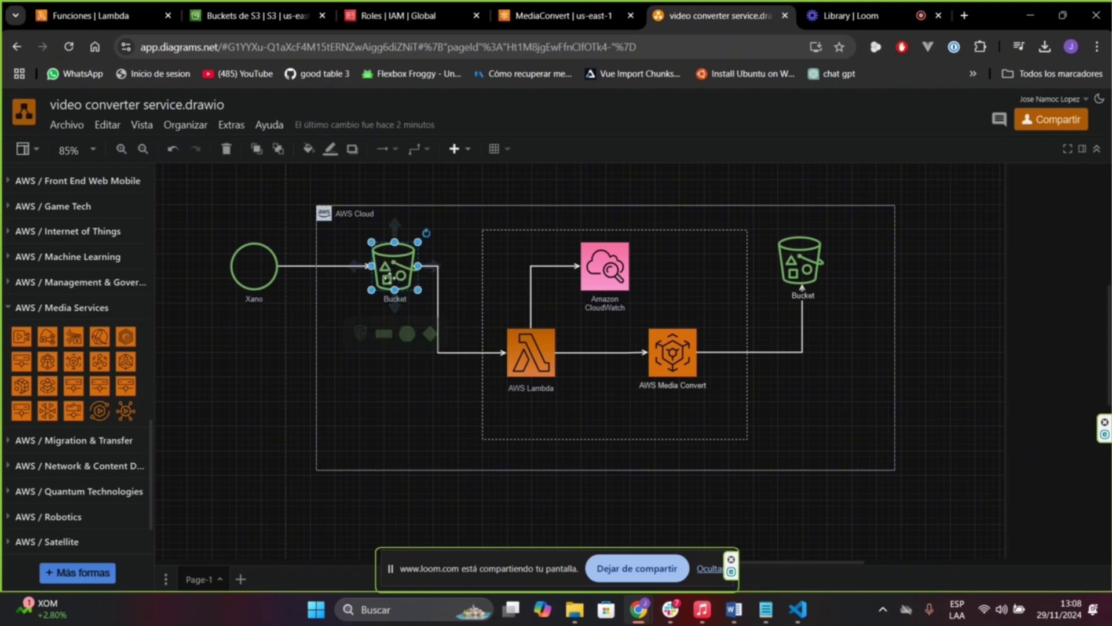
# Examine the Amazon CloudWatch, AWS Lambda, AWS Media Convert and destination Bucket elements of the video converter architecture diagram.
pyautogui.click(590, 283)
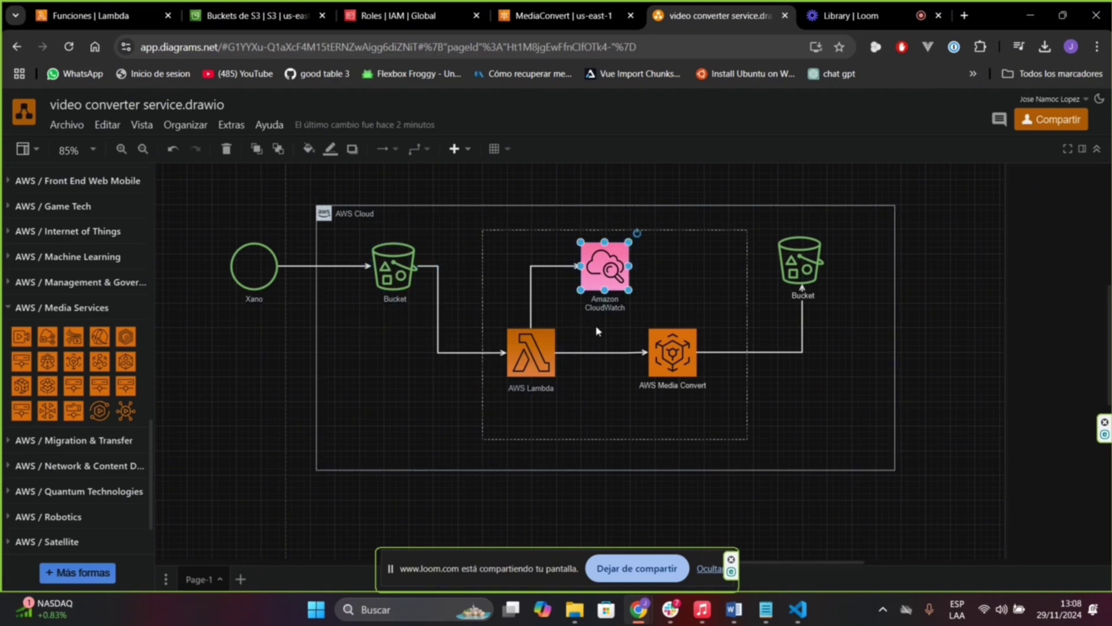
pyautogui.click(549, 362)
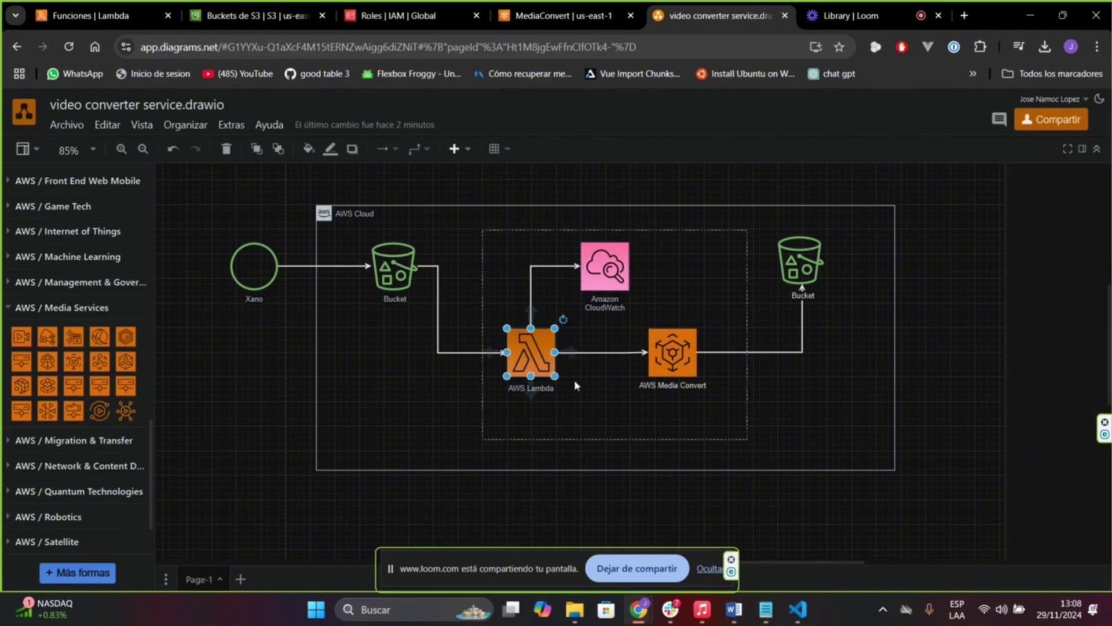
pyautogui.click(664, 369)
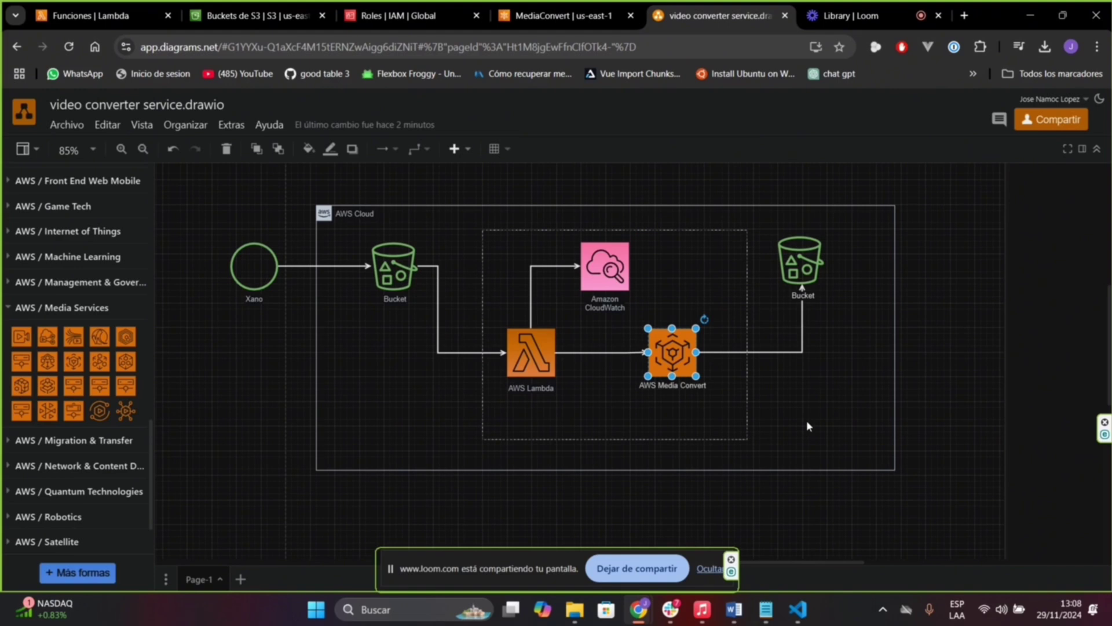
pyautogui.click(800, 264)
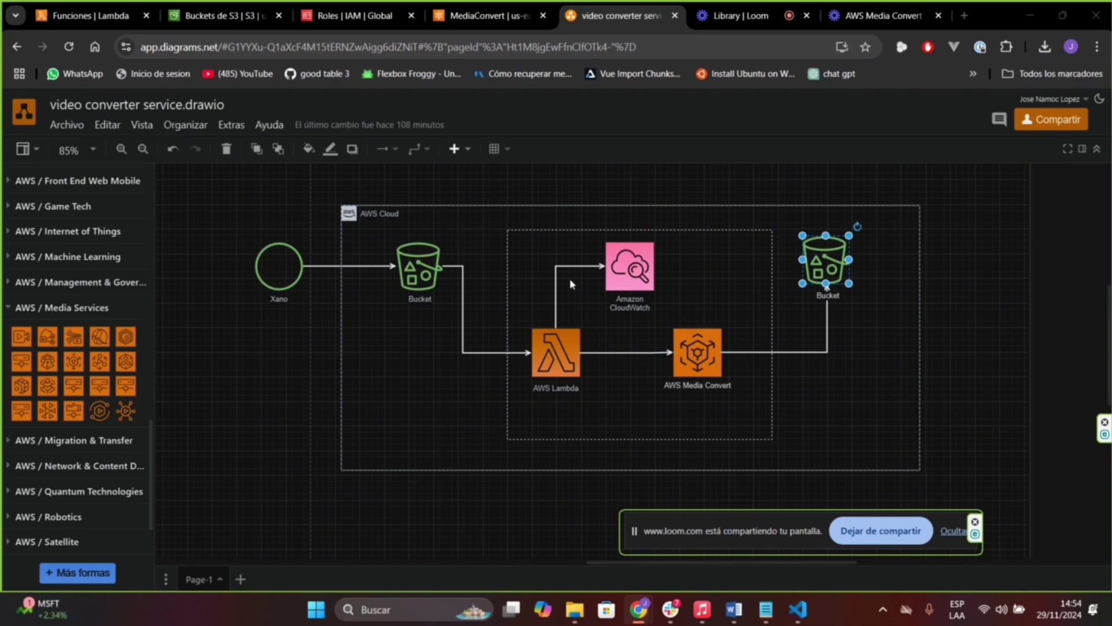
# Switch to the AWS console, find the IAM service by searching for "iam", and open its policies list.
pyautogui.click(348, 16)
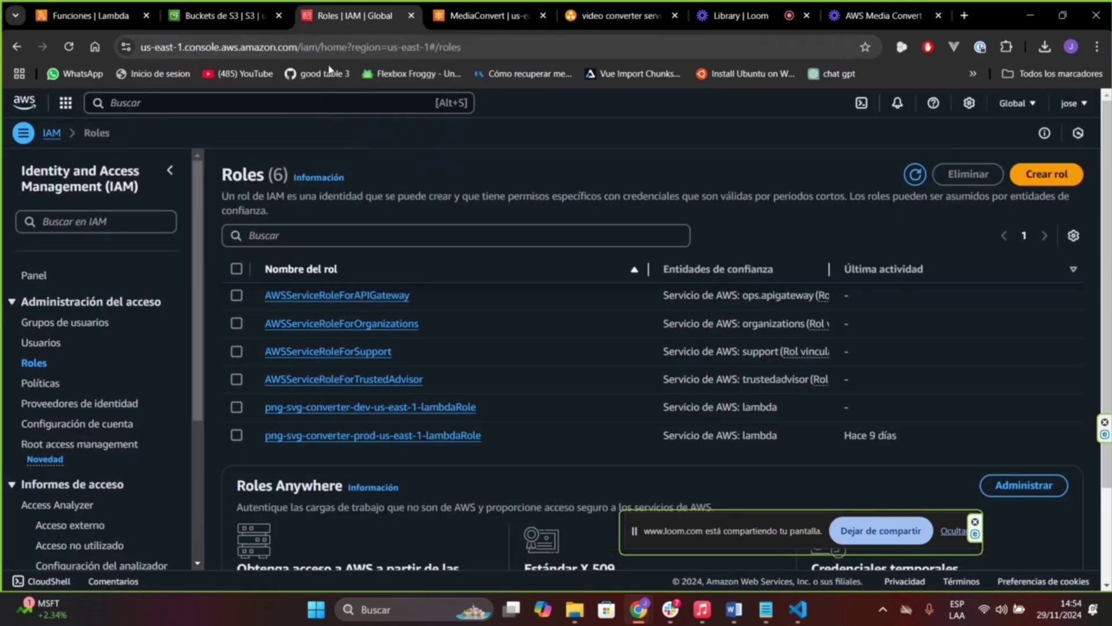
pyautogui.click(174, 103)
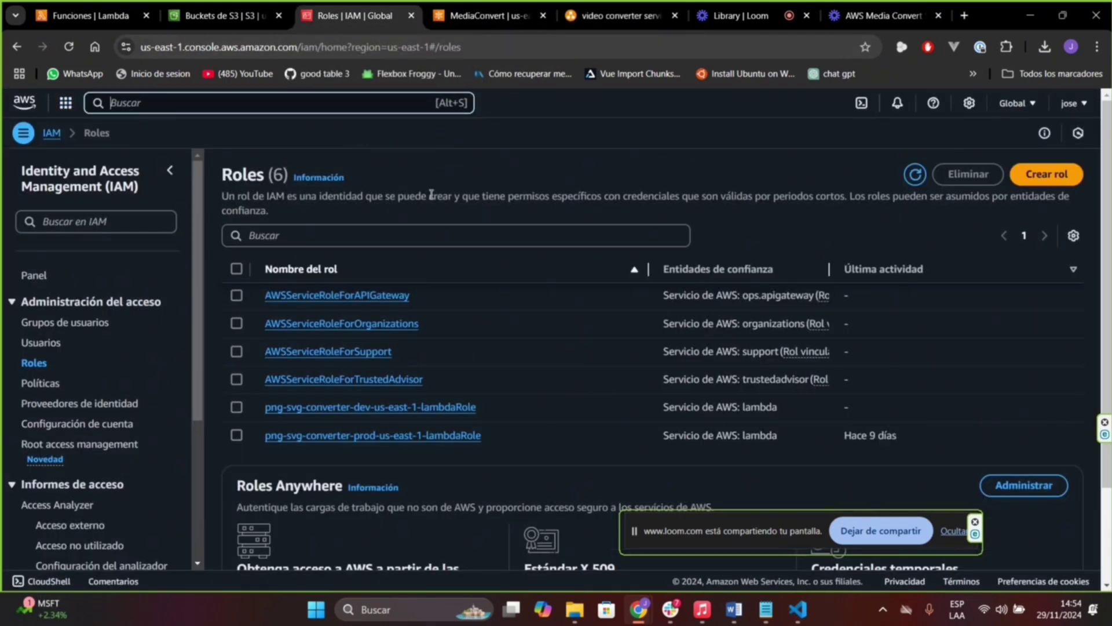
pyautogui.write('iam')
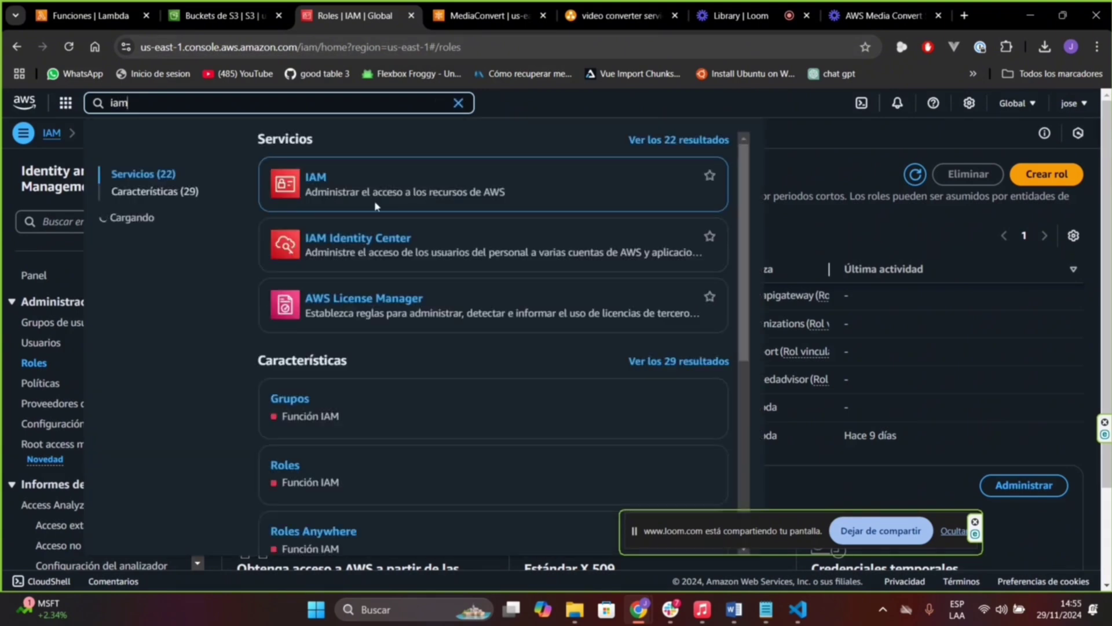
pyautogui.click(310, 177)
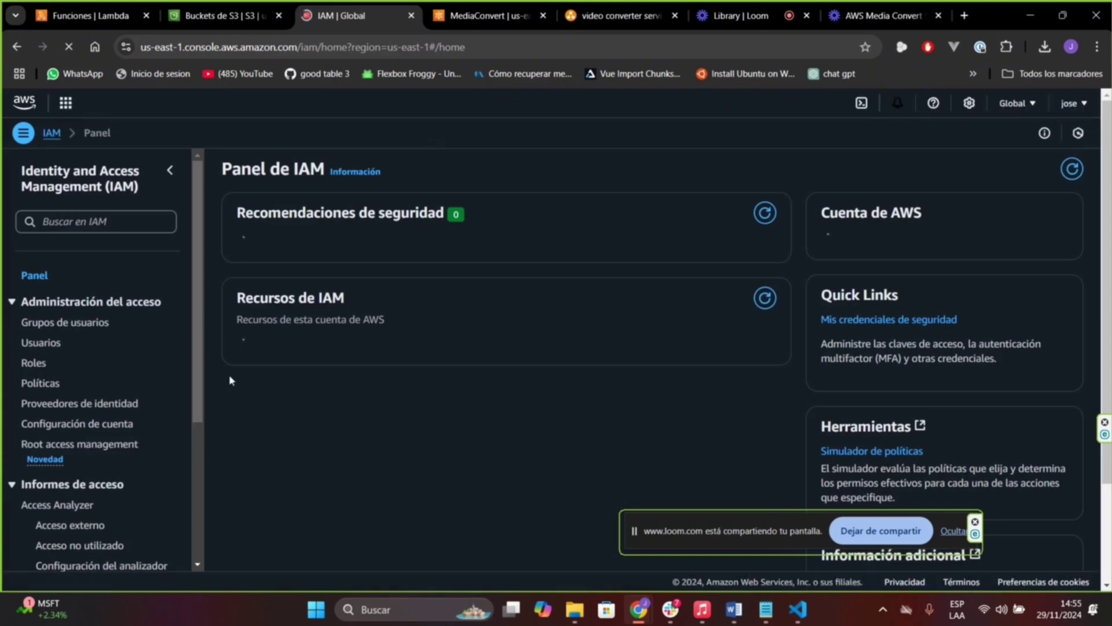
pyautogui.scroll(-3, 190, 390)
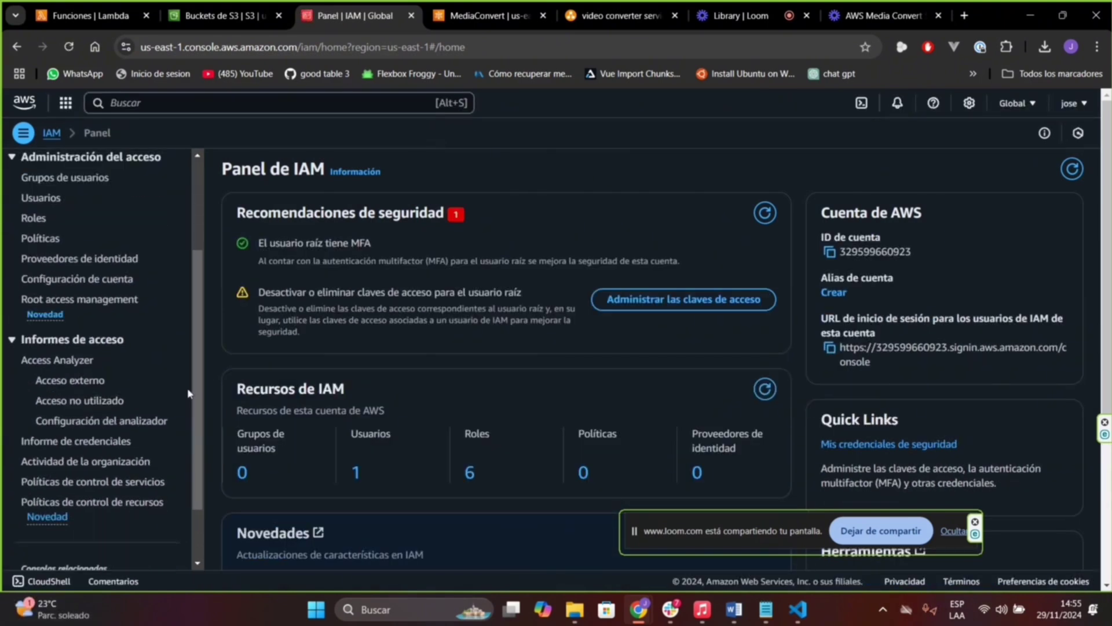
pyautogui.scroll(1, 188, 393)
pyautogui.click(58, 310)
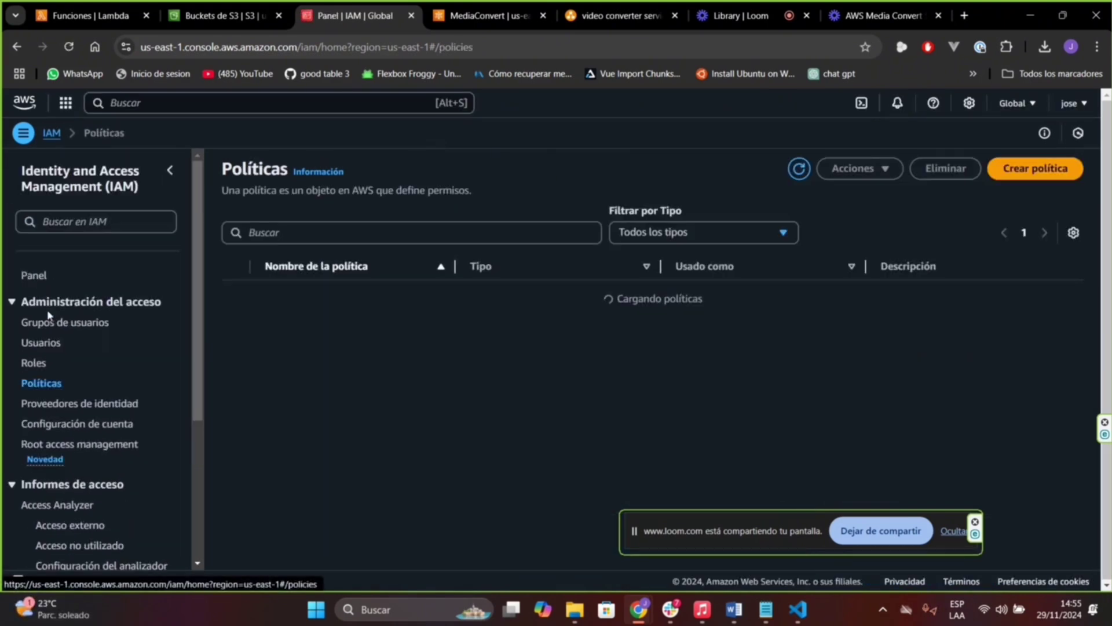
pyautogui.moveTo(667, 526); pyautogui.dragTo(716, 554)
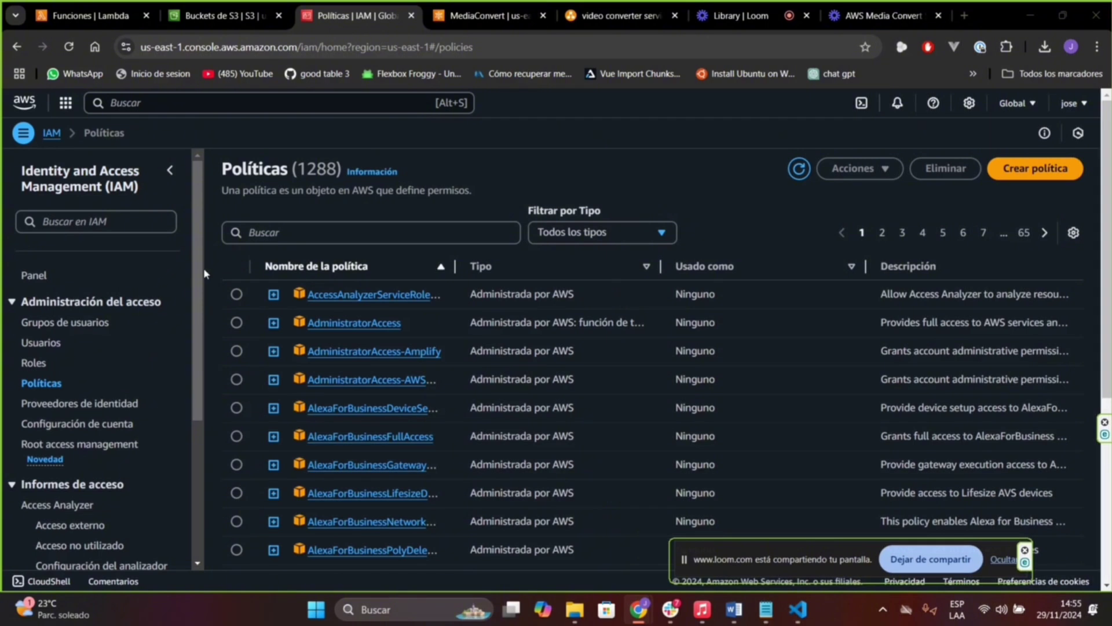
pyautogui.moveTo(204, 268)
pyautogui.mouseDown()
pyautogui.moveTo(203, 380)
pyautogui.moveTo(197, 263)
pyautogui.mouseUp()
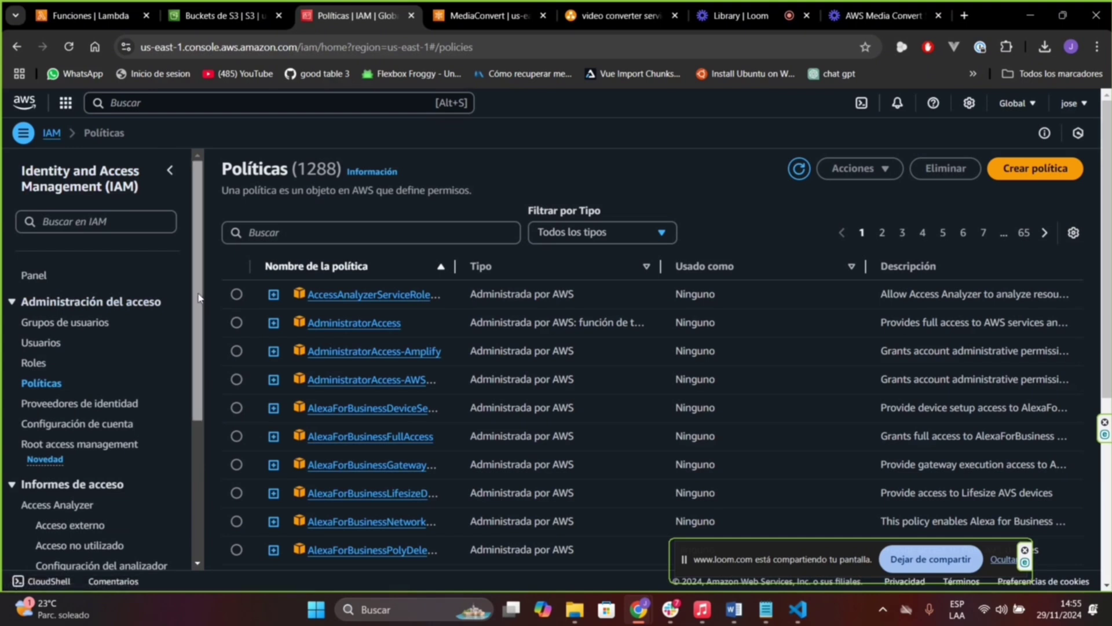
pyautogui.moveTo(203, 307)
pyautogui.mouseDown()
pyautogui.moveTo(202, 321)
pyautogui.moveTo(202, 296)
pyautogui.mouseUp()
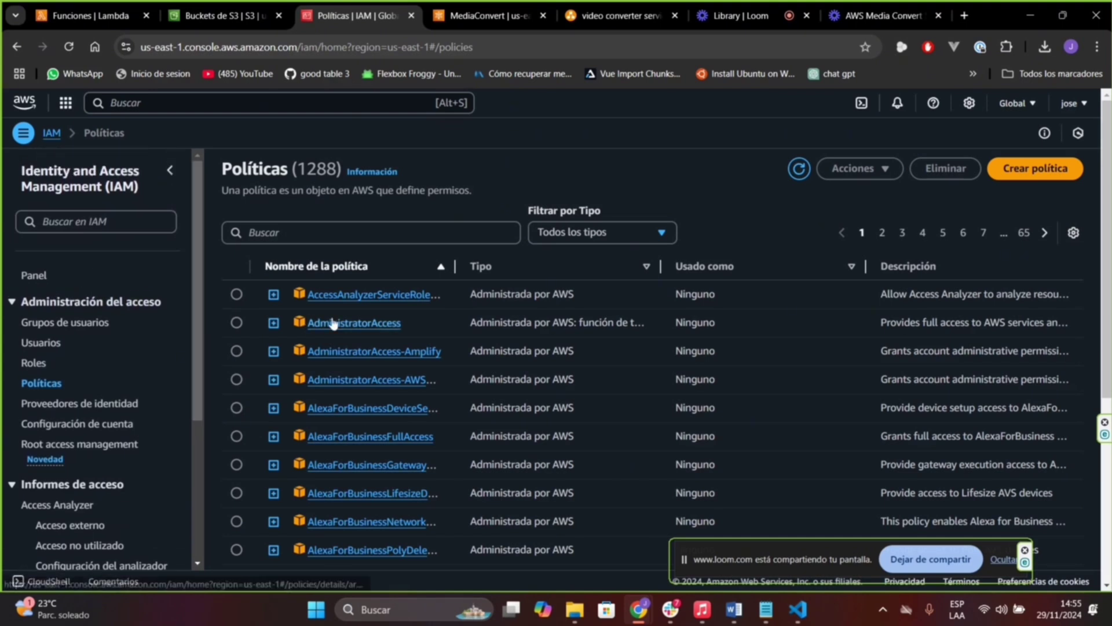
# Start creating a new IAM policy and switch its policy editor to JSON mode.
pyautogui.click(1018, 172)
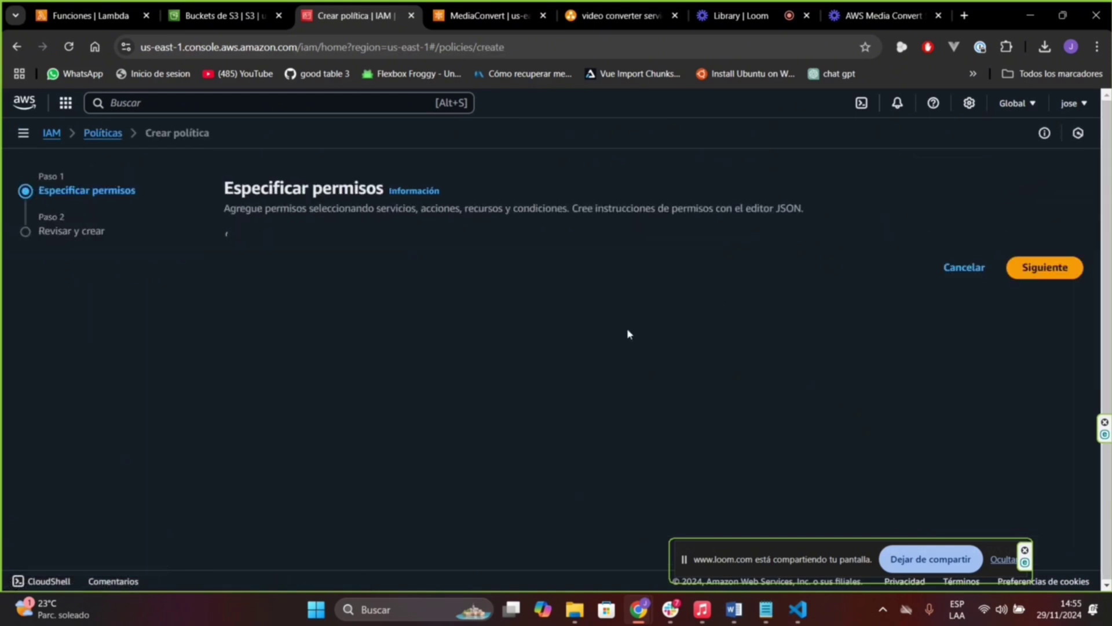
pyautogui.click(485, 360)
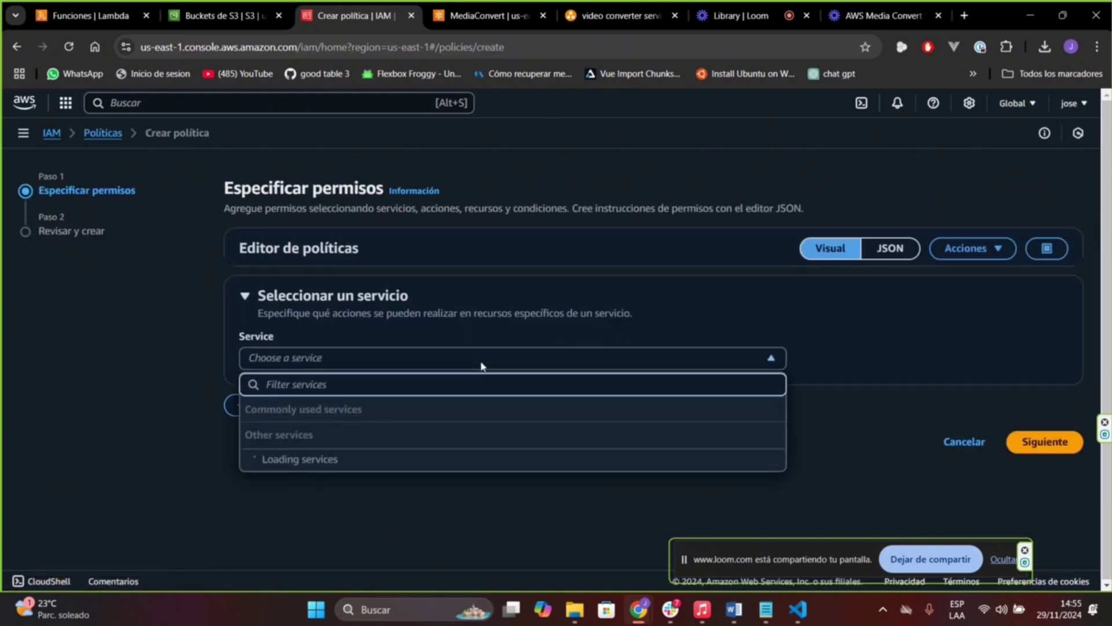
pyautogui.click(481, 365)
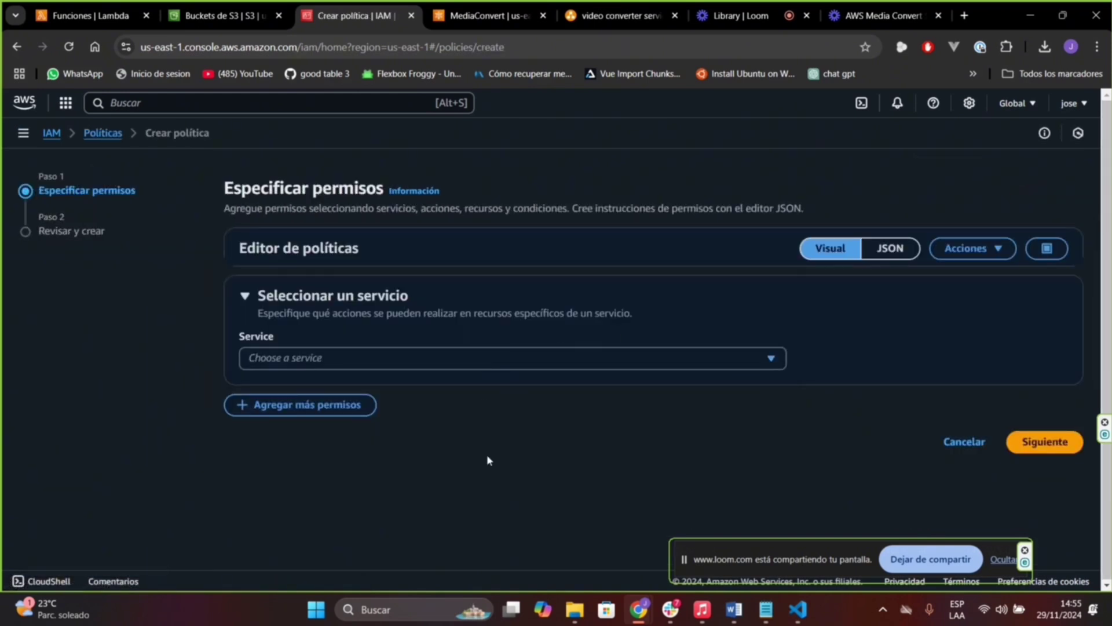
pyautogui.click(885, 252)
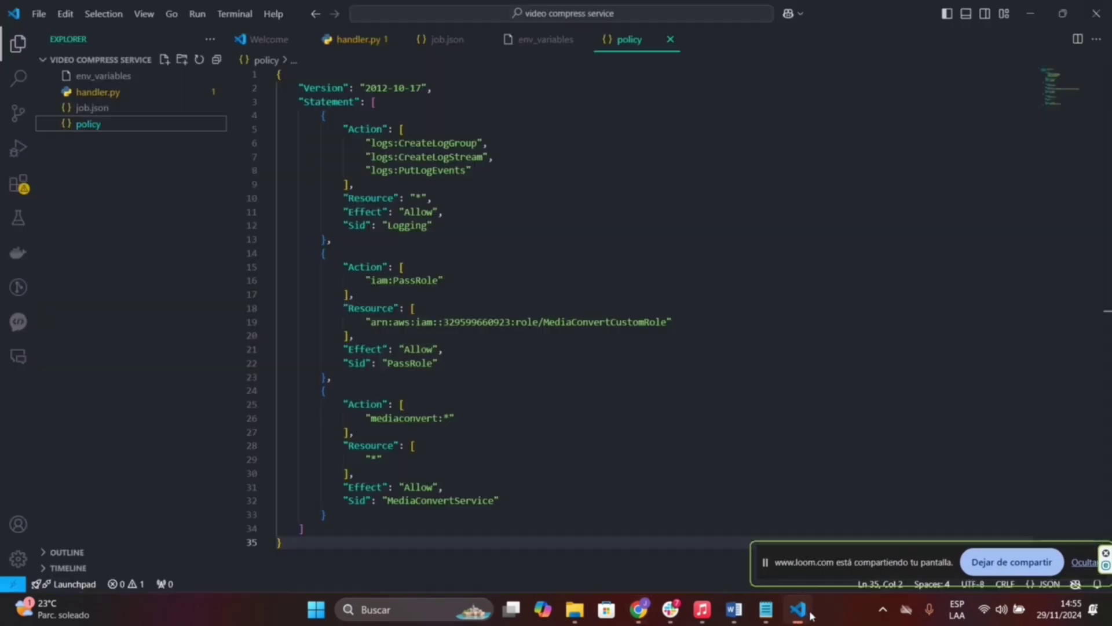
# Copy the entire policy file from VS Code and replace the default JSON in the IAM policy editor with it.
pyautogui.click(811, 613)
pyautogui.click(675, 439)
pyautogui.hotkey('ctrl', 'a')
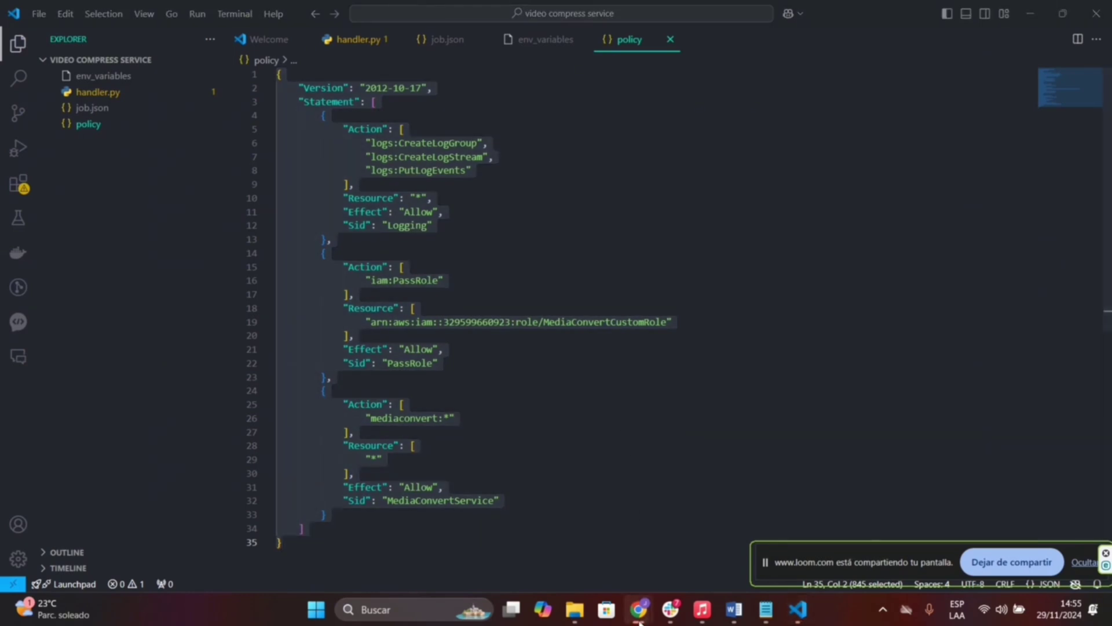
pyautogui.click(611, 535)
pyautogui.hotkey('ctrl', 'a')
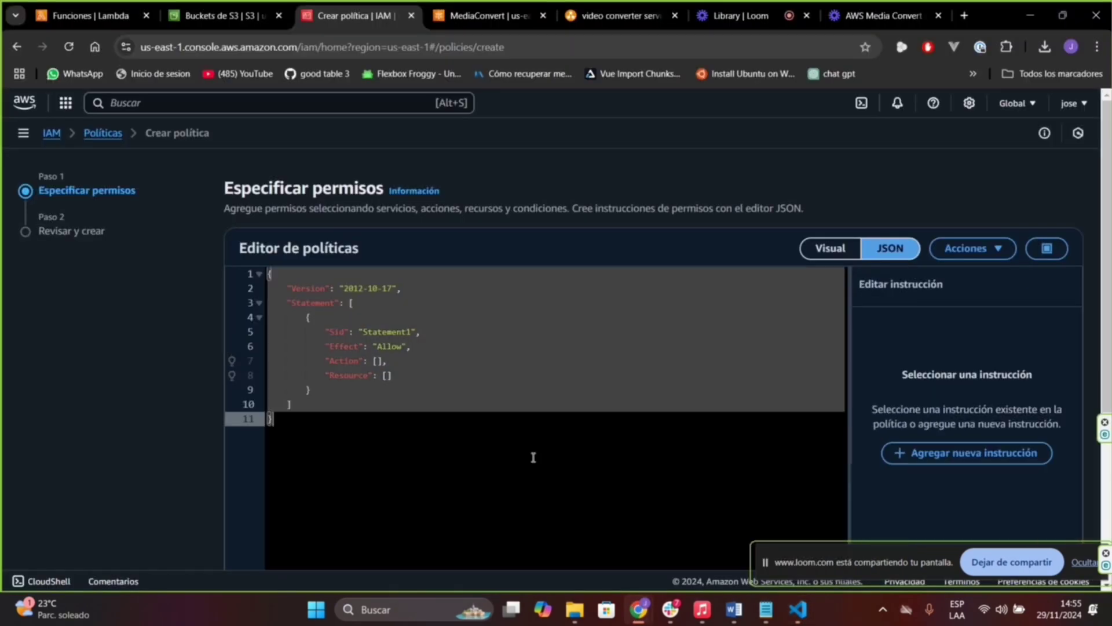
pyautogui.hotkey('ctrl', 'v')
pyautogui.scroll(3, 533, 457)
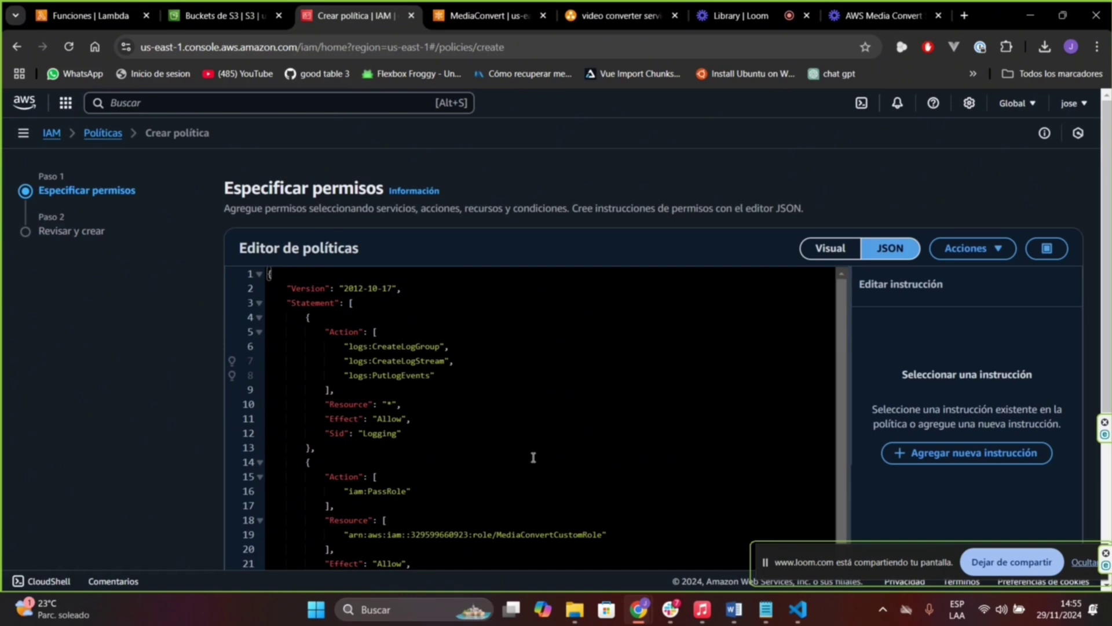
# Examine the Logging statement's CloudWatch log actions and the PassRole statement's iam:PassRole action in the policy JSON.
pyautogui.click(533, 457)
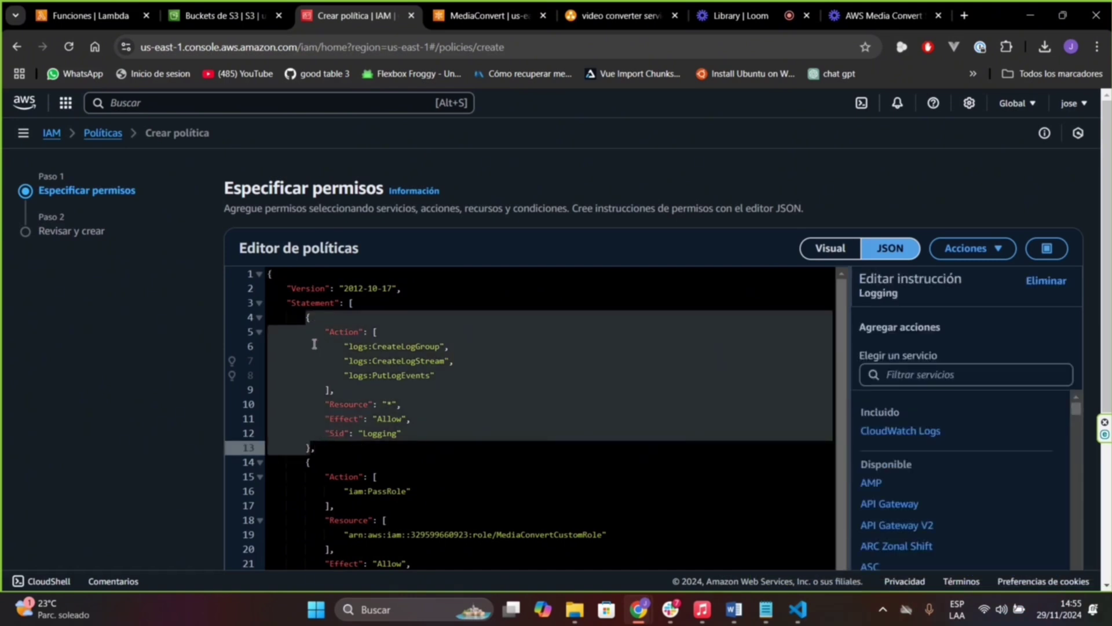
pyautogui.click(314, 344)
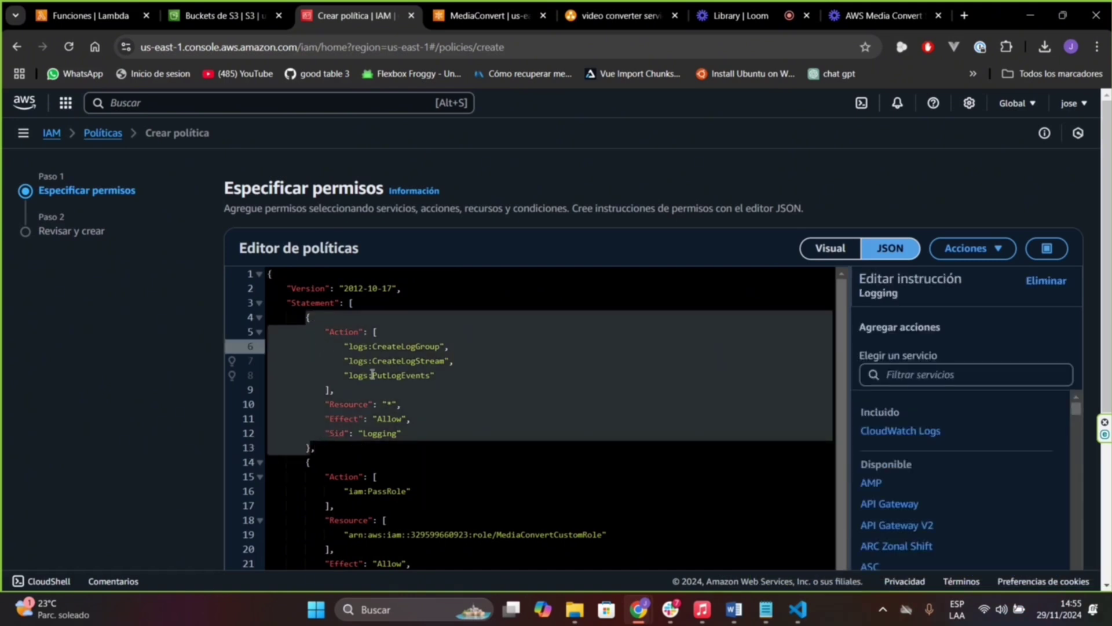
pyautogui.click(329, 448)
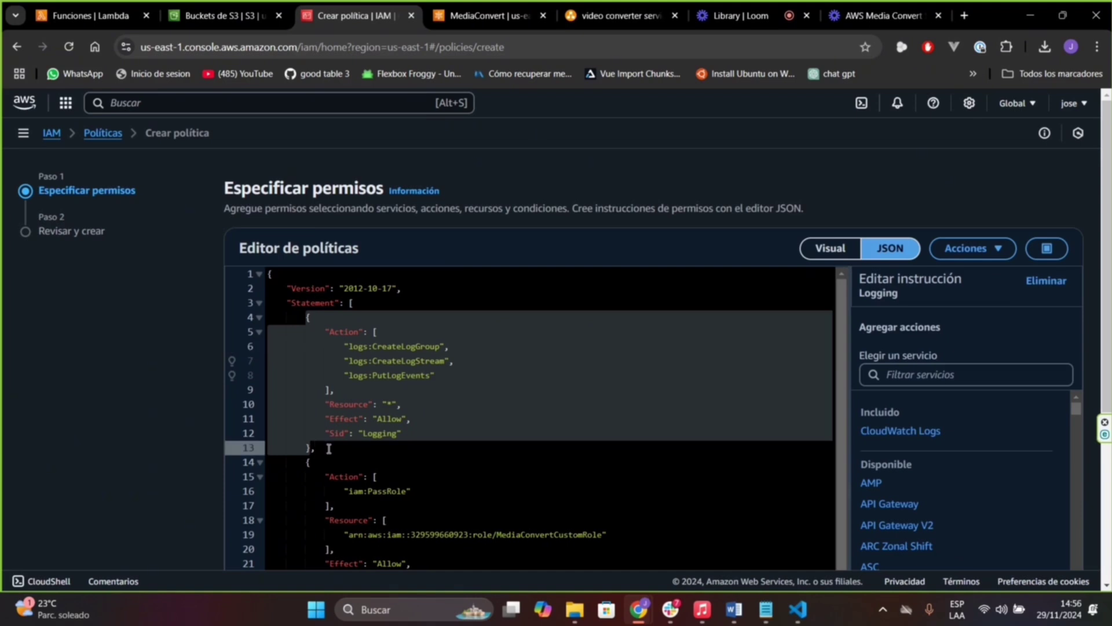
pyautogui.scroll(-3, 329, 448)
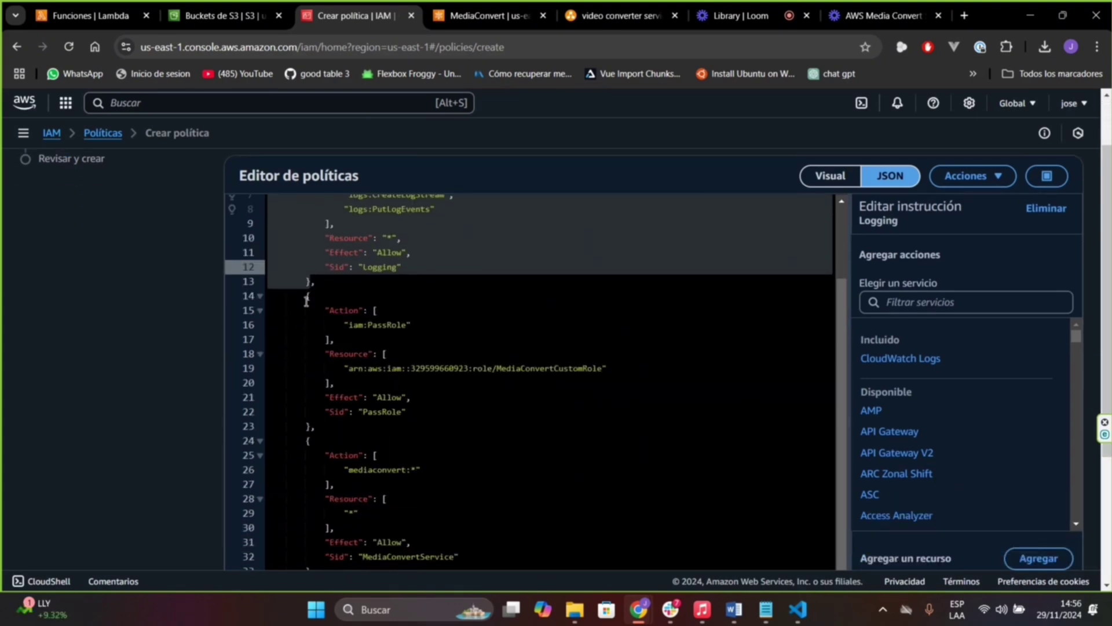
pyautogui.click(316, 318)
pyautogui.moveTo(316, 318); pyautogui.dragTo(339, 407)
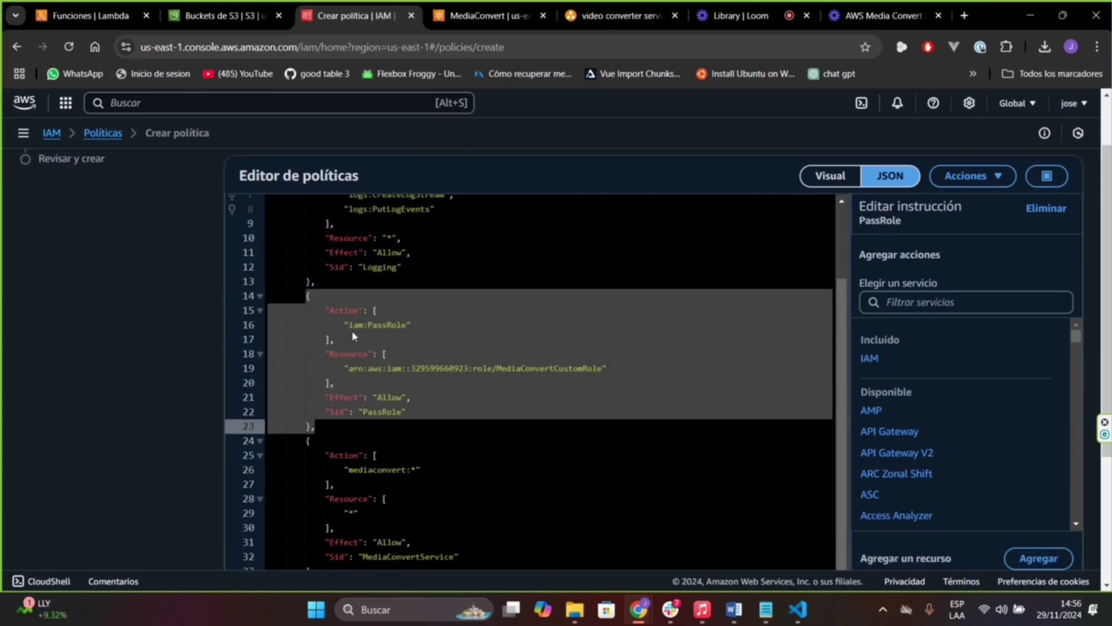
pyautogui.click(371, 327)
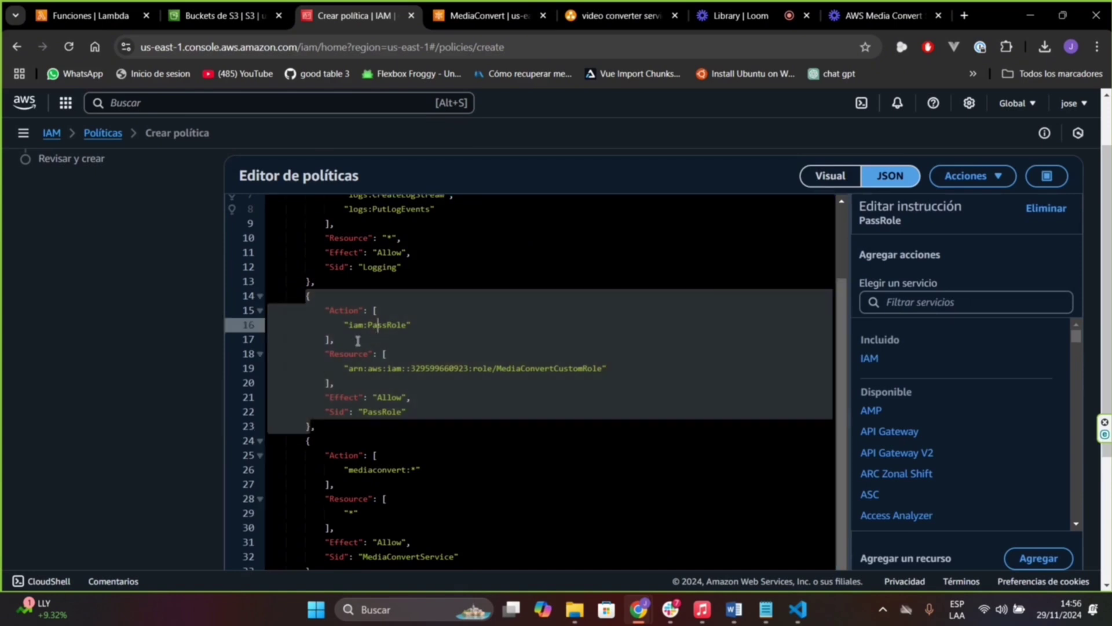
pyautogui.click(356, 339)
pyautogui.click(331, 425)
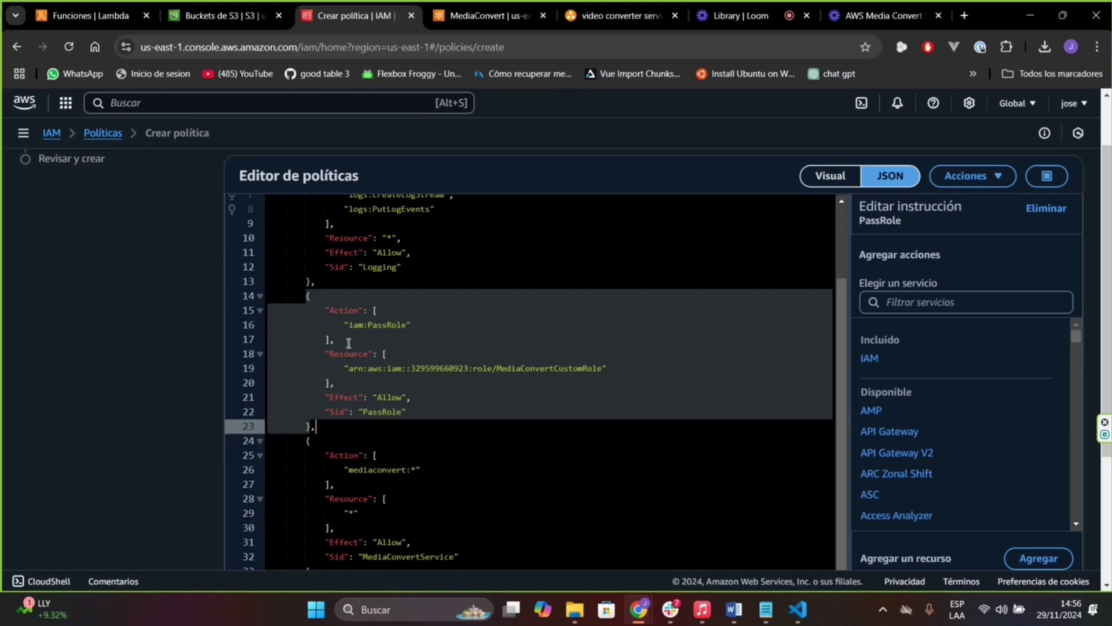
# Check the architecture diagram, return to the policy editor and examine the MediaConvertCustomRole resource in the PassRole statement.
pyautogui.click(618, 16)
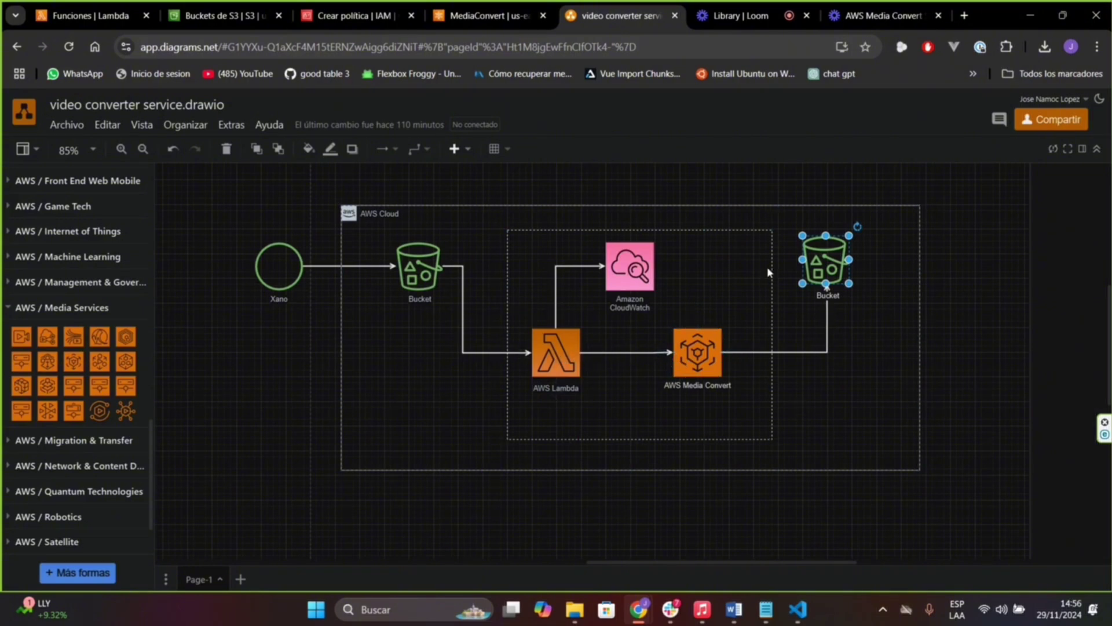
pyautogui.hotkey('ctrl', 'shift', 'Tab')
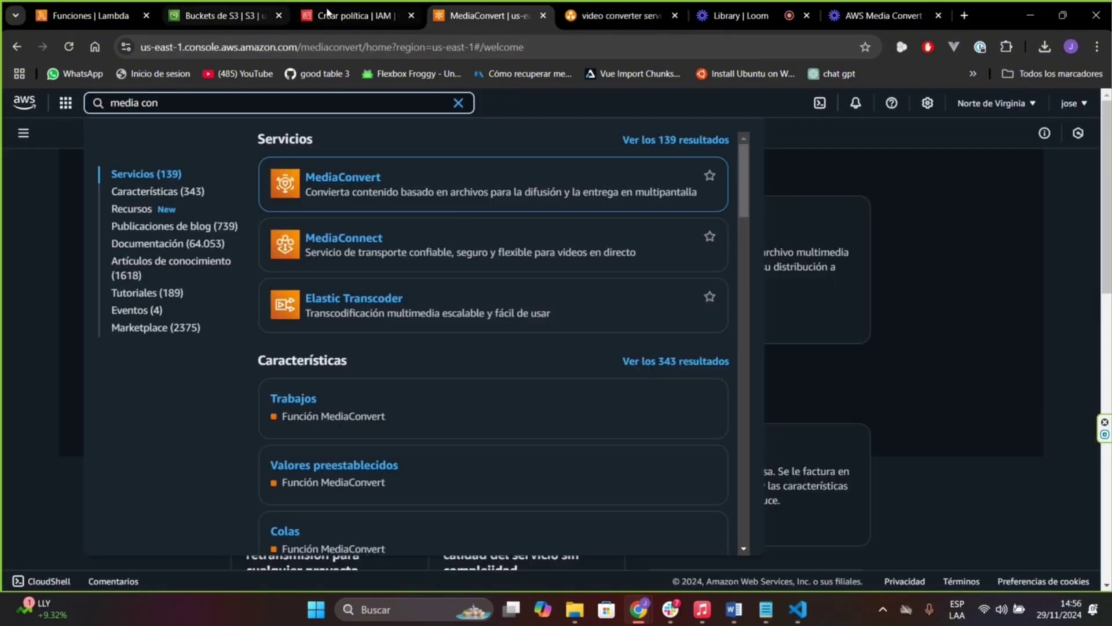
pyautogui.hotkey('ctrl', 'shift', 'Tab')
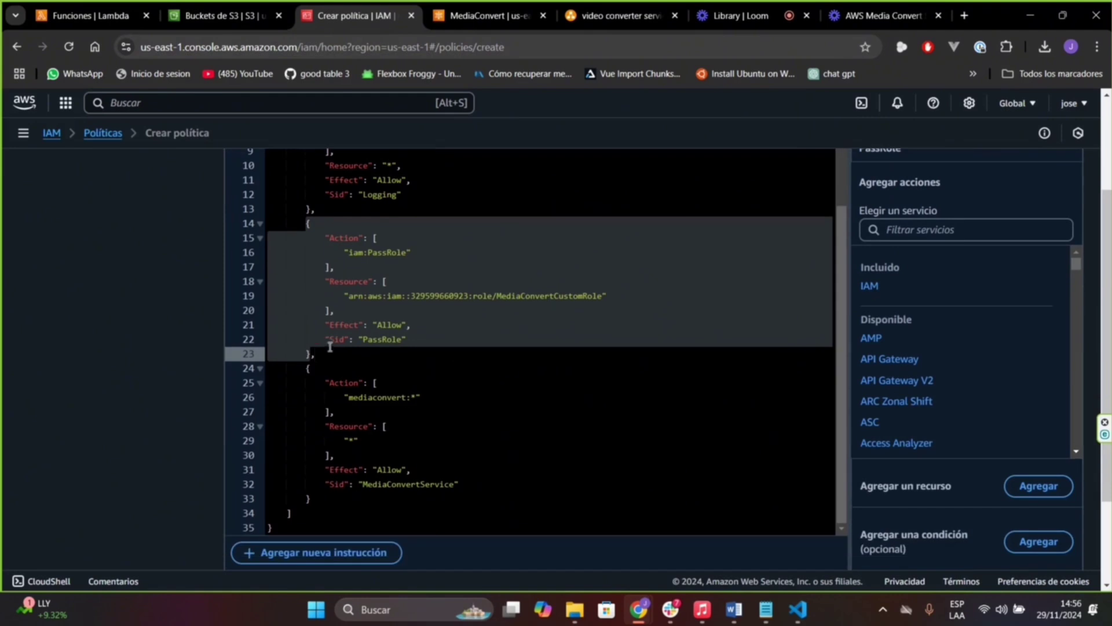
pyautogui.moveTo(343, 296); pyautogui.dragTo(603, 296)
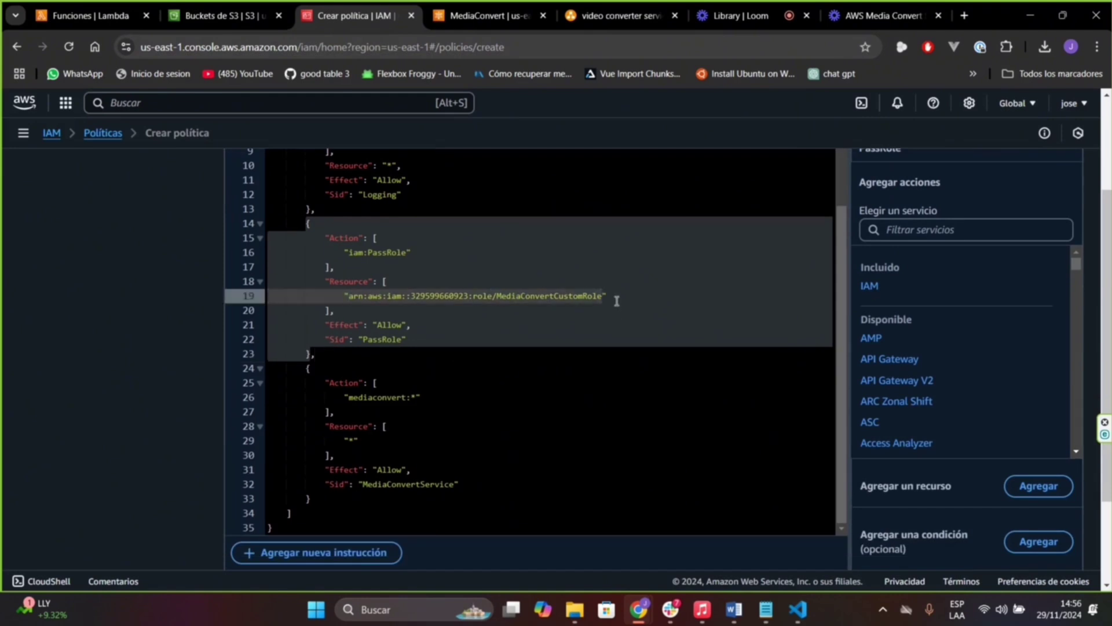
pyautogui.click(617, 298)
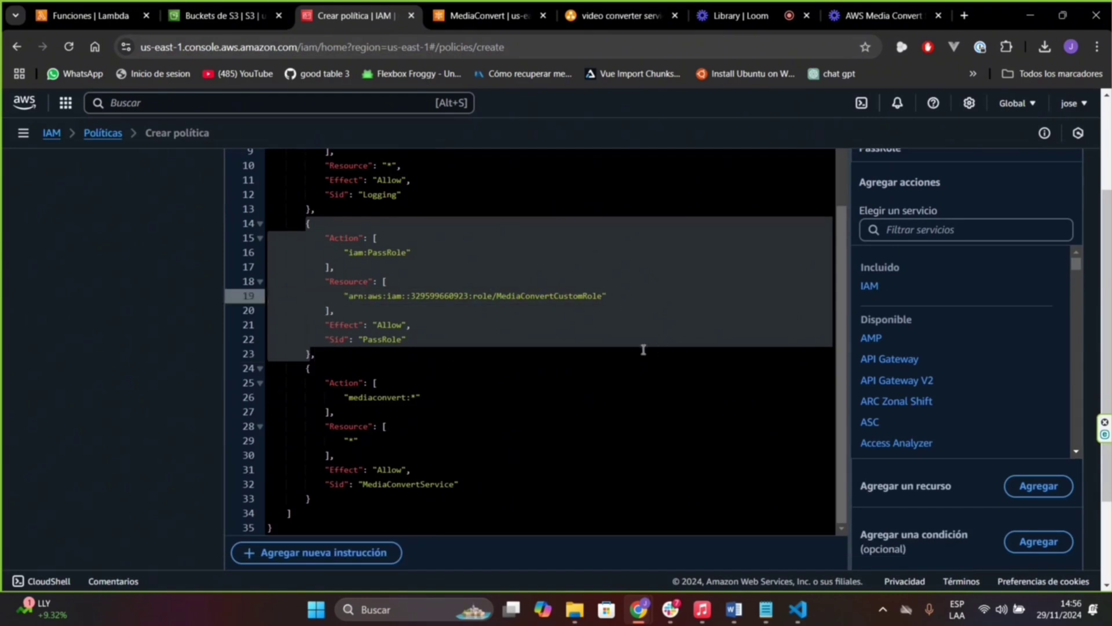
pyautogui.click(341, 361)
# Examine the MediaConvertService statement with its mediaconvert:* action and review the policy JSON back to its beginning.
pyautogui.scroll(-2, 342, 367)
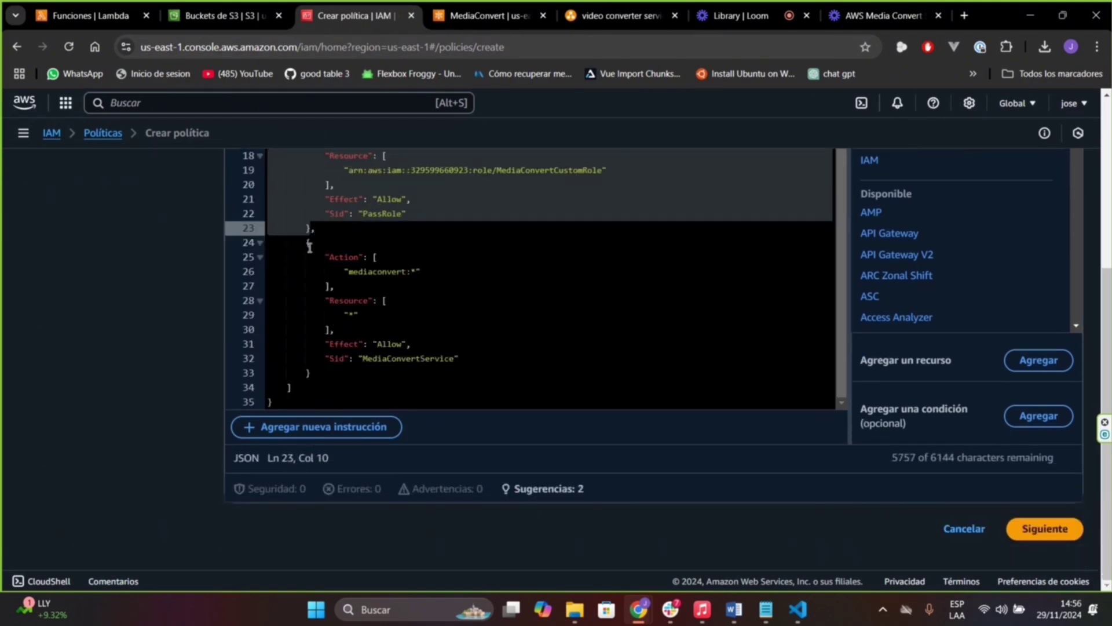
pyautogui.moveTo(307, 242); pyautogui.dragTo(329, 373)
pyautogui.moveTo(343, 272)
pyautogui.mouseDown()
pyautogui.moveTo(355, 300)
pyautogui.moveTo(348, 324)
pyautogui.moveTo(376, 316)
pyautogui.mouseUp()
pyautogui.moveTo(344, 273); pyautogui.dragTo(423, 272)
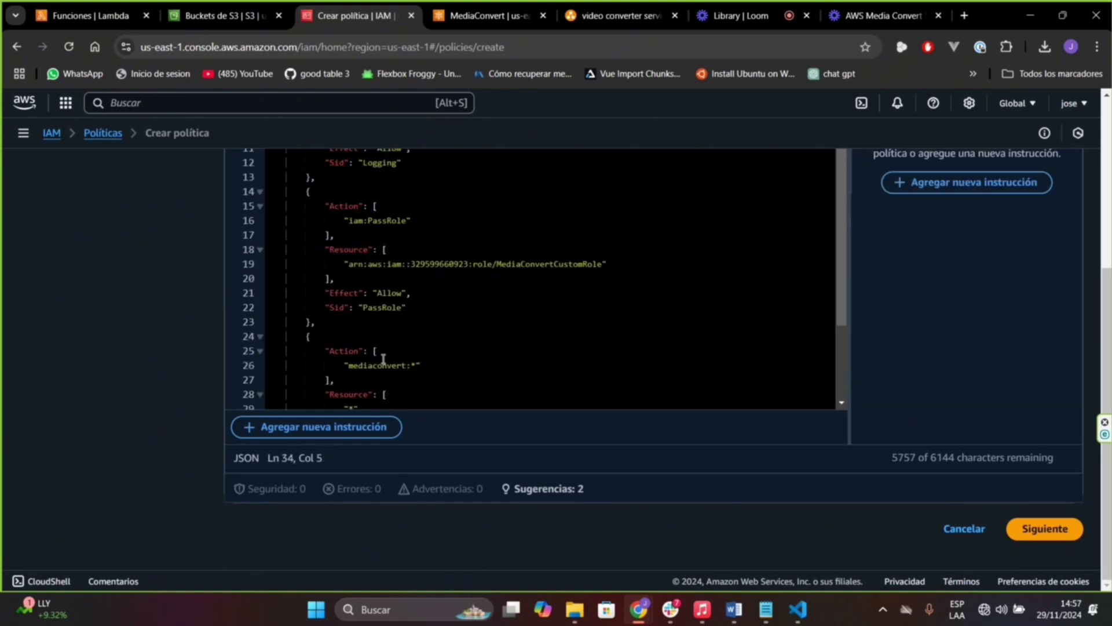
pyautogui.scroll(5, 634, 308)
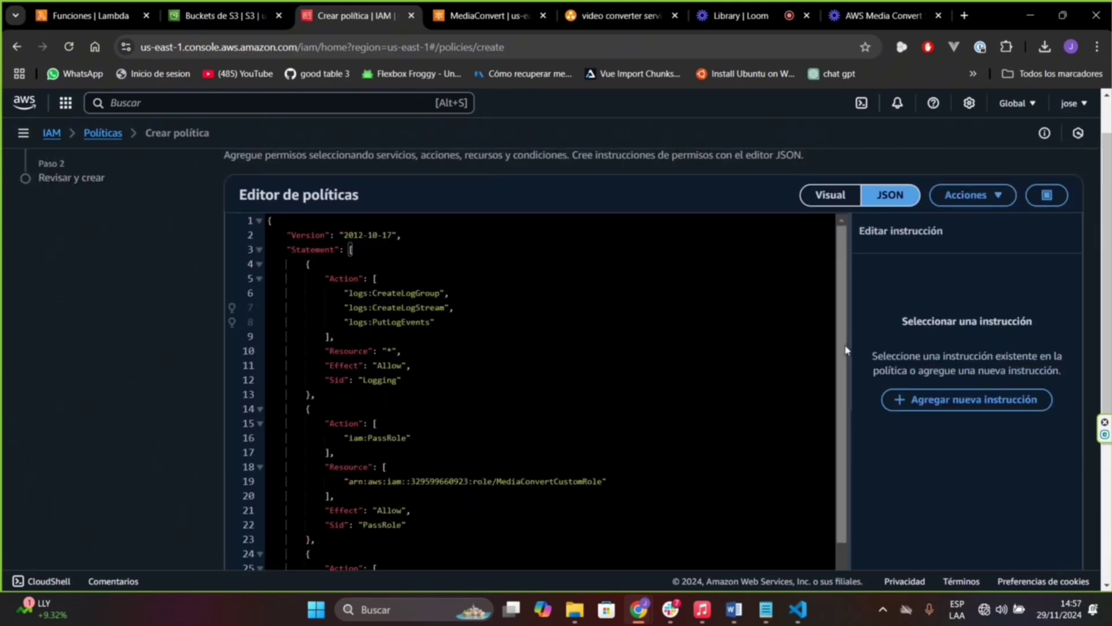
# Check the MediaConvertService statement's wildcard resource in the policy JSON and continue to the policy's review stage.
pyautogui.scroll(-6, 662, 388)
pyautogui.moveTo(343, 461); pyautogui.dragTo(362, 461)
pyautogui.scroll(-3, 484, 413)
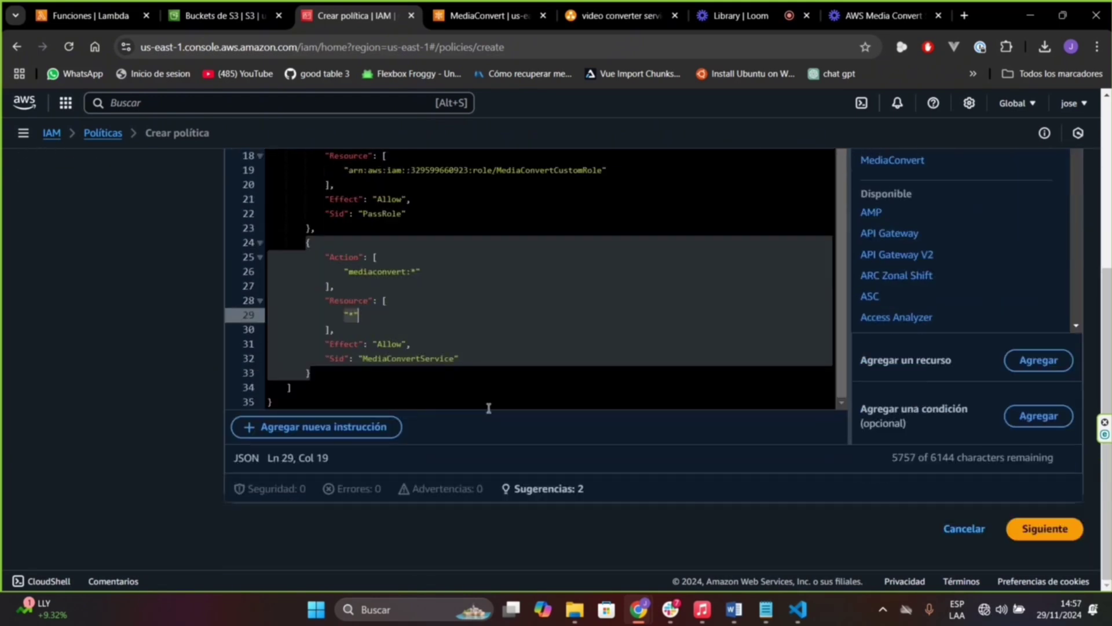
pyautogui.click(490, 406)
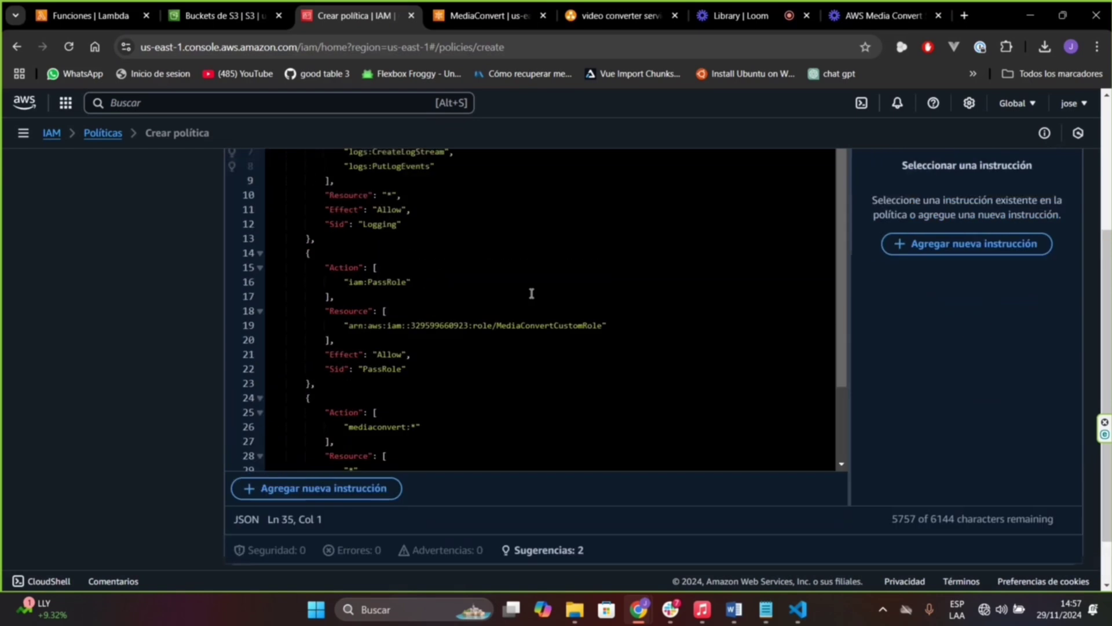
pyautogui.scroll(8, 481, 281)
pyautogui.scroll(-10, 487, 286)
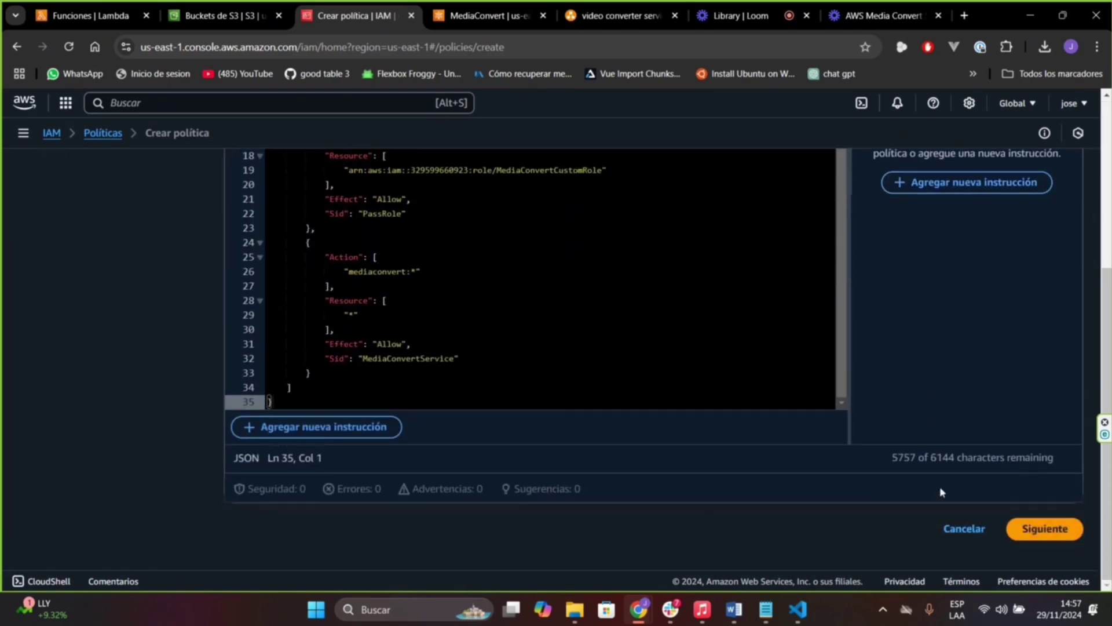
pyautogui.click(1054, 529)
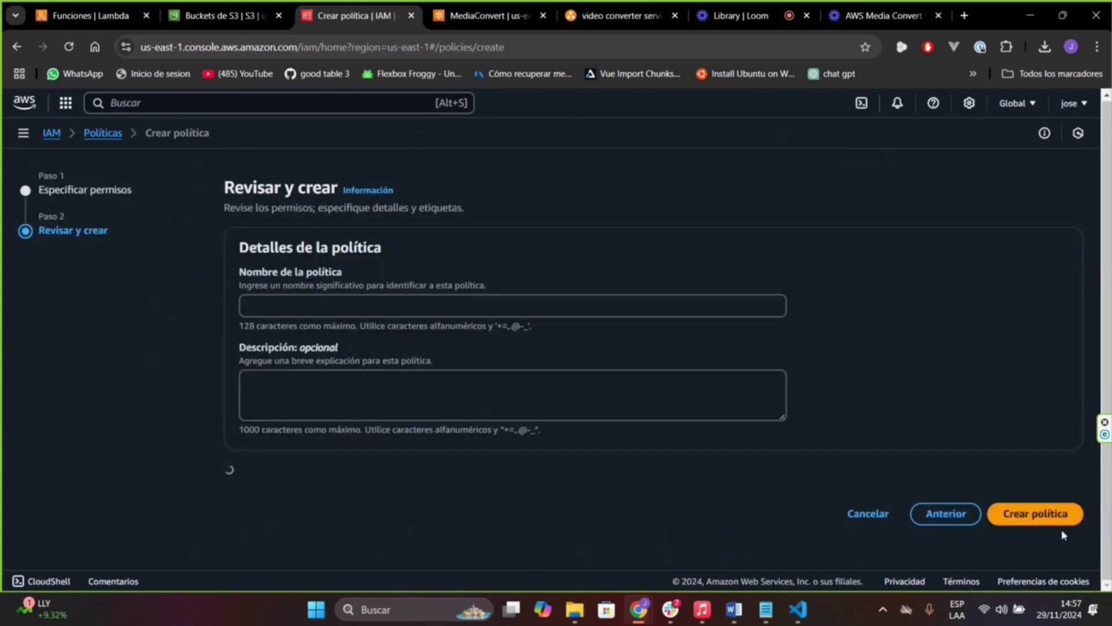
# Name the policy LambdaCustomPolicy.
pyautogui.click(342, 307)
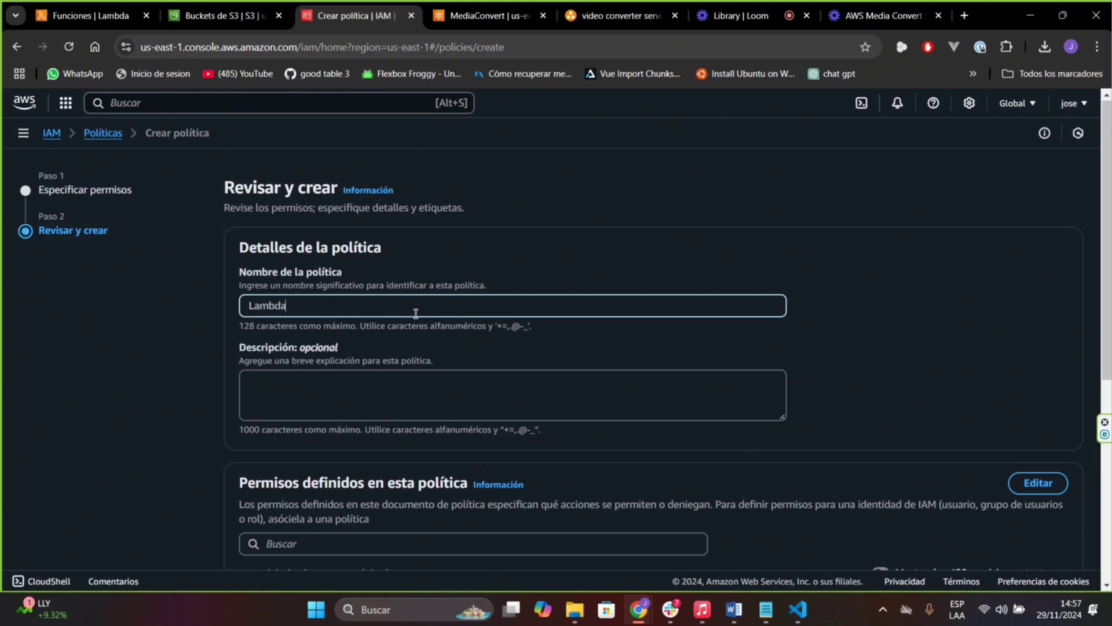
pyautogui.press('BackSpace')
pyautogui.press('BackSpace')
pyautogui.scroll(-2, 429, 347)
pyautogui.scroll(2, 417, 384)
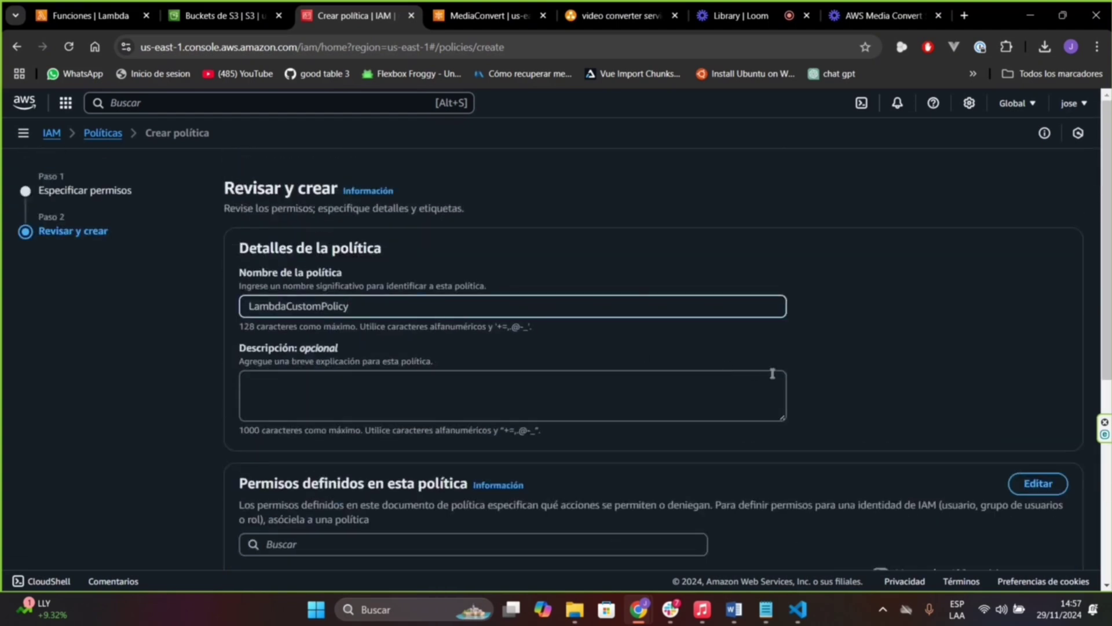
# Check the CloudWatch Logs, IAM and MediaConvert permissions in the summary and create the policy.
pyautogui.scroll(-4, 753, 370)
pyautogui.scroll(-2, 402, 286)
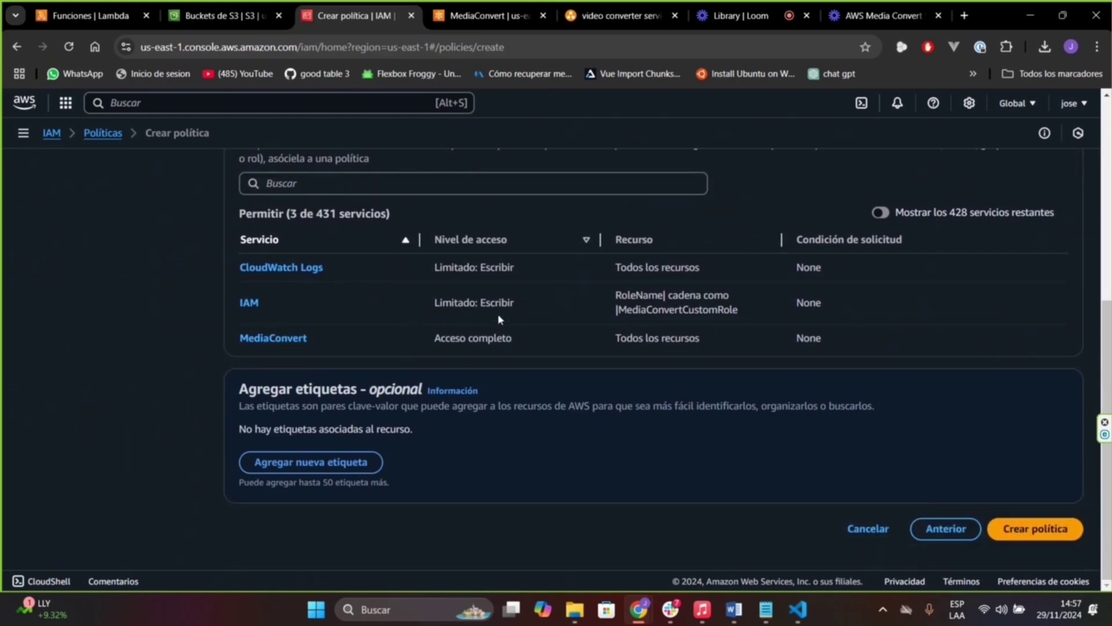
pyautogui.scroll(1, 372, 281)
pyautogui.scroll(-1, 406, 287)
pyautogui.click(1021, 528)
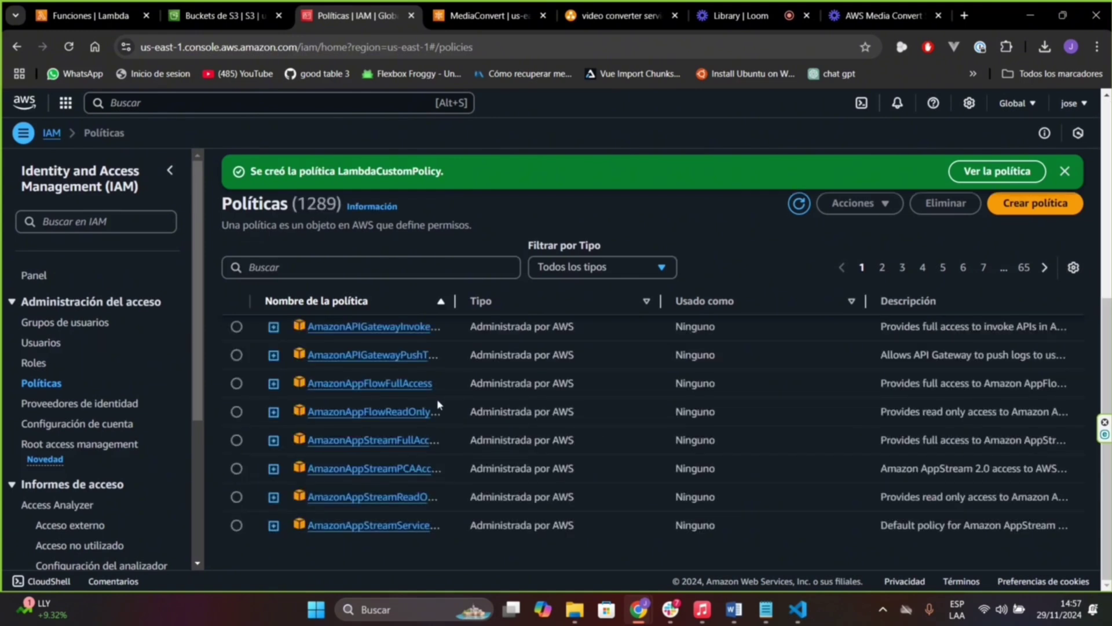
# Open the IAM roles list, consult the video converter architecture diagram and return to the roles.
pyautogui.click(35, 362)
pyautogui.click(475, 16)
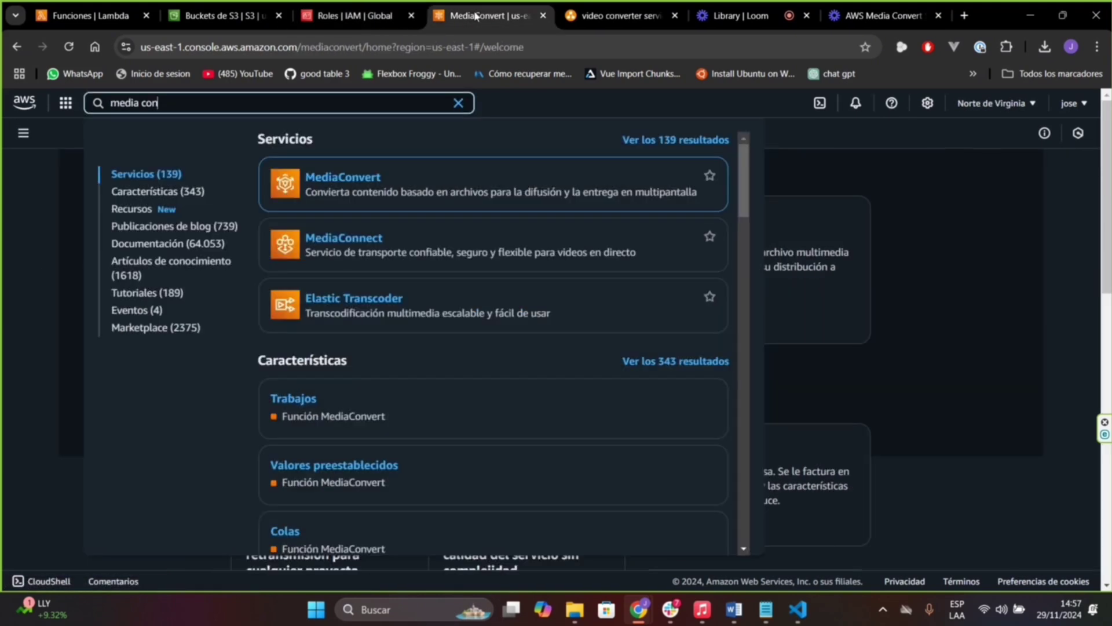
pyautogui.click(353, 15)
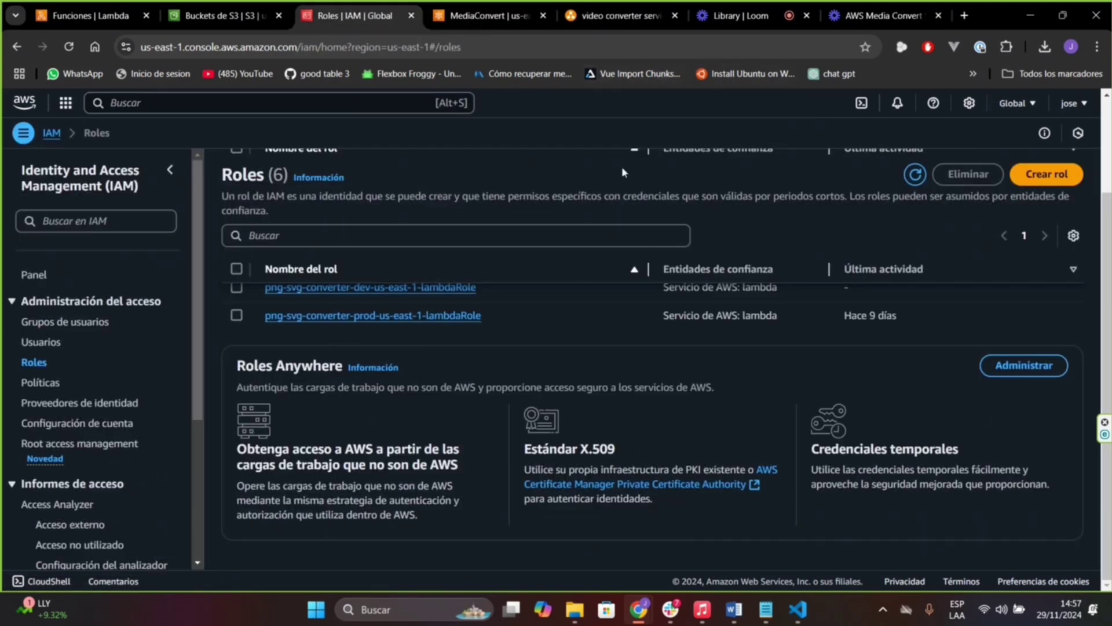
pyautogui.click(609, 22)
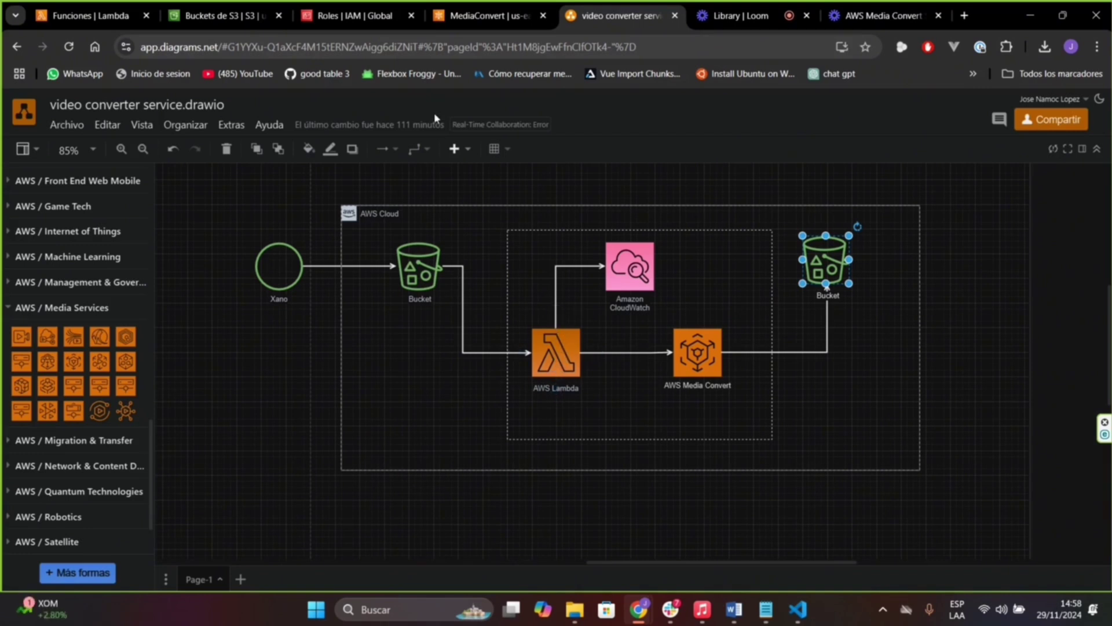
pyautogui.click(354, 16)
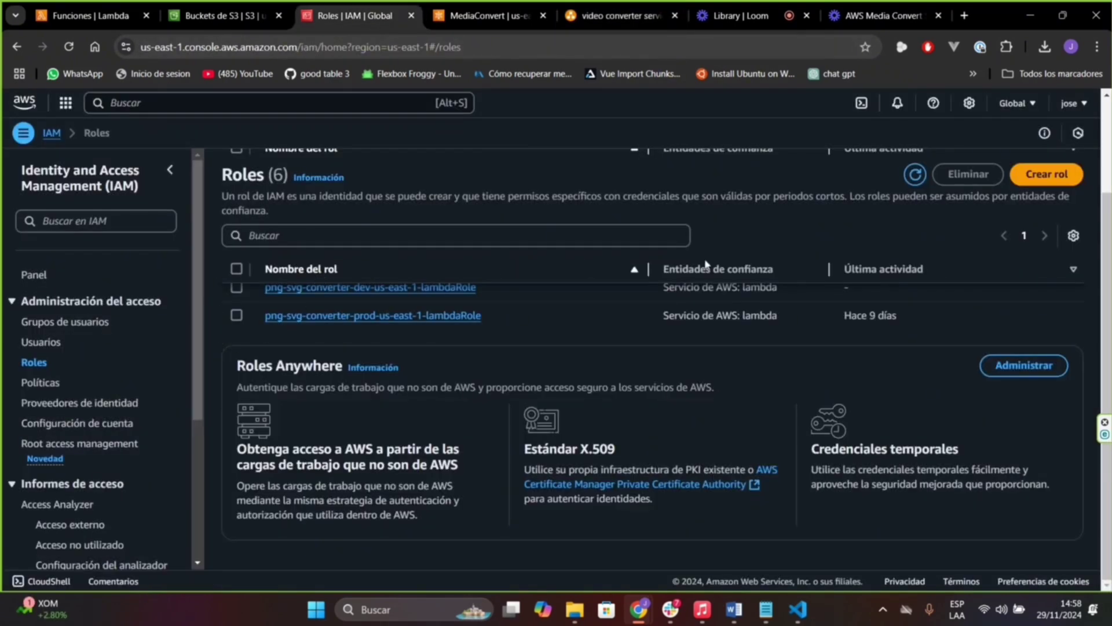
# Start a new AWS service role with Lambda as its use case and continue to the permissions.
pyautogui.scroll(3, 220, 346)
pyautogui.click(1025, 176)
pyautogui.scroll(-2, 405, 377)
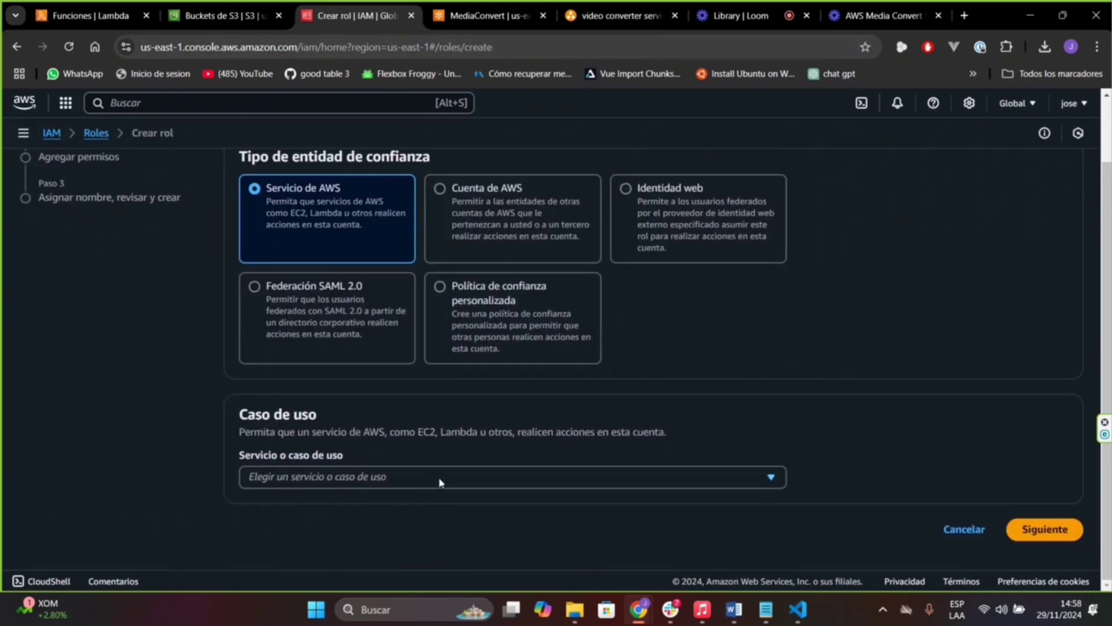
pyautogui.click(439, 479)
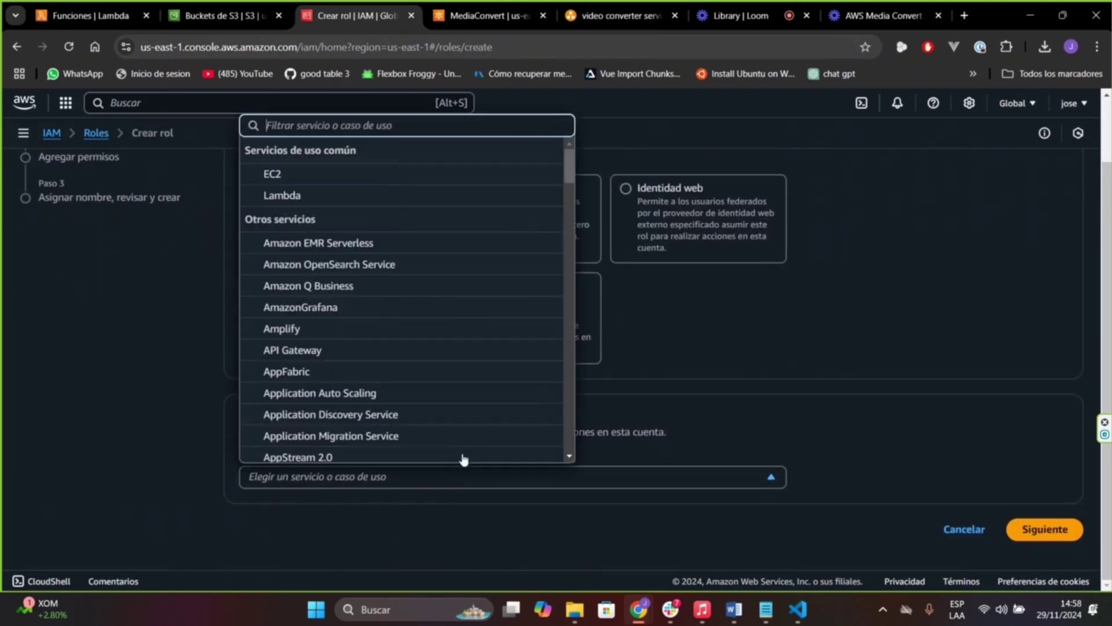
pyautogui.click(360, 195)
pyautogui.scroll(-4, 402, 449)
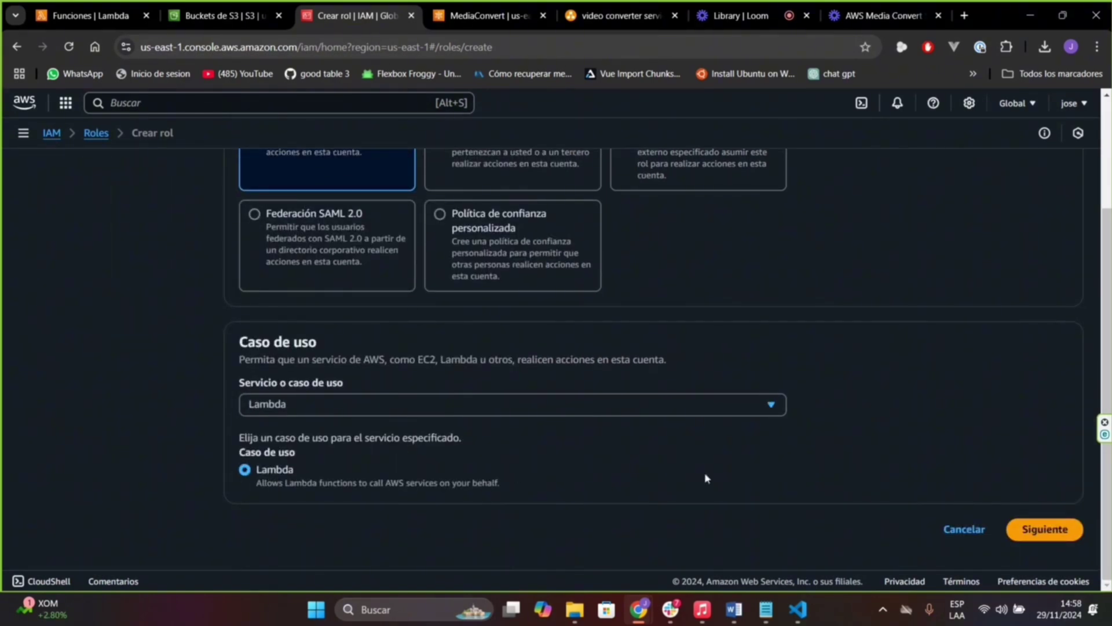
pyautogui.click(1045, 531)
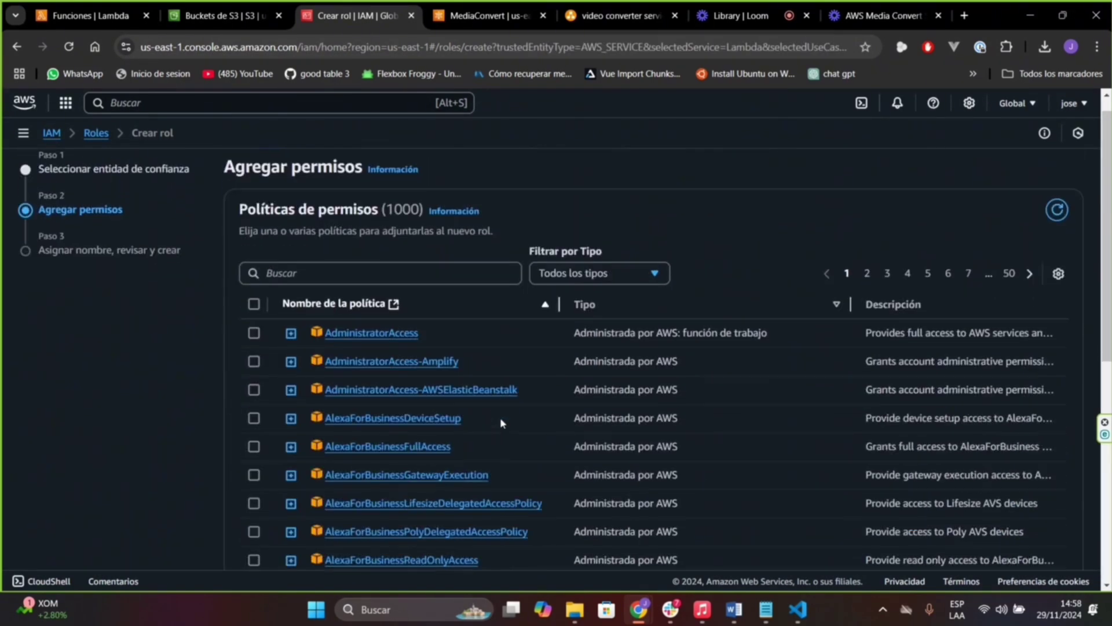
# Filter the permission policies by "custom", attach LambdaCustomPolicy to the role and continue to the naming stage.
pyautogui.scroll(-1, 499, 417)
pyautogui.click(357, 225)
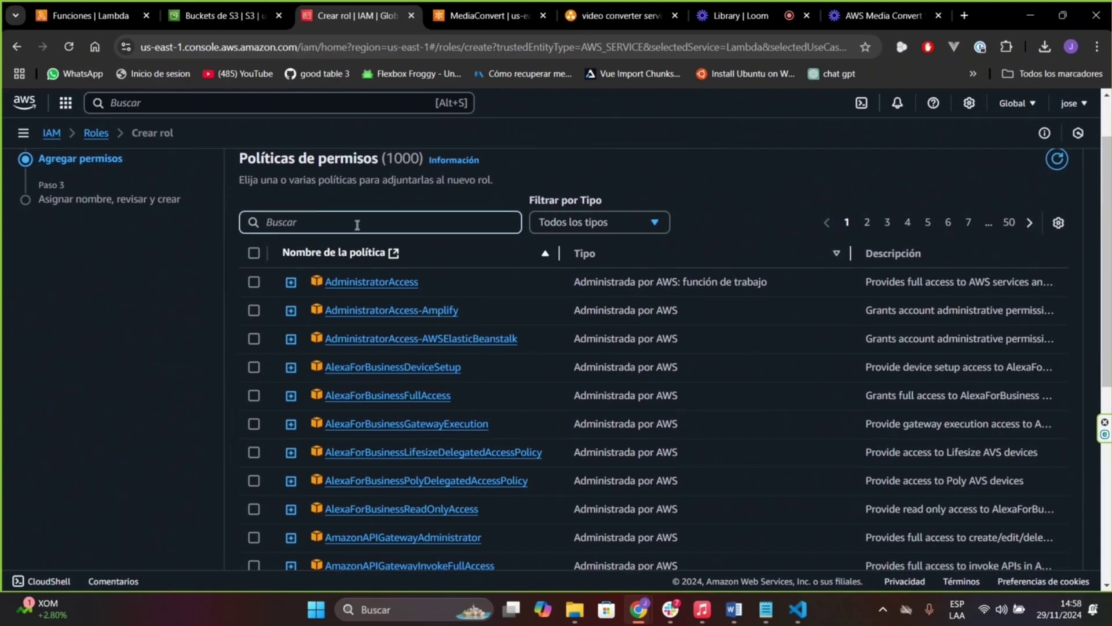
pyautogui.write('custom')
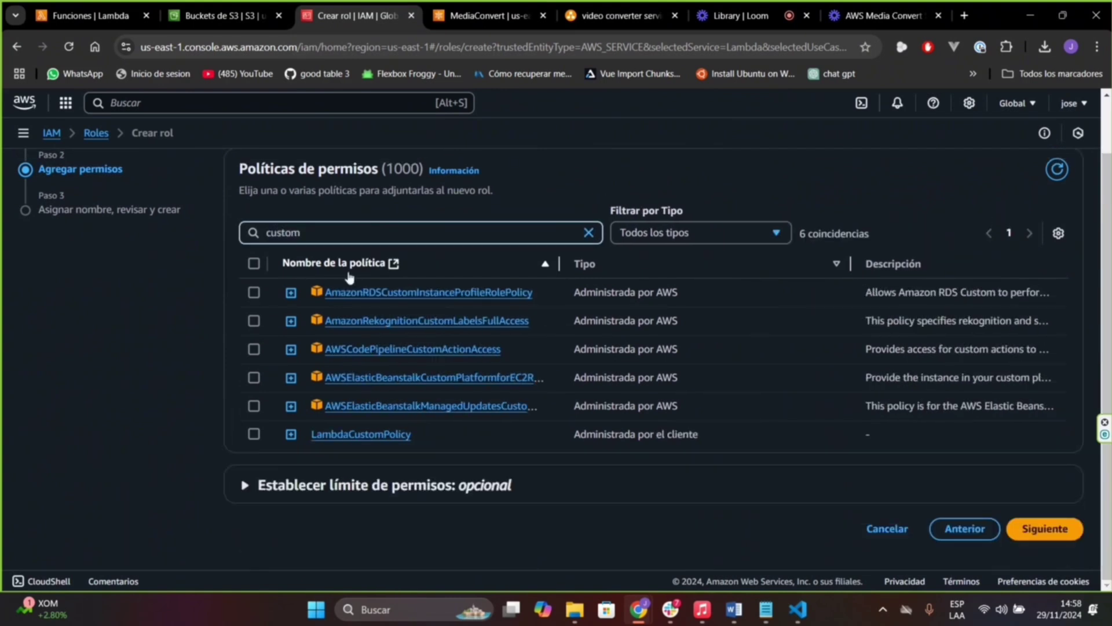
pyautogui.click(254, 434)
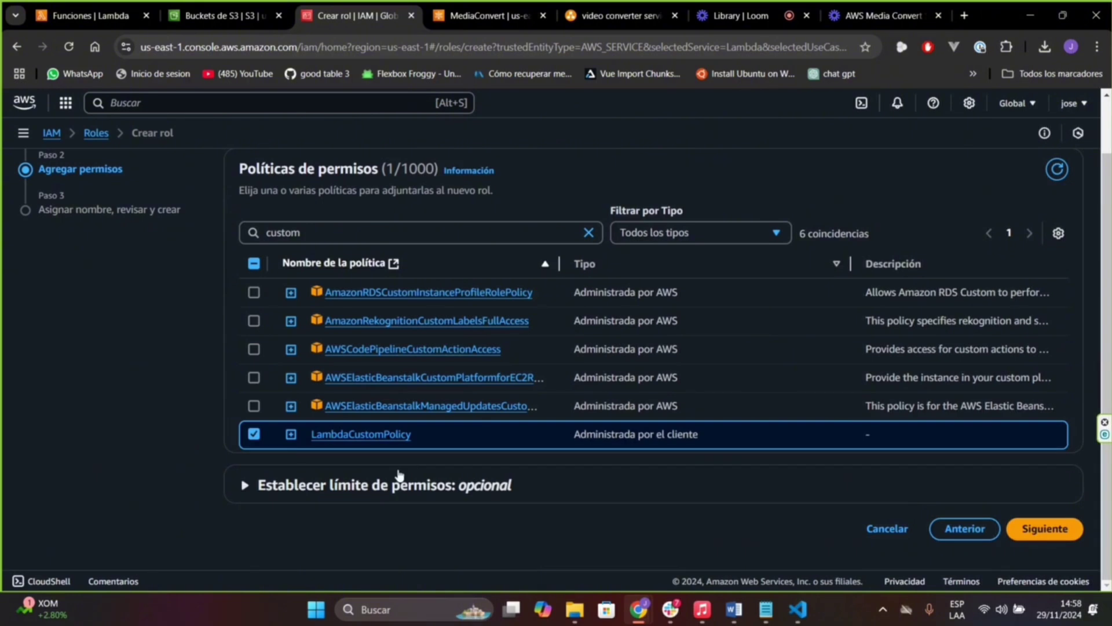
pyautogui.click(1041, 527)
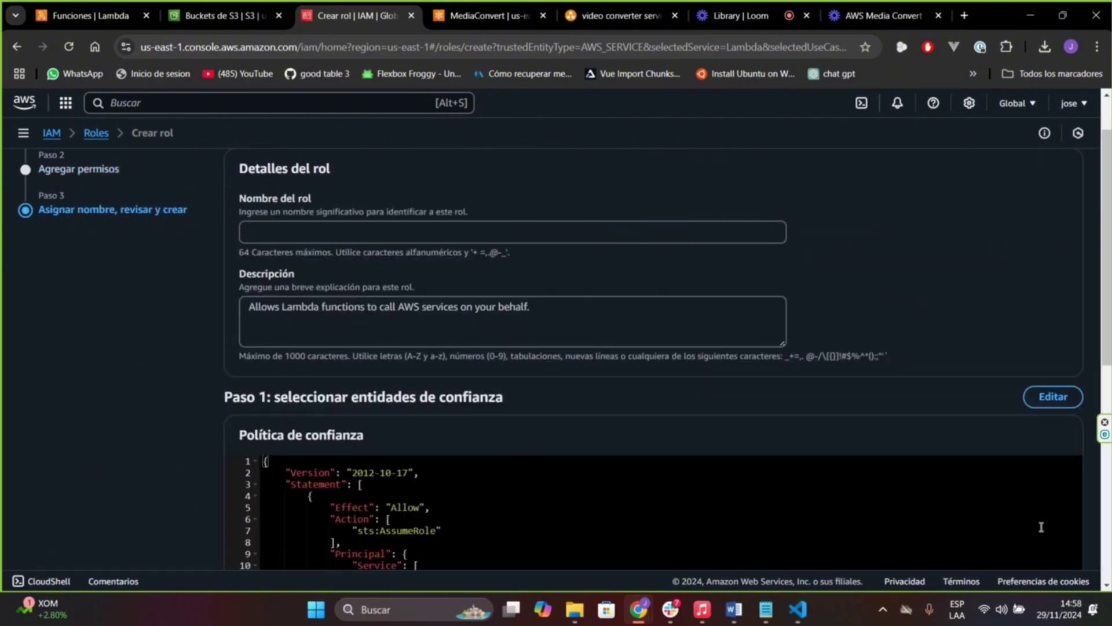
# Name the role LambdaCustomRole, review its trust policy and attached permissions, and create it.
pyautogui.scroll(-2, 555, 449)
pyautogui.scroll(3, 554, 445)
pyautogui.click(317, 299)
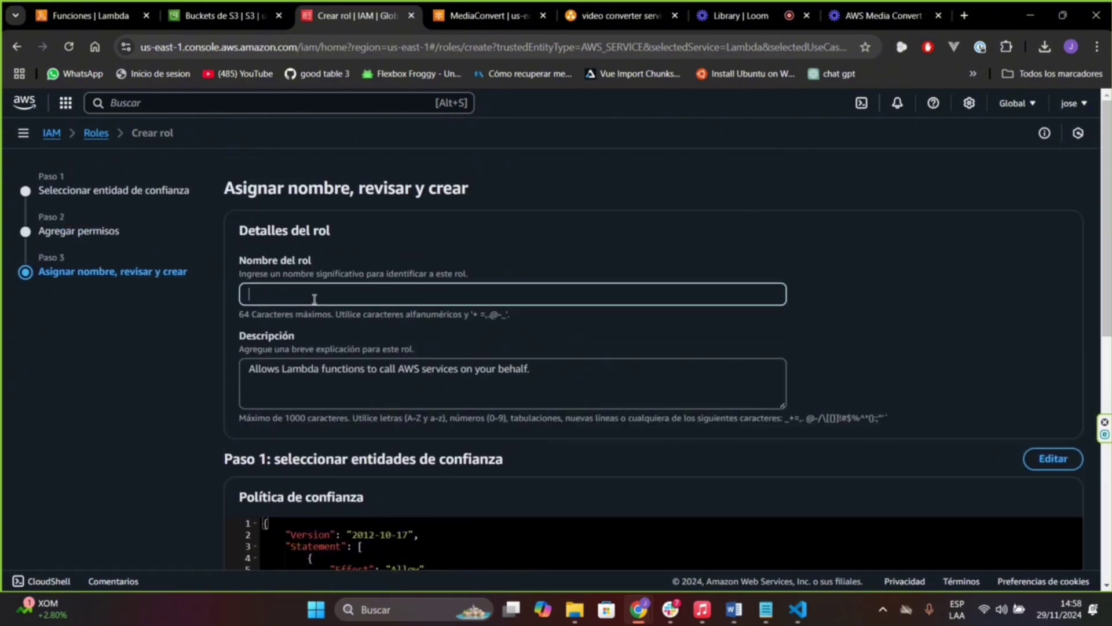
pyautogui.write('LambdaCustomRole')
pyautogui.scroll(-3, 558, 333)
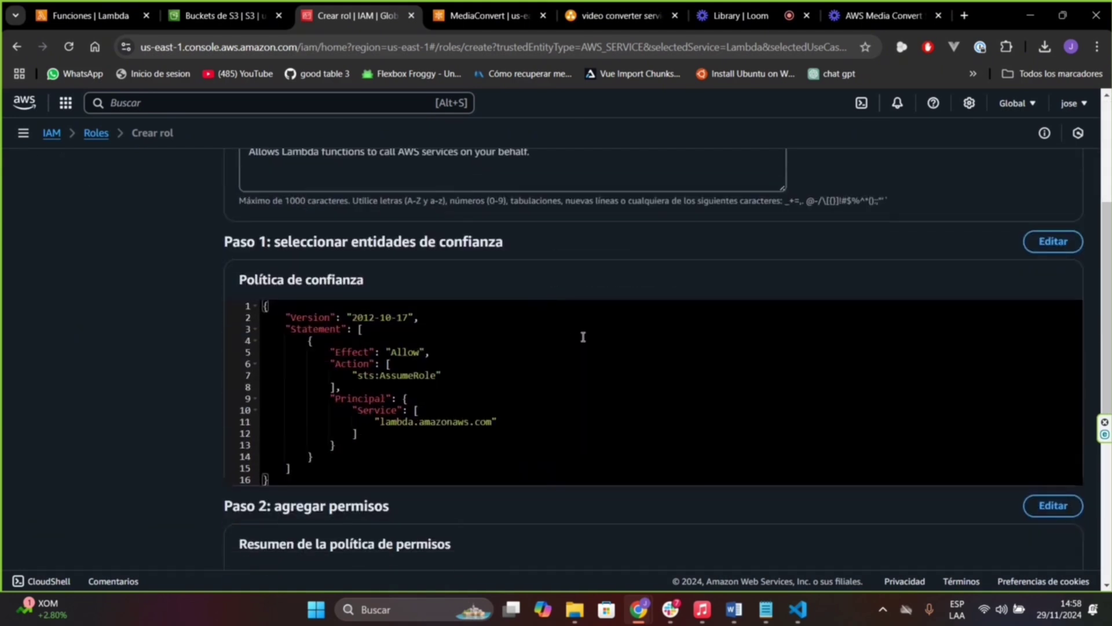
pyautogui.scroll(-4, 447, 332)
pyautogui.scroll(-1, 457, 316)
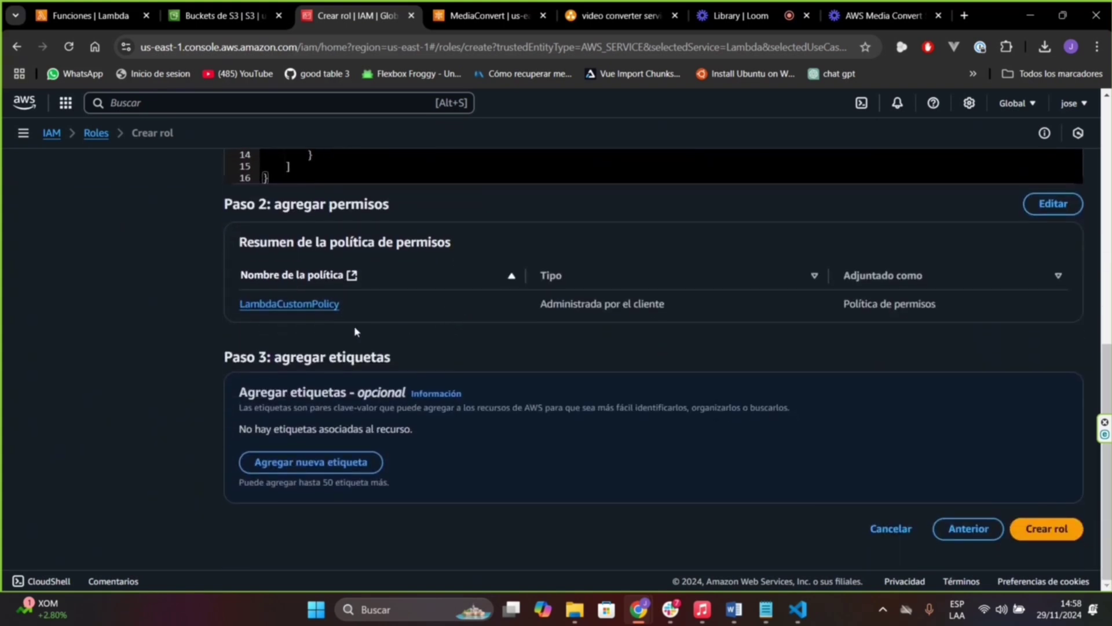
pyautogui.click(1051, 526)
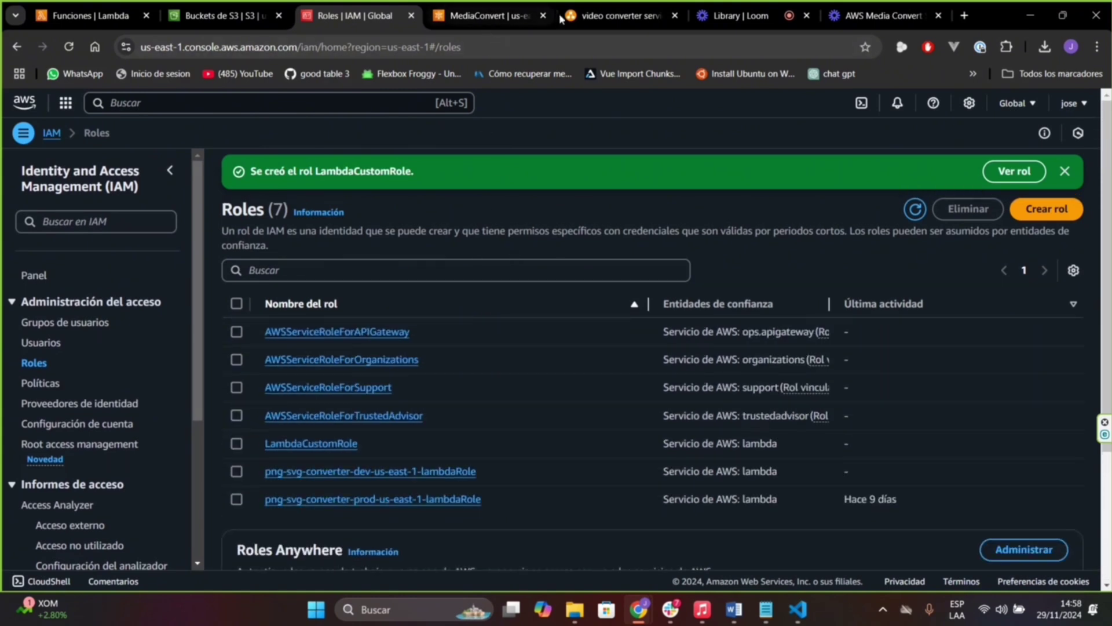
# Check the architecture diagram again and return to the IAM roles list.
pyautogui.click(529, 17)
pyautogui.click(399, 3)
pyautogui.click(615, 16)
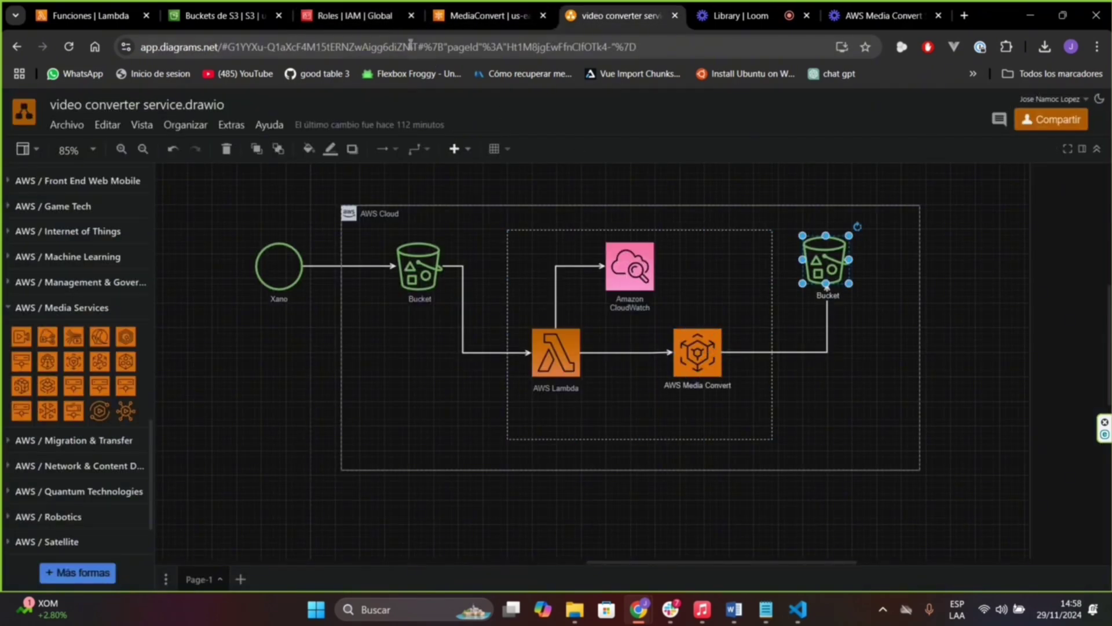
pyautogui.click(371, 18)
pyautogui.scroll(-4, 153, 383)
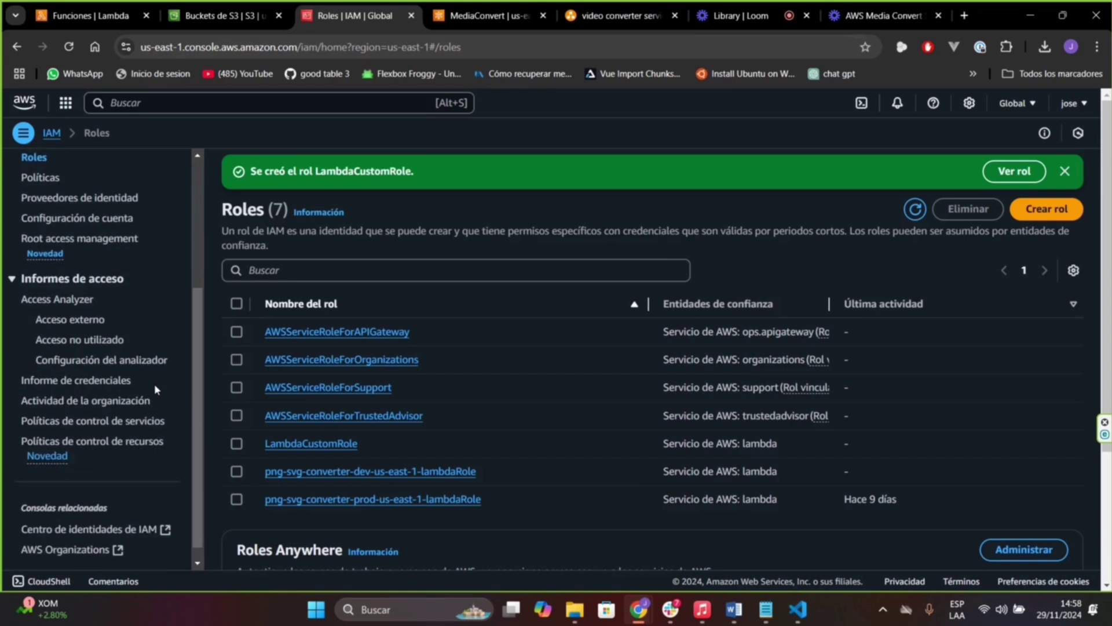
pyautogui.scroll(3, 143, 401)
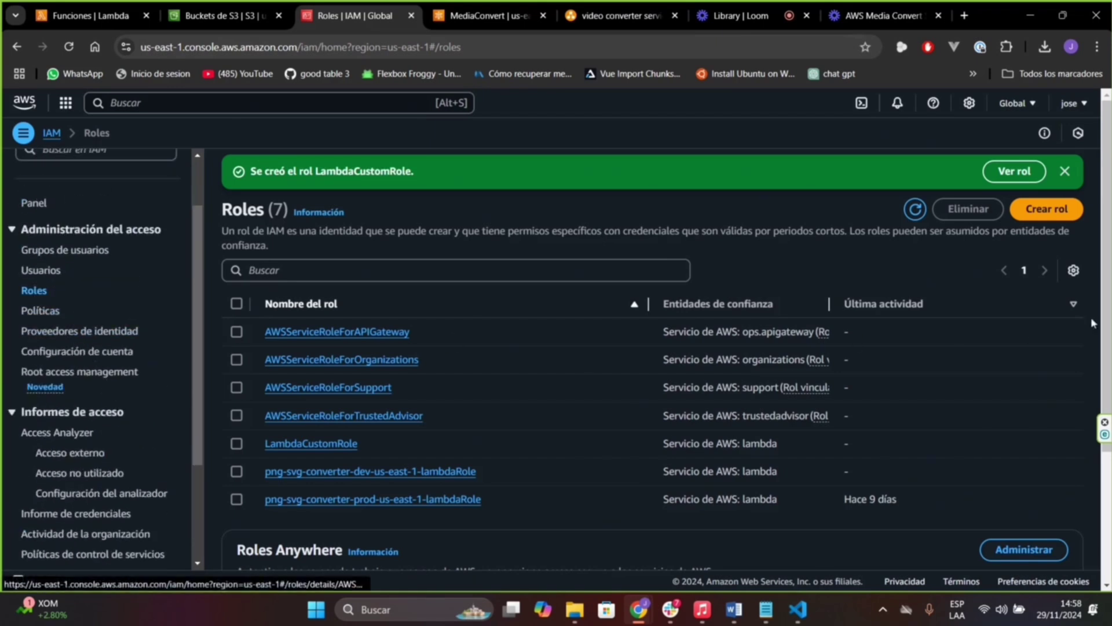
# Start another AWS service role with MediaConvert as its use case, searching for "media", and continue to the permissions.
pyautogui.click(1046, 213)
pyautogui.scroll(-1, 695, 290)
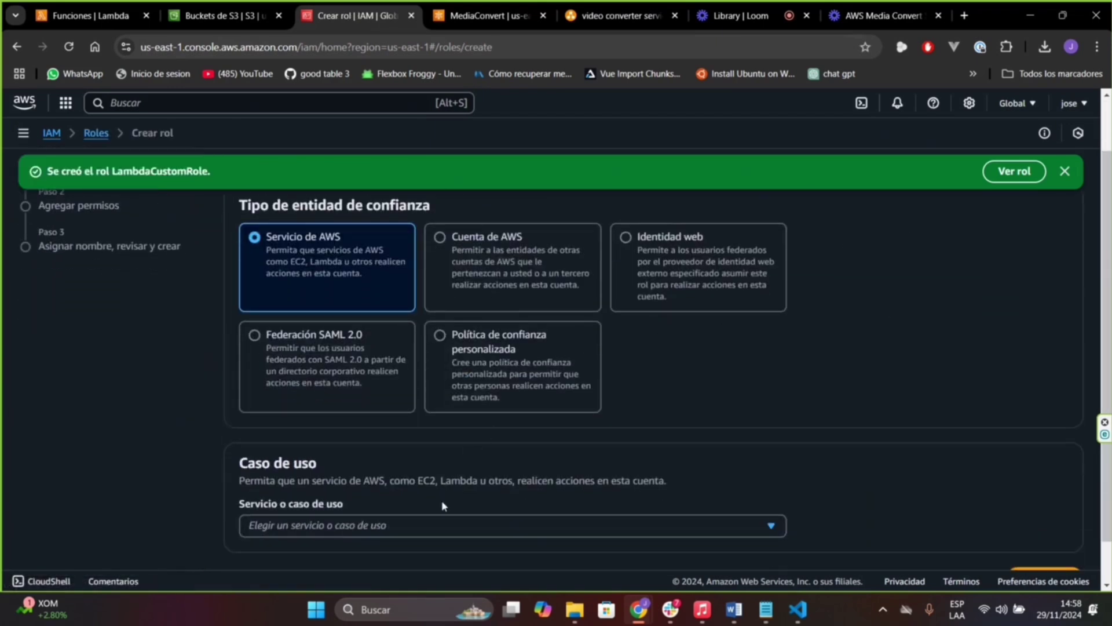
pyautogui.scroll(-1, 443, 503)
pyautogui.click(447, 470)
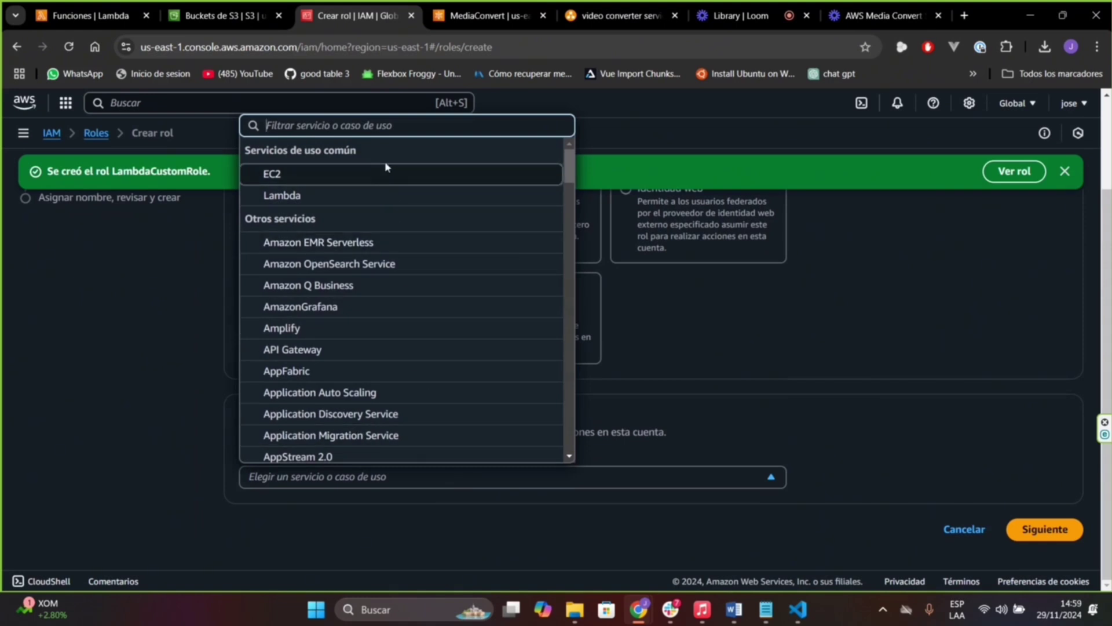
pyautogui.write('me')
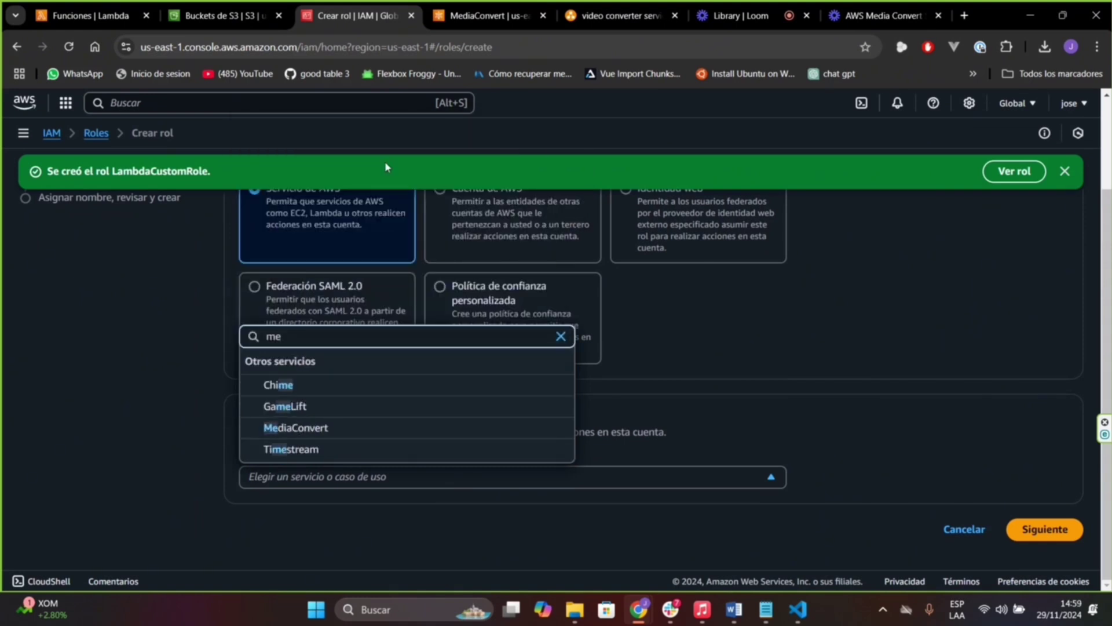
pyautogui.write('dia')
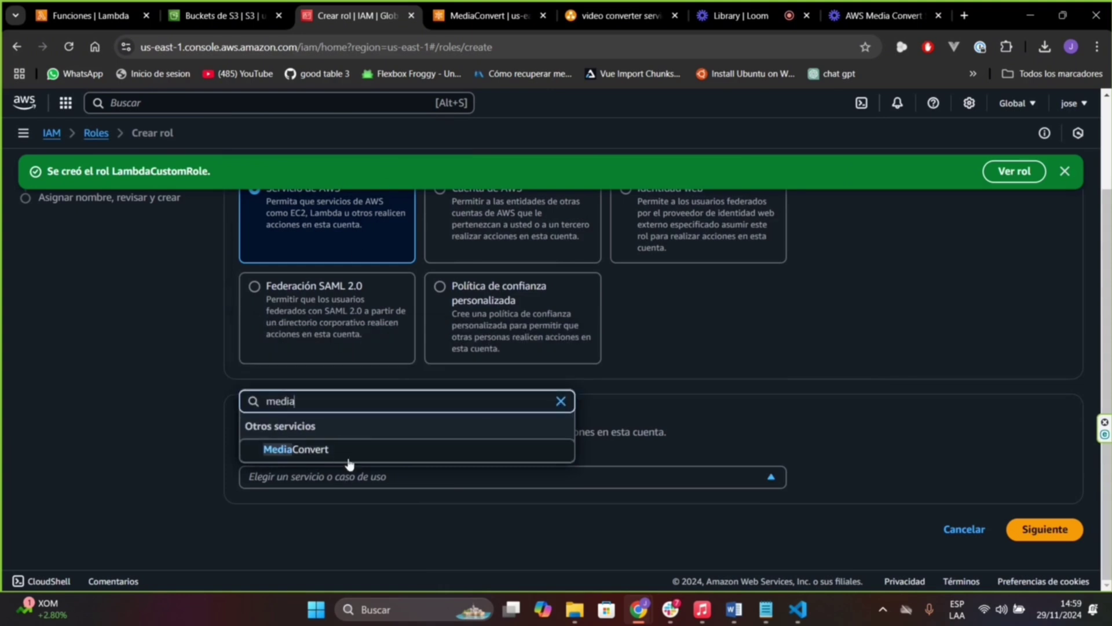
pyautogui.click(324, 450)
pyautogui.scroll(-1, 753, 469)
pyautogui.click(1037, 529)
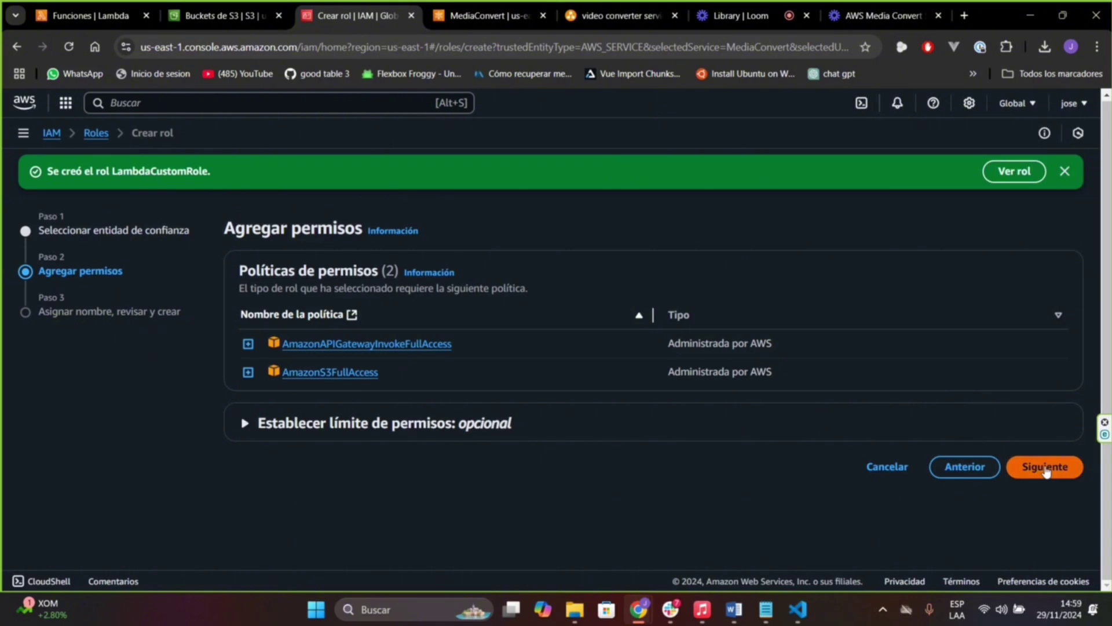
# Accept the preset API Gateway and S3 access policies, name the role MediaConvertCustomRole and review its summary.
pyautogui.click(1045, 467)
pyautogui.click(344, 340)
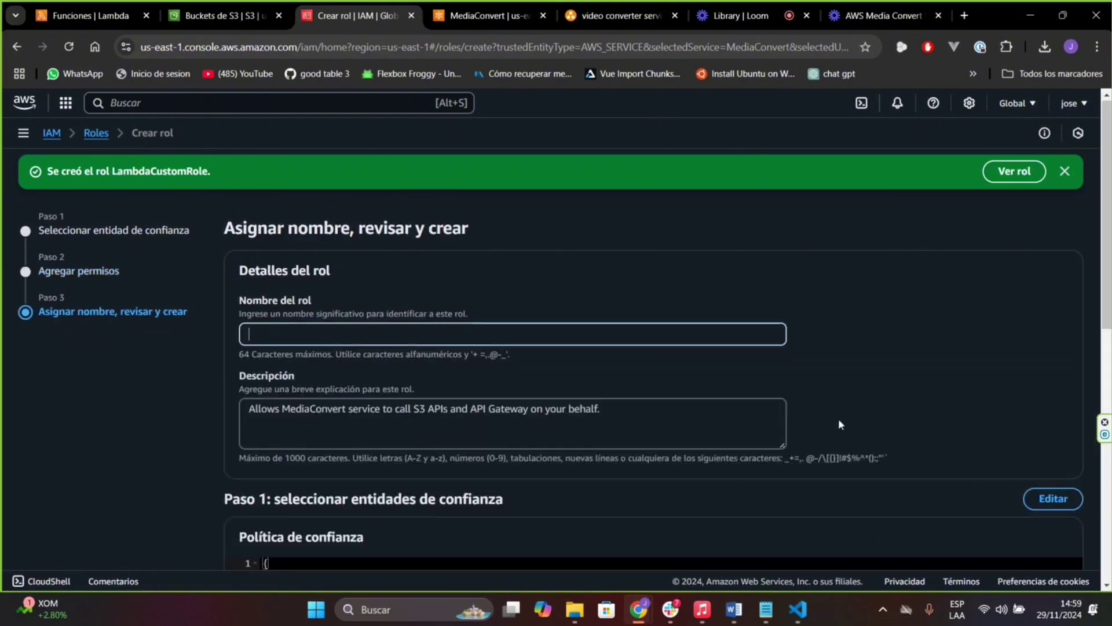
pyautogui.write('MEV')
pyautogui.write('ev')
pyautogui.write('diaConvert')
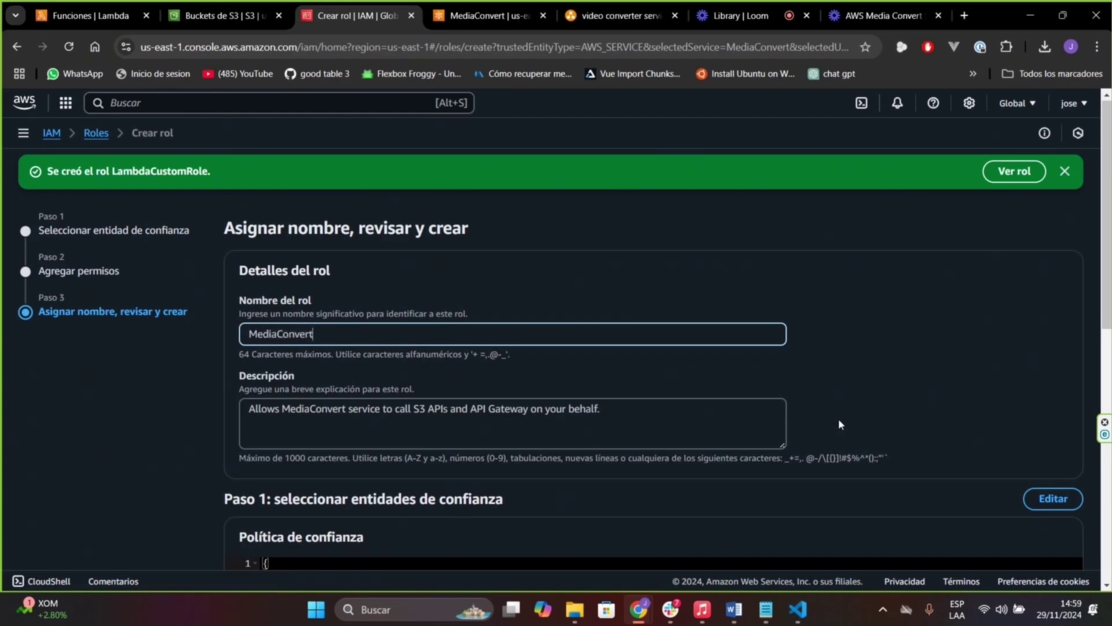
pyautogui.write('CustomRole')
pyautogui.scroll(-6, 840, 425)
pyautogui.scroll(-3, 927, 444)
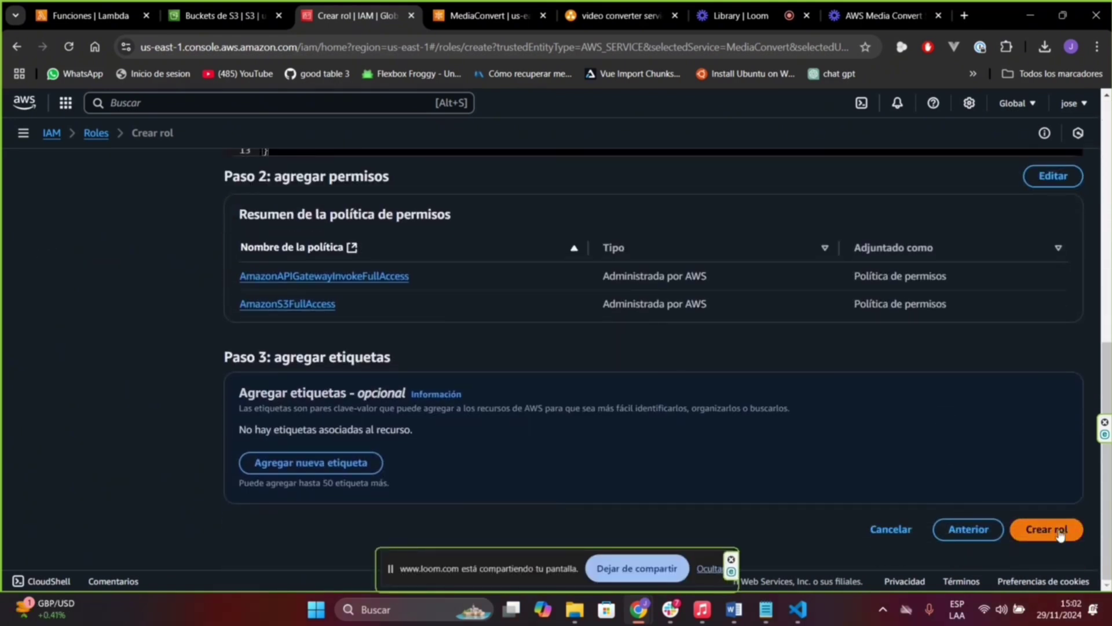
# Create the MediaConvertCustomRole role, open its details and copy its ARN.
pyautogui.click(1052, 527)
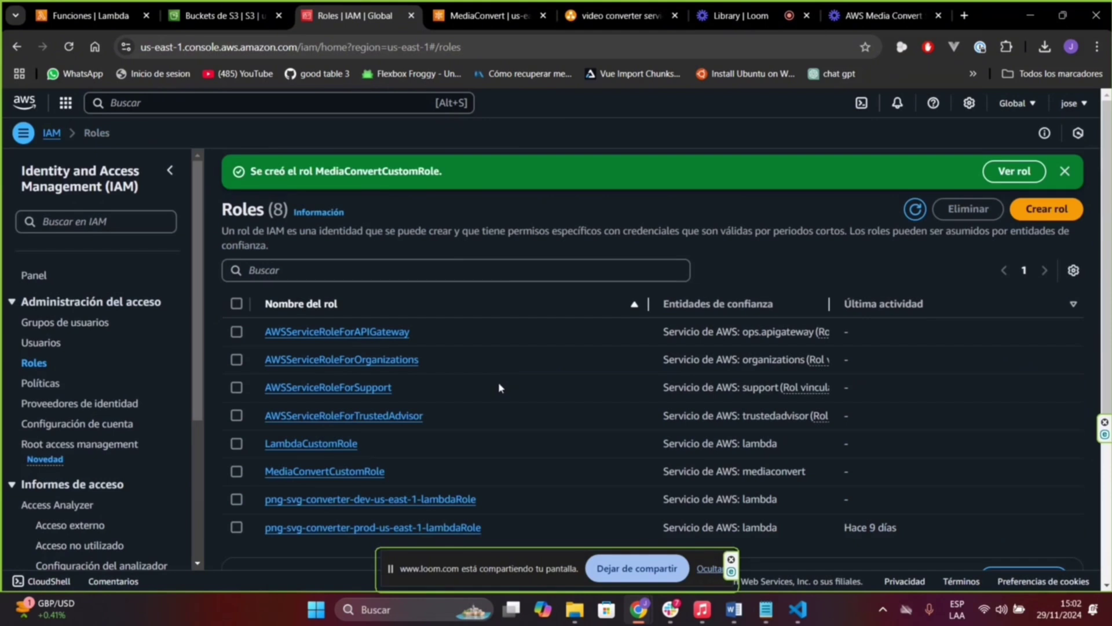
pyautogui.scroll(-1, 498, 381)
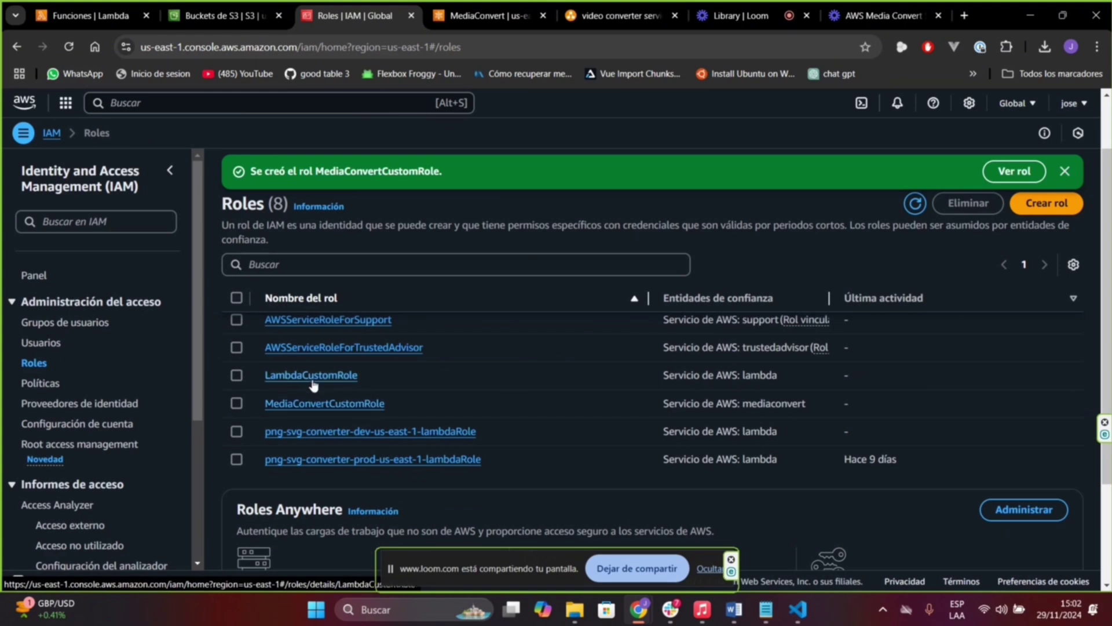
pyautogui.click(293, 405)
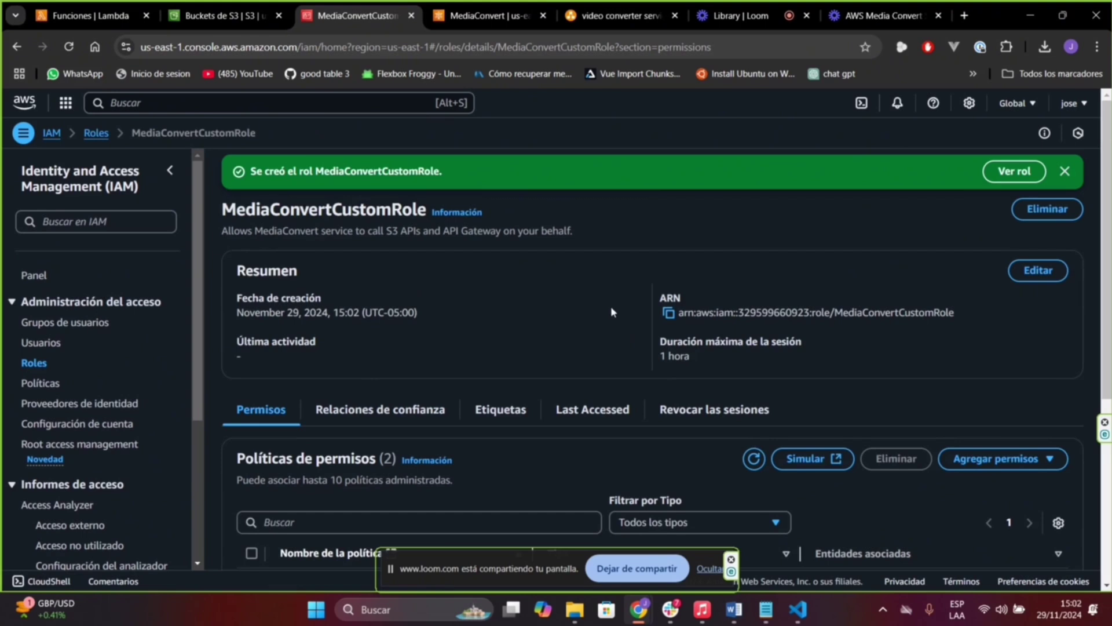
pyautogui.click(668, 313)
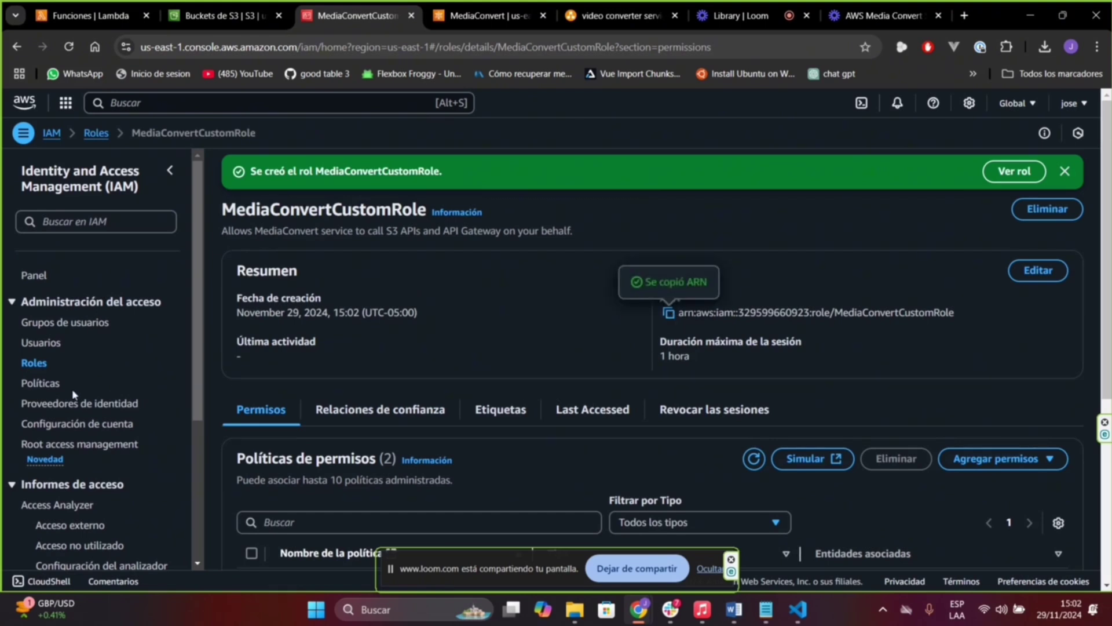
# Search the IAM policies for "customPo" and open LambdaCustomPolicy.
pyautogui.click(40, 384)
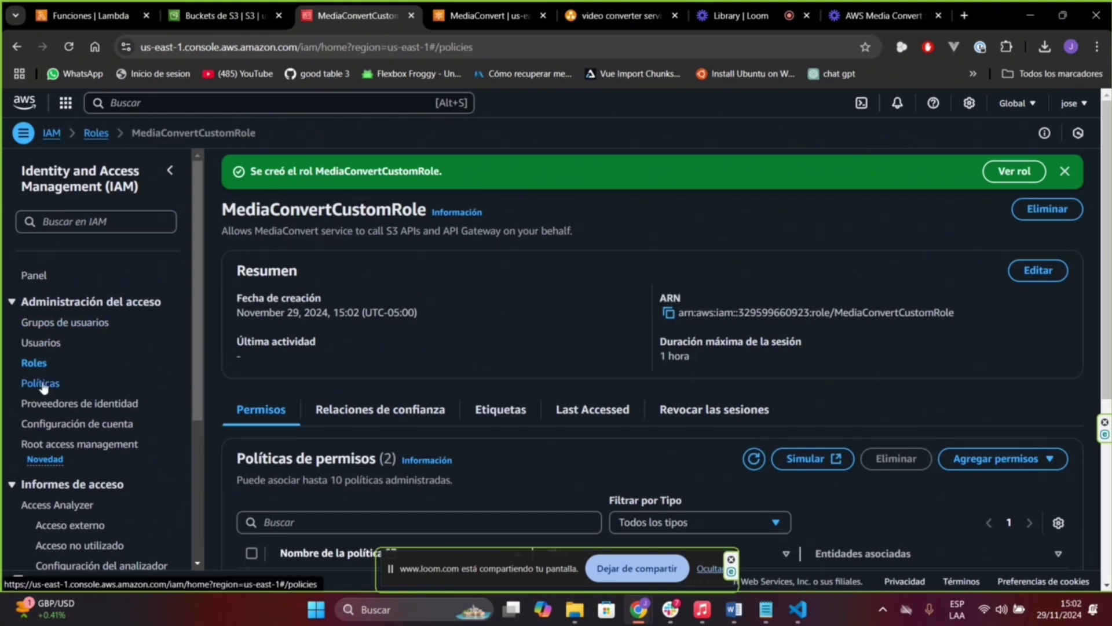
pyautogui.click(329, 239)
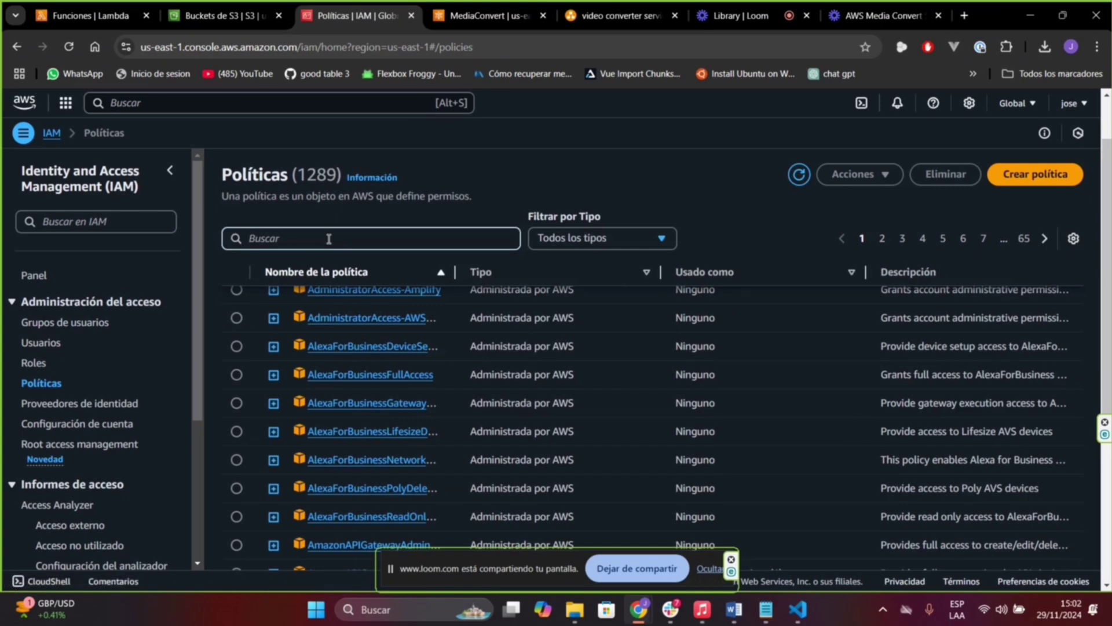
pyautogui.write('customPo')
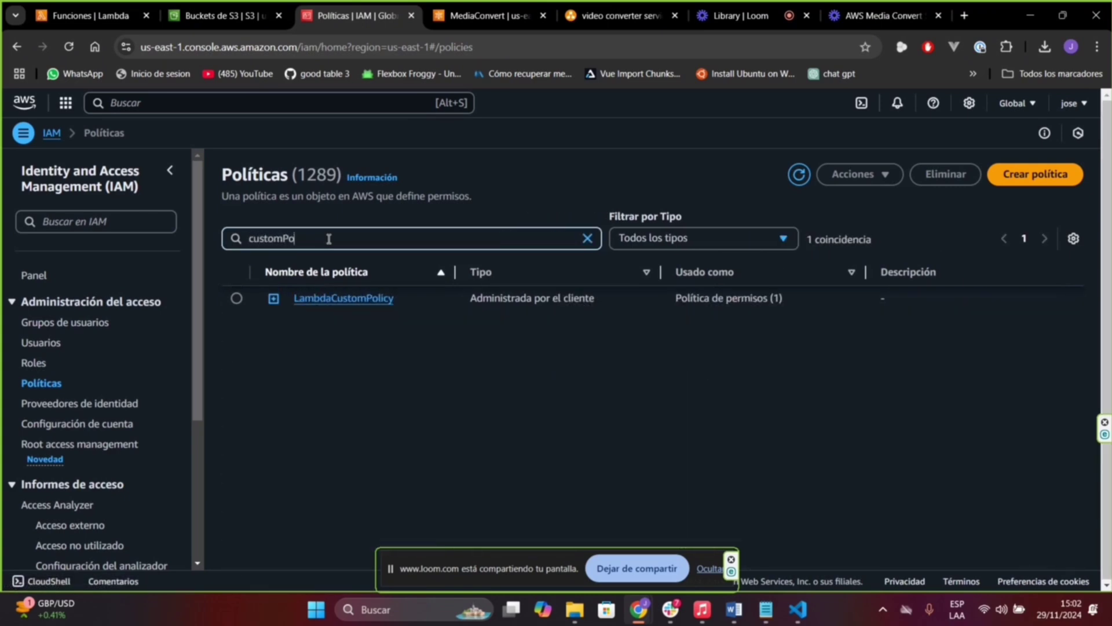
pyautogui.click(346, 298)
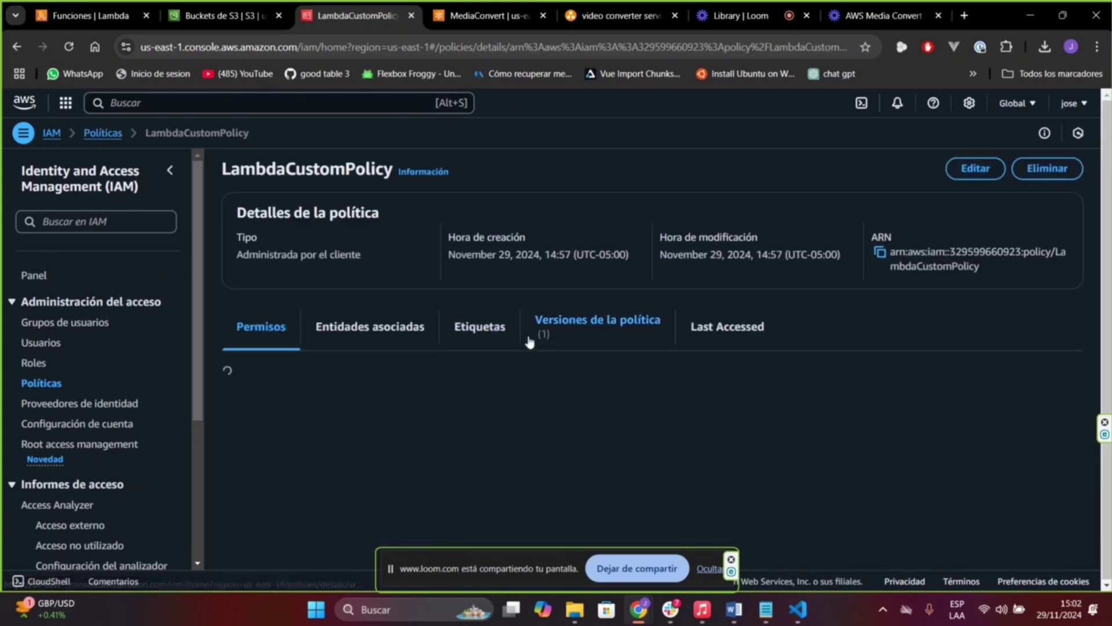
# Show the policy's permissions as JSON and check the role ARN in the PassRole statement's resource.
pyautogui.scroll(-2, 537, 359)
pyautogui.click(1030, 297)
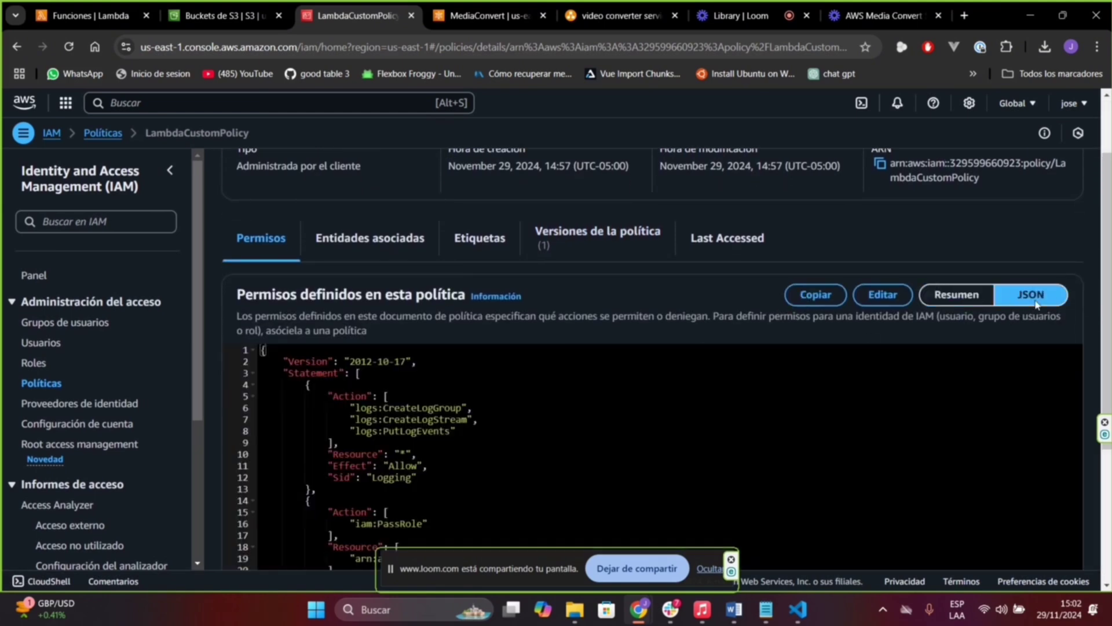
pyautogui.scroll(-4, 646, 338)
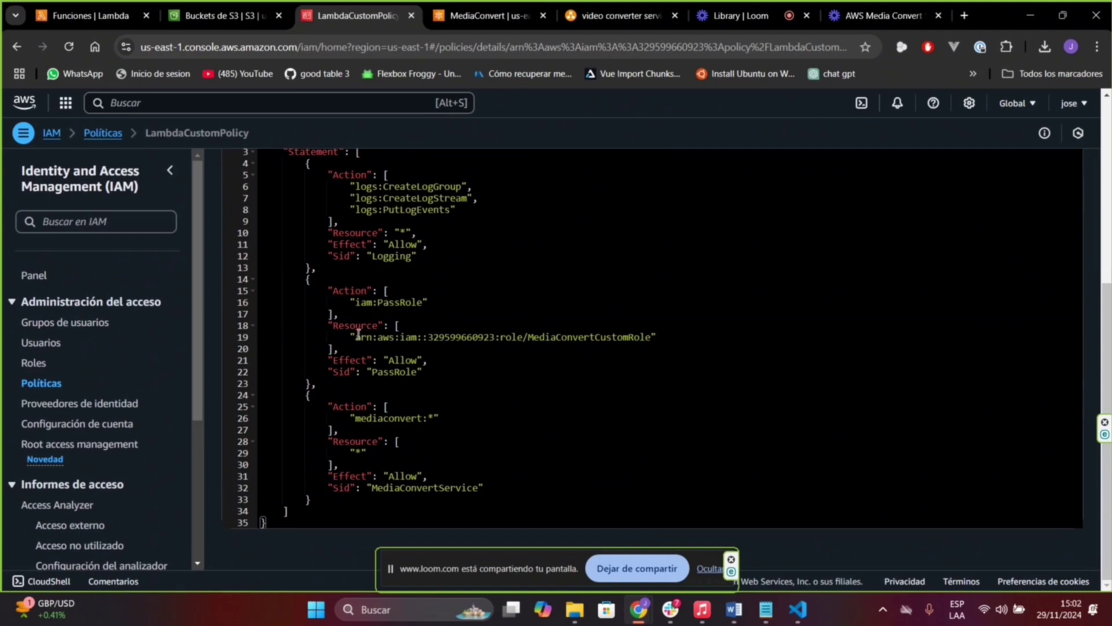
pyautogui.moveTo(355, 337); pyautogui.dragTo(649, 337)
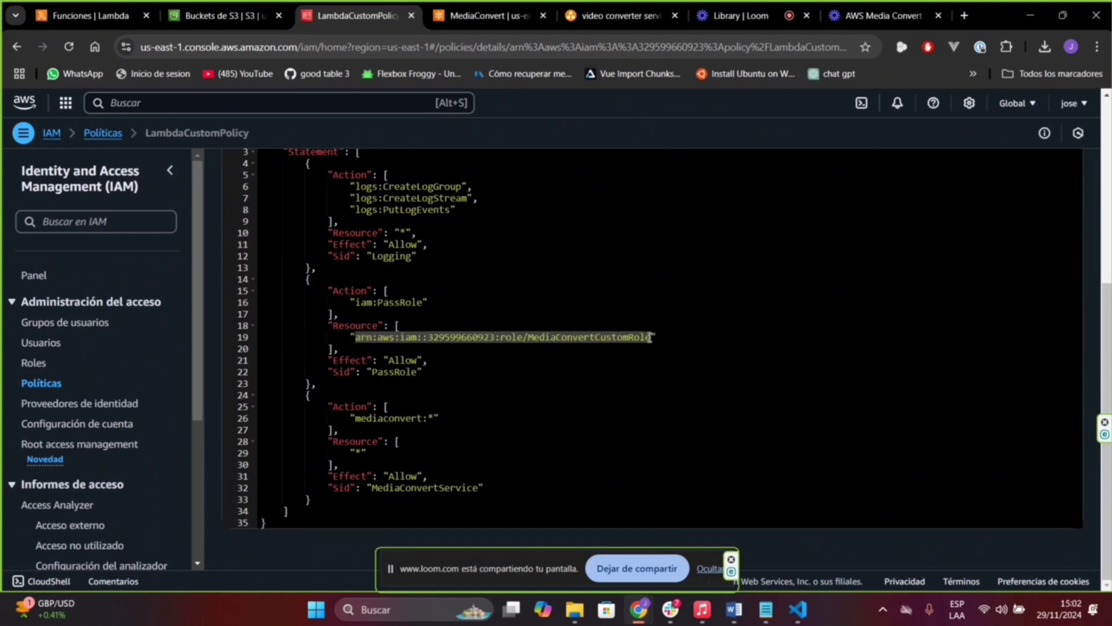
# Open LambdaCustomPolicy for editing and make sure the PassRole statement's resource holds the ARN of MediaConvertCustomRole.
pyautogui.scroll(5, 650, 337)
pyautogui.click(880, 384)
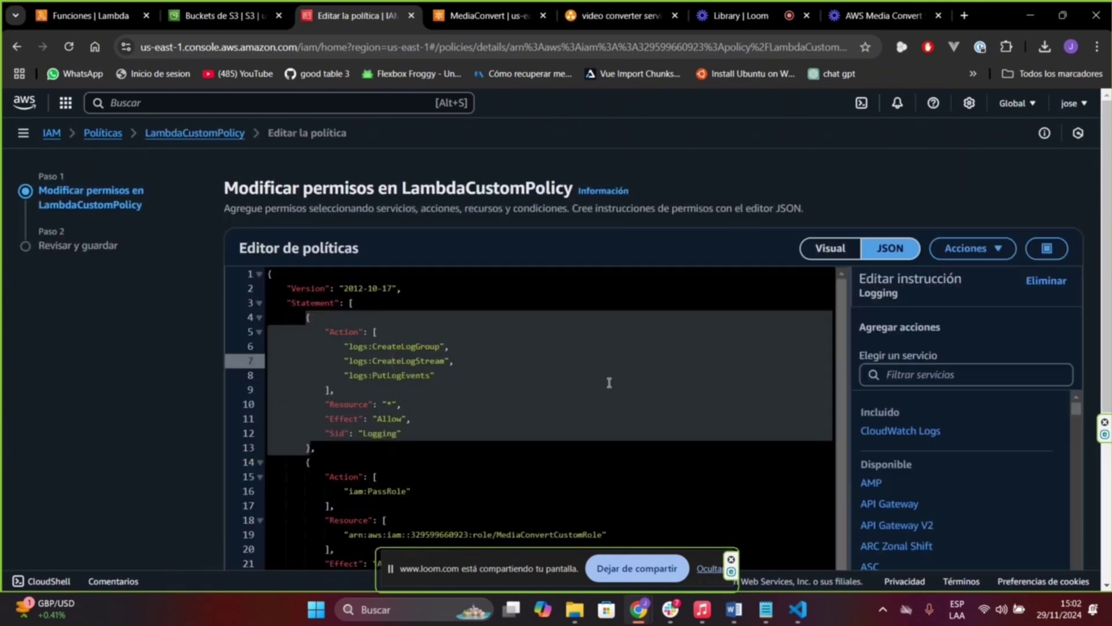
pyautogui.scroll(-2, 571, 342)
pyautogui.moveTo(346, 442)
pyautogui.mouseDown()
pyautogui.moveTo(608, 442)
pyautogui.moveTo(353, 439)
pyautogui.mouseUp()
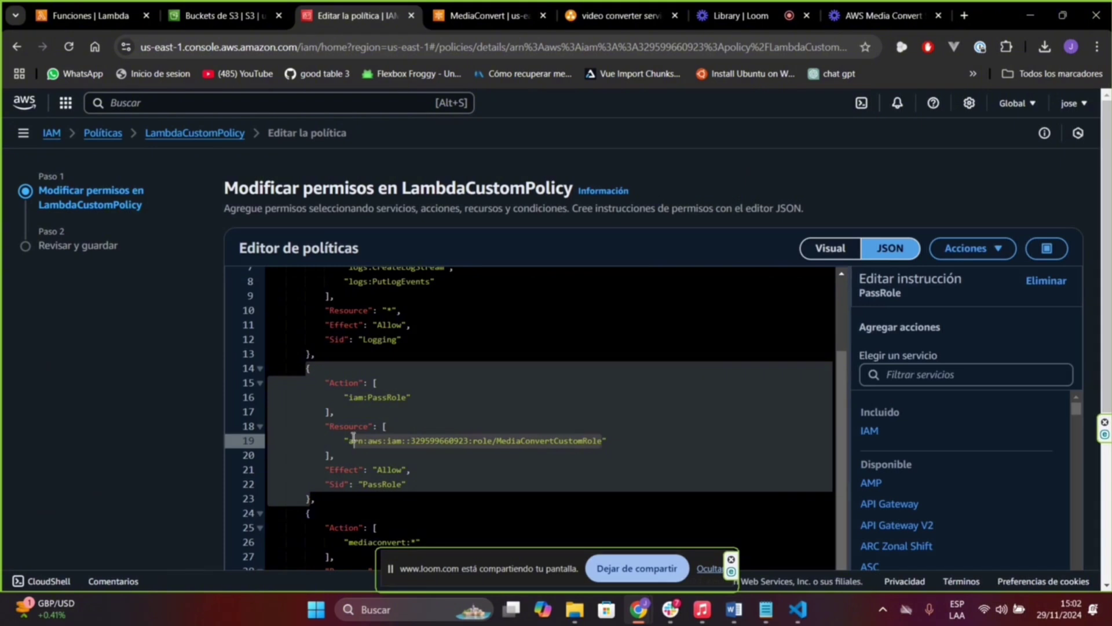
pyautogui.press('Right')
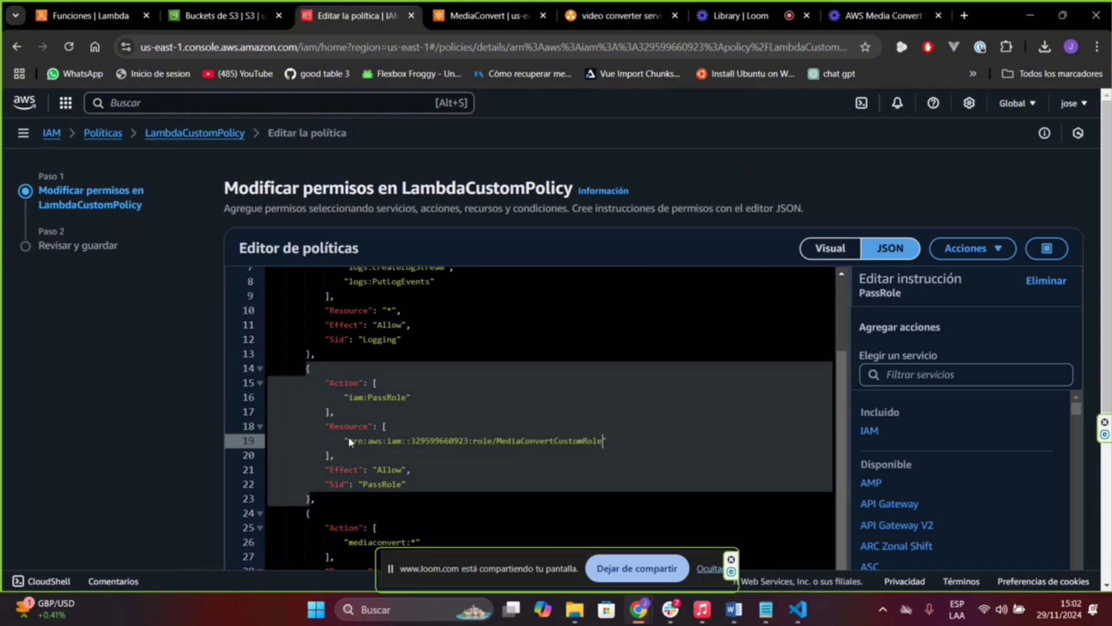
pyautogui.click(494, 458)
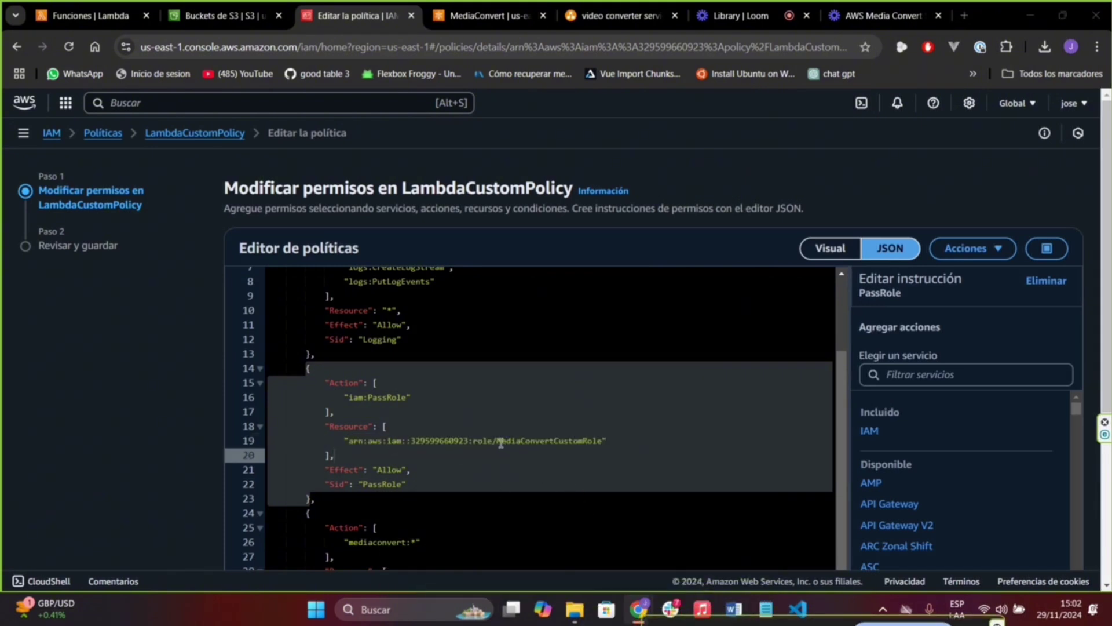
pyautogui.click(503, 470)
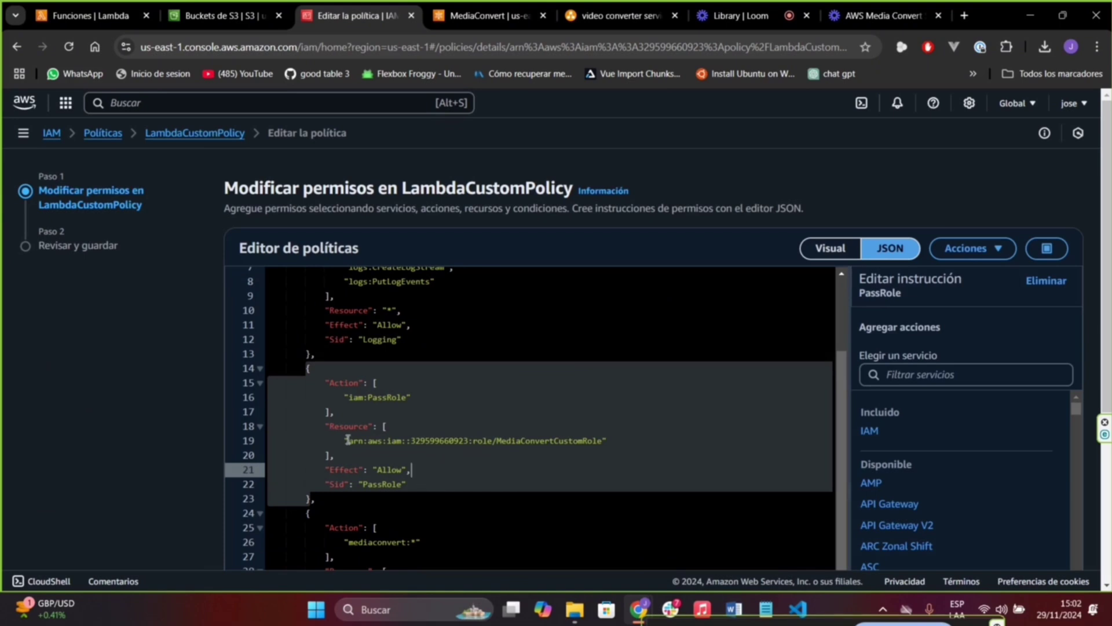
pyautogui.moveTo(347, 441); pyautogui.dragTo(604, 442)
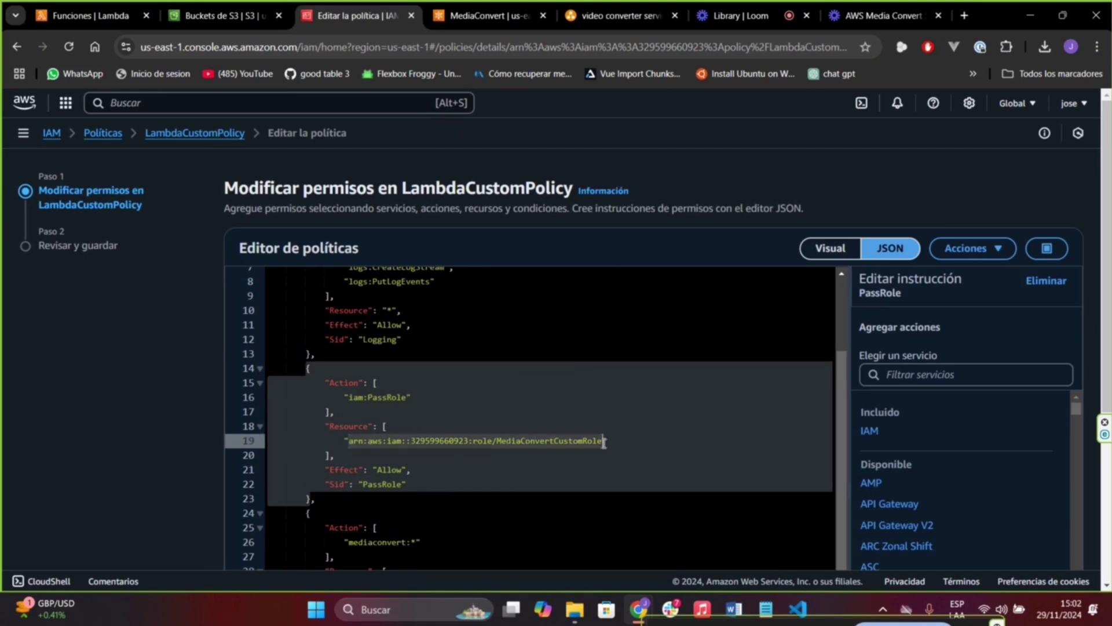
pyautogui.click(604, 441)
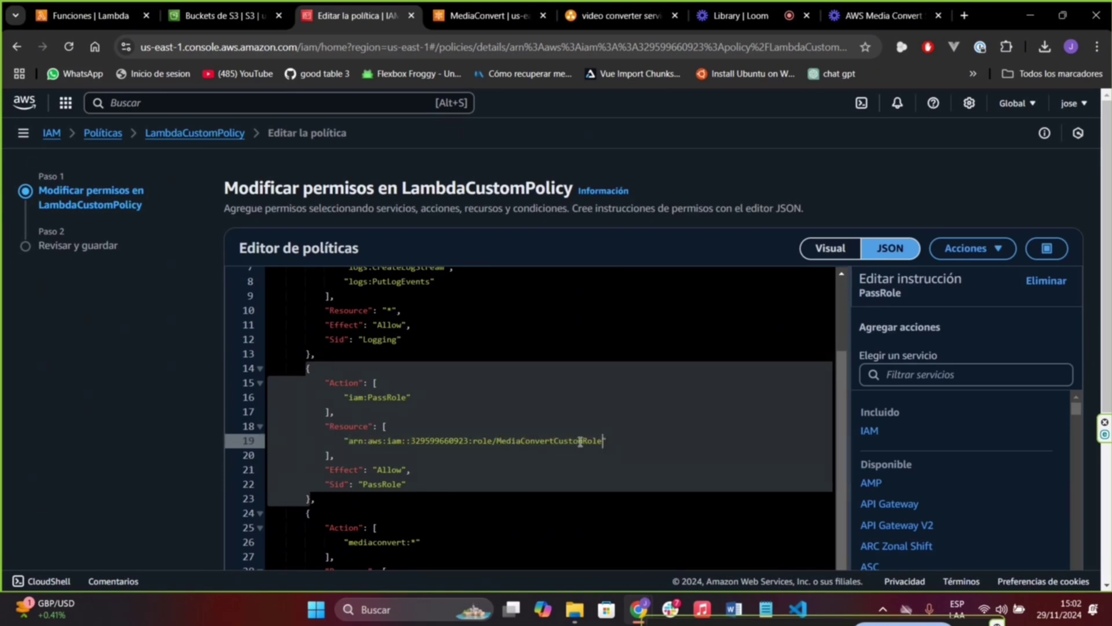
# Continue to the policy review and save the changes as the new default version.
pyautogui.scroll(-5, 603, 426)
pyautogui.scroll(2, 497, 327)
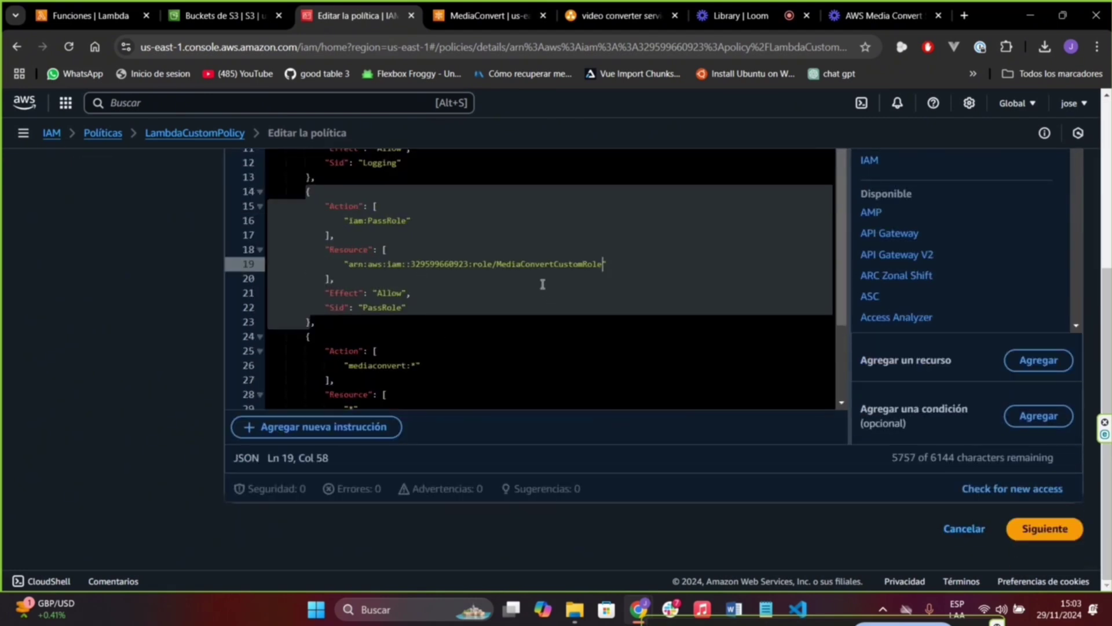
pyautogui.click(1053, 531)
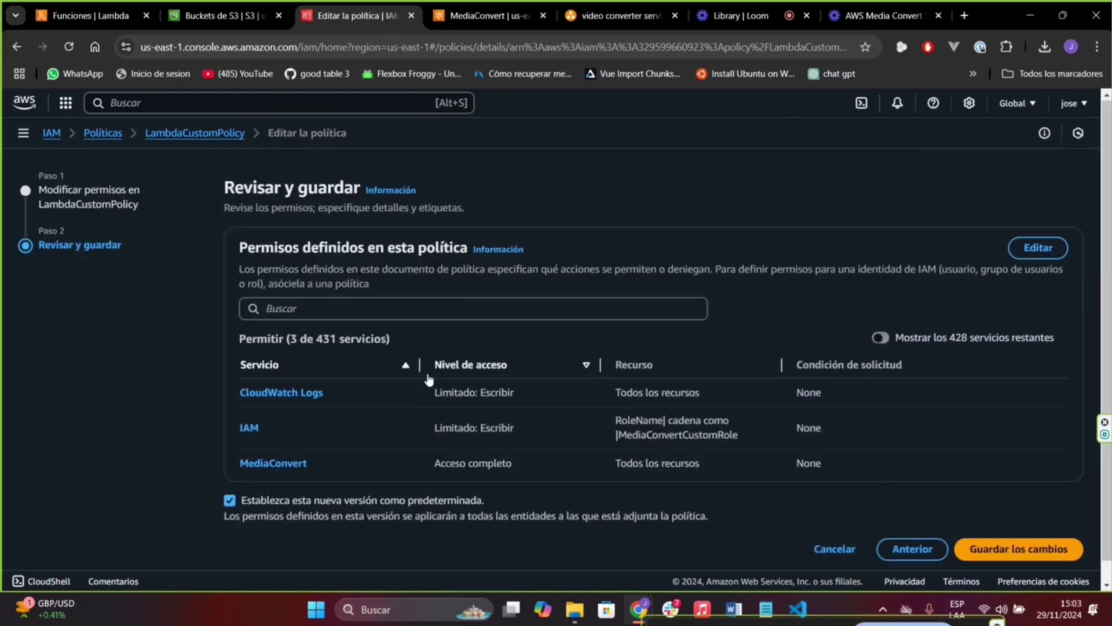
pyautogui.click(986, 547)
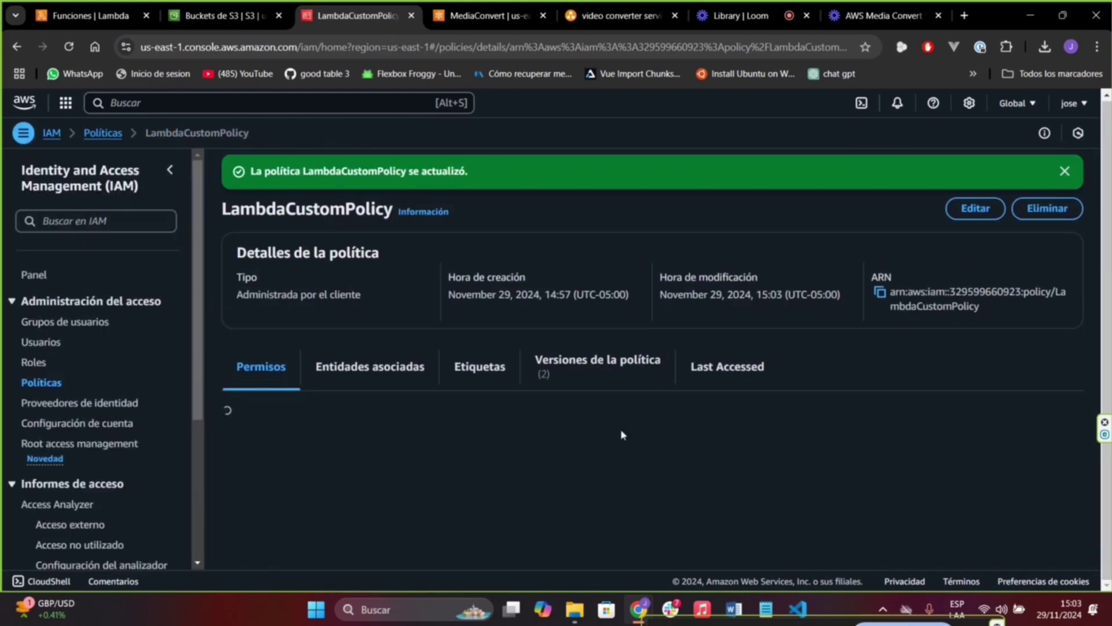
pyautogui.scroll(1, 353, 407)
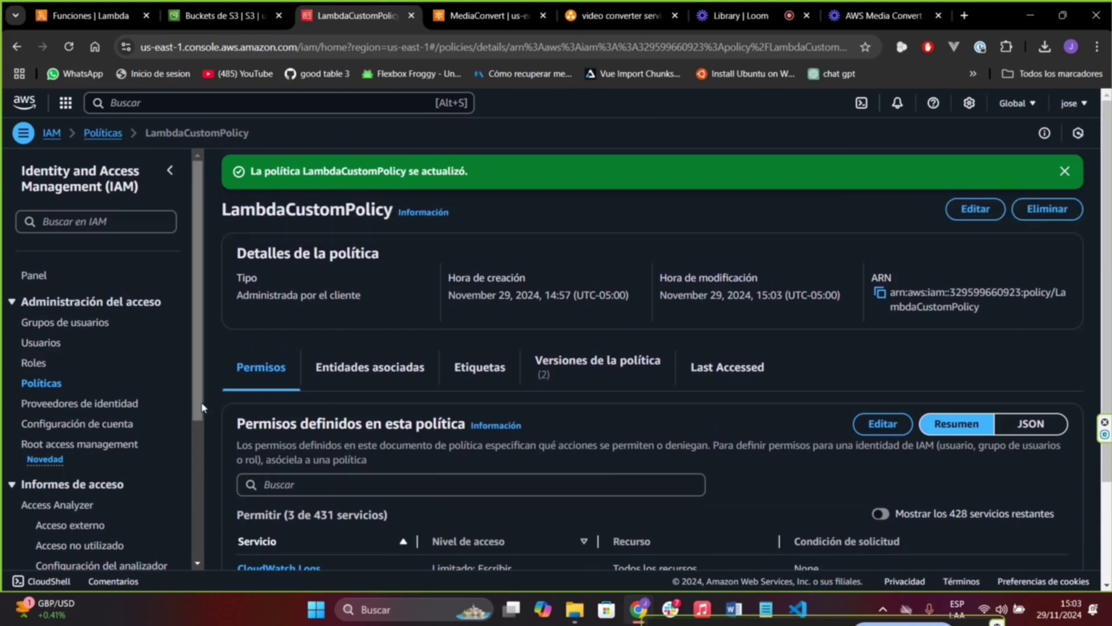
pyautogui.moveTo(199, 403); pyautogui.dragTo(212, 357)
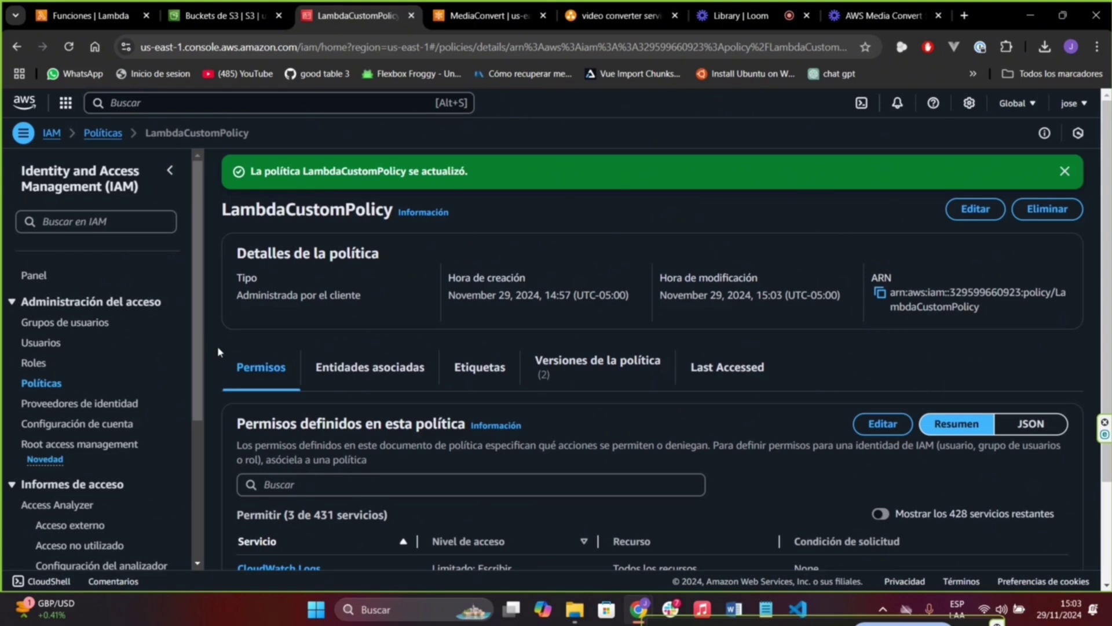
pyautogui.moveTo(203, 330)
pyautogui.mouseDown()
pyautogui.moveTo(204, 440)
pyautogui.moveTo(203, 315)
pyautogui.mouseUp()
pyautogui.click(717, 17)
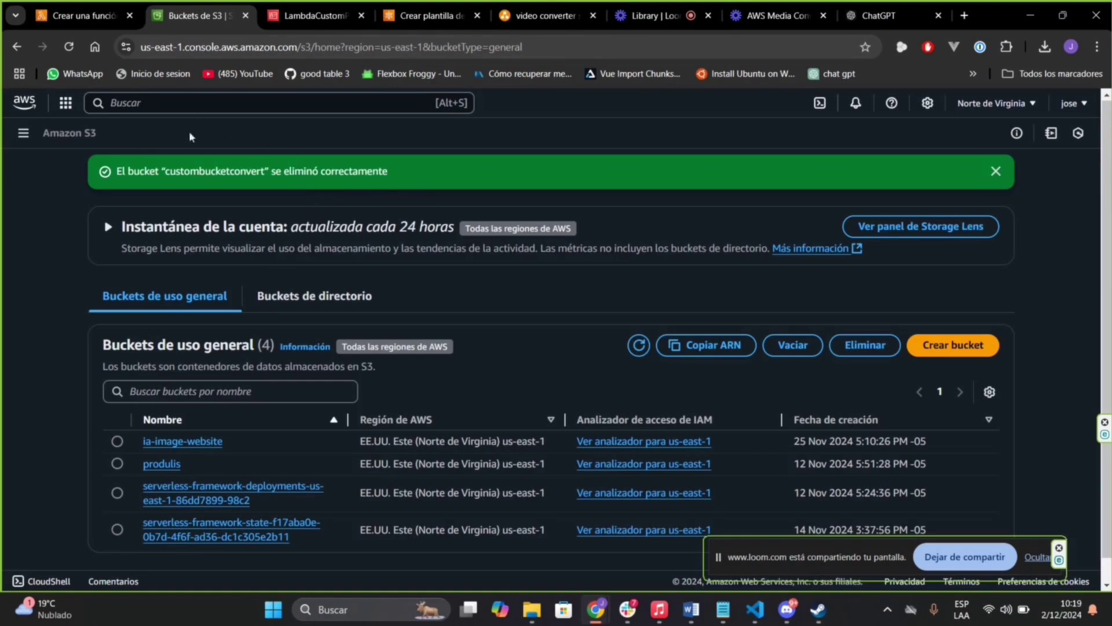
# Find the S3 service by searching for "s3" and start a general purpose bucket named custombucketconvert.
pyautogui.click(180, 98)
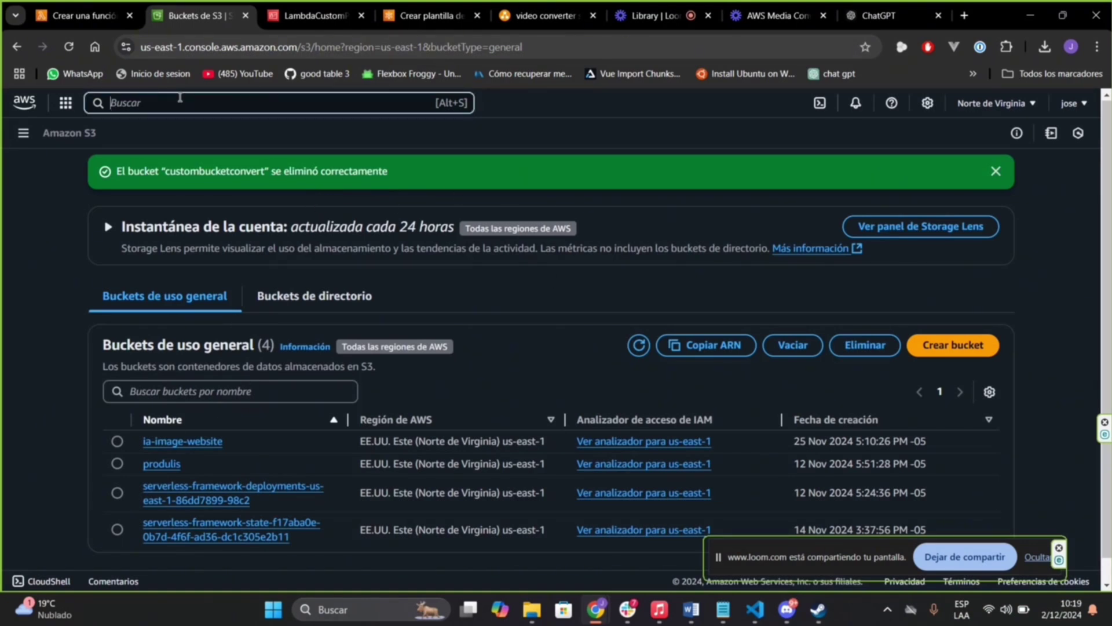
pyautogui.write('s3')
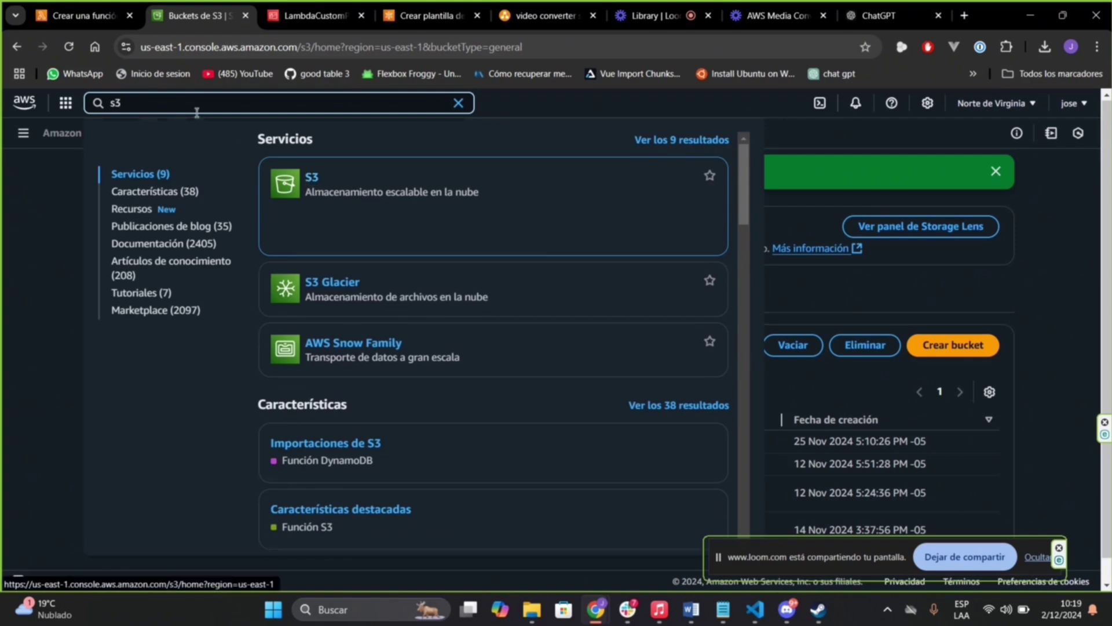
pyautogui.click(310, 178)
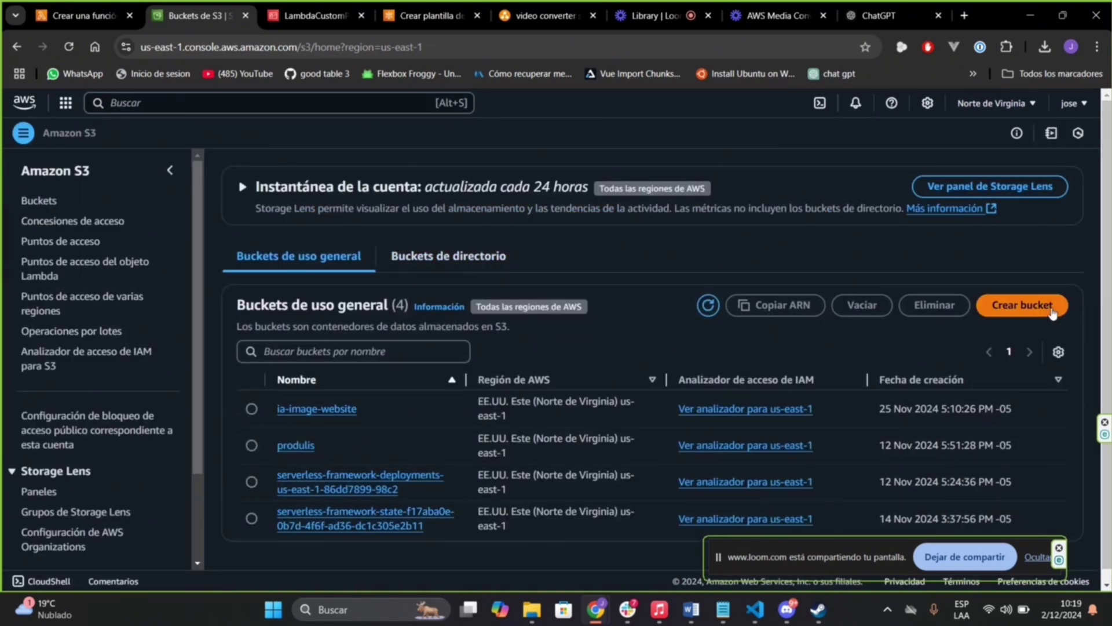
pyautogui.click(1051, 310)
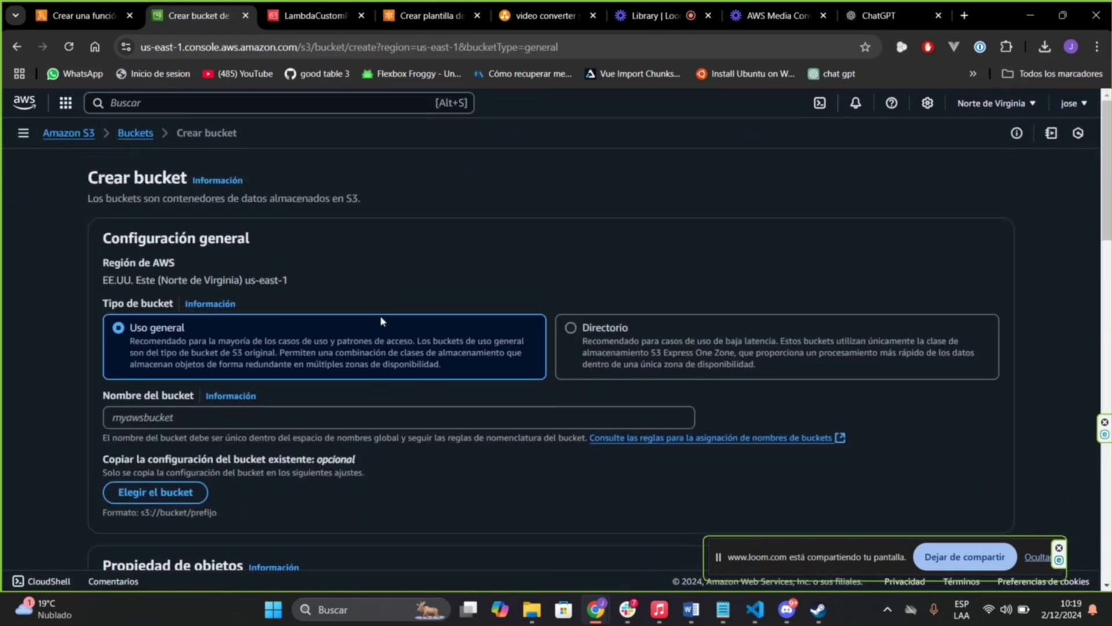
pyautogui.scroll(-1, 380, 316)
pyautogui.click(278, 347)
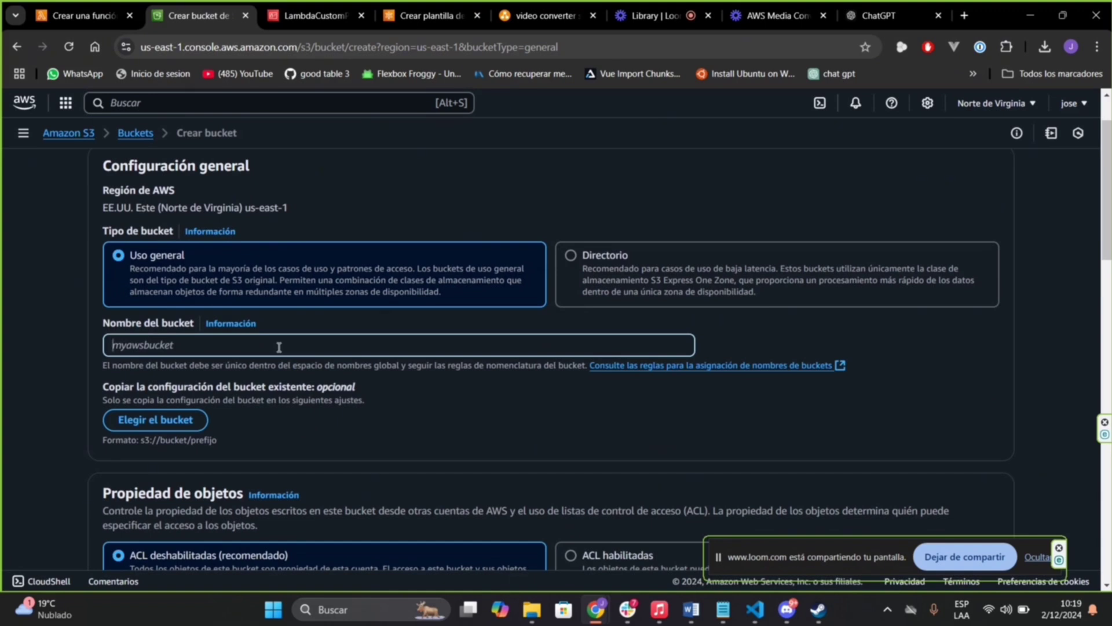
pyautogui.write('custombucketconvert1')
# Examine the new bucket's object ownership, public access block and versioning settings.
pyautogui.scroll(-5, 757, 335)
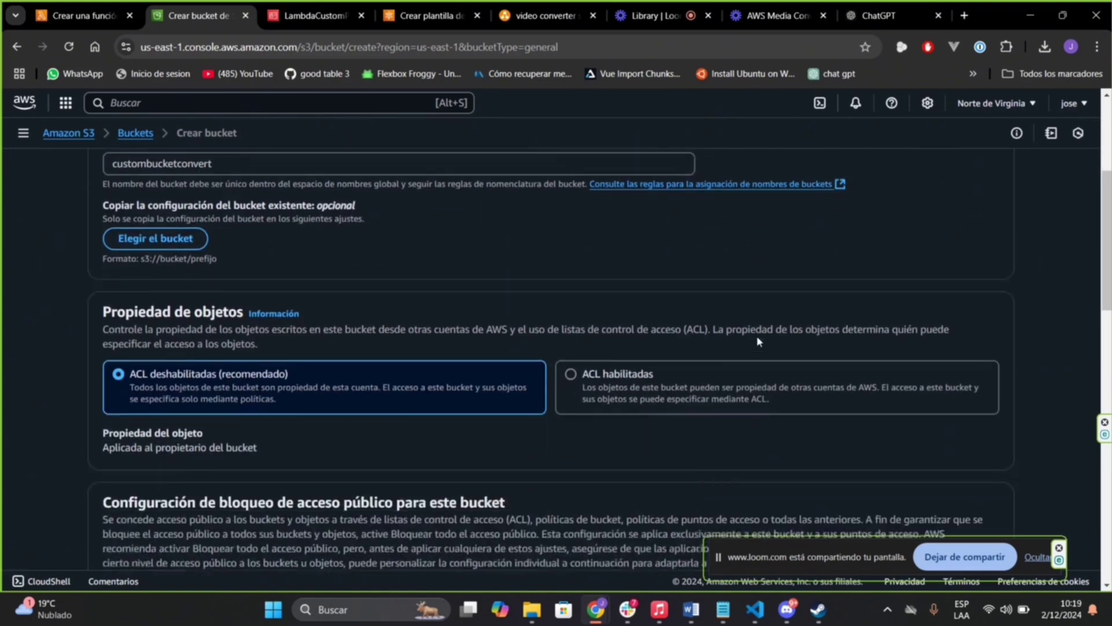
pyautogui.scroll(-5, 325, 203)
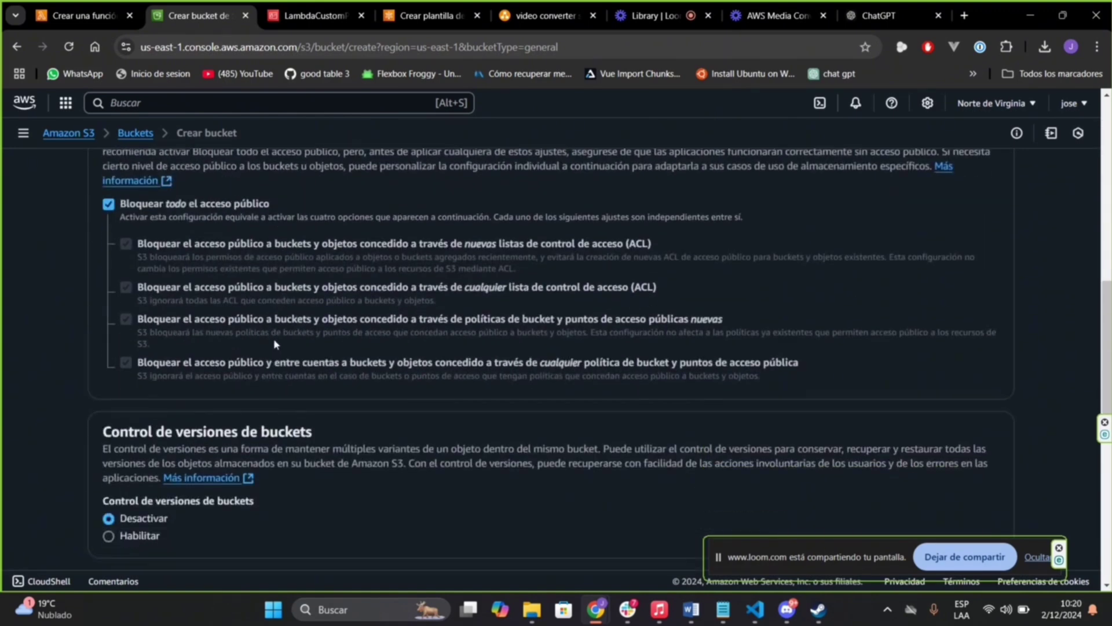
pyautogui.scroll(1, 274, 338)
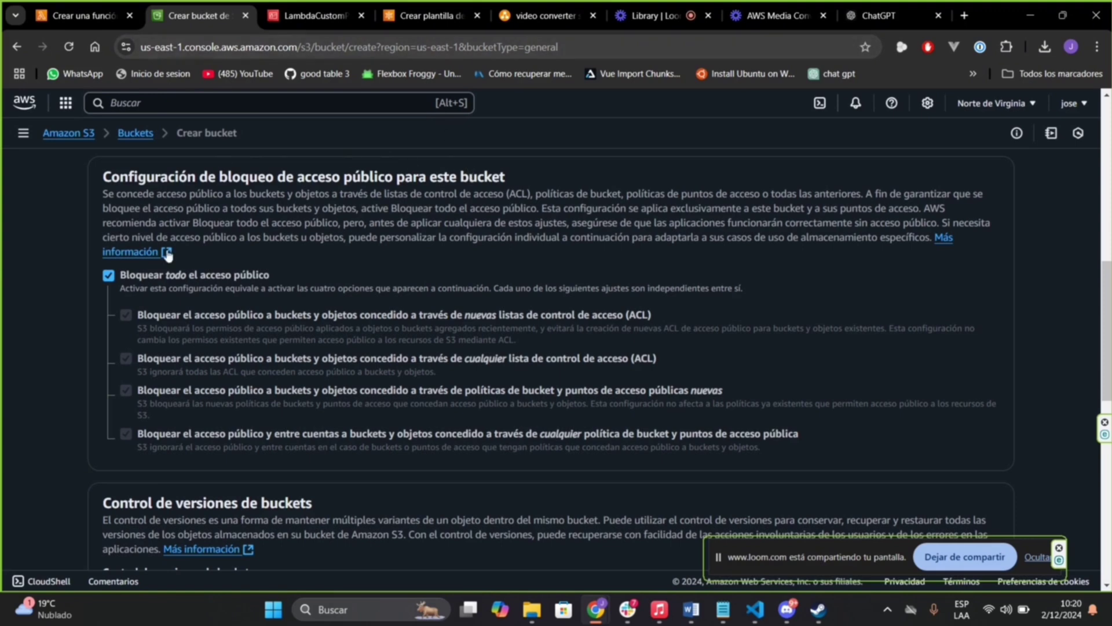
pyautogui.scroll(1, 236, 376)
pyautogui.scroll(-1, 192, 344)
pyautogui.scroll(1, 287, 321)
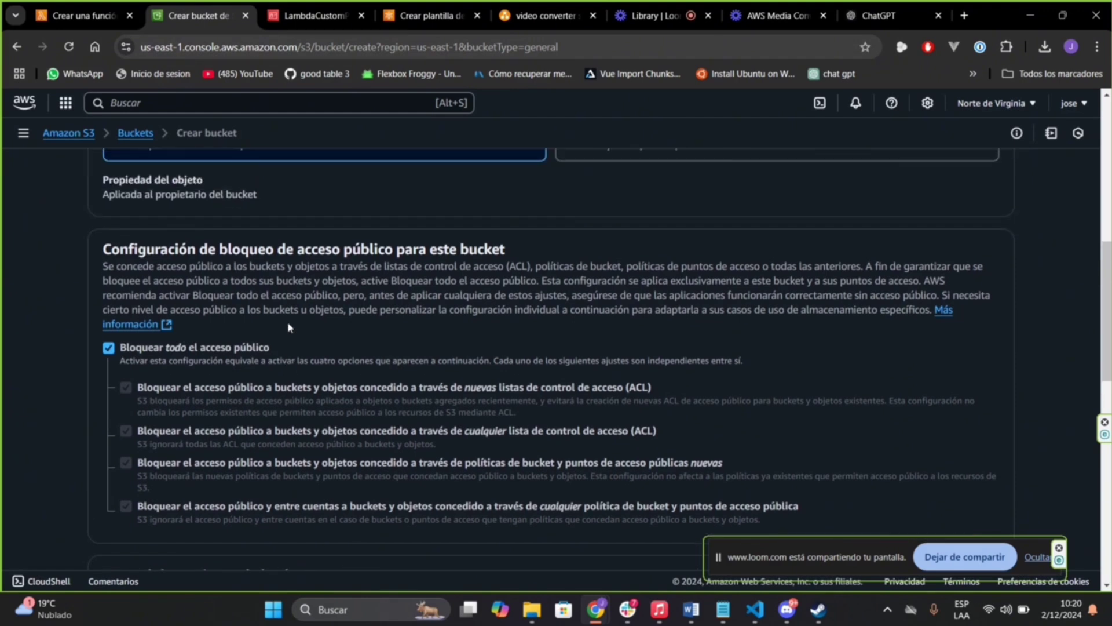
pyautogui.scroll(-1, 288, 321)
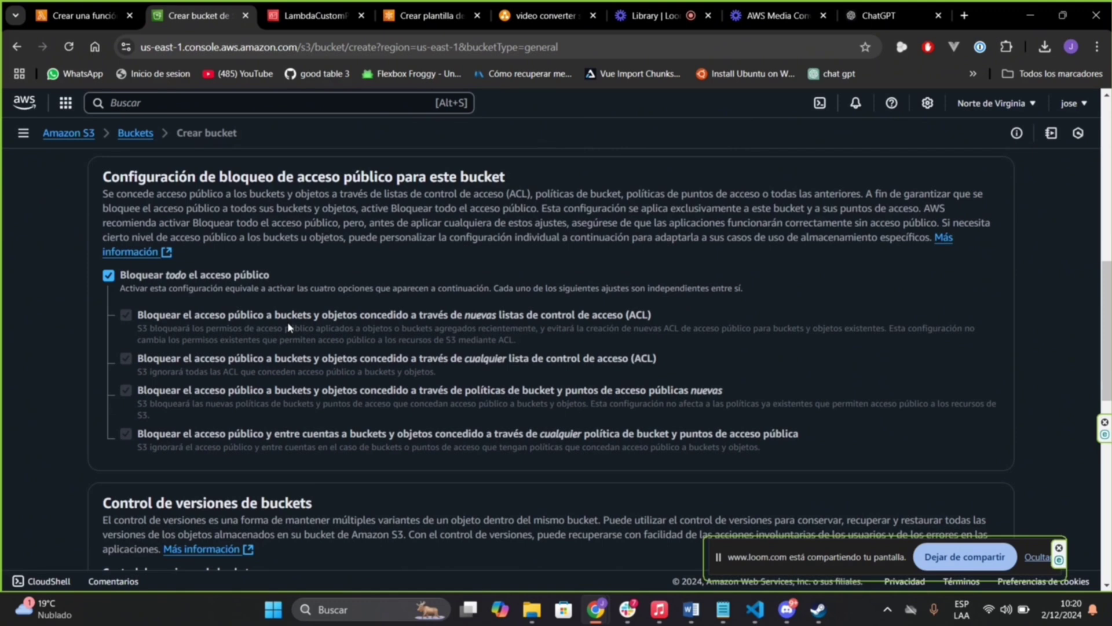
pyautogui.scroll(-4, 449, 360)
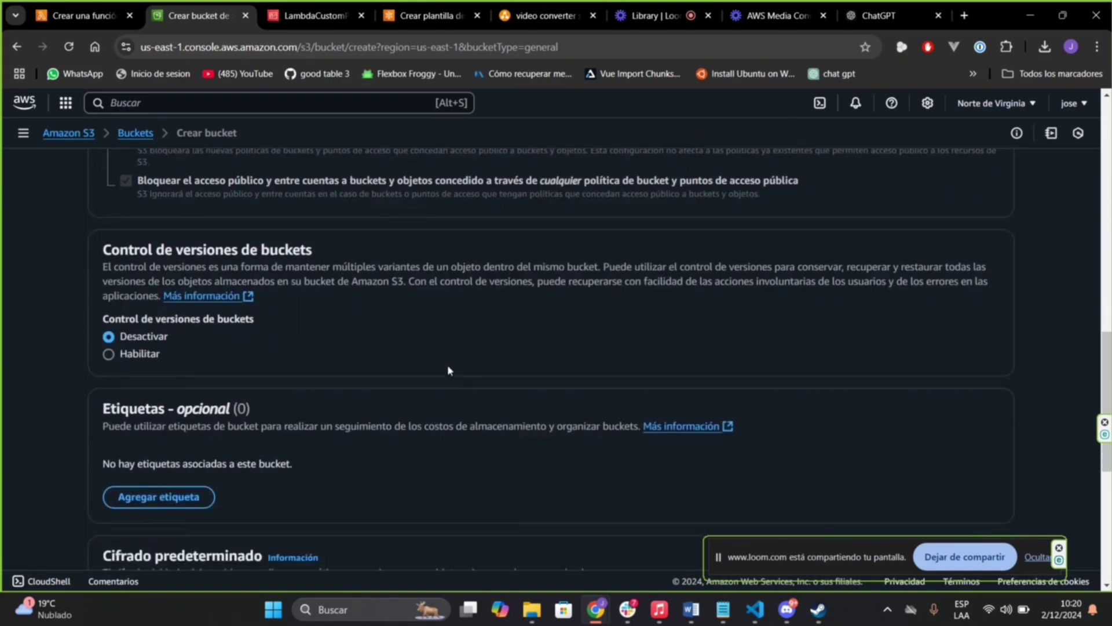
# Review the remaining bucket settings with the default SSE-S3 encryption kept, create the bucket and open custombucketconvert.
pyautogui.scroll(-4, 405, 394)
pyautogui.scroll(5, 343, 350)
pyautogui.scroll(-6, 173, 406)
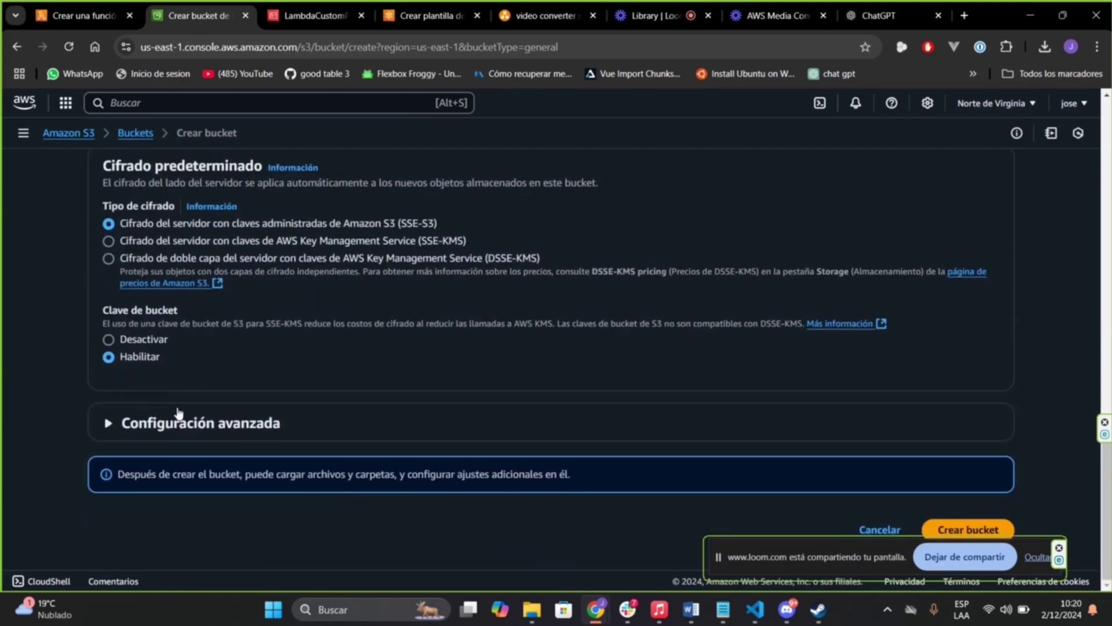
pyautogui.moveTo(763, 555)
pyautogui.mouseDown()
pyautogui.moveTo(531, 582)
pyautogui.moveTo(429, 554)
pyautogui.moveTo(781, 563)
pyautogui.moveTo(761, 562)
pyautogui.moveTo(771, 565)
pyautogui.mouseUp()
pyautogui.click(965, 539)
pyautogui.scroll(-1, 409, 377)
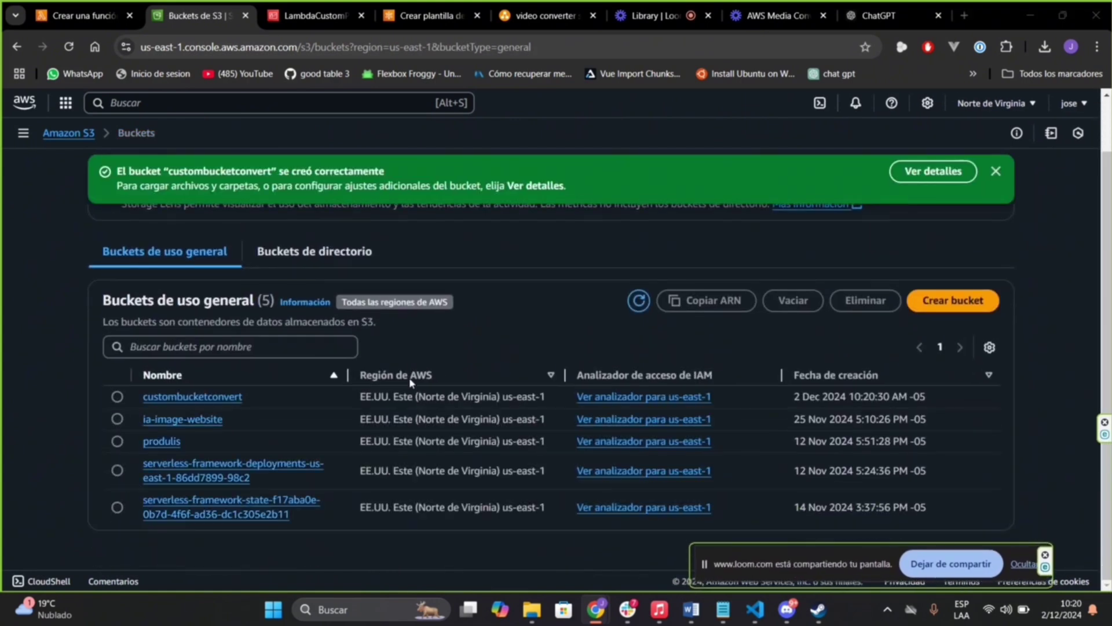
pyautogui.click(188, 399)
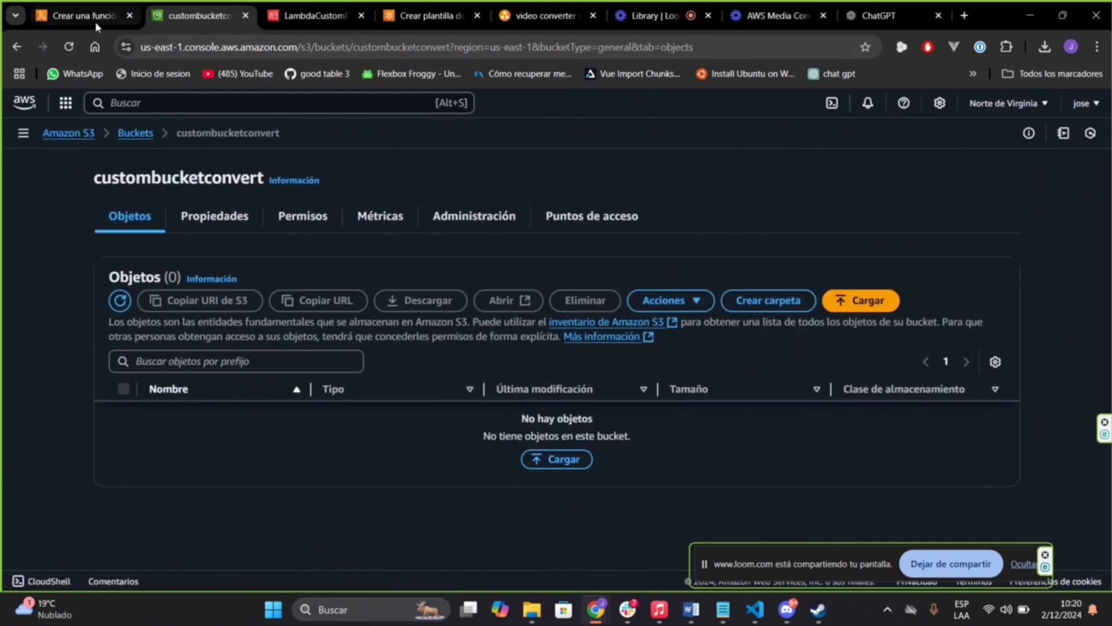
# Find the Lambda service by searching for "lambda" and start creating a new function.
pyautogui.moveTo(95, 22)
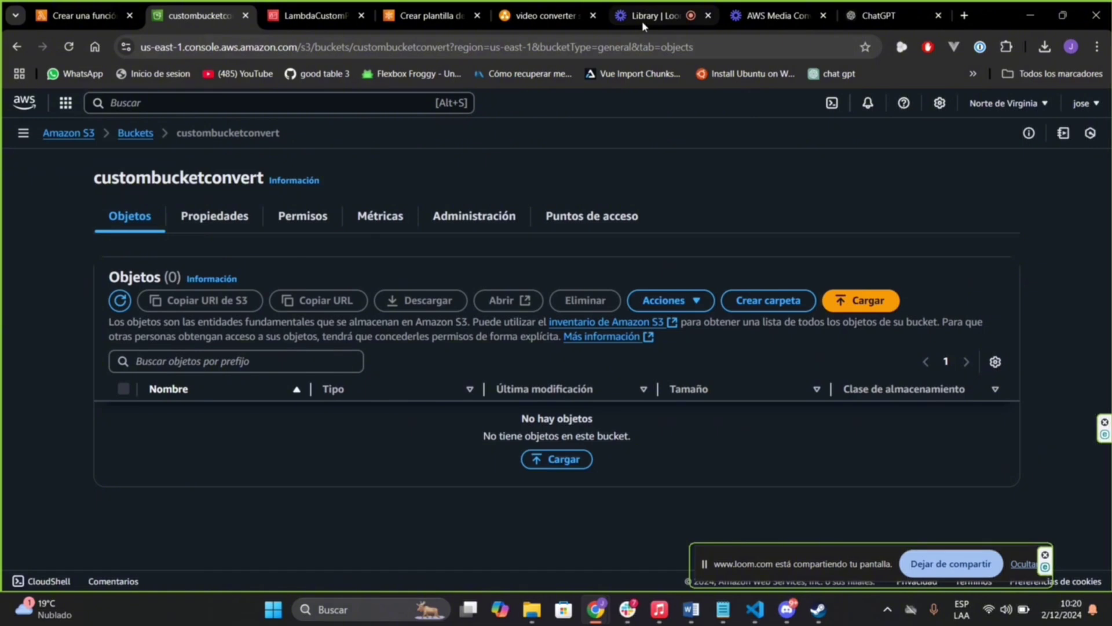
pyautogui.moveTo(642, 21)
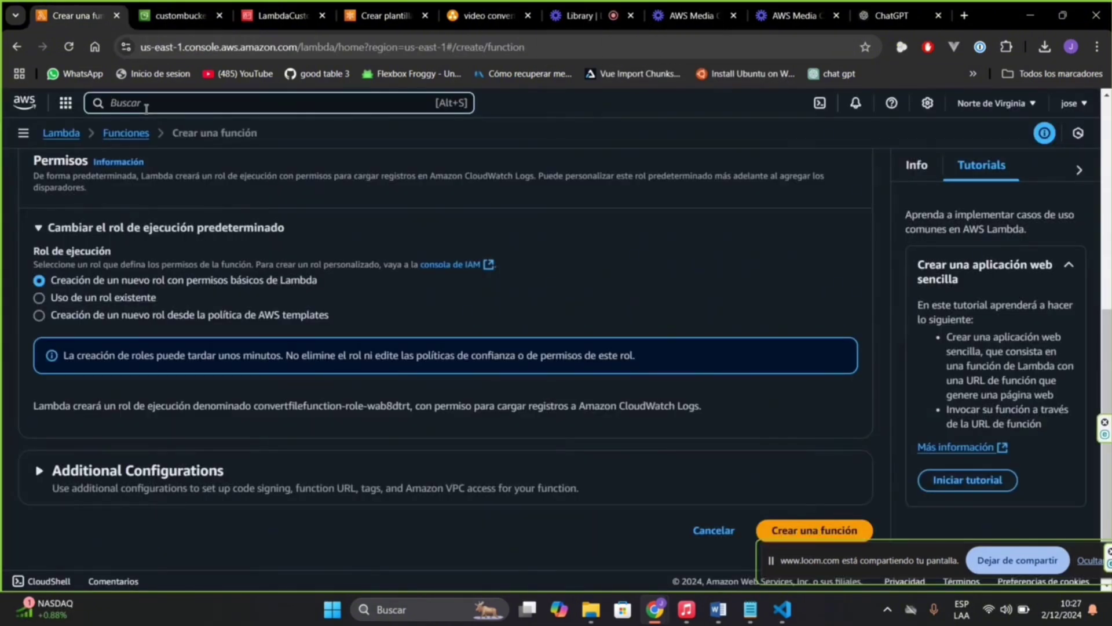
pyautogui.write('lambda')
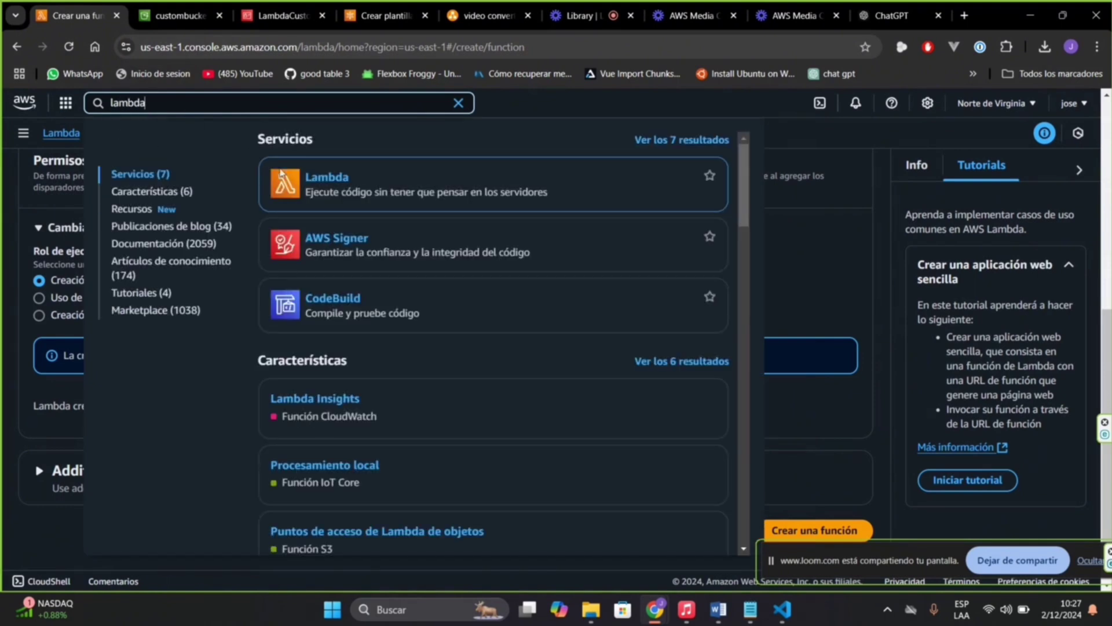
pyautogui.click(320, 182)
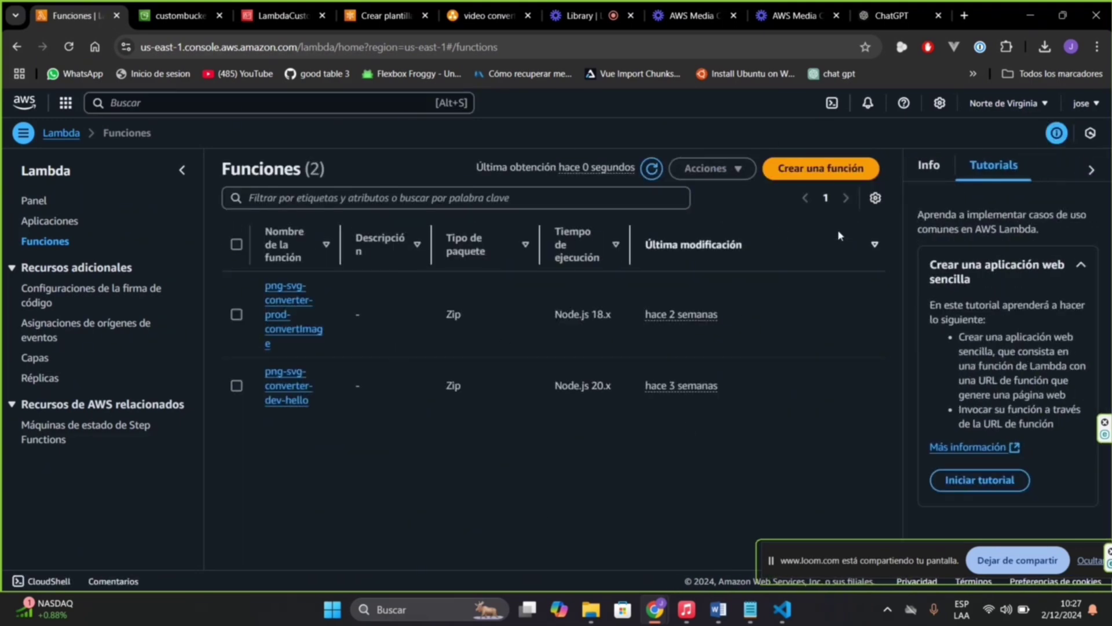
pyautogui.click(811, 171)
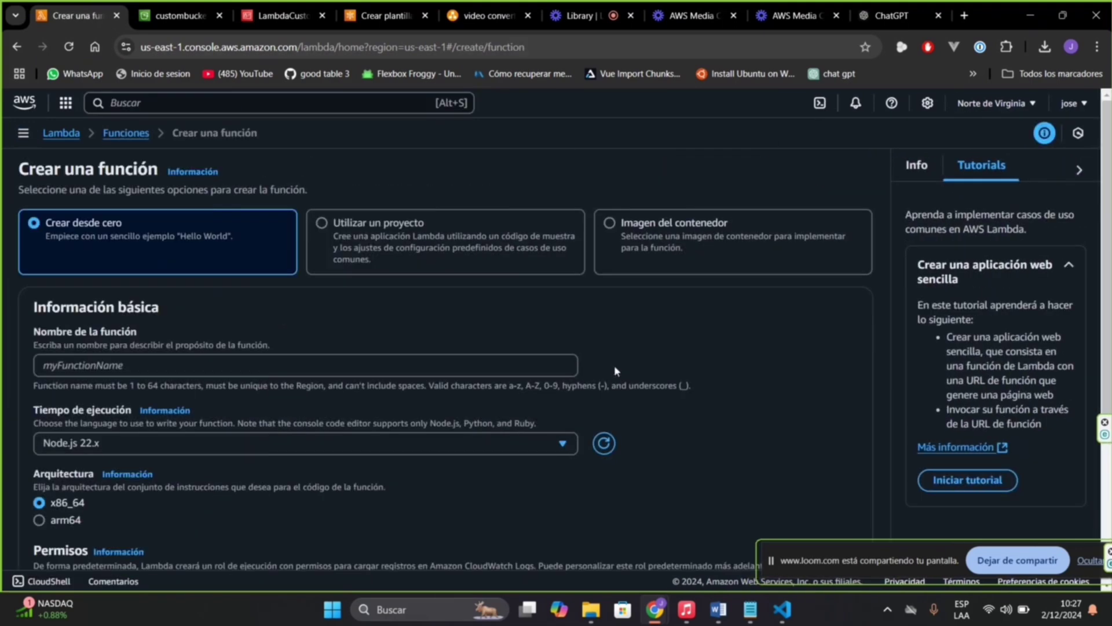
# Name the new function lambdaconvertfunction and choose Python 3.13 as its runtime.
pyautogui.click(360, 367)
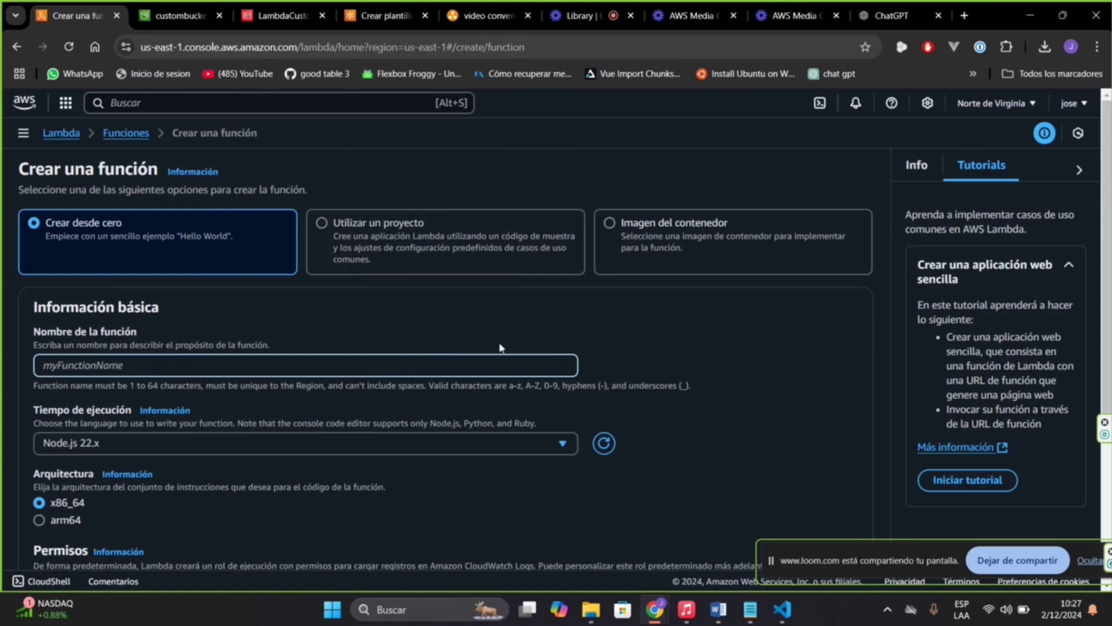
pyautogui.write('lambda')
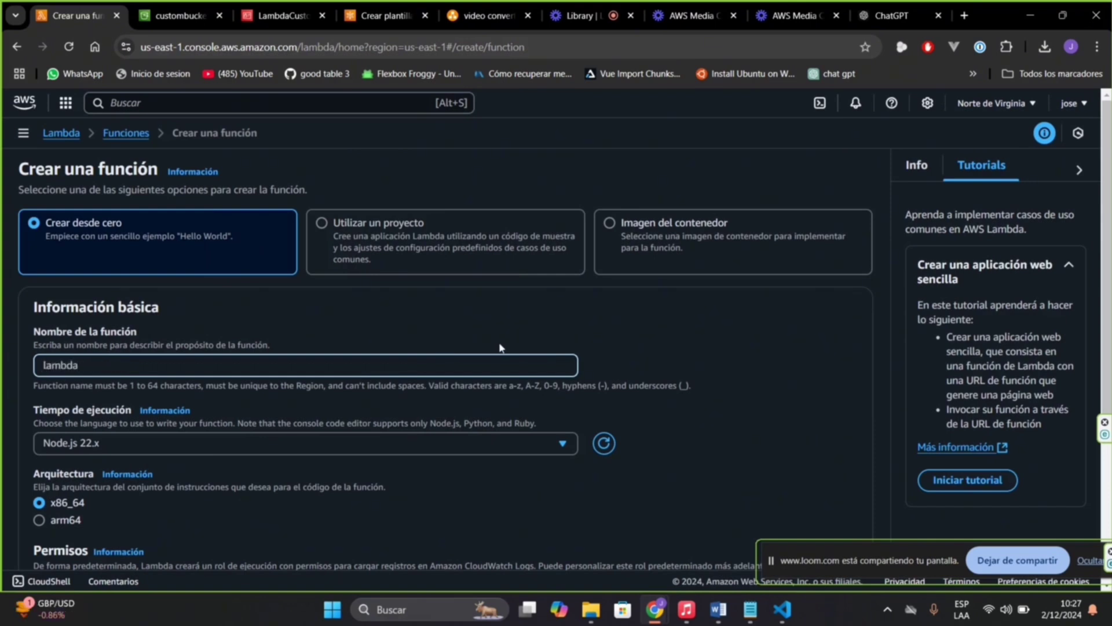
pyautogui.write('convertfunction')
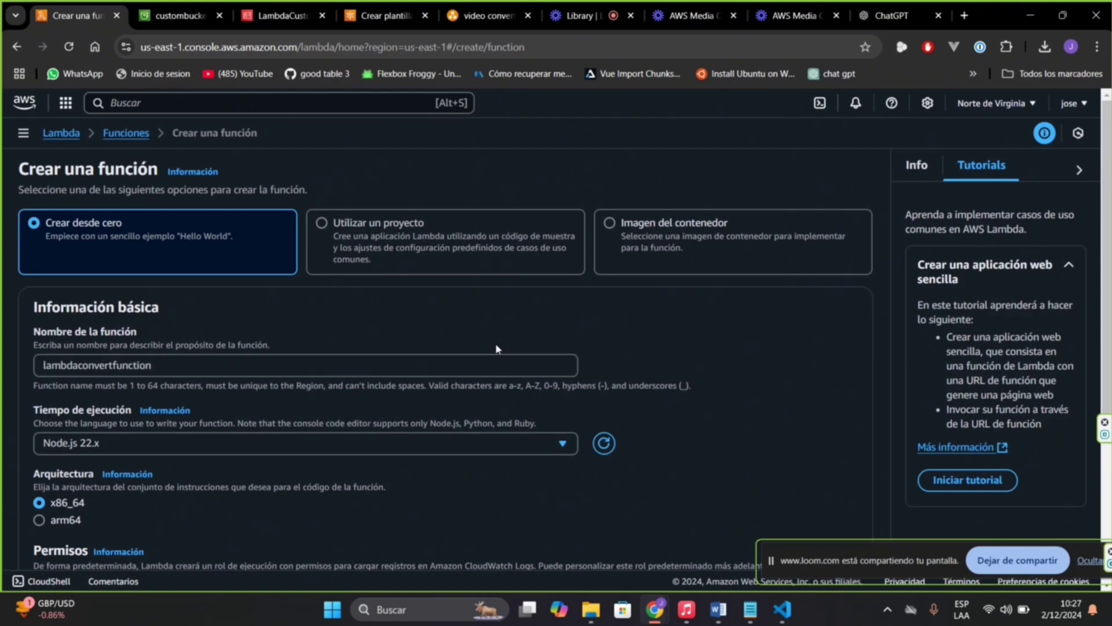
pyautogui.click(519, 442)
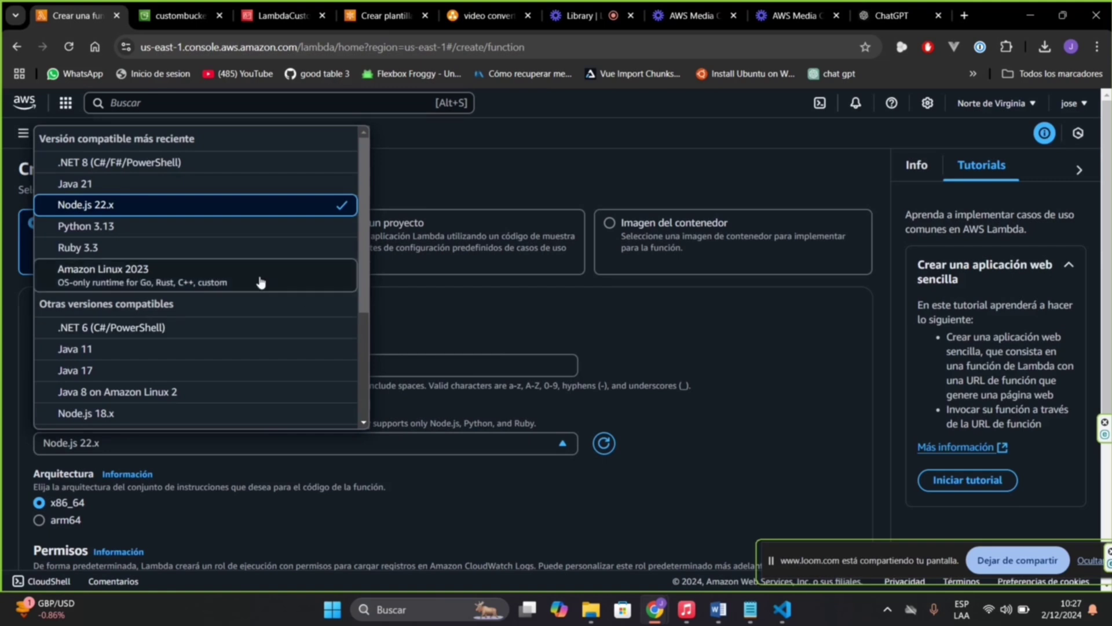
pyautogui.click(120, 228)
# Change the function's default execution role to the existing role LambdaCustomRole.
pyautogui.scroll(-3, 481, 342)
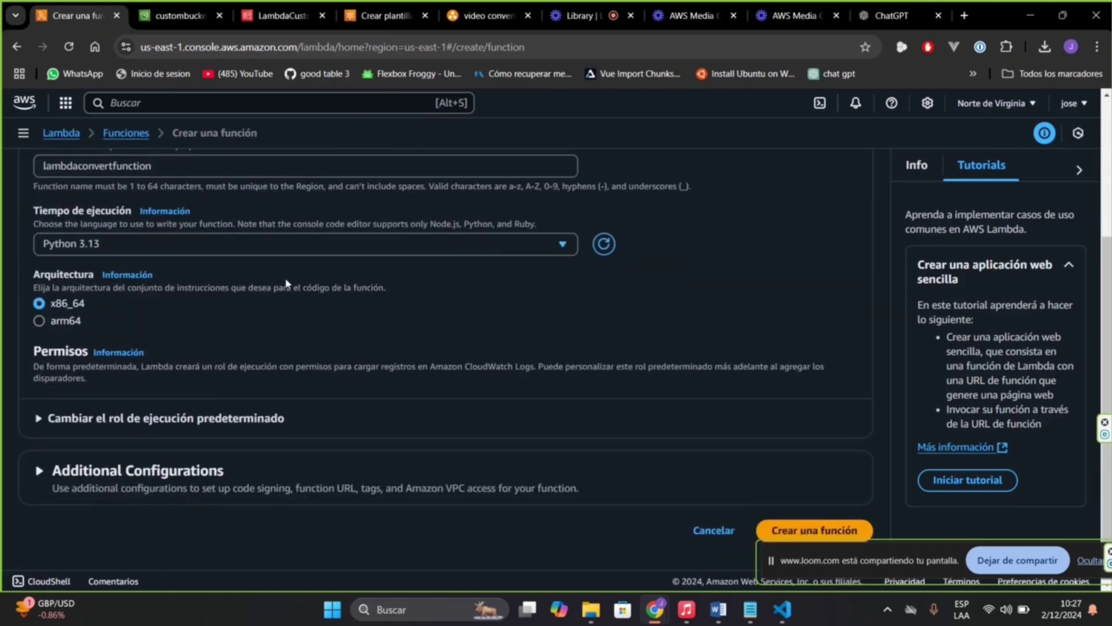
pyautogui.click(37, 424)
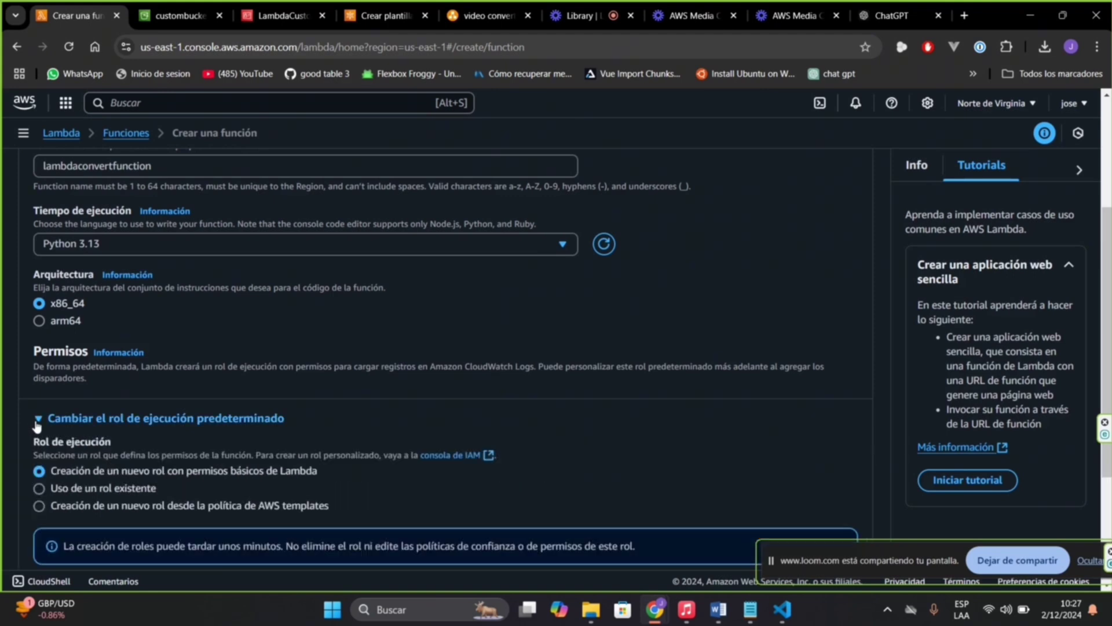
pyautogui.scroll(-3, 302, 377)
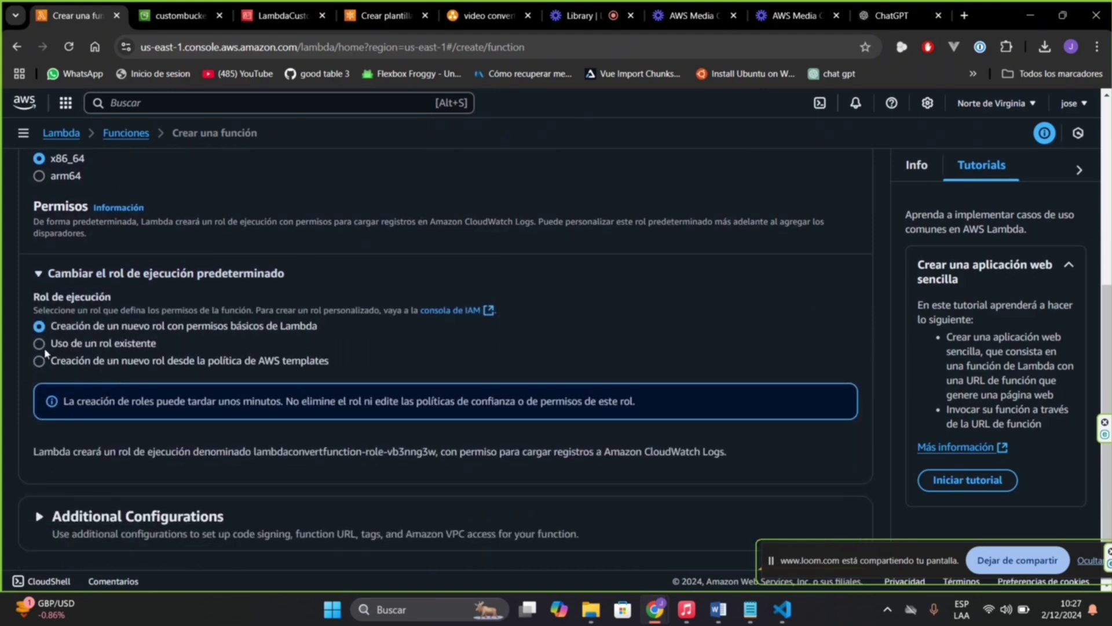
pyautogui.click(40, 344)
pyautogui.click(116, 423)
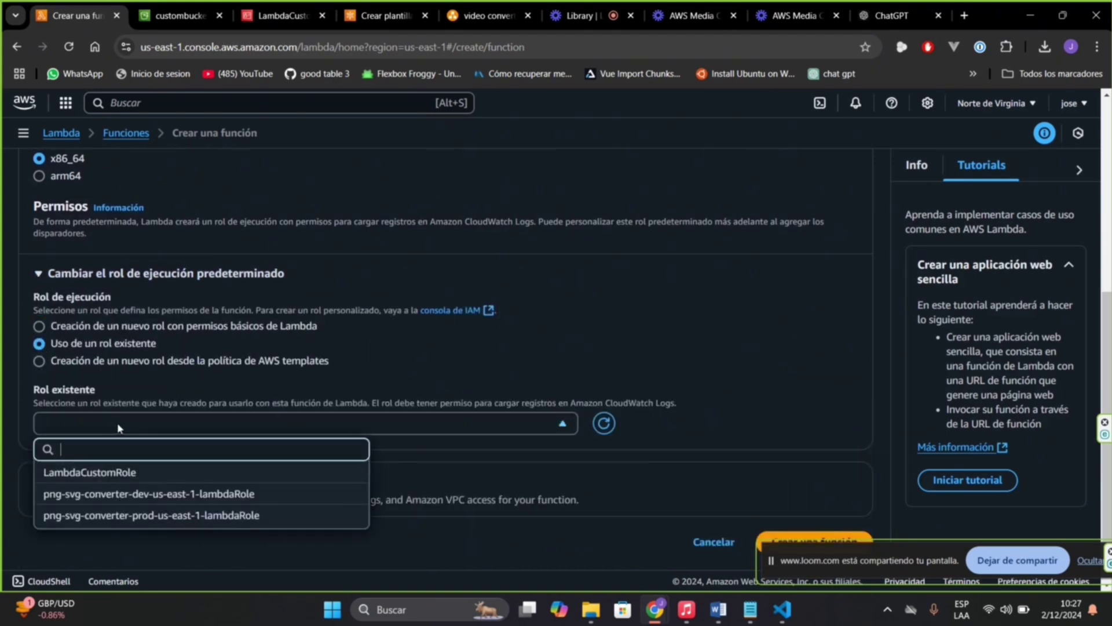
pyautogui.click(98, 474)
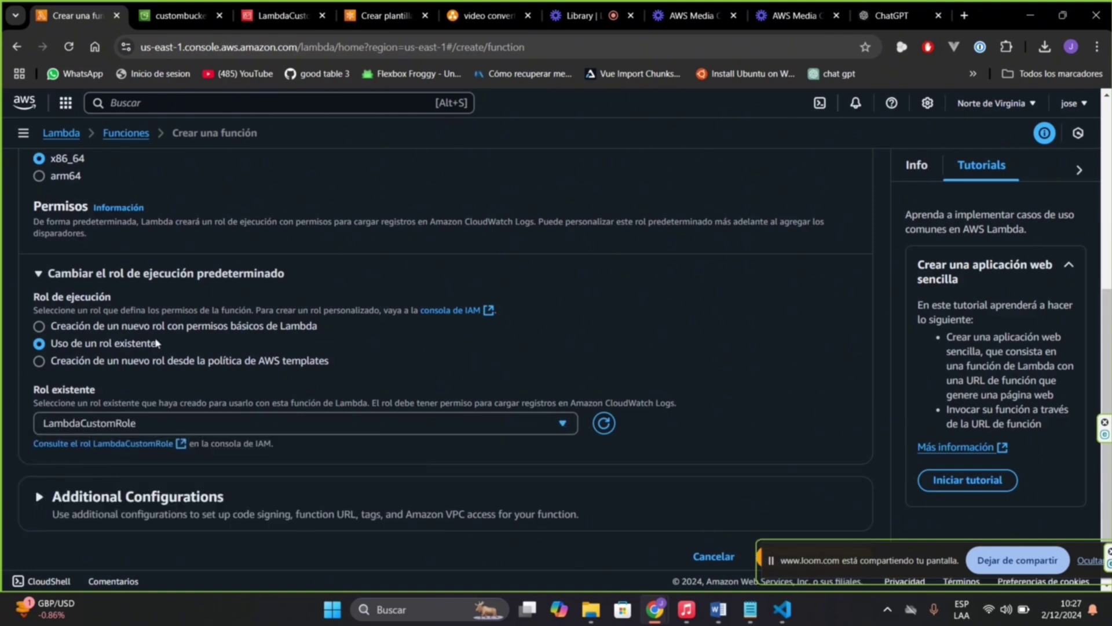
# Check the function's additional configurations without enabling any of them and create the function.
pyautogui.scroll(-1, 184, 344)
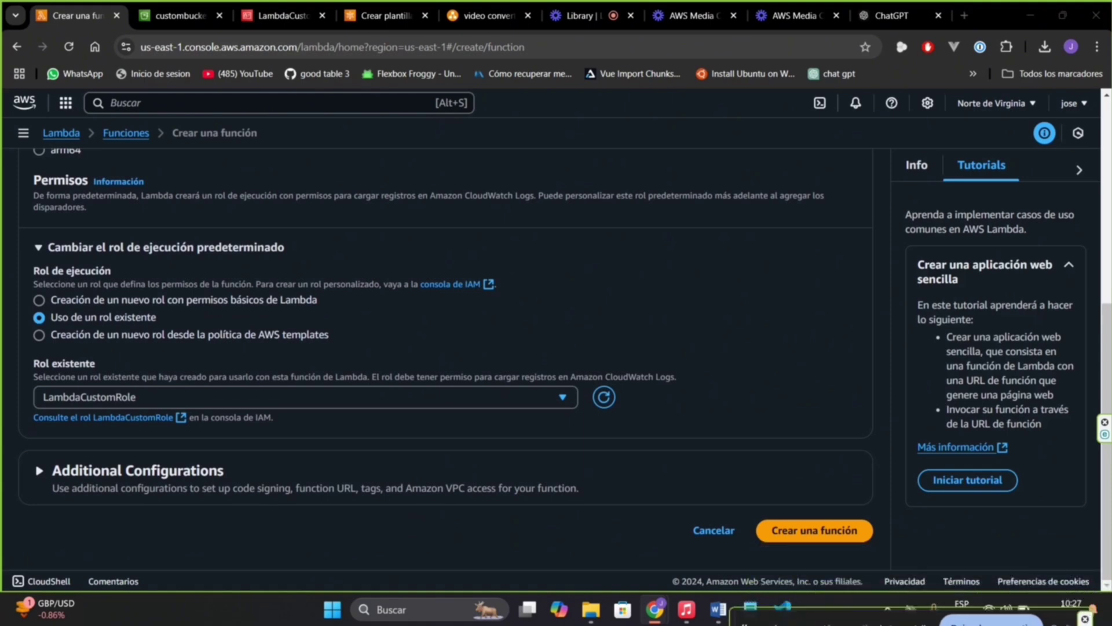
pyautogui.click(51, 472)
pyautogui.scroll(-3, 55, 463)
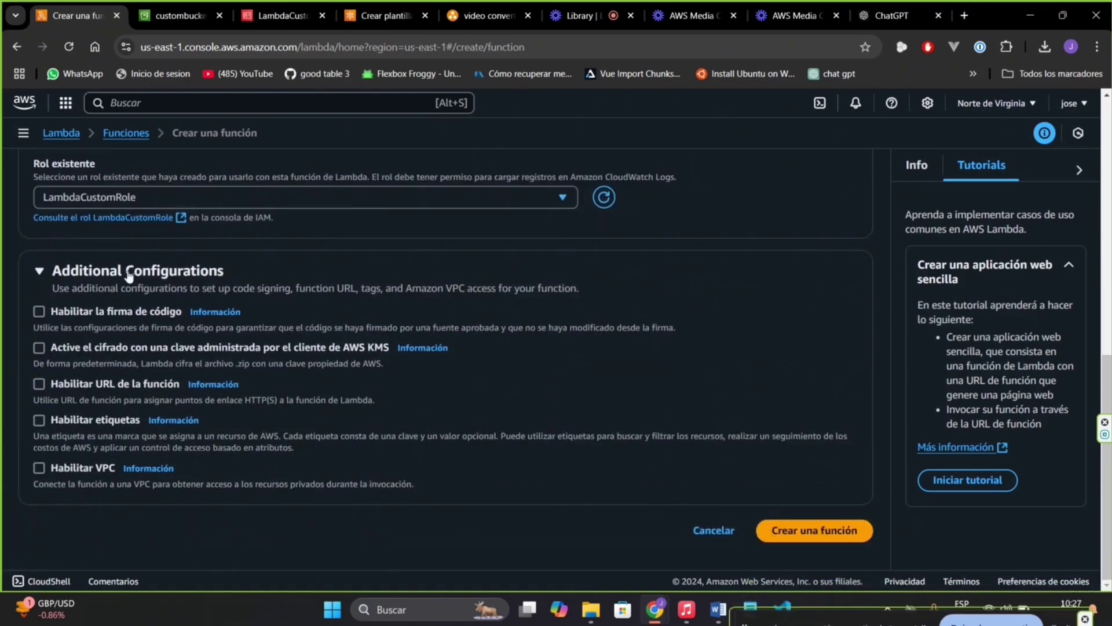
pyautogui.click(39, 273)
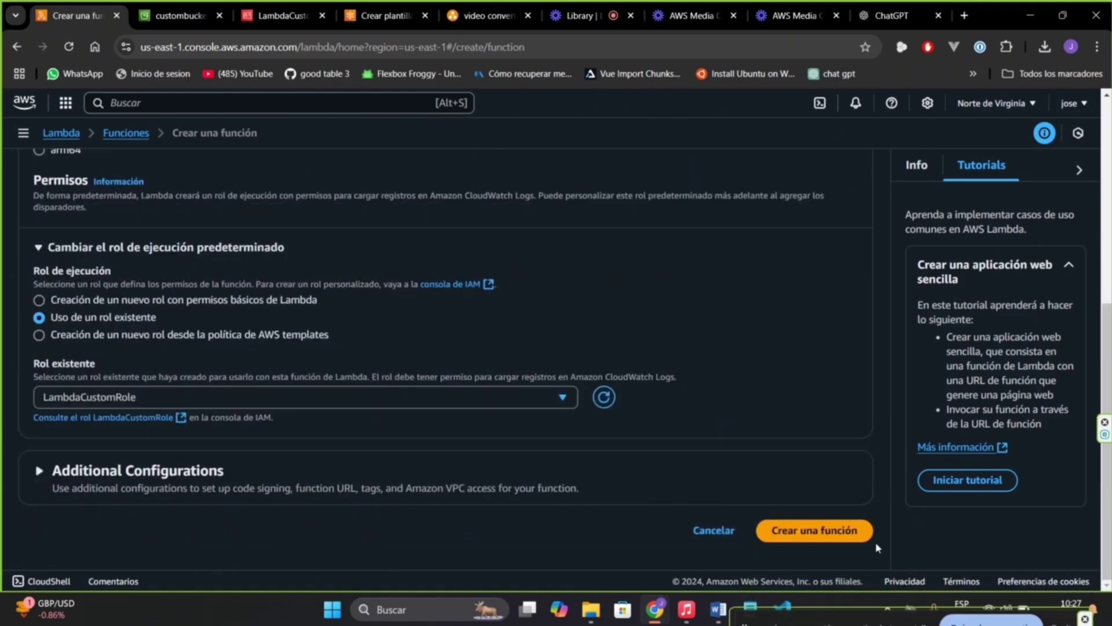
pyautogui.click(824, 542)
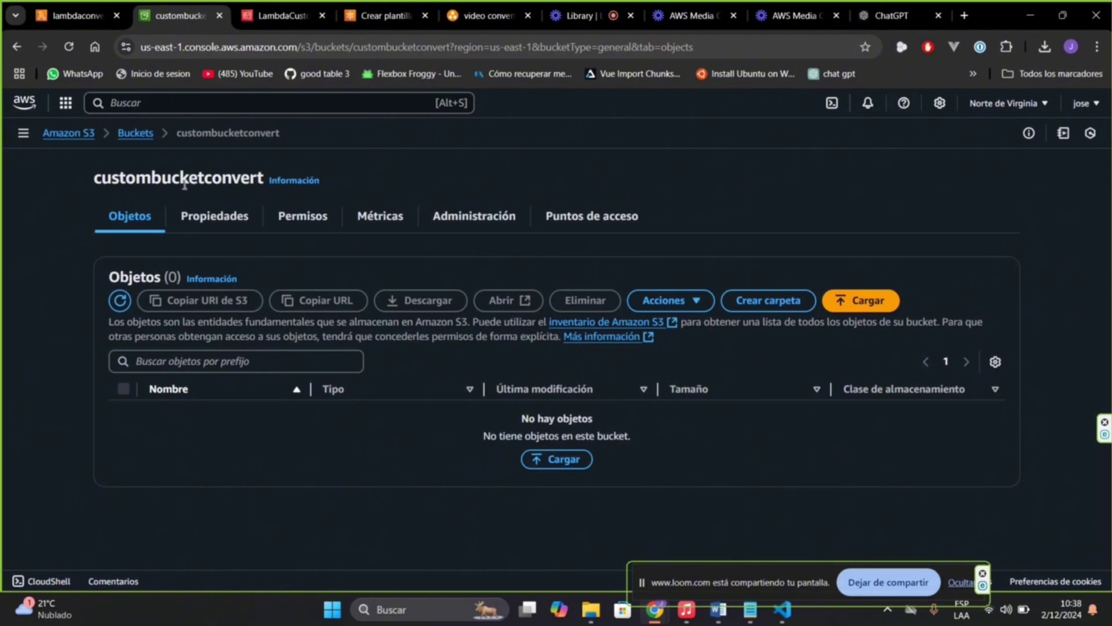
# Create a folder named raw_videos in the custombucketconvert bucket without specifying an encryption key.
pyautogui.click(768, 300)
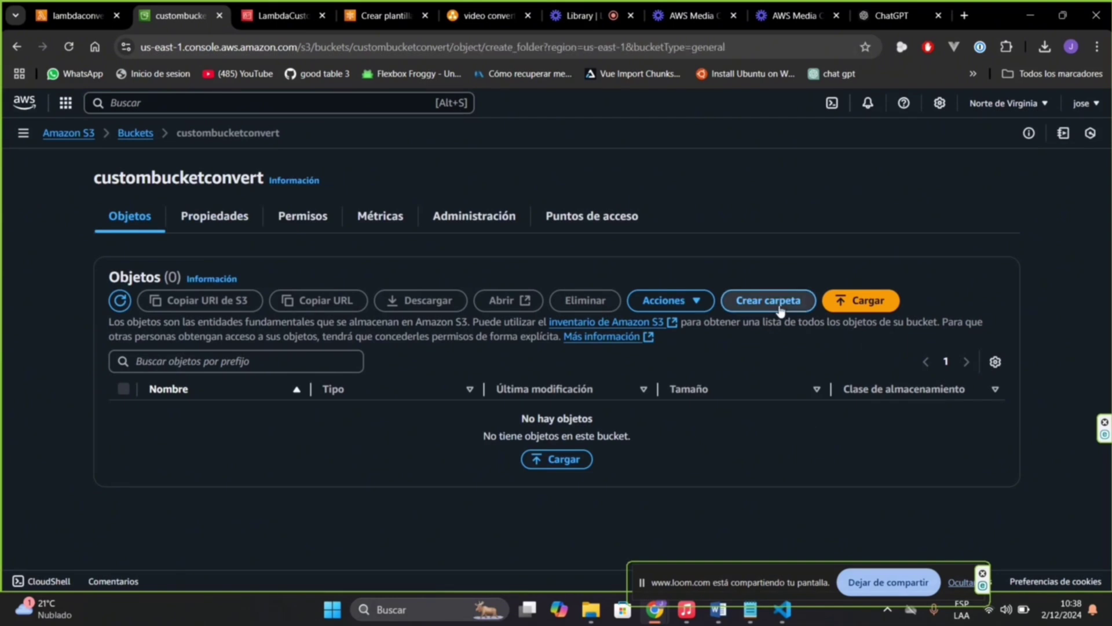
pyautogui.click(274, 375)
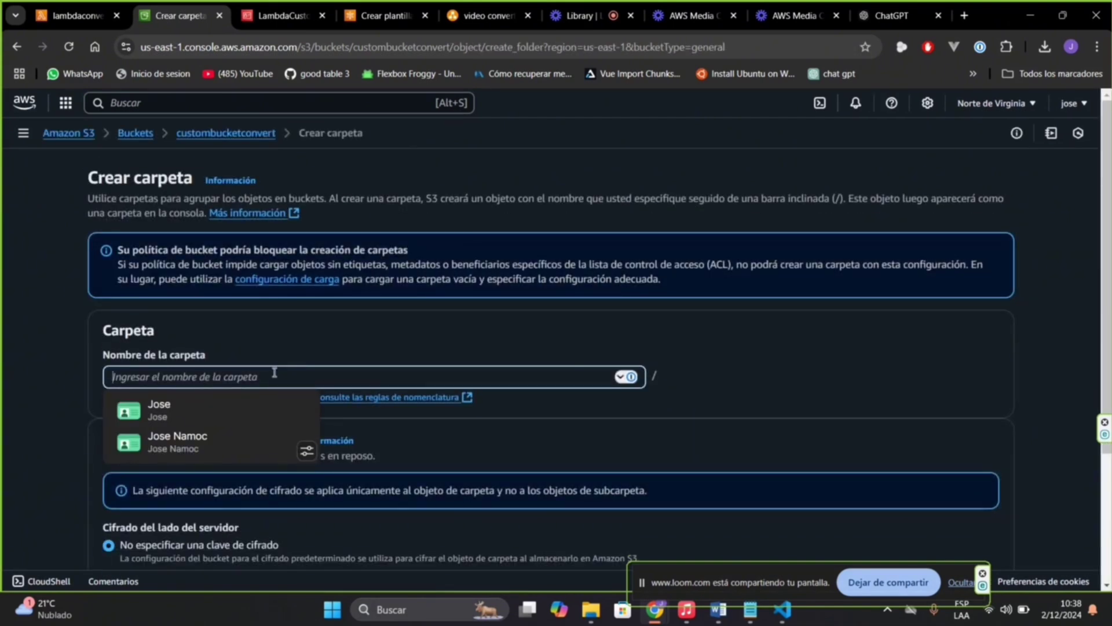
pyautogui.write('raw_')
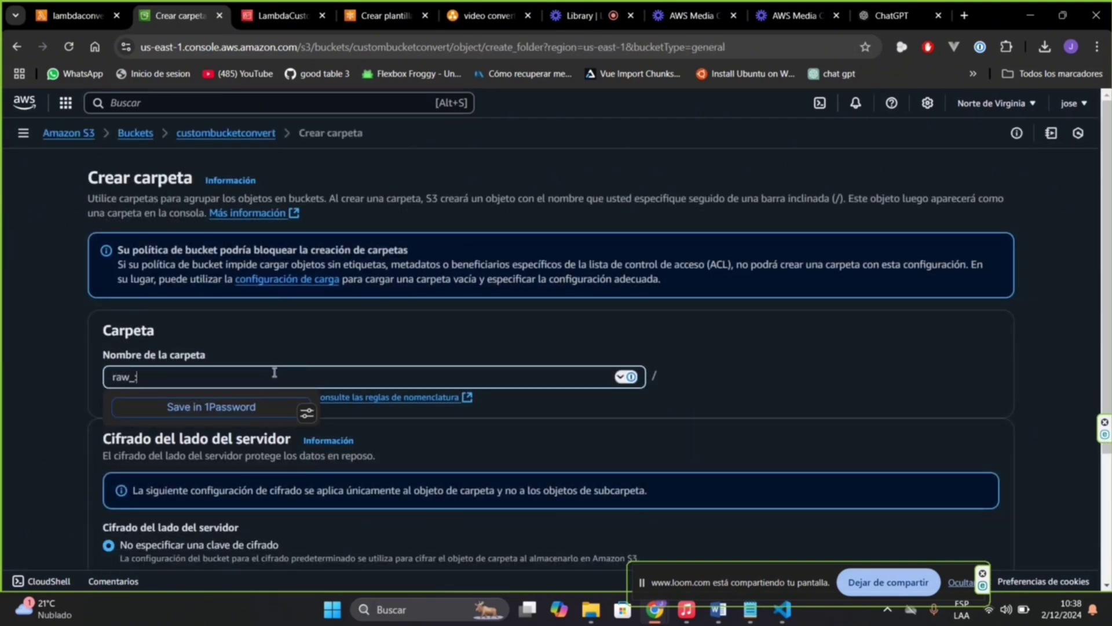
pyautogui.write('videos')
pyautogui.click(348, 348)
pyautogui.scroll(-3, 349, 348)
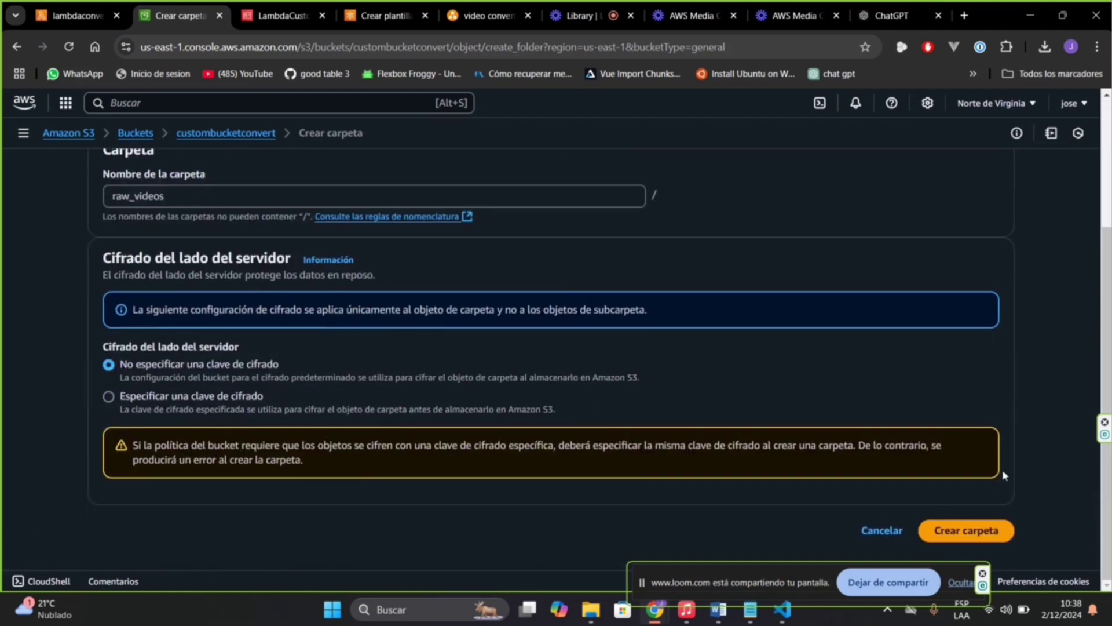
pyautogui.click(965, 535)
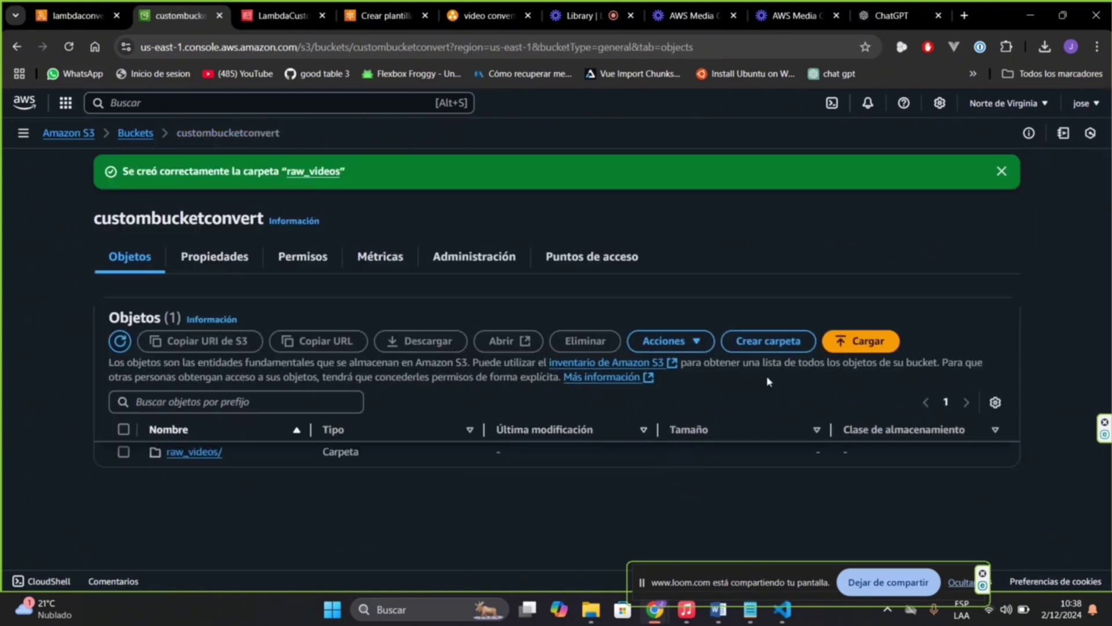
# Create a second folder named converted_videos in the custombucketconvert bucket without specifying an encryption key.
pyautogui.click(752, 347)
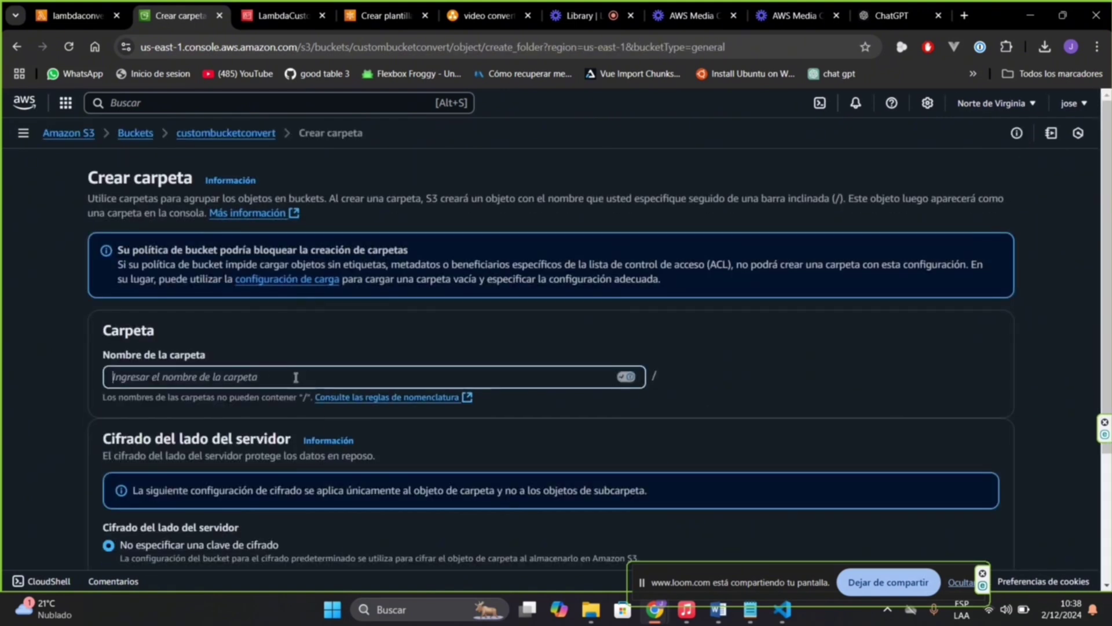
pyautogui.click(253, 377)
pyautogui.write('conv')
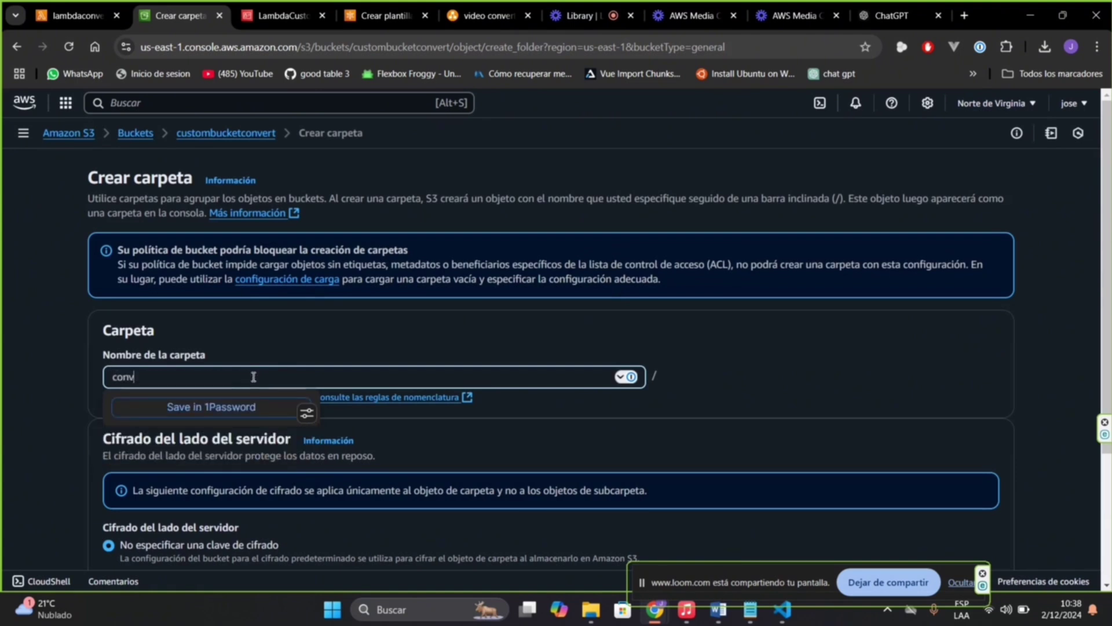
pyautogui.write('erted_videos')
pyautogui.click(336, 360)
pyautogui.scroll(-3, 406, 347)
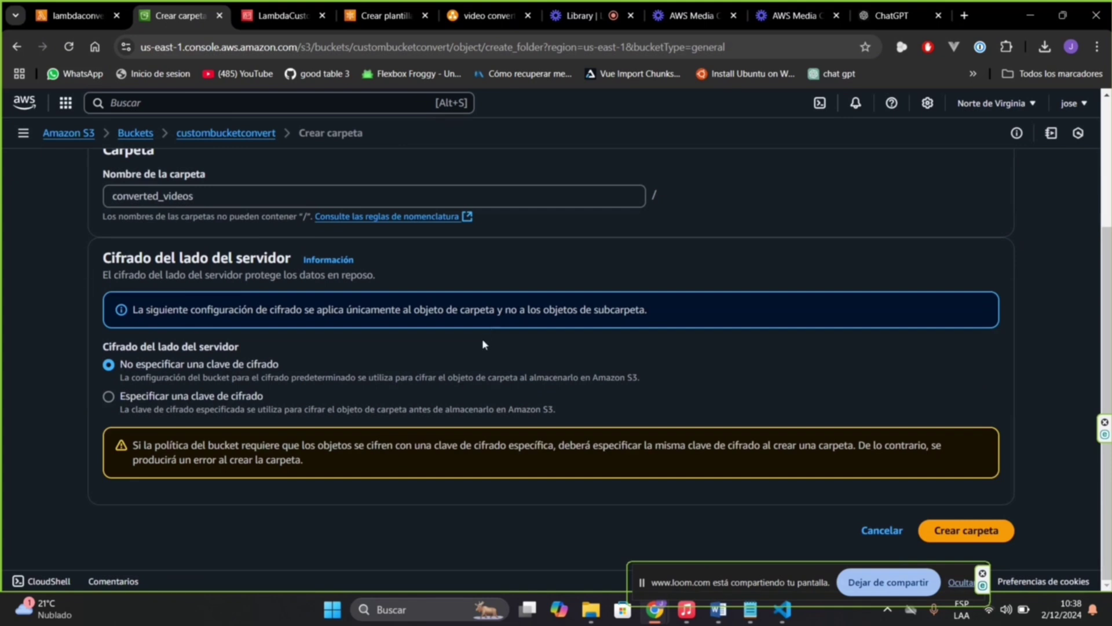
pyautogui.click(973, 532)
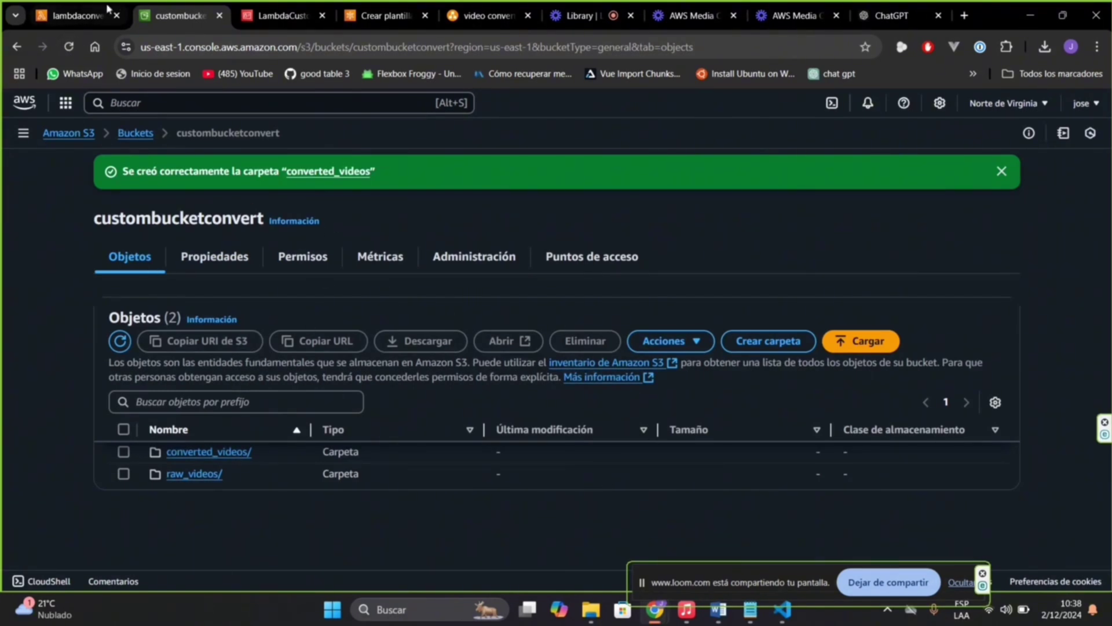
# Return to the Lambda console and open lambdaconvertfunction from the list of functions.
pyautogui.click(71, 16)
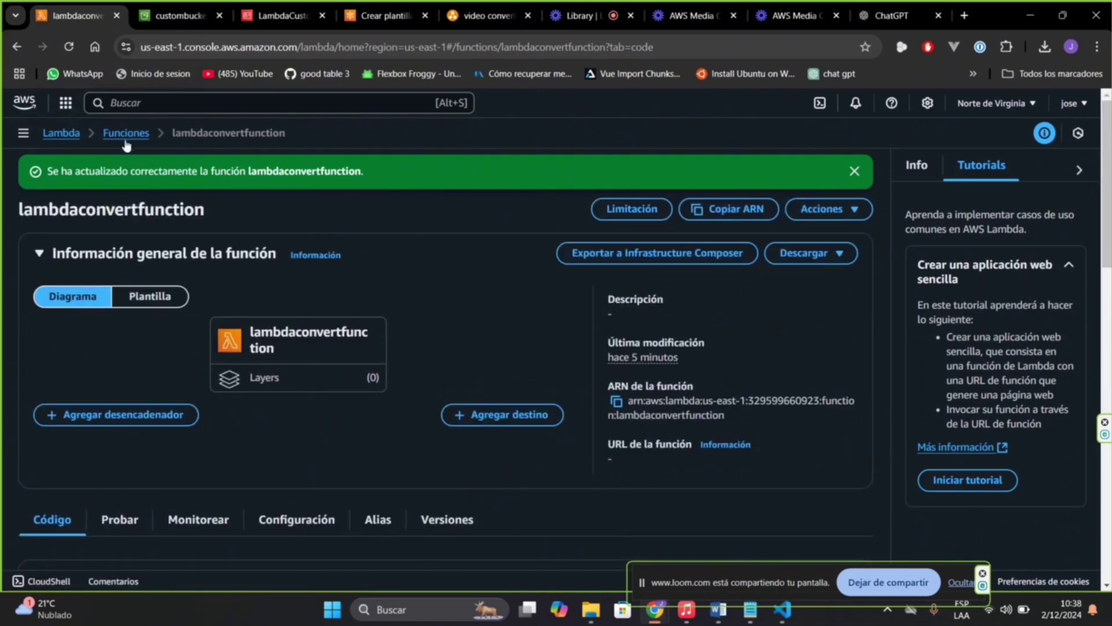
pyautogui.click(126, 132)
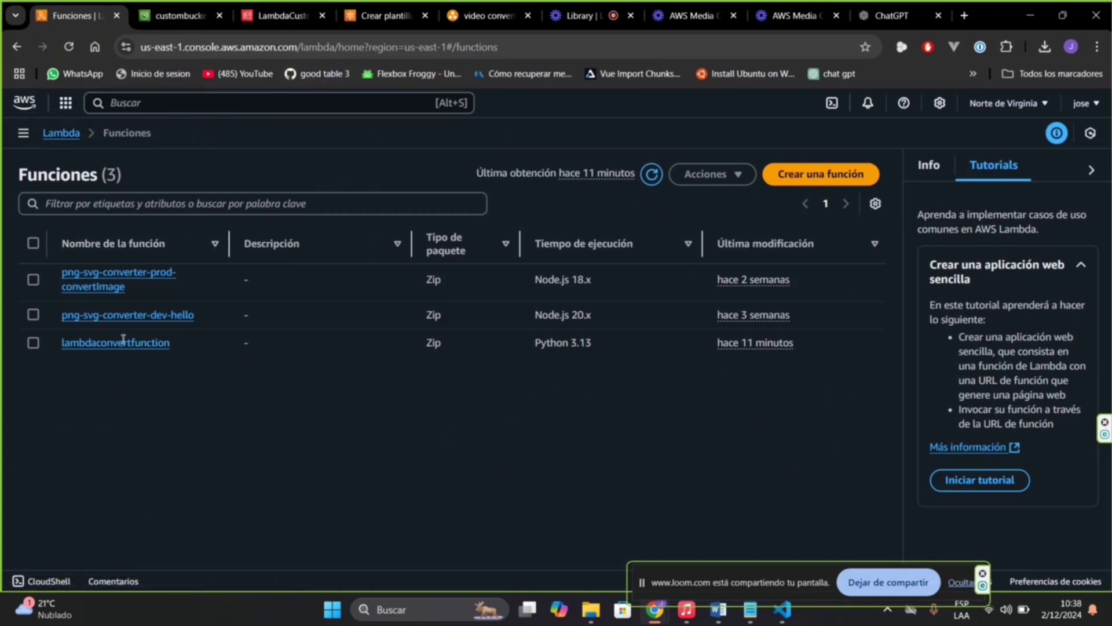
pyautogui.click(86, 343)
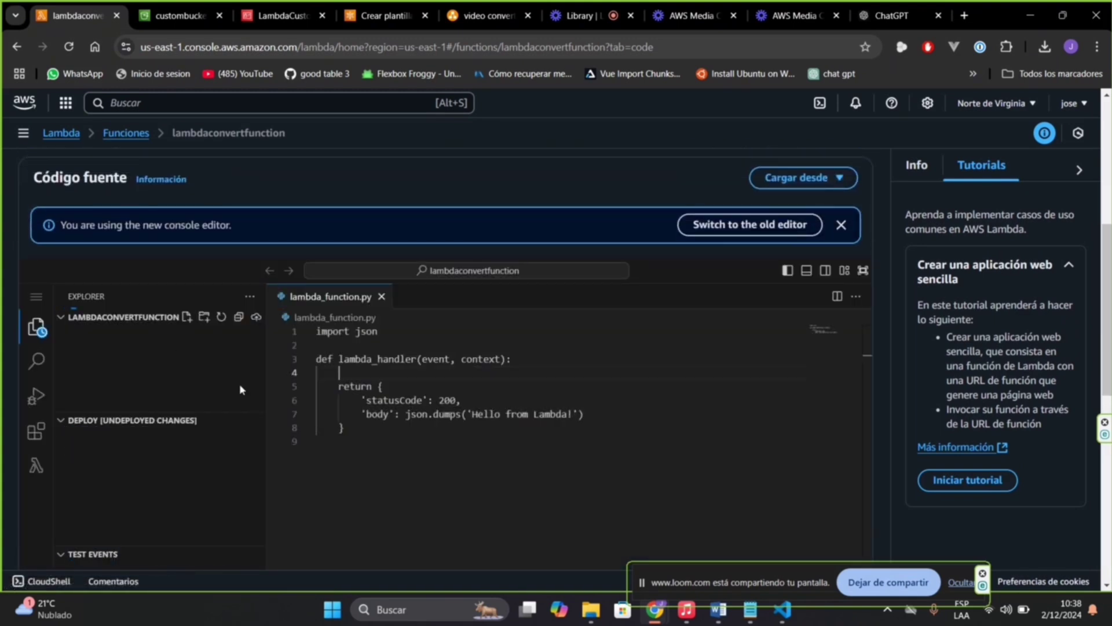
# Add a print(event) line at the start of lambda_handler in lambda_function.py and deploy the updated function code.
pyautogui.click(351, 447)
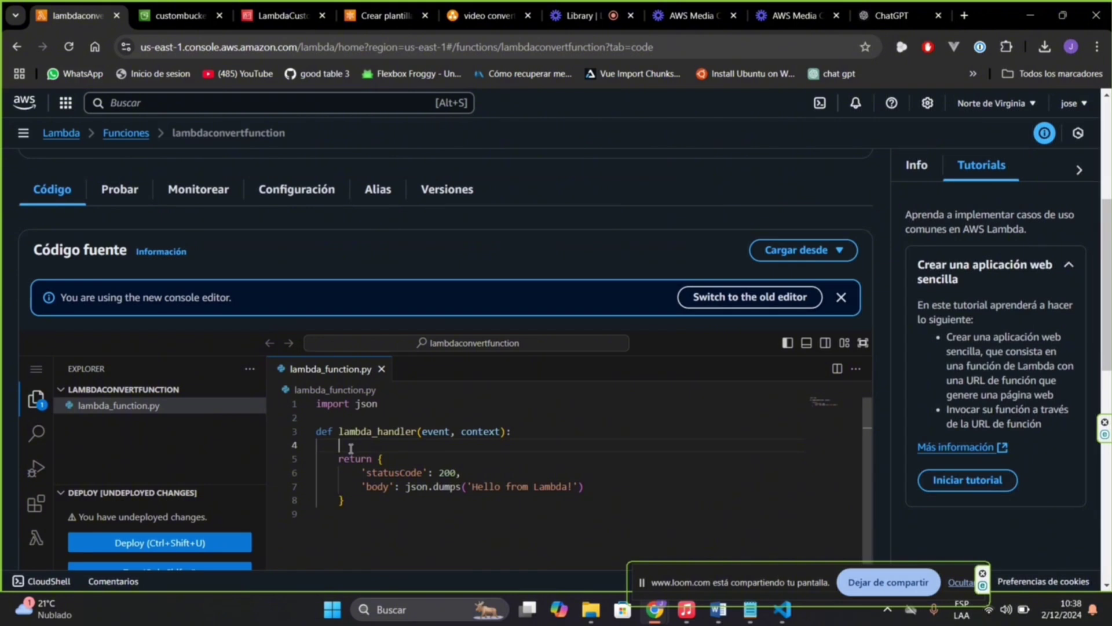
pyautogui.press('Return')
pyautogui.write('print')
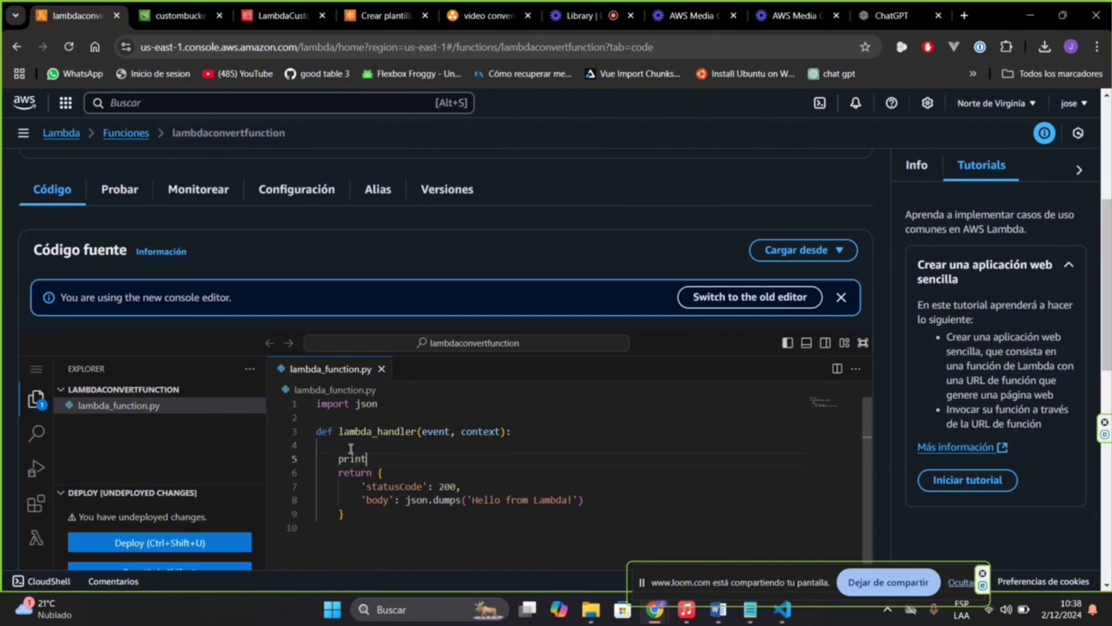
pyautogui.write('()event')
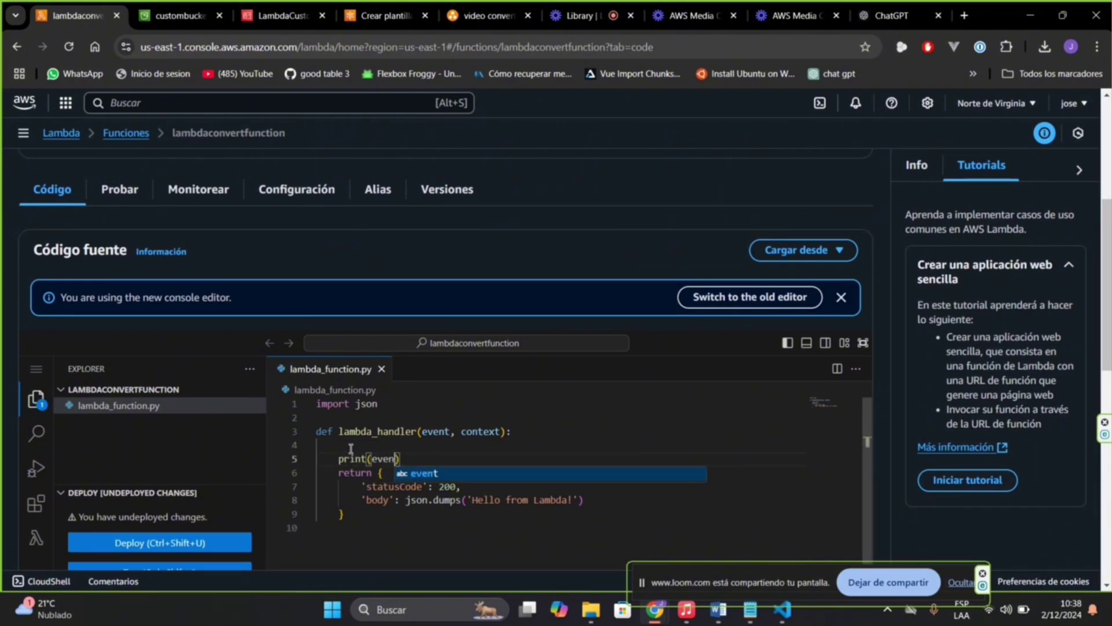
pyautogui.click(357, 498)
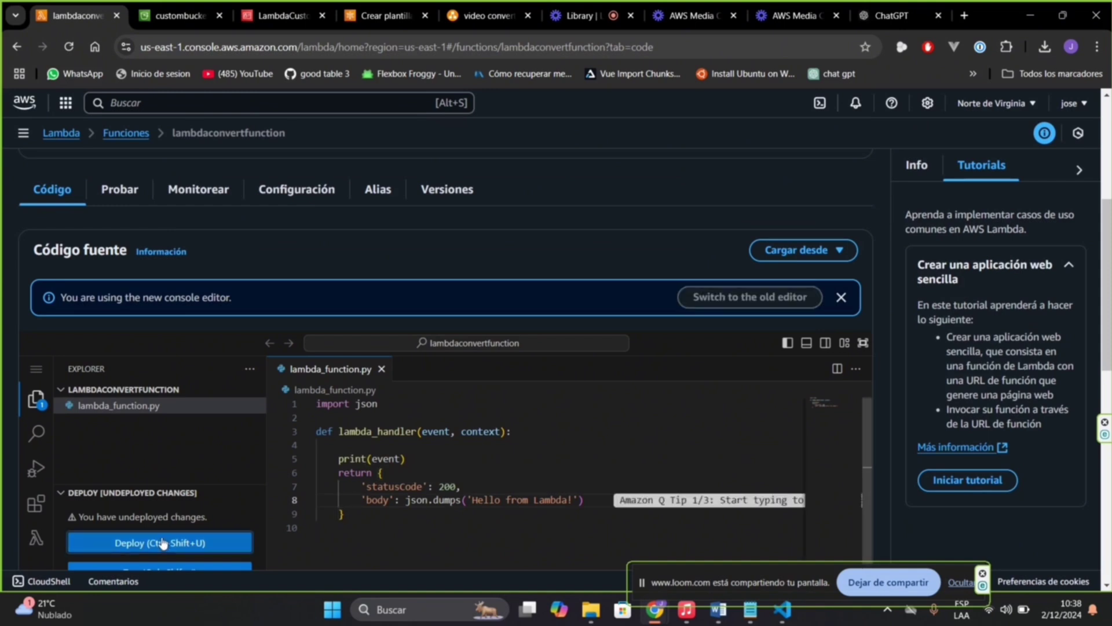
pyautogui.hotkey('ctrl', 'shift', 'u')
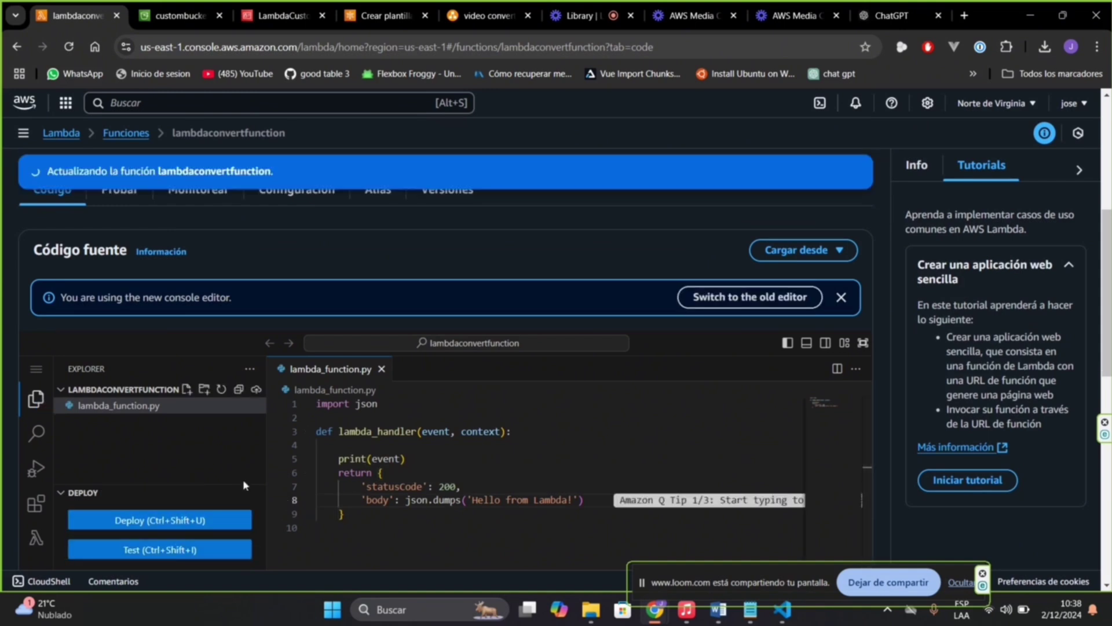
# Switch to the custombucketconvert bucket and start creating an event notification from its properties.
pyautogui.click(176, 7)
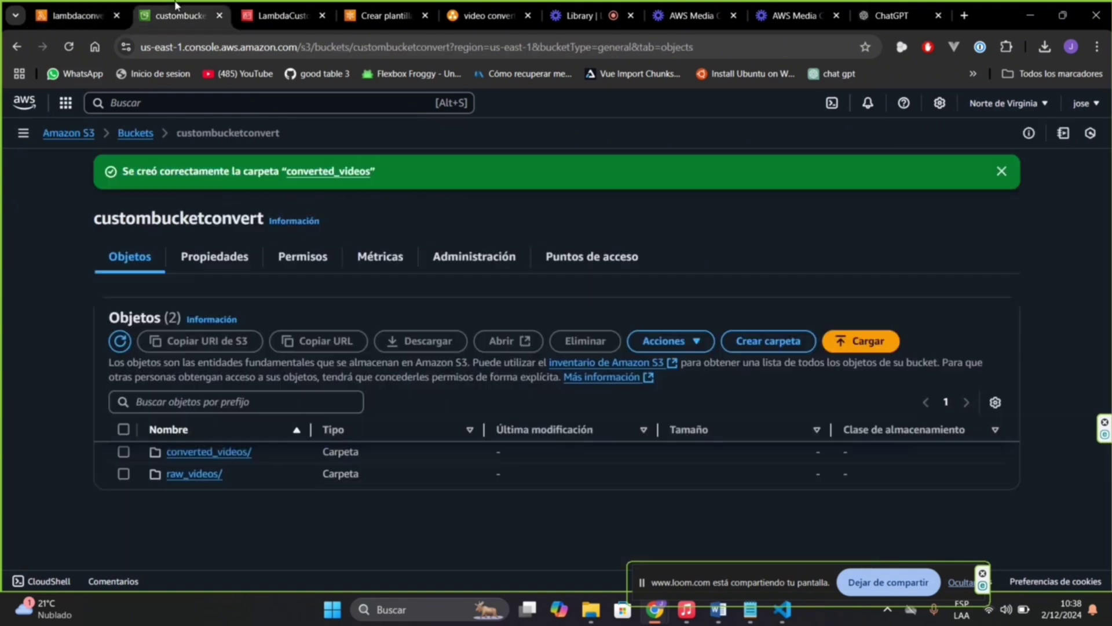
pyautogui.click(208, 259)
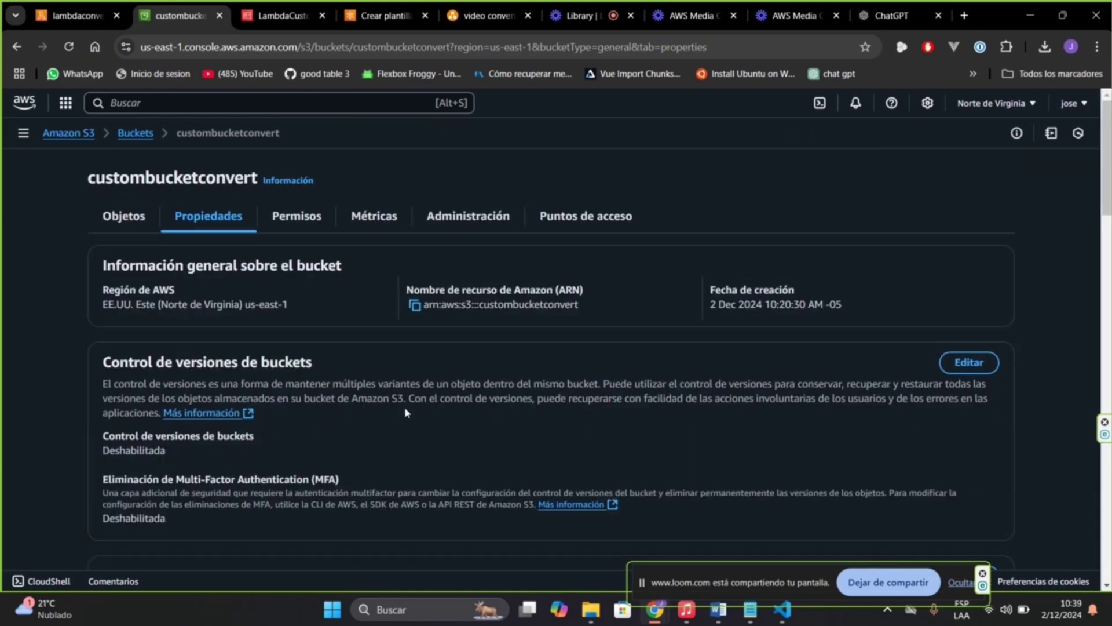
pyautogui.scroll(-10, 437, 449)
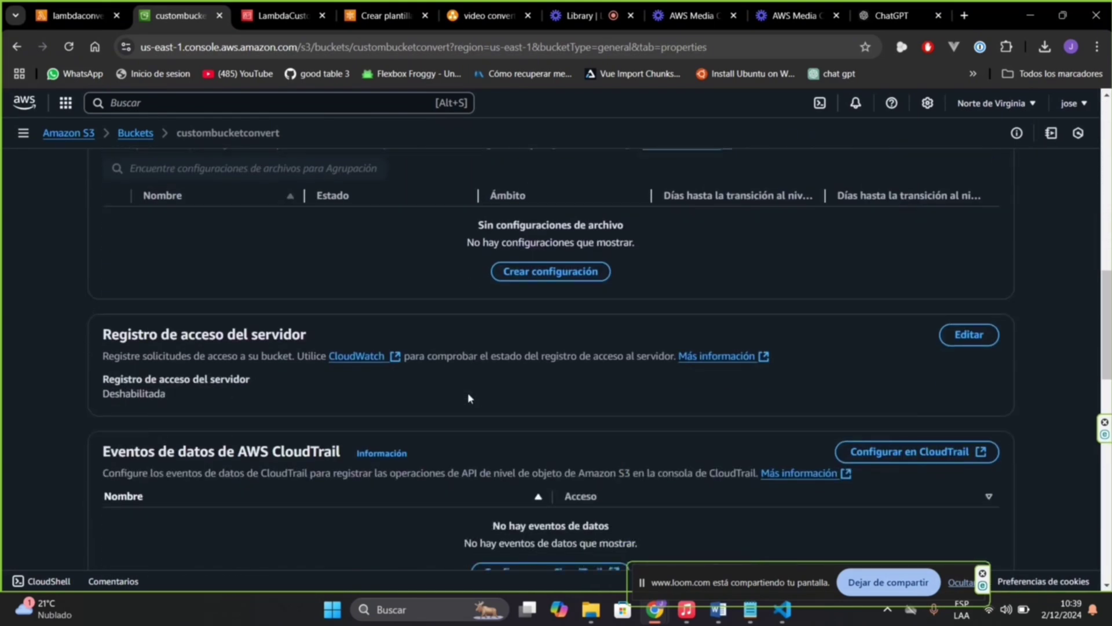
pyautogui.scroll(-10, 411, 394)
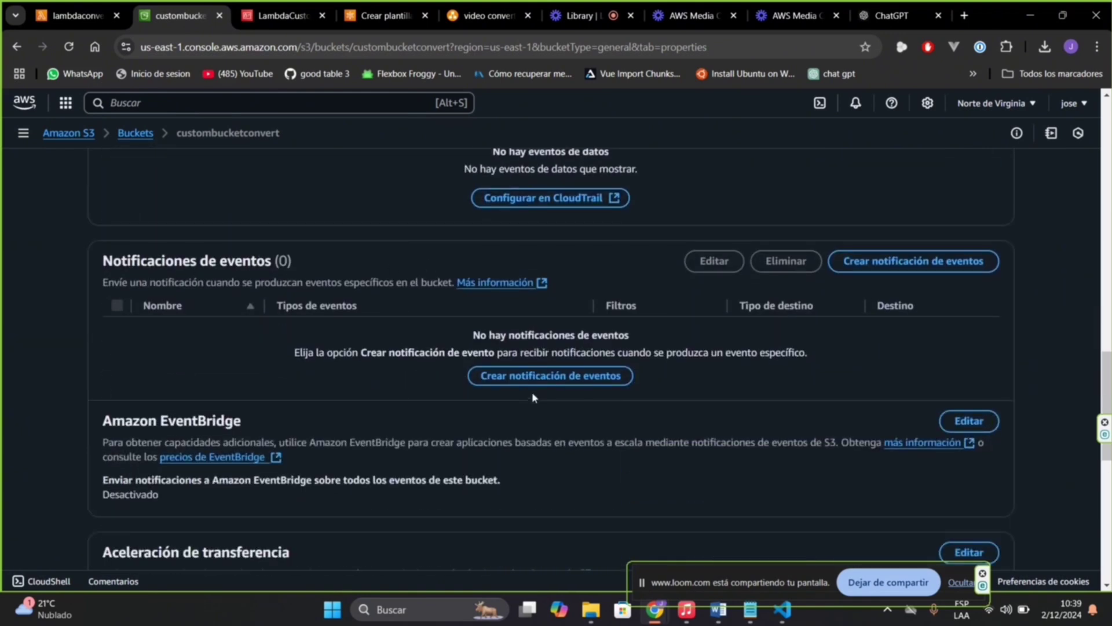
pyautogui.click(539, 377)
# Name the event notification "nuevo video" and set its prefix to raw_videos/, leaving the suffix empty.
pyautogui.click(227, 300)
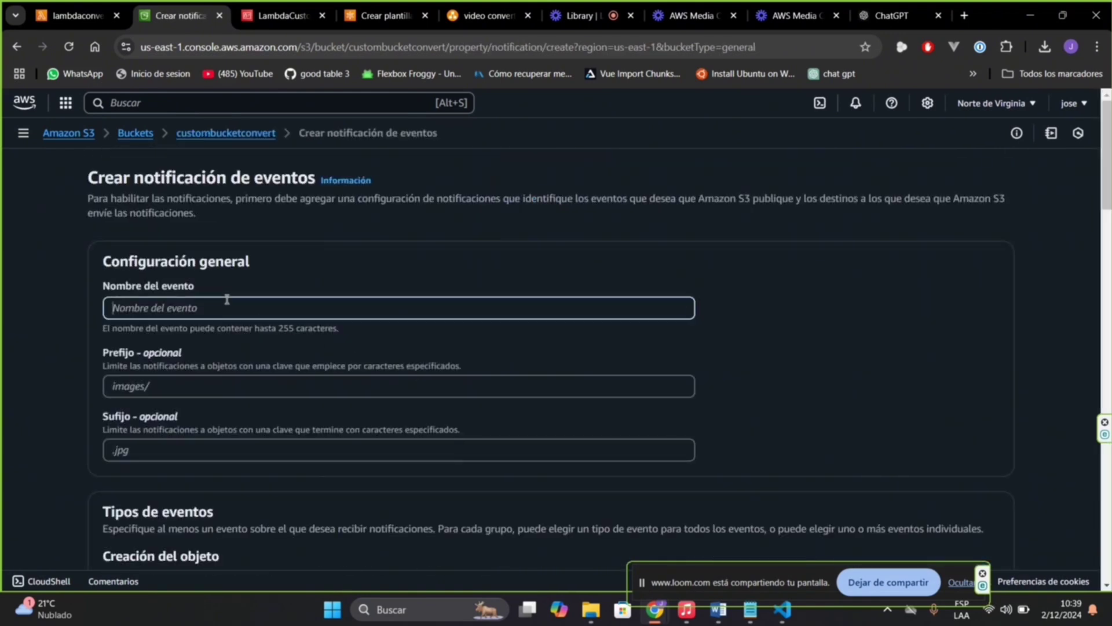
pyautogui.write('nuevo video')
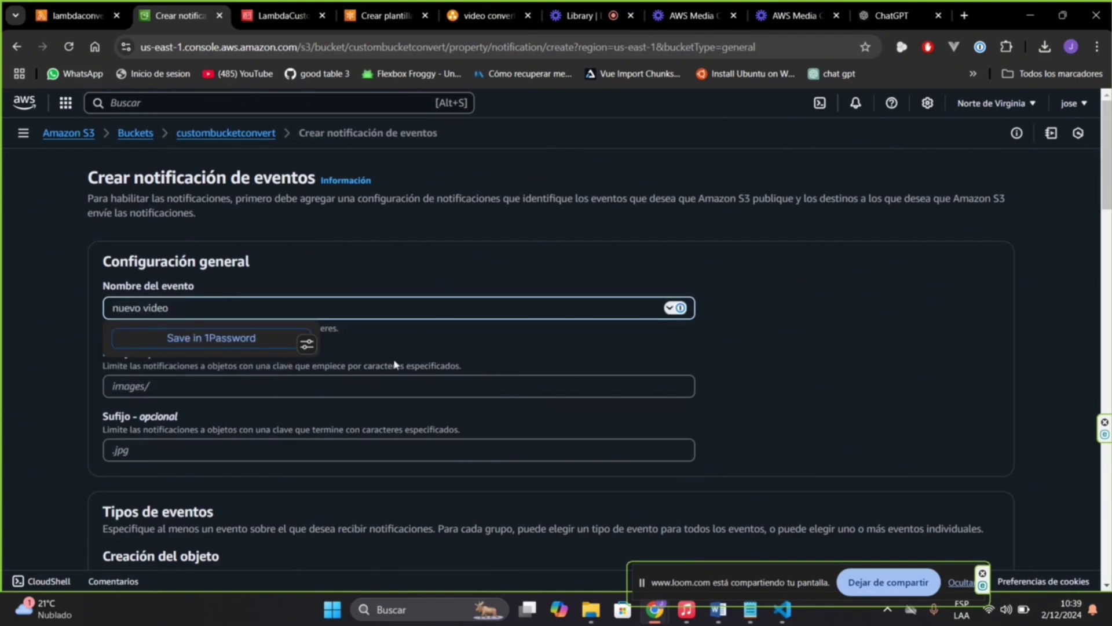
pyautogui.click(404, 277)
pyautogui.scroll(-2, 401, 286)
pyautogui.click(209, 233)
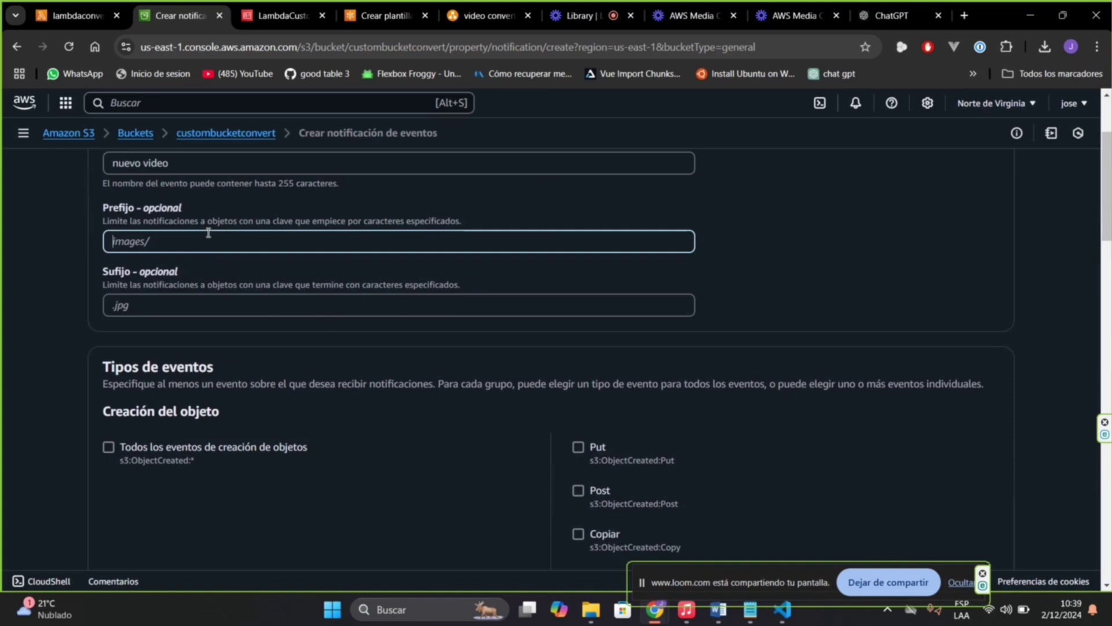
pyautogui.write('raw_videos/')
pyautogui.press('Tab')
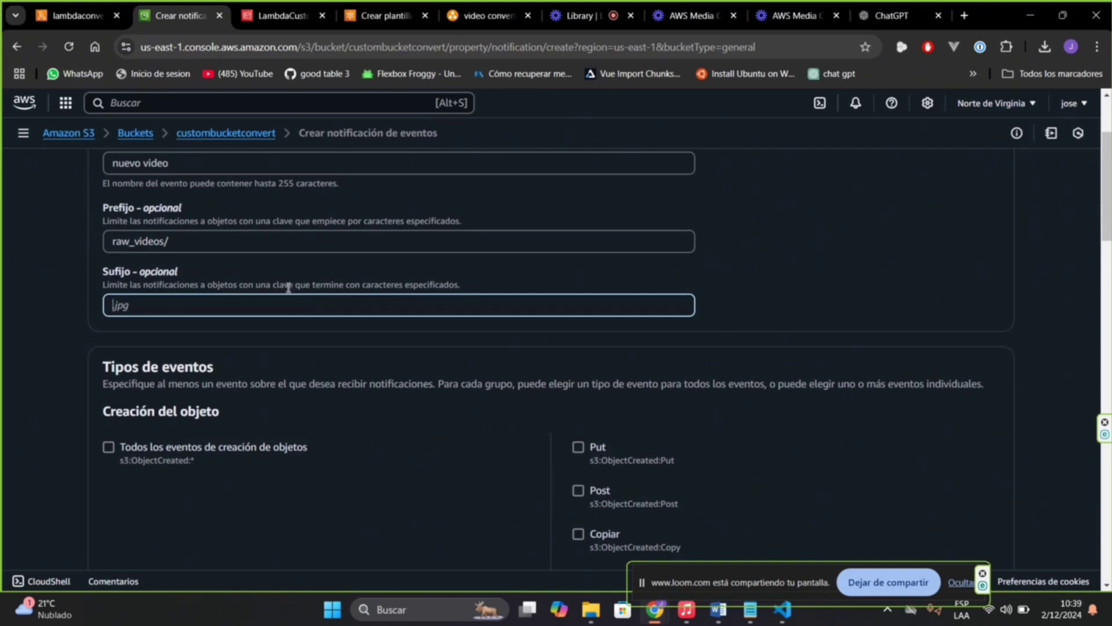
# Enable all object creation events (s3:ObjectCreated:*) as the notification's only event type.
pyautogui.scroll(-3, 322, 355)
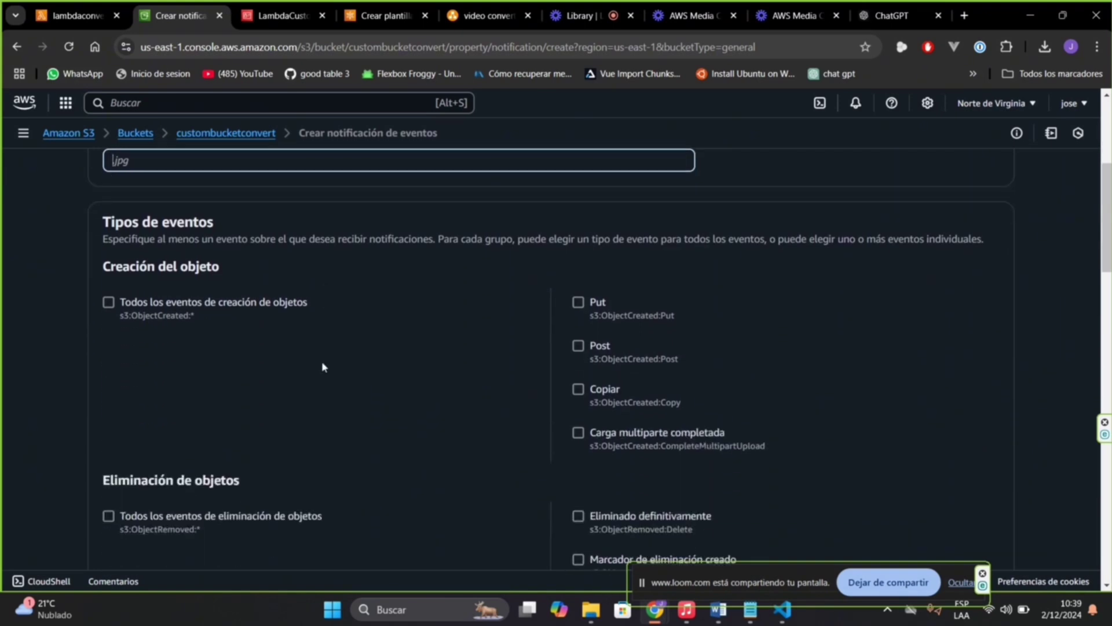
pyautogui.click(109, 302)
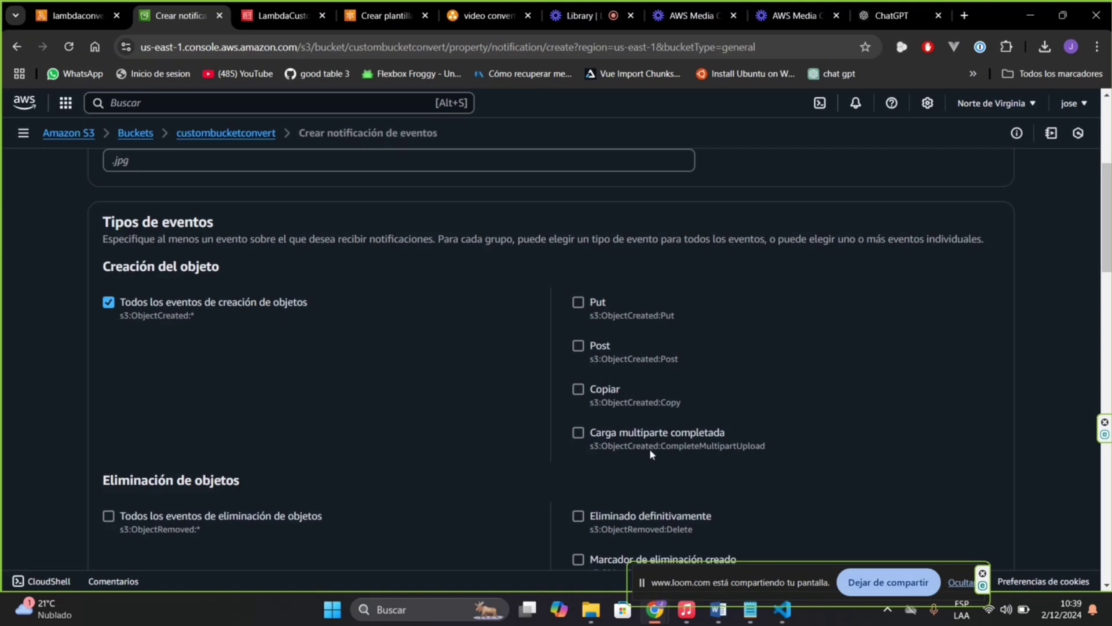
pyautogui.scroll(1, 650, 453)
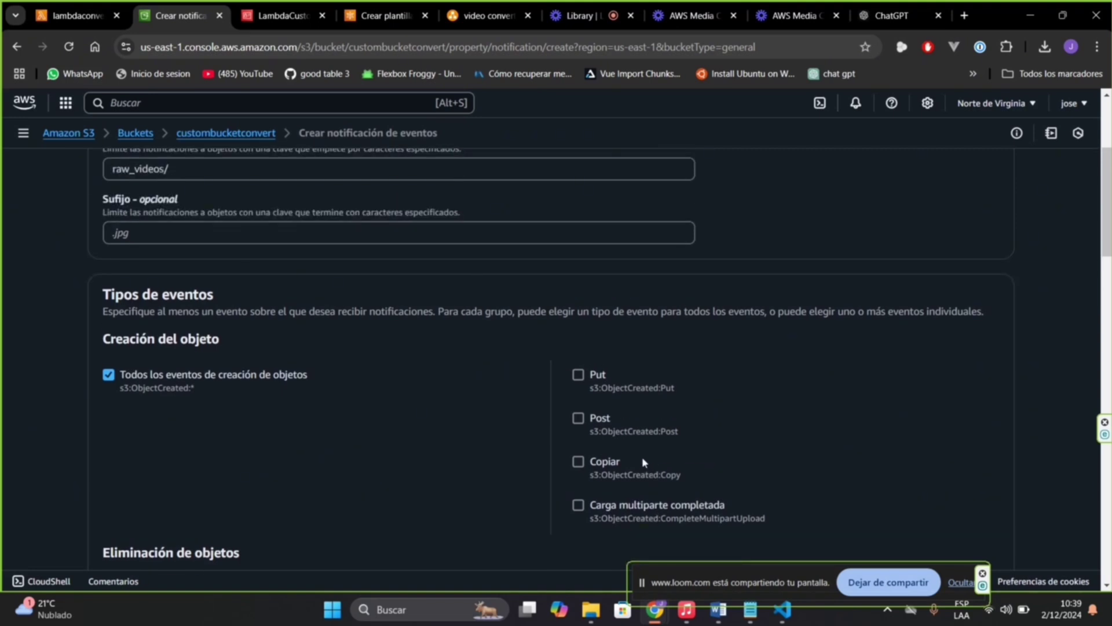
pyautogui.scroll(-1, 577, 455)
pyautogui.scroll(3, 575, 454)
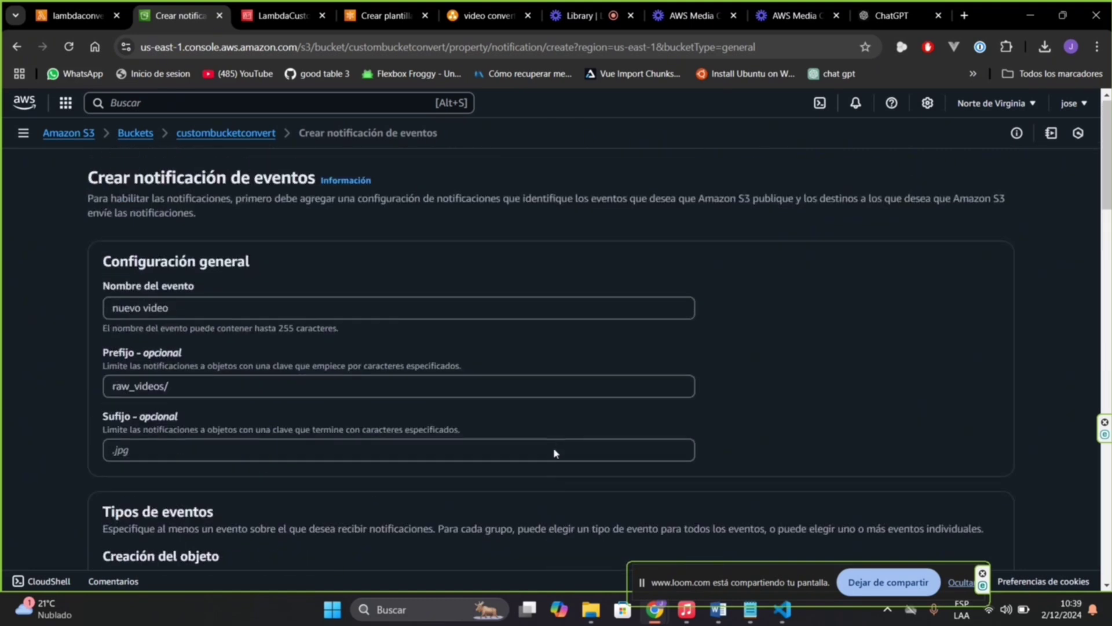
pyautogui.scroll(-4, 554, 452)
pyautogui.scroll(2, 551, 447)
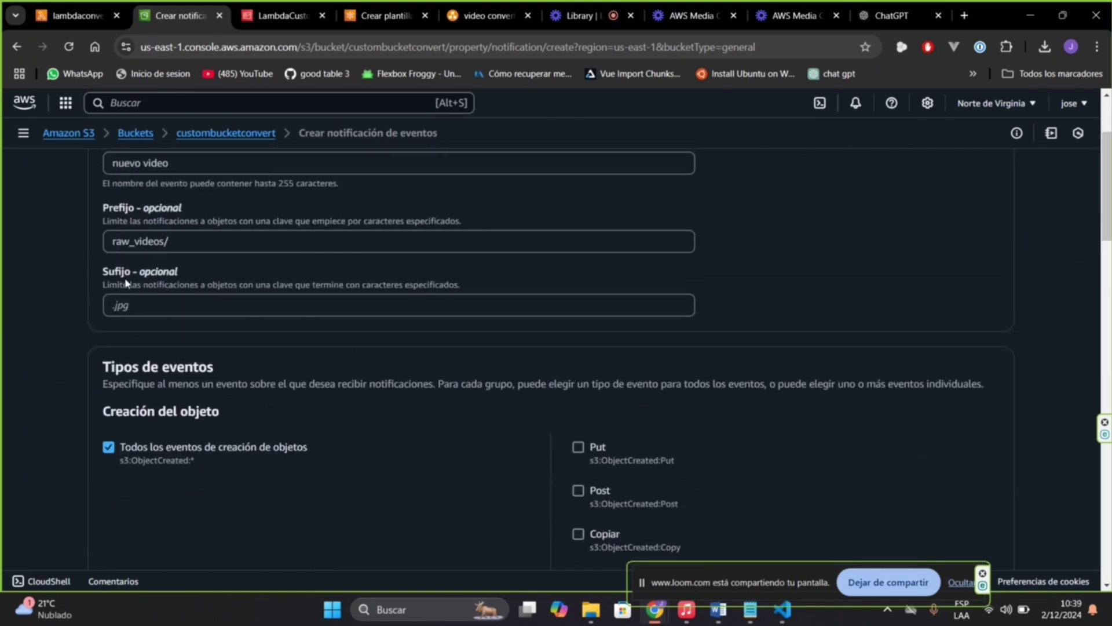
pyautogui.scroll(-6, 371, 323)
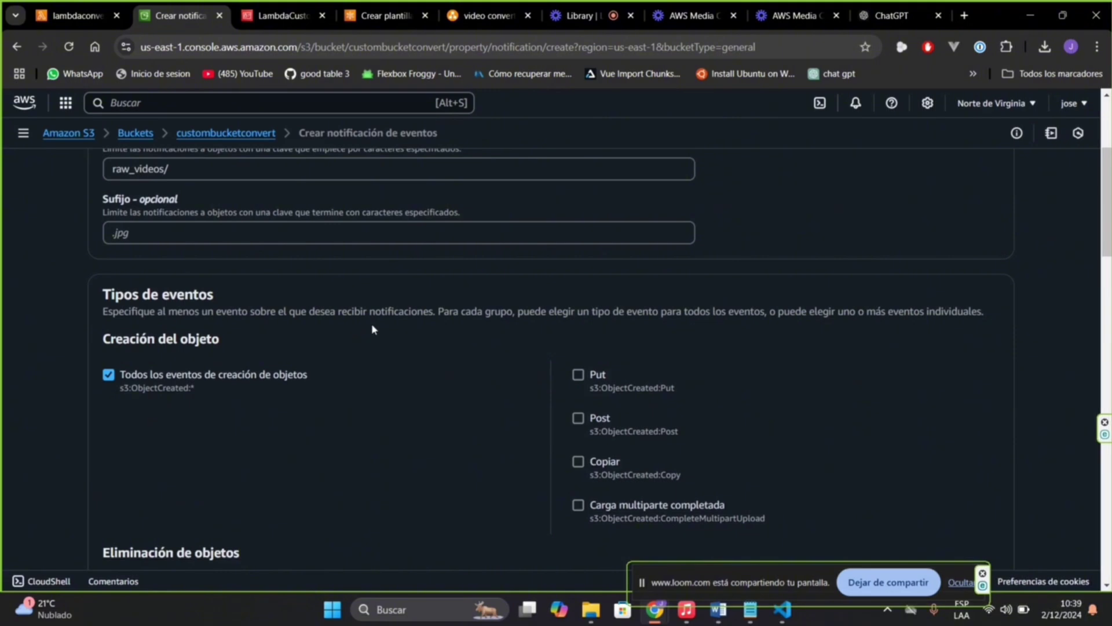
pyautogui.scroll(-2, 506, 354)
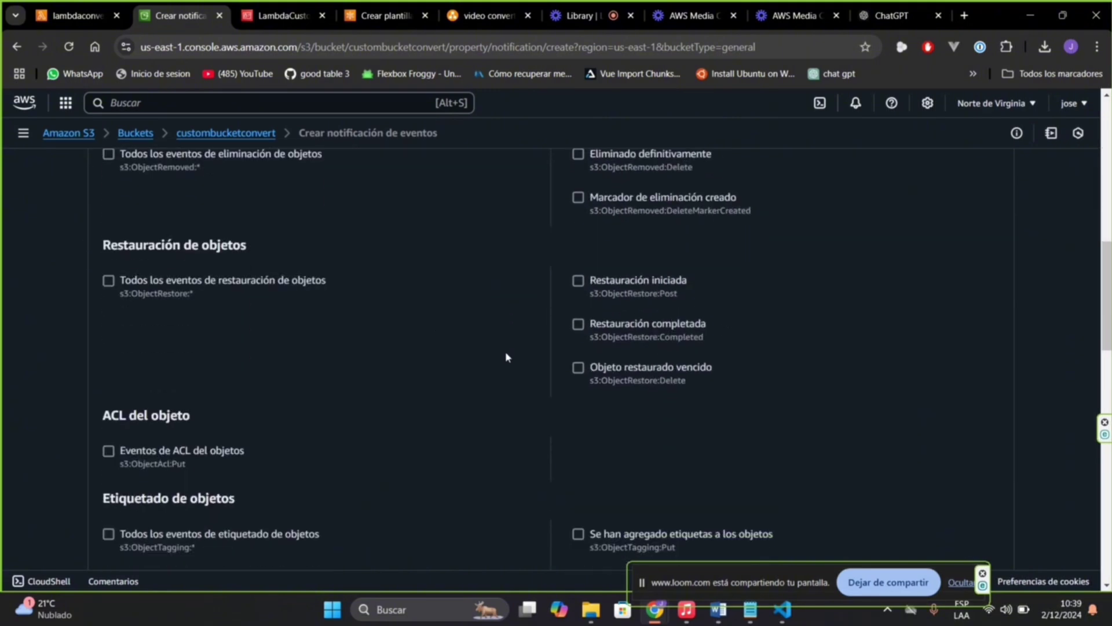
pyautogui.scroll(8, 457, 371)
# Choose lambdaconvertfunction as the Lambda function destination of the event notification.
pyautogui.scroll(-10, 388, 385)
pyautogui.scroll(-5, 405, 317)
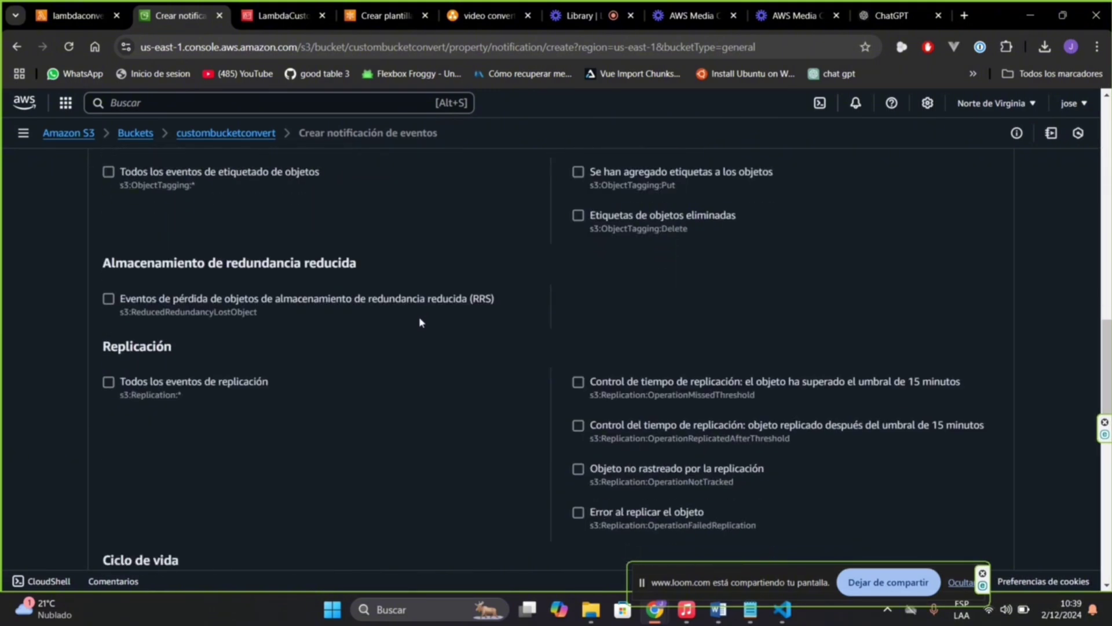
pyautogui.scroll(-11, 498, 333)
pyautogui.scroll(-2, 504, 343)
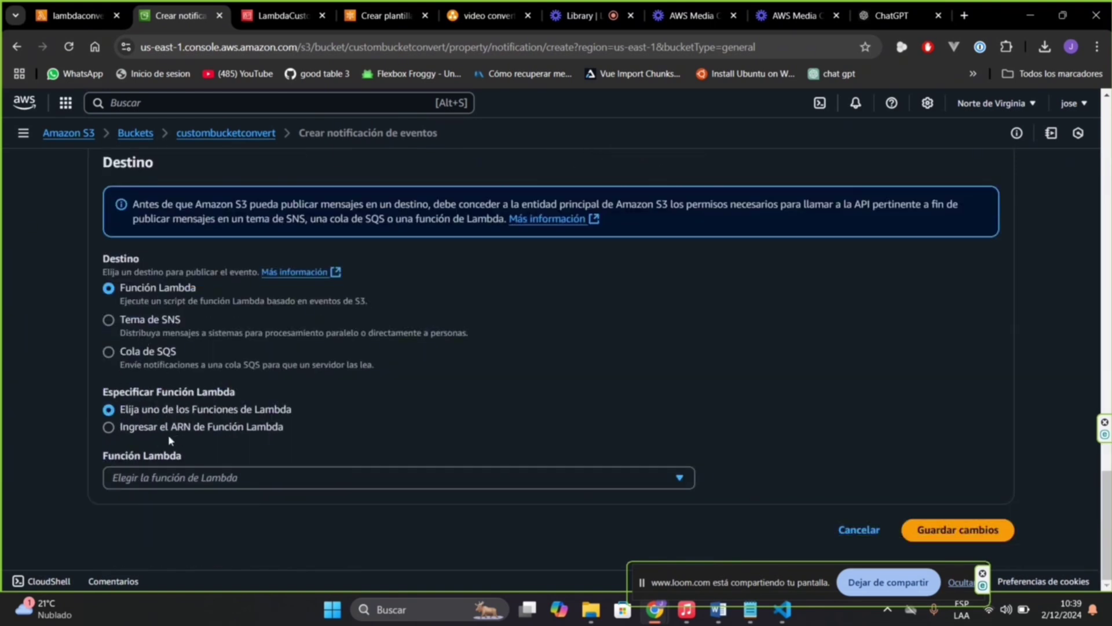
pyautogui.click(281, 488)
pyautogui.click(284, 487)
pyautogui.click(238, 482)
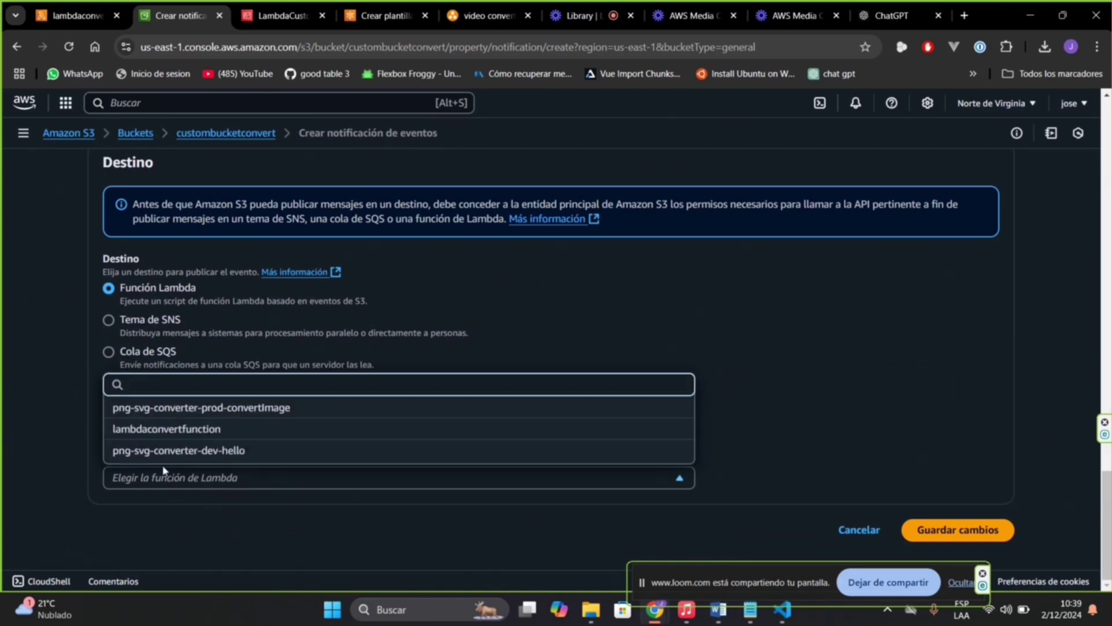
pyautogui.click(172, 430)
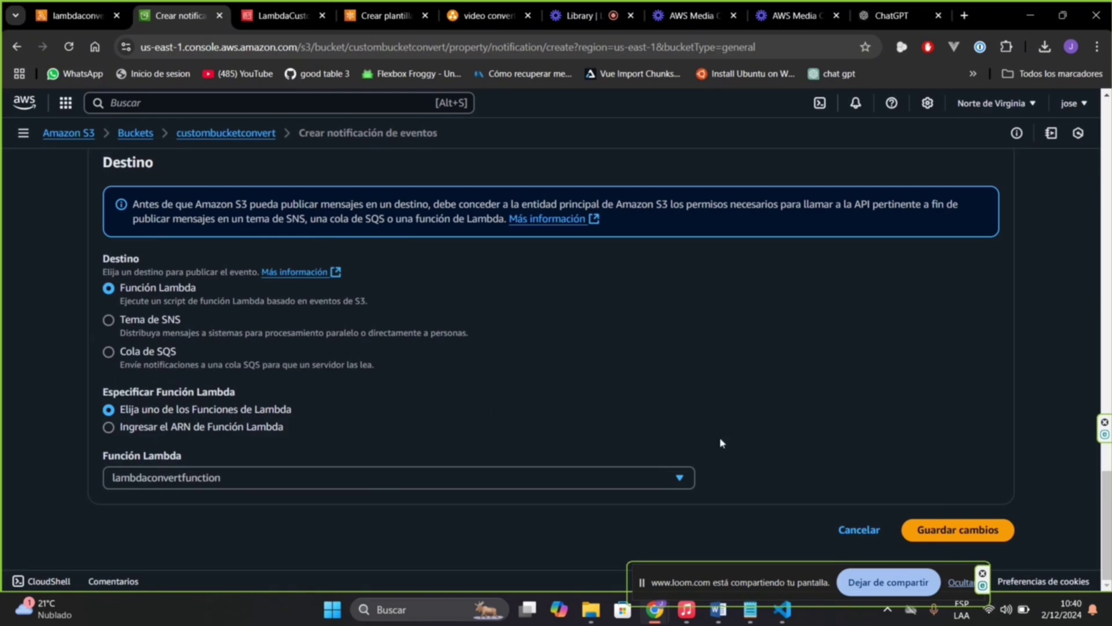
# Review the selected event types and the Lambda destination, and save the event notification.
pyautogui.scroll(5, 720, 442)
pyautogui.scroll(12, 754, 449)
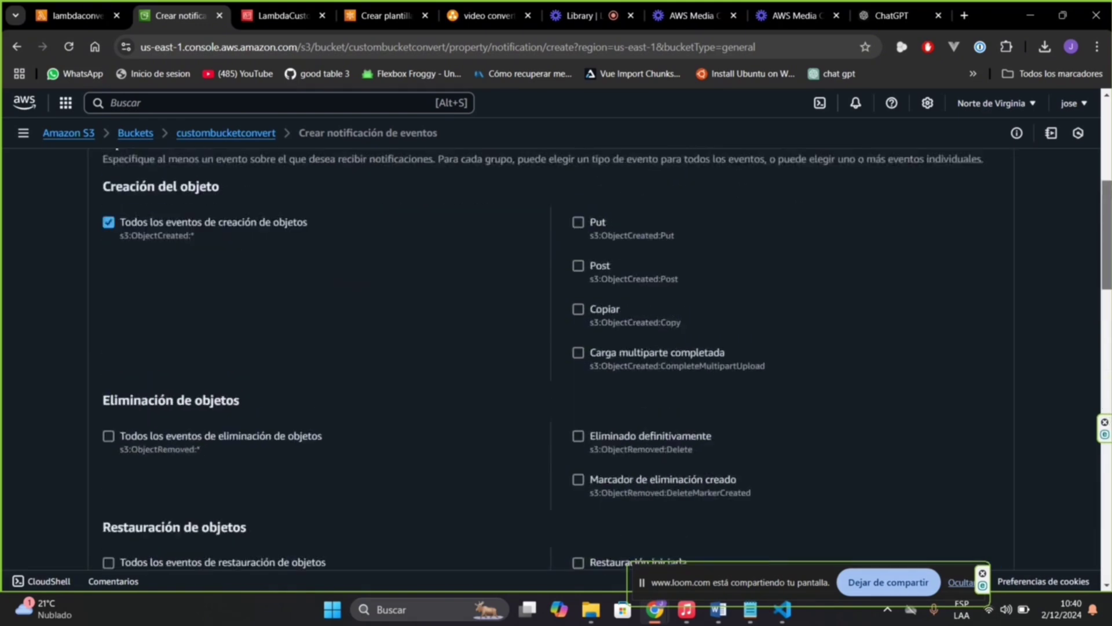
pyautogui.moveTo(1109, 197); pyautogui.dragTo(1106, 497)
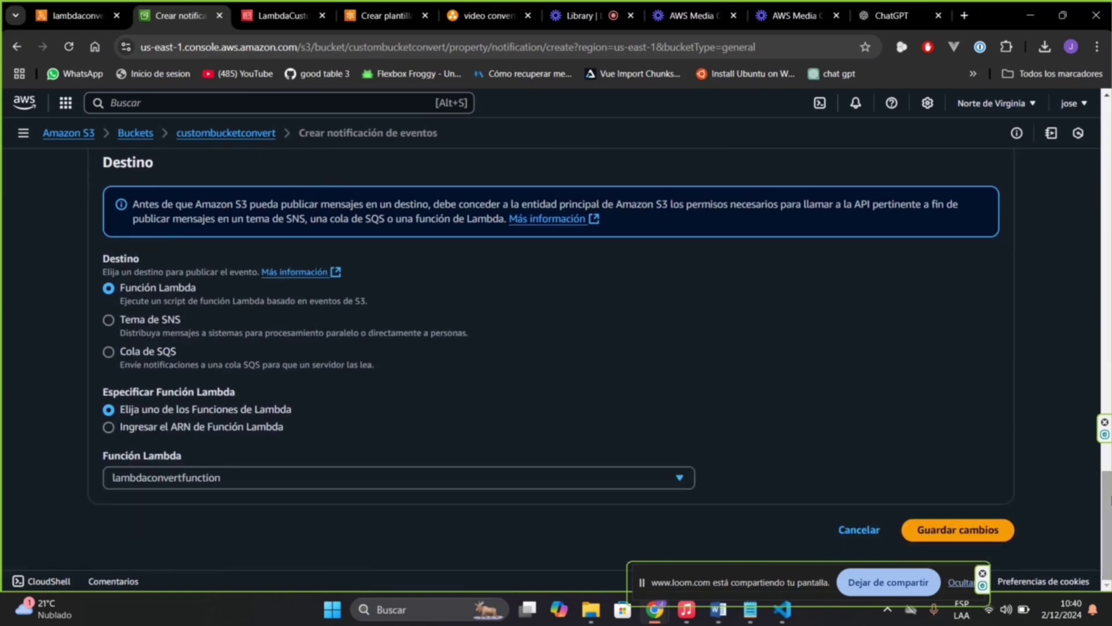
pyautogui.click(962, 531)
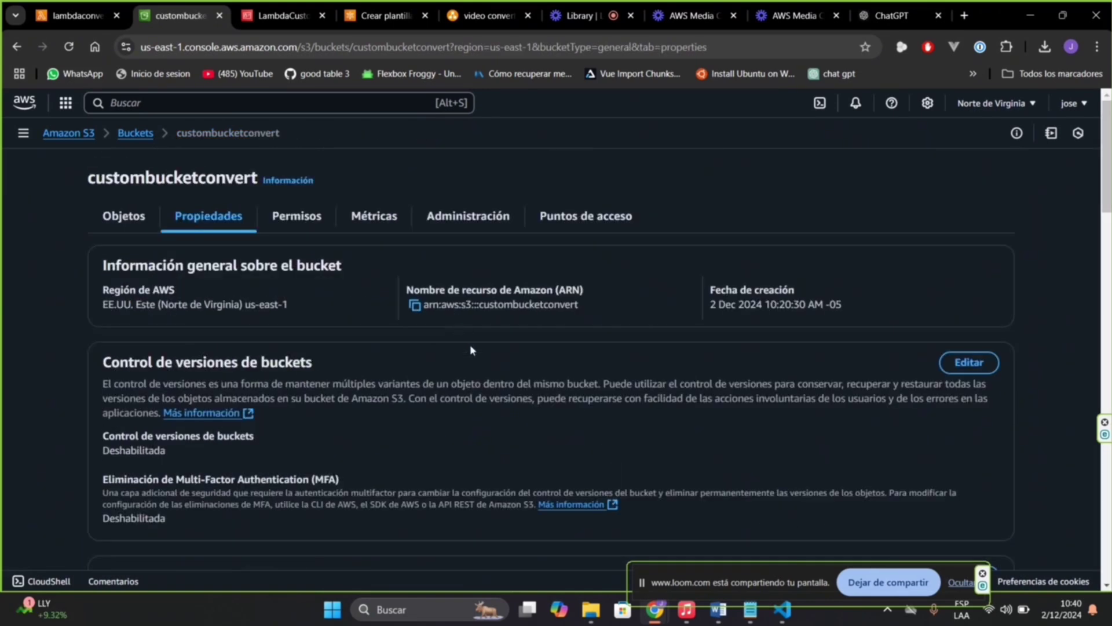
# Check the event type, raw_videos/ filter and destination of the saved notification in the bucket's properties.
pyautogui.scroll(-10, 506, 382)
pyautogui.scroll(-3, 505, 383)
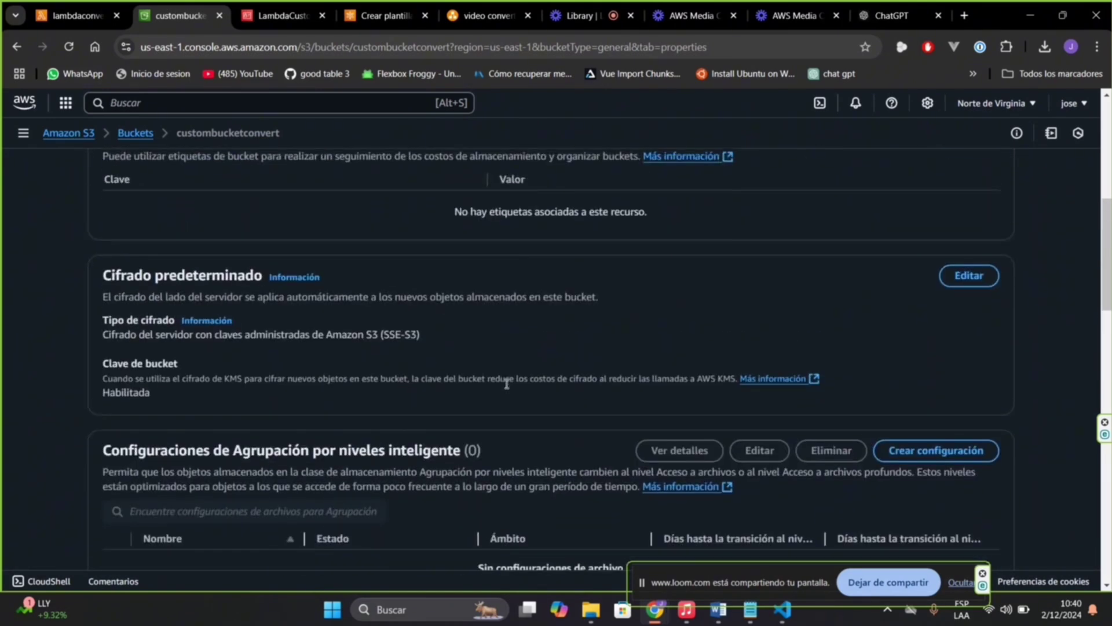
pyautogui.scroll(10, 505, 380)
pyautogui.scroll(-15, 475, 426)
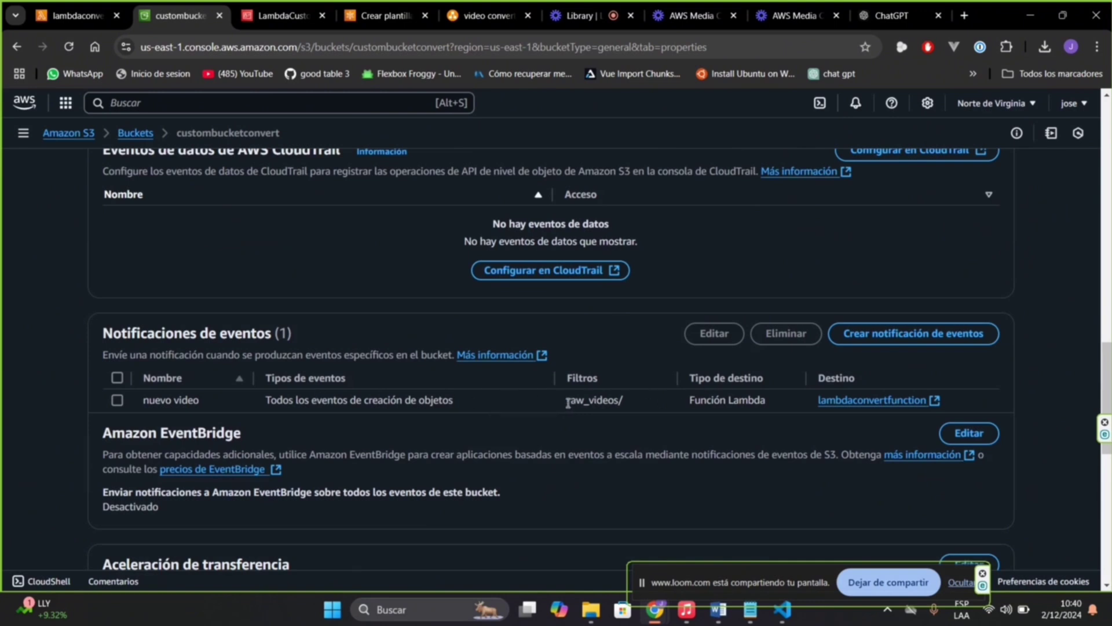
pyautogui.moveTo(567, 403); pyautogui.dragTo(629, 402)
pyautogui.click(652, 431)
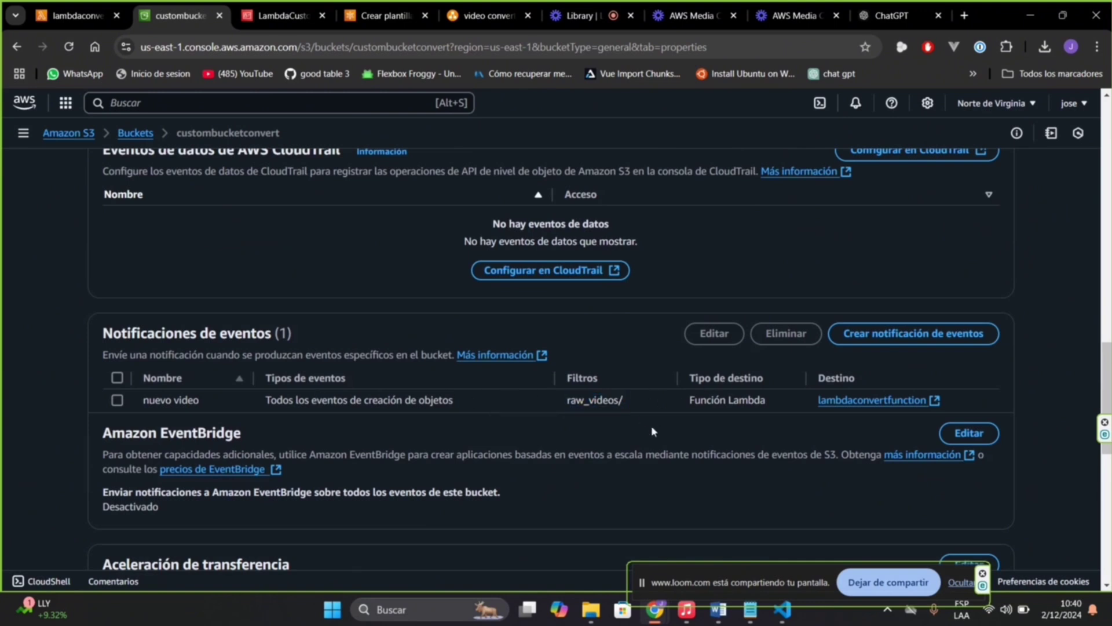
# Return to lambdaconvertfunction and reload its page to check the S3 trigger in the function diagram.
pyautogui.click(77, 15)
pyautogui.scroll(4, 276, 345)
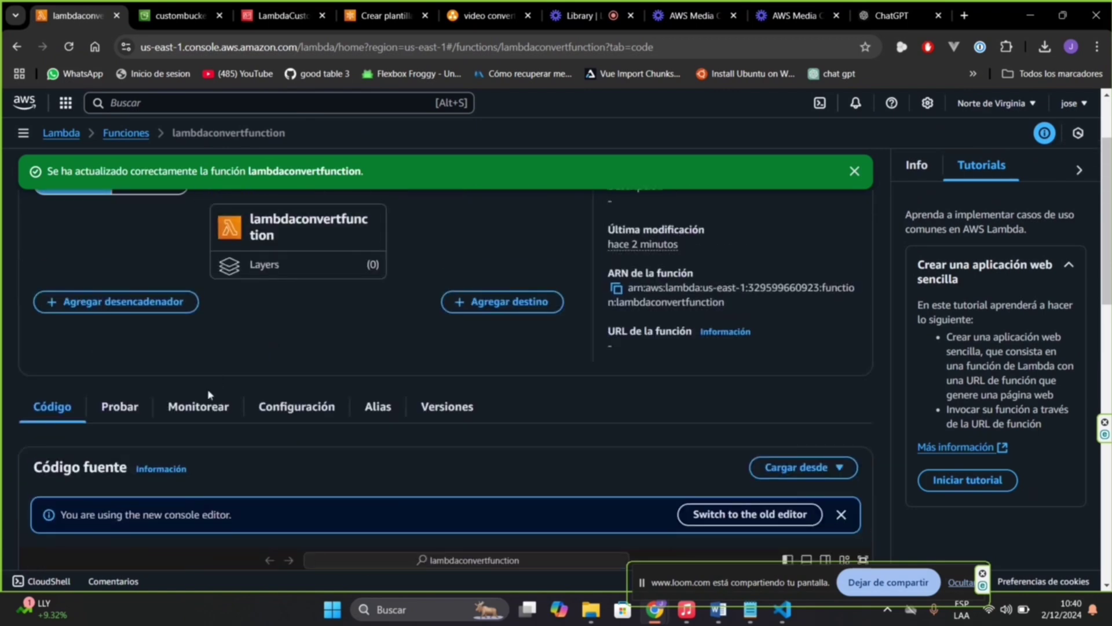
pyautogui.click(68, 46)
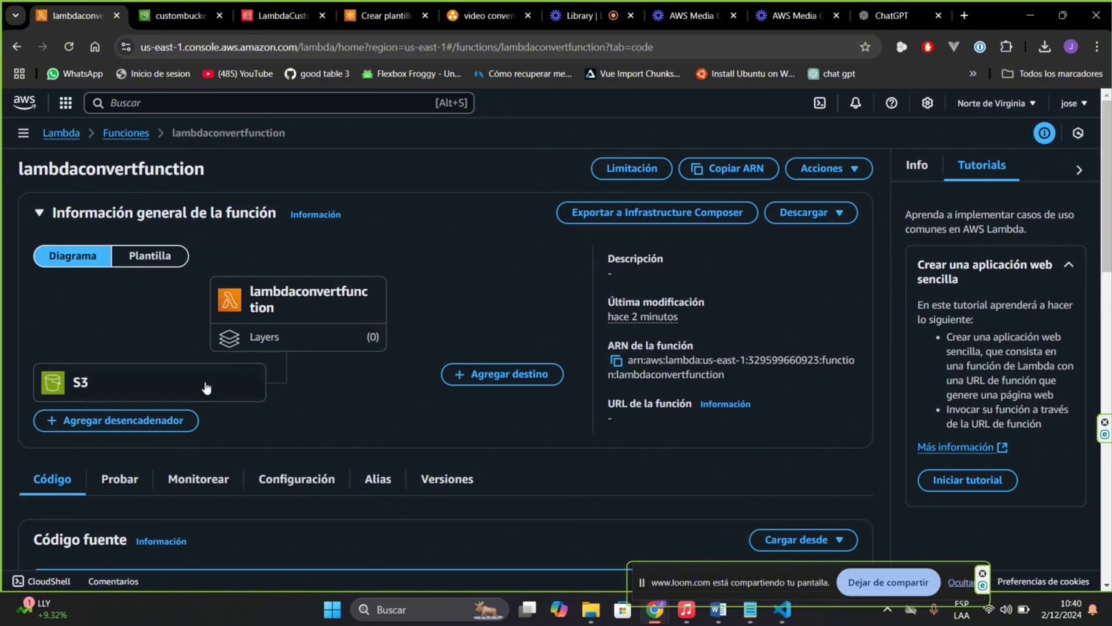
# Switch back to the custombucketconvert bucket and return to the list of buckets.
pyautogui.click(183, 25)
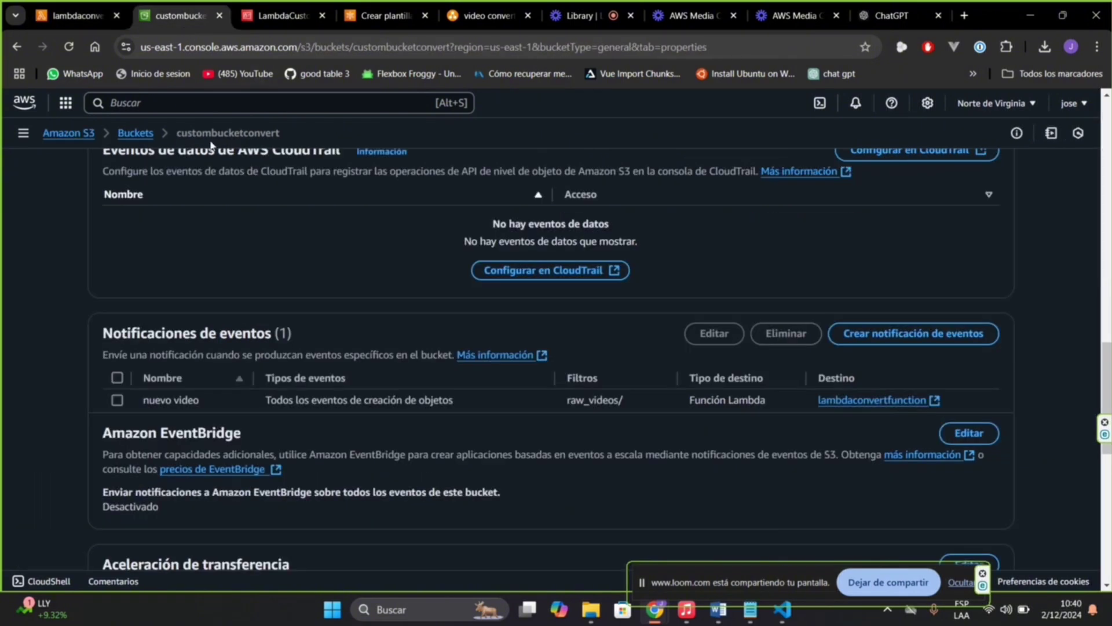
pyautogui.scroll(15, 379, 351)
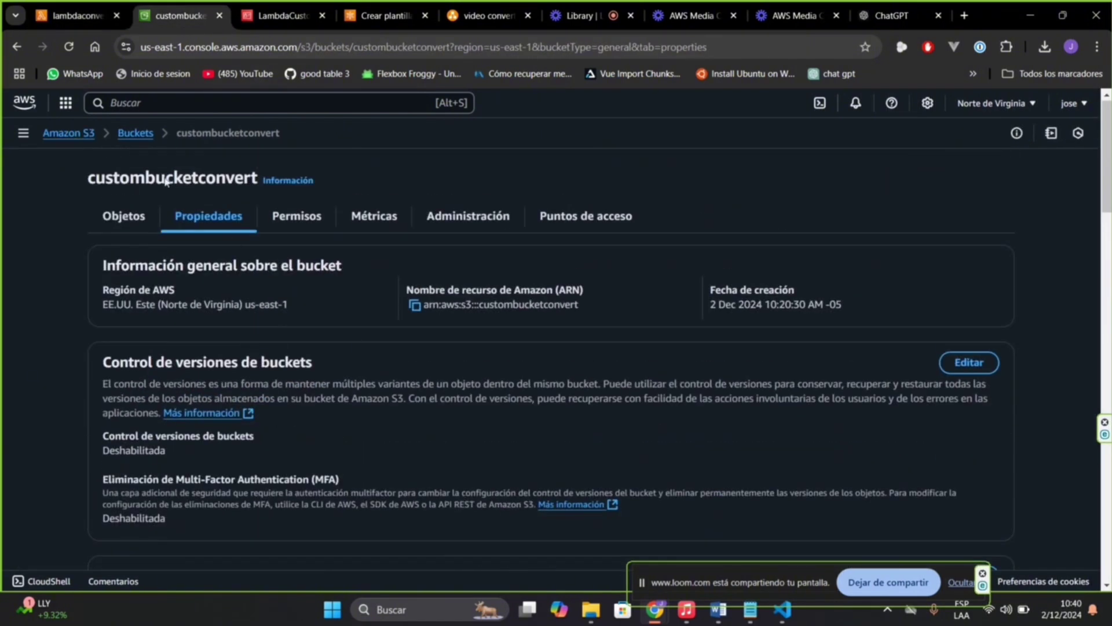
pyautogui.click(132, 134)
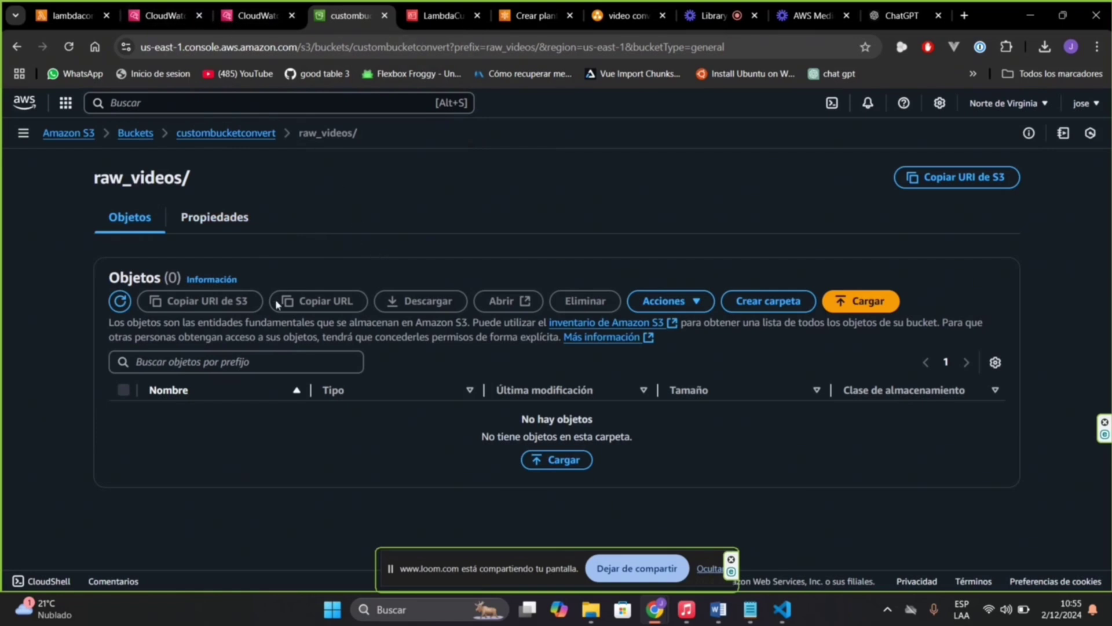
# Close the leftover CloudWatch tabs and add the test MP4 video from the tutorials folder to the raw_videos/ upload.
pyautogui.middleClick(176, 22)
pyautogui.middleClick(162, 23)
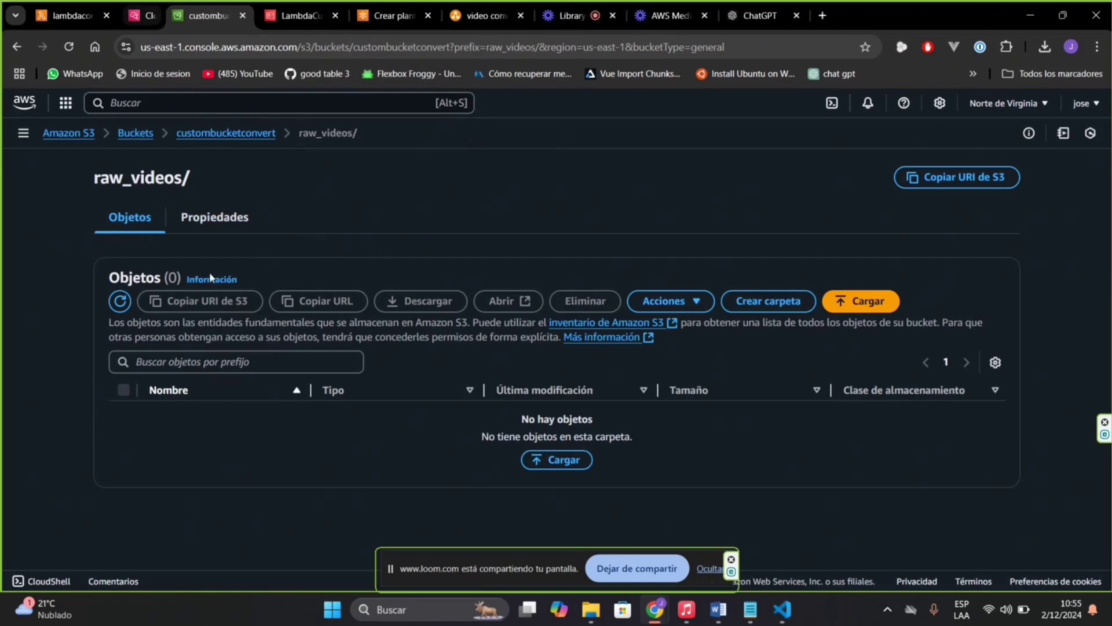
pyautogui.moveTo(591, 609)
pyautogui.click(582, 540)
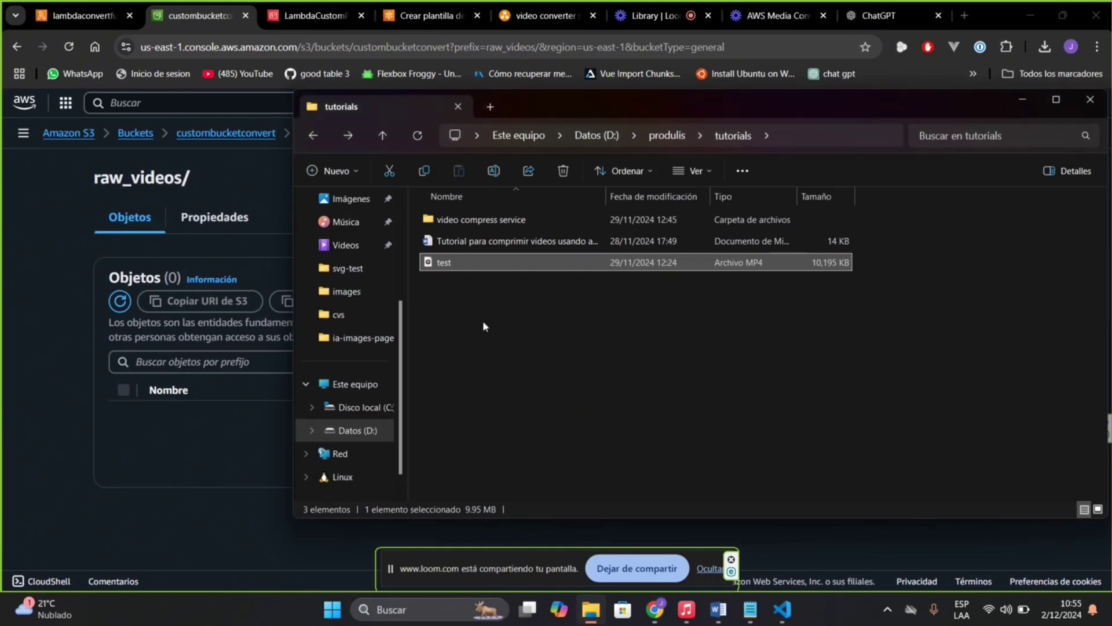
pyautogui.moveTo(443, 265); pyautogui.dragTo(206, 458)
# Check the file list and destination, upload test.mp4 to raw_videos/, and close the upload status page.
pyautogui.scroll(-3, 695, 405)
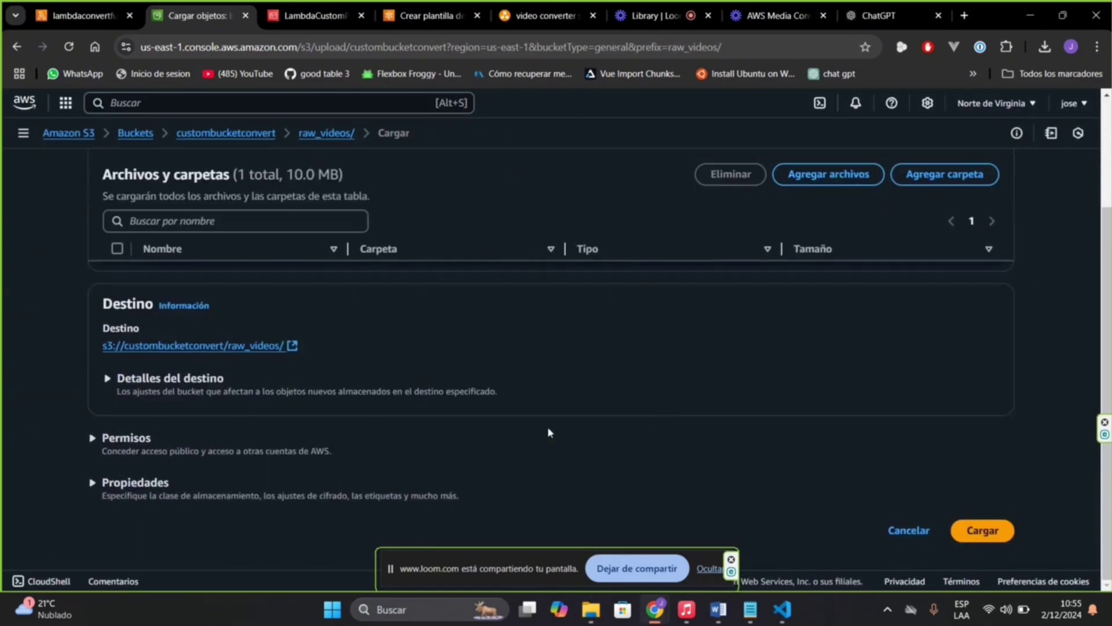
pyautogui.scroll(3, 521, 417)
pyautogui.scroll(-3, 348, 336)
pyautogui.scroll(5, 431, 361)
pyautogui.scroll(-5, 772, 435)
pyautogui.click(982, 530)
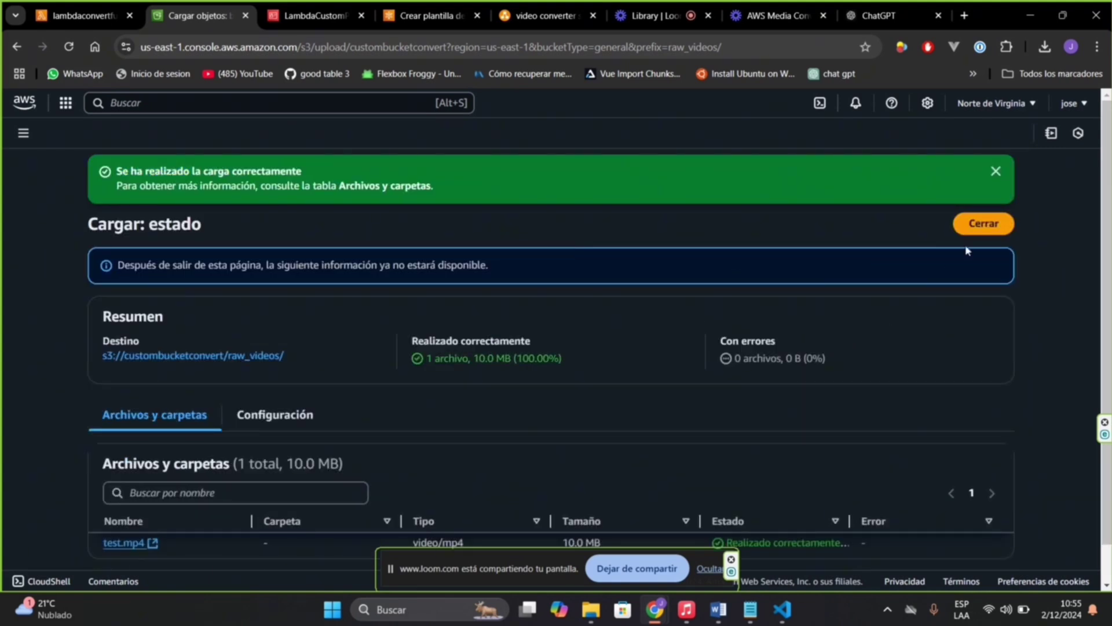
pyautogui.click(980, 226)
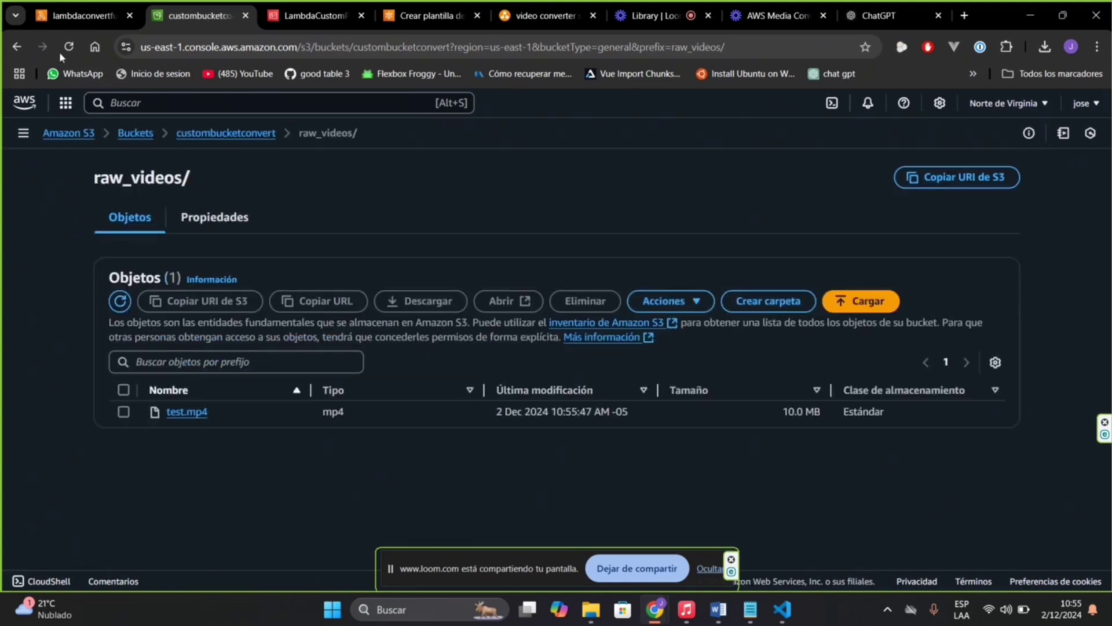
# Return to lambdaconvertfunction and review the print(event) line in the source code of lambda_function.py.
pyautogui.click(79, 16)
pyautogui.scroll(-3, 251, 305)
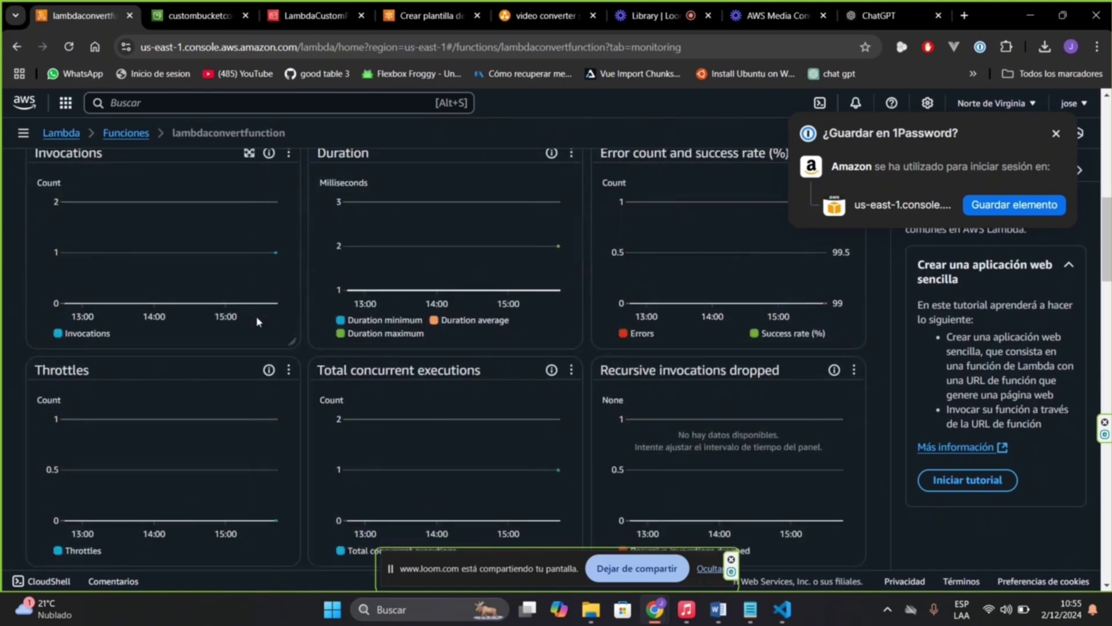
pyautogui.scroll(6, 256, 315)
pyautogui.click(52, 334)
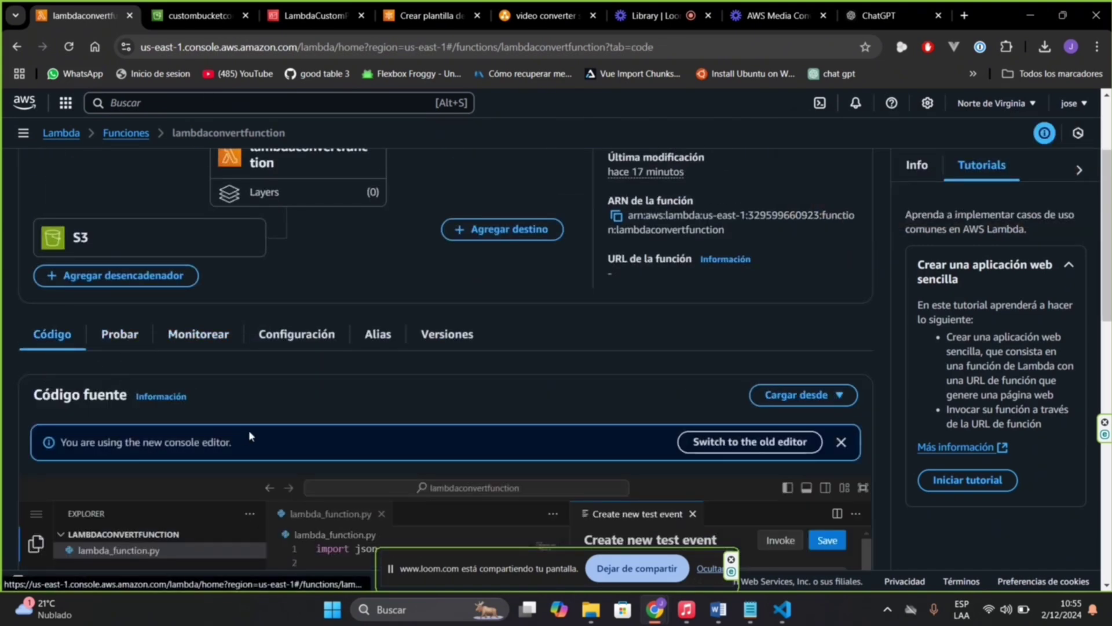
pyautogui.scroll(-1, 260, 426)
pyautogui.scroll(-2, 261, 426)
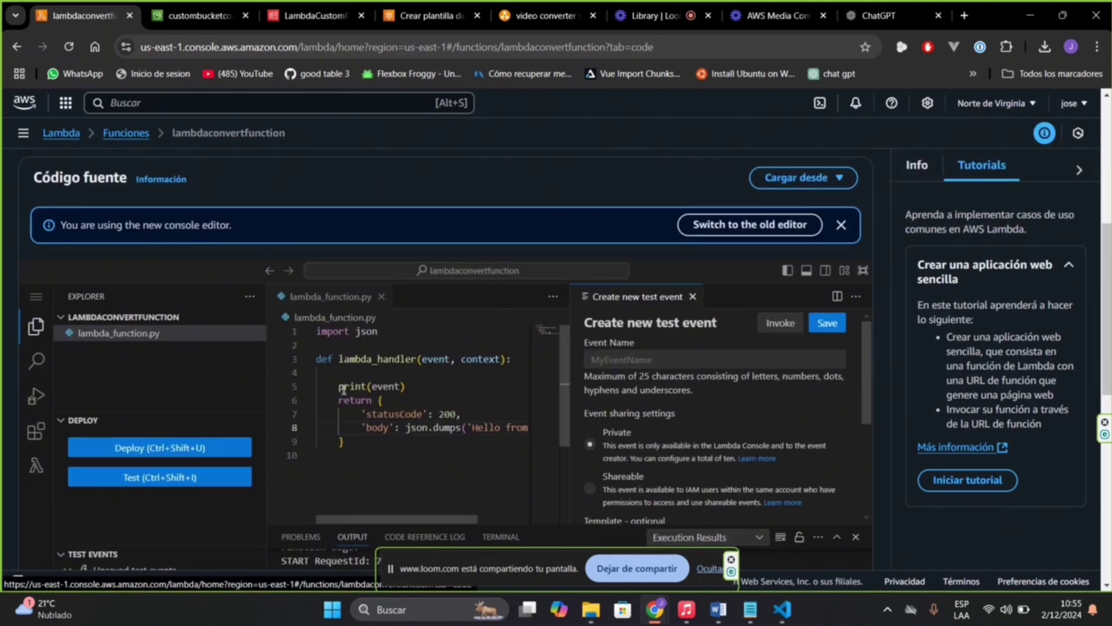
pyautogui.scroll(2, 197, 335)
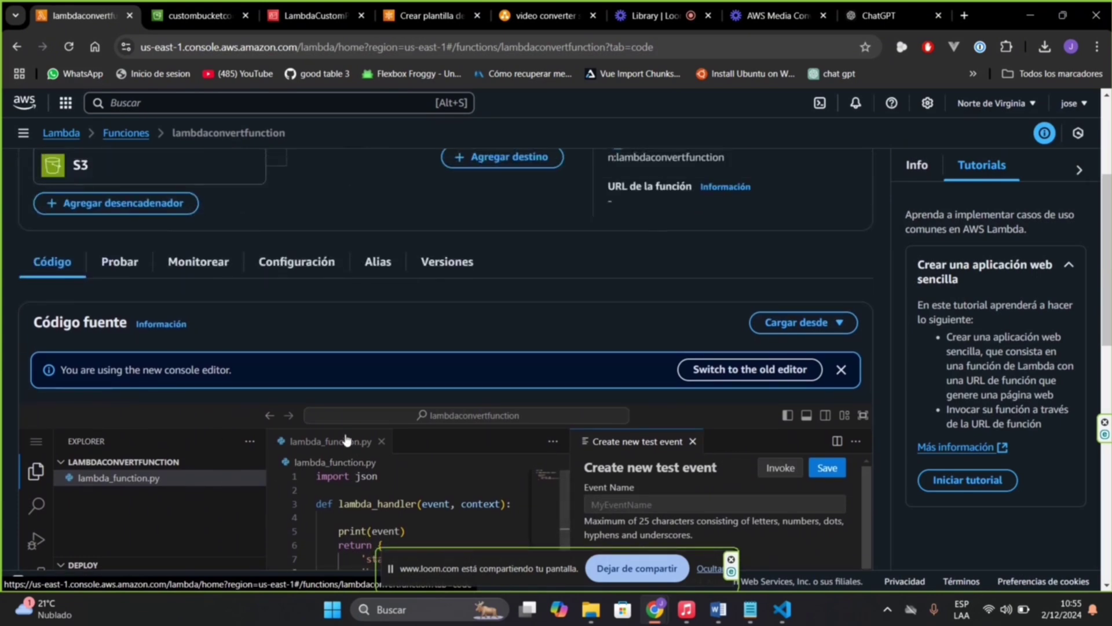
pyautogui.scroll(-2, 329, 437)
pyautogui.scroll(-1, 329, 437)
pyautogui.moveTo(337, 387); pyautogui.dragTo(412, 386)
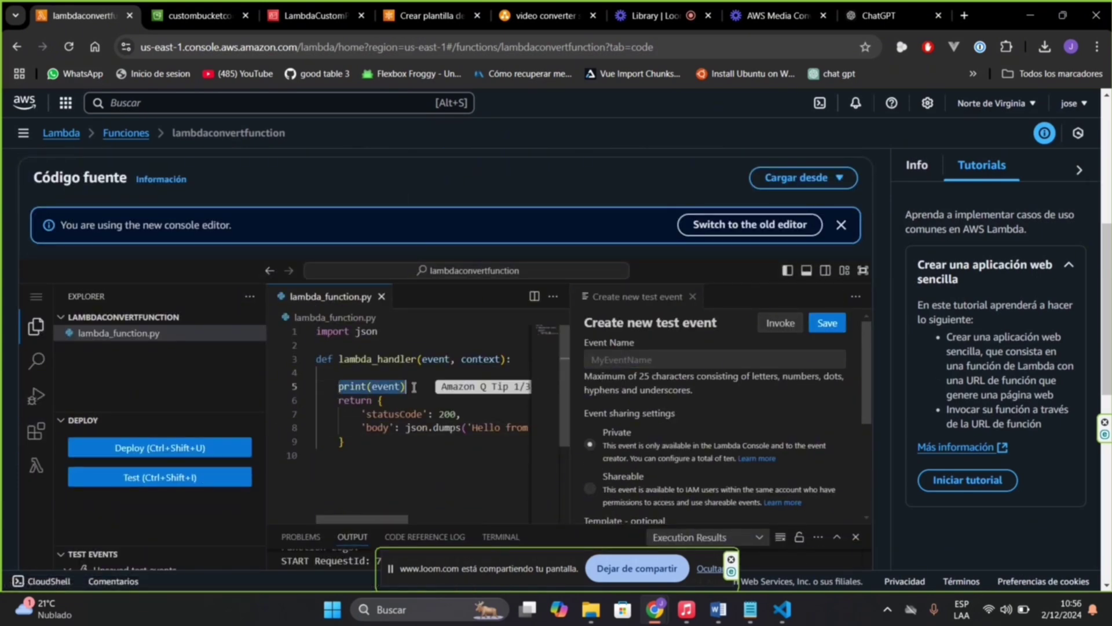
pyautogui.doubleClick(380, 386)
pyautogui.click(407, 384)
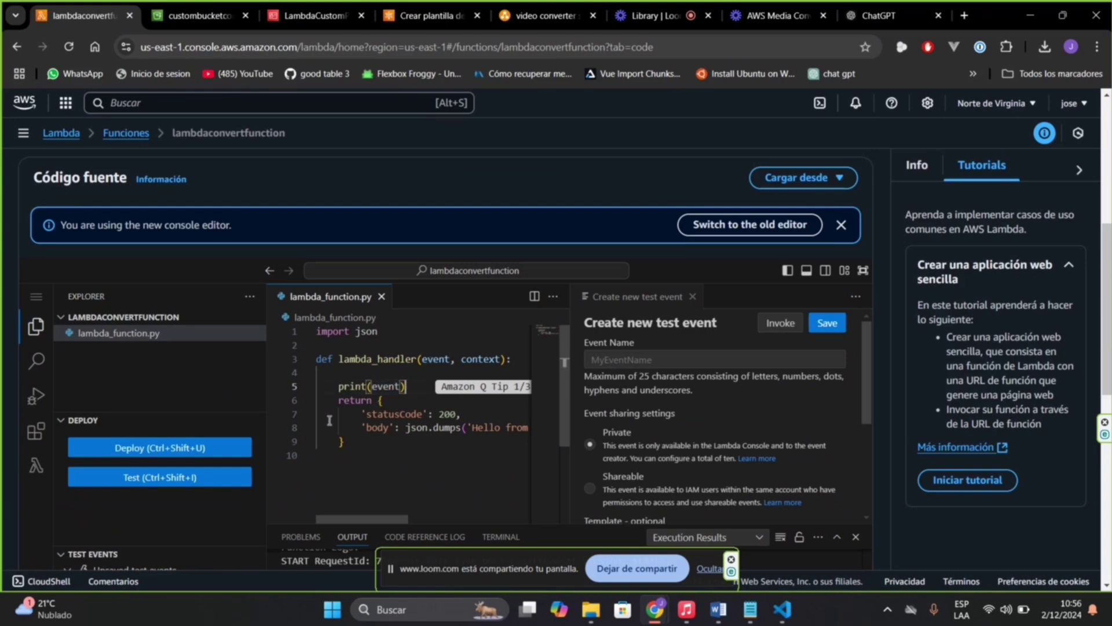
pyautogui.scroll(4, 184, 410)
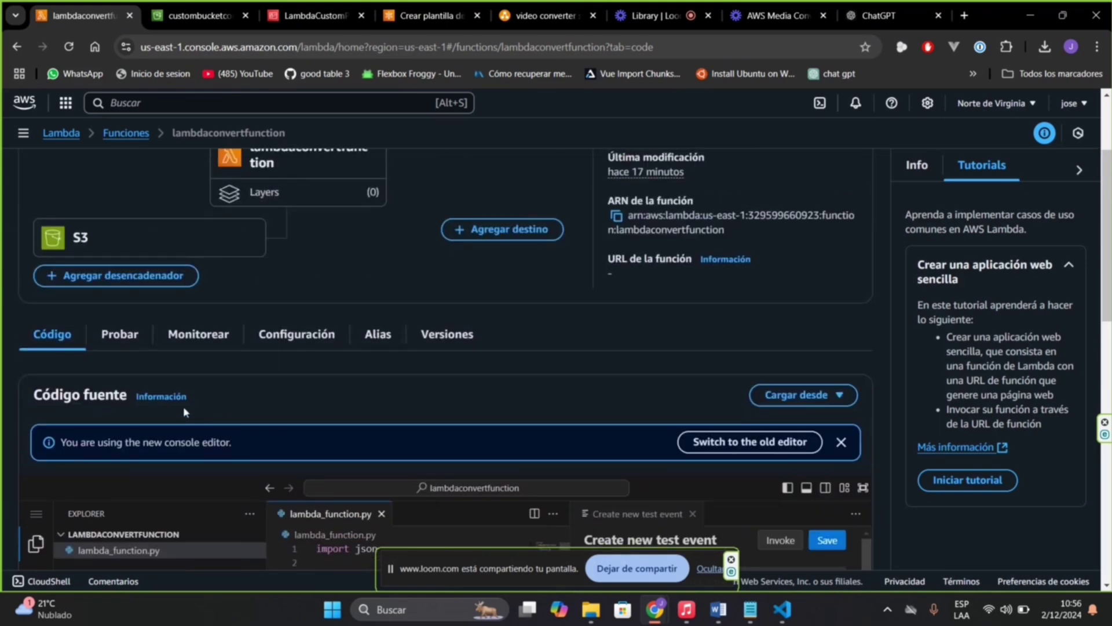
# Open the function's CloudWatch logs from its monitoring view, dismiss the 1Password prompt, and bring up the list of log streams.
pyautogui.click(182, 332)
pyautogui.scroll(-1, 182, 359)
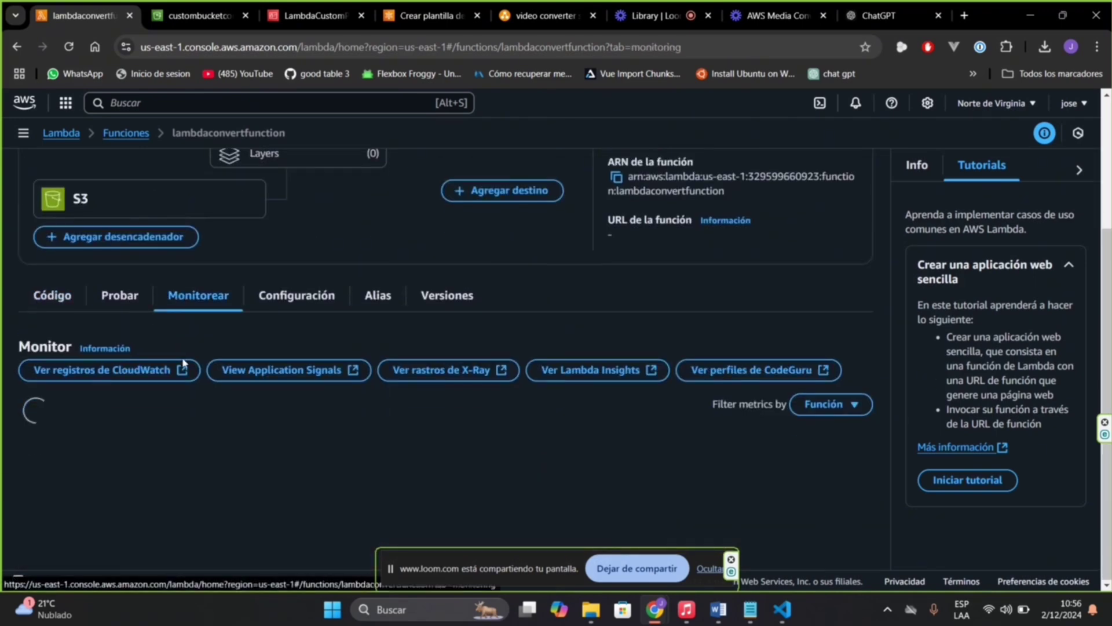
pyautogui.click(132, 371)
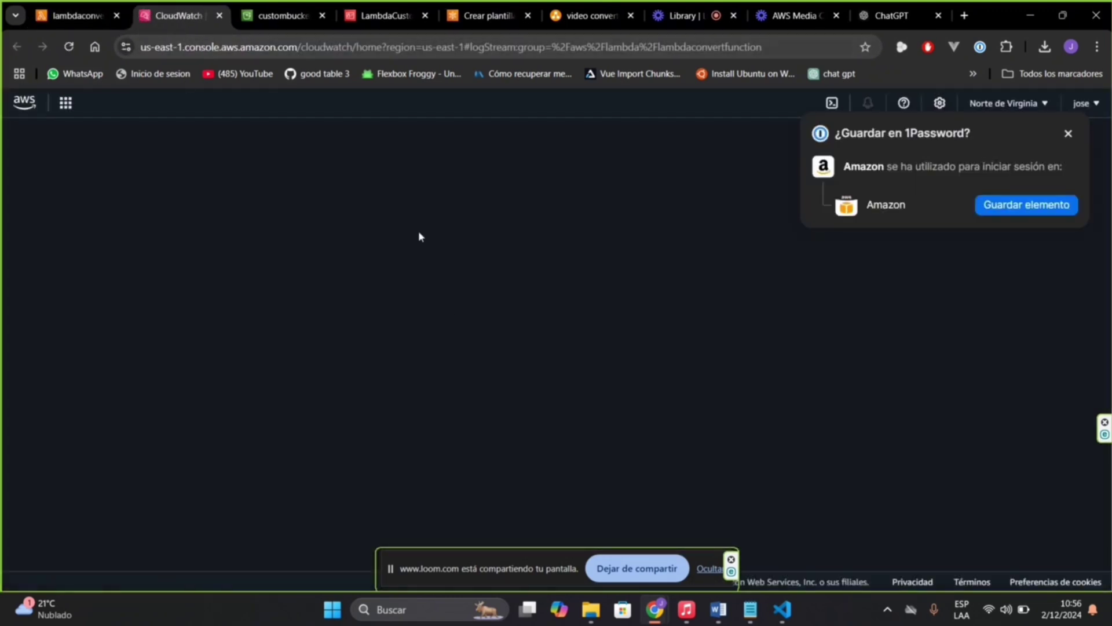
pyautogui.click(1068, 134)
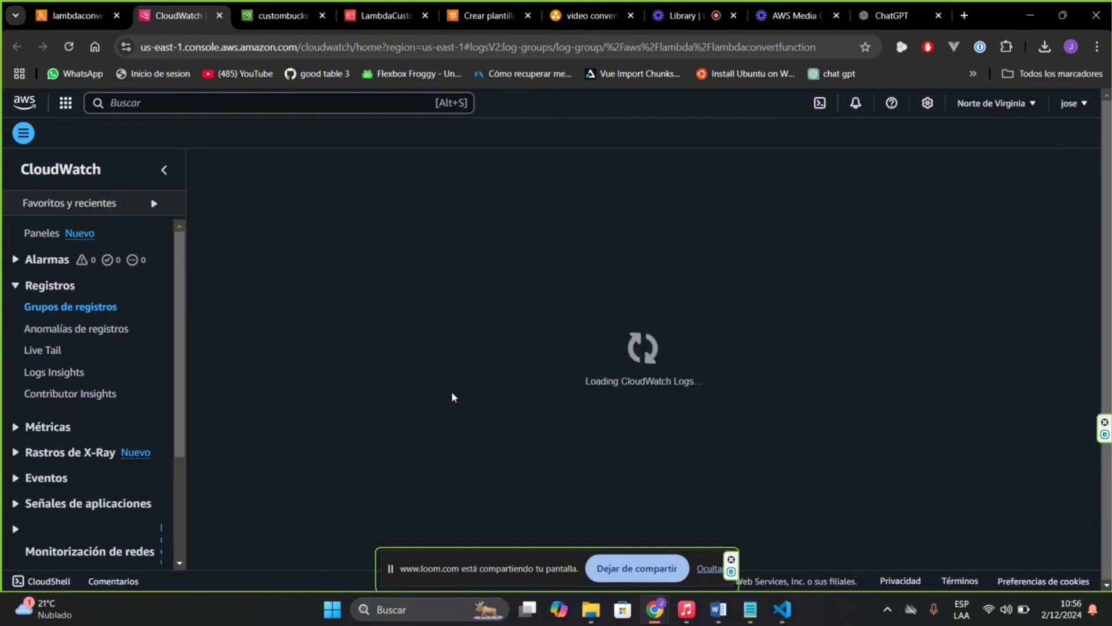
pyautogui.moveTo(463, 566); pyautogui.dragTo(717, 592)
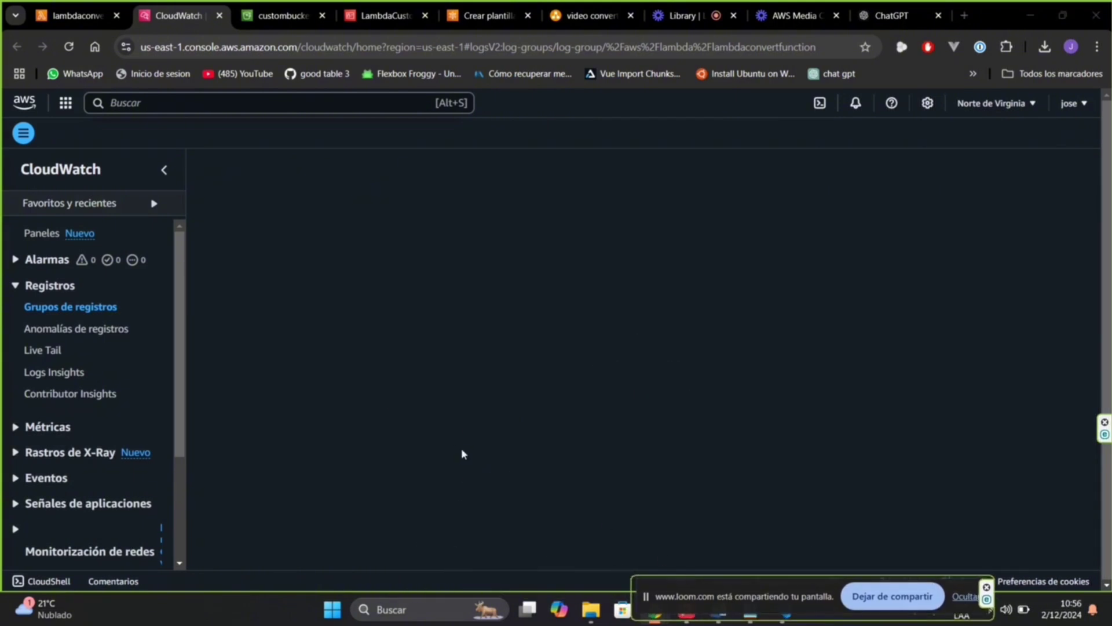
pyautogui.scroll(-3, 461, 453)
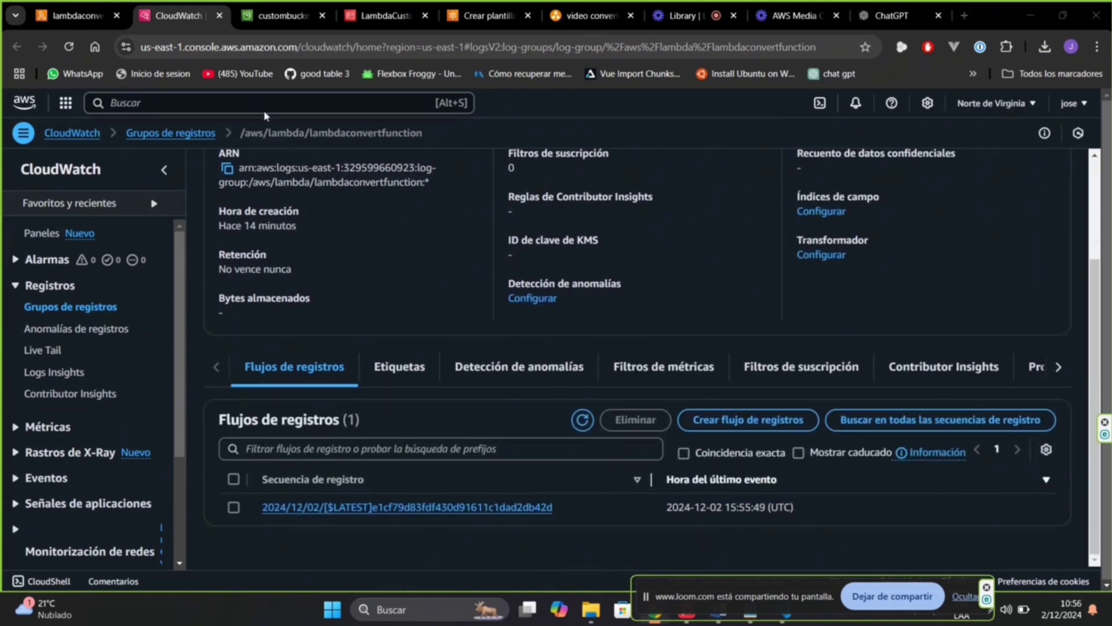
# Go back to lambdaconvertfunction and review its S3 trigger diagram and handler code again.
pyautogui.click(255, 16)
pyautogui.click(157, 7)
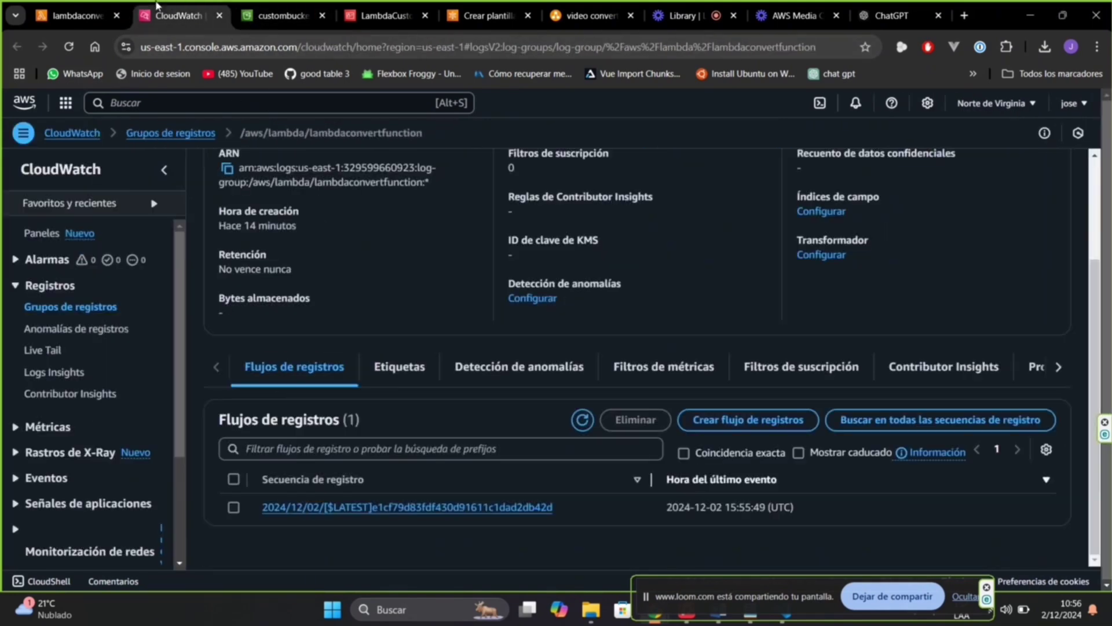
pyautogui.click(58, 13)
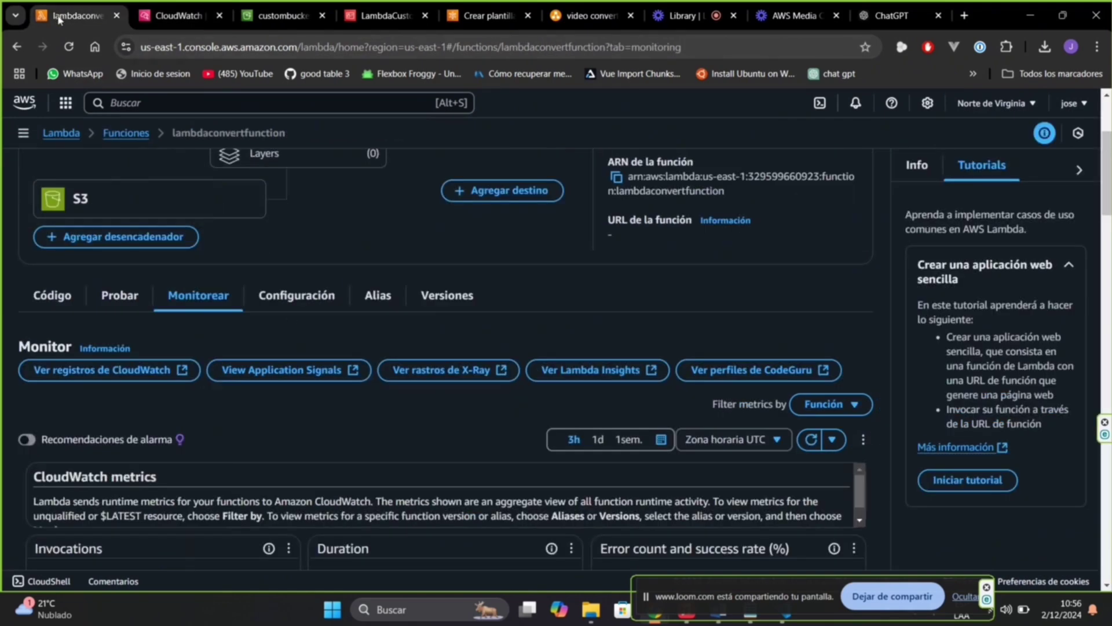
pyautogui.scroll(2, 223, 302)
pyautogui.scroll(1, 222, 303)
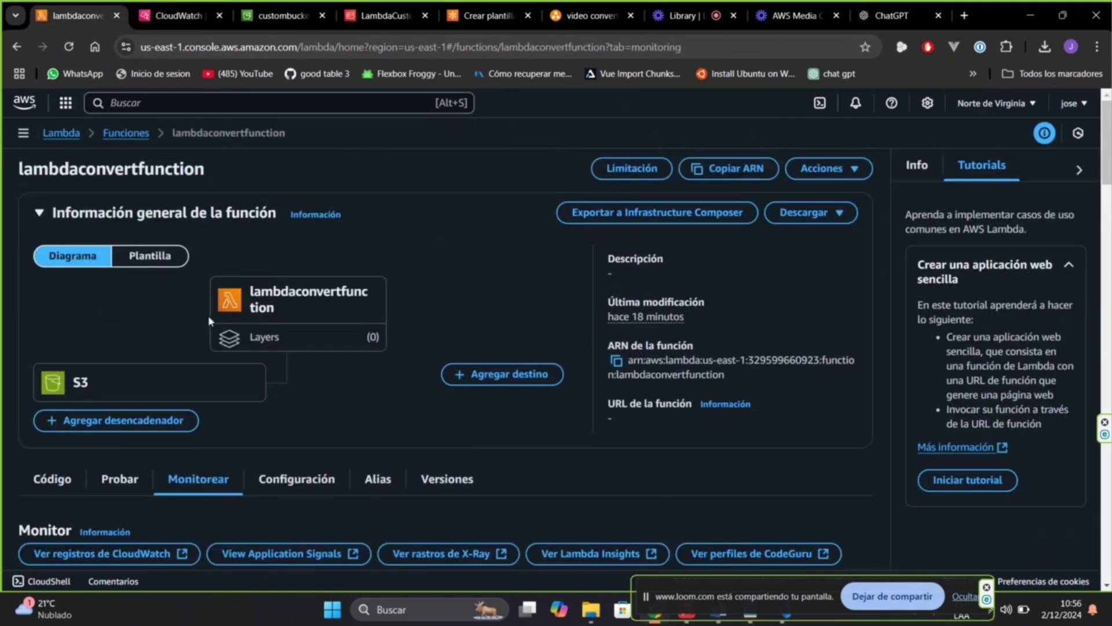
pyautogui.scroll(-5, 255, 413)
pyautogui.scroll(4, 185, 391)
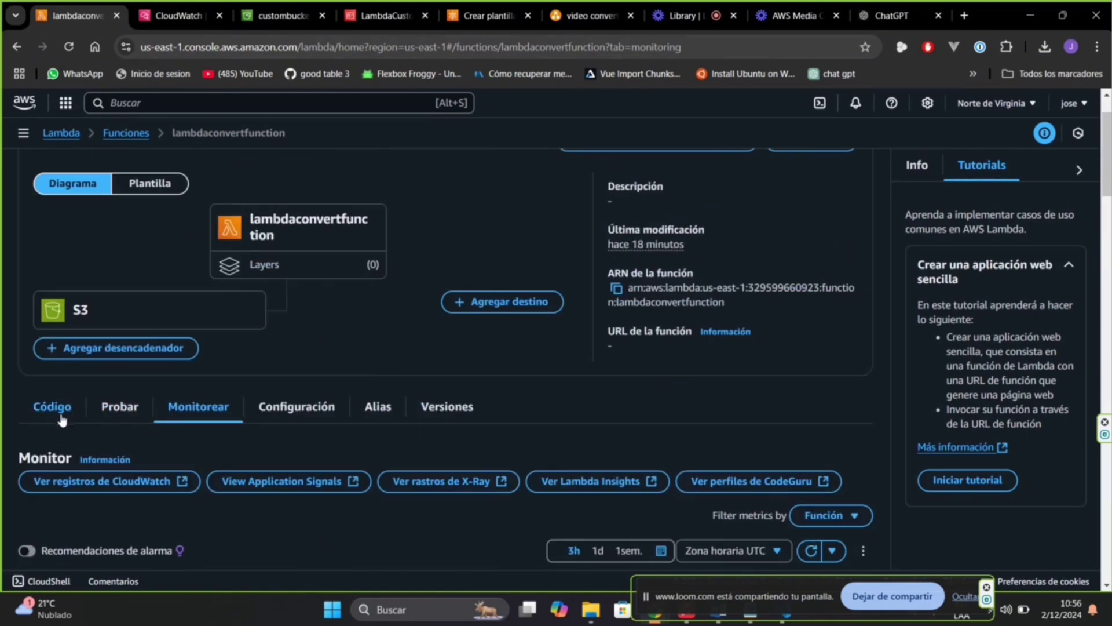
pyautogui.click(58, 411)
pyautogui.scroll(-3, 200, 433)
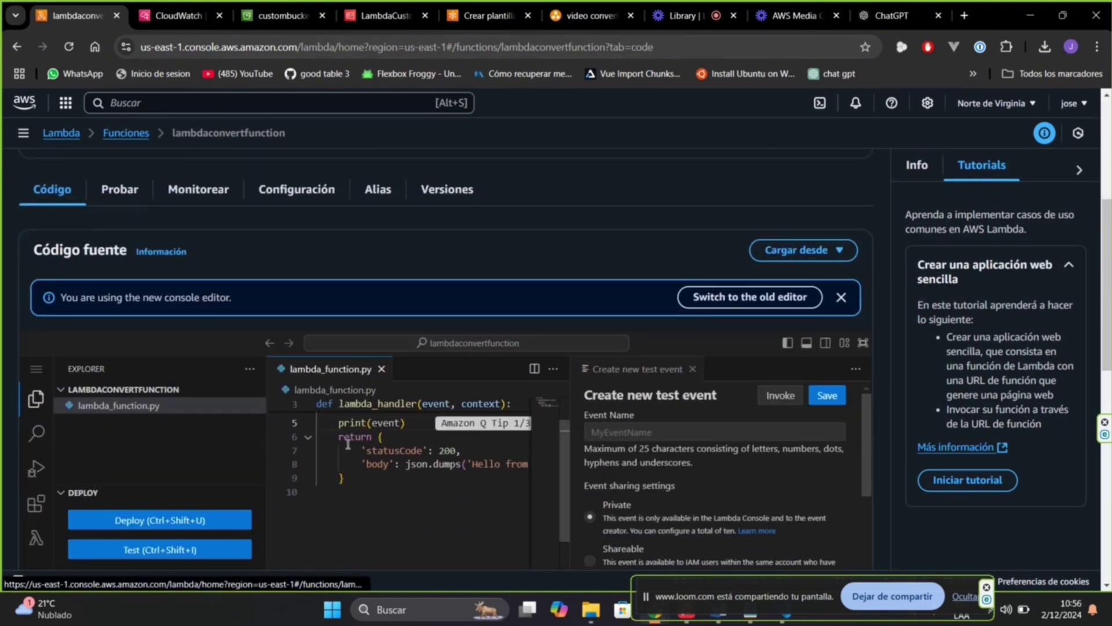
# Open the log stream in the function's CloudWatch log group and expand the entry containing the S3 Records event.
pyautogui.click(154, 17)
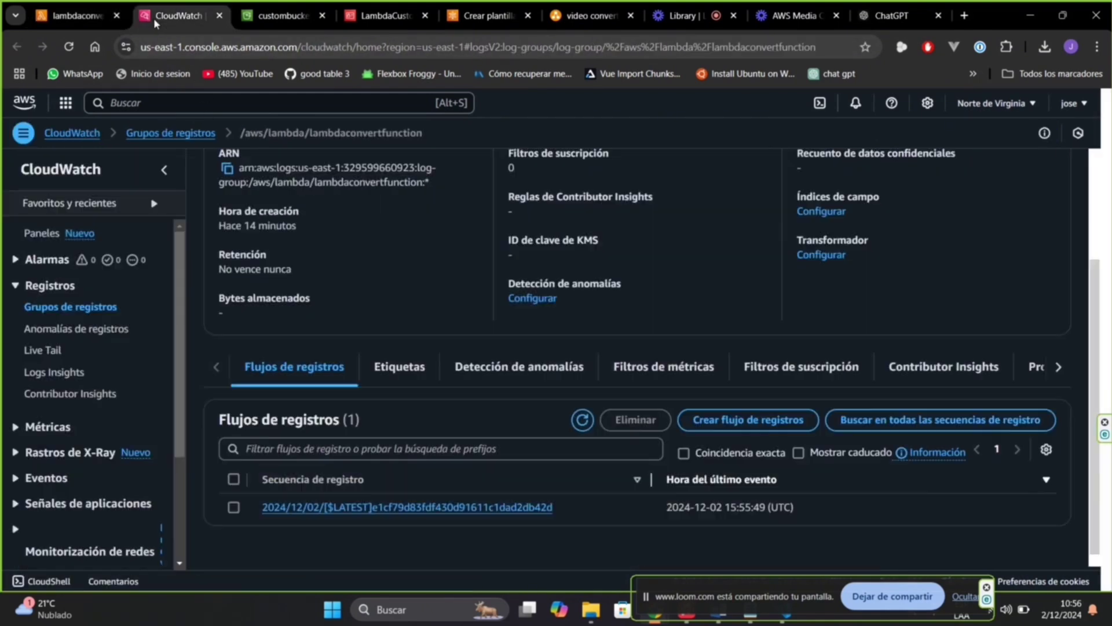
pyautogui.click(374, 507)
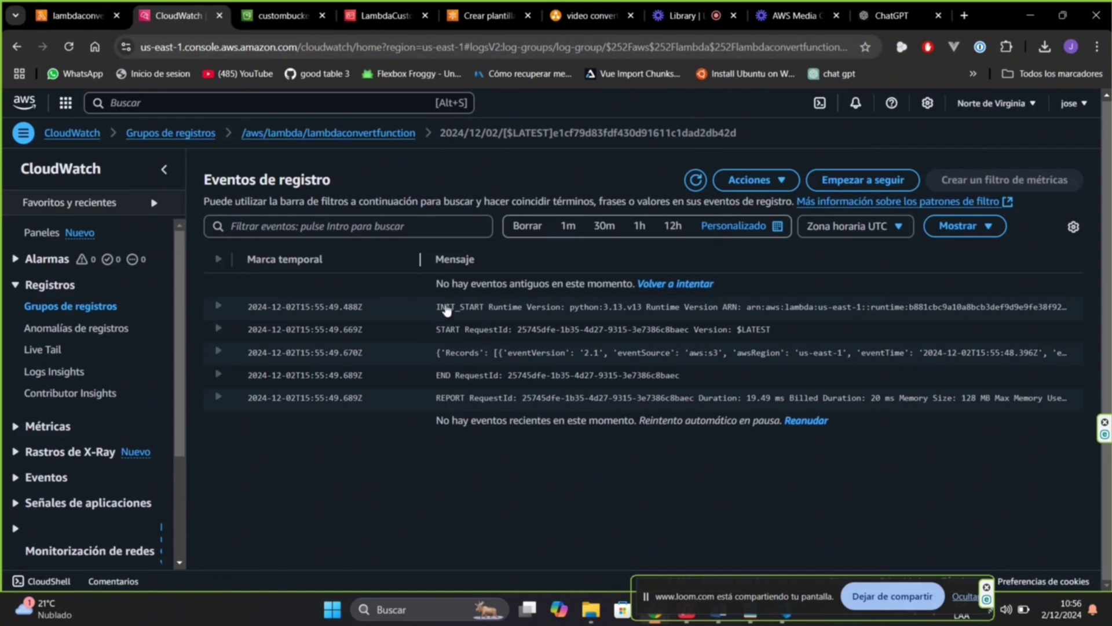
pyautogui.click(219, 353)
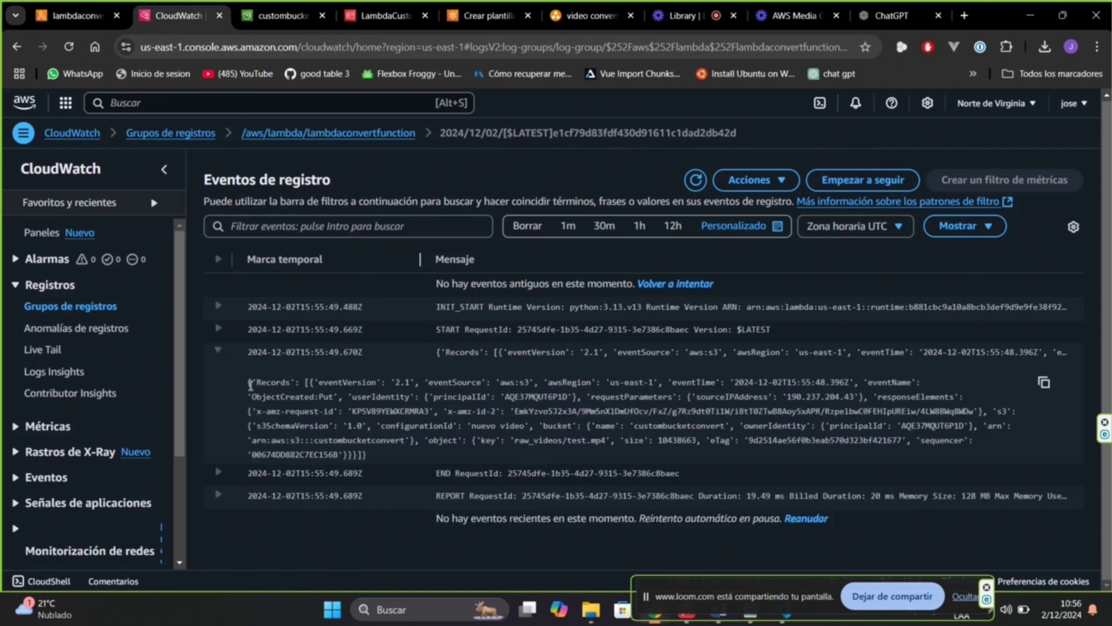
# Examine the full S3 event record in the expanded log message, keeping the END entry collapsed.
pyautogui.moveTo(253, 386); pyautogui.dragTo(371, 456)
pyautogui.click(350, 438)
pyautogui.moveTo(250, 385); pyautogui.dragTo(378, 449)
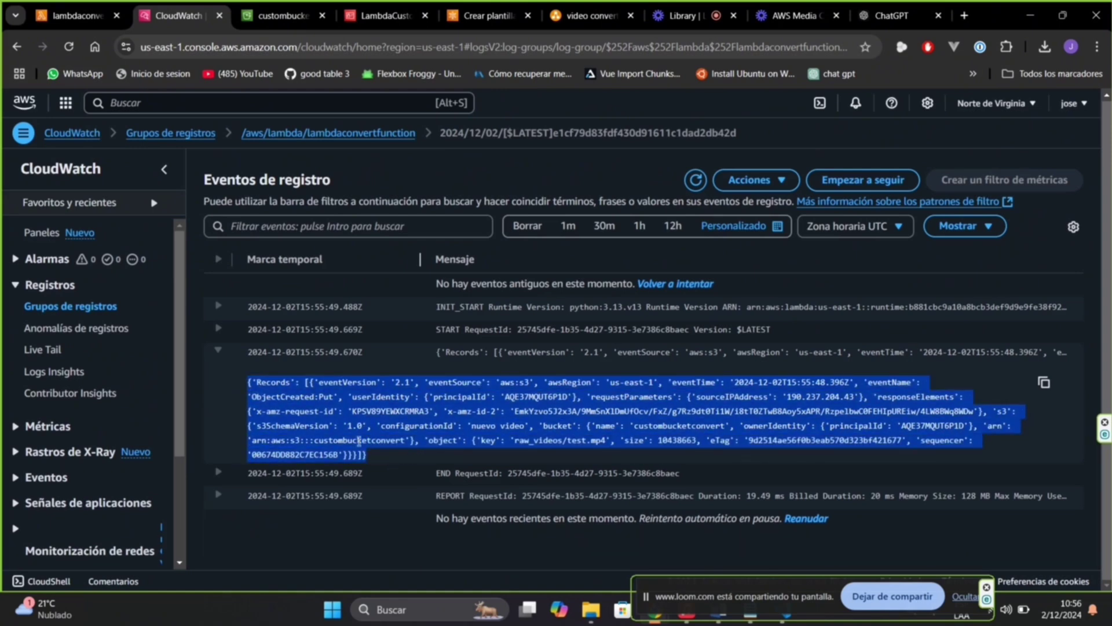
pyautogui.click(250, 386)
pyautogui.moveTo(245, 381); pyautogui.dragTo(367, 456)
pyautogui.click(375, 471)
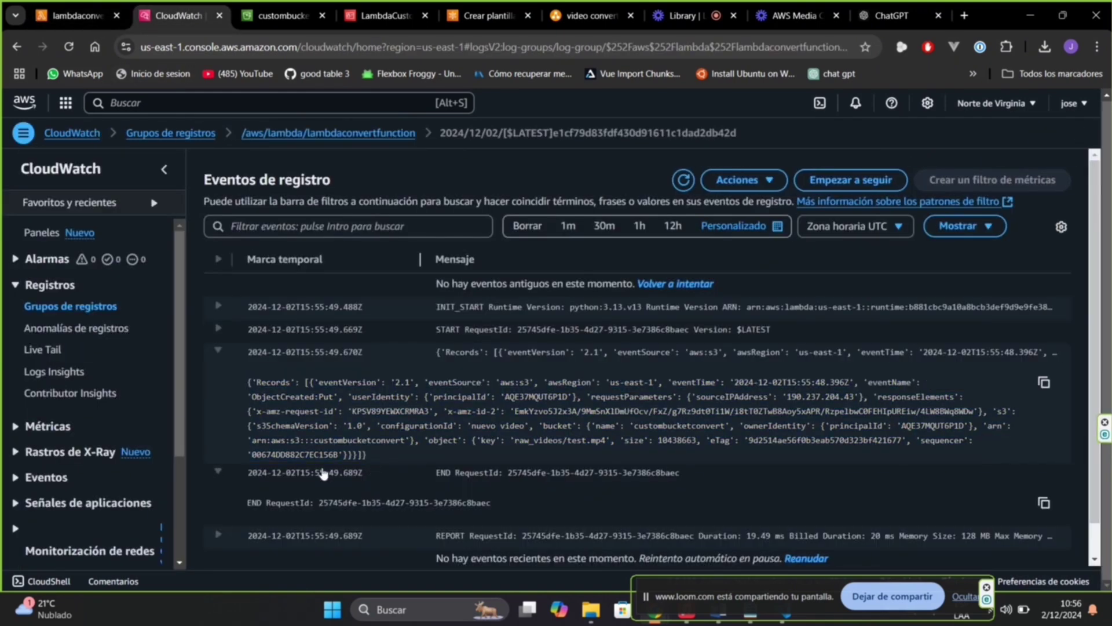
pyautogui.click(218, 471)
pyautogui.moveTo(242, 380); pyautogui.dragTo(376, 458)
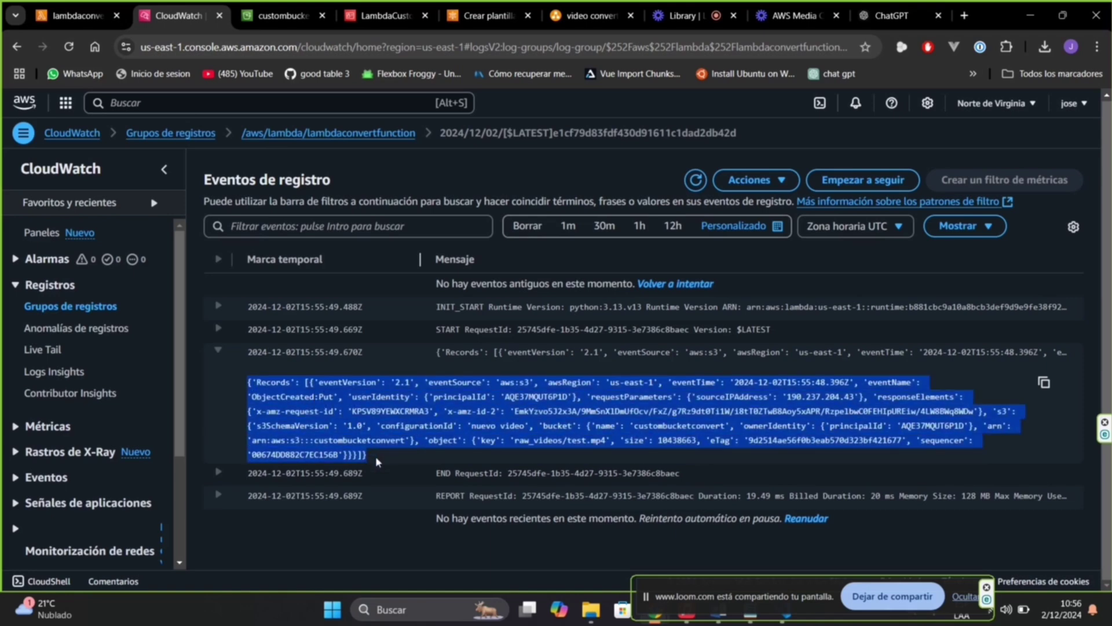
# Glance at the Lambda function's tab, return to the log events, and select the entire Records JSON text.
pyautogui.click(93, 21)
pyautogui.click(174, 17)
pyautogui.click(68, 17)
pyautogui.click(174, 16)
pyautogui.click(371, 457)
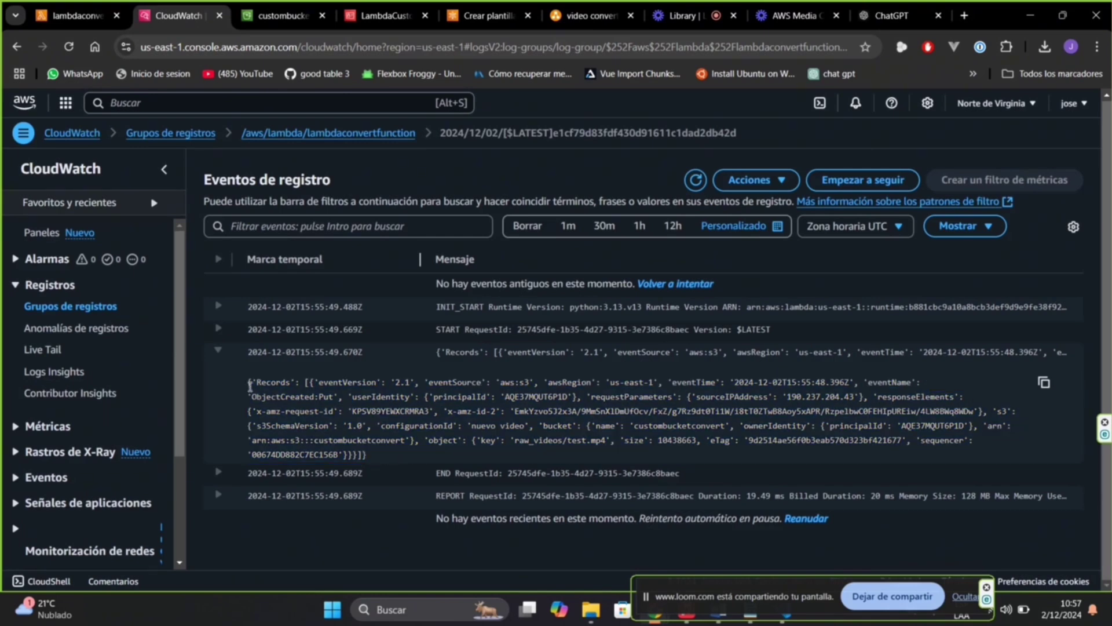
pyautogui.moveTo(249, 382); pyautogui.dragTo(376, 455)
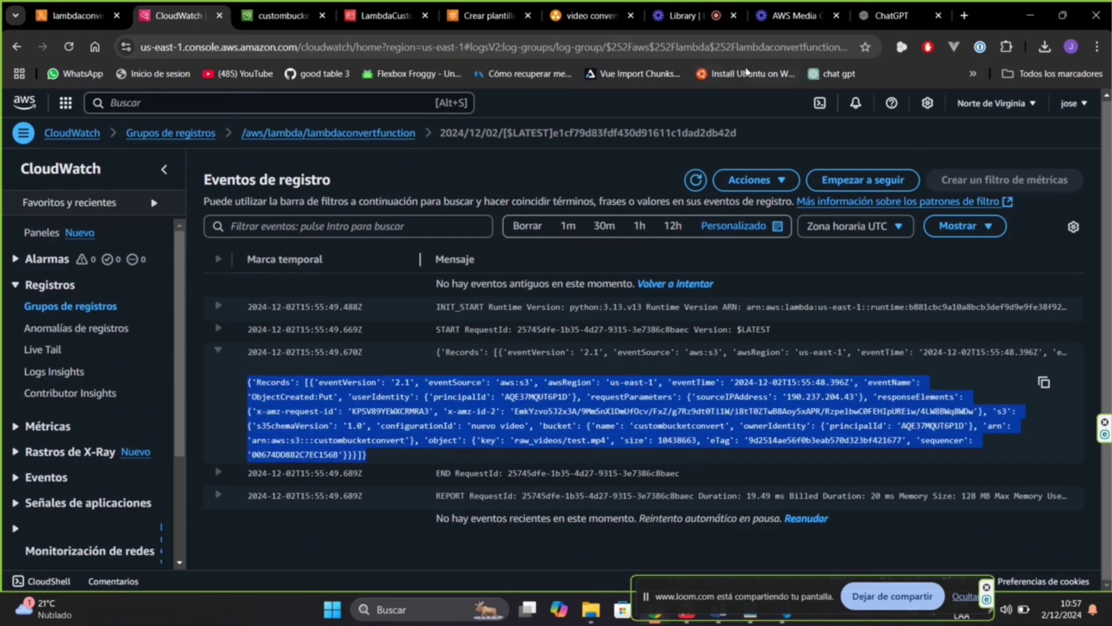
pyautogui.click(391, 451)
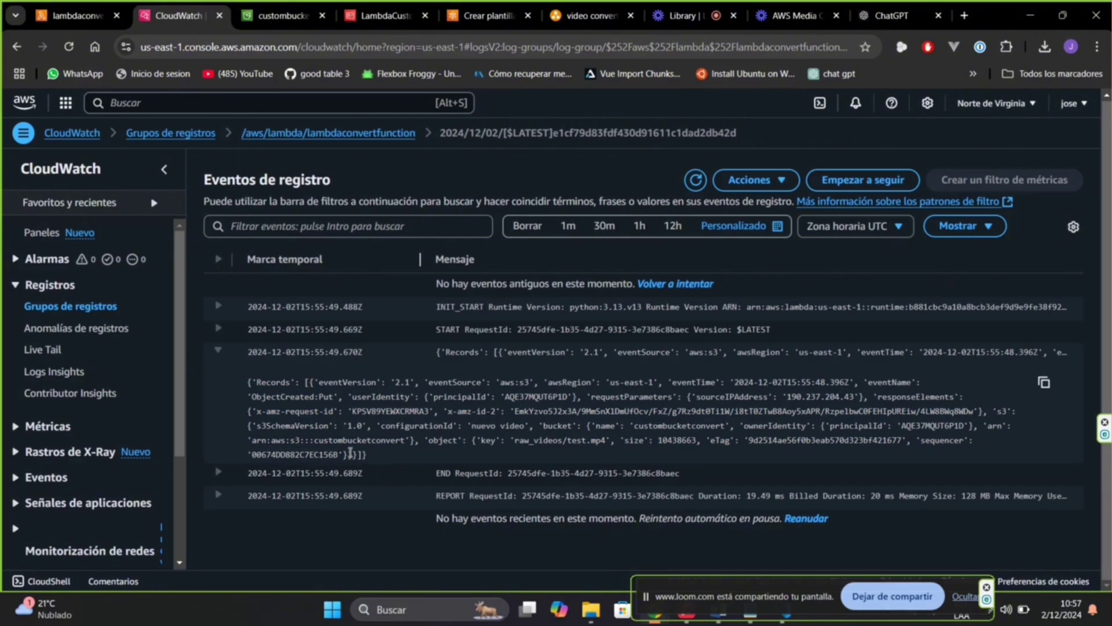
pyautogui.moveTo(249, 382); pyautogui.dragTo(374, 454)
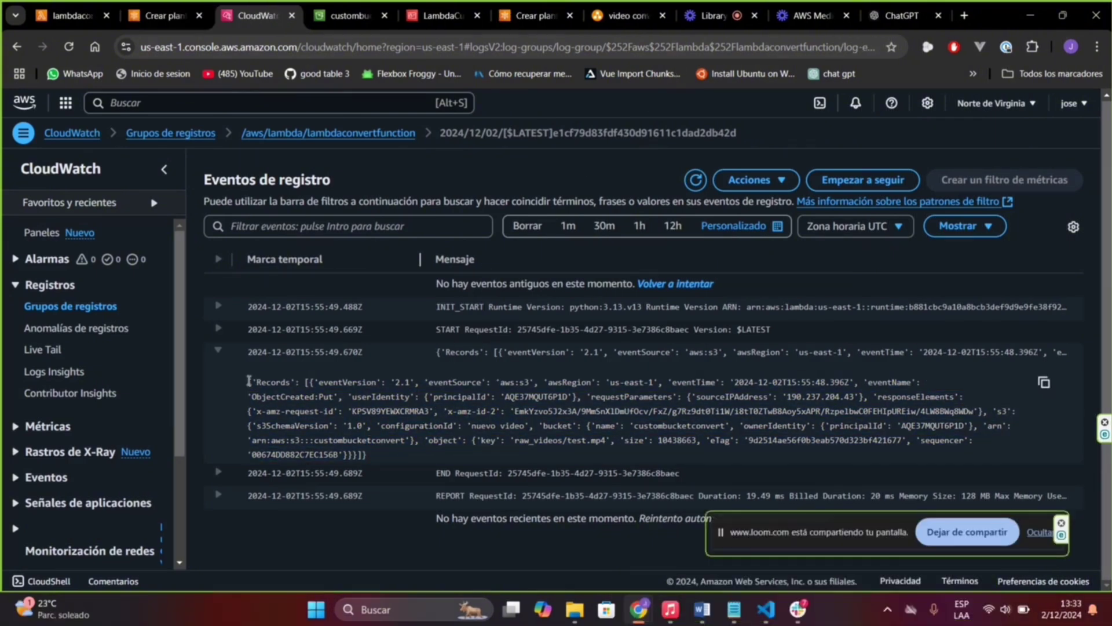
pyautogui.moveTo(248, 383); pyautogui.dragTo(780, 461)
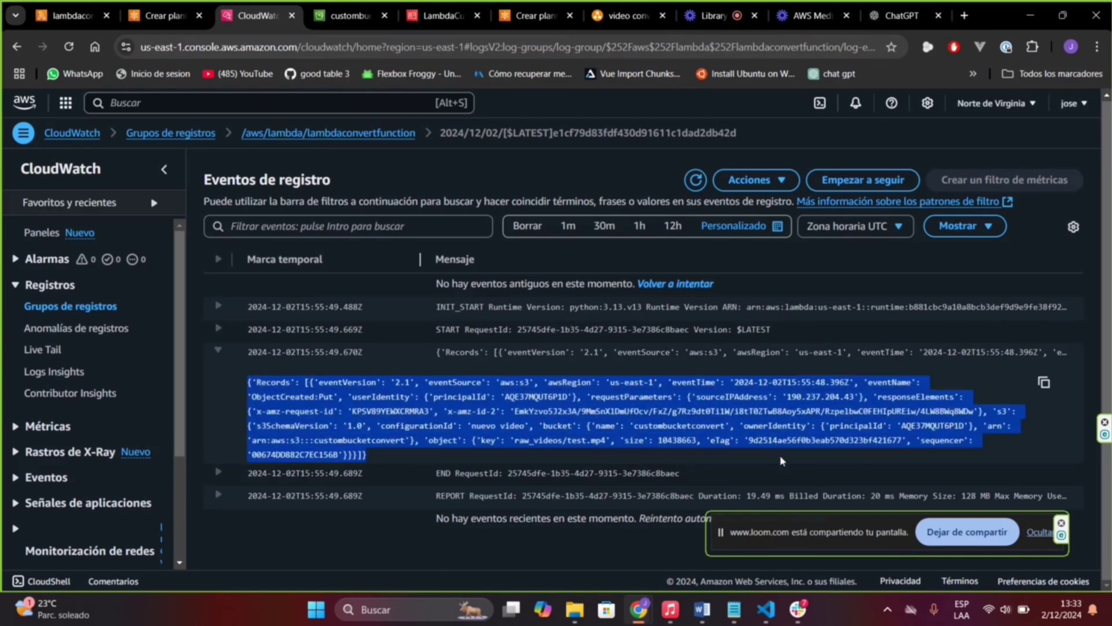
# Switch to Visual Studio Code and inspect the Records array in the formatted S3 event JSON.
pyautogui.click(763, 608)
pyautogui.press('Down')
pyautogui.press('Down')
pyautogui.press('Down')
pyautogui.press('Down')
pyautogui.press('Down')
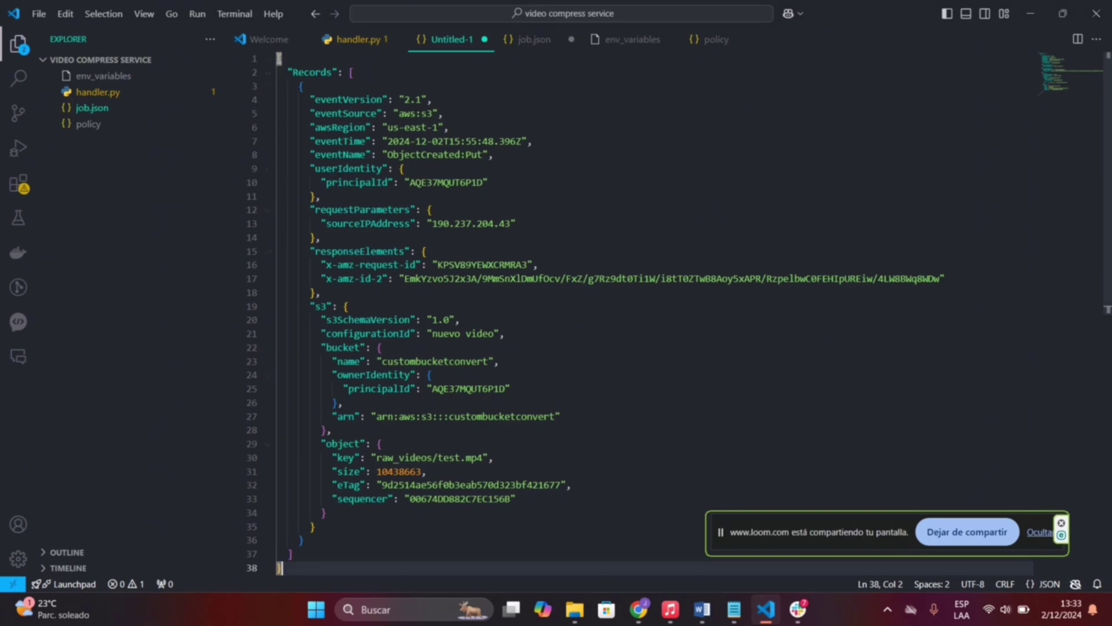
pyautogui.doubleClick(311, 73)
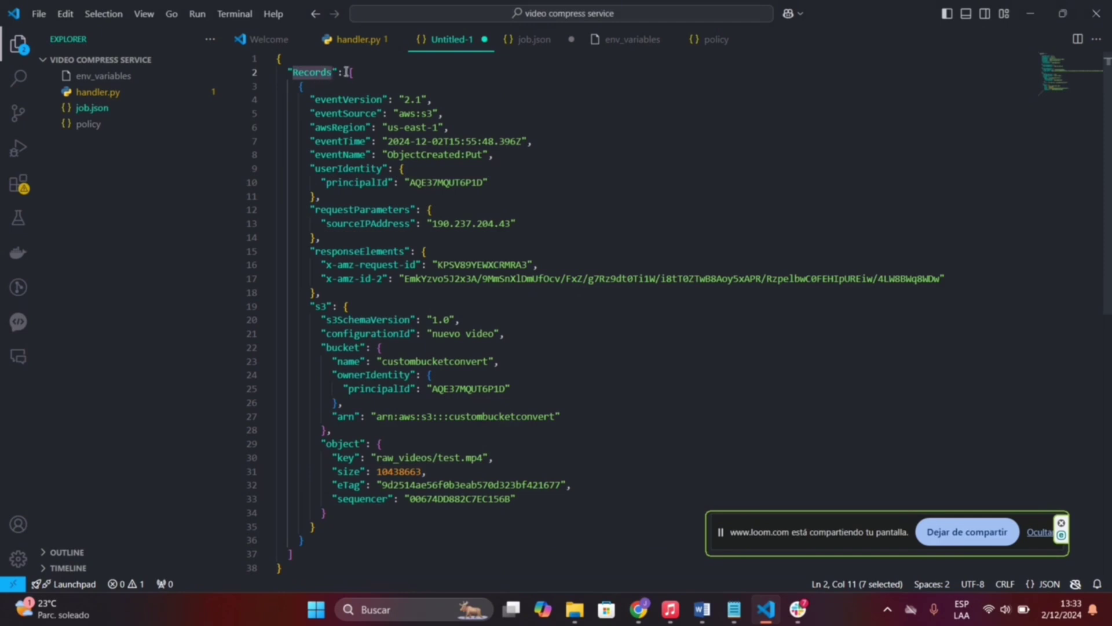
pyautogui.moveTo(346, 71); pyautogui.dragTo(373, 551)
pyautogui.click(372, 551)
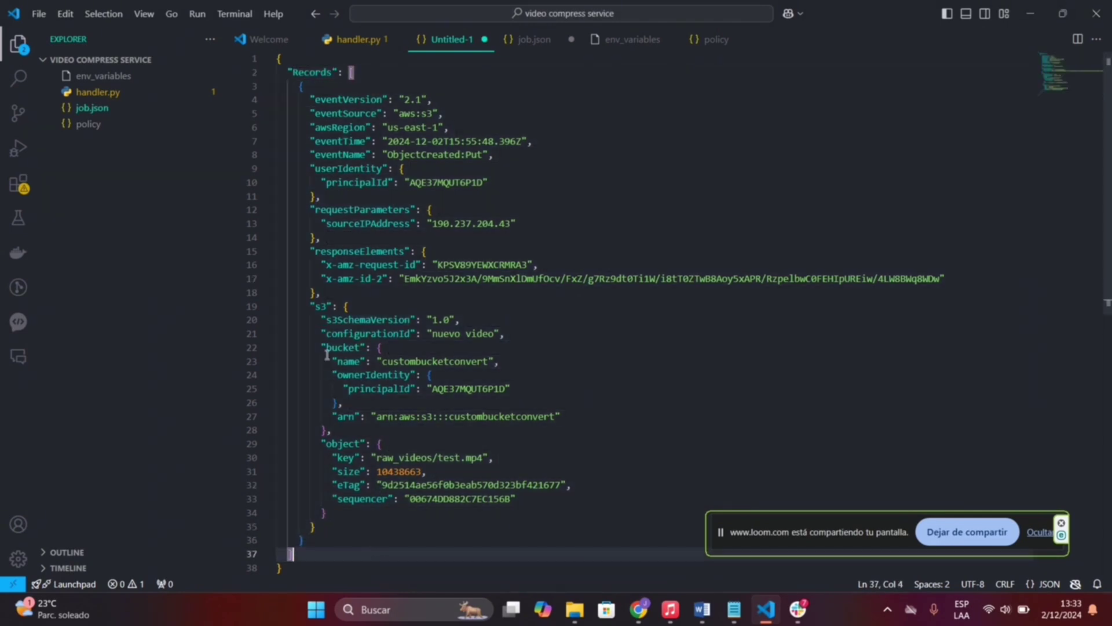
# Highlight the whole event object inside the Records array to examine its extent.
pyautogui.moveTo(306, 87); pyautogui.dragTo(361, 543)
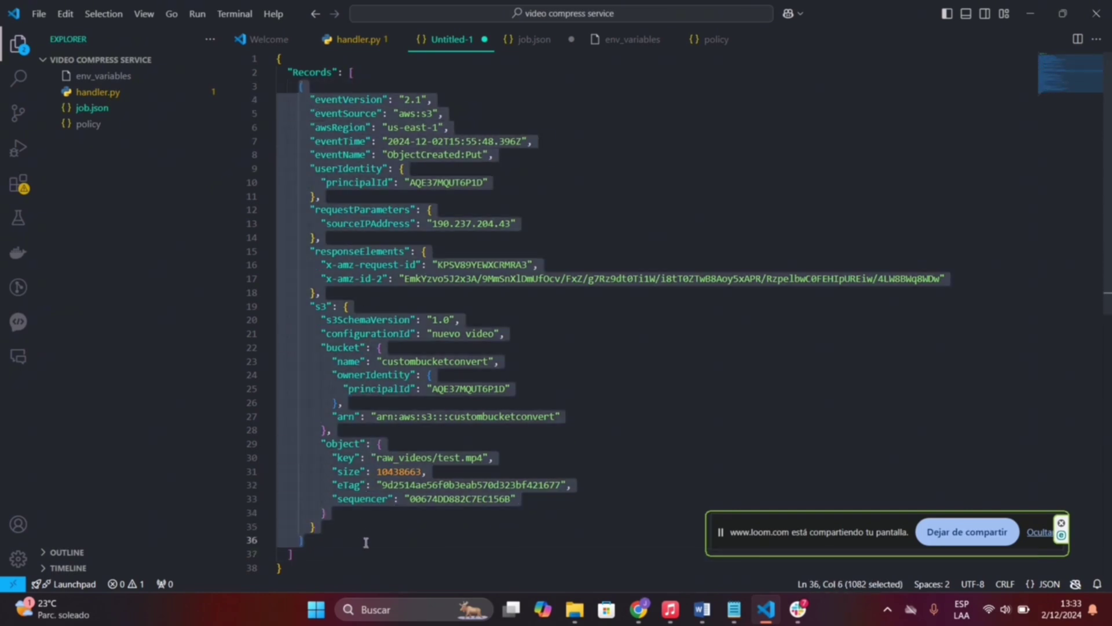
pyautogui.click(366, 543)
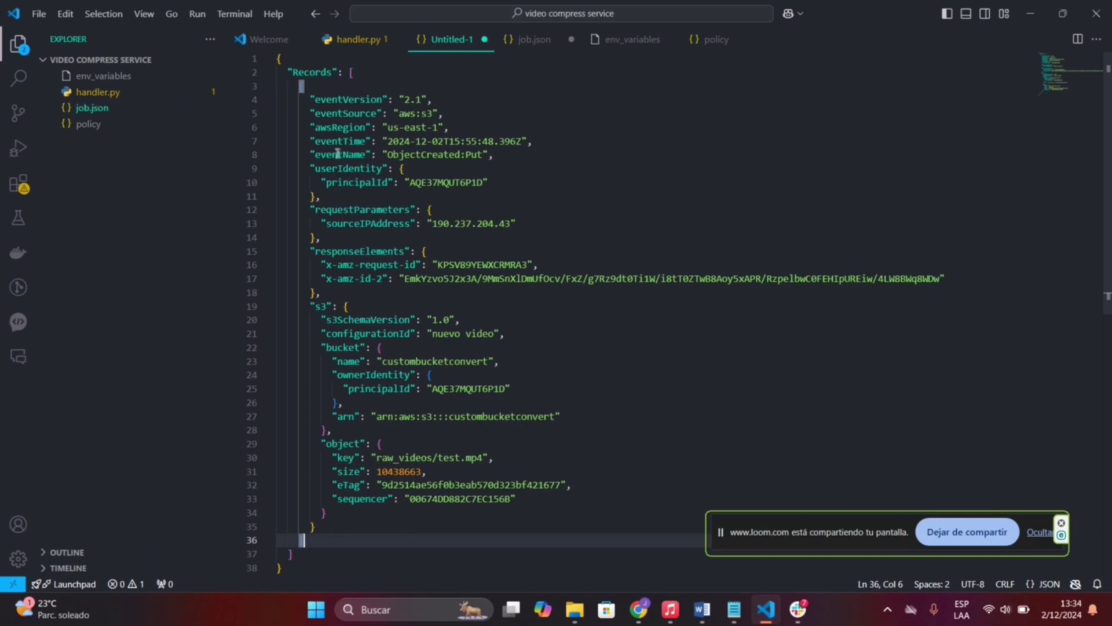
pyautogui.moveTo(300, 86); pyautogui.dragTo(377, 536)
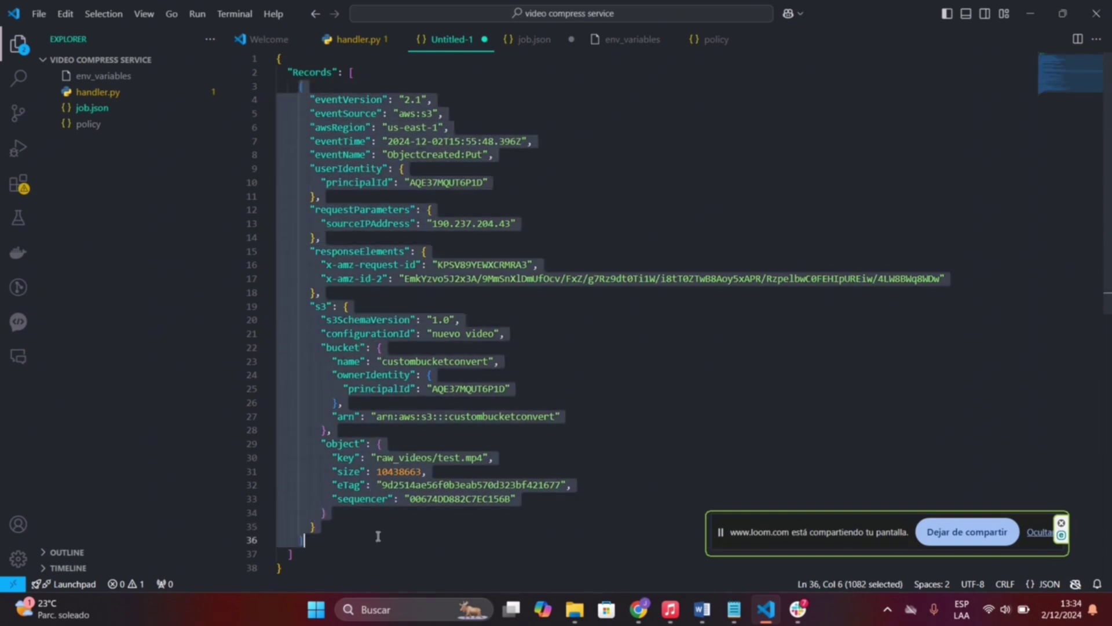
pyautogui.click(378, 536)
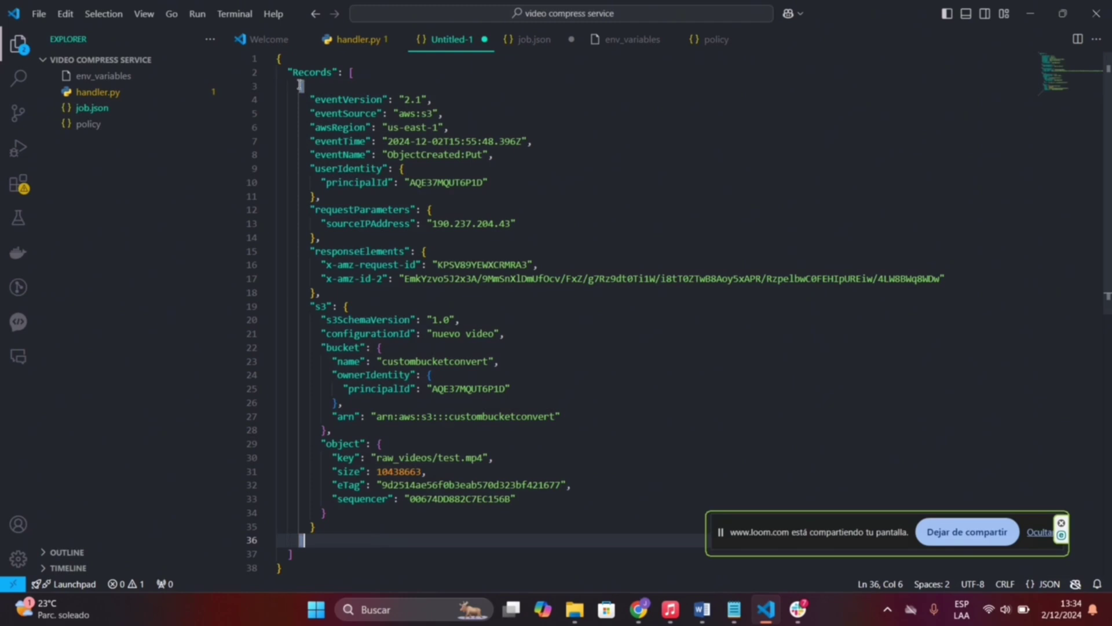
pyautogui.press('Up')
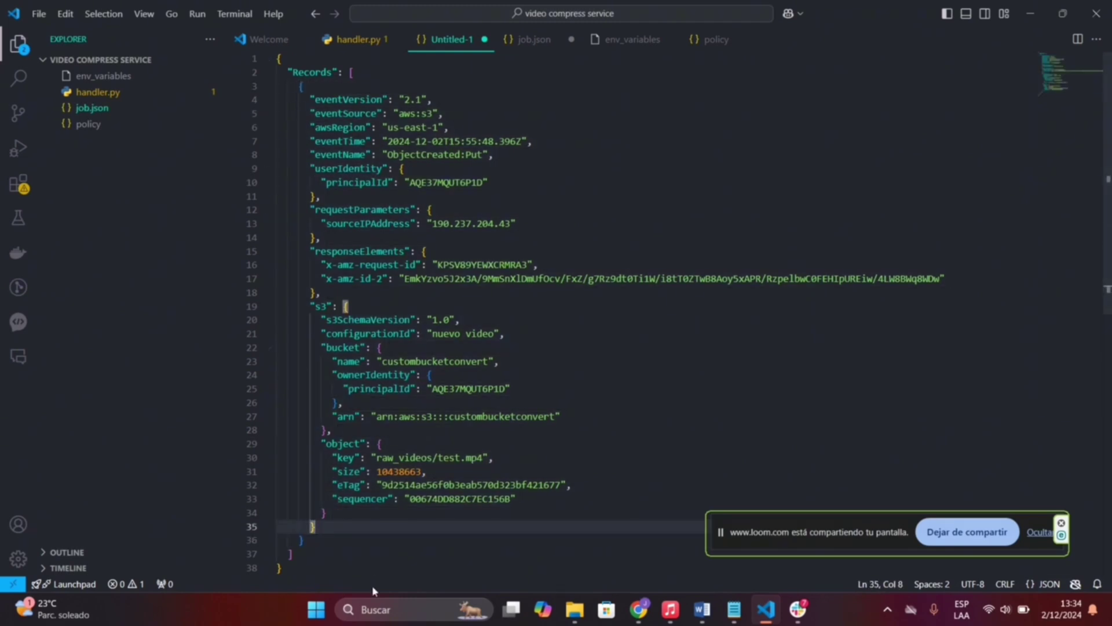
pyautogui.moveTo(299, 87); pyautogui.dragTo(341, 539)
pyautogui.click(341, 538)
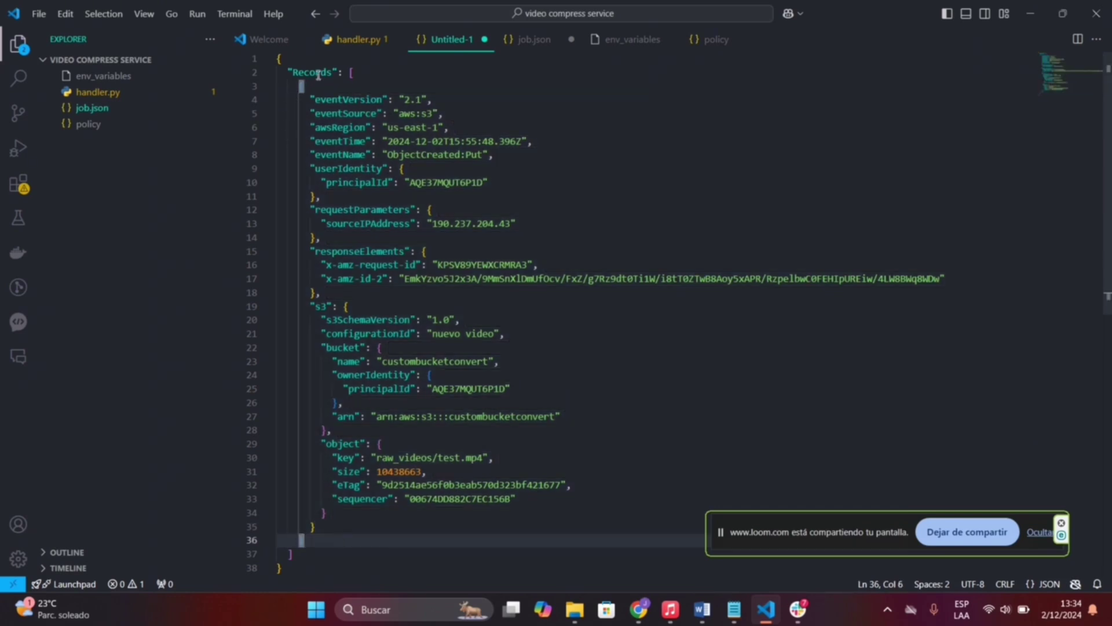
# Bring up the MediaConvert job templates page in Chrome and look back and forth between it and the event JSON.
pyautogui.hotkey('alt', 'Tab')
pyautogui.hotkey('alt', 'Tab')
pyautogui.hotkey('alt', 'Tab')
pyautogui.click(148, 16)
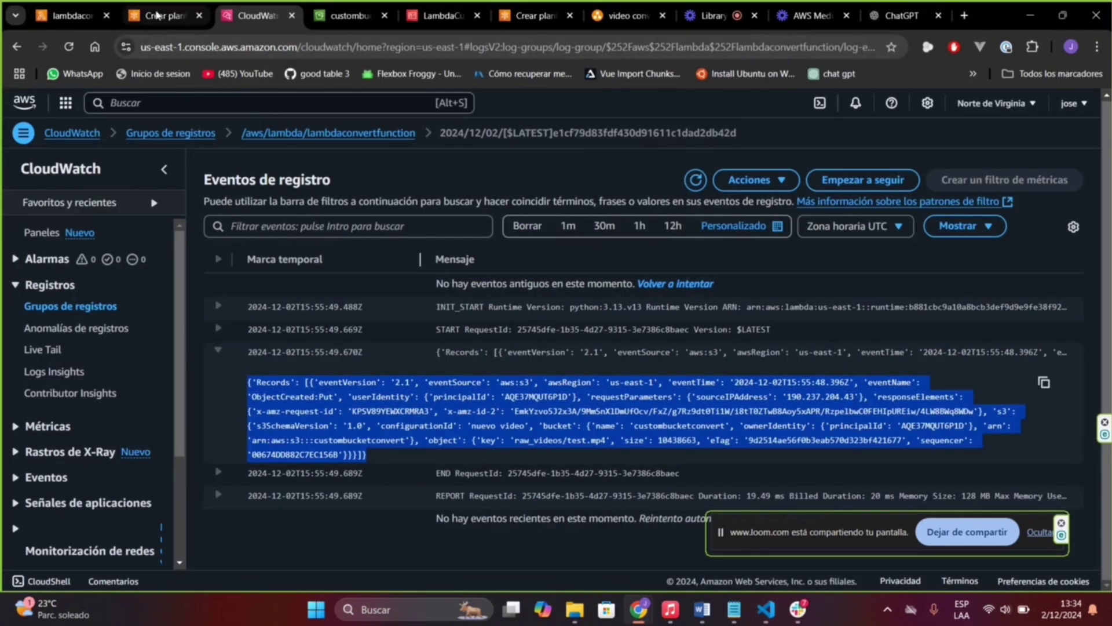
pyautogui.hotkey('alt', 'Tab')
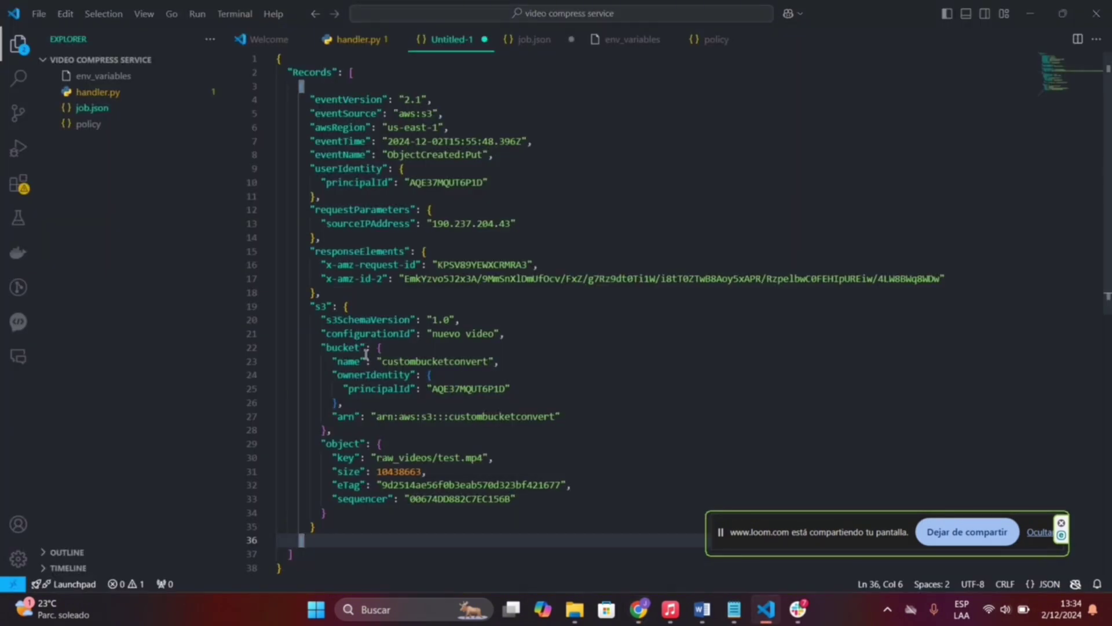
pyautogui.hotkey('alt', 'Tab')
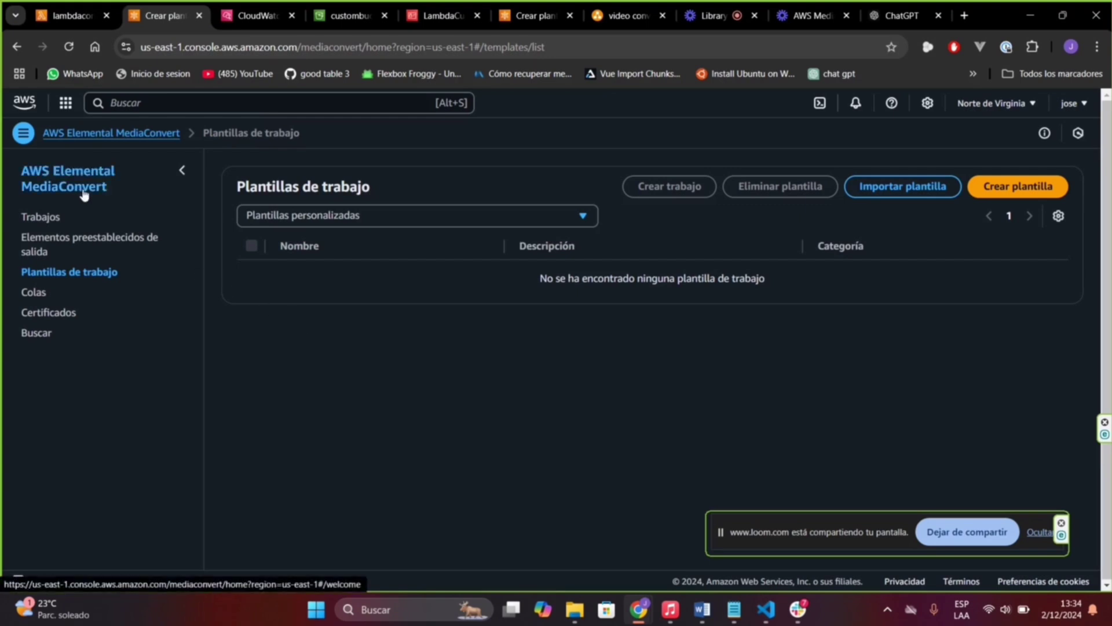
pyautogui.hotkey('alt', 'Tab')
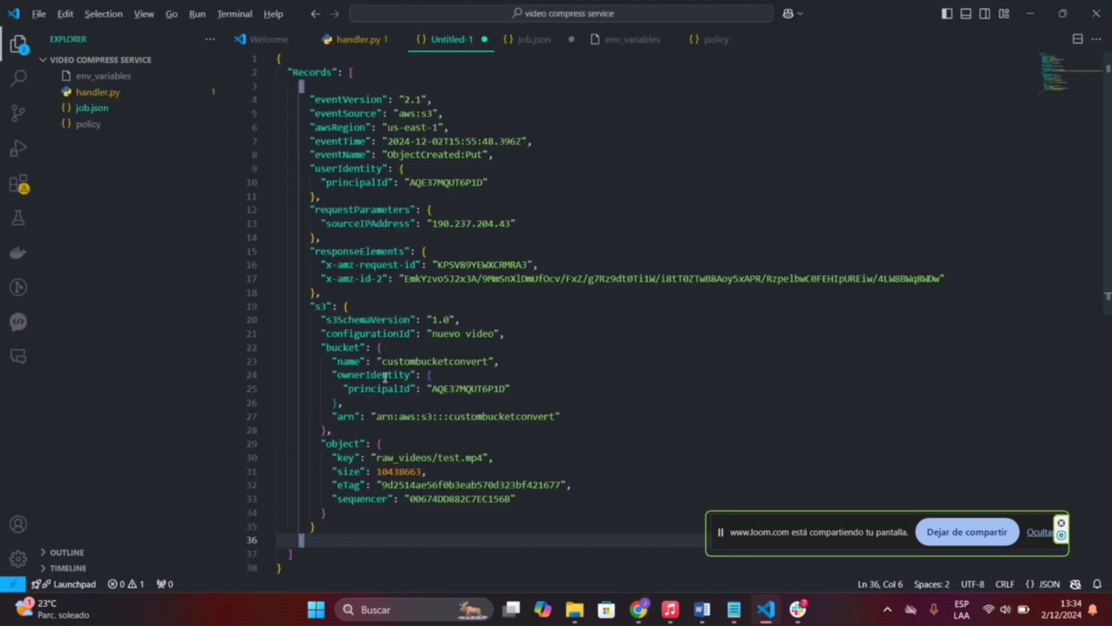
pyautogui.hotkey('alt', 'Tab')
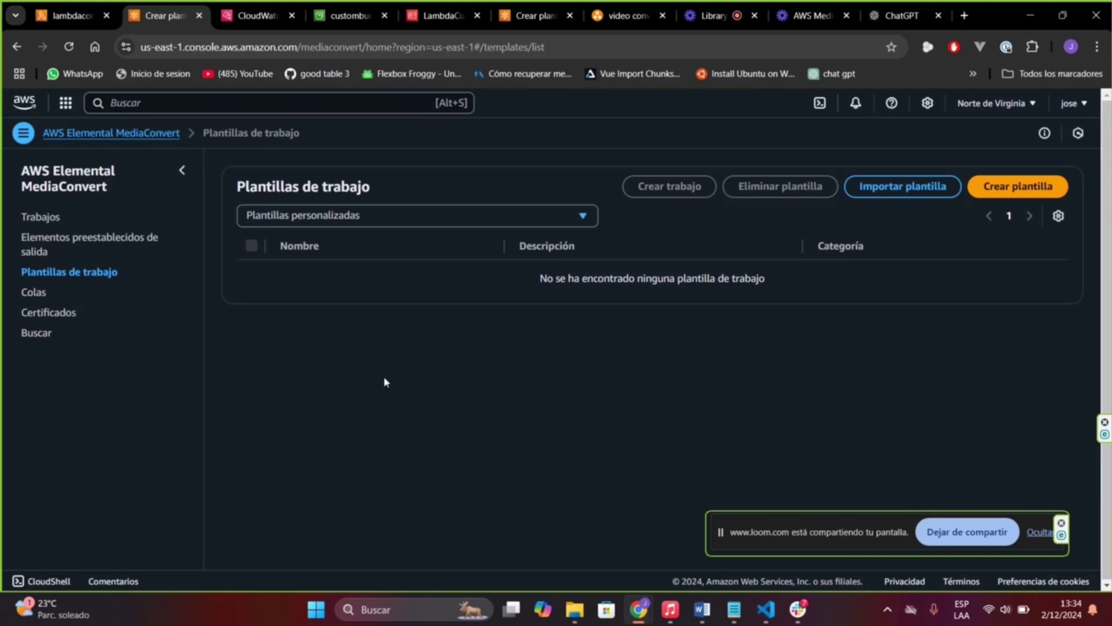
pyautogui.hotkey('alt', 'Tab')
pyautogui.hotkey('alt', 'Tab')
pyautogui.hotkey('alt', 'Tab')
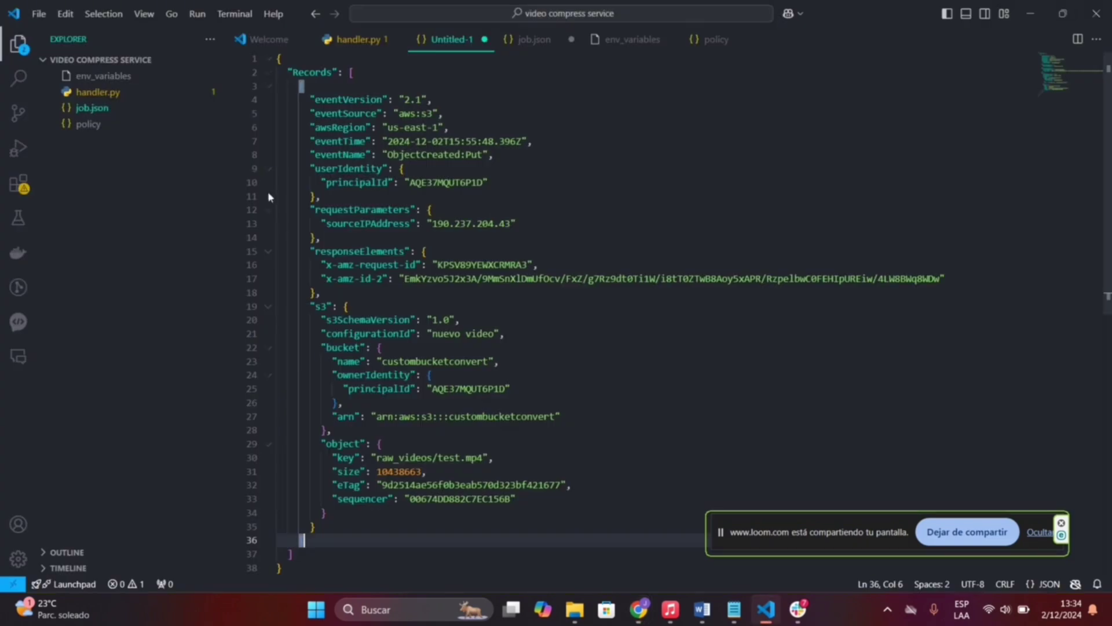
# Open job.json in the editor, and look through the list of existing jobs in MediaConvert.
pyautogui.click(539, 42)
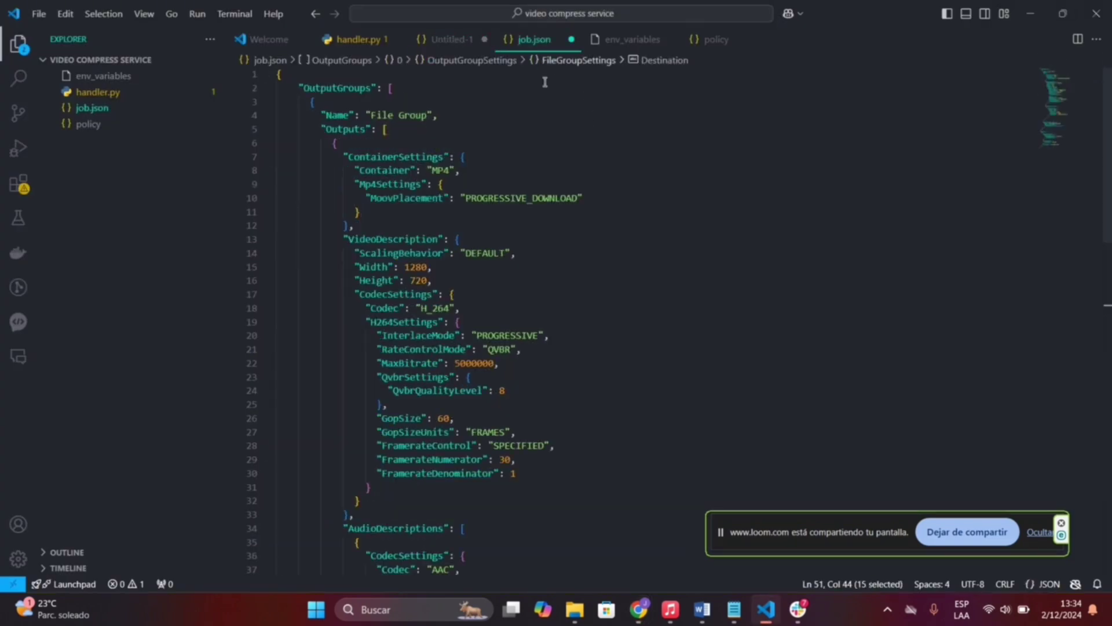
pyautogui.hotkey('alt', 'Tab')
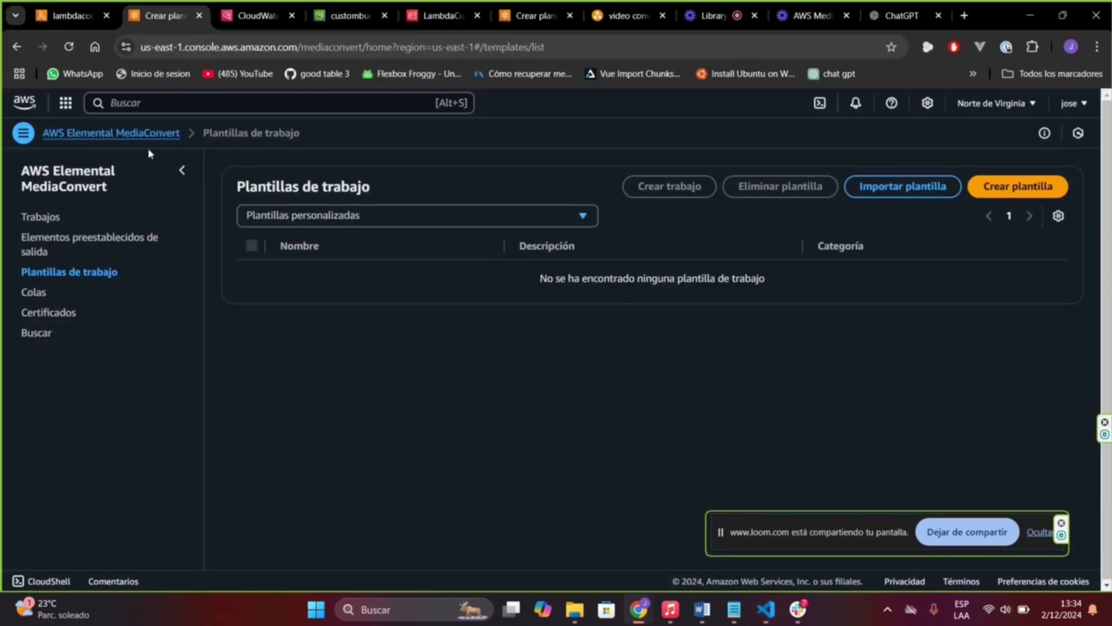
pyautogui.click(56, 221)
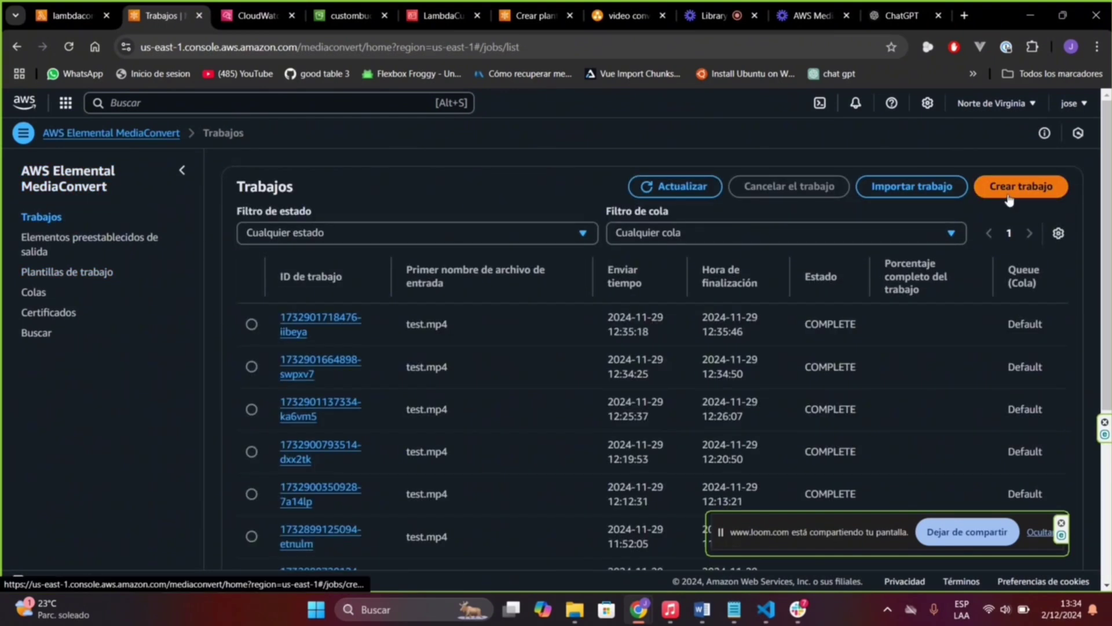
pyautogui.scroll(-4, 386, 363)
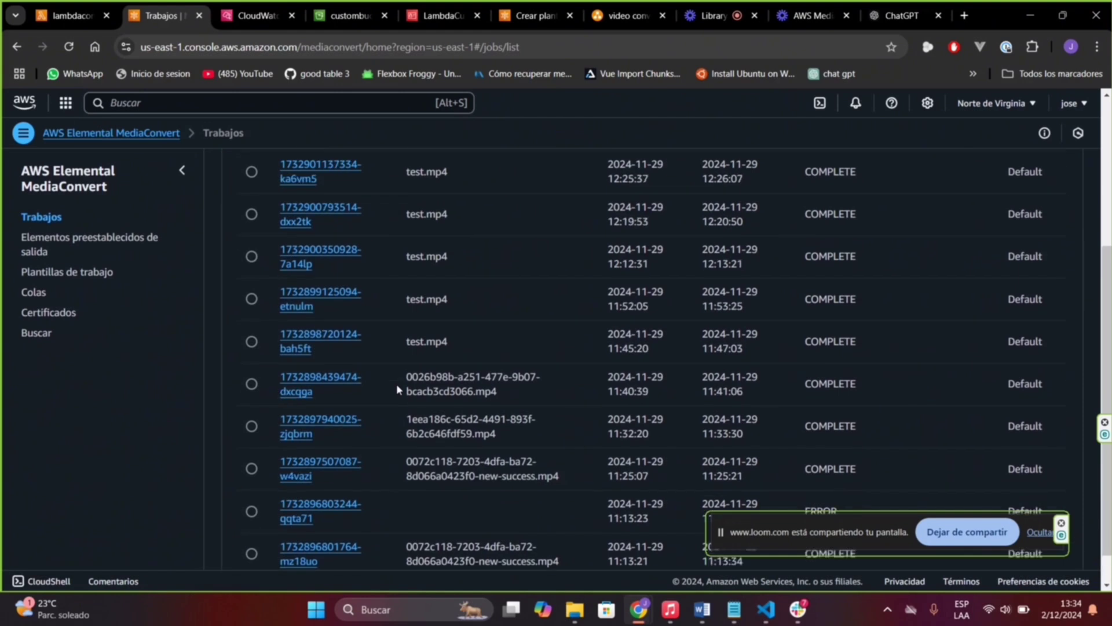
pyautogui.scroll(4, 396, 383)
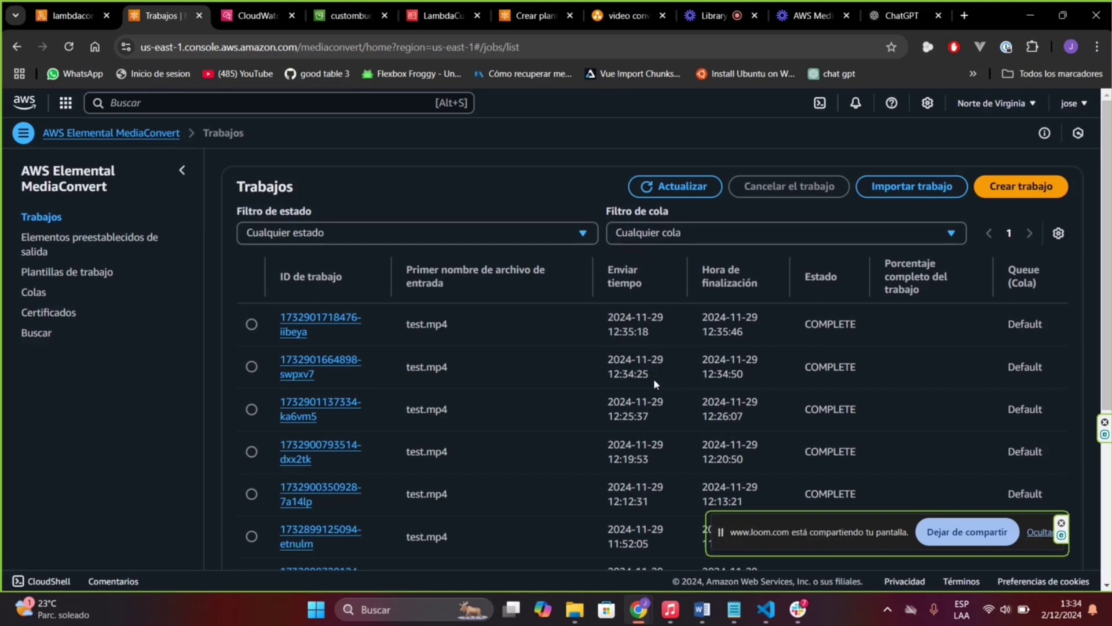
# Open the MediaConvert job templates page and examine job.json's output, codec and S3 placeholder settings in Visual Studio Code.
pyautogui.click(94, 273)
pyautogui.hotkey('alt', 'Tab')
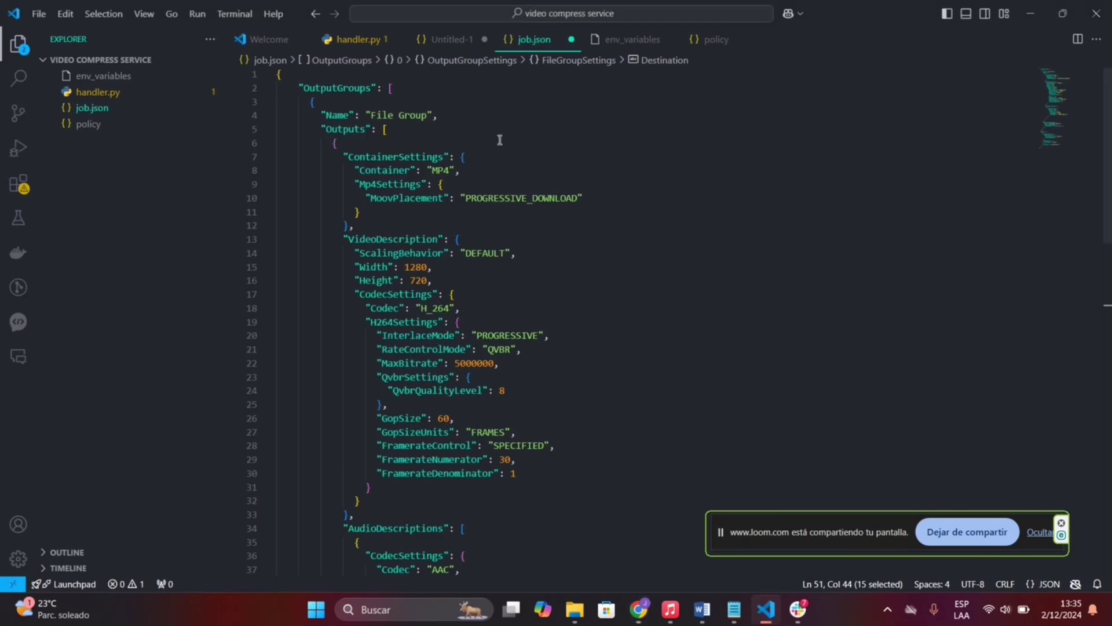
pyautogui.scroll(-10, 325, 191)
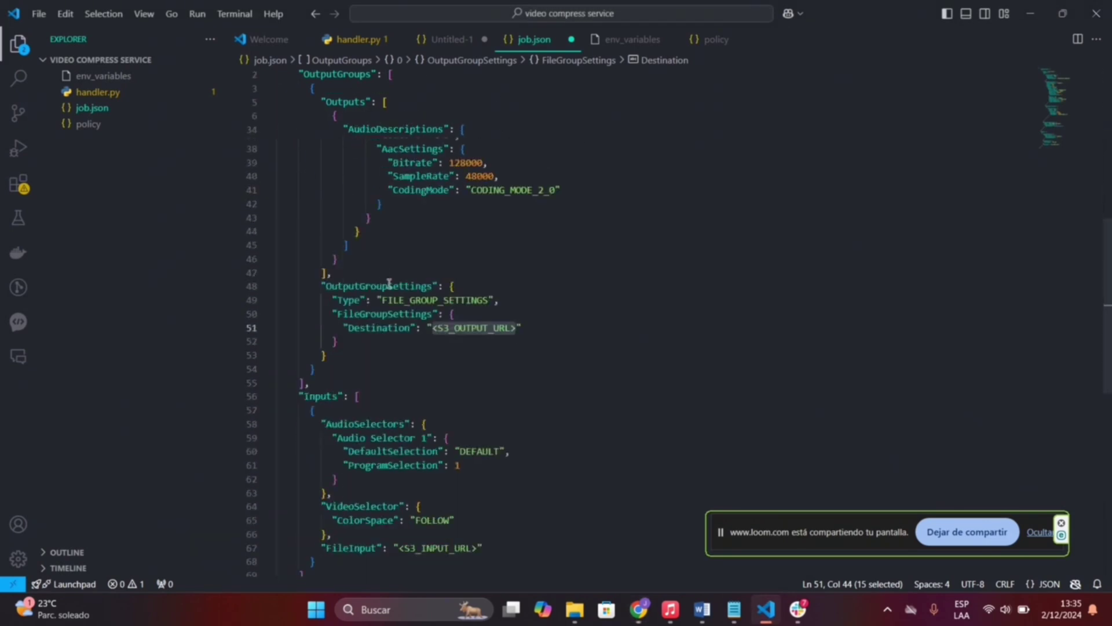
pyautogui.scroll(4, 410, 308)
pyautogui.click(386, 296)
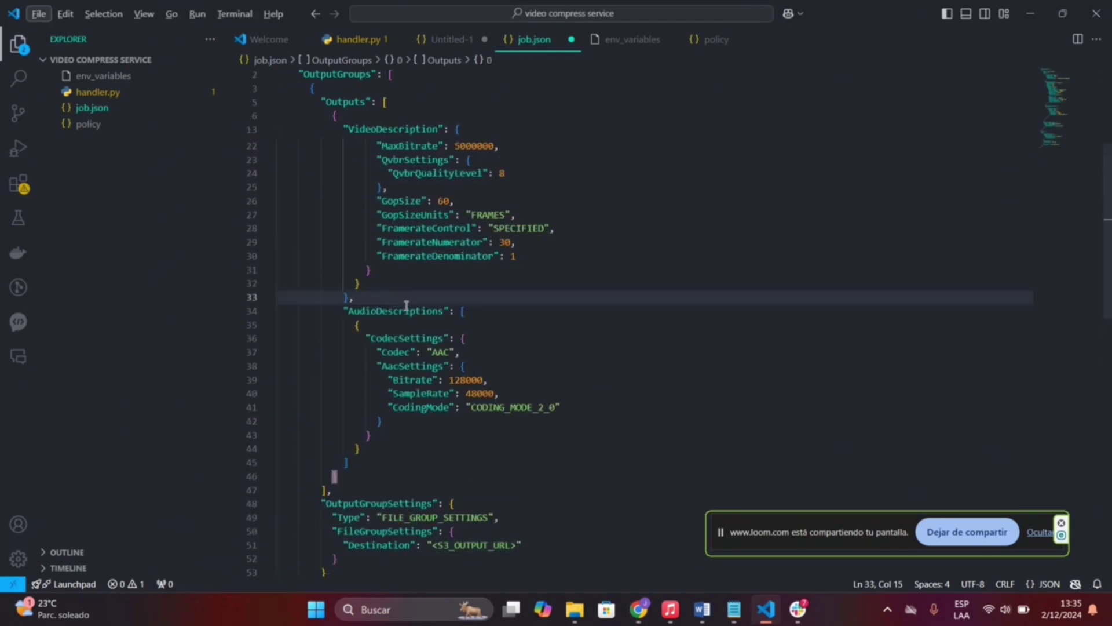
pyautogui.scroll(5, 437, 316)
pyautogui.hotkey('alt', 'Tab')
pyautogui.hotkey('alt', 'Tab')
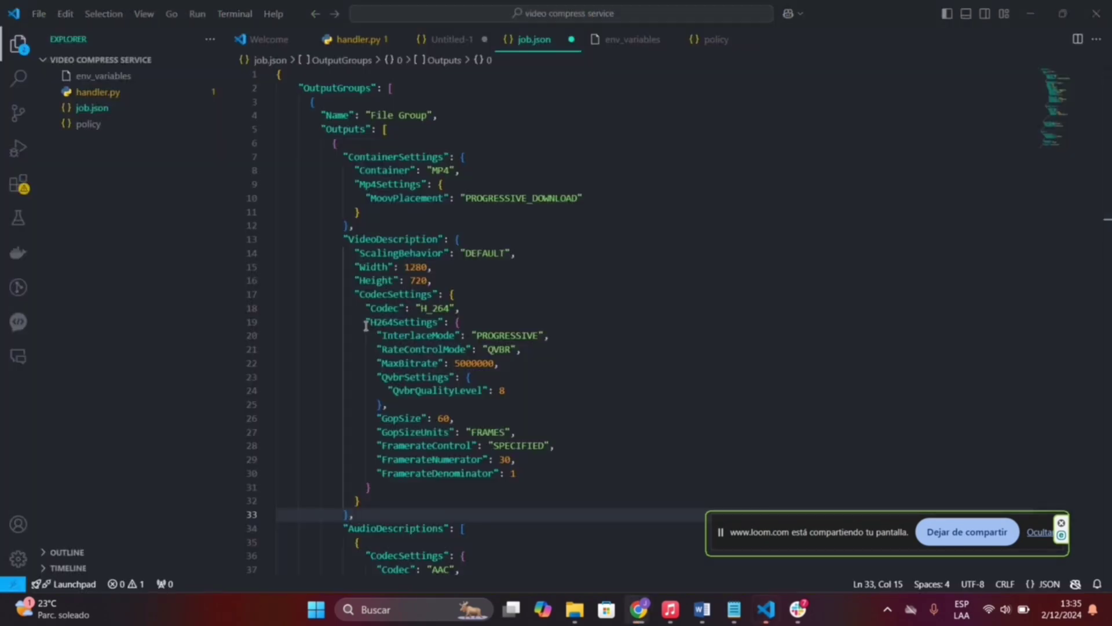
pyautogui.scroll(-3, 373, 326)
pyautogui.hotkey('alt', 'Tab')
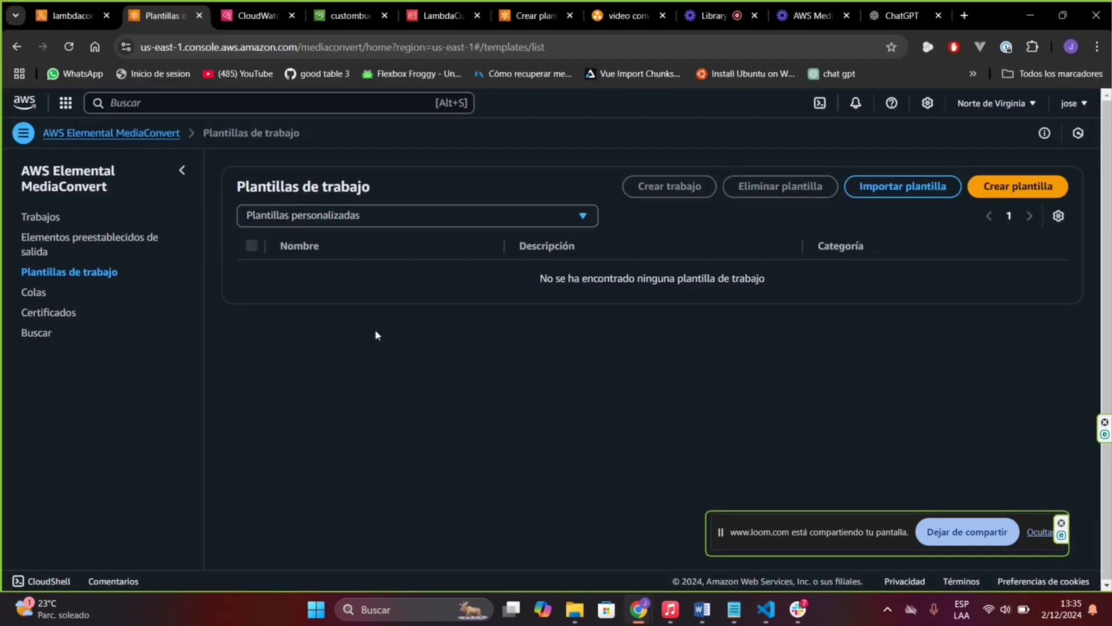
pyautogui.hotkey('alt', 'Tab')
pyautogui.scroll(3, 394, 316)
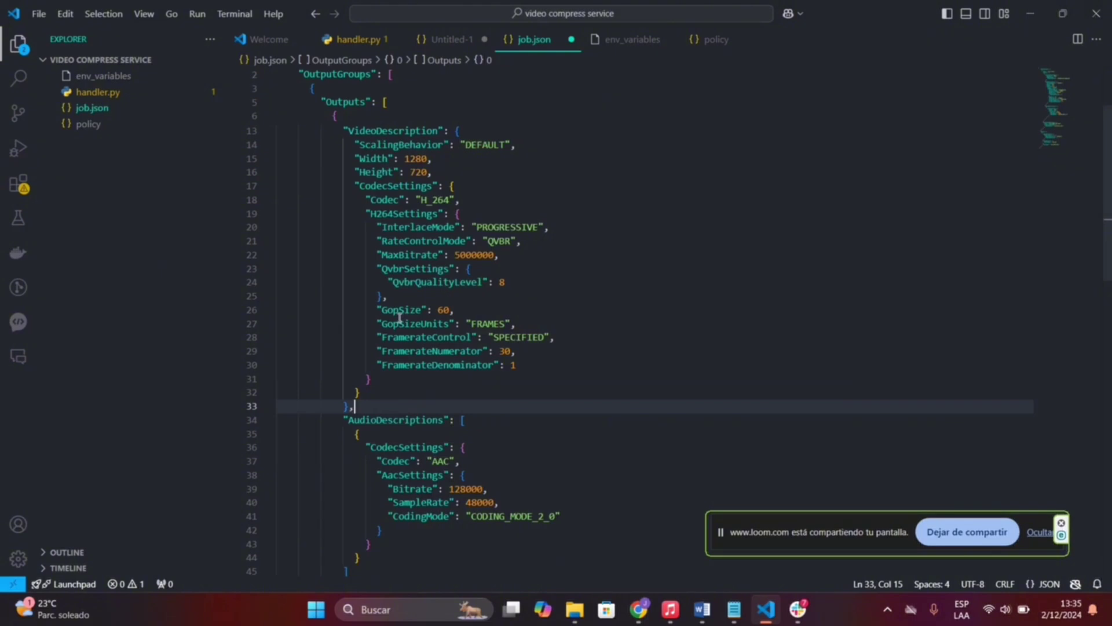
# Start a new MediaConvert job template in Chrome and add a File Group output group.
pyautogui.hotkey('alt', 'Tab')
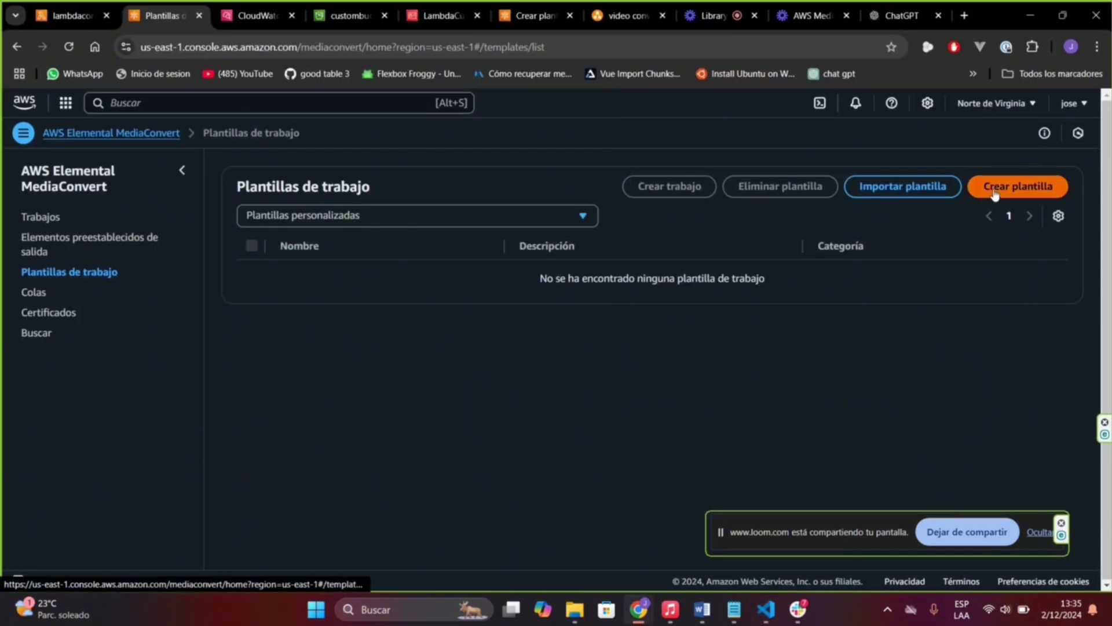
pyautogui.click(1018, 186)
pyautogui.scroll(-3, 316, 352)
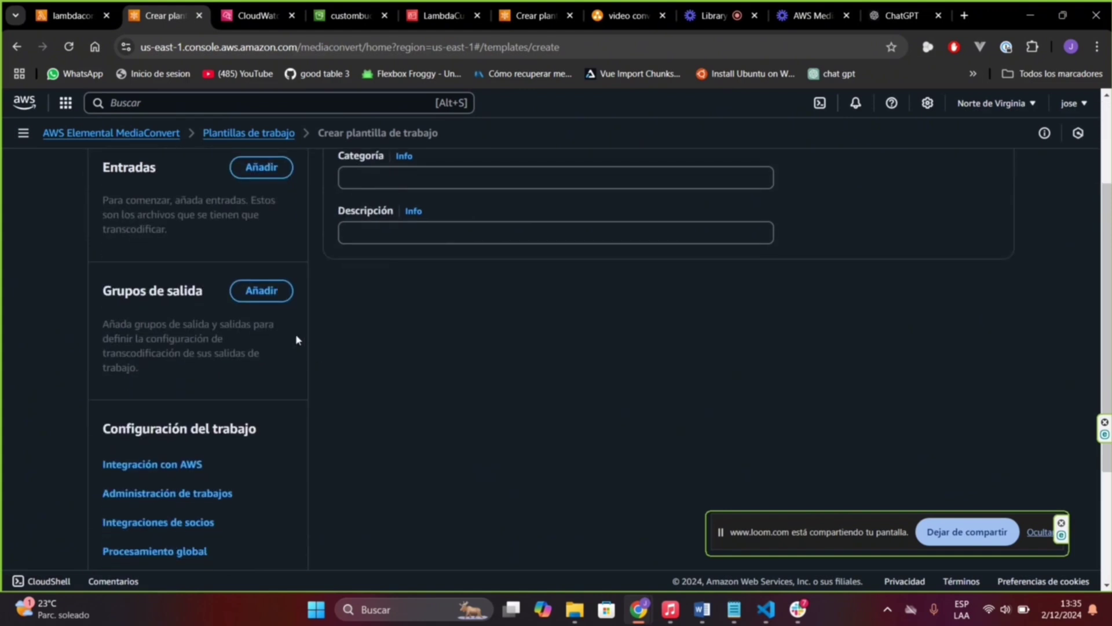
pyautogui.click(262, 291)
pyautogui.click(713, 465)
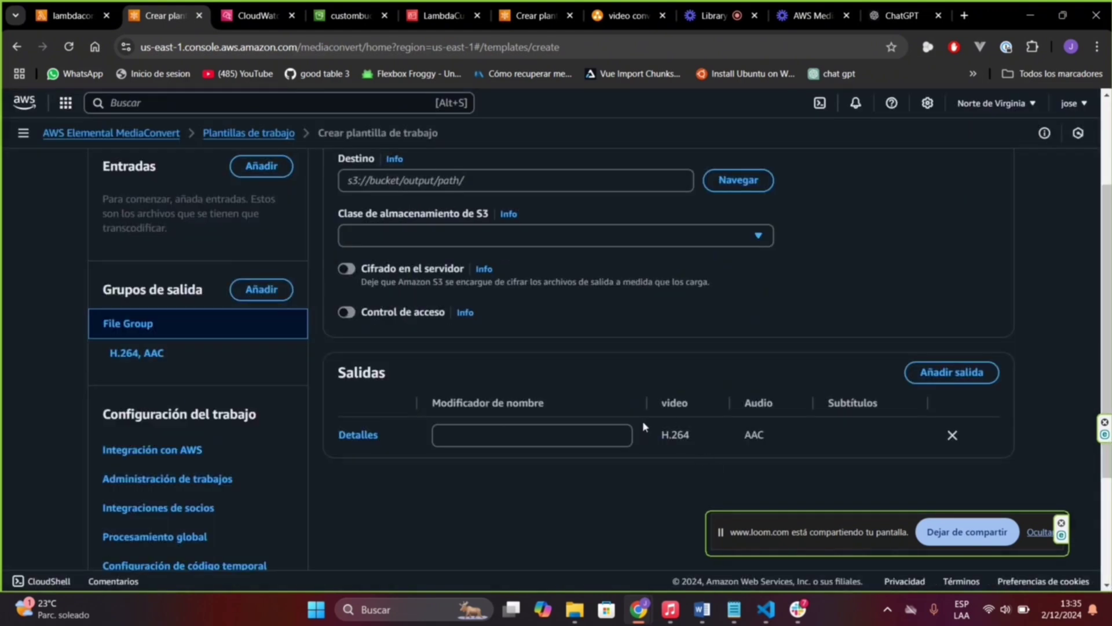
# Open the File Group's H.264, AAC output settings and display the template's job JSON.
pyautogui.click(137, 392)
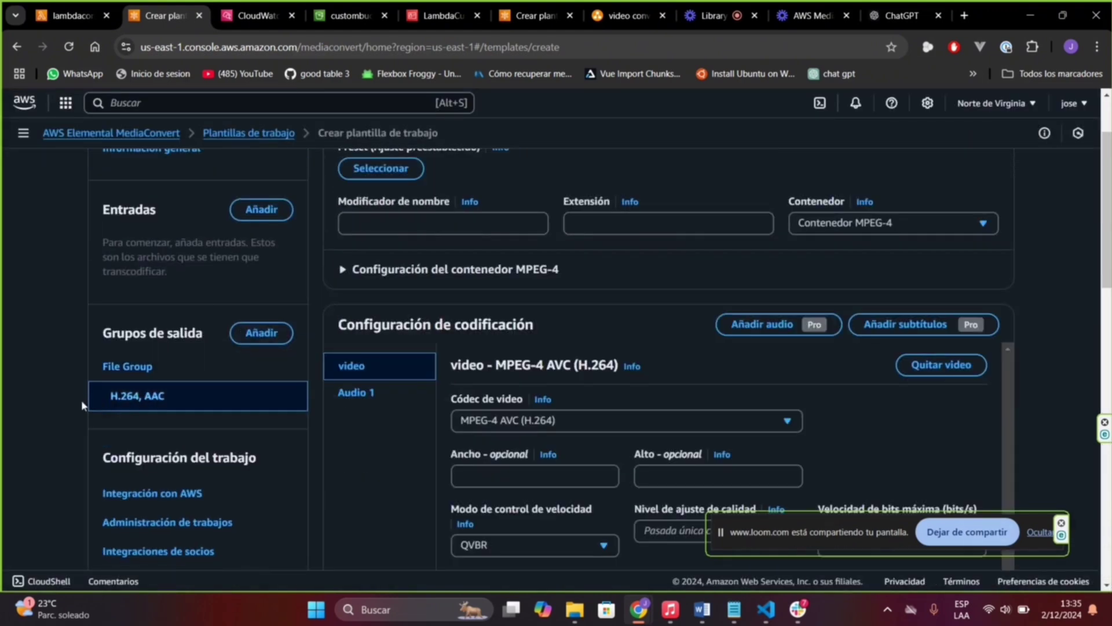
pyautogui.scroll(-5, 403, 407)
pyautogui.click(161, 406)
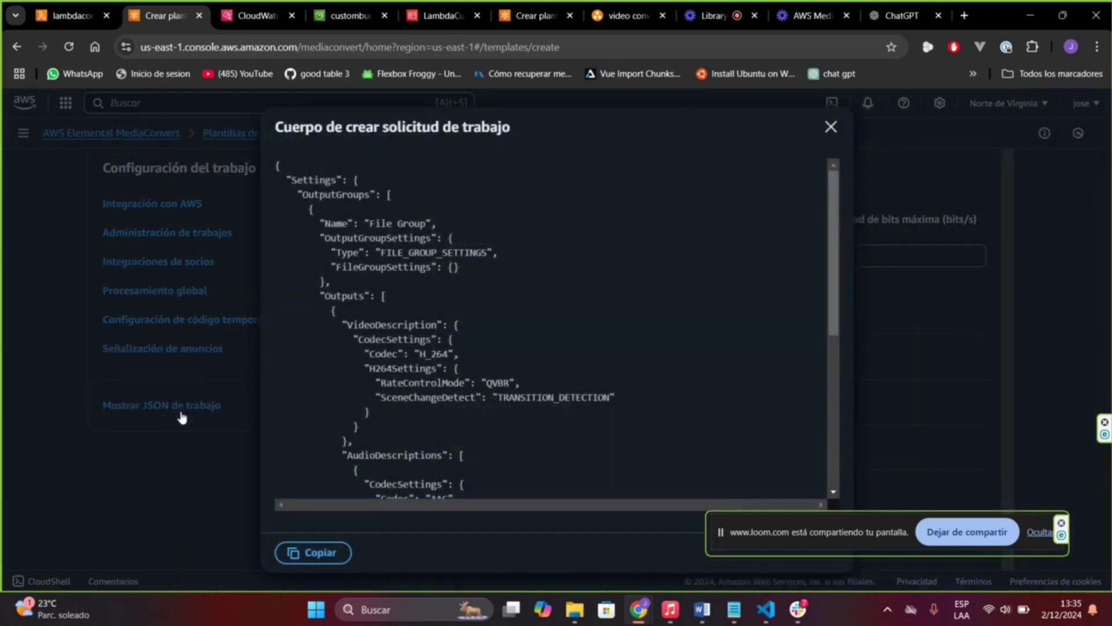
# Examine the generated job request JSON, close it, and return to job.json in Visual Studio Code.
pyautogui.scroll(-10, 454, 334)
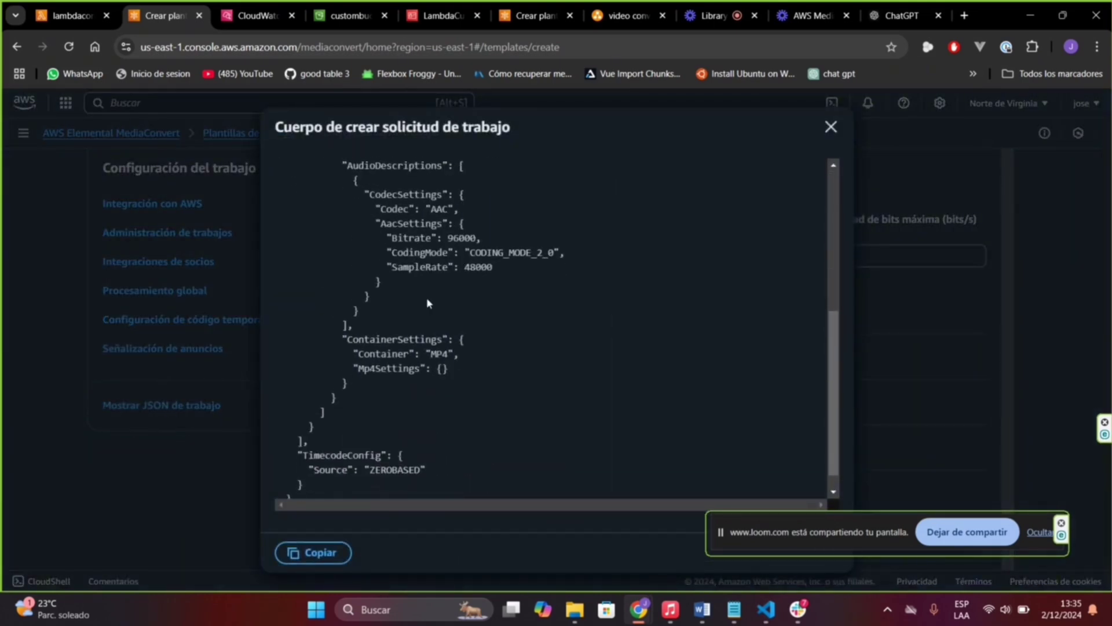
pyautogui.scroll(5, 428, 313)
pyautogui.scroll(-6, 318, 311)
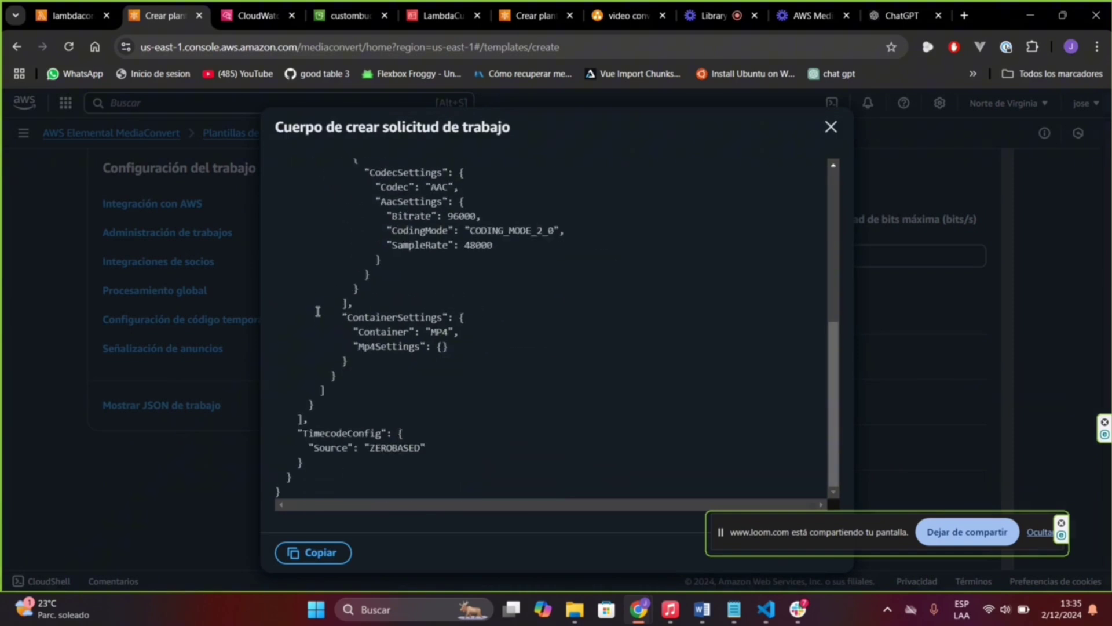
pyautogui.scroll(6, 365, 307)
pyautogui.scroll(-5, 365, 307)
pyautogui.scroll(-1, 365, 307)
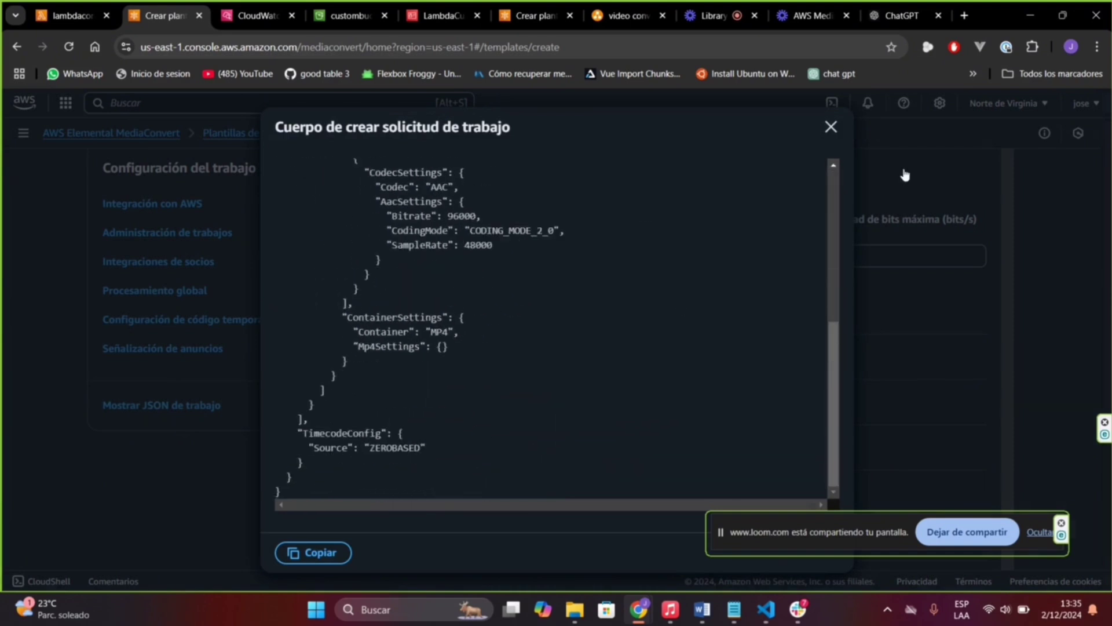
pyautogui.click(832, 126)
pyautogui.hotkey('alt', 'Tab')
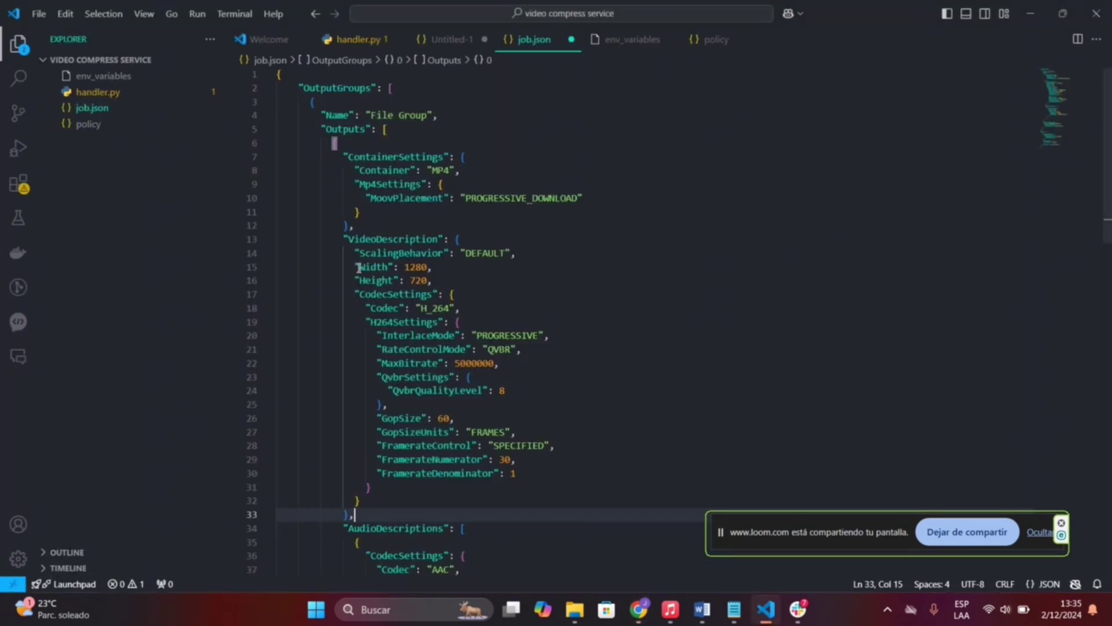
# Examine job.json's video resolution, maximum bitrate, and the S3 placeholders for the output Destination and FileInput.
pyautogui.moveTo(355, 267)
pyautogui.mouseDown()
pyautogui.moveTo(439, 277)
pyautogui.moveTo(354, 268)
pyautogui.mouseUp()
pyautogui.click(437, 283)
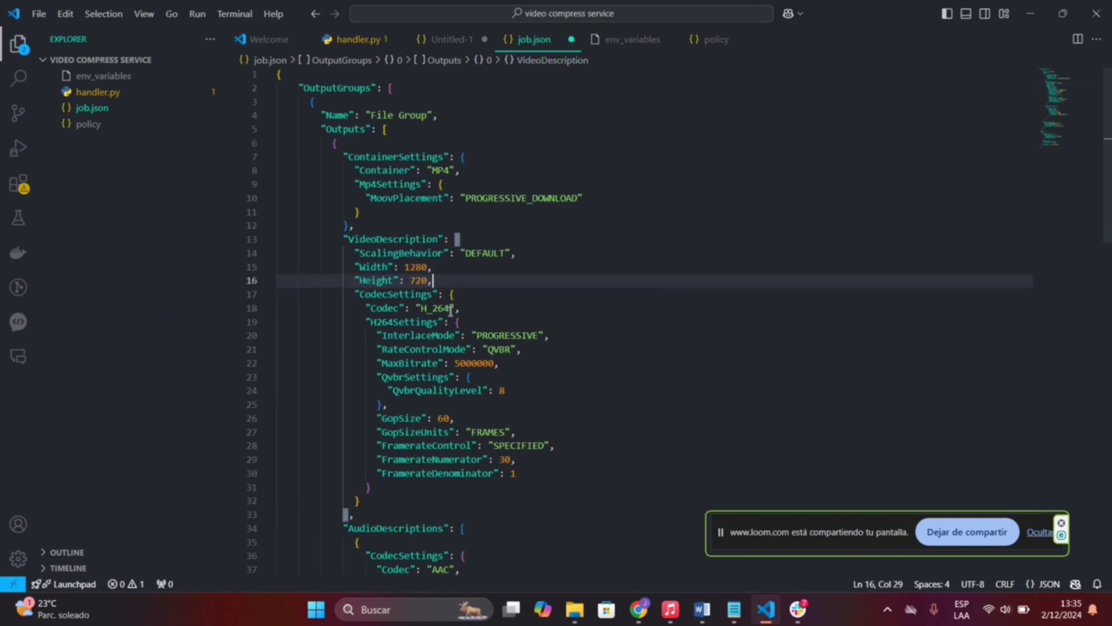
pyautogui.moveTo(377, 362); pyautogui.dragTo(515, 365)
pyautogui.scroll(-9, 498, 350)
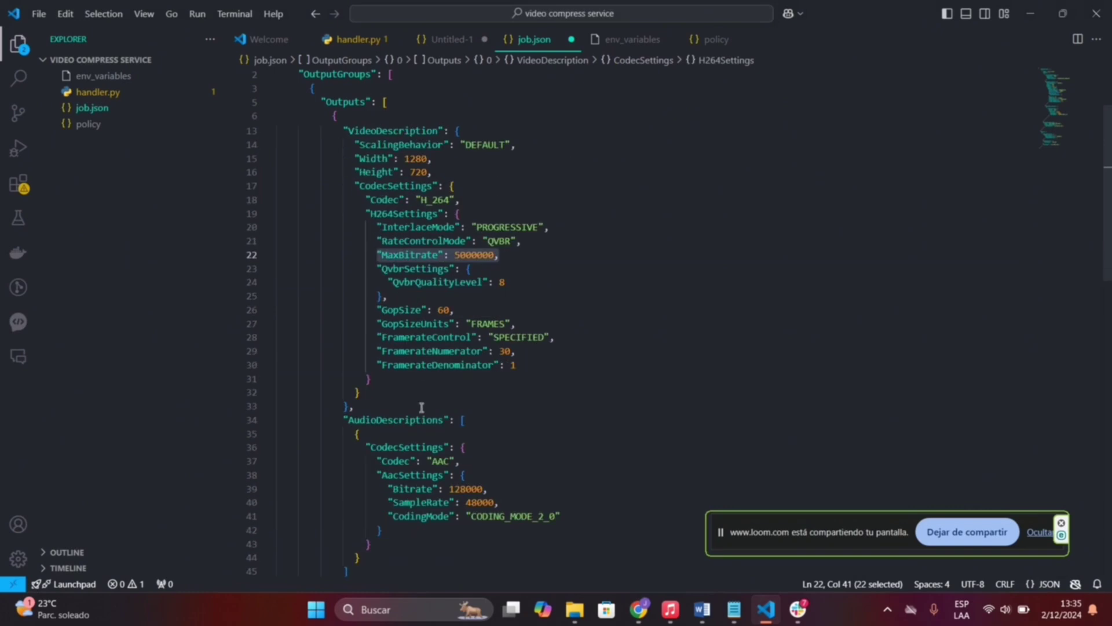
pyautogui.scroll(-3, 481, 336)
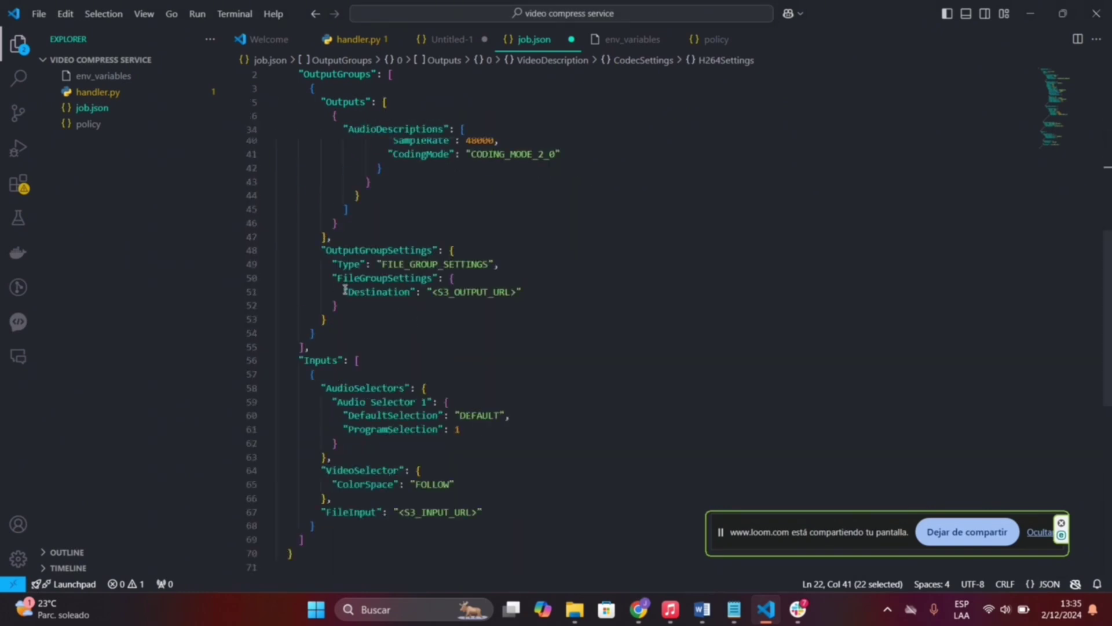
pyautogui.moveTo(345, 290); pyautogui.dragTo(546, 290)
pyautogui.click(324, 511)
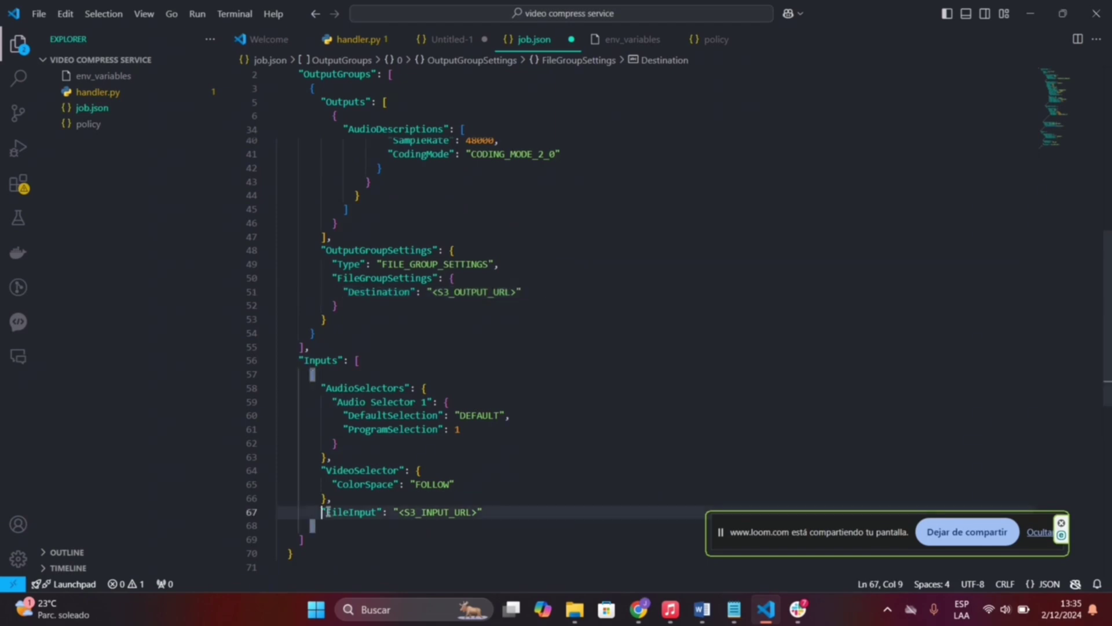
pyautogui.moveTo(323, 511); pyautogui.dragTo(494, 512)
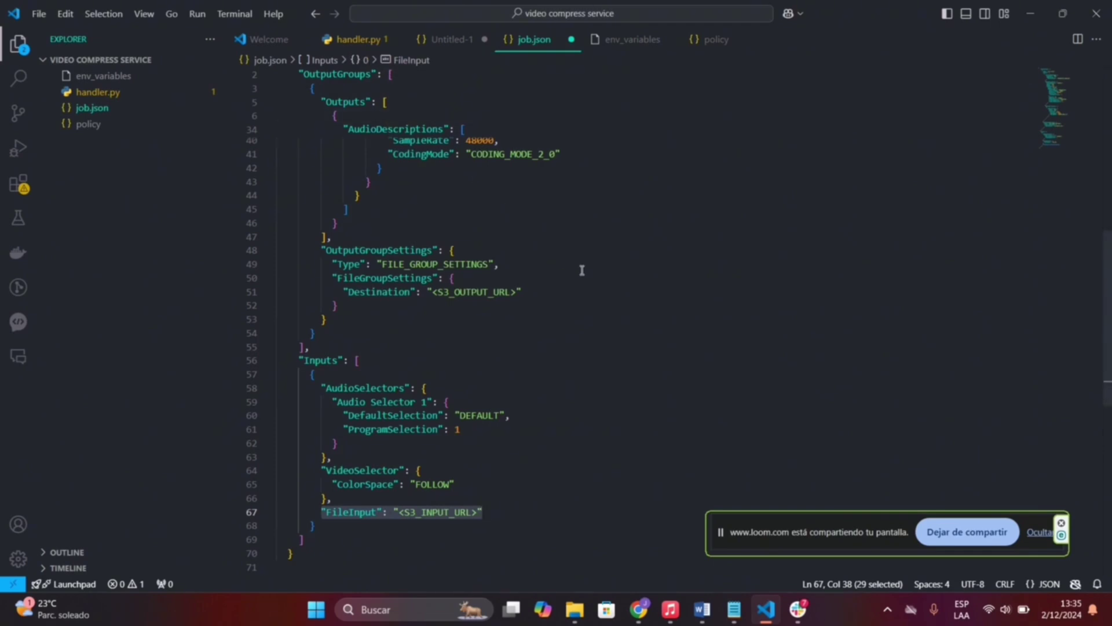
pyautogui.hotkey('alt', 'Tab')
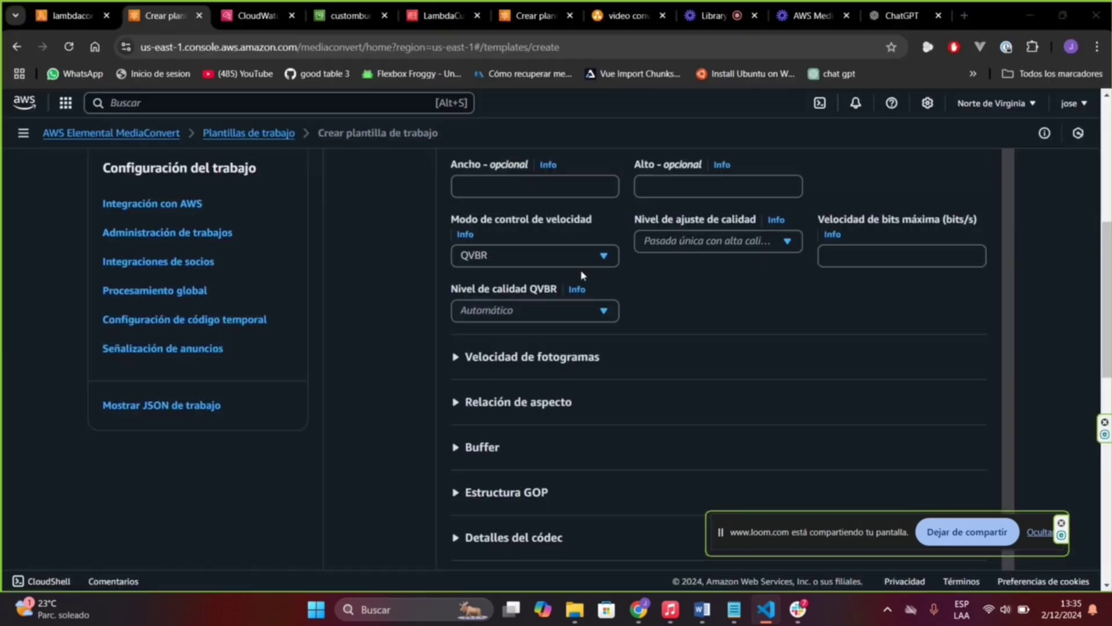
pyautogui.hotkey('alt', 'Tab')
pyautogui.scroll(5, 489, 139)
pyautogui.scroll(5, 489, 139)
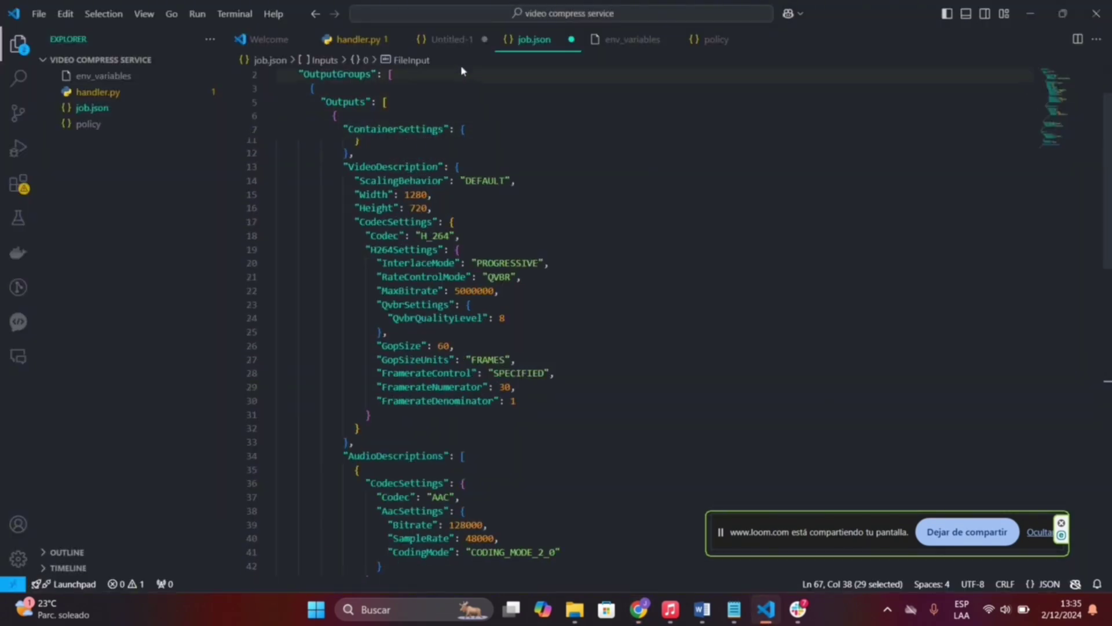
# Compare handler.py with the sample S3 event in Untitled-1 and the job.json settings, and return to handler.py.
pyautogui.click(359, 40)
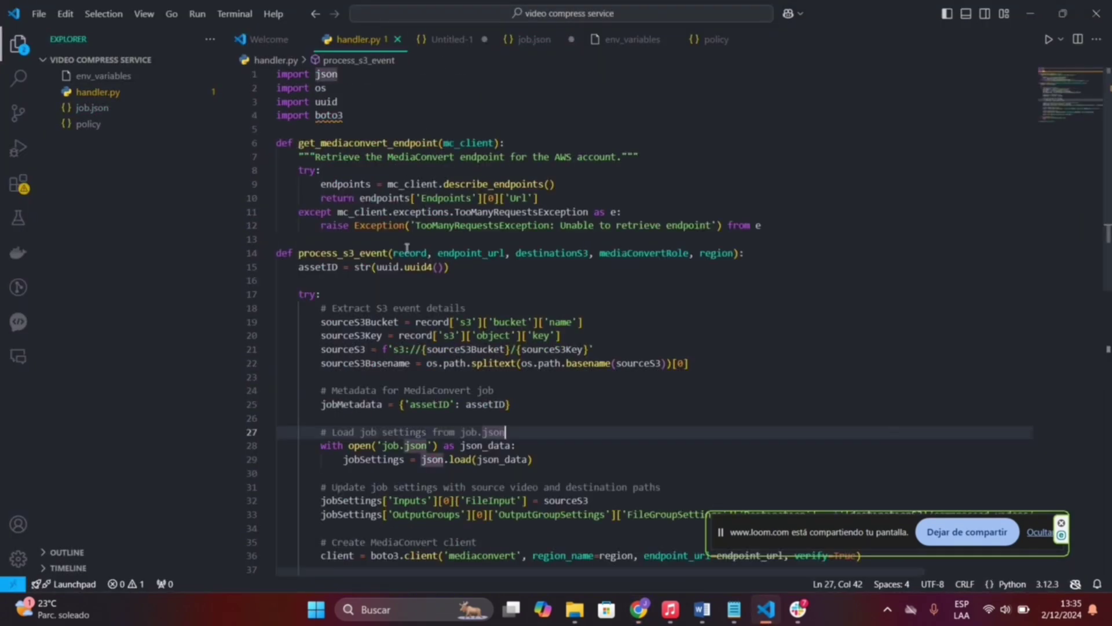
pyautogui.scroll(-3, 500, 383)
pyautogui.scroll(3, 500, 384)
pyautogui.click(540, 42)
pyautogui.click(368, 41)
pyautogui.click(446, 41)
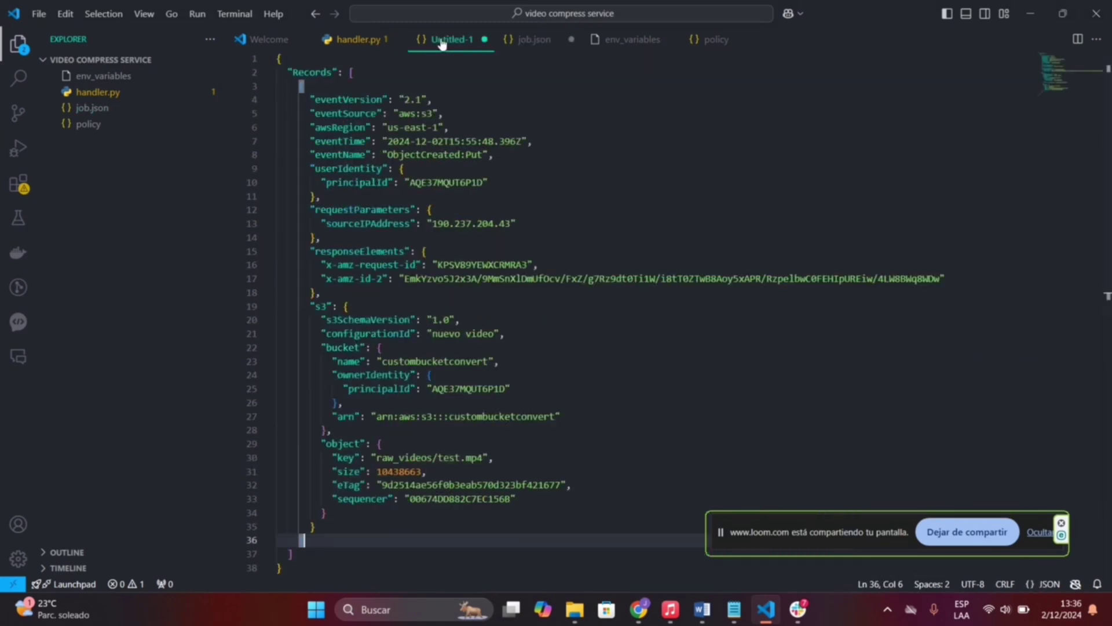
pyautogui.click(500, 42)
pyautogui.click(358, 40)
pyautogui.click(449, 41)
pyautogui.click(530, 40)
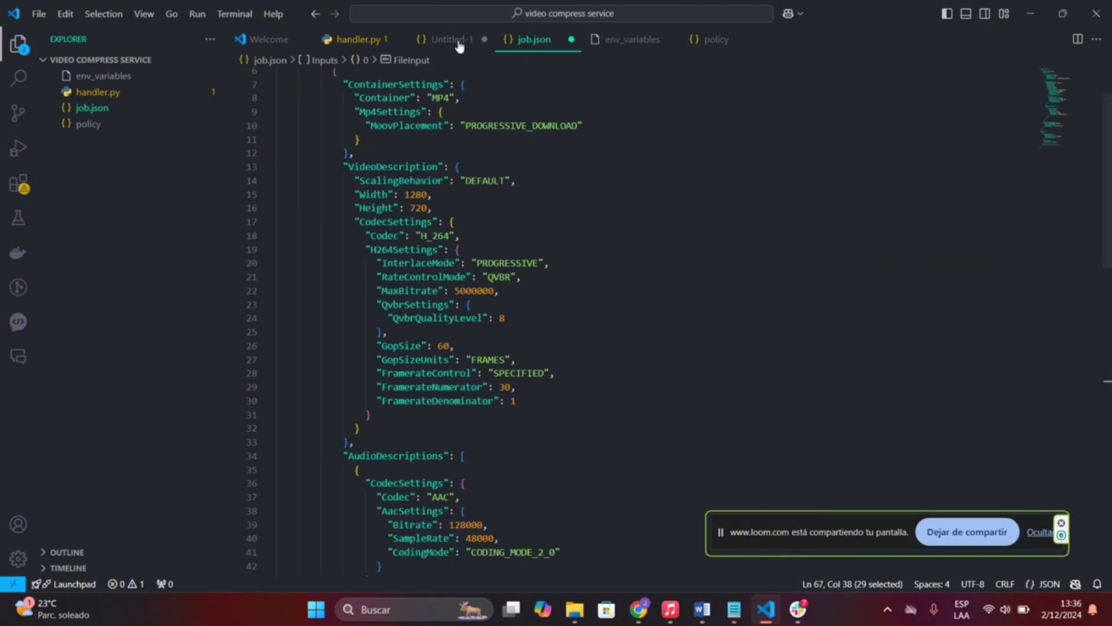
pyautogui.click(360, 42)
pyautogui.hotkey('alt', 'Tab')
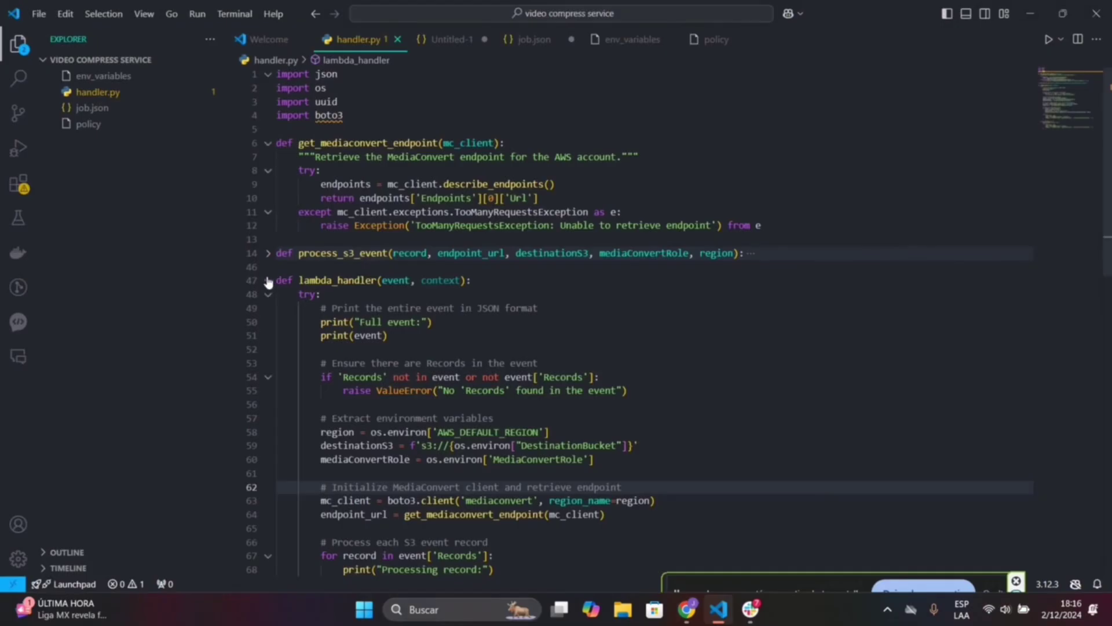
# Fold the get_mediaconvert_endpoint function in handler.py and keep only lambda_handler expanded.
pyautogui.click(268, 280)
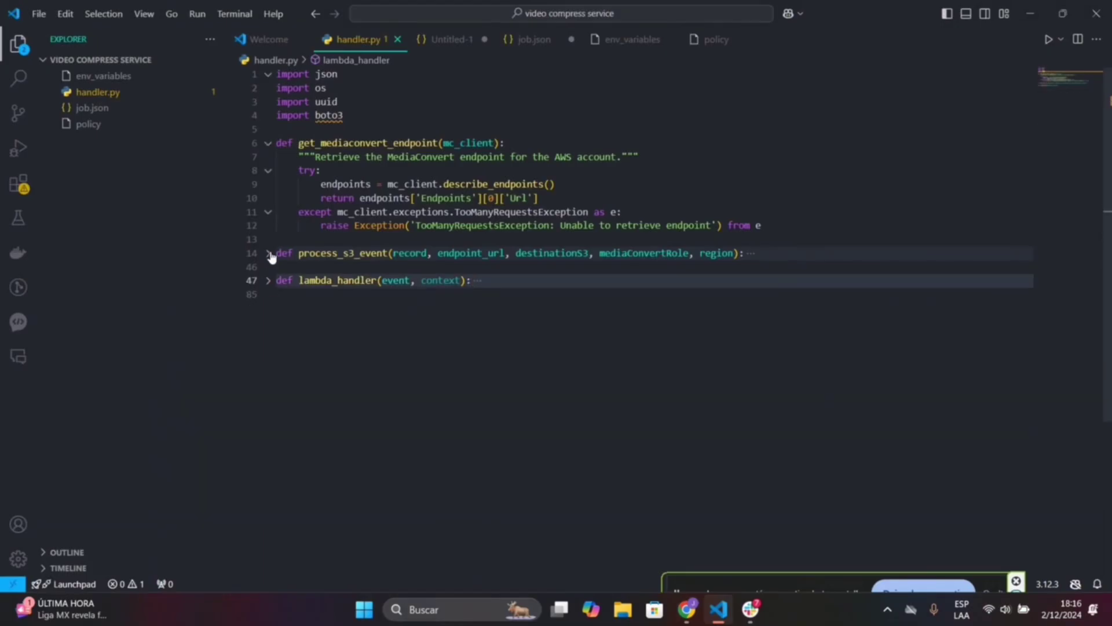
pyautogui.click(270, 254)
pyautogui.click(269, 254)
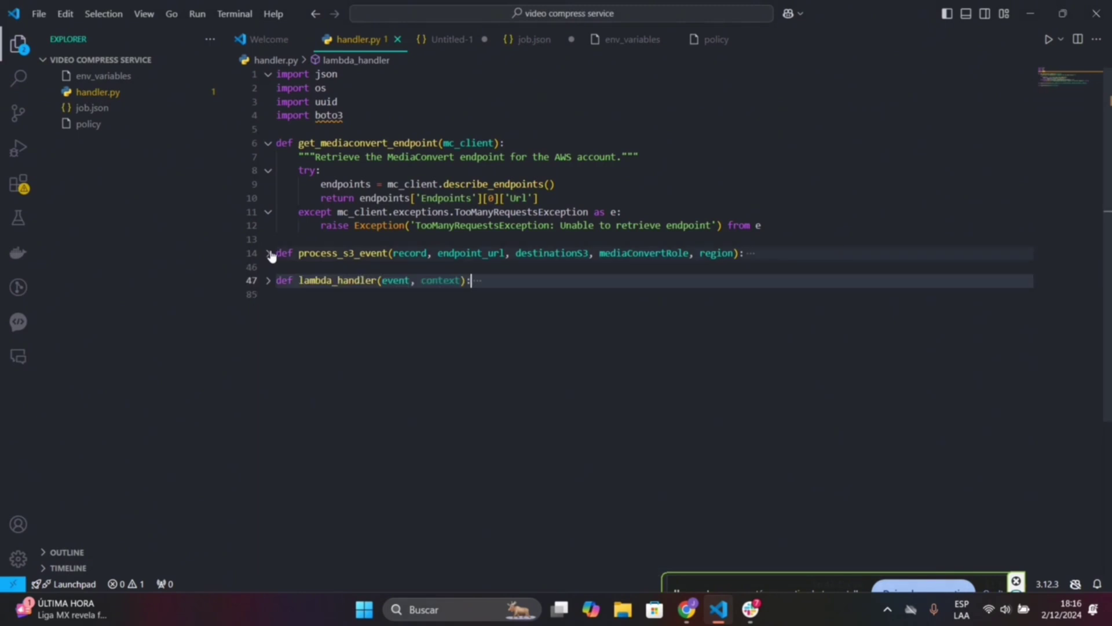
pyautogui.click(269, 144)
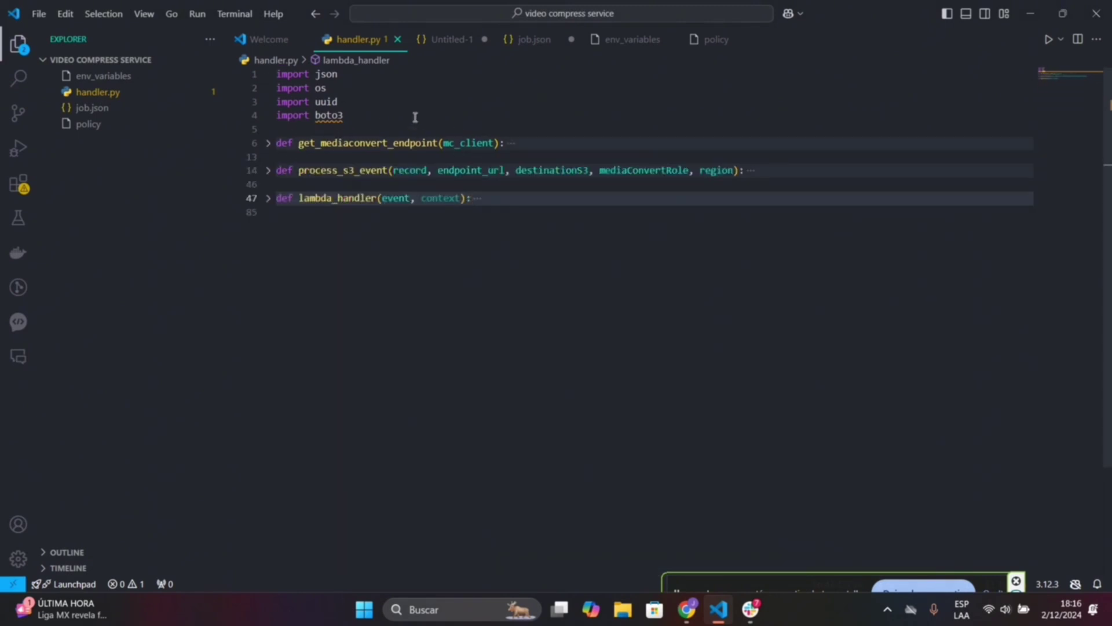
pyautogui.click(269, 198)
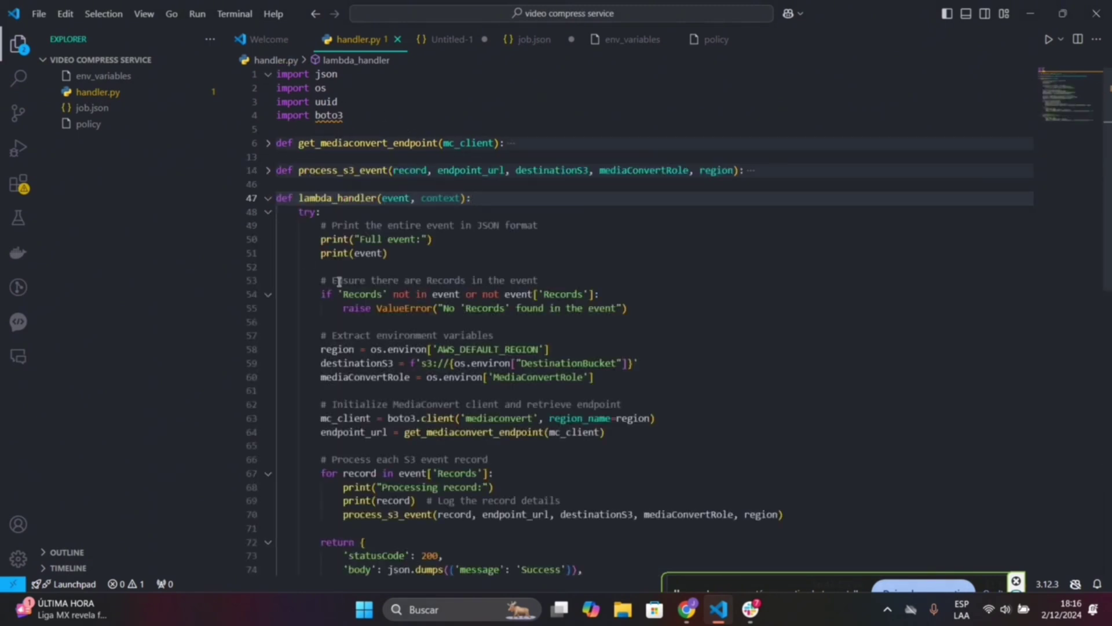
# Examine lambda_handler's event and context parameters, its event printing, and the check that the event contains Records.
pyautogui.moveTo(299, 198); pyautogui.dragTo(382, 198)
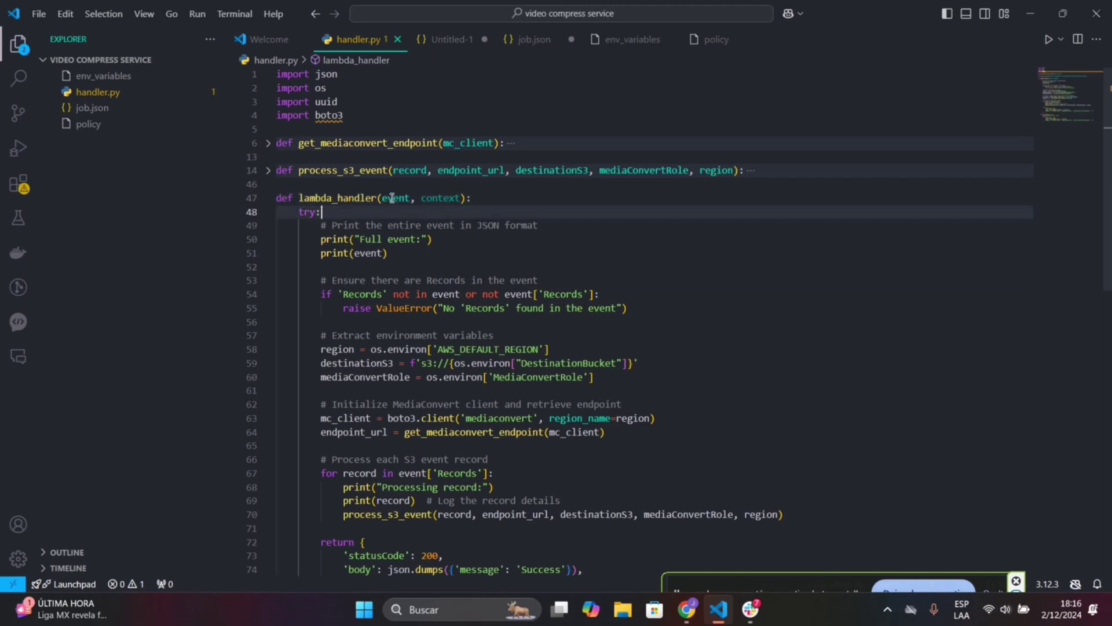
pyautogui.click(394, 199)
pyautogui.click(435, 199)
pyautogui.click(380, 212)
pyautogui.click(389, 199)
pyautogui.click(347, 267)
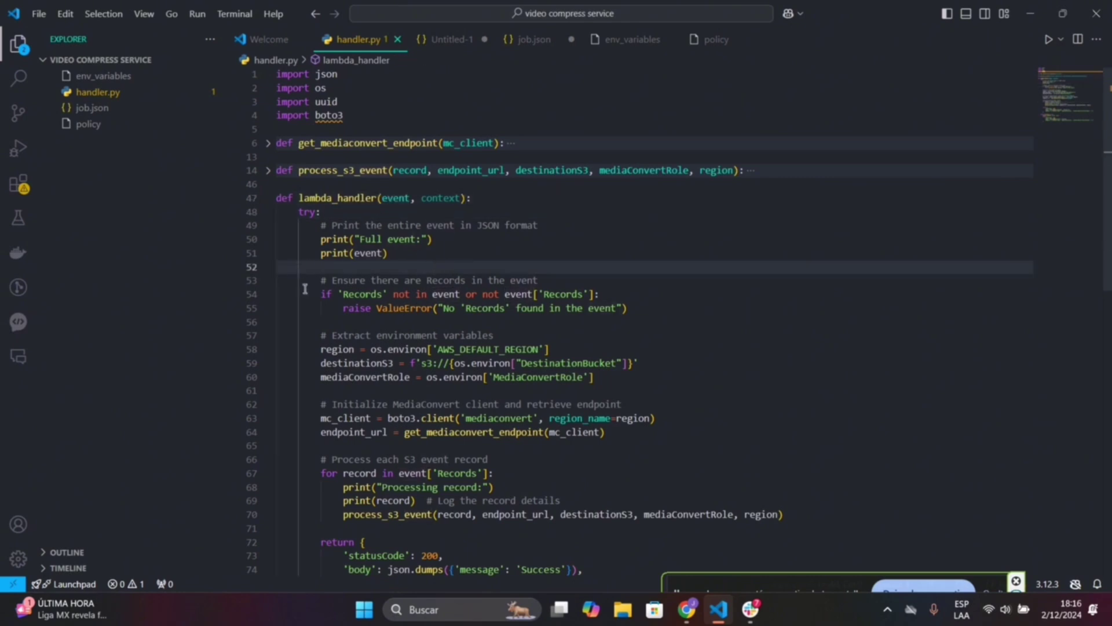
pyautogui.scroll(-1, 411, 294)
pyautogui.click(319, 188)
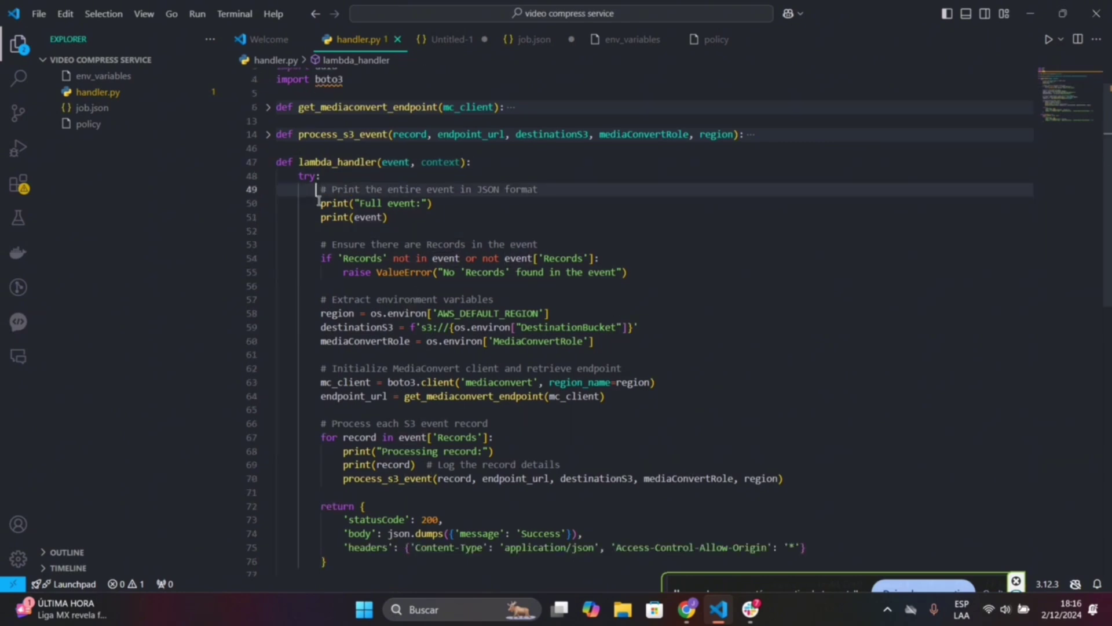
pyautogui.moveTo(319, 189)
pyautogui.mouseDown()
pyautogui.moveTo(419, 219)
pyautogui.moveTo(320, 195)
pyautogui.mouseUp()
pyautogui.click(378, 243)
pyautogui.moveTo(320, 244); pyautogui.dragTo(634, 268)
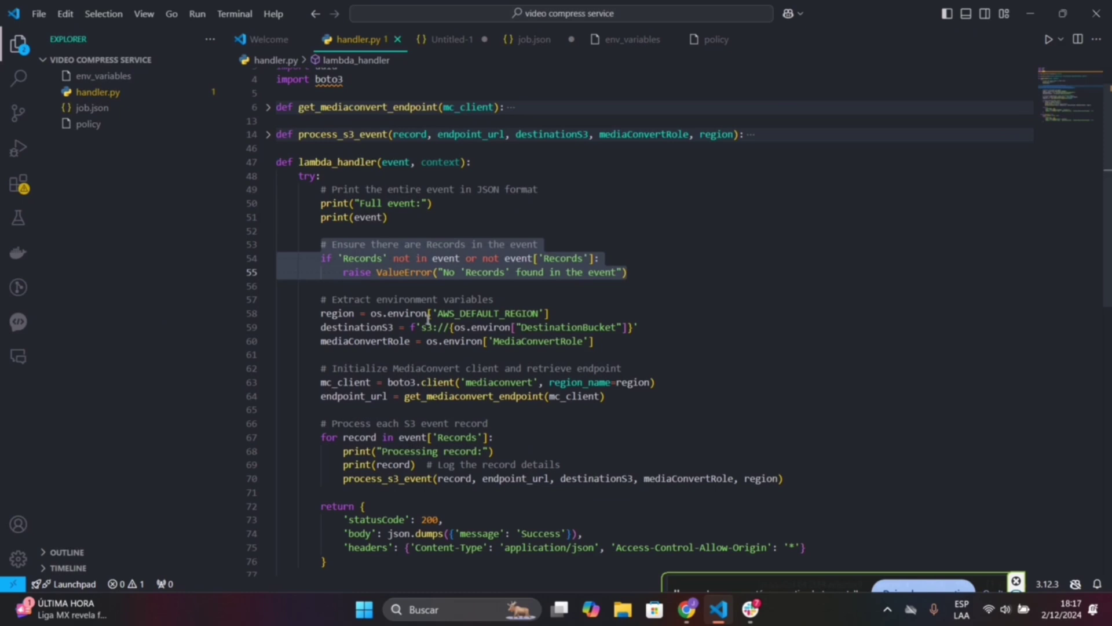
# Examine the lines in lambda_handler that read the AWS_DEFAULT_REGION, DestinationBucket and MediaConvertRole environment variables.
pyautogui.scroll(-3, 550, 278)
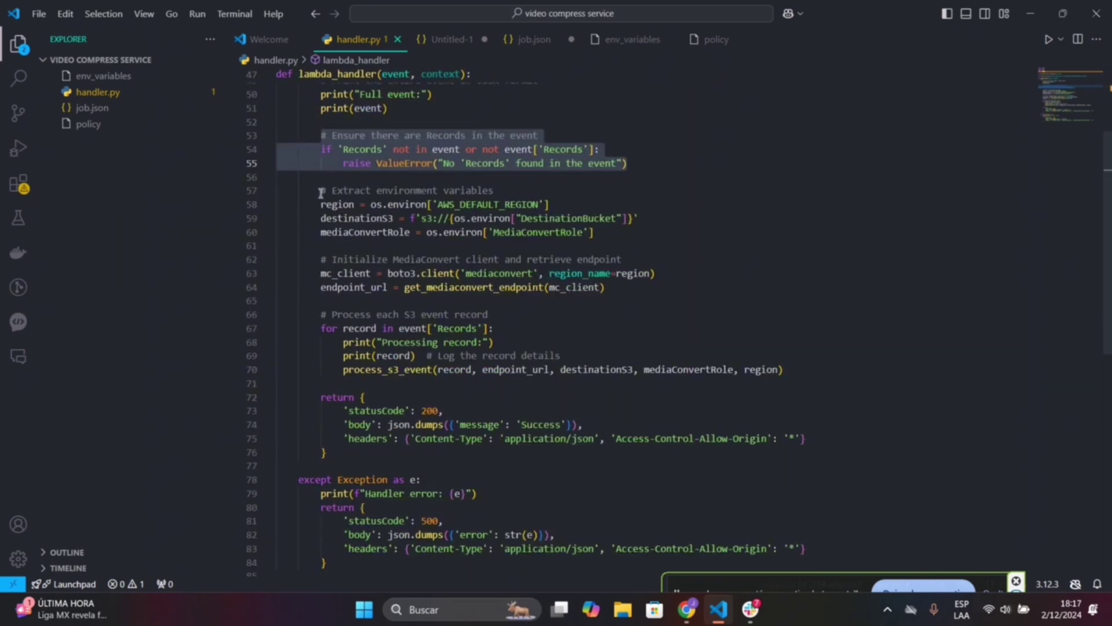
pyautogui.moveTo(320, 190); pyautogui.dragTo(628, 233)
pyautogui.click(628, 232)
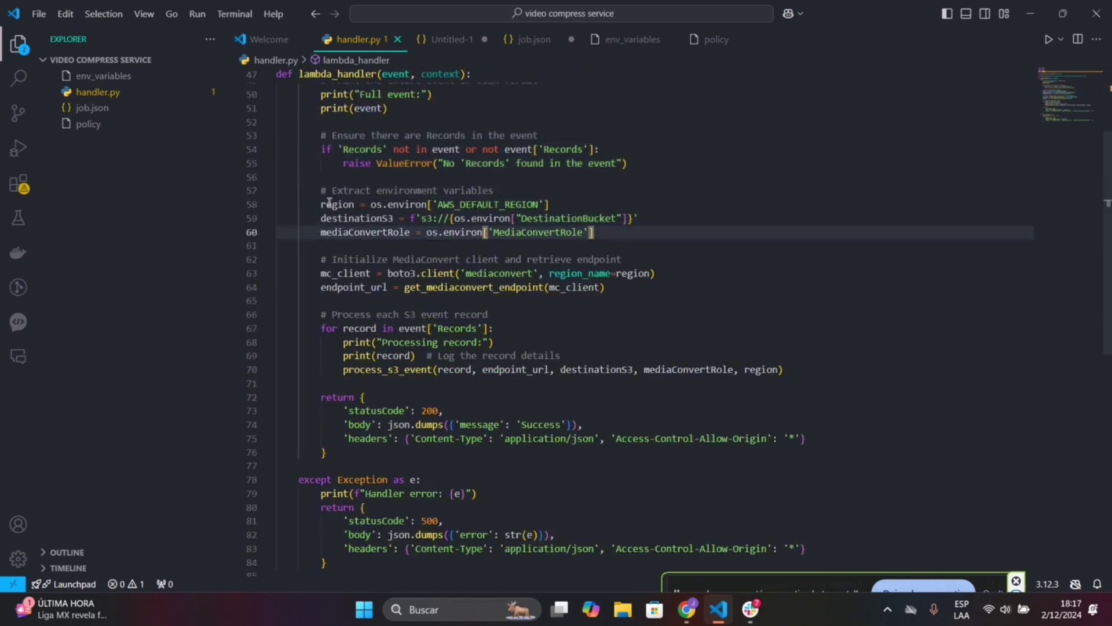
pyautogui.moveTo(318, 204); pyautogui.dragTo(560, 205)
pyautogui.doubleClick(499, 204)
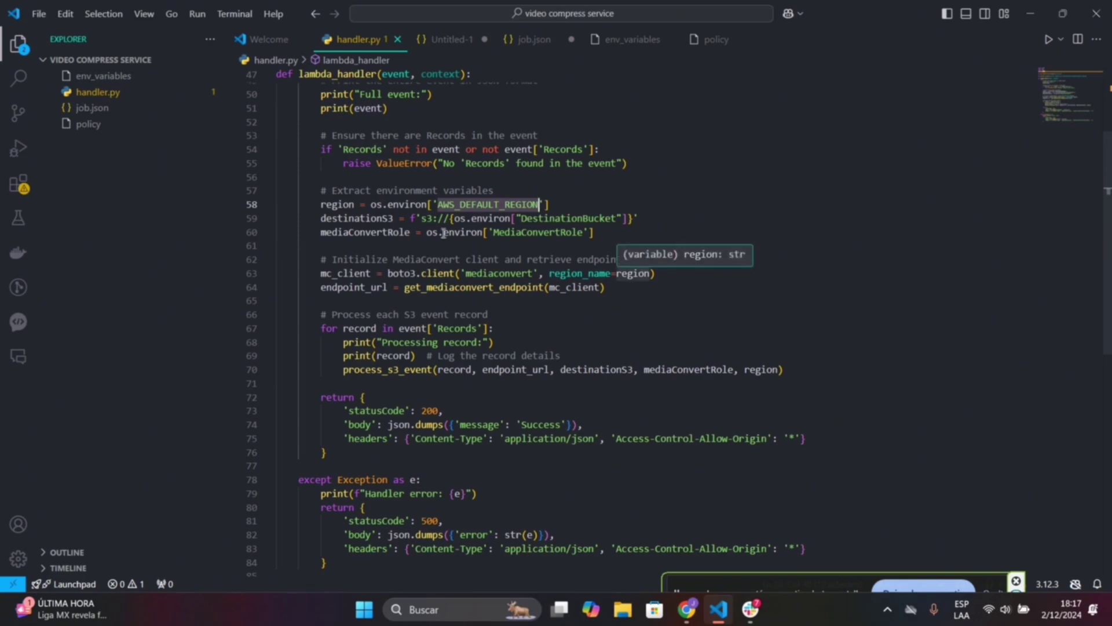
pyautogui.moveTo(321, 221)
pyautogui.mouseDown()
pyautogui.moveTo(630, 222)
pyautogui.moveTo(672, 238)
pyautogui.moveTo(325, 208)
pyautogui.moveTo(322, 219)
pyautogui.mouseUp()
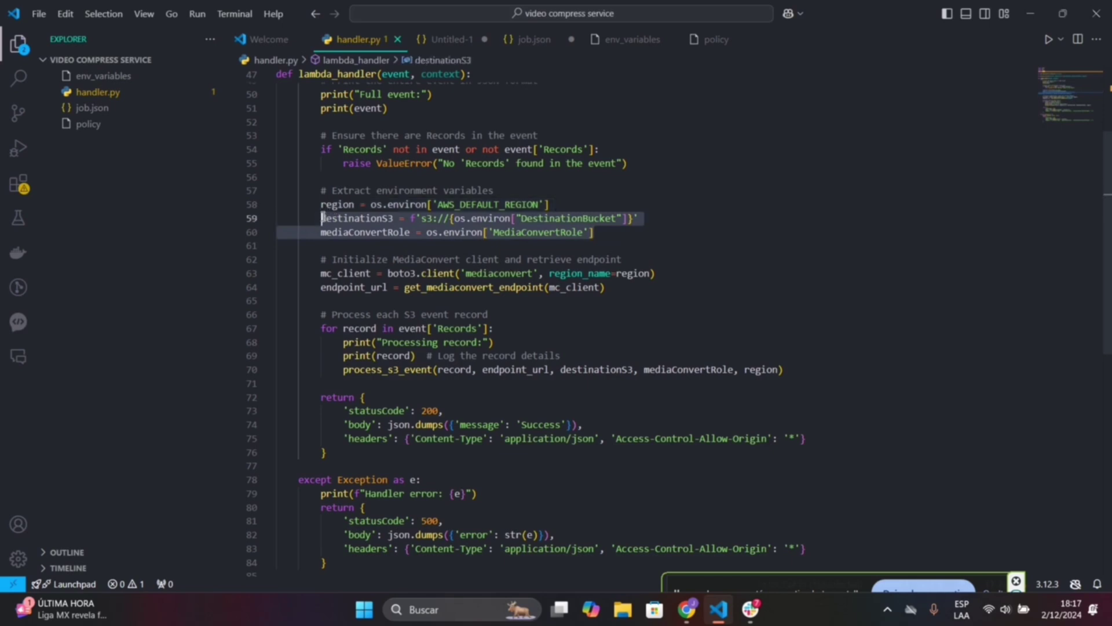
pyautogui.click(561, 250)
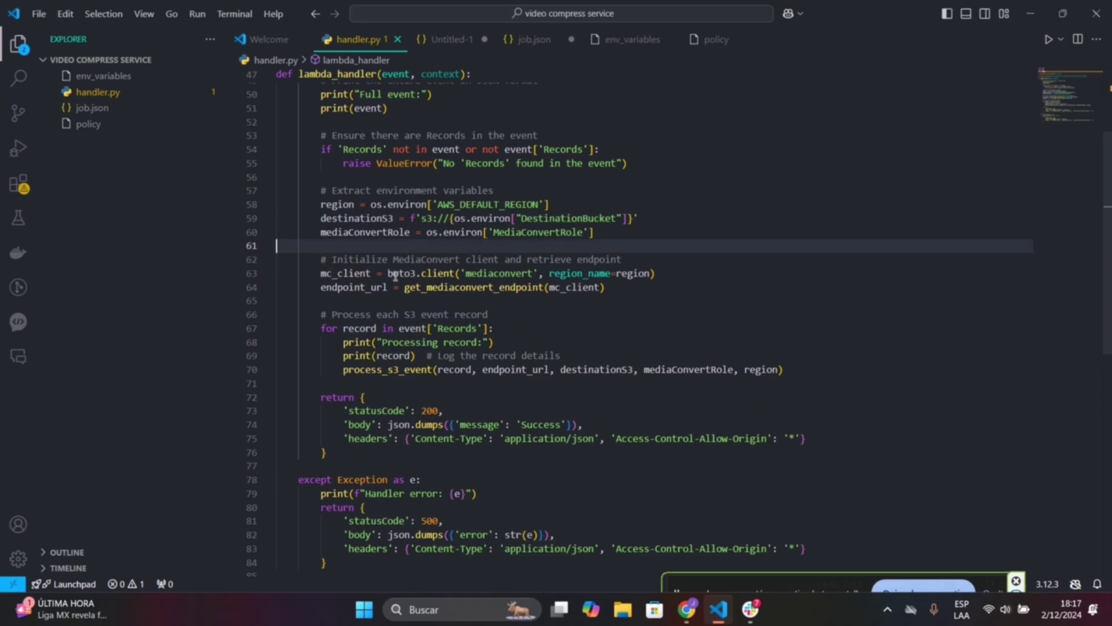
# Examine the boto3 import and its use in lambda_handler's MediaConvert client initialization.
pyautogui.scroll(5, 370, 249)
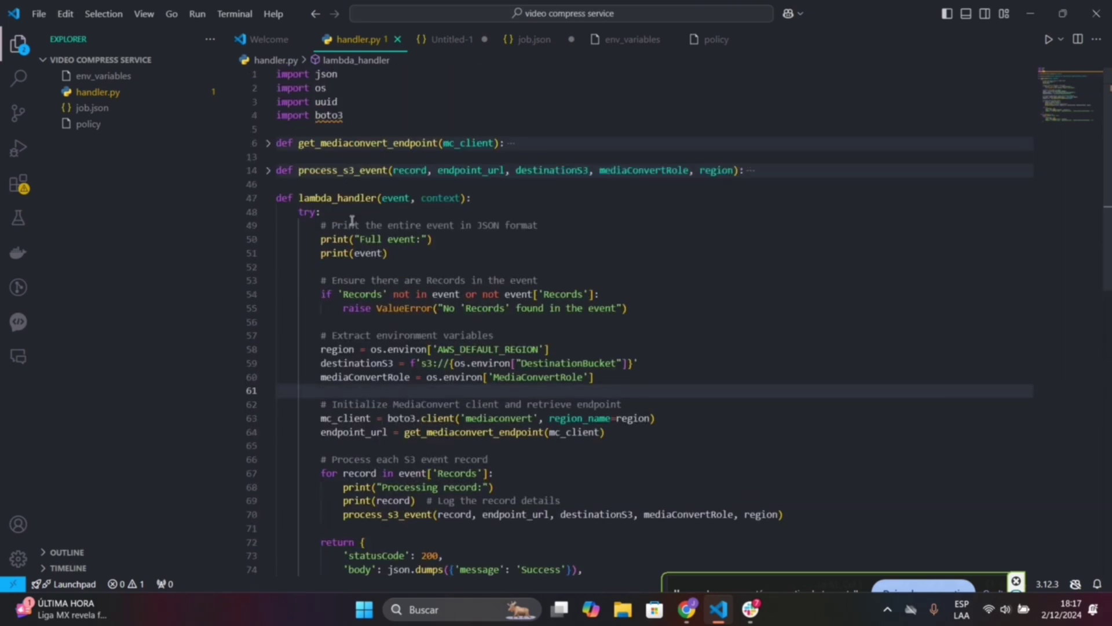
pyautogui.click(321, 119)
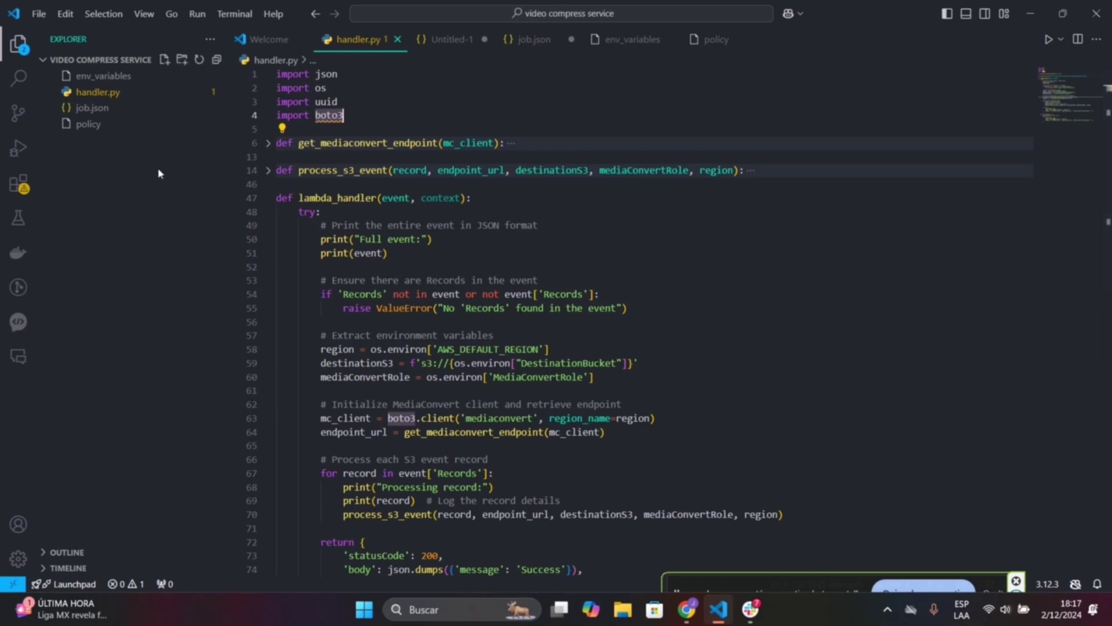
pyautogui.scroll(-3, 419, 289)
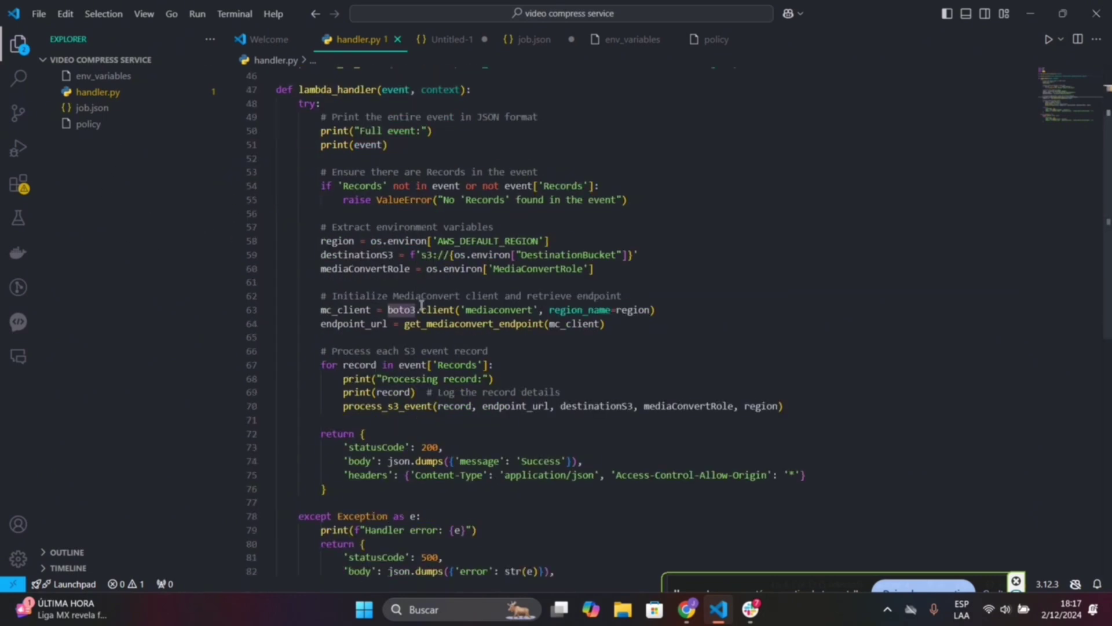
# Examine the boto3 client initialization in lambda_handler, including the 'mediaconvert' service name and the region_name argument.
pyautogui.click(426, 310)
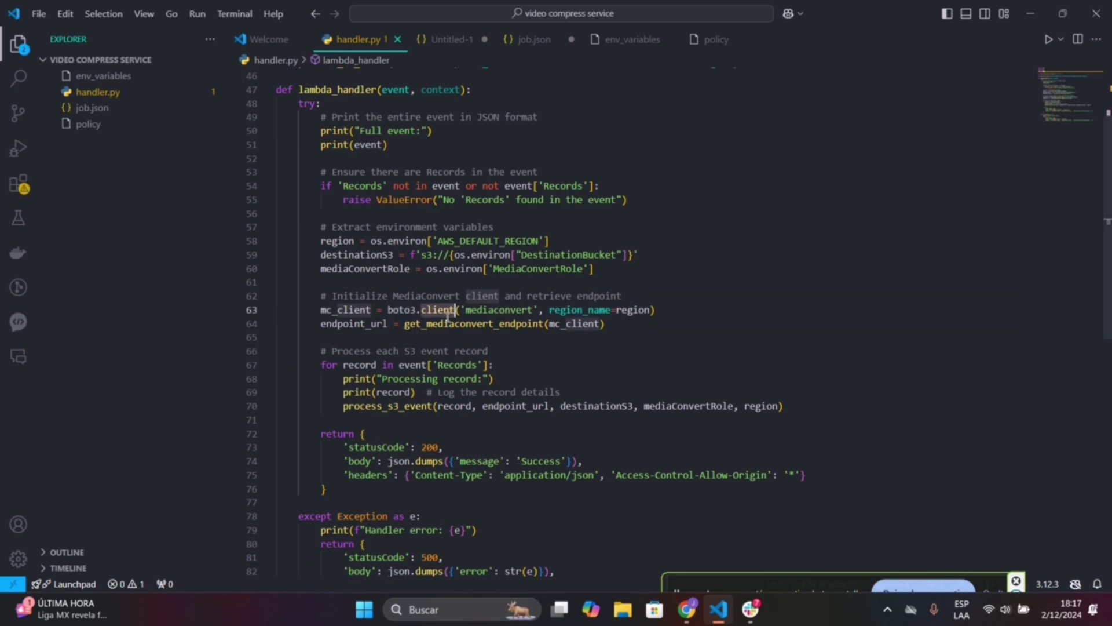
pyautogui.click(486, 351)
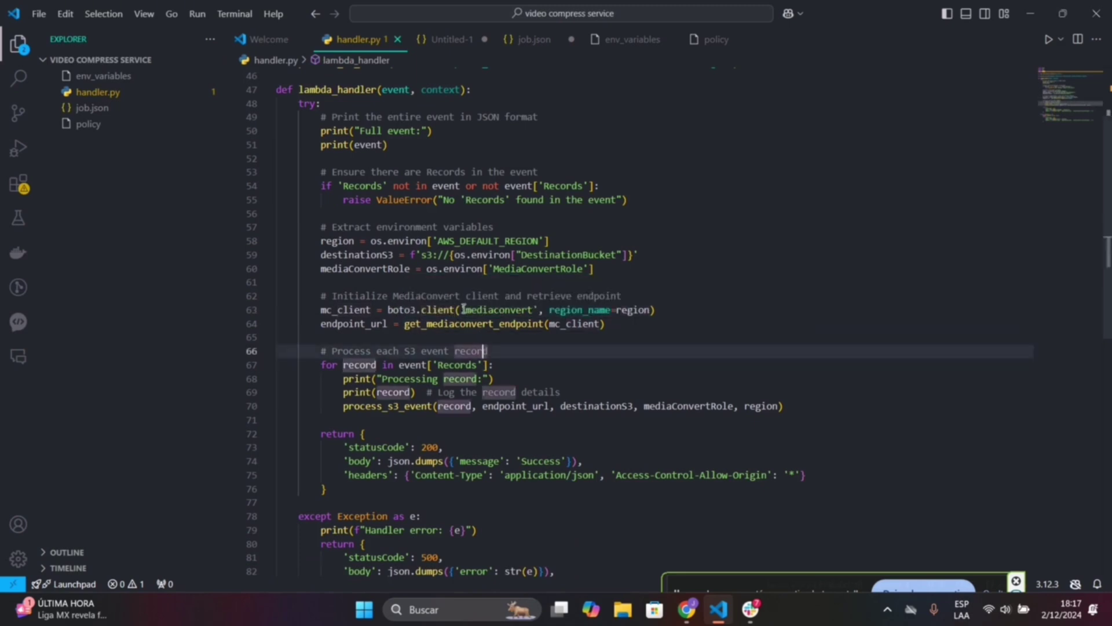
pyautogui.moveTo(462, 310); pyautogui.dragTo(539, 310)
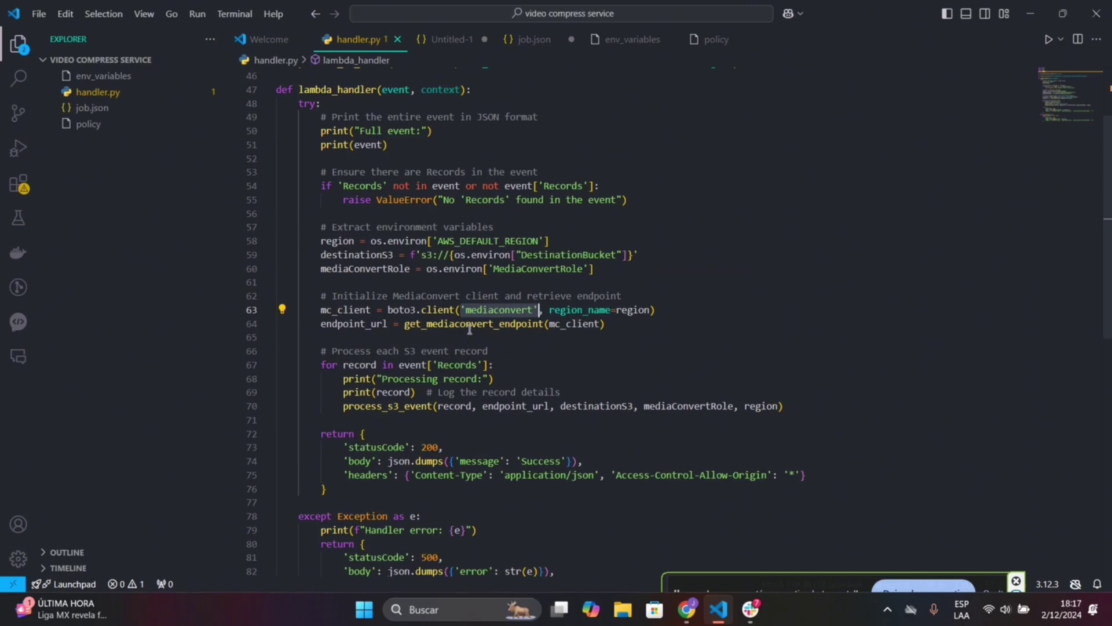
pyautogui.moveTo(548, 310); pyautogui.dragTo(649, 310)
pyautogui.click(650, 324)
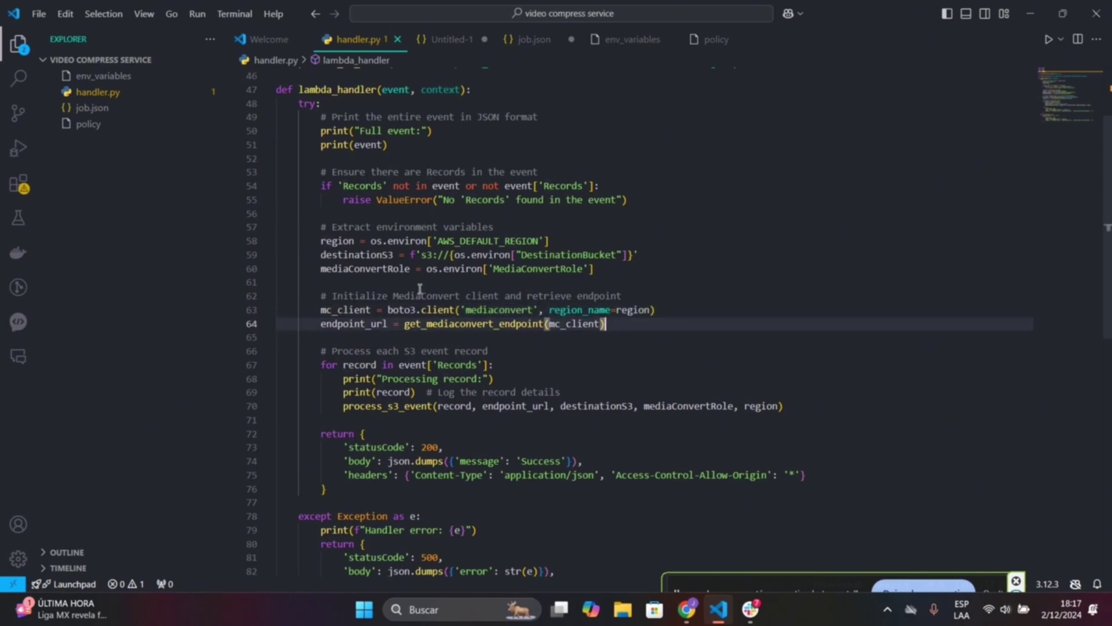
# Go to the get_mediaconvert_endpoint definition, unfold it, and examine the describe_endpoints call and the returned endpoint URL.
pyautogui.keyDown('ctrl'); pyautogui.click(477, 327); pyautogui.keyUp('ctrl')
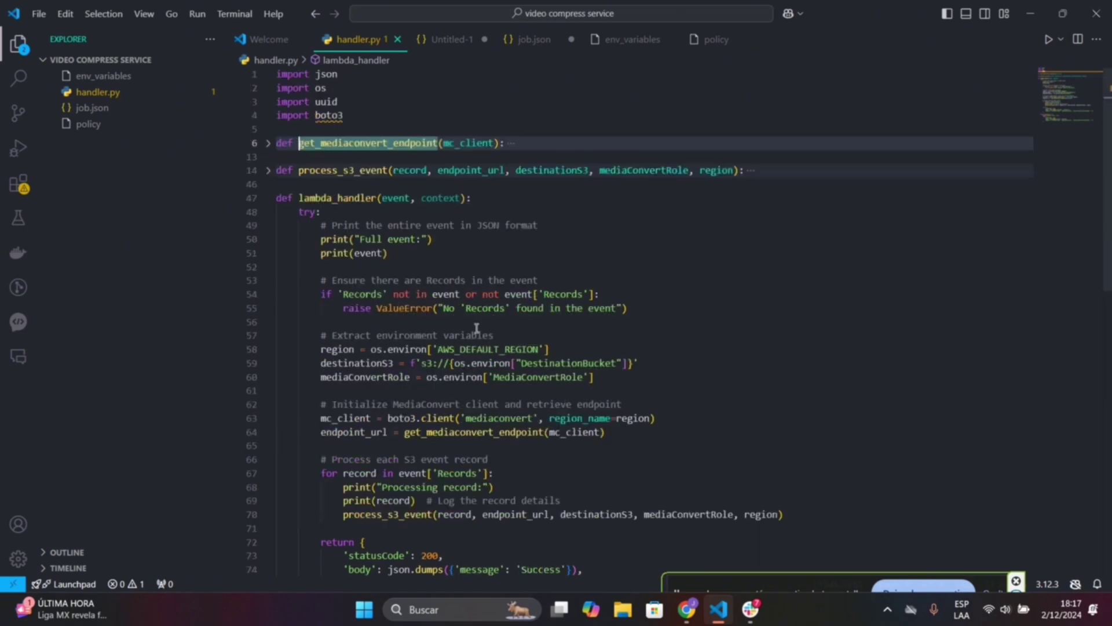
pyautogui.click(268, 144)
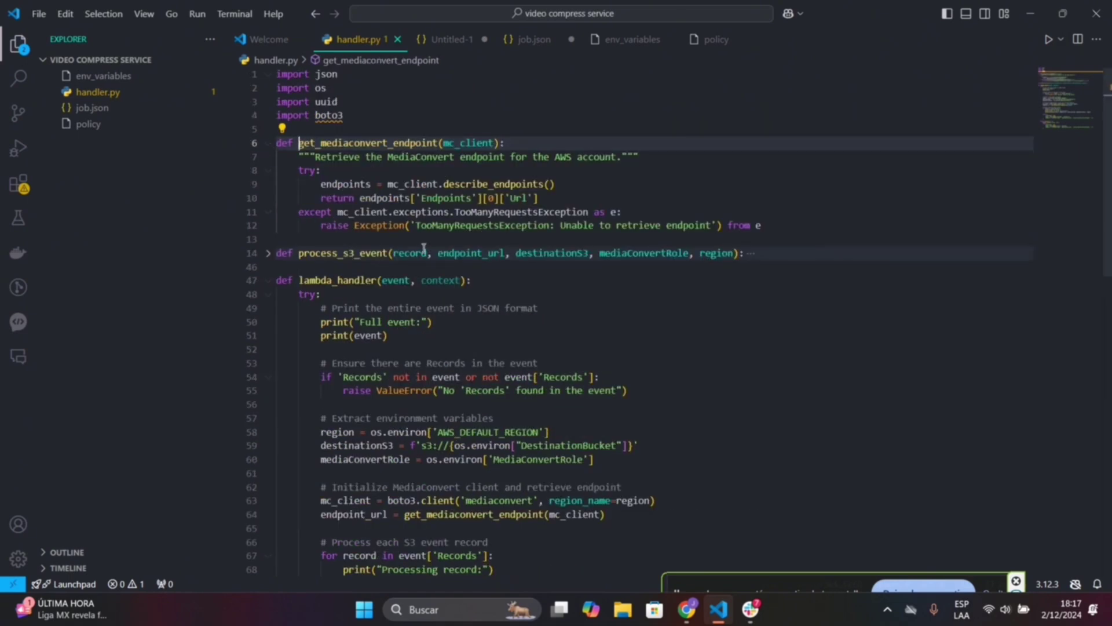
pyautogui.click(420, 249)
pyautogui.click(407, 237)
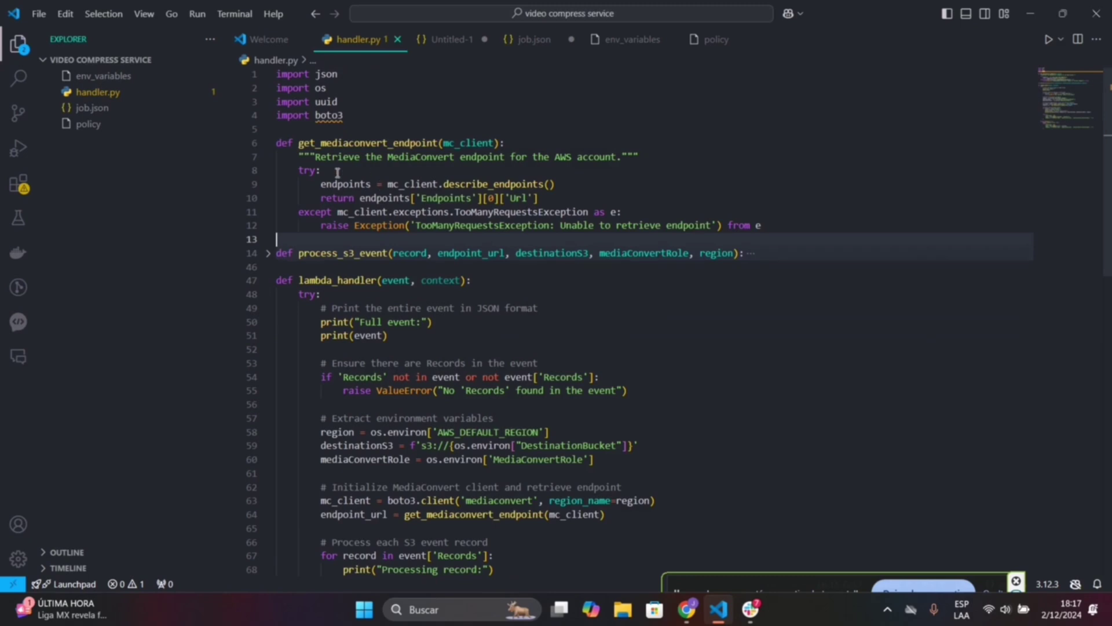
pyautogui.doubleClick(464, 184)
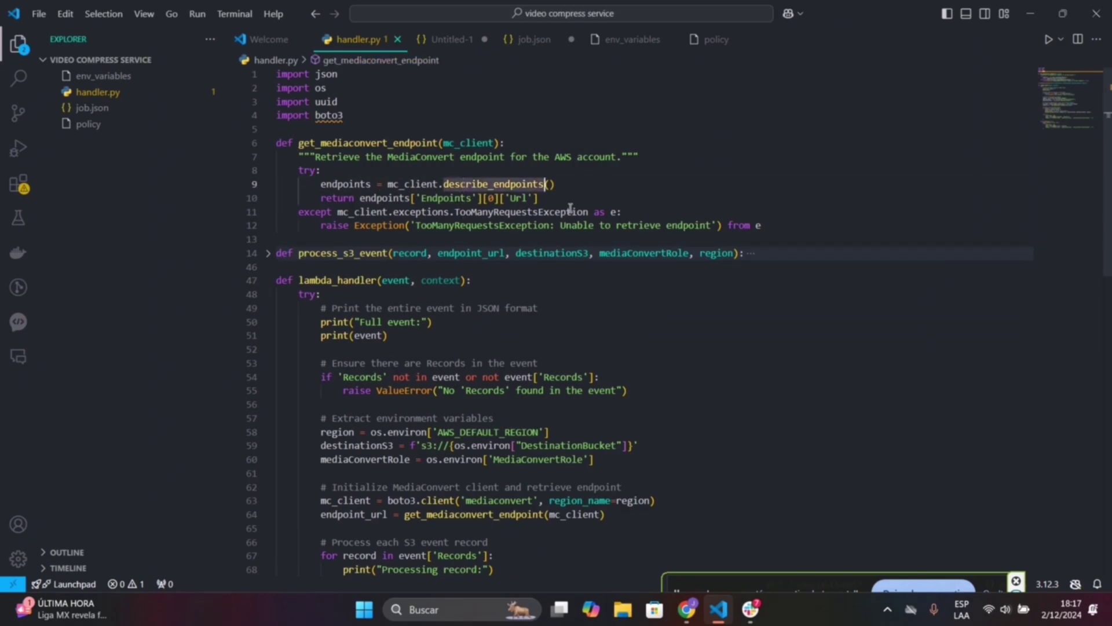
pyautogui.scroll(-3, 550, 348)
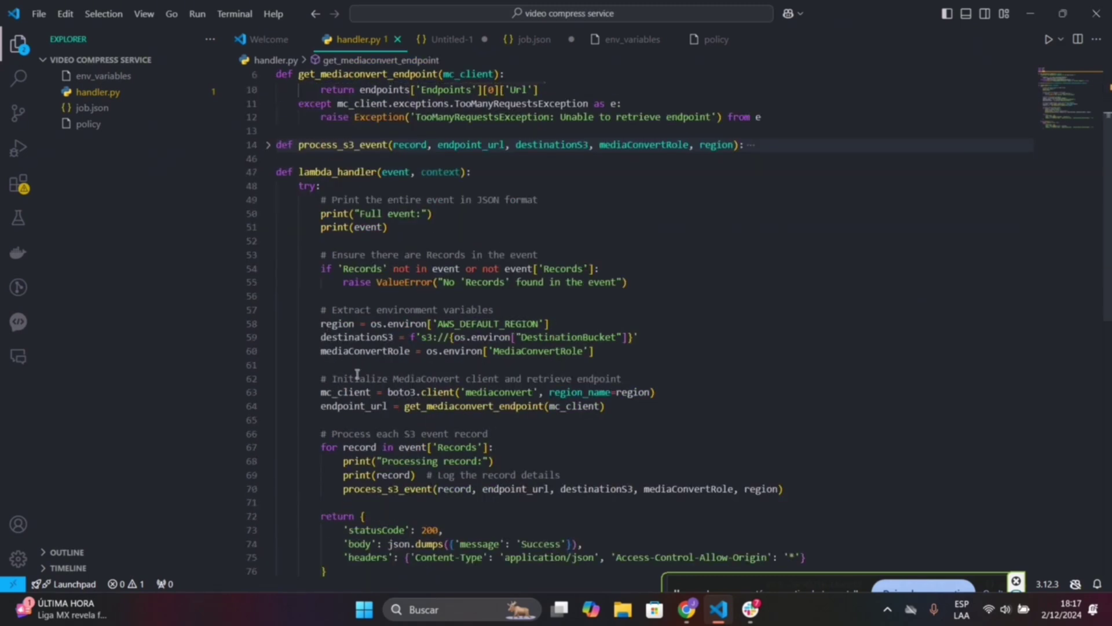
pyautogui.scroll(3, 408, 405)
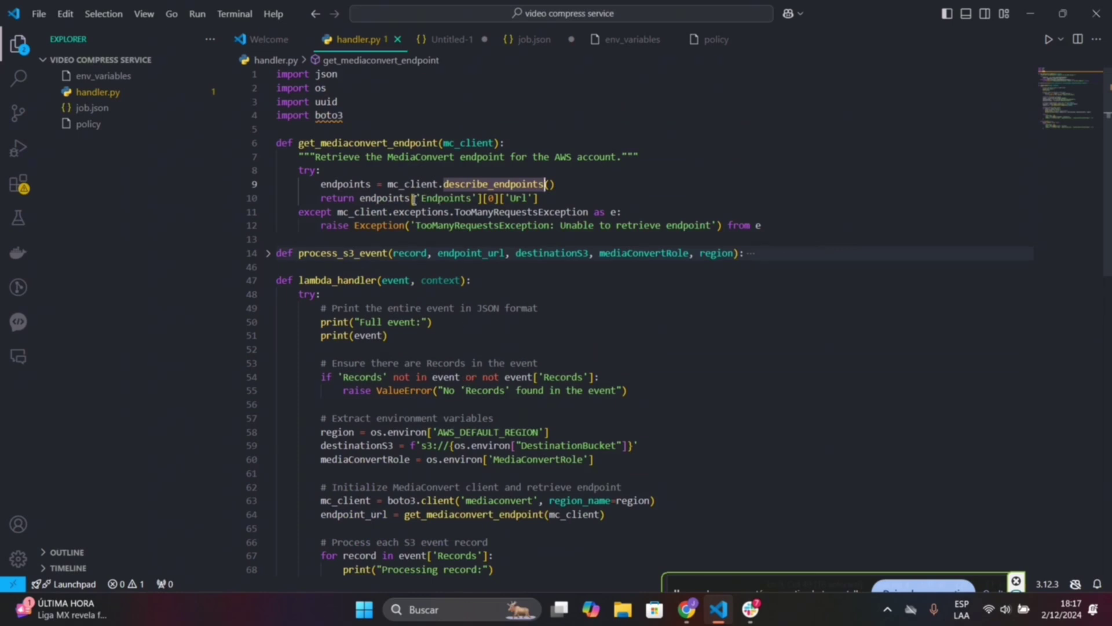
pyautogui.moveTo(359, 198); pyautogui.dragTo(566, 200)
pyautogui.click(565, 200)
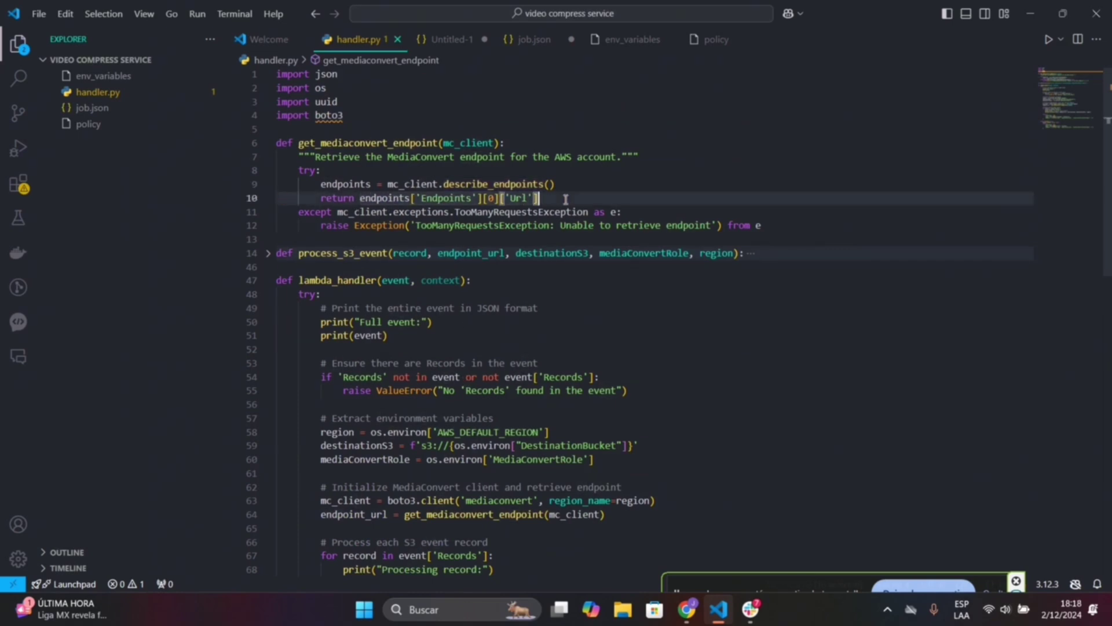
pyautogui.scroll(-2, 604, 339)
pyautogui.scroll(-3, 604, 339)
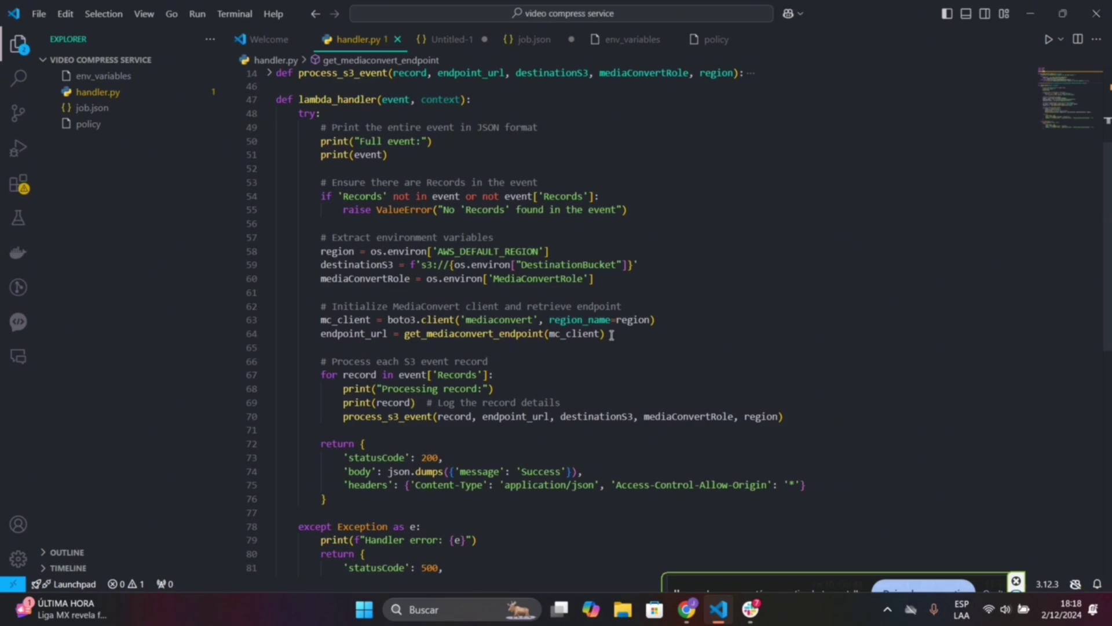
pyautogui.scroll(4, 611, 335)
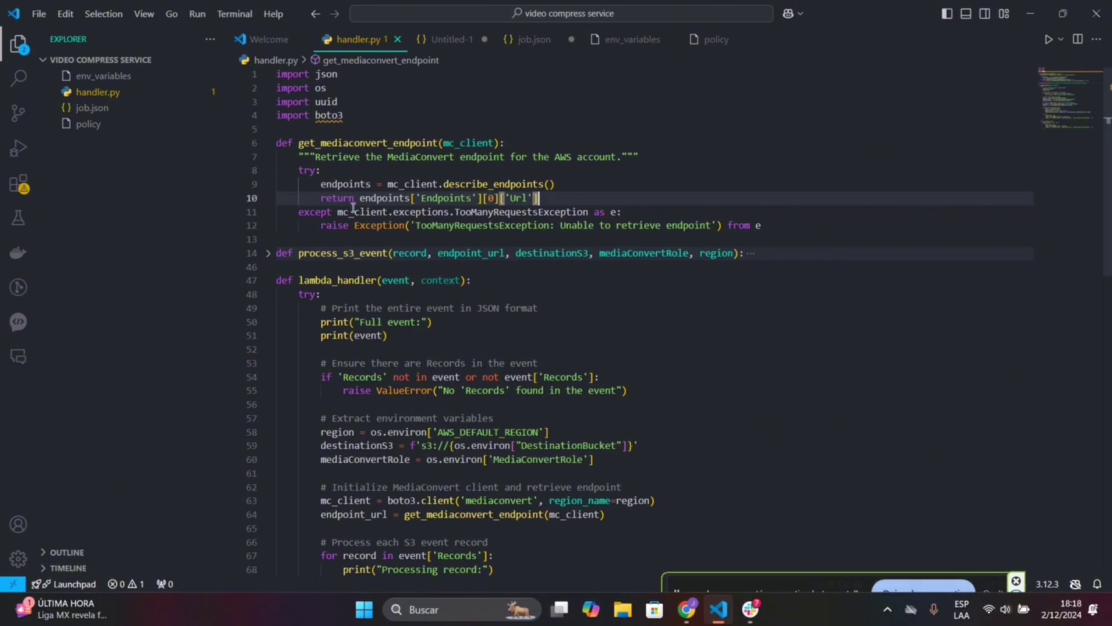
# Examine the TooManyRequestsException handling and its raised error message in get_mediaconvert_endpoint.
pyautogui.moveTo(338, 211); pyautogui.dragTo(494, 212)
pyautogui.moveTo(585, 212); pyautogui.dragTo(589, 212)
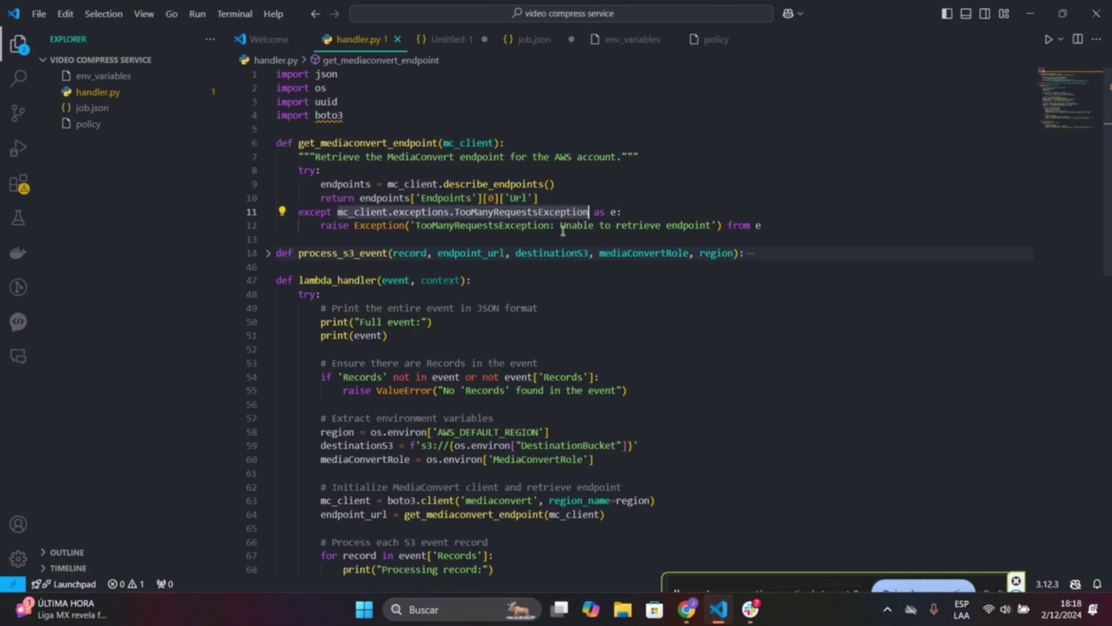
pyautogui.moveTo(561, 227); pyautogui.dragTo(712, 227)
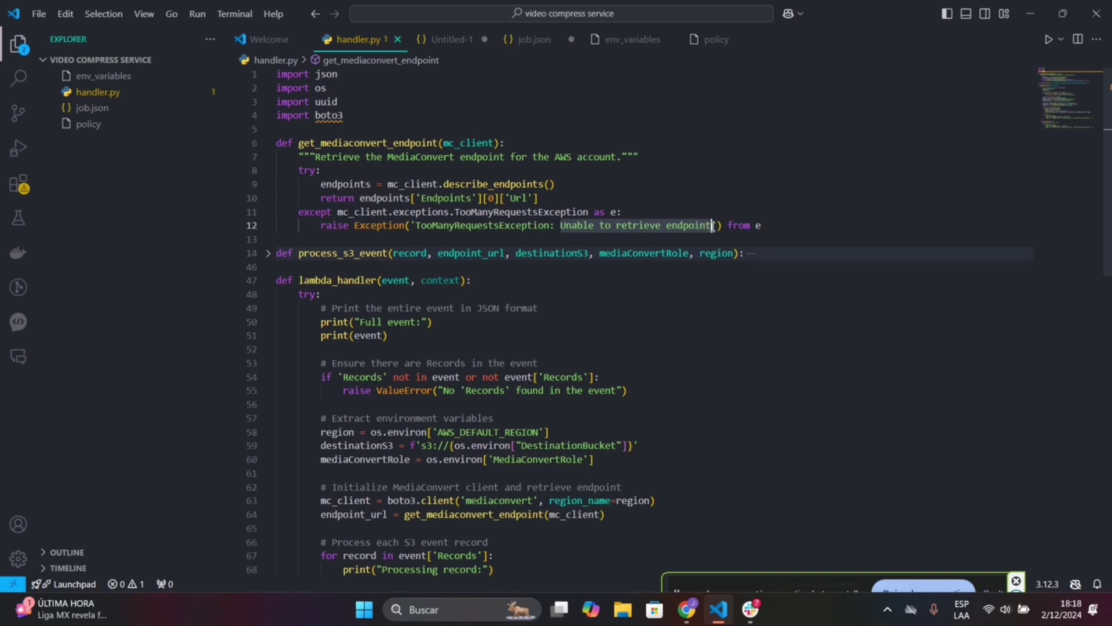
pyautogui.click(712, 227)
pyautogui.click(422, 242)
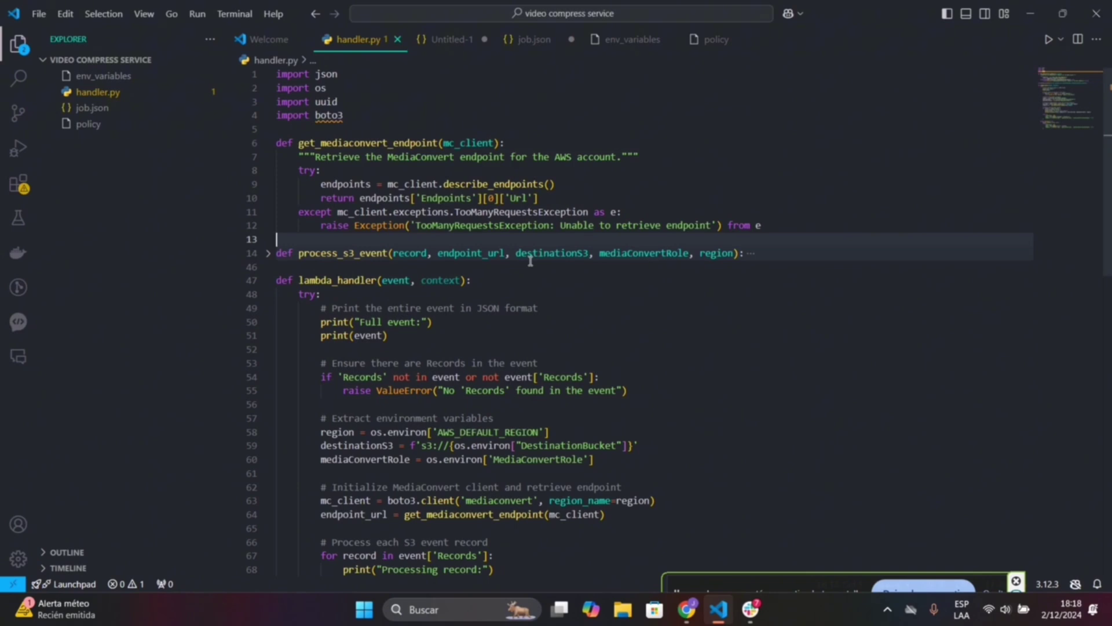
# Return to lambda_handler and examine where the endpoint_url variable is assigned and used.
pyautogui.scroll(-2, 583, 307)
pyautogui.scroll(2, 582, 348)
pyautogui.scroll(-3, 510, 217)
pyautogui.scroll(3, 510, 218)
pyautogui.scroll(-7, 468, 242)
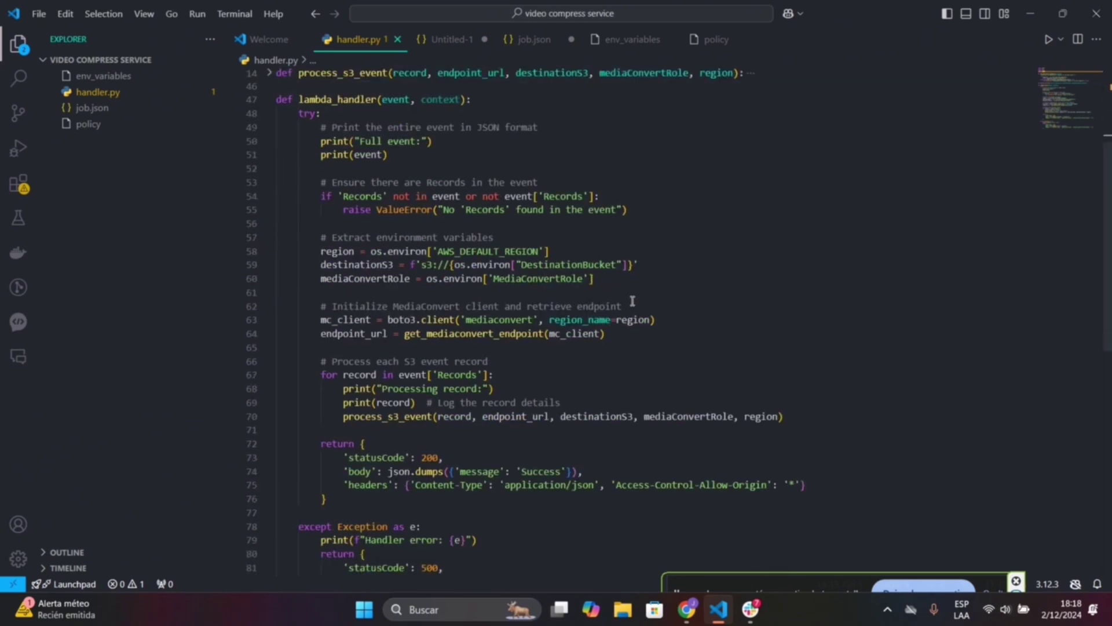
pyautogui.scroll(-1, 619, 344)
pyautogui.click(388, 225)
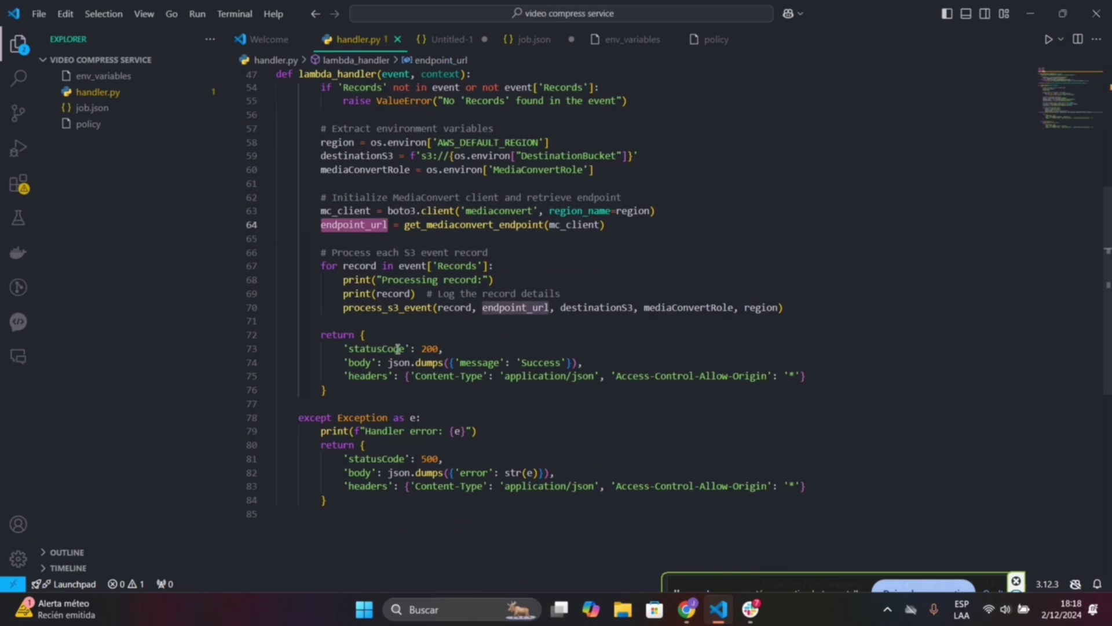
# Examine the loop over event['Records'], its record logging lines, and the arguments passed to process_s3_event.
pyautogui.click(412, 267)
pyautogui.click(456, 266)
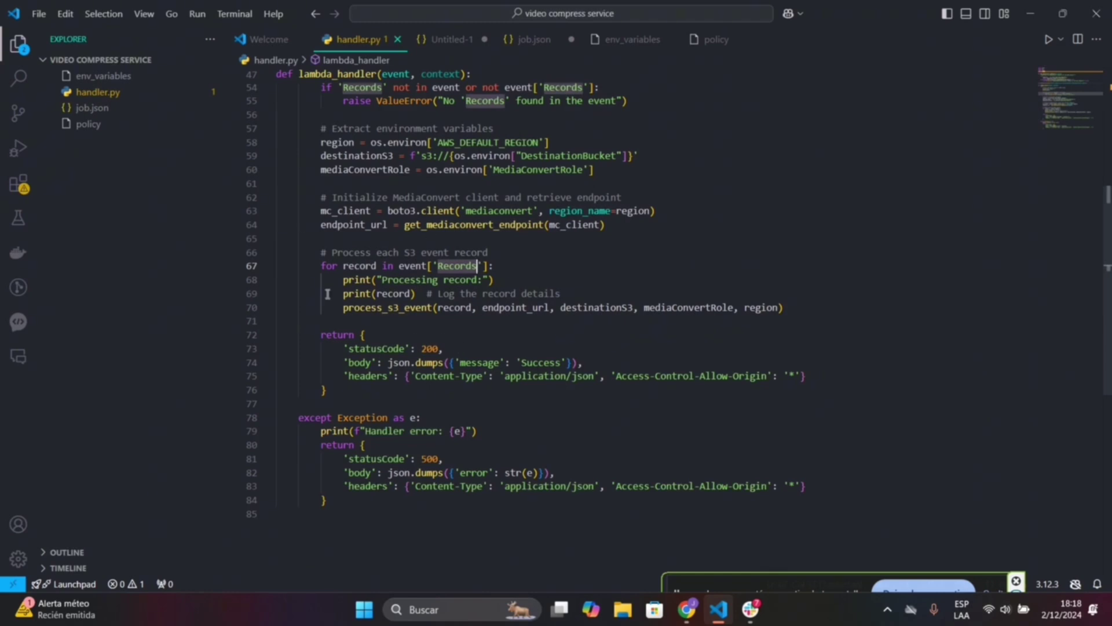
pyautogui.moveTo(340, 280); pyautogui.dragTo(560, 294)
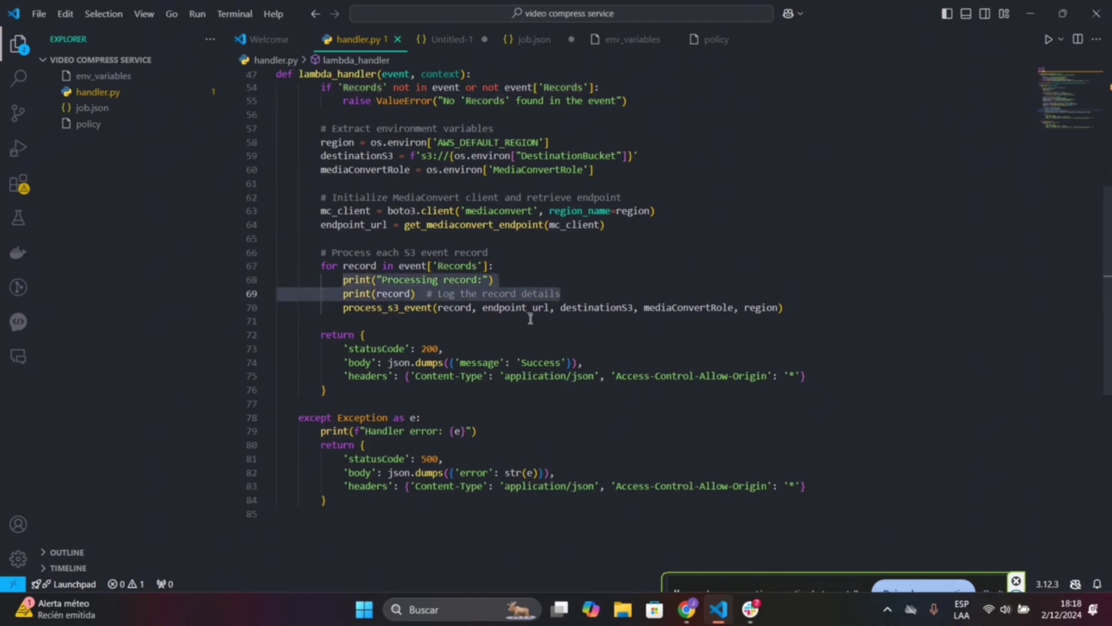
pyautogui.moveTo(360, 295)
pyautogui.click(383, 323)
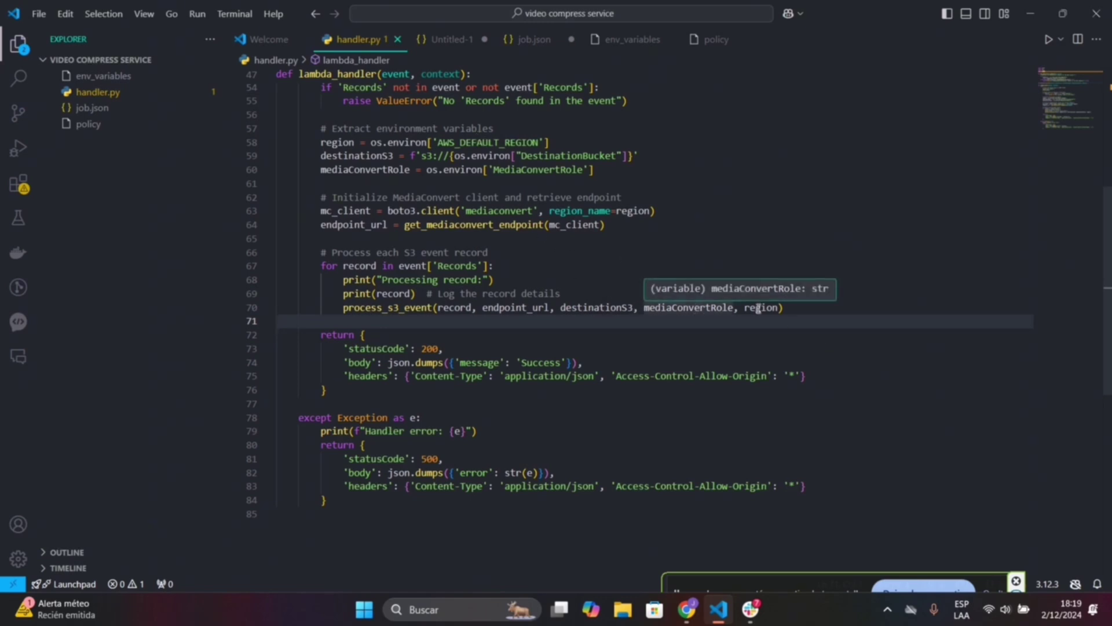
# Fold lambda_handler, unfold process_s3_event, and examine the line that generates assetID with uuid4.
pyautogui.scroll(7, 872, 359)
pyautogui.click(268, 282)
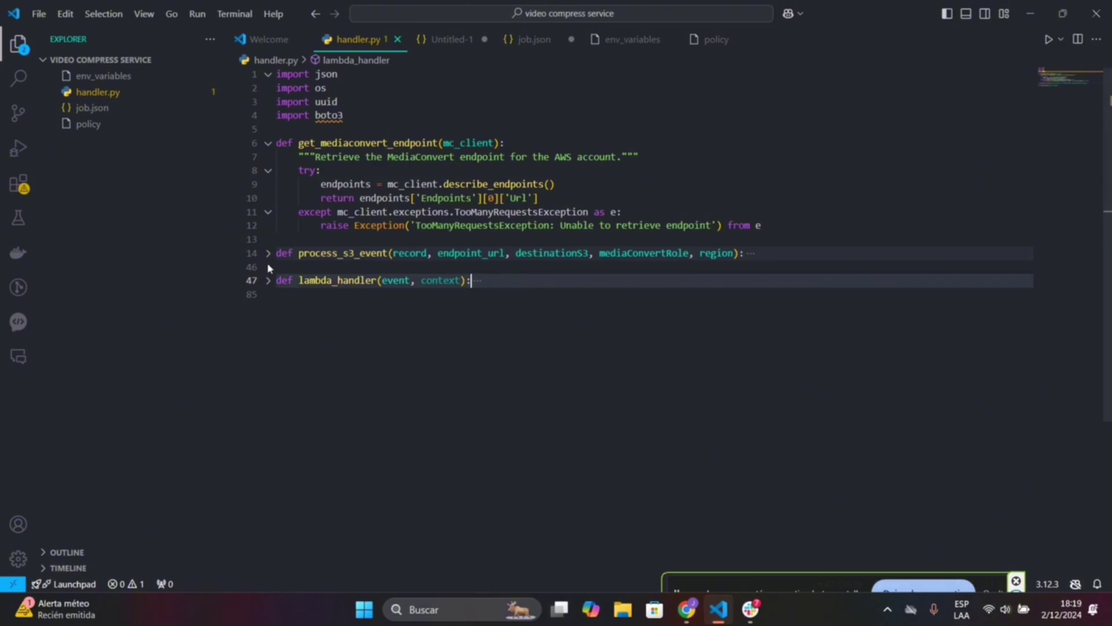
pyautogui.click(268, 254)
pyautogui.click(797, 337)
pyautogui.scroll(-2, 798, 337)
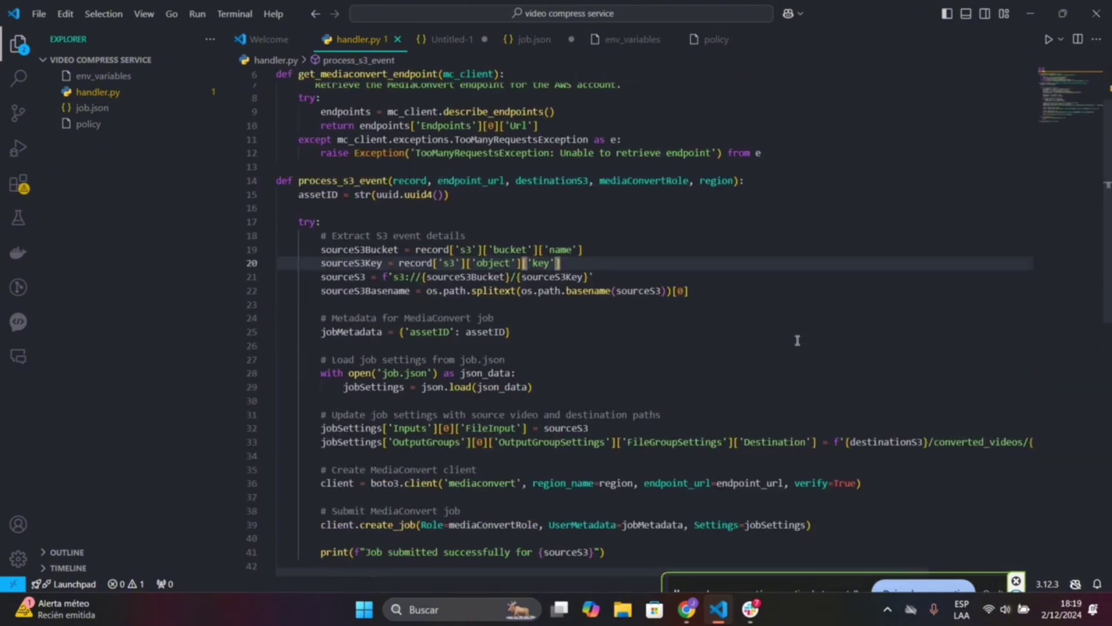
pyautogui.tripleClick(300, 194)
pyautogui.click(500, 195)
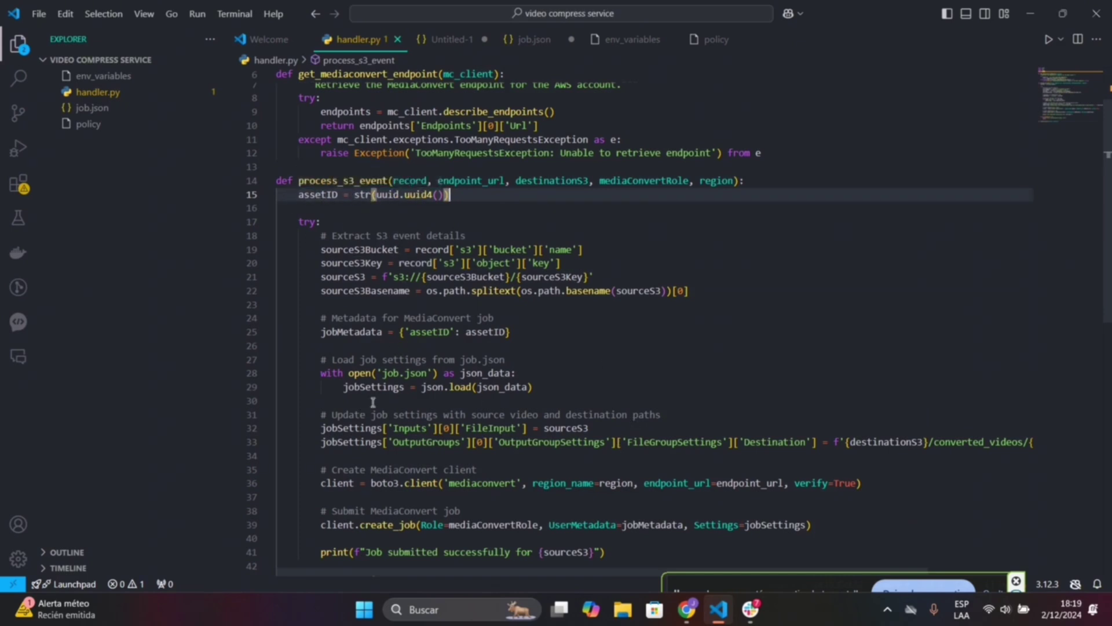
pyautogui.scroll(2, 503, 371)
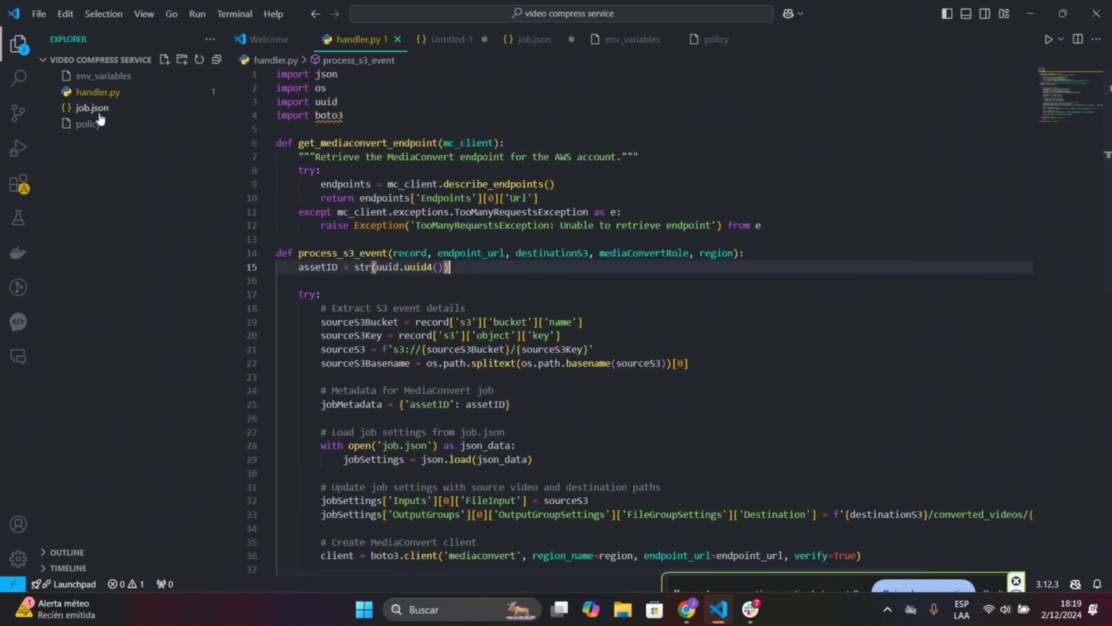
# Open job.json and review its output group, container and video codec settings.
pyautogui.click(99, 113)
pyautogui.click(600, 327)
pyautogui.scroll(2, 600, 325)
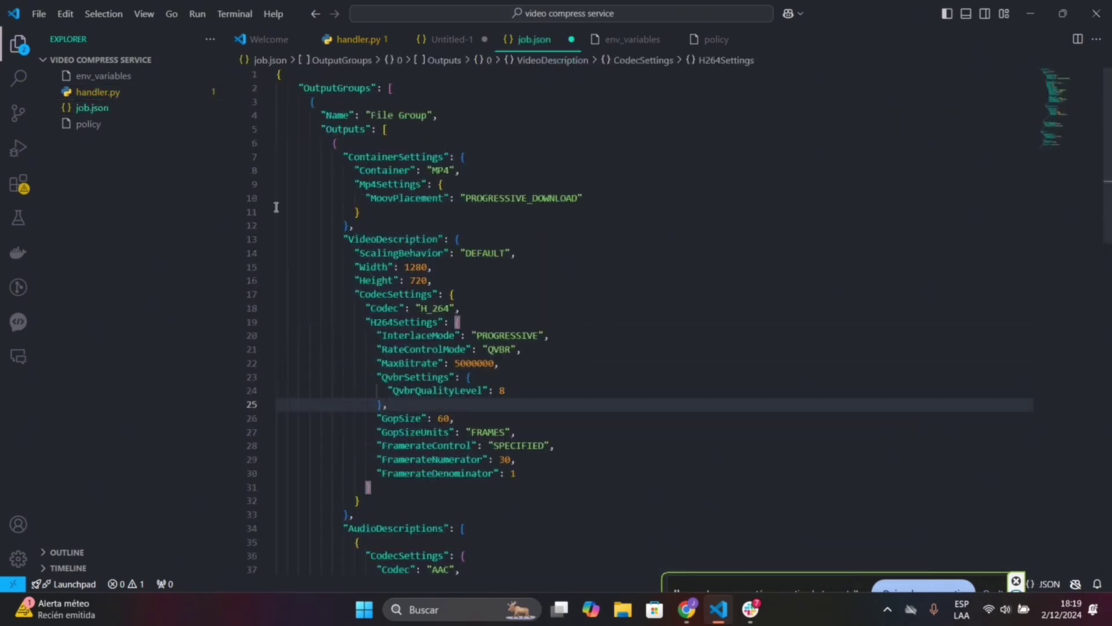
pyautogui.scroll(-2, 537, 234)
pyautogui.scroll(2, 542, 251)
# Return to handler.py and examine the block in process_s3_event that extracts the S3 event details.
pyautogui.click(354, 40)
pyautogui.scroll(-2, 408, 267)
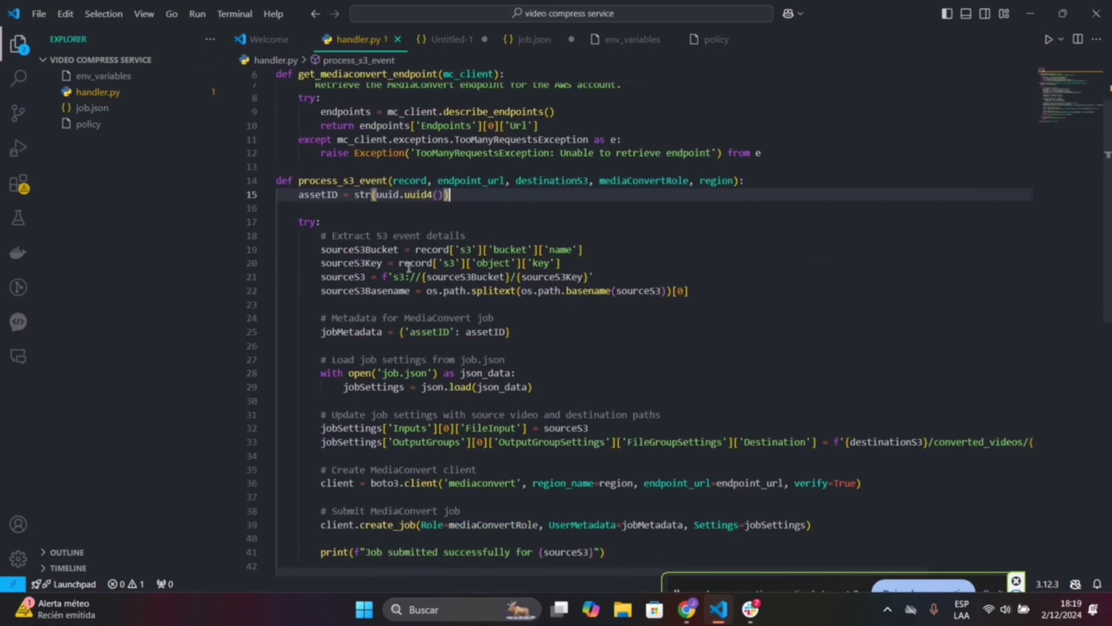
pyautogui.click(356, 217)
pyautogui.scroll(-1, 357, 293)
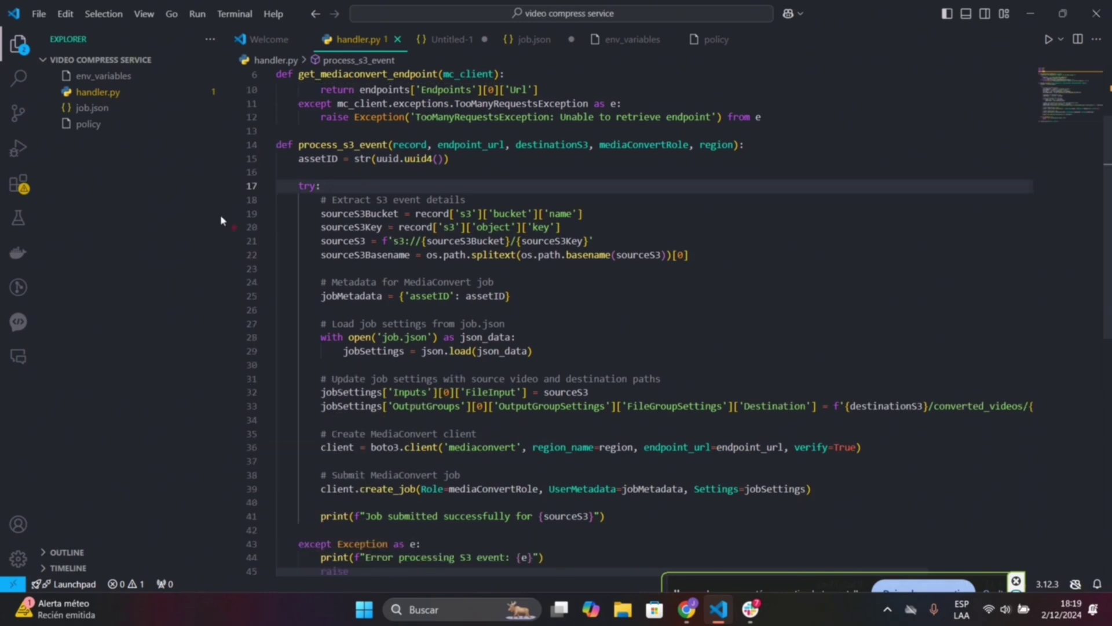
pyautogui.moveTo(320, 199); pyautogui.dragTo(702, 256)
pyautogui.click(702, 257)
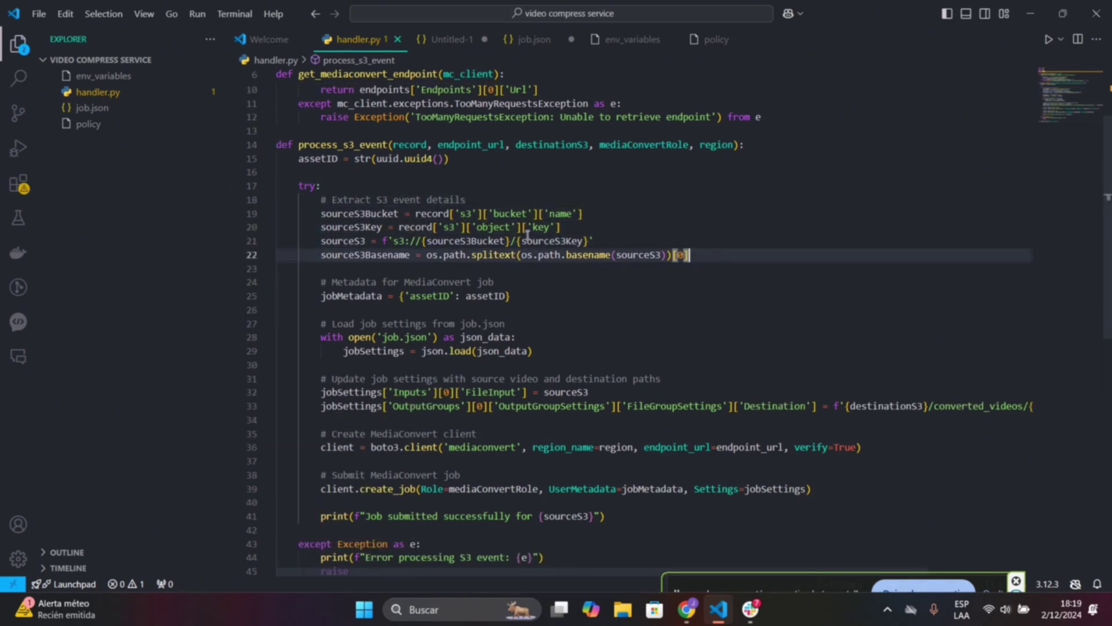
pyautogui.scroll(-1, 606, 418)
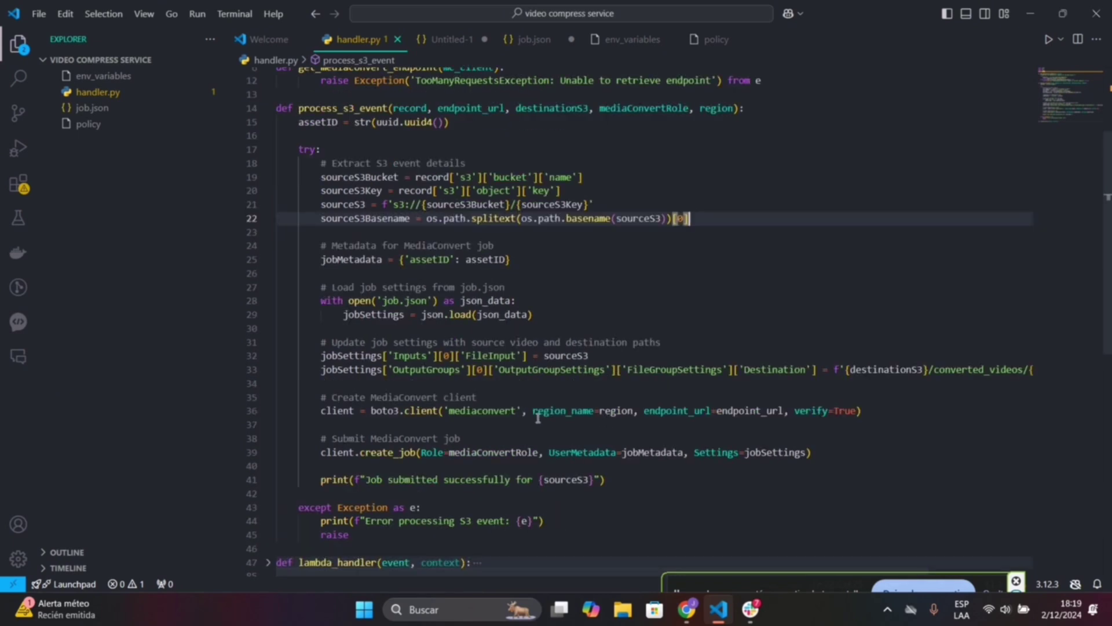
# Examine the sourceS3Bucket, sourceS3Key, sourceS3 and sourceS3Basename variables one by one, including the S3 path string.
pyautogui.doubleClick(351, 177)
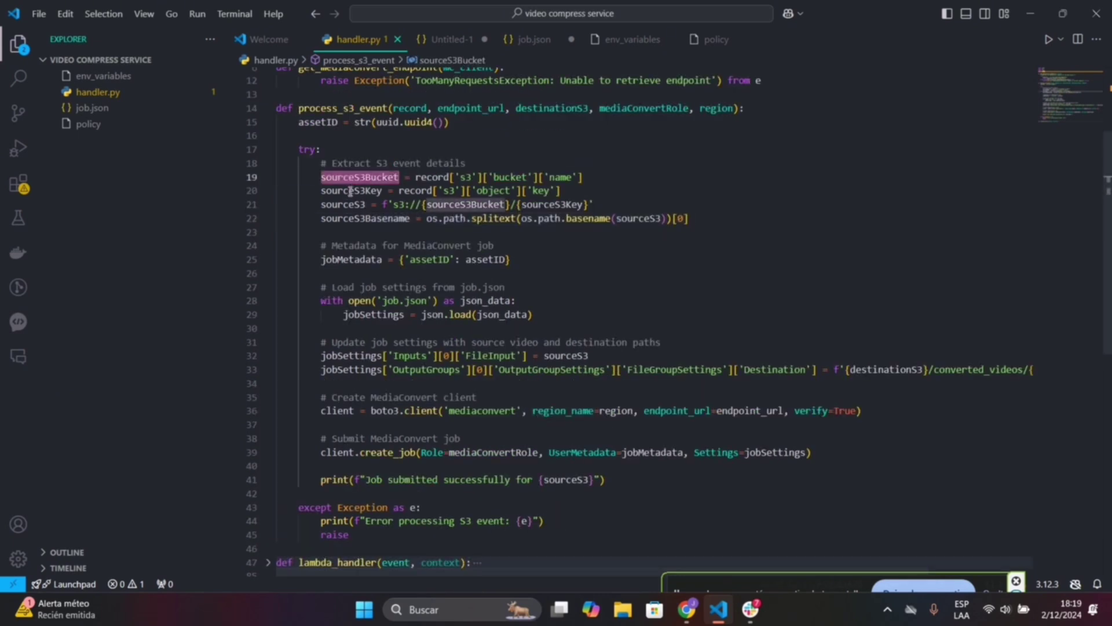
pyautogui.doubleClick(351, 191)
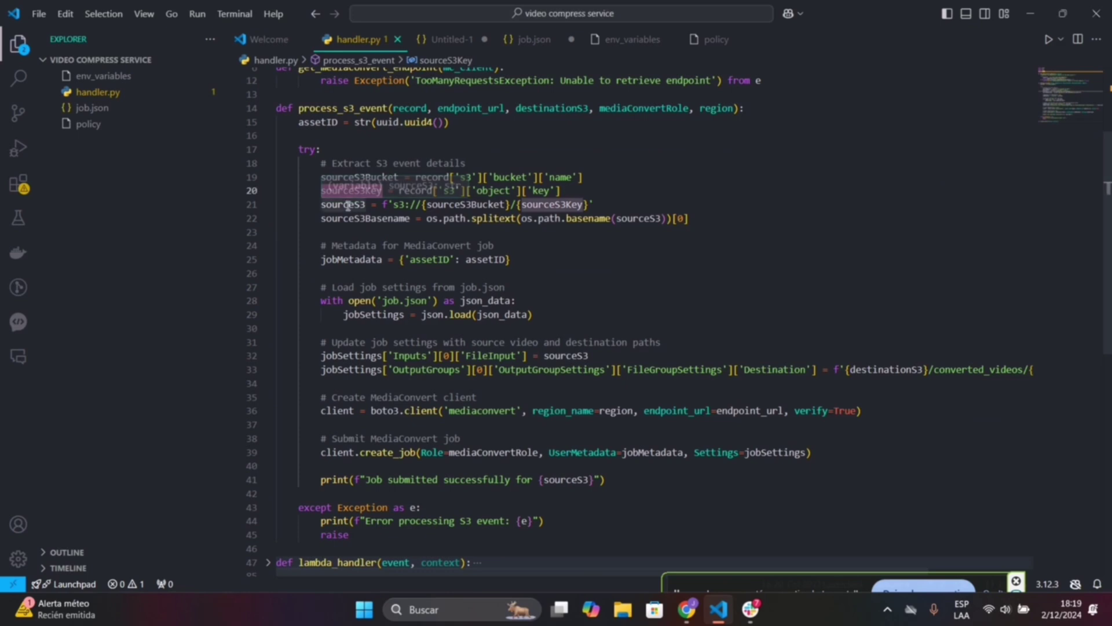
pyautogui.doubleClick(348, 205)
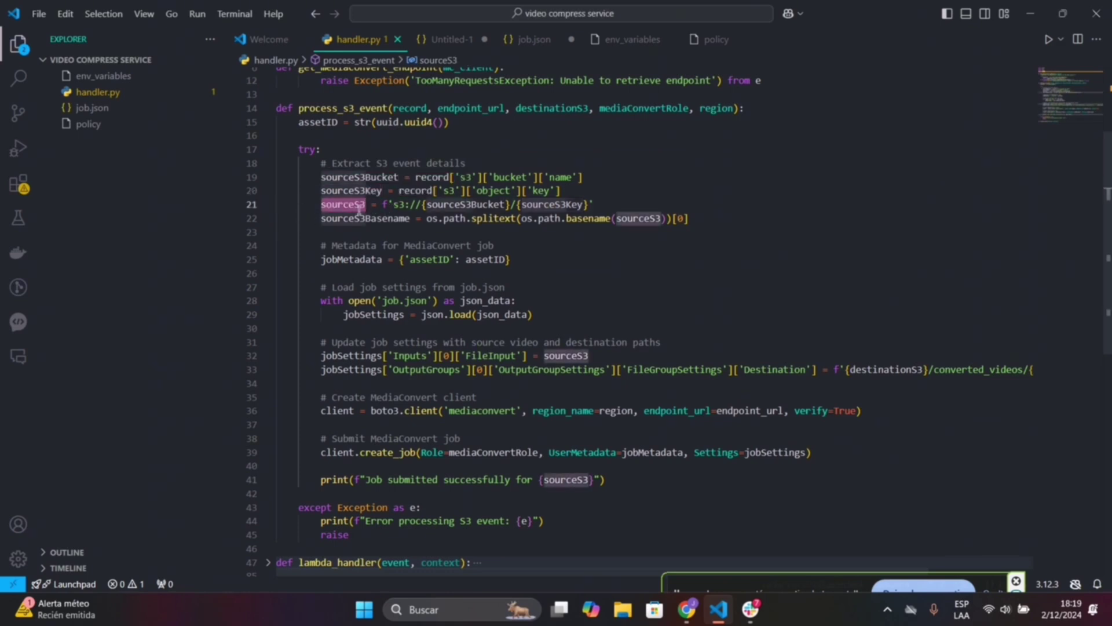
pyautogui.moveTo(383, 205); pyautogui.dragTo(593, 205)
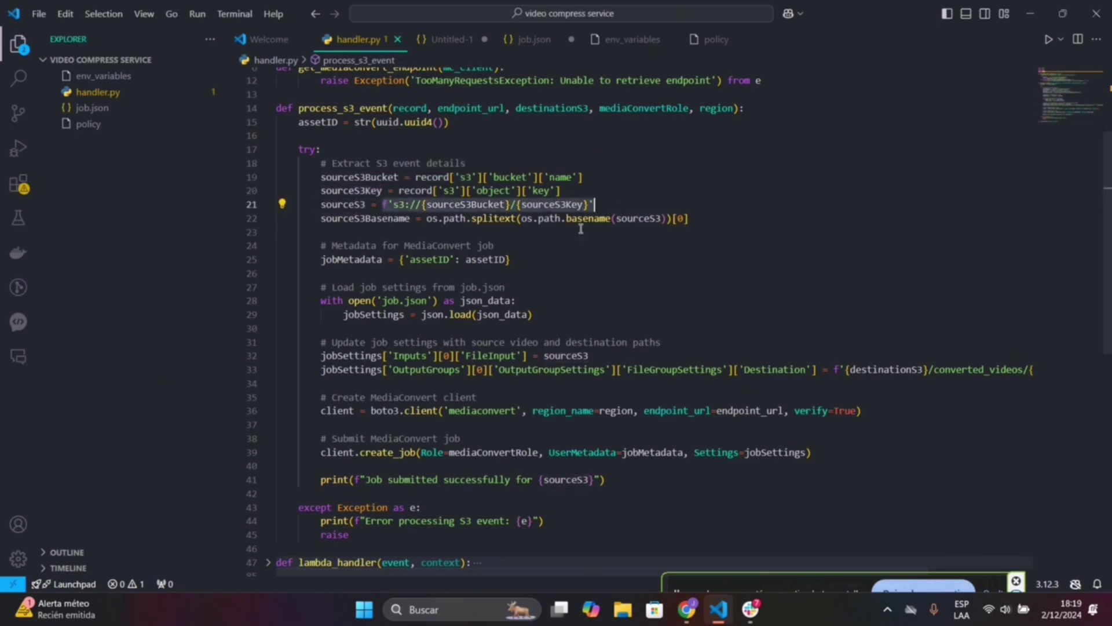
pyautogui.doubleClick(371, 219)
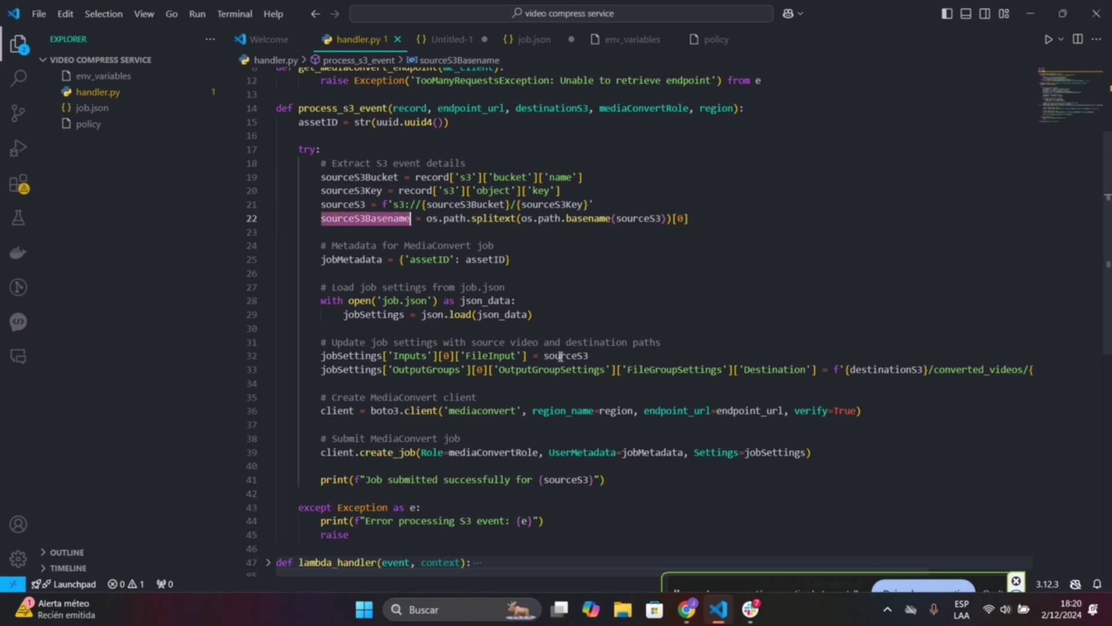
# Examine the lines in process_s3_event that load the MediaConvert job settings from job.json.
pyautogui.click(437, 276)
pyautogui.click(564, 317)
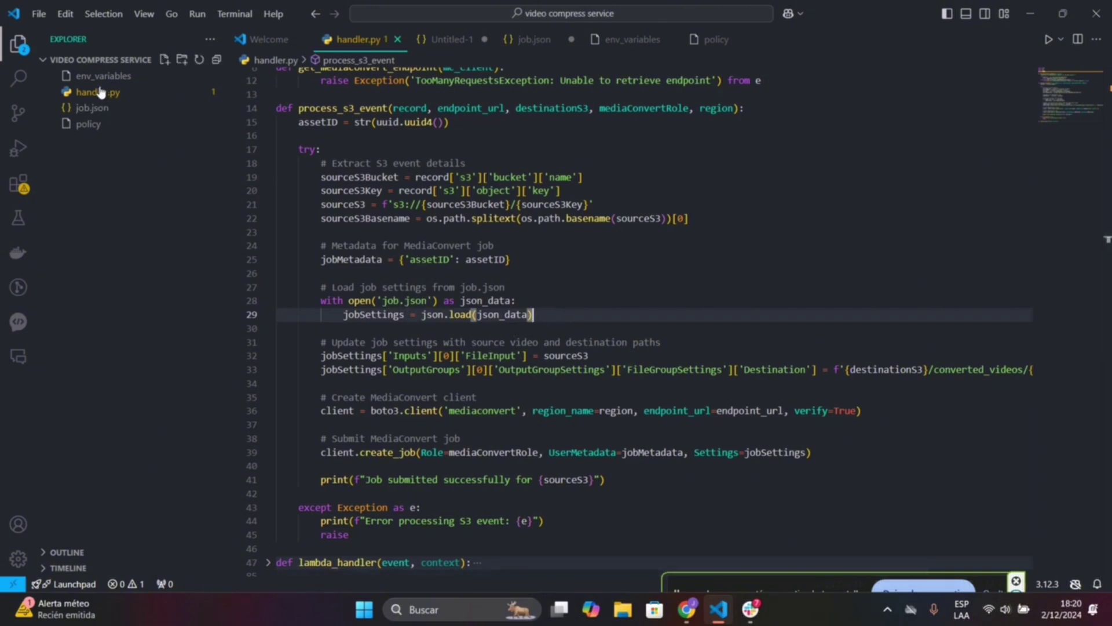
pyautogui.scroll(-3, 469, 174)
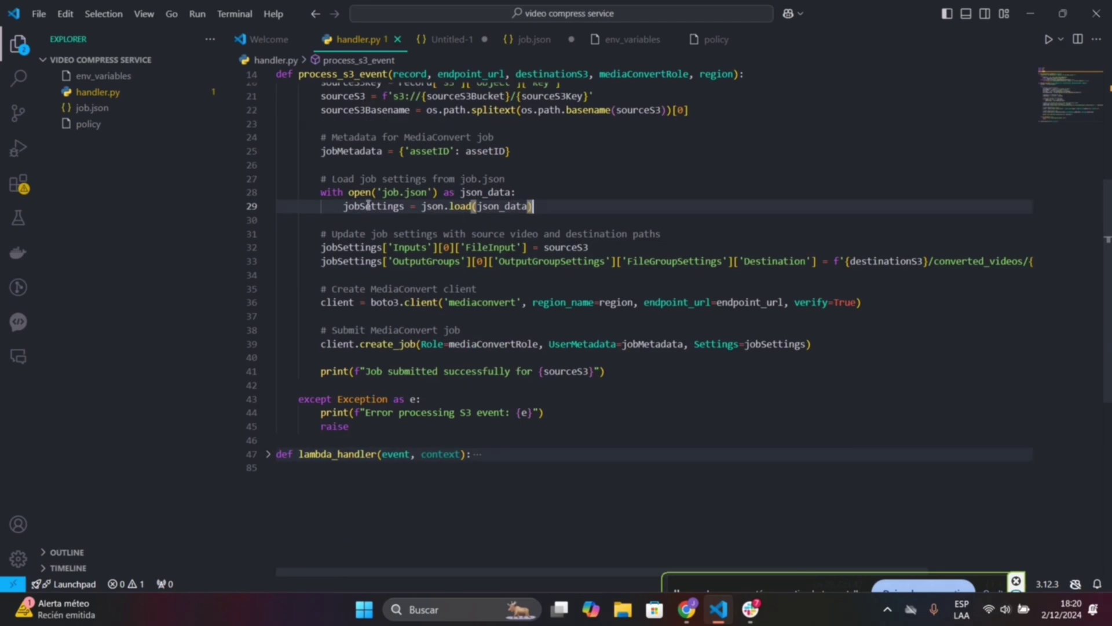
# Examine the block that updates jobSettings with the source video and destination paths, including the full converted_videos destination string.
pyautogui.doubleClick(364, 248)
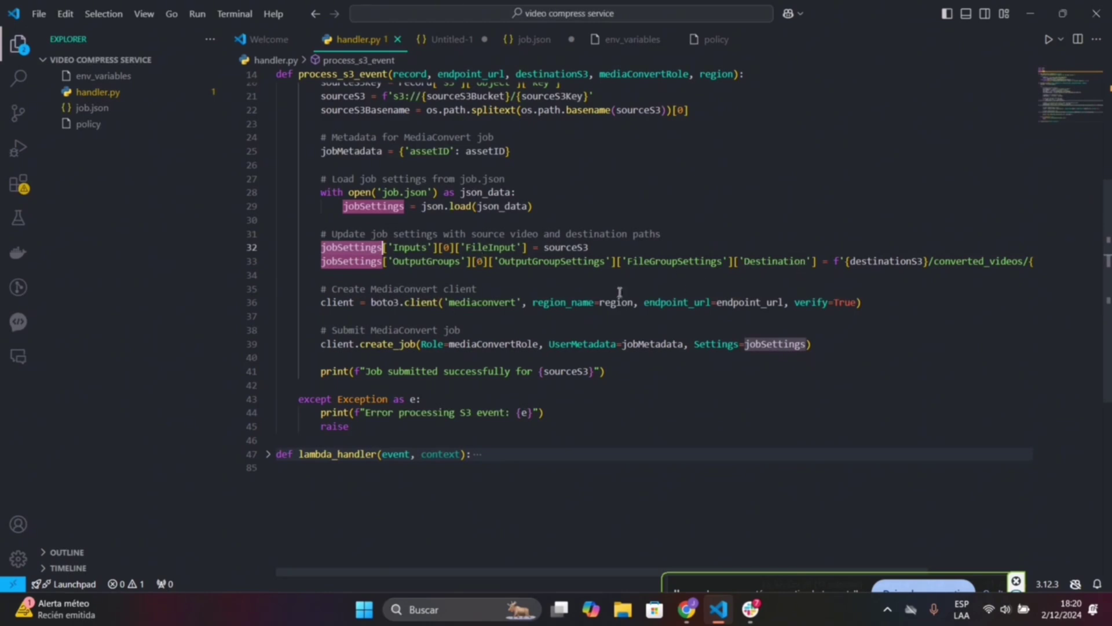
pyautogui.moveTo(320, 234); pyautogui.dragTo(1037, 261)
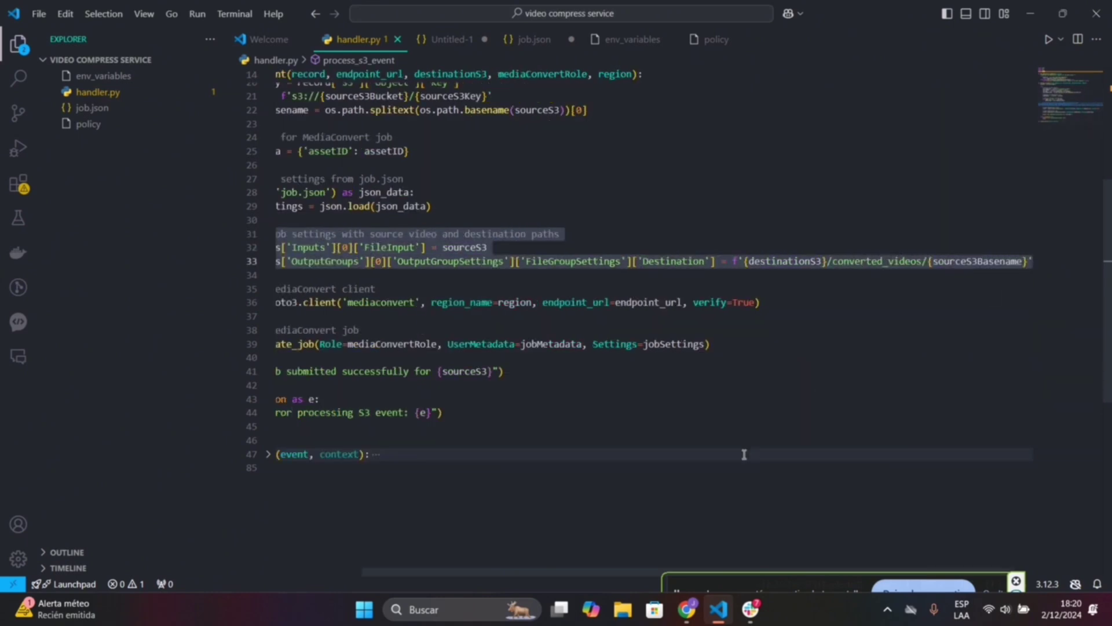
pyautogui.moveTo(634, 572); pyautogui.dragTo(567, 571)
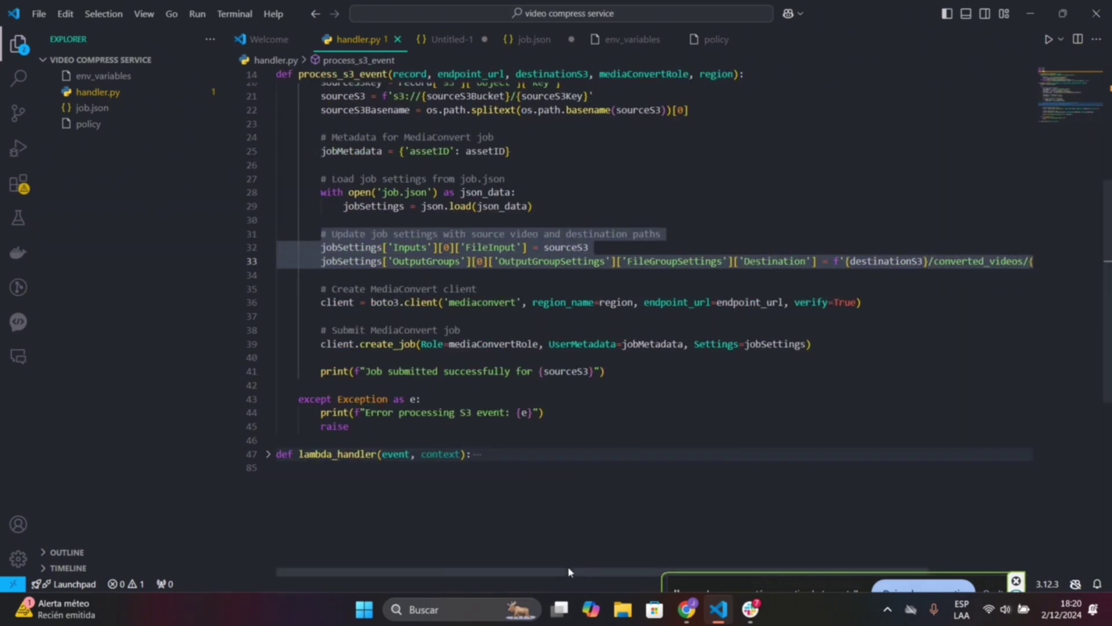
pyautogui.click(341, 277)
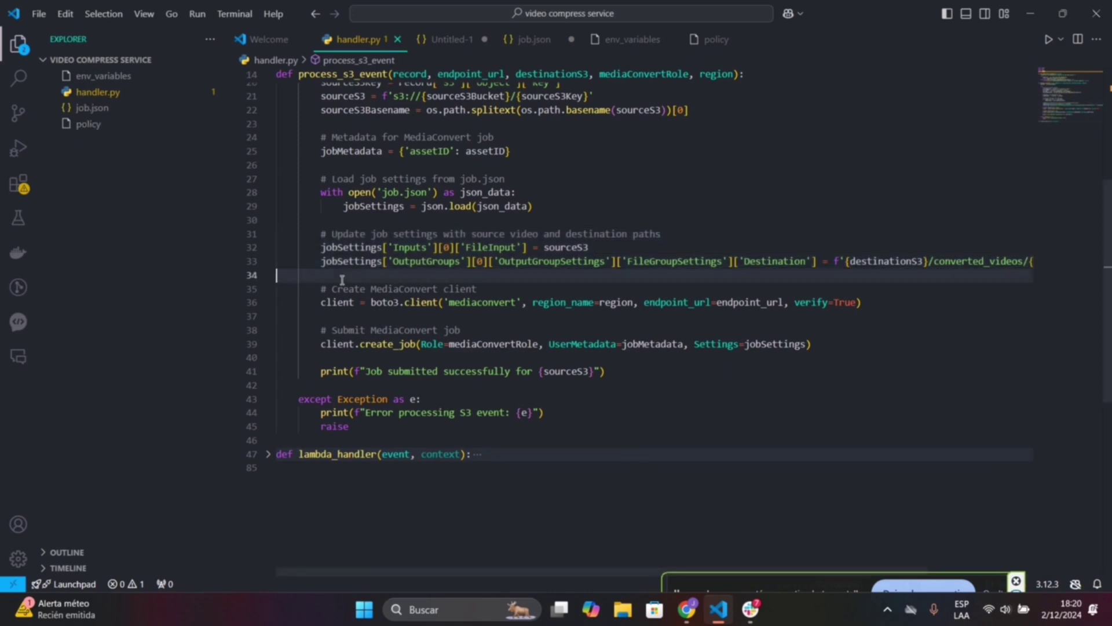
pyautogui.moveTo(317, 233); pyautogui.dragTo(394, 261)
pyautogui.doubleClick(348, 267)
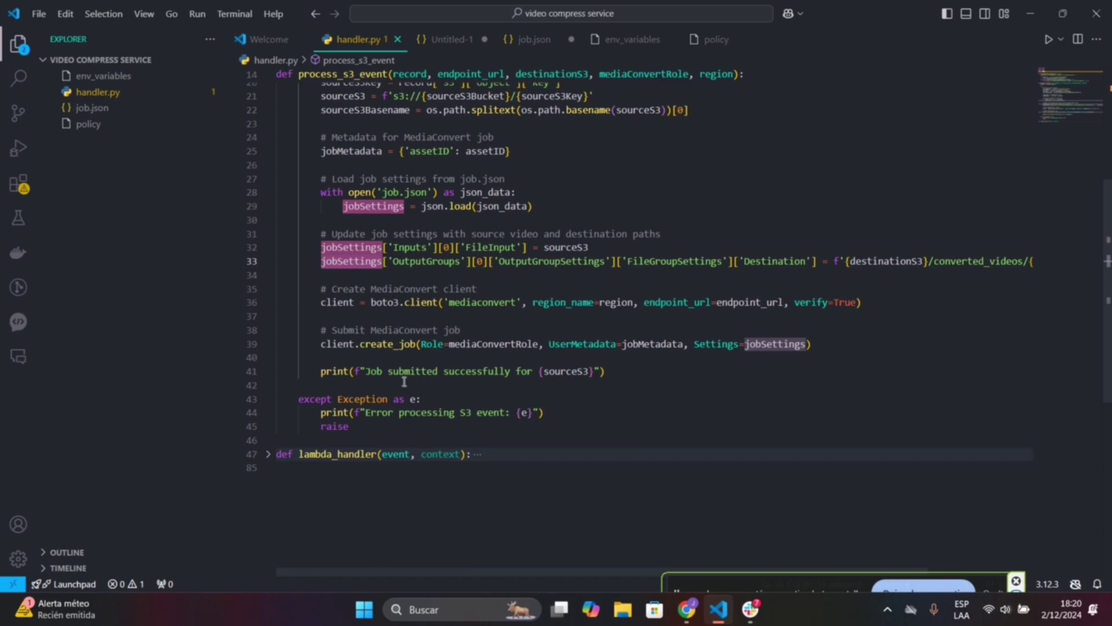
# Examine the block that creates the MediaConvert client with boto3 and find where the client variable is reused.
pyautogui.click(380, 344)
pyautogui.click(374, 360)
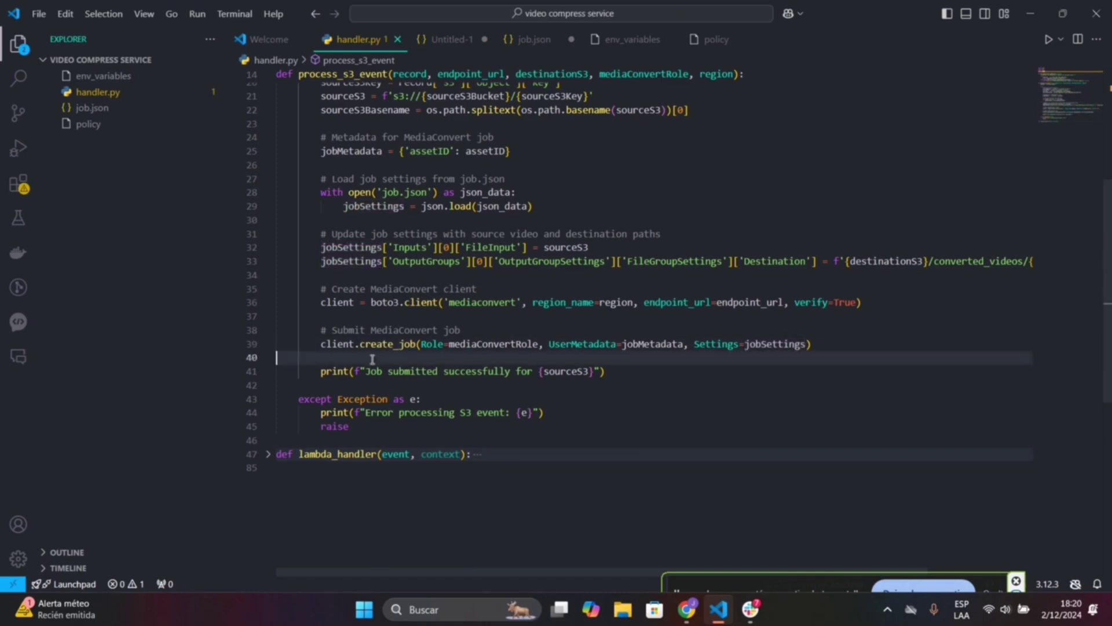
pyautogui.click(330, 275)
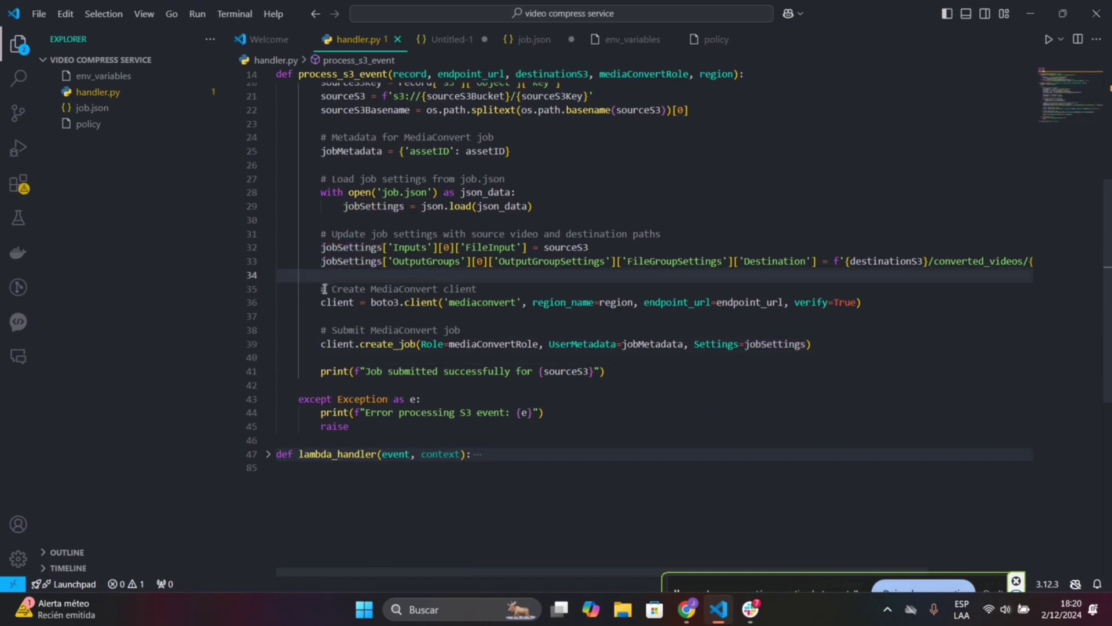
pyautogui.moveTo(323, 289); pyautogui.dragTo(867, 307)
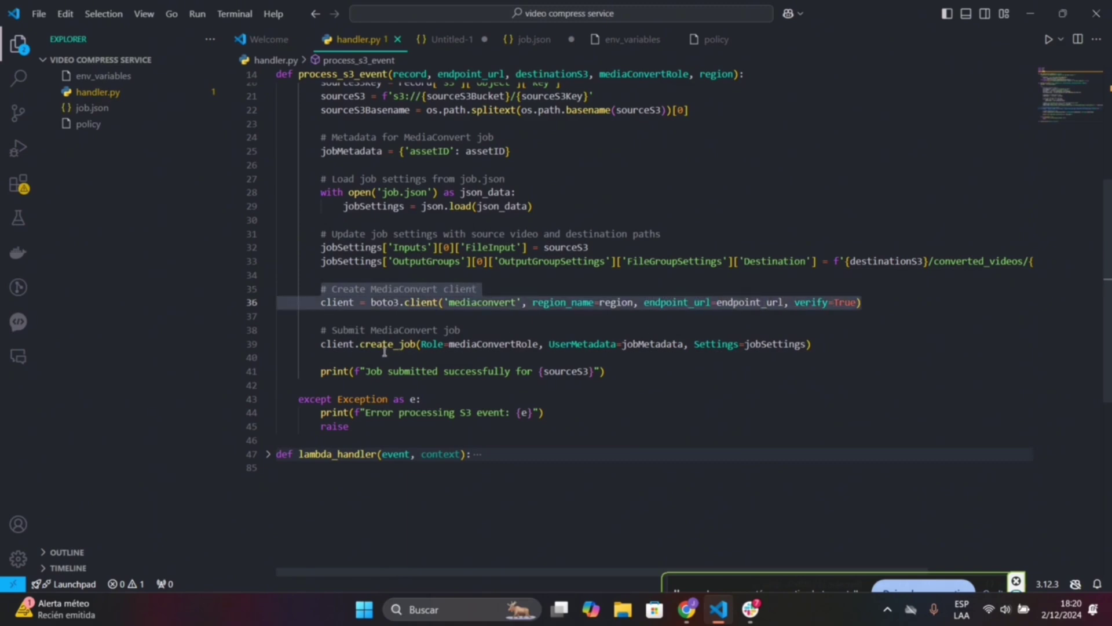
pyautogui.click(322, 303)
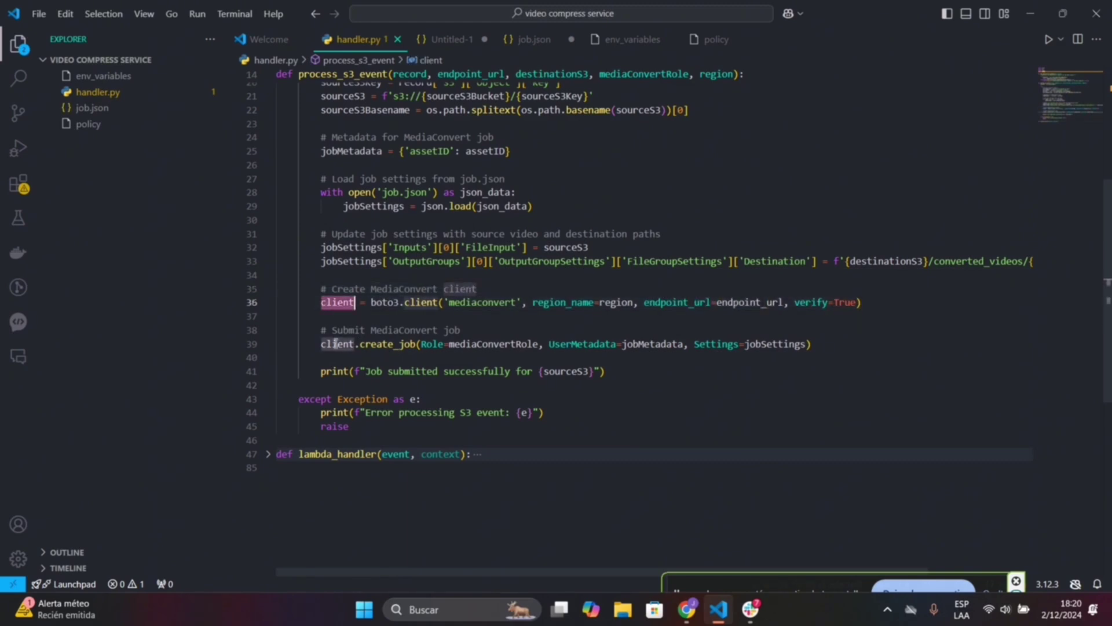
# Examine the create_job call that submits the MediaConvert job, focusing on its Role=mediaConvertRole argument.
pyautogui.click(376, 346)
pyautogui.click(493, 346)
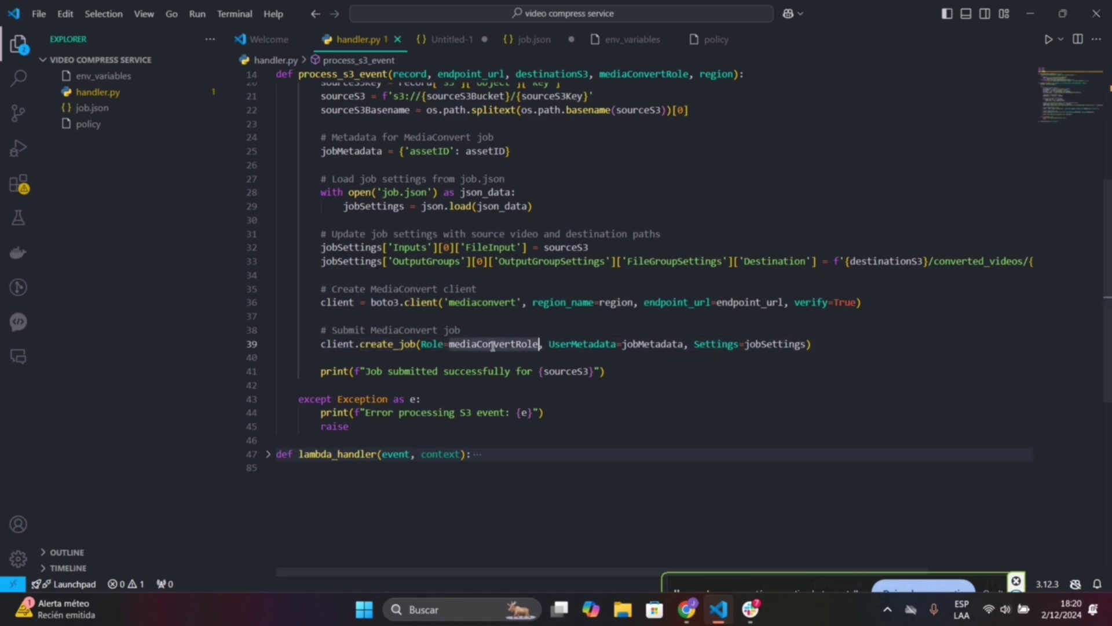
pyautogui.click(502, 358)
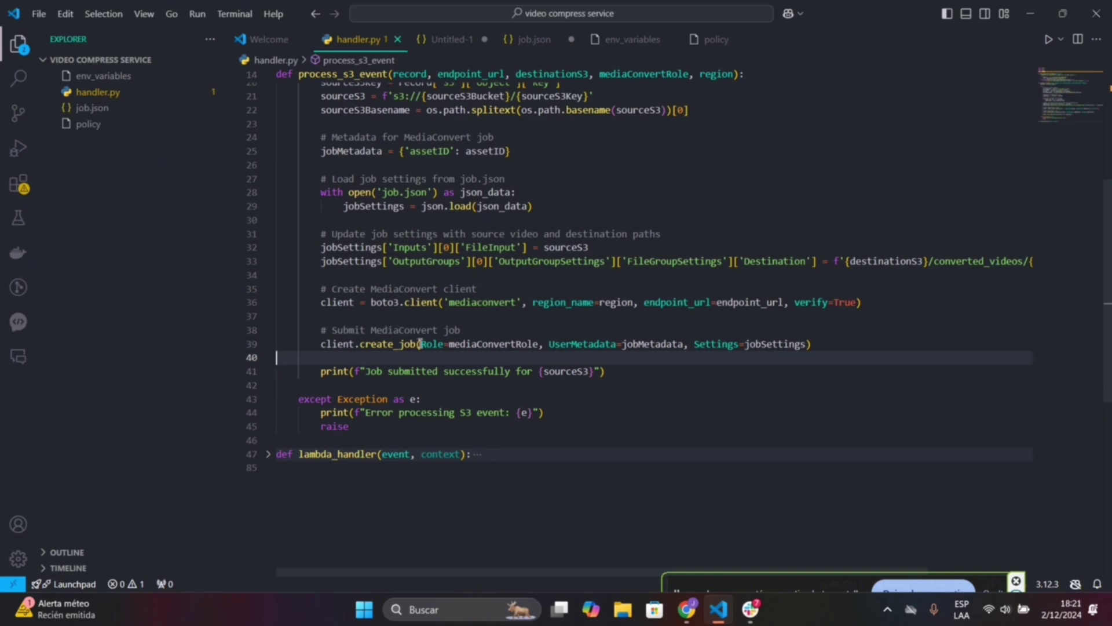
pyautogui.moveTo(421, 344); pyautogui.dragTo(538, 348)
pyautogui.click(520, 354)
pyautogui.moveTo(421, 345); pyautogui.dragTo(539, 345)
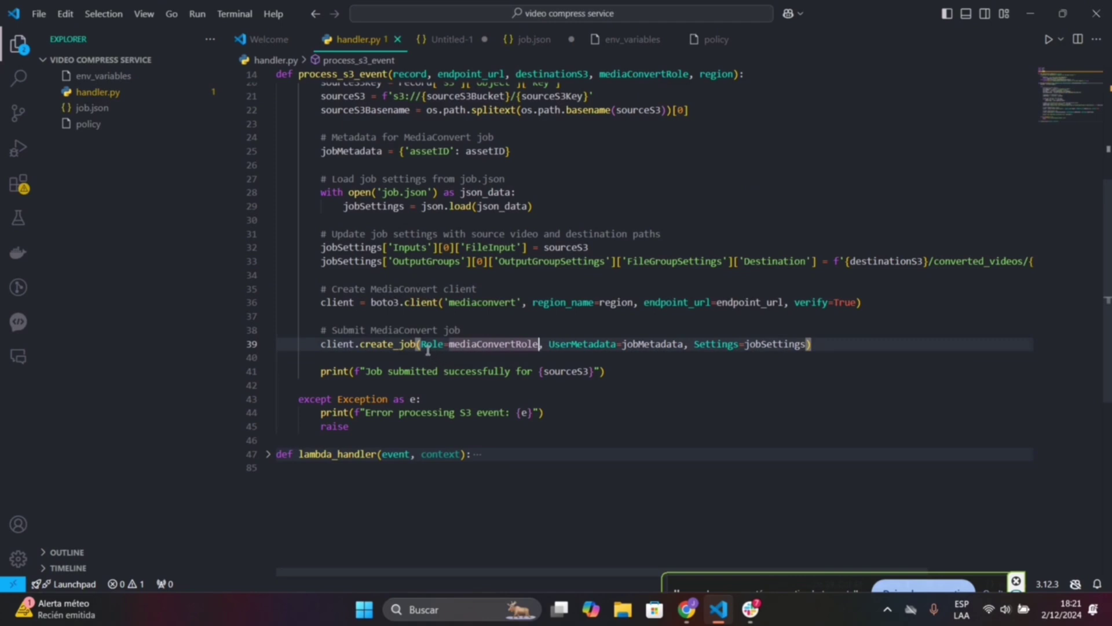
pyautogui.click(468, 345)
pyautogui.doubleClick(468, 346)
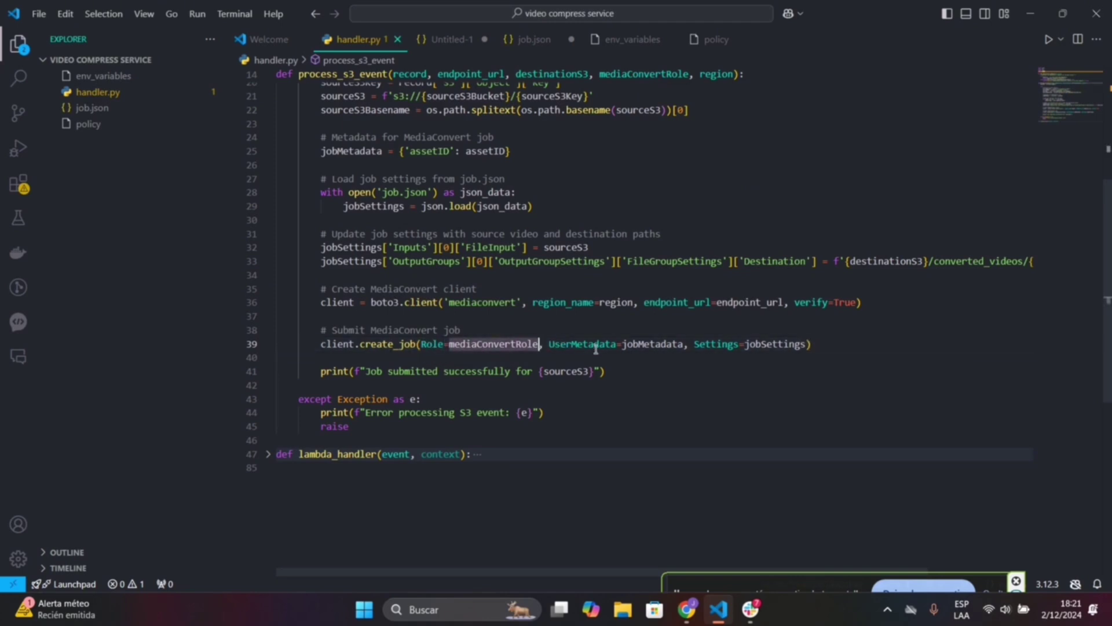
# Trace the jobMetadata value passed as UserMetadata back to the line that defines it with assetID.
pyautogui.doubleClick(650, 345)
pyautogui.scroll(1, 410, 181)
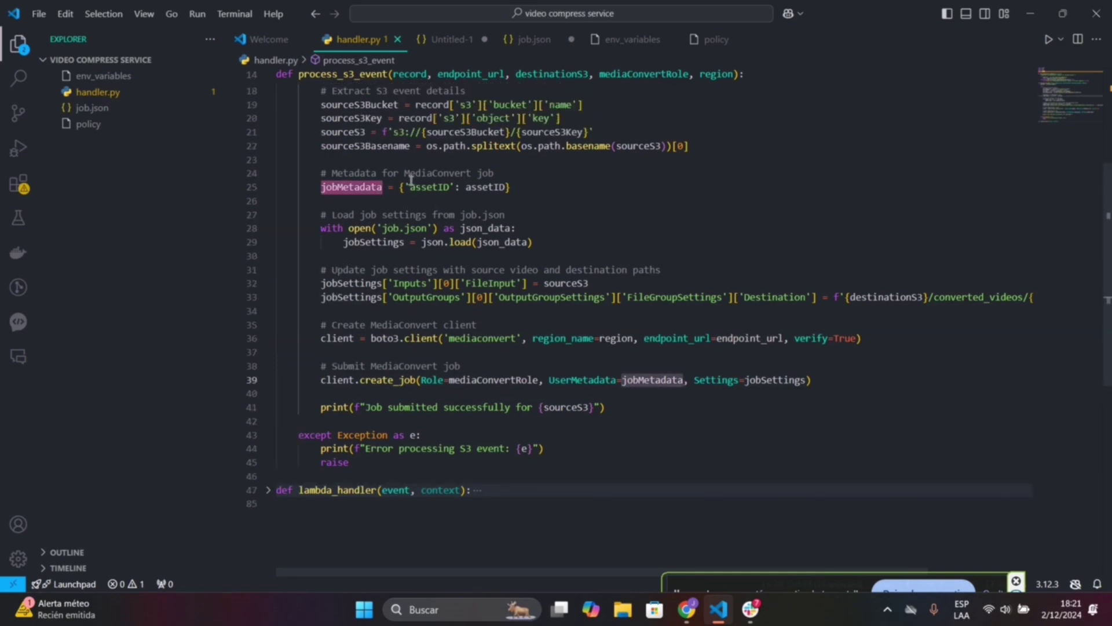
pyautogui.scroll(-2, 671, 319)
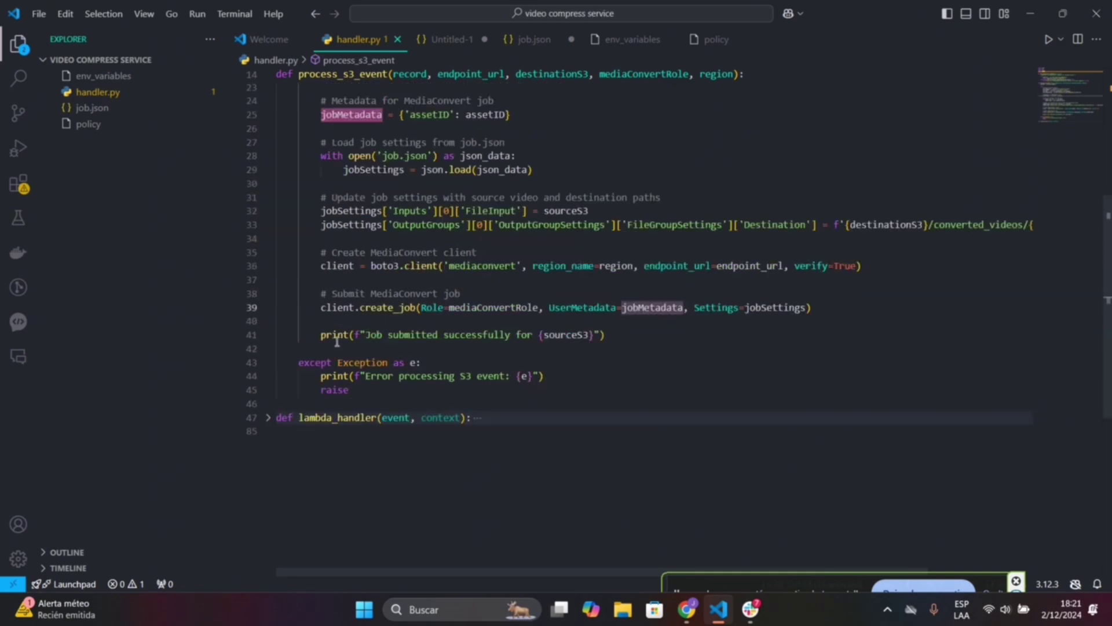
# Examine the print statement that reports a successfully submitted job and the sourceS3 variable it uses.
pyautogui.moveTo(322, 335); pyautogui.dragTo(664, 342)
pyautogui.click(409, 349)
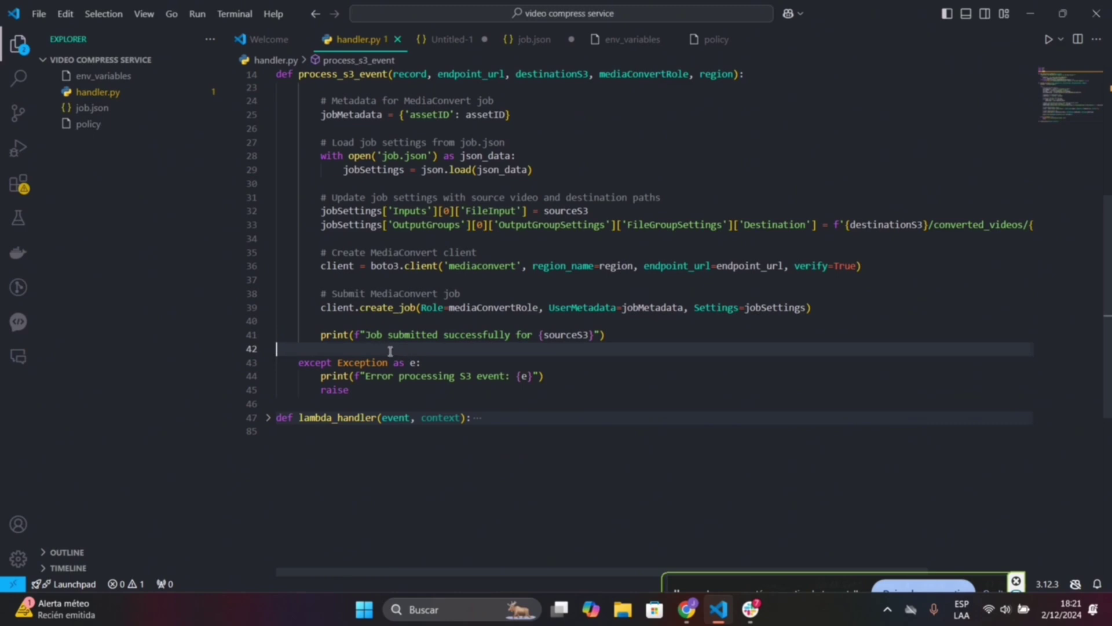
pyautogui.click(590, 334)
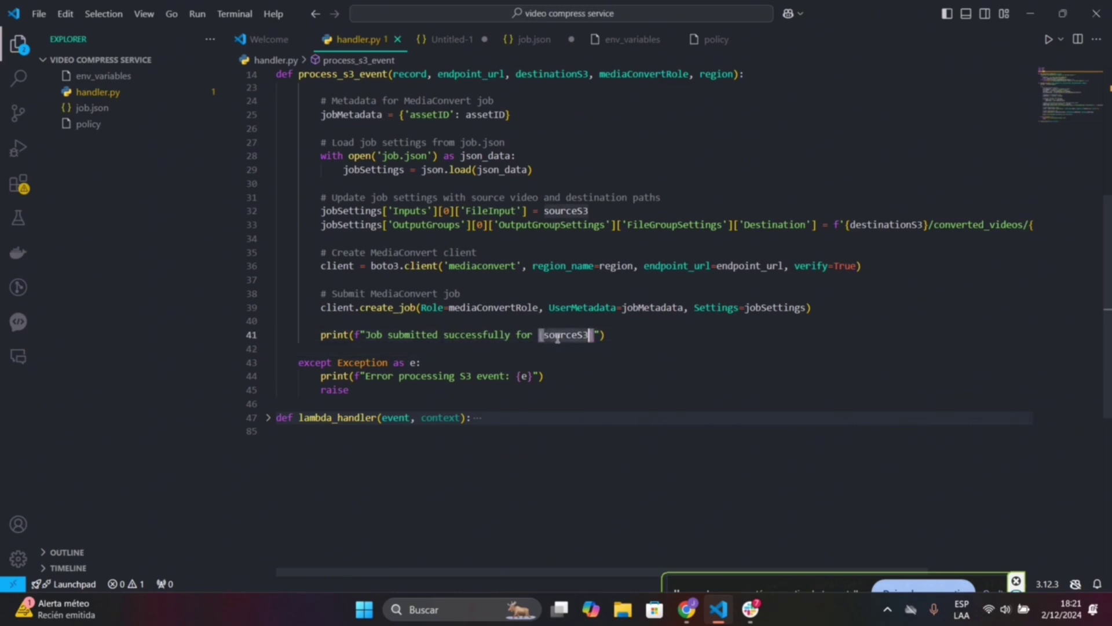
pyautogui.click(364, 349)
pyautogui.scroll(-1, 365, 345)
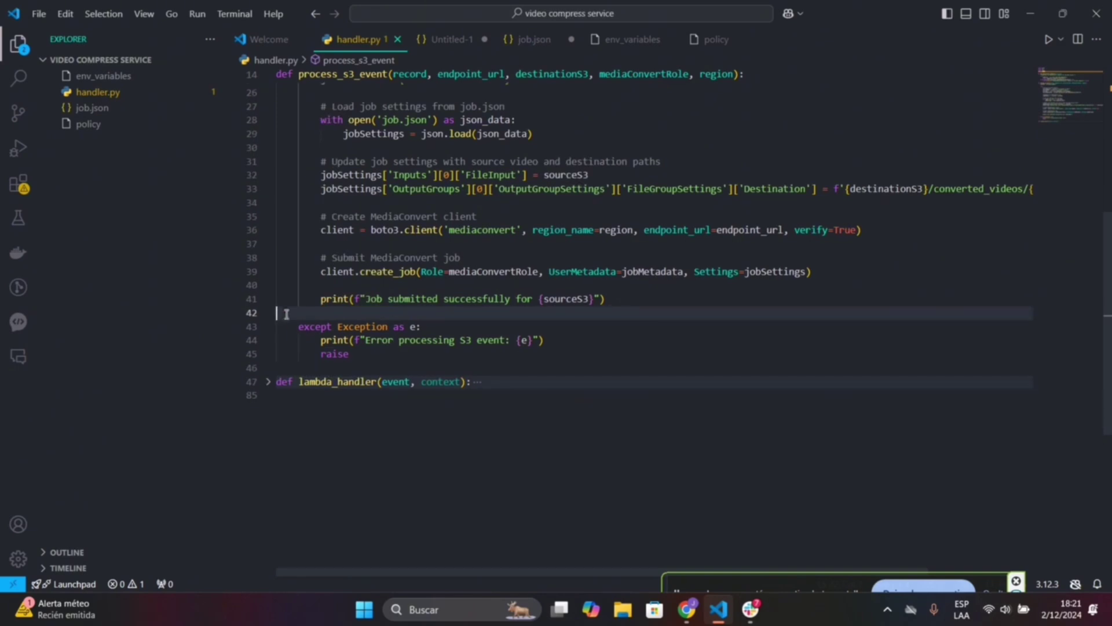
# Examine the except block of process_s3_event that prints the S3 event processing error and re-raises it.
pyautogui.scroll(5, 335, 360)
pyautogui.scroll(-4, 299, 233)
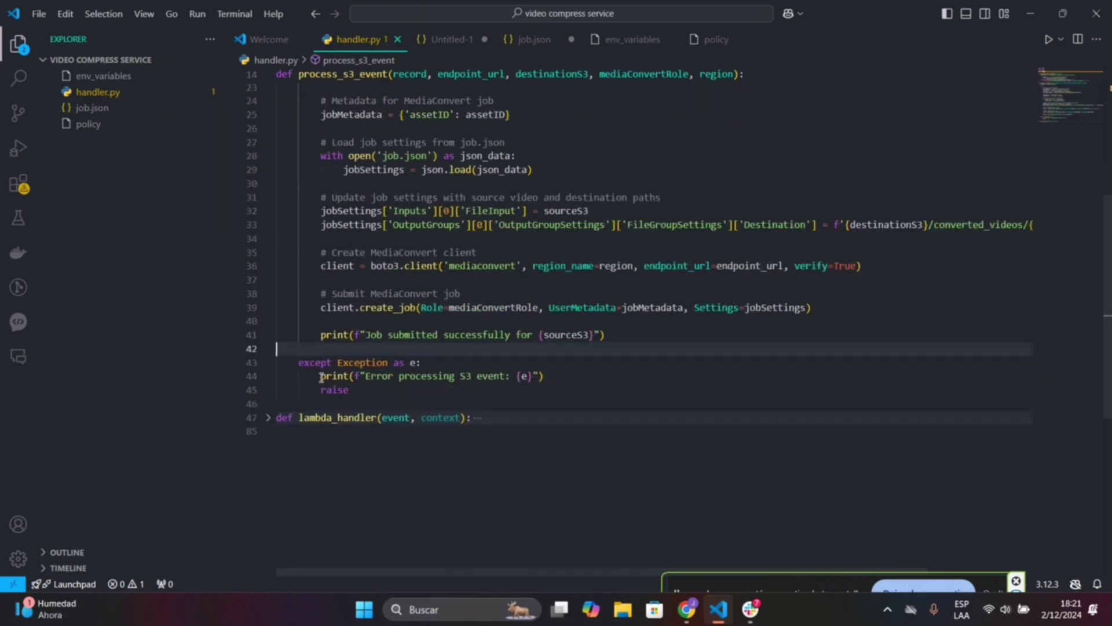
pyautogui.moveTo(321, 376); pyautogui.dragTo(568, 377)
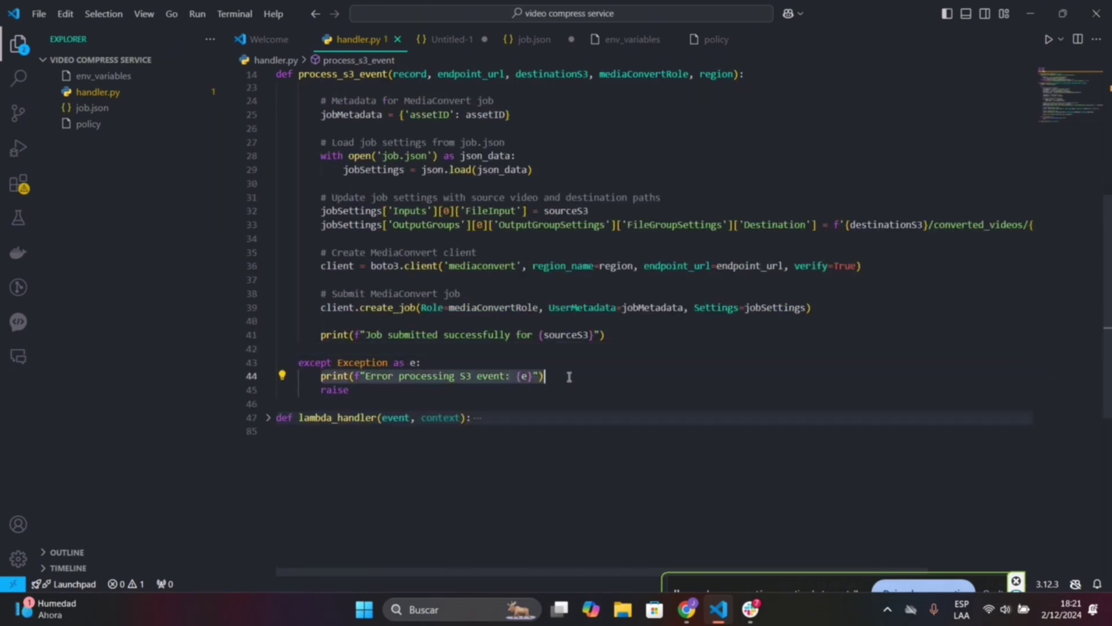
pyautogui.doubleClick(384, 389)
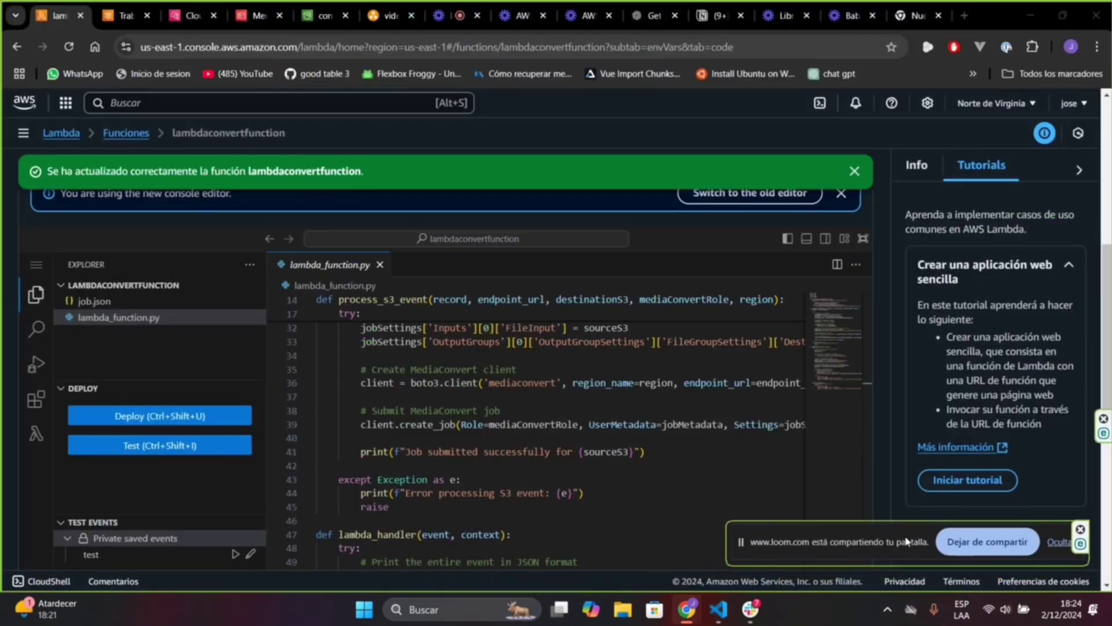
# Switch to the AWS Lambda console in Chrome and review the lambdaconvertfunction overview and its lambda_function.py code.
pyautogui.click(723, 623)
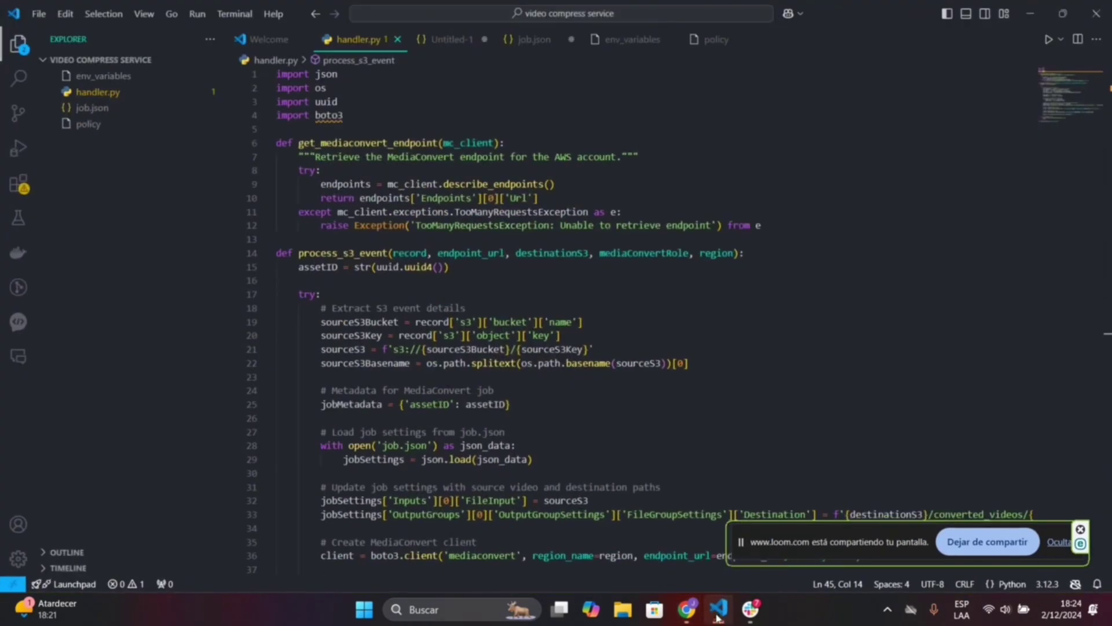
pyautogui.click(686, 609)
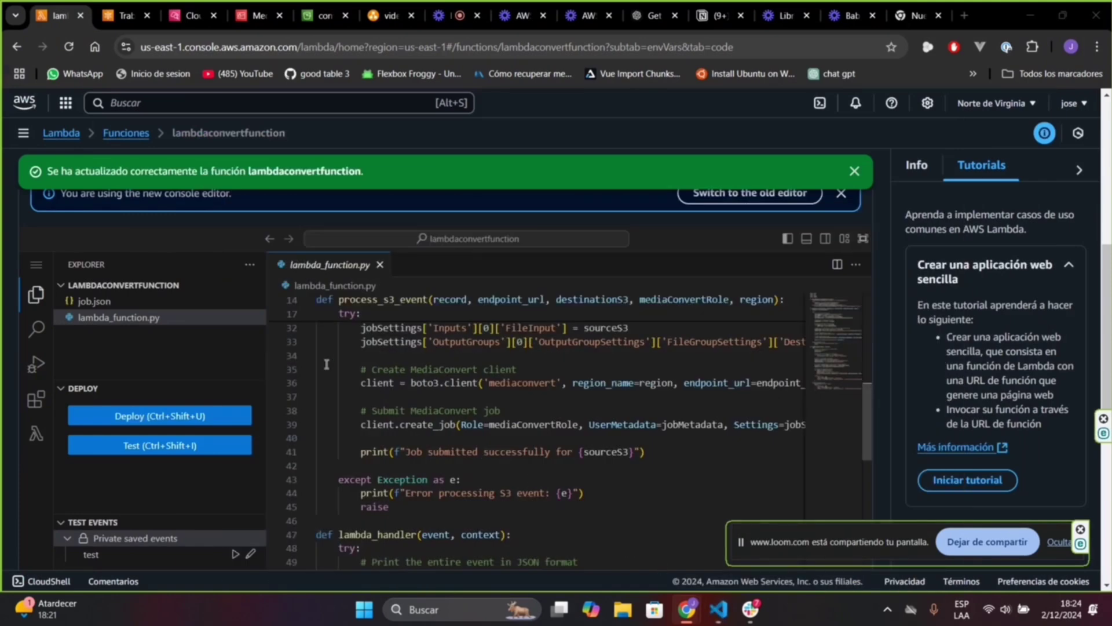
pyautogui.scroll(7, 124, 284)
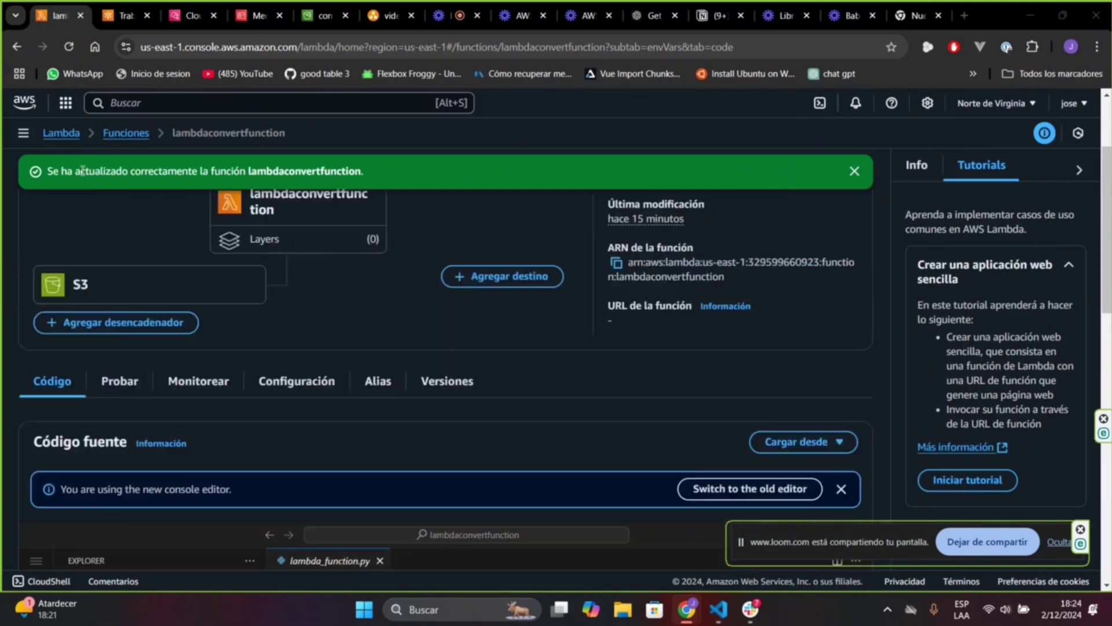
pyautogui.scroll(-6, 124, 284)
pyautogui.scroll(-10, 269, 474)
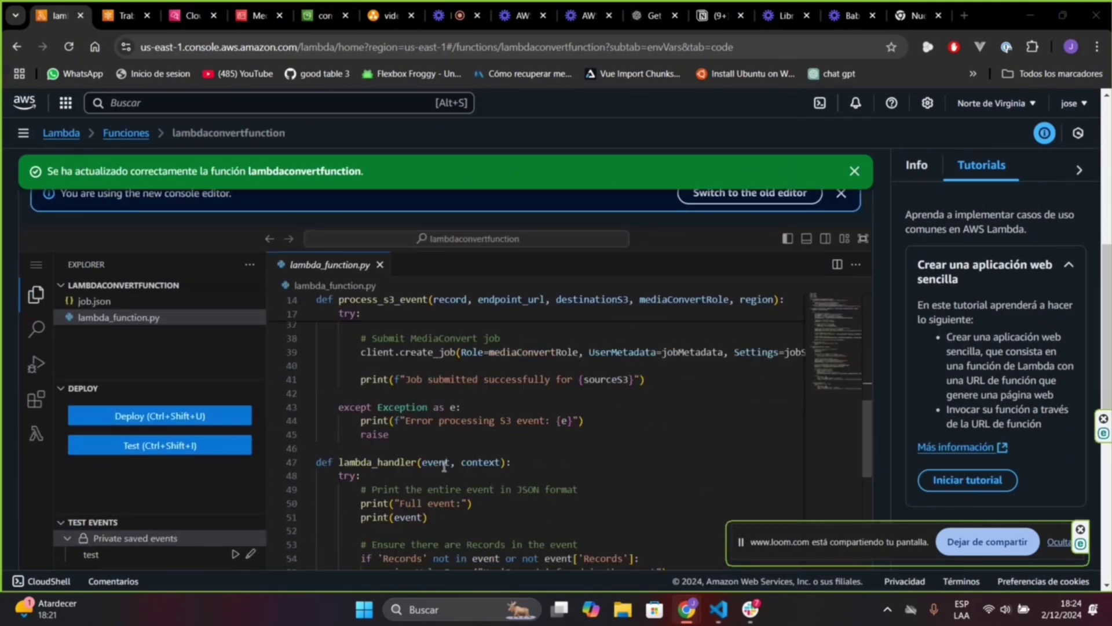
pyautogui.scroll(5, 244, 485)
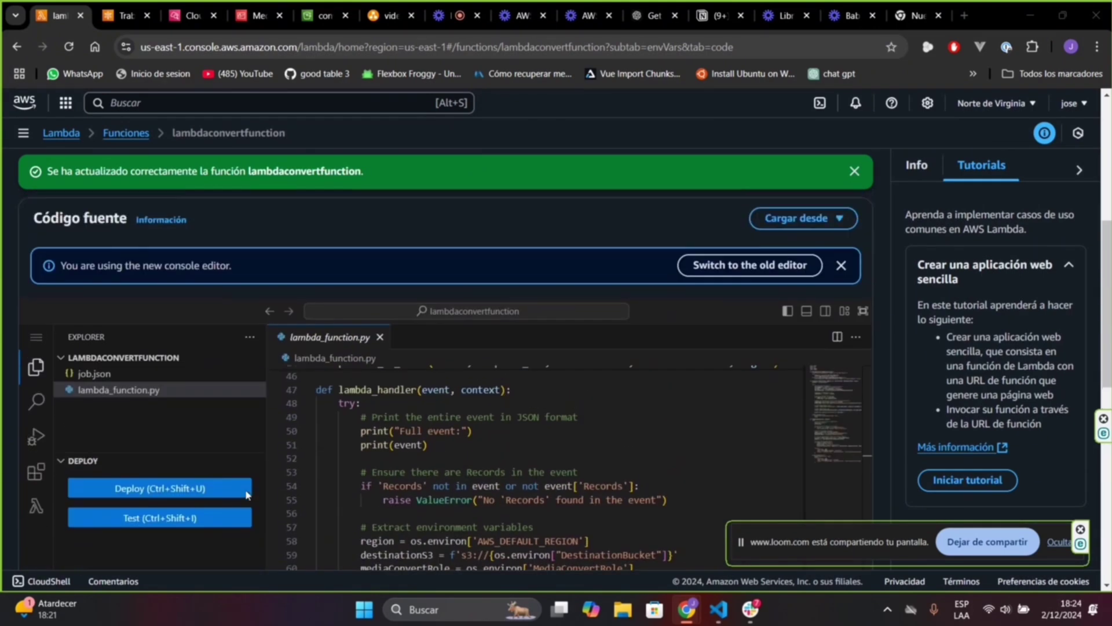
# Show the option for creating a new file in the lambdaconvertfunction folder without creating one.
pyautogui.rightClick(117, 415)
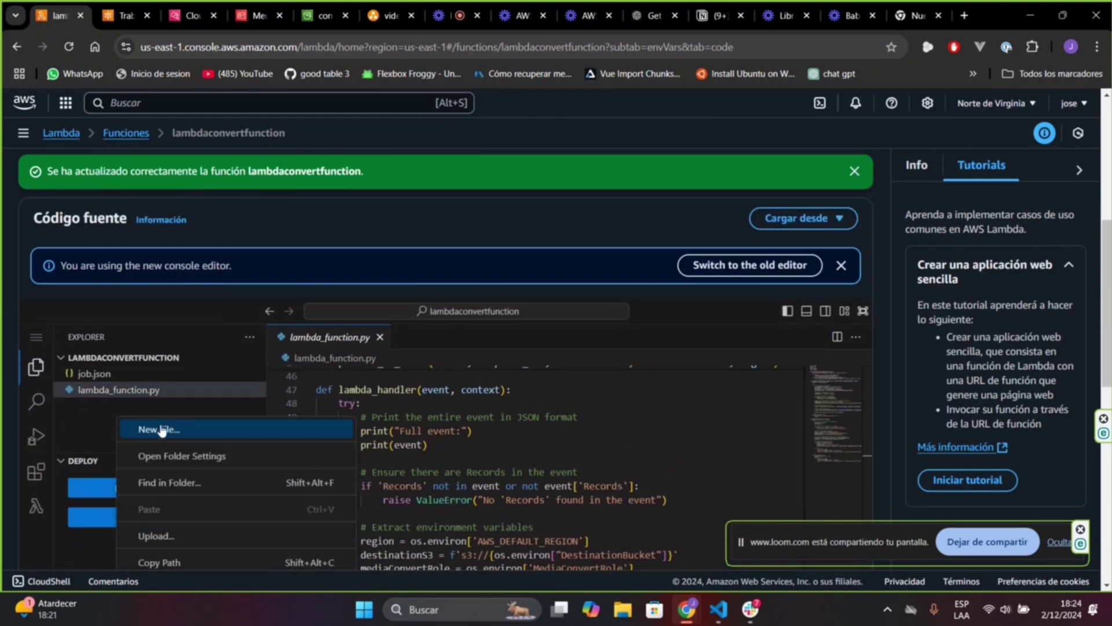
pyautogui.click(81, 424)
pyautogui.click(106, 396)
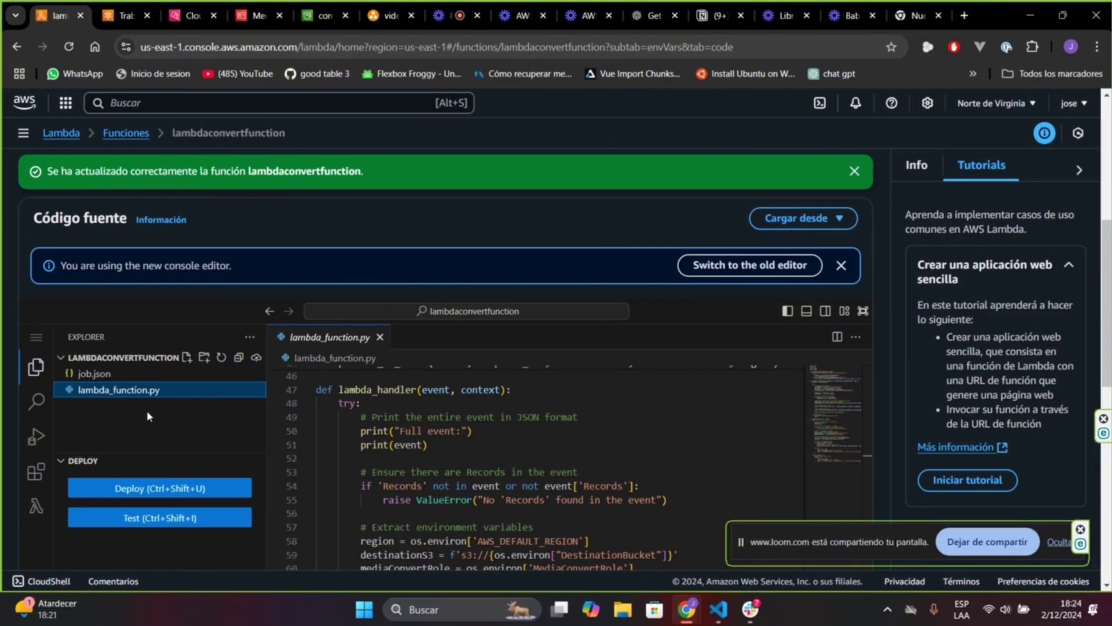
# Review lambda_handler in the console's lambda_function.py, switch to VS Code and select all the code in handler.py.
pyautogui.scroll(-2, 365, 415)
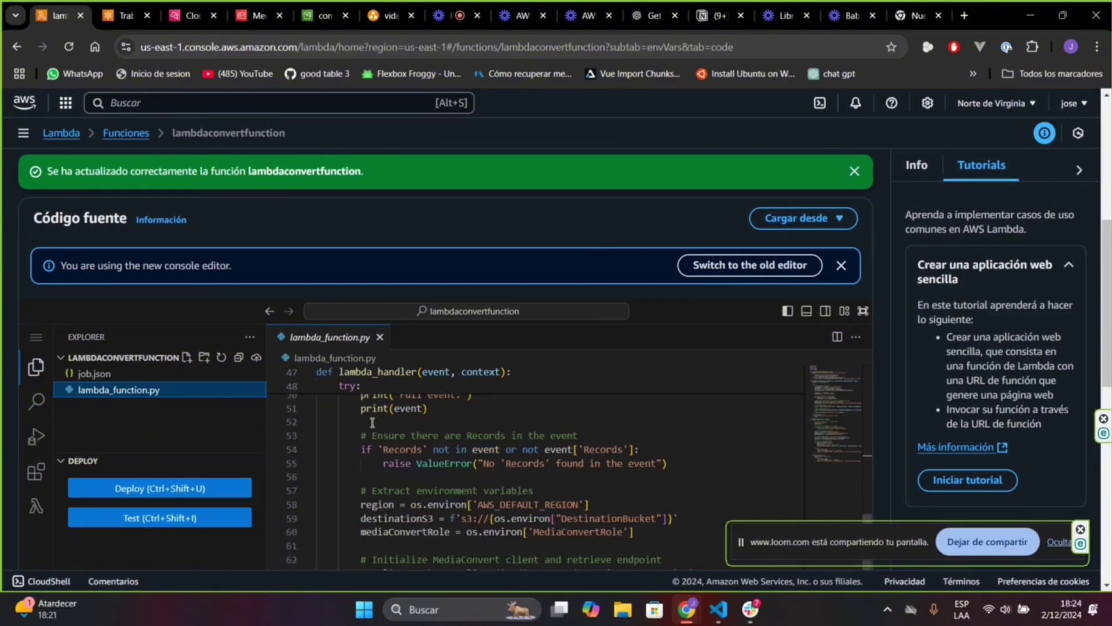
pyautogui.scroll(1, 227, 431)
pyautogui.scroll(-3, 264, 441)
pyautogui.click(718, 610)
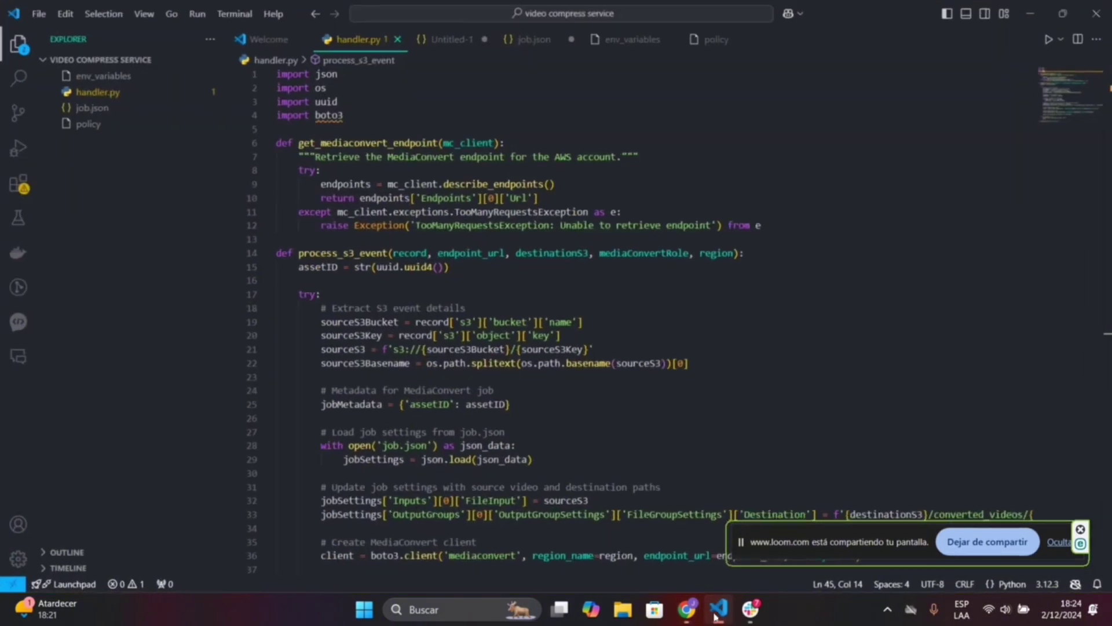
pyautogui.hotkey('ctrl', 'a')
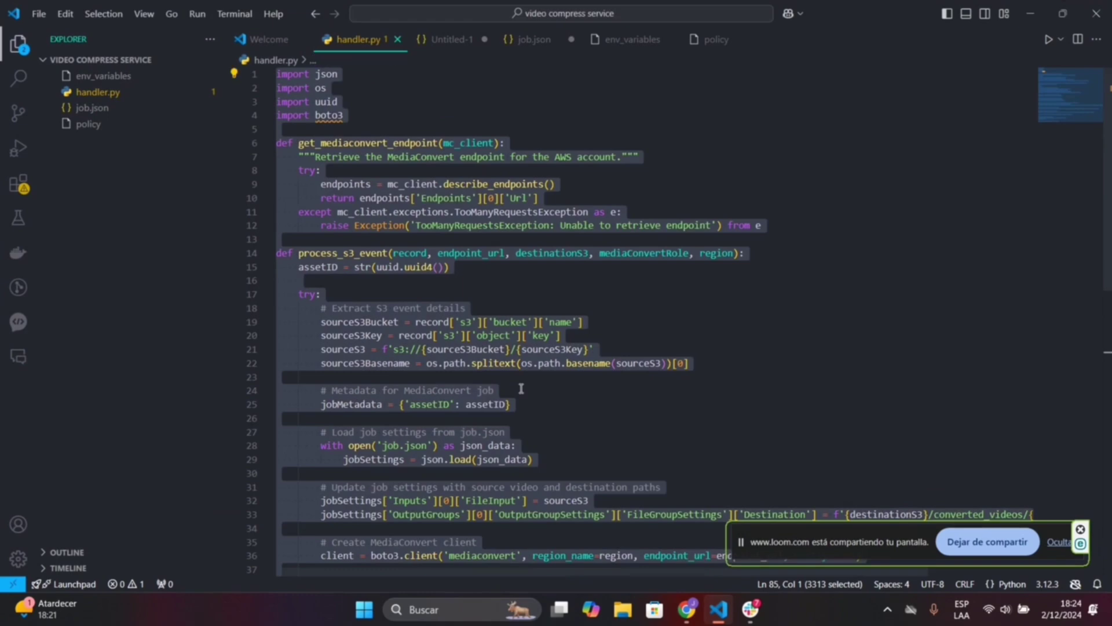
# Return to the Lambda console in Chrome and open the lambdaconvertfunction's job.json file.
pyautogui.hotkey('alt', 'Tab')
pyautogui.scroll(10, 449, 419)
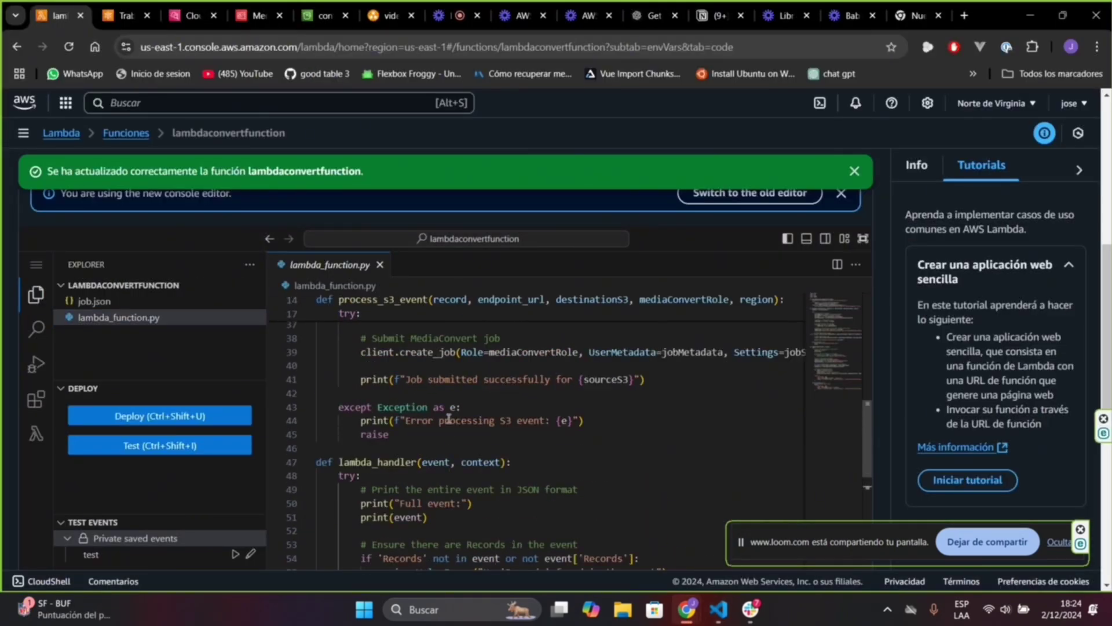
pyautogui.scroll(1, 449, 419)
pyautogui.click(110, 302)
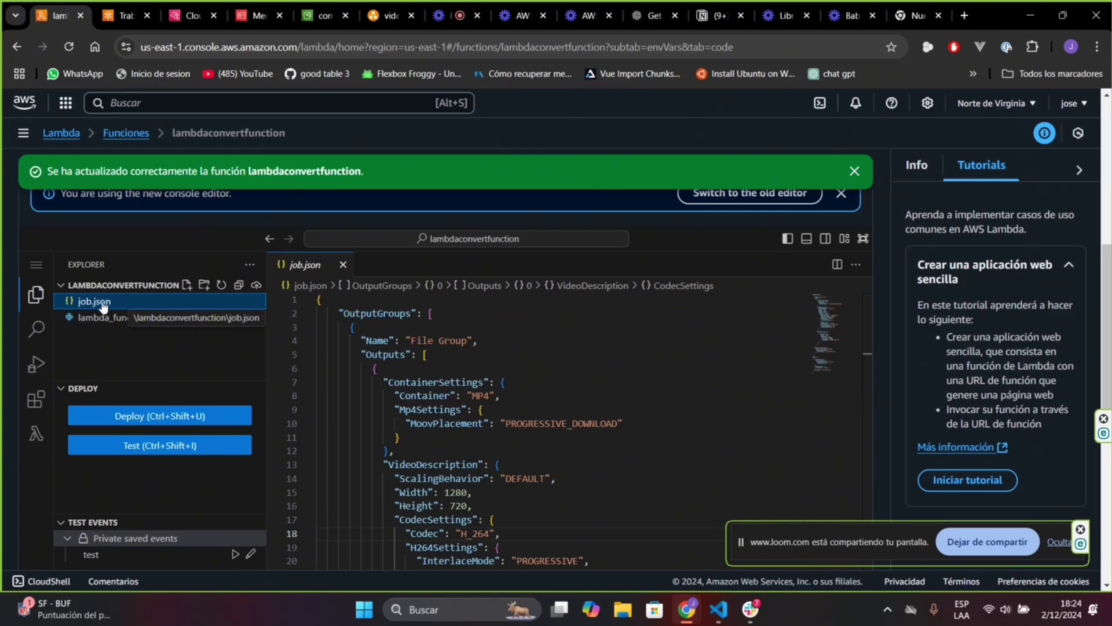
# Look over job.json, deploy the lambdaconvertfunction code and dismiss the function-updated notification.
pyautogui.scroll(-3, 411, 406)
pyautogui.scroll(5, 413, 411)
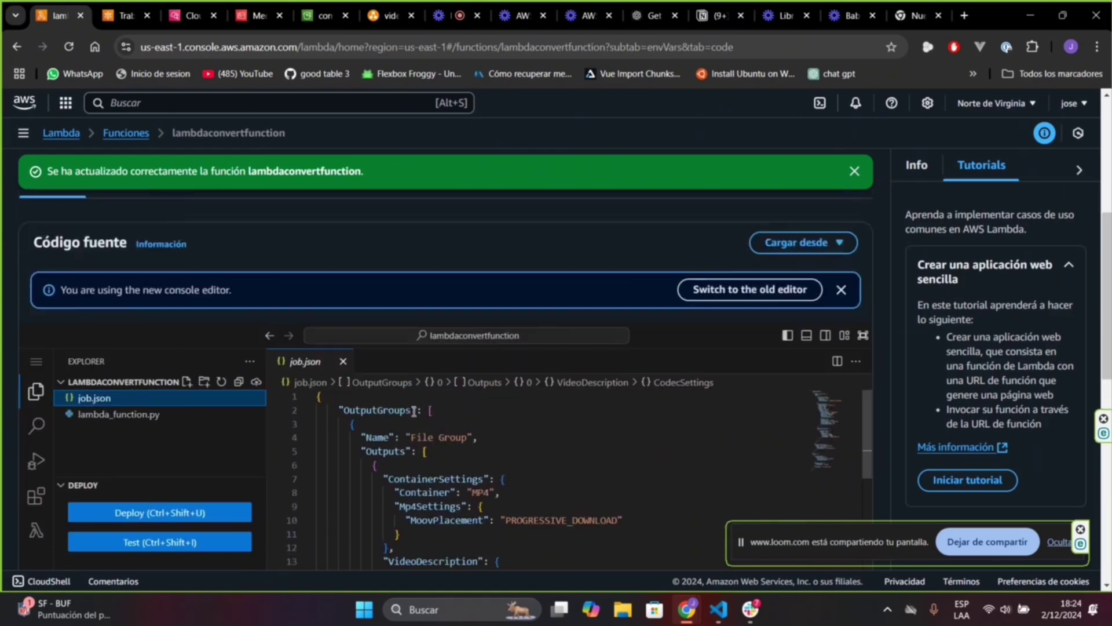
pyautogui.scroll(2, 414, 411)
pyautogui.scroll(-4, 406, 409)
pyautogui.click(139, 497)
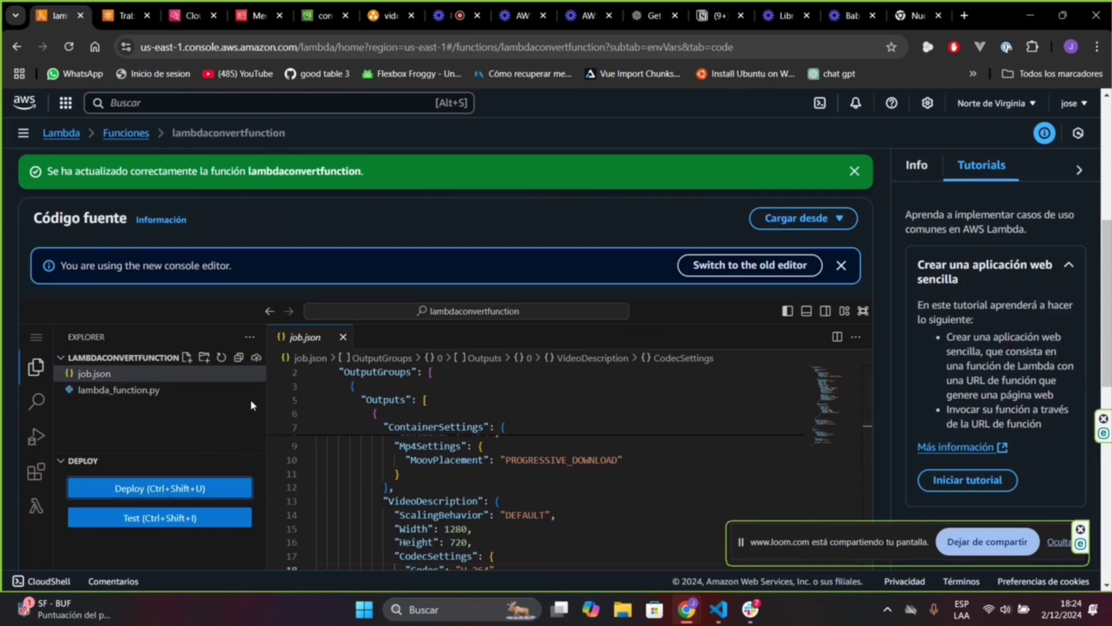
pyautogui.scroll(5, 272, 397)
pyautogui.click(853, 174)
pyautogui.scroll(-5, 394, 442)
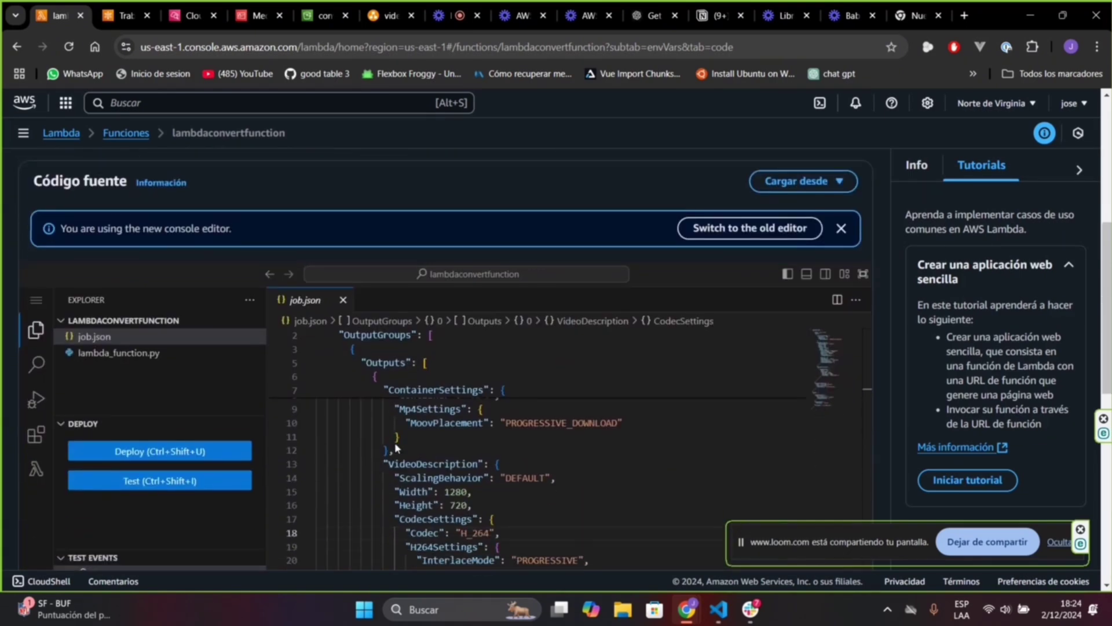
# Switch to the S3 object page of test.mp4 and go up to the root of the custombucketconvert bucket.
pyautogui.click(323, 15)
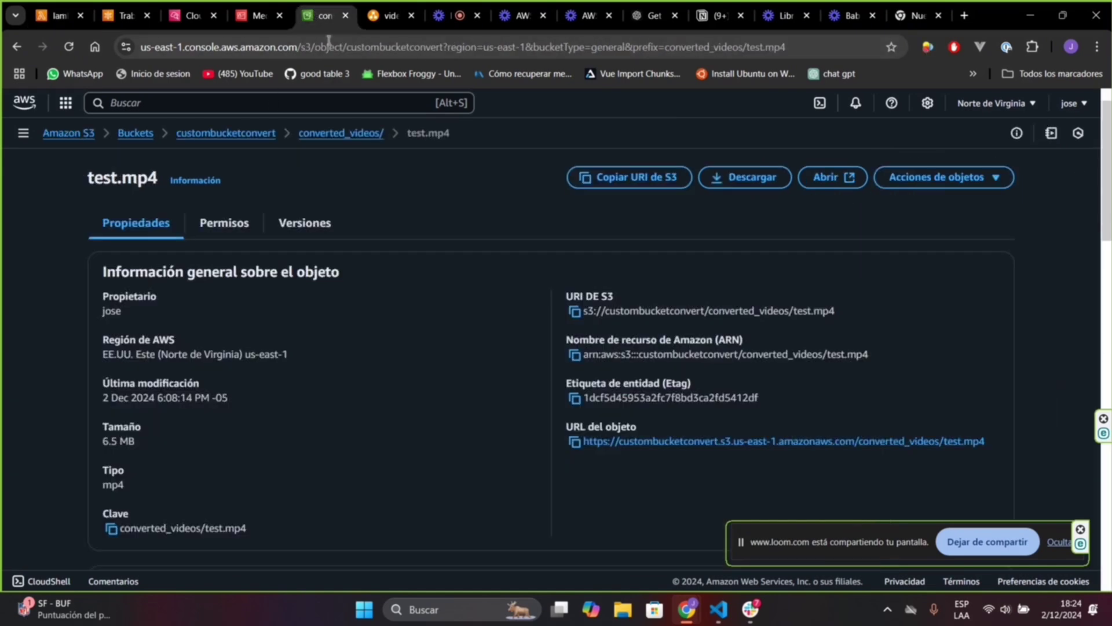
pyautogui.scroll(-2, 388, 399)
pyautogui.scroll(2, 389, 403)
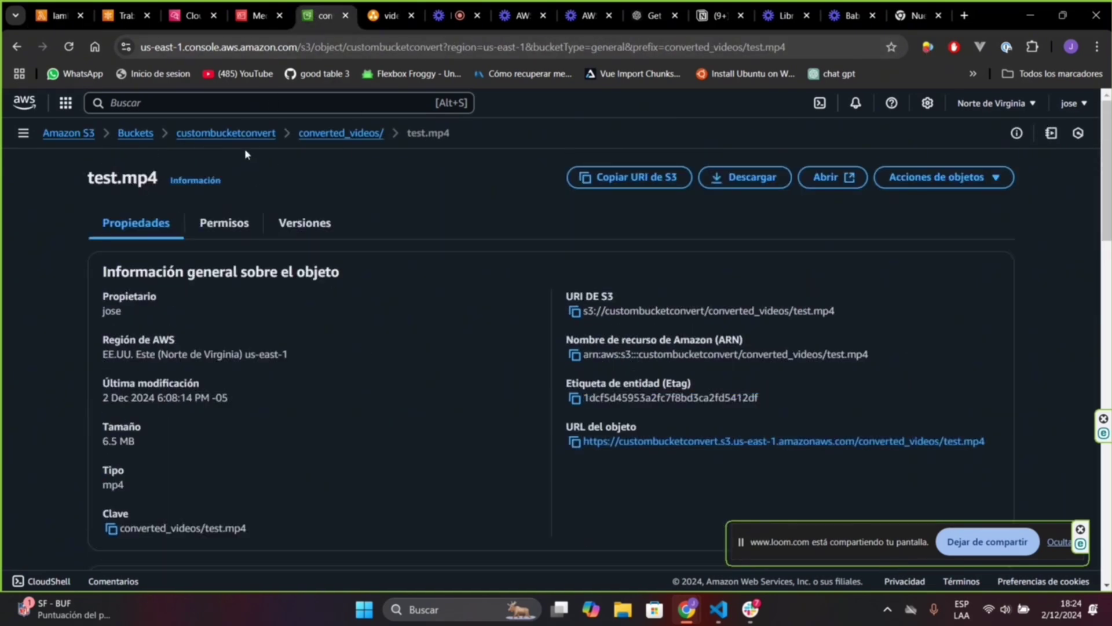
pyautogui.click(336, 135)
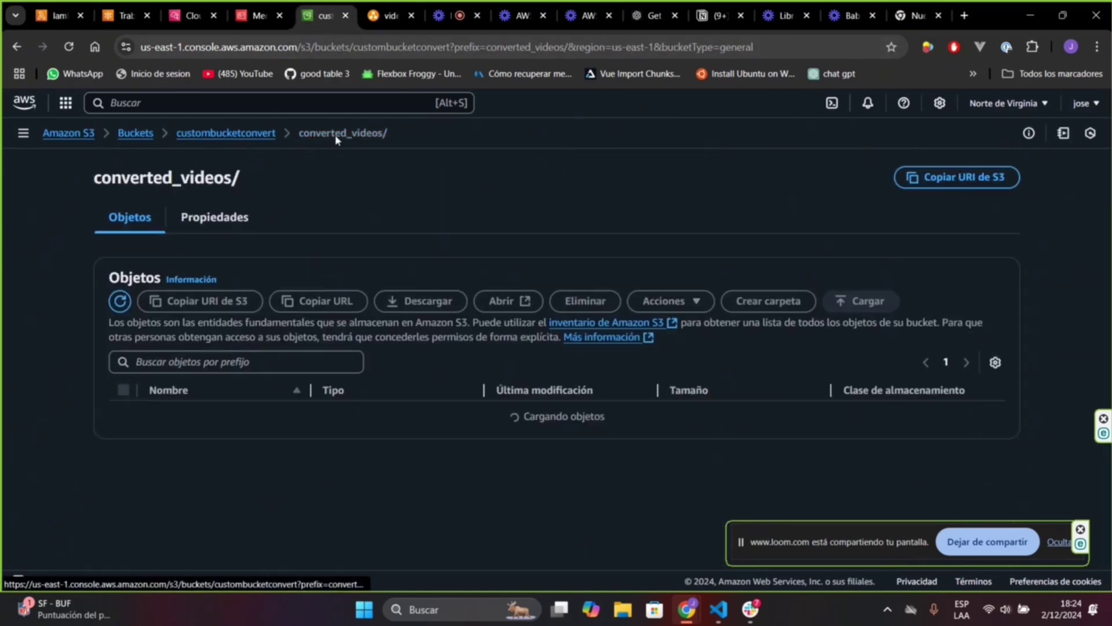
pyautogui.click(234, 135)
# Permanently delete the converted_videos/ folder, confirming with "eliminar de forma permanente", and close the deletion status page.
pyautogui.click(124, 411)
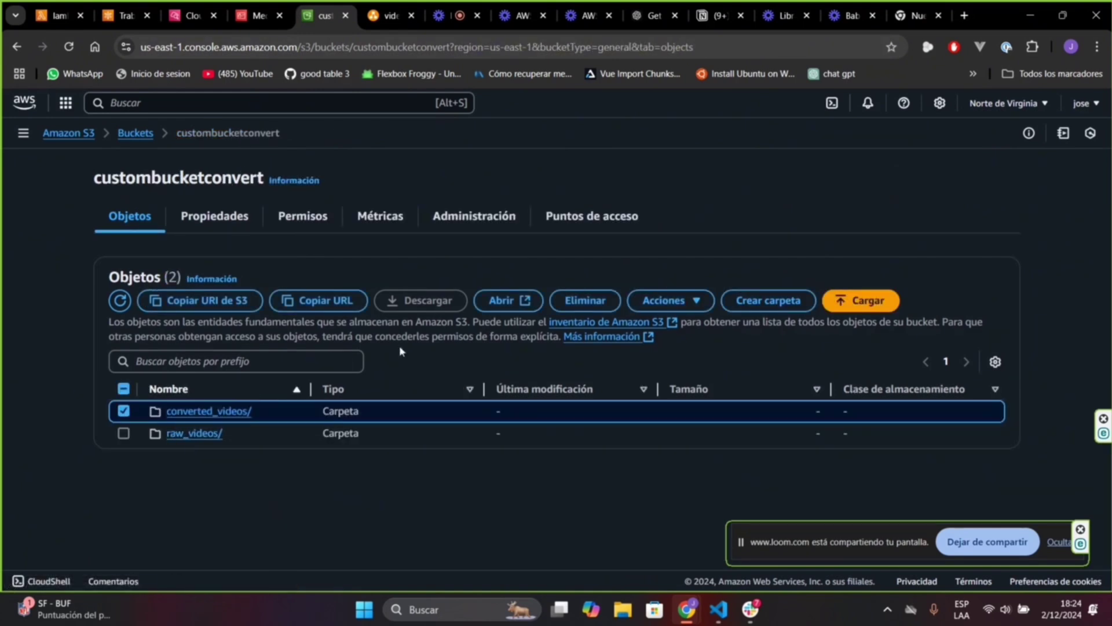
pyautogui.click(585, 300)
pyautogui.scroll(-1, 405, 463)
pyautogui.click(334, 478)
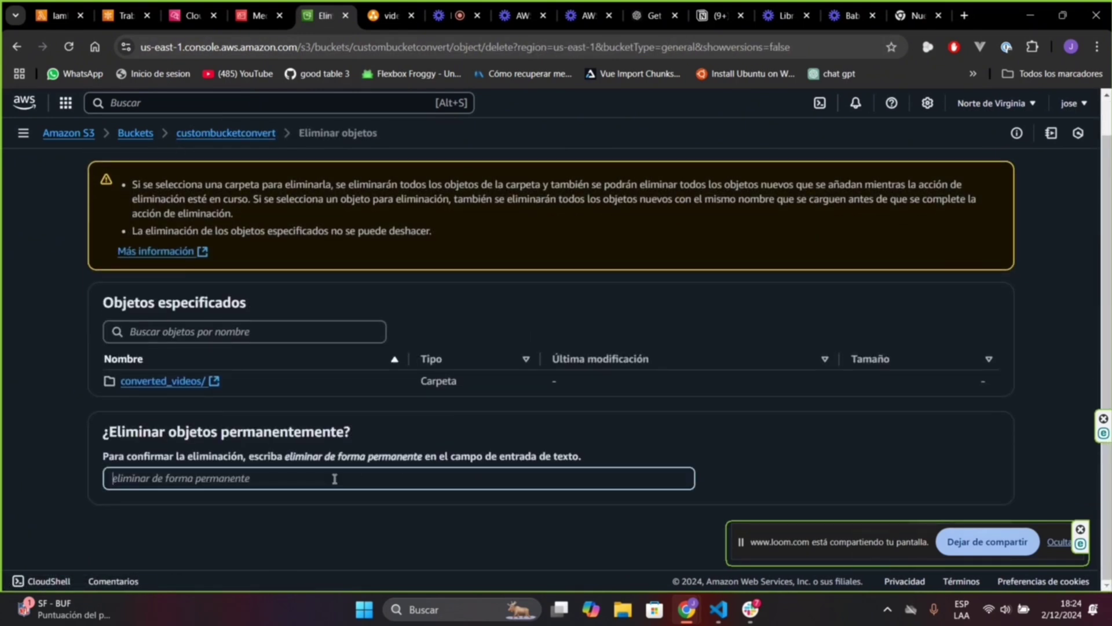
pyautogui.write('eliminar de')
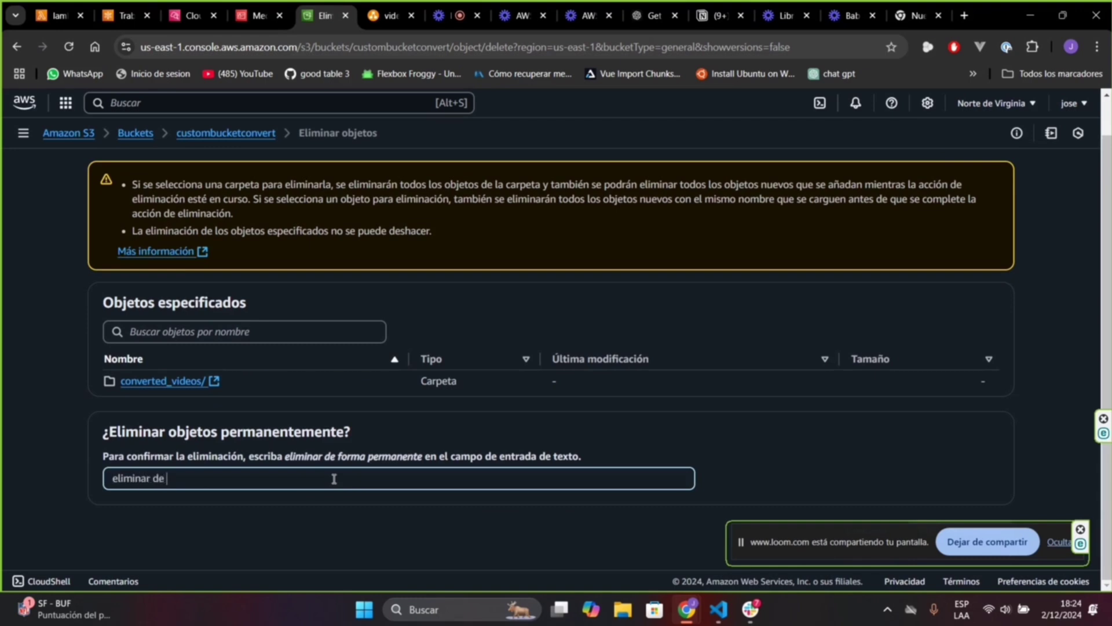
pyautogui.write(' forma permanente')
pyautogui.moveTo(854, 537); pyautogui.dragTo(840, 591)
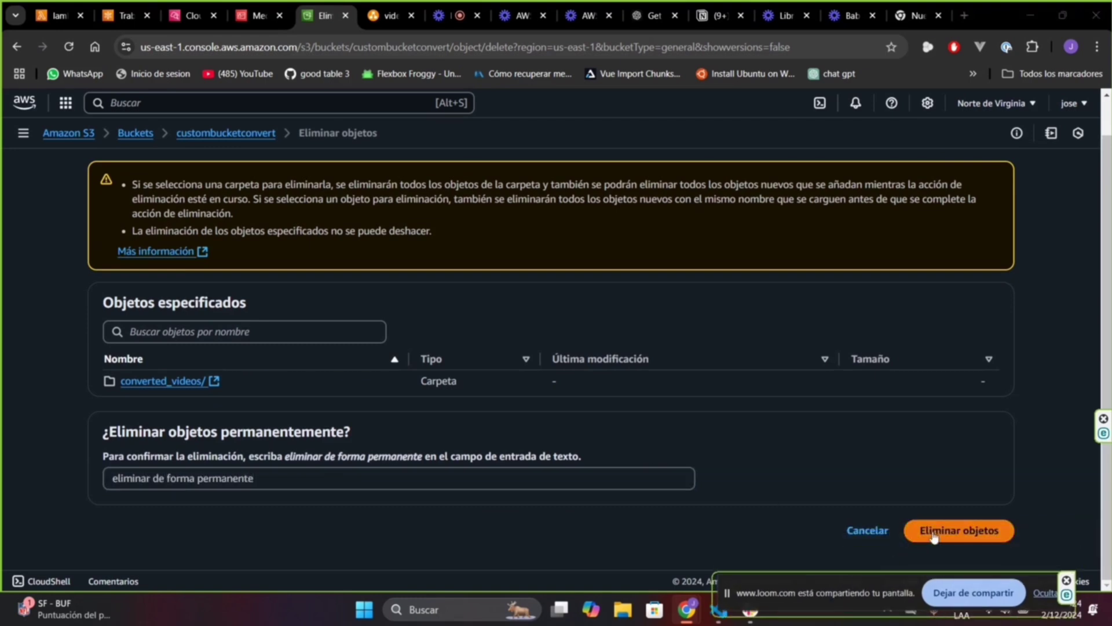
pyautogui.click(915, 539)
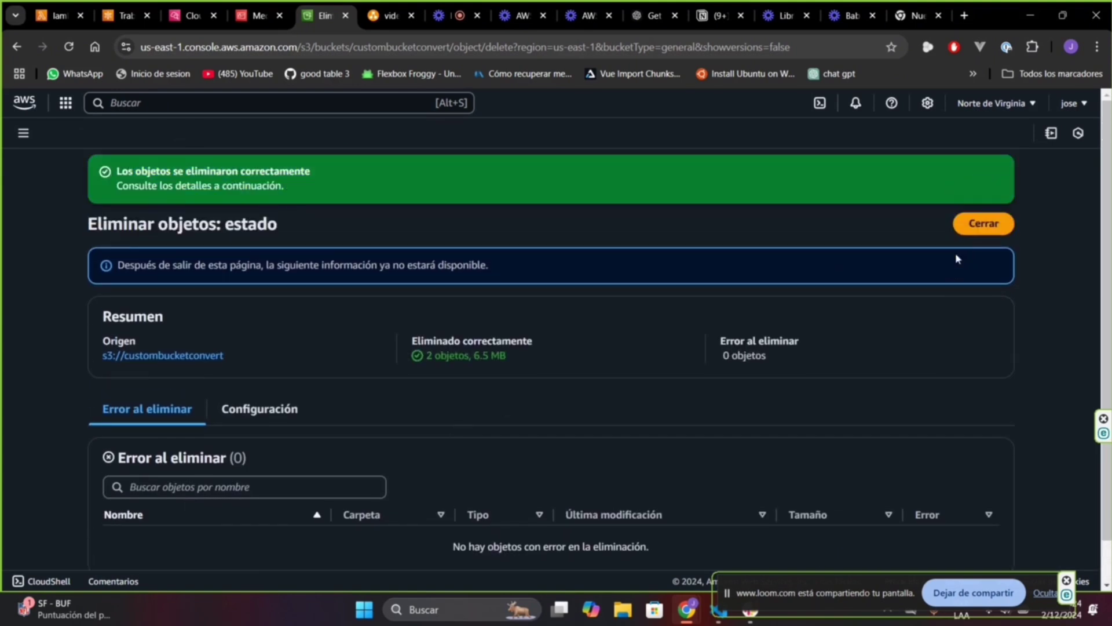
pyautogui.click(983, 226)
# Check the contents of the raw_videos/ folder in custombucketconvert.
pyautogui.click(183, 413)
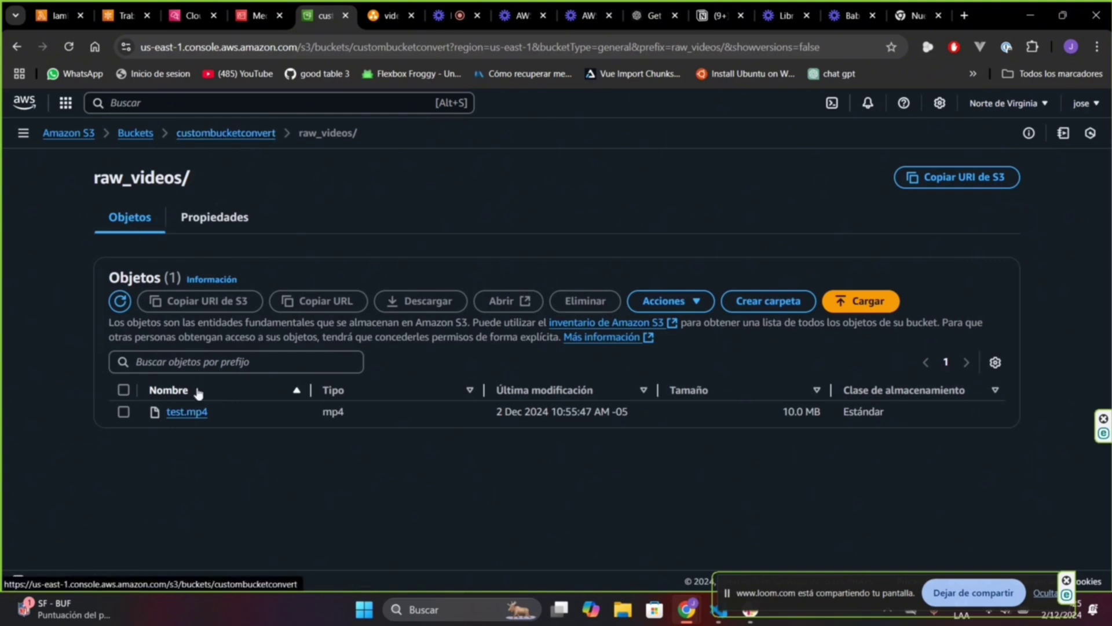
pyautogui.click(211, 133)
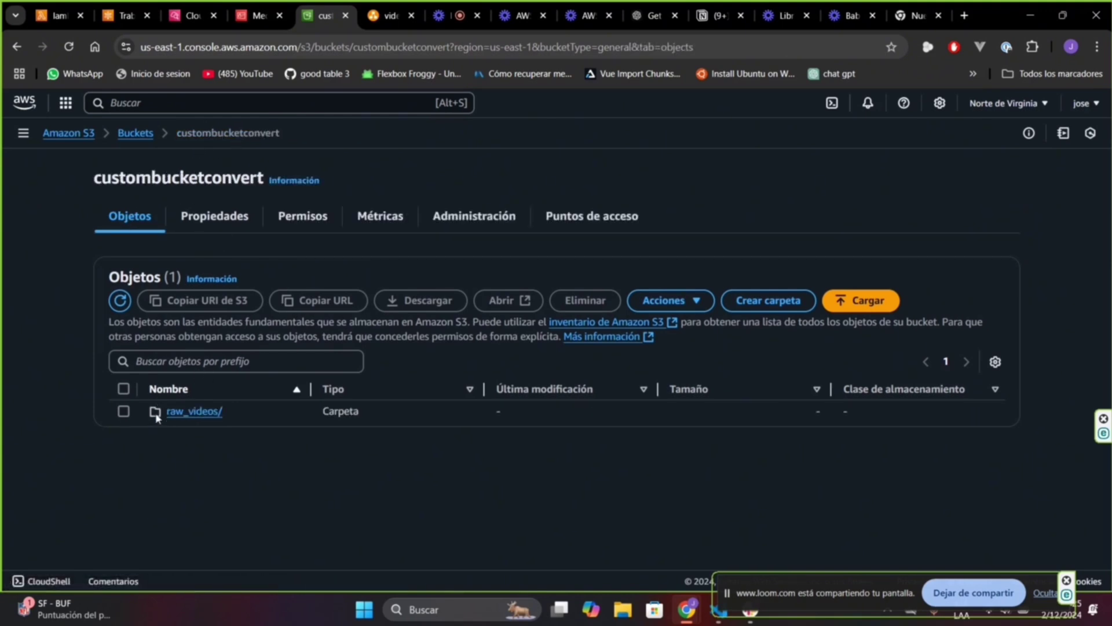
pyautogui.click(176, 412)
# Return to lambdaconvertfunction in the Lambda console and open the saved private event "test" for editing.
pyautogui.click(63, 16)
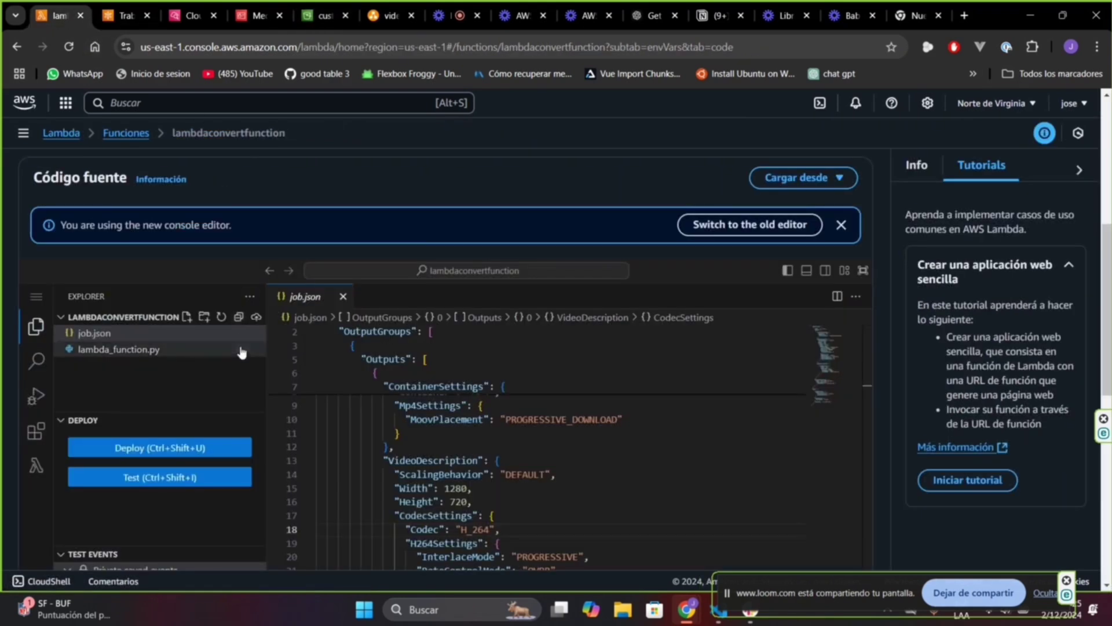
pyautogui.scroll(-3, 237, 371)
pyautogui.click(164, 339)
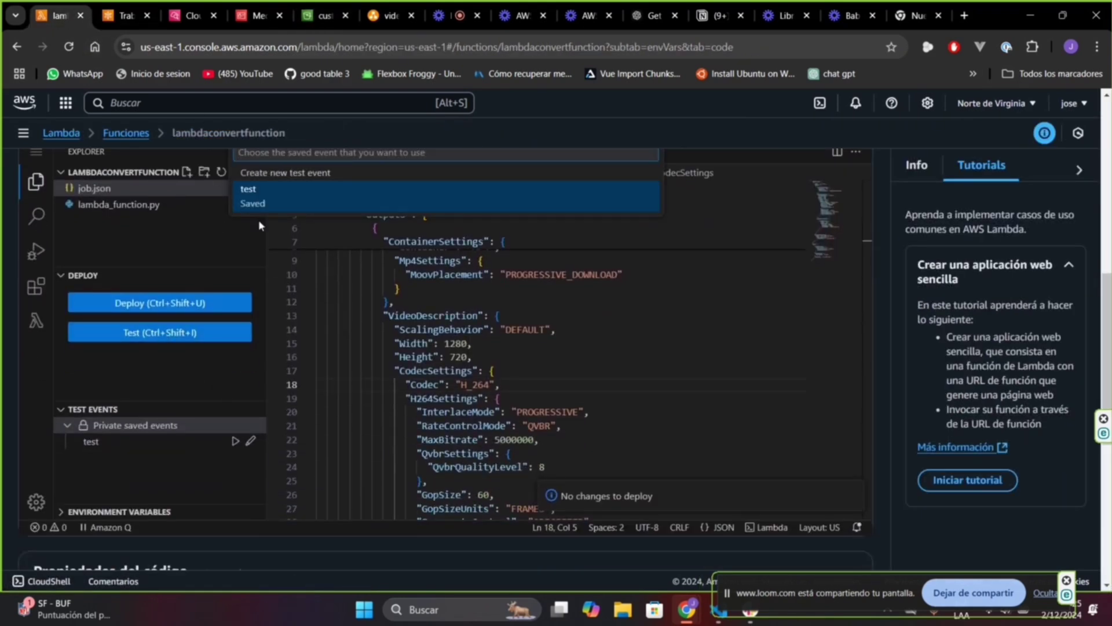
pyautogui.click(168, 444)
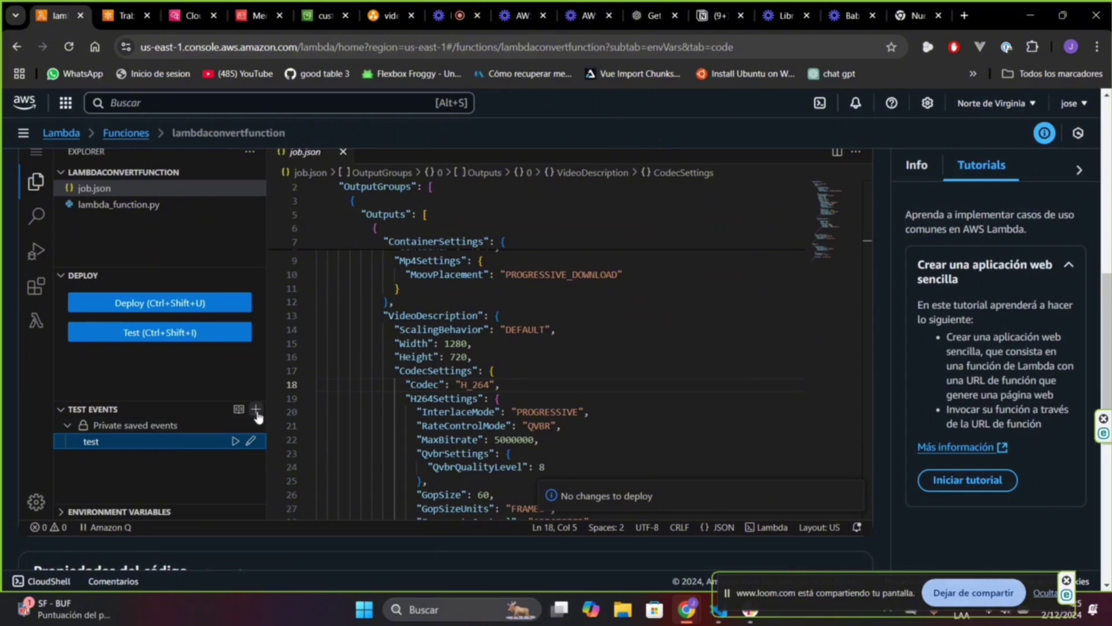
pyautogui.scroll(2, 252, 409)
pyautogui.click(250, 513)
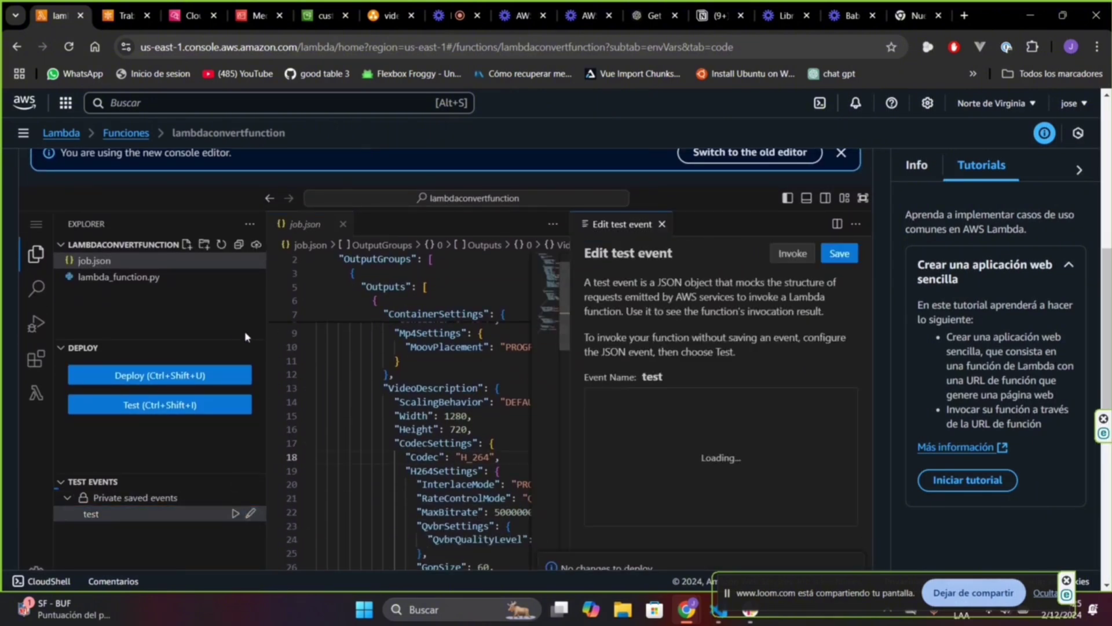
pyautogui.scroll(-1, 690, 385)
pyautogui.scroll(-2, 695, 392)
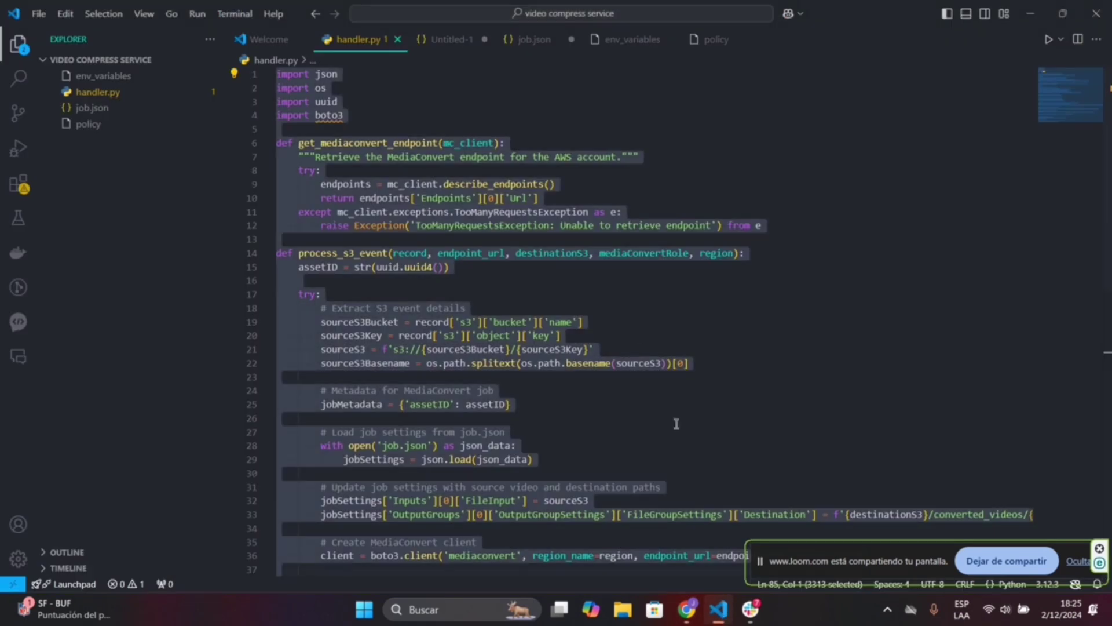
# Switch to VS Code and select all of the S3 event JSON in Untitled-1.
pyautogui.click(718, 609)
pyautogui.click(446, 46)
pyautogui.click(562, 427)
pyautogui.hotkey('ctrl', 'a')
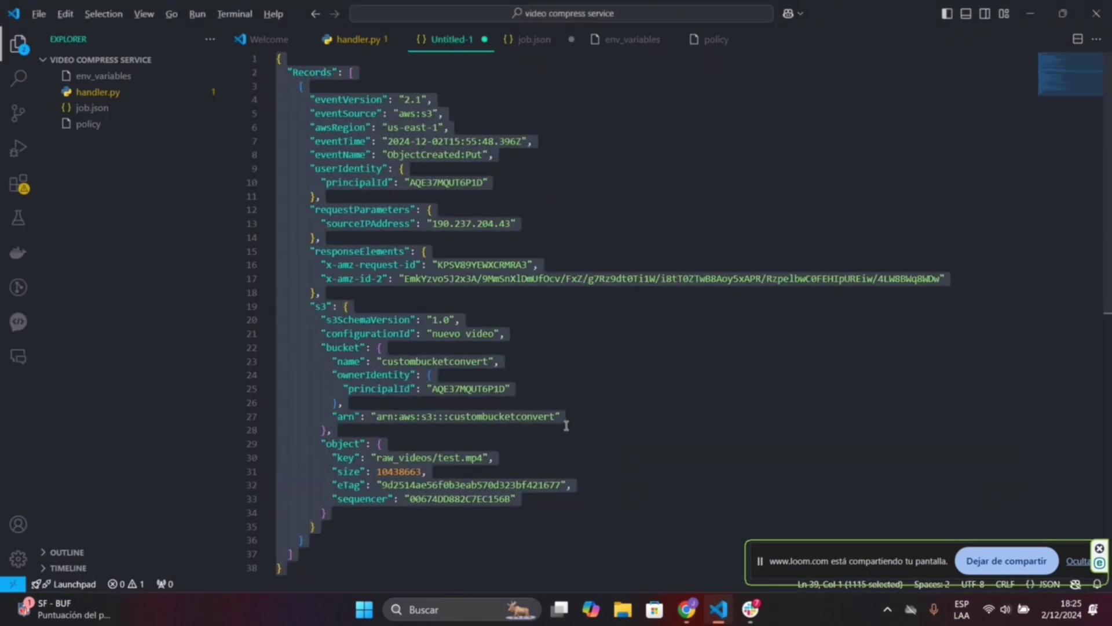
# Return to the Lambda console in Chrome and review the JSON of the "test" event.
pyautogui.moveTo(686, 611)
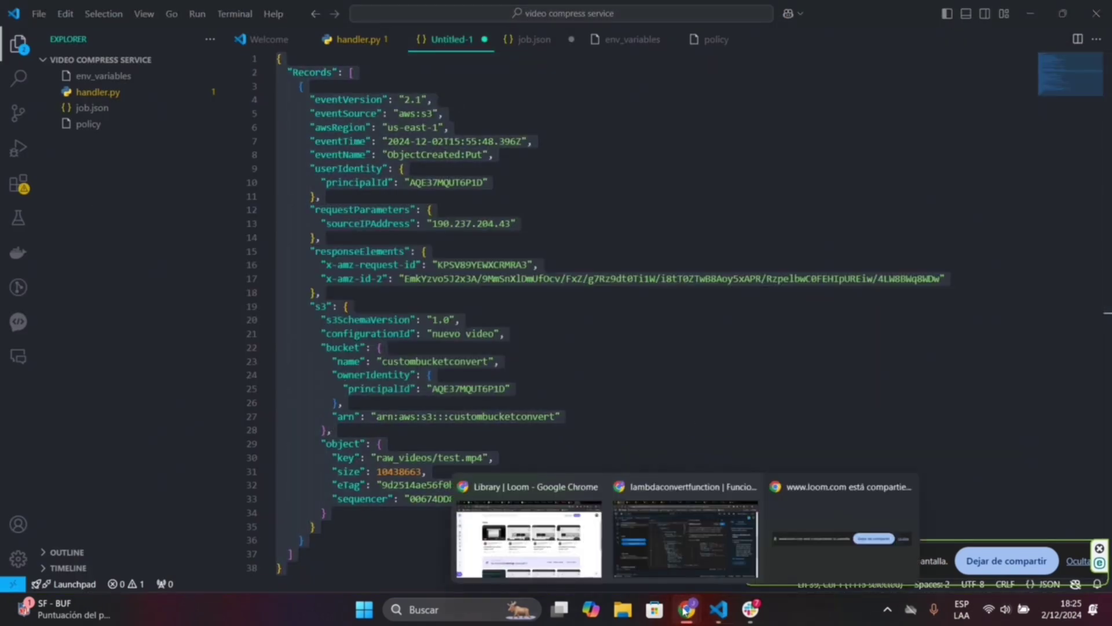
pyautogui.click(665, 559)
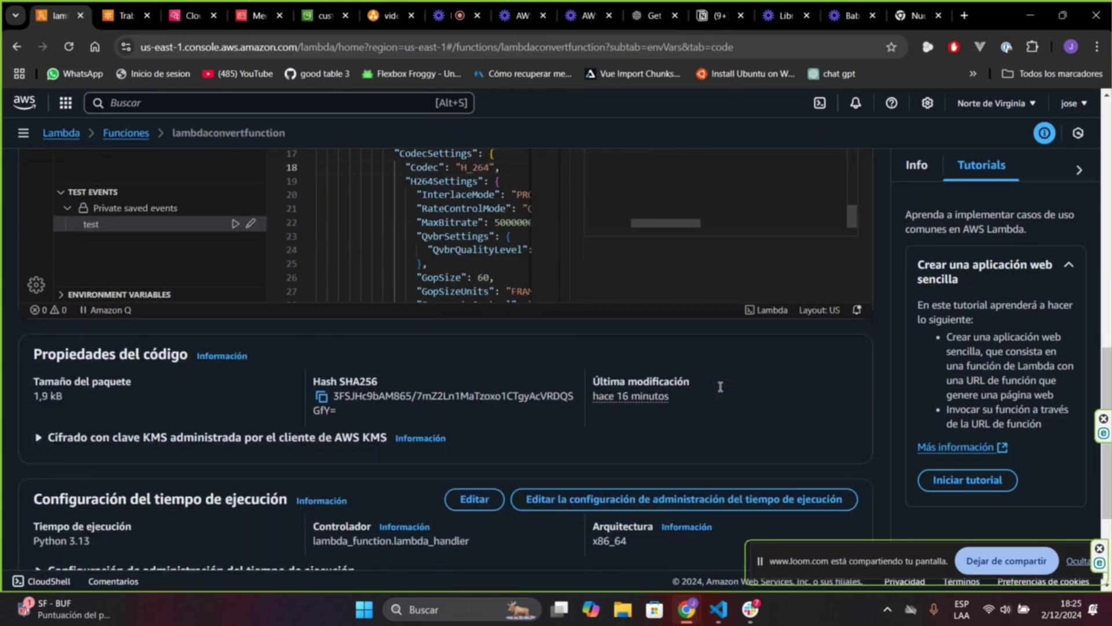
pyautogui.scroll(10, 698, 490)
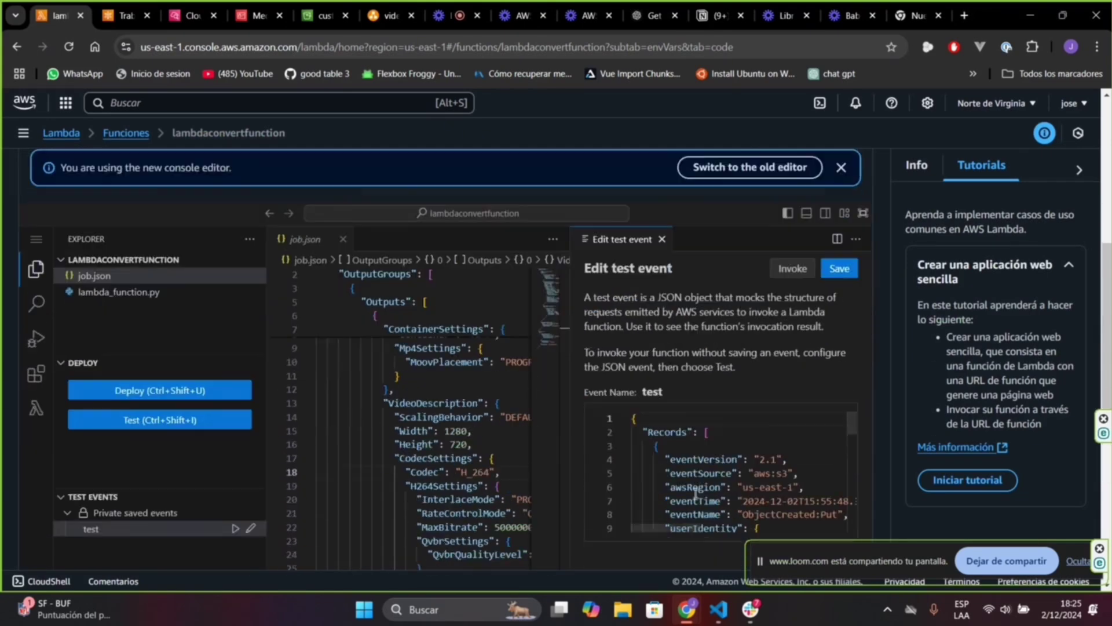
pyautogui.scroll(-3, 695, 493)
pyautogui.scroll(2, 696, 492)
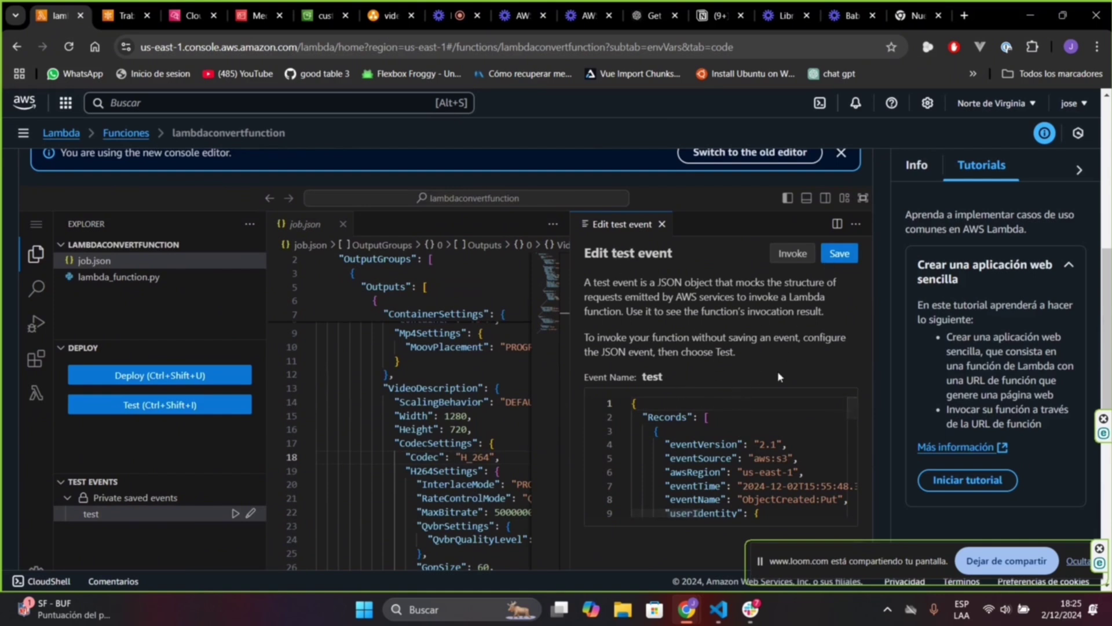
pyautogui.scroll(-1, 452, 420)
pyautogui.scroll(-2, 452, 420)
pyautogui.scroll(-1, 256, 358)
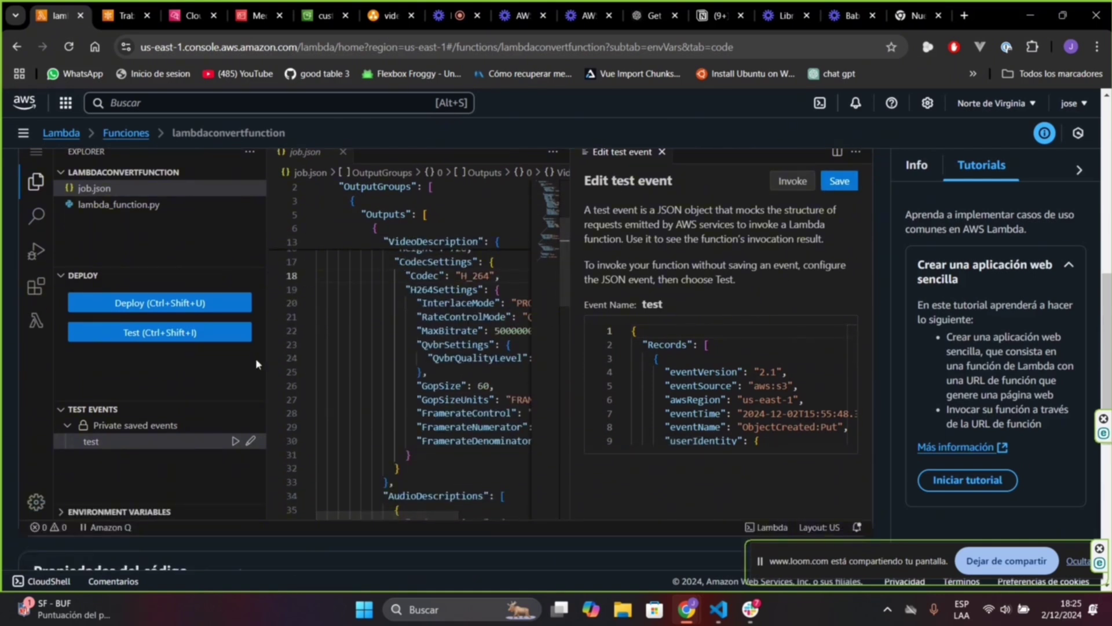
# Open the function's environment variables and examine the DestinationBucket value and the MediaConvertRole key.
pyautogui.scroll(4, 255, 358)
pyautogui.scroll(2, 257, 330)
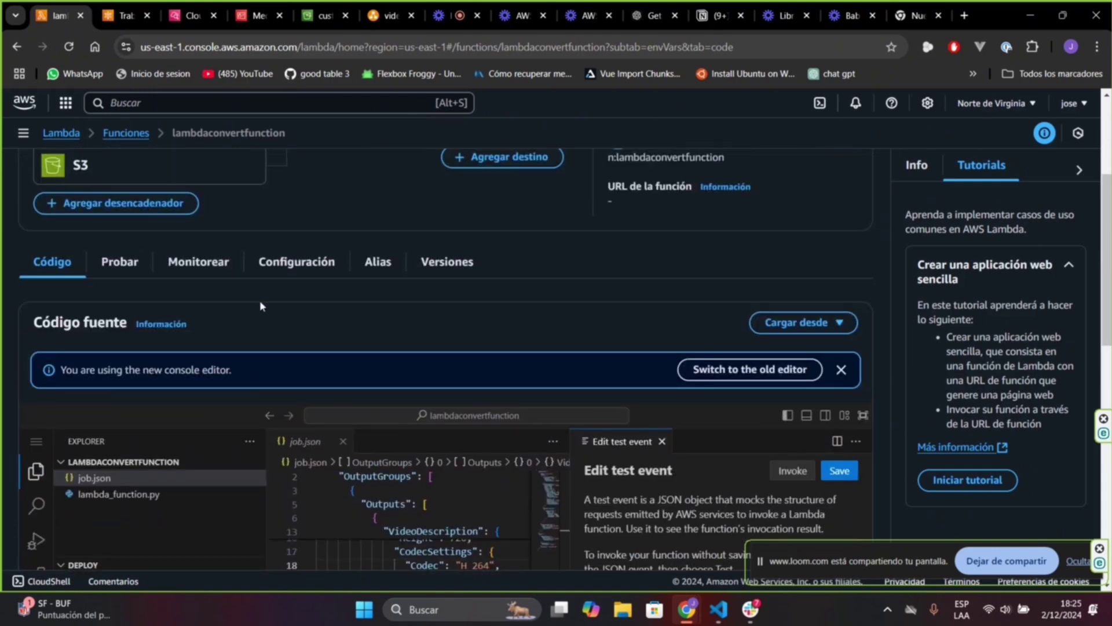
pyautogui.click(276, 270)
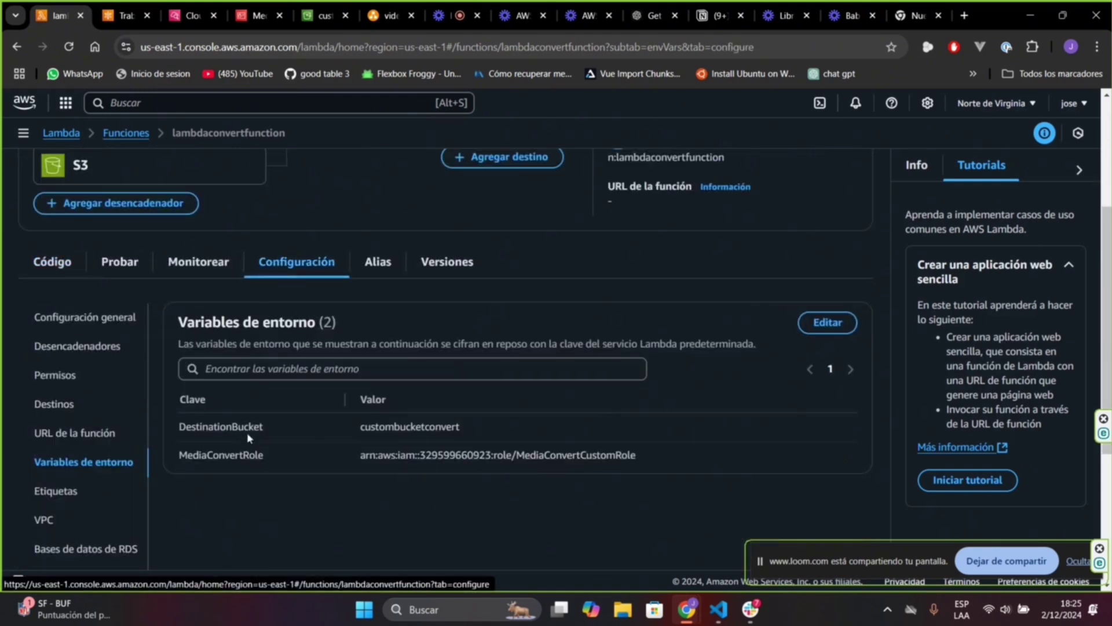
pyautogui.moveTo(182, 431); pyautogui.dragTo(264, 432)
pyautogui.moveTo(361, 427); pyautogui.dragTo(472, 426)
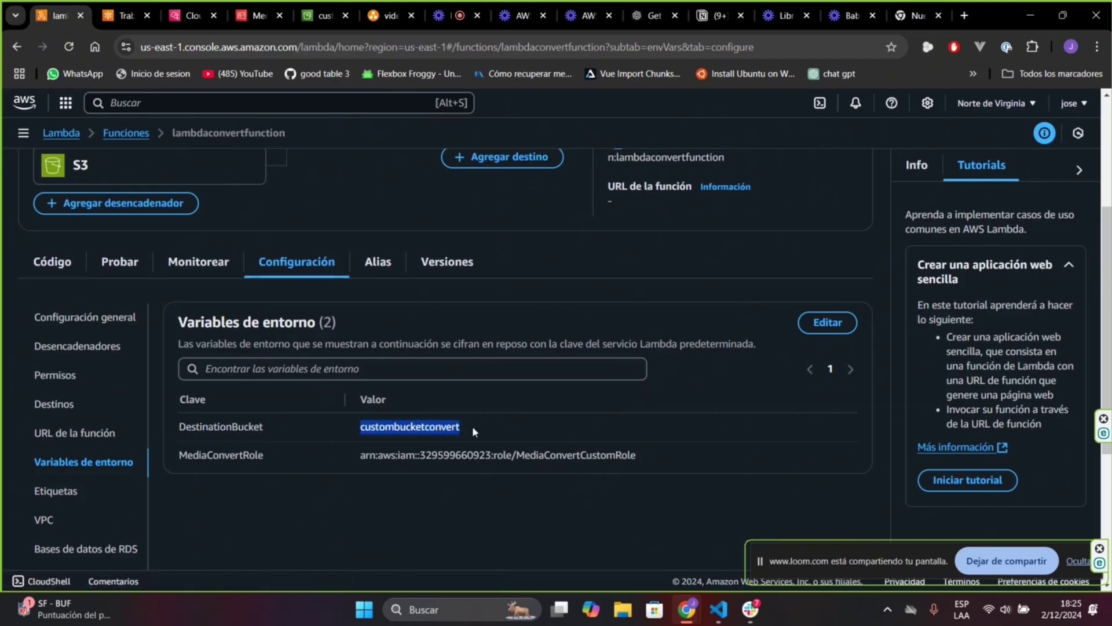
pyautogui.scroll(3, 373, 261)
pyautogui.scroll(-5, 342, 336)
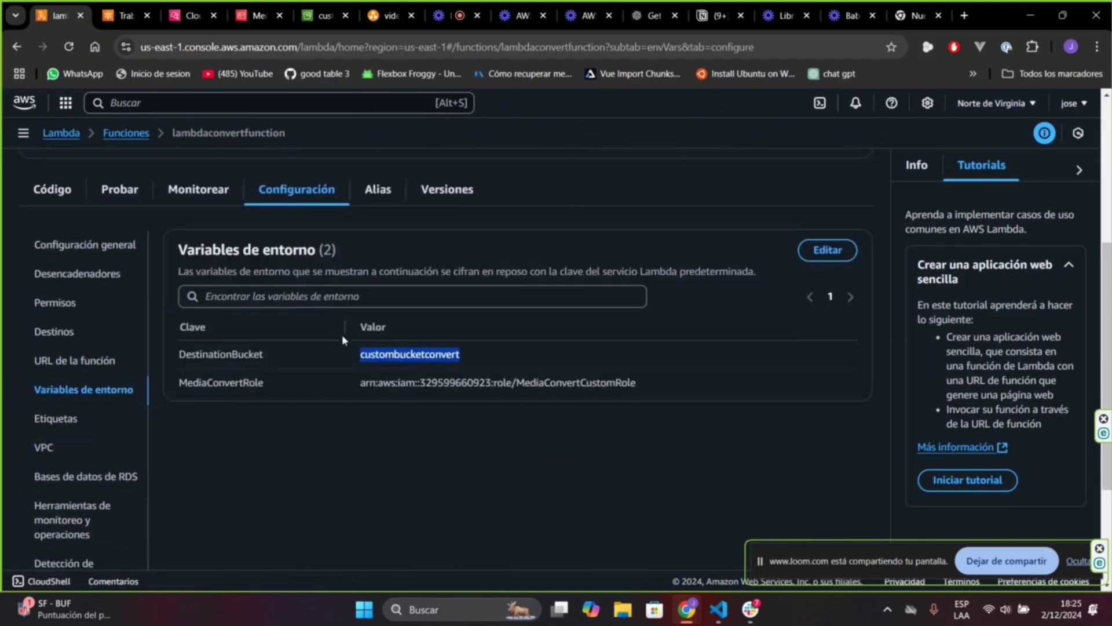
pyautogui.moveTo(181, 383); pyautogui.dragTo(264, 385)
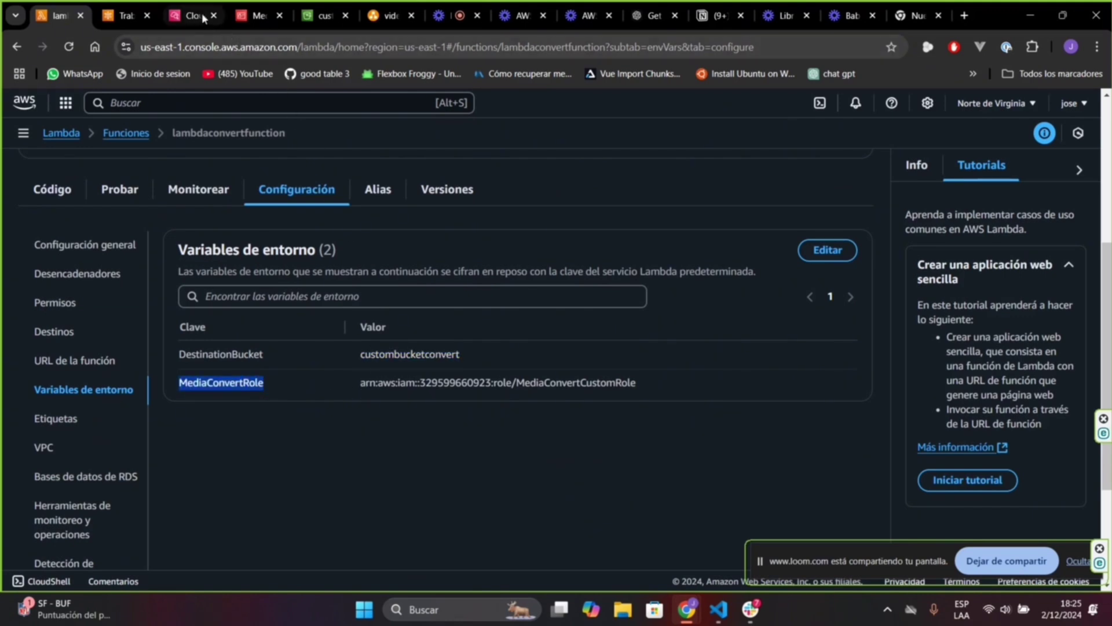
# Go to the IAM service by searching for "iam", list the roles and open MediaConvertCustomRole.
pyautogui.click(262, 16)
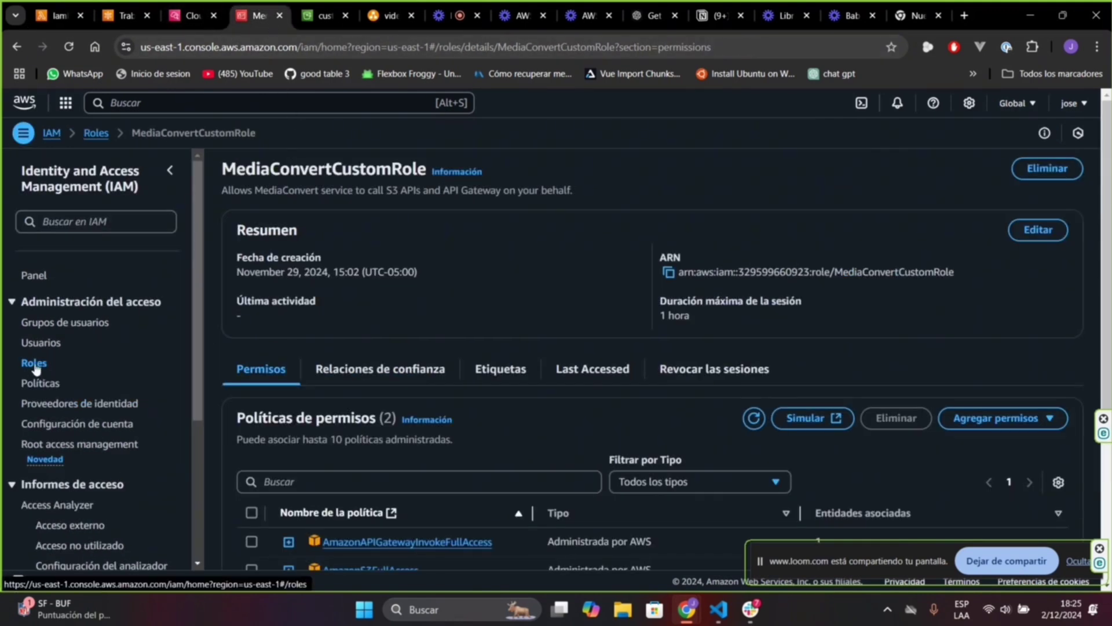
pyautogui.click(141, 104)
pyautogui.write('iam')
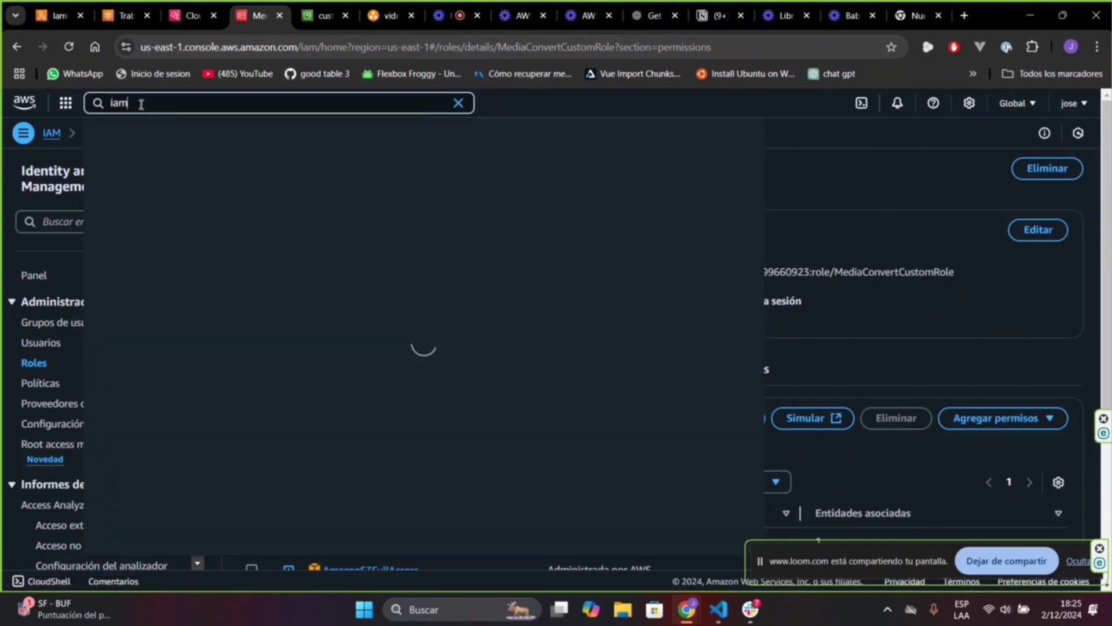
pyautogui.click(323, 180)
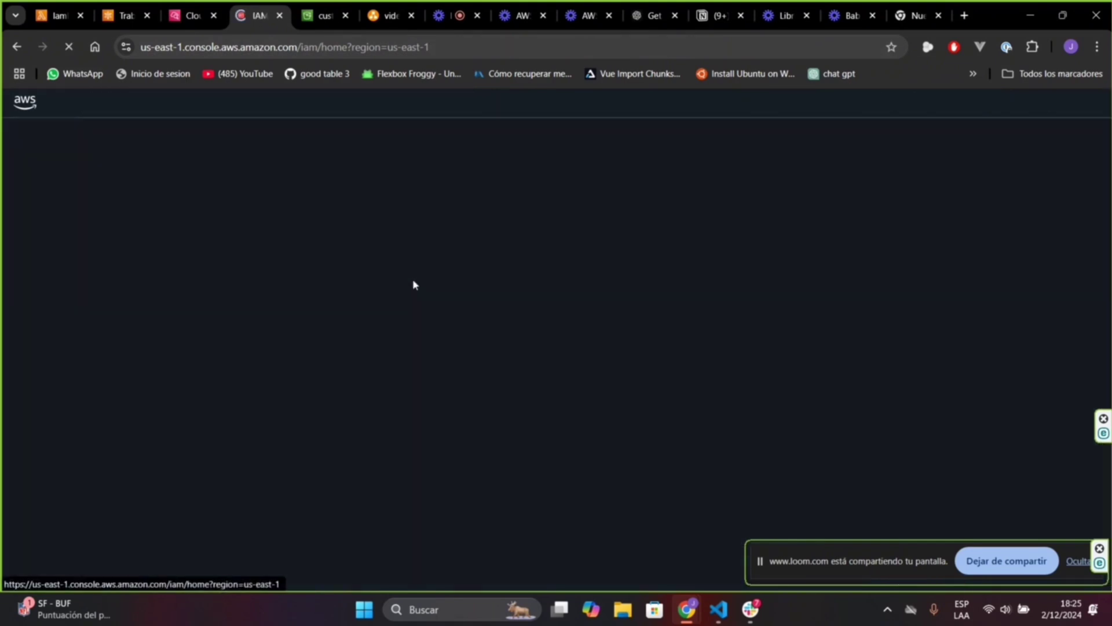
pyautogui.click(40, 370)
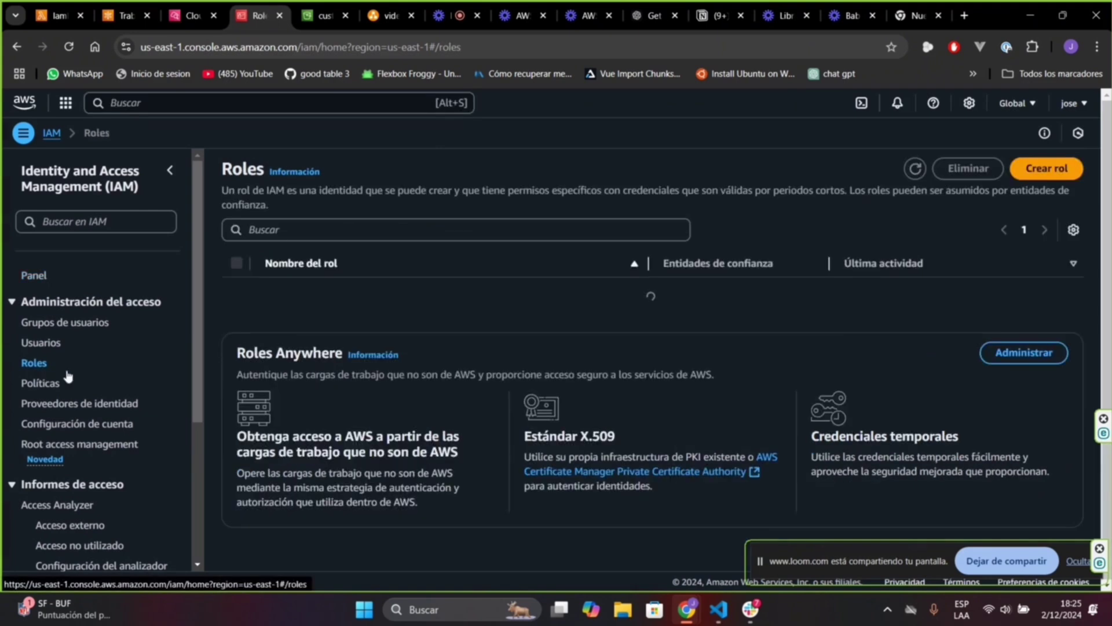
pyautogui.scroll(-1, 391, 387)
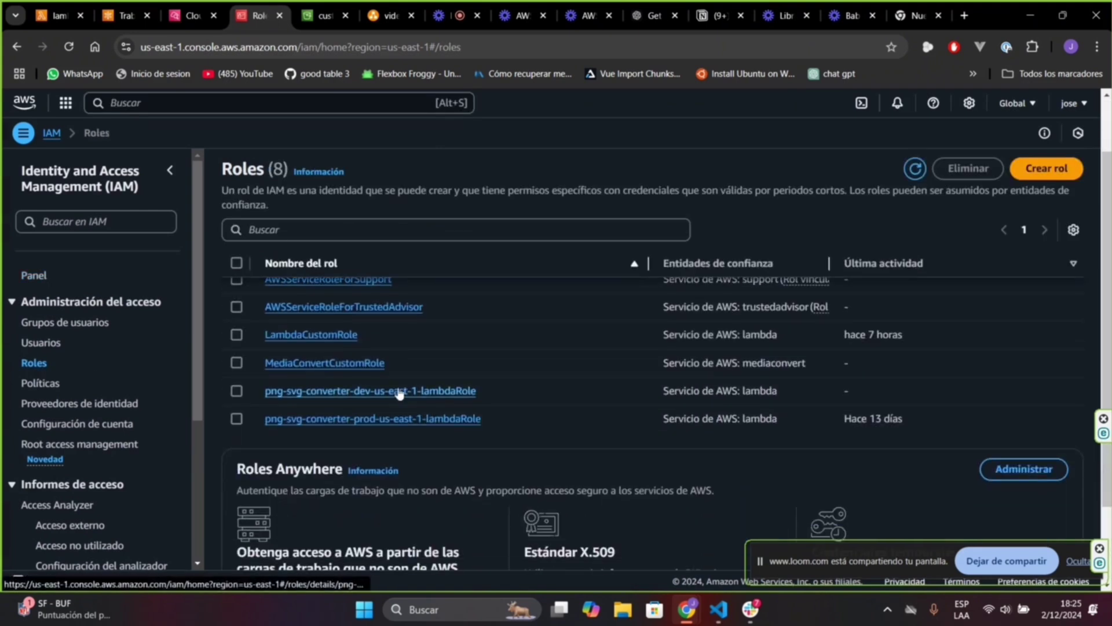
pyautogui.click(312, 363)
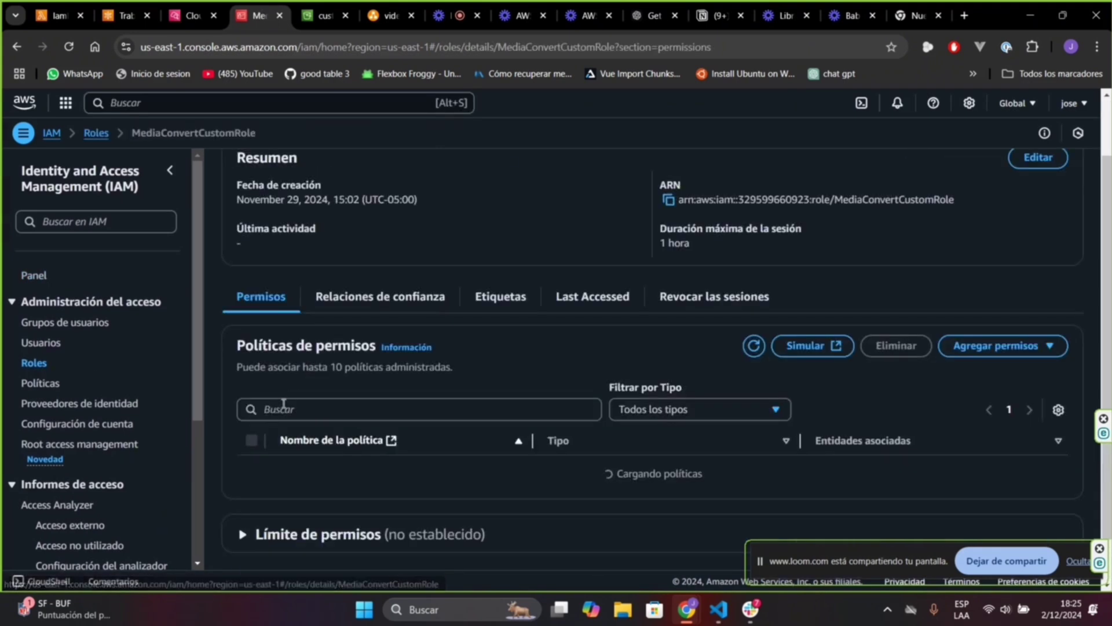
# Review the ARN of MediaConvertCustomRole and compare it with the MediaConvertRole environment variable of lambdaconvertfunction.
pyautogui.scroll(-2, 450, 376)
pyautogui.scroll(3, 450, 379)
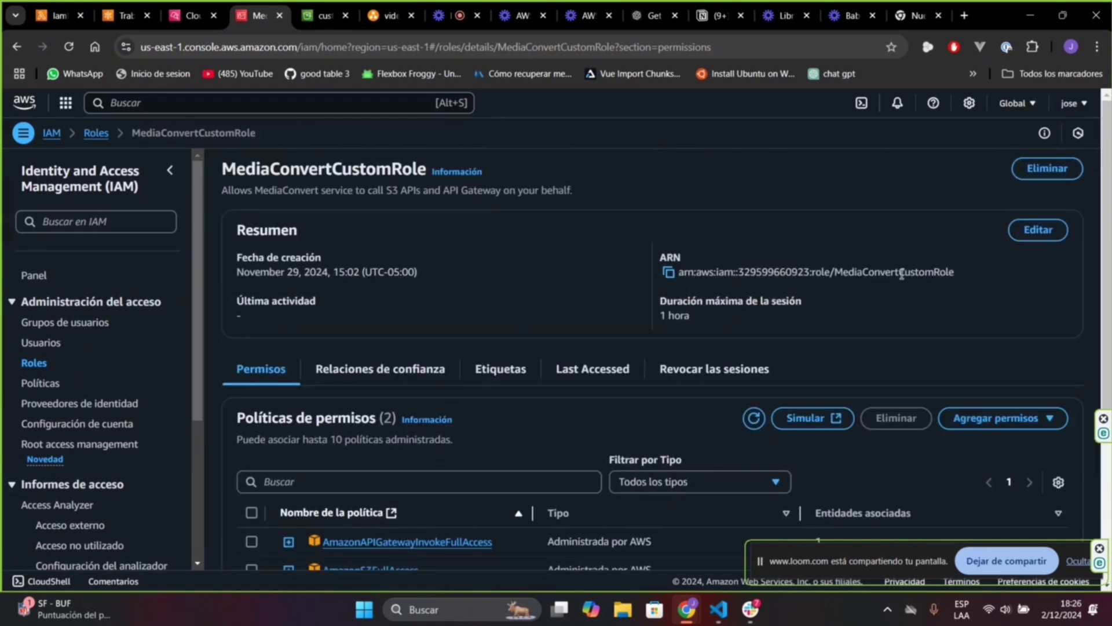
pyautogui.click(55, 18)
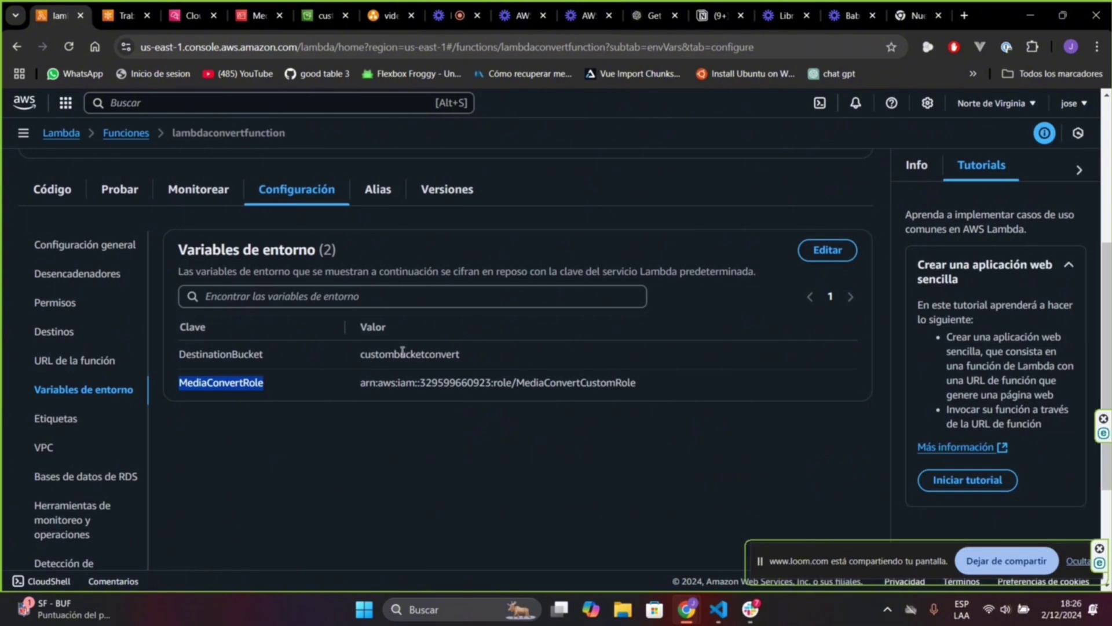
pyautogui.click(373, 415)
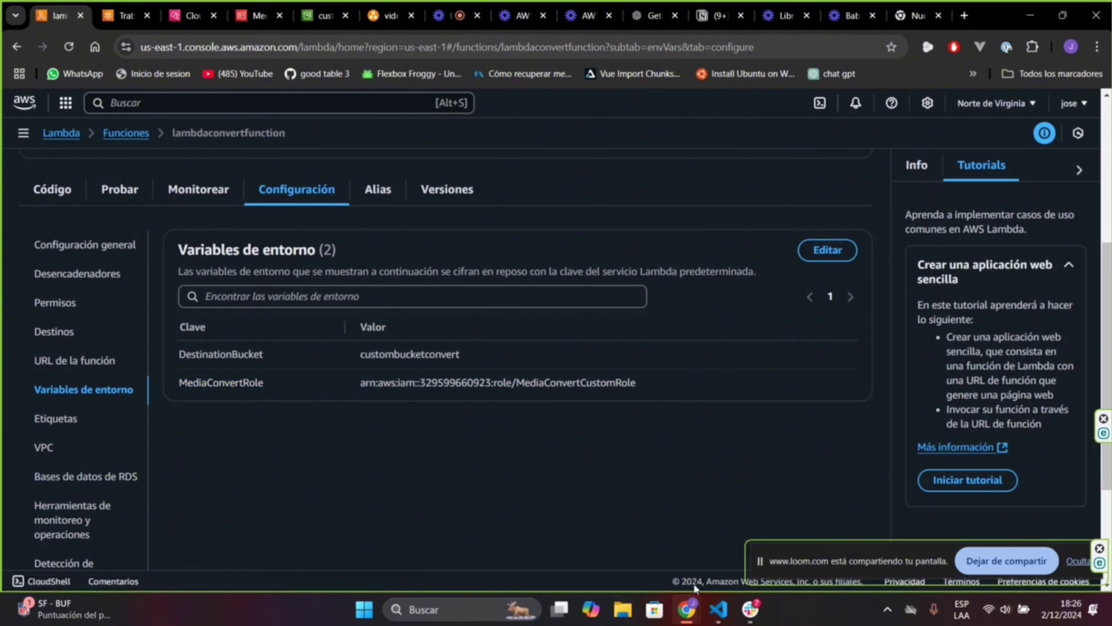
# Open the function's general configuration for editing, check the timeout and execution role, and save the settings.
pyautogui.click(74, 243)
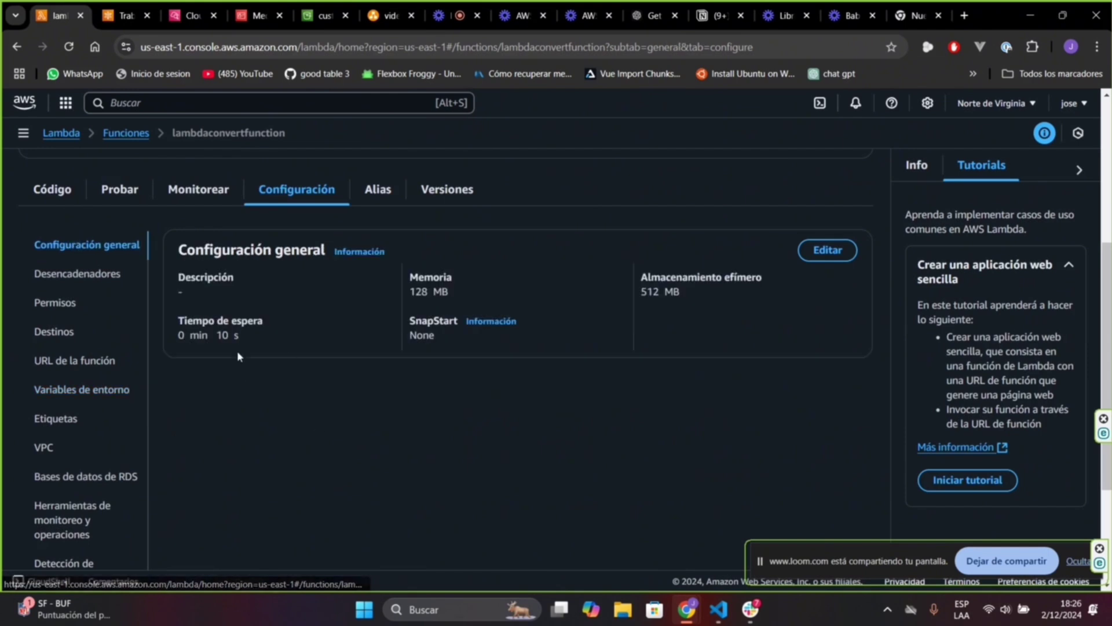
pyautogui.scroll(-2, 121, 379)
pyautogui.scroll(4, 112, 429)
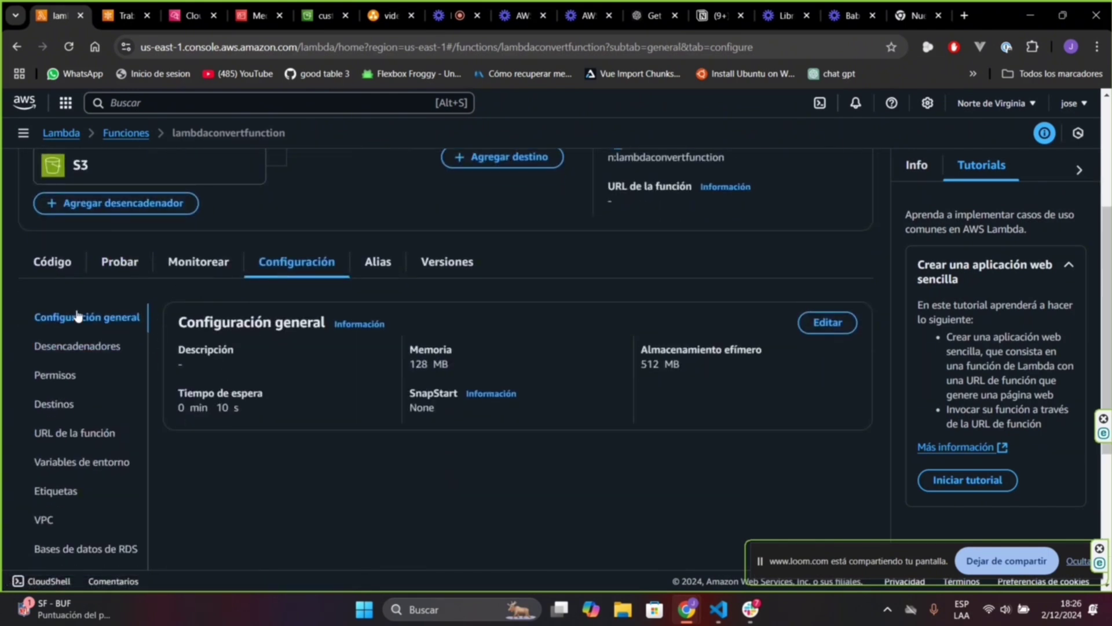
pyautogui.click(817, 328)
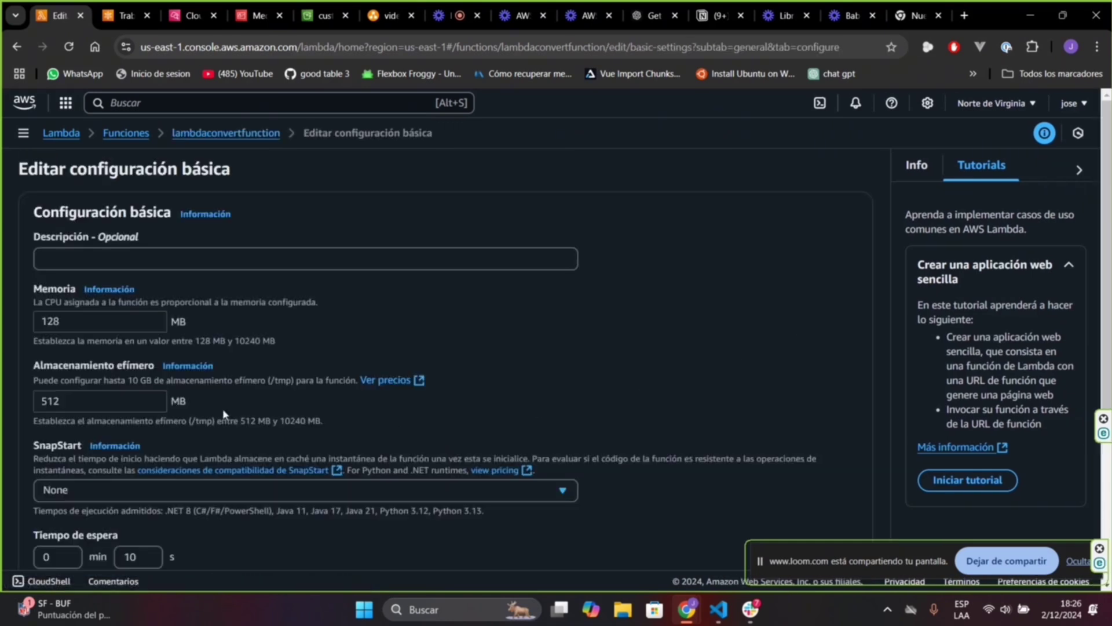
pyautogui.scroll(-4, 221, 409)
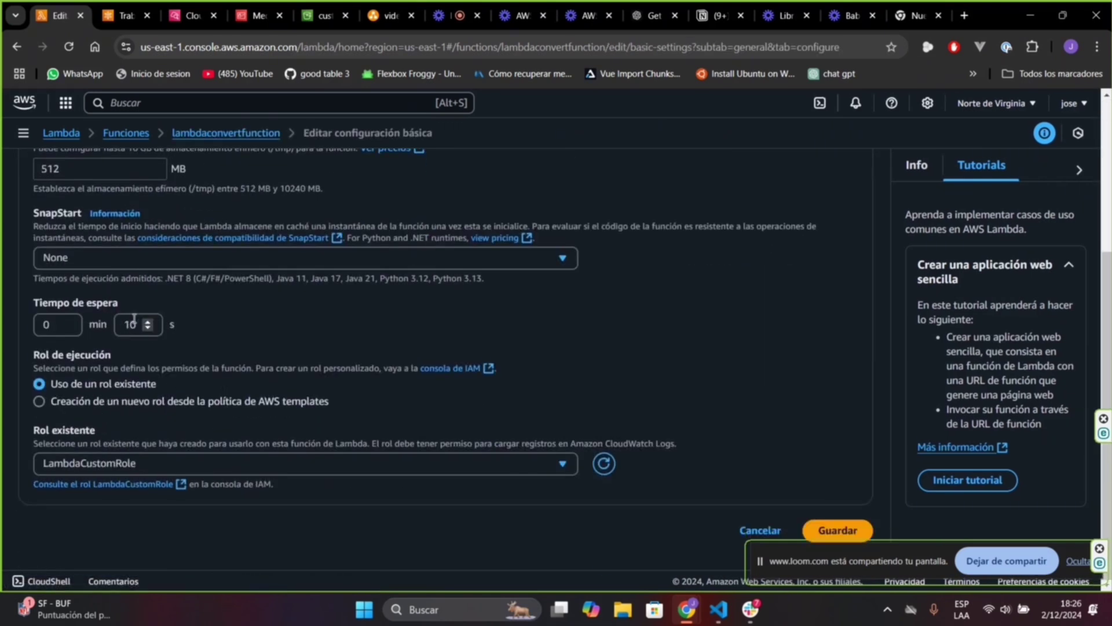
pyautogui.click(819, 531)
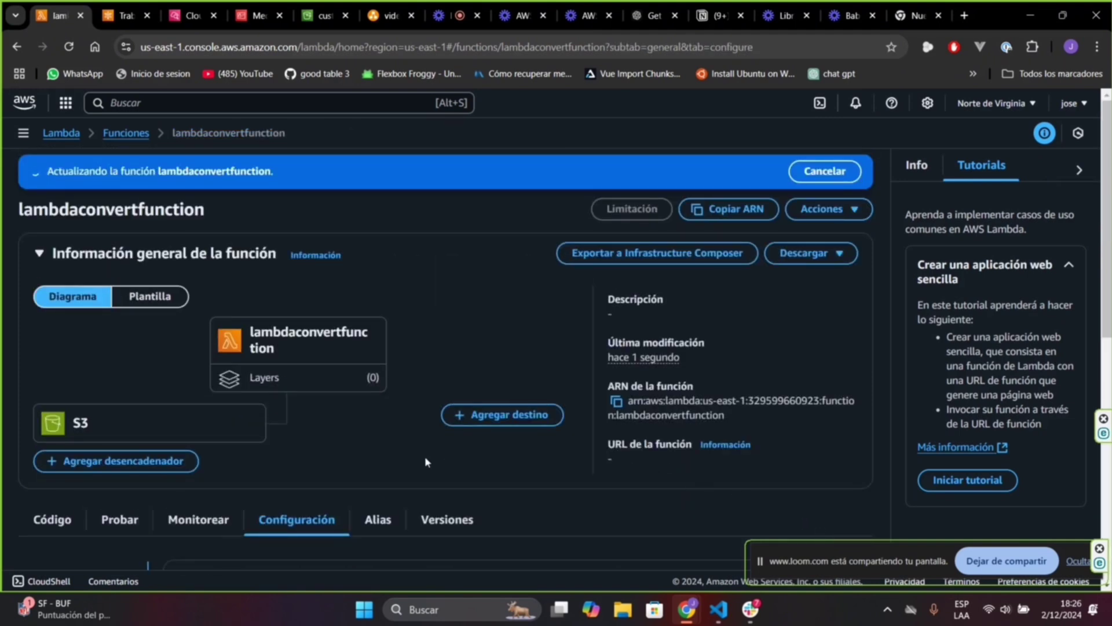
# Return to the function's source code and run a test with the saved "test" event.
pyautogui.click(52, 229)
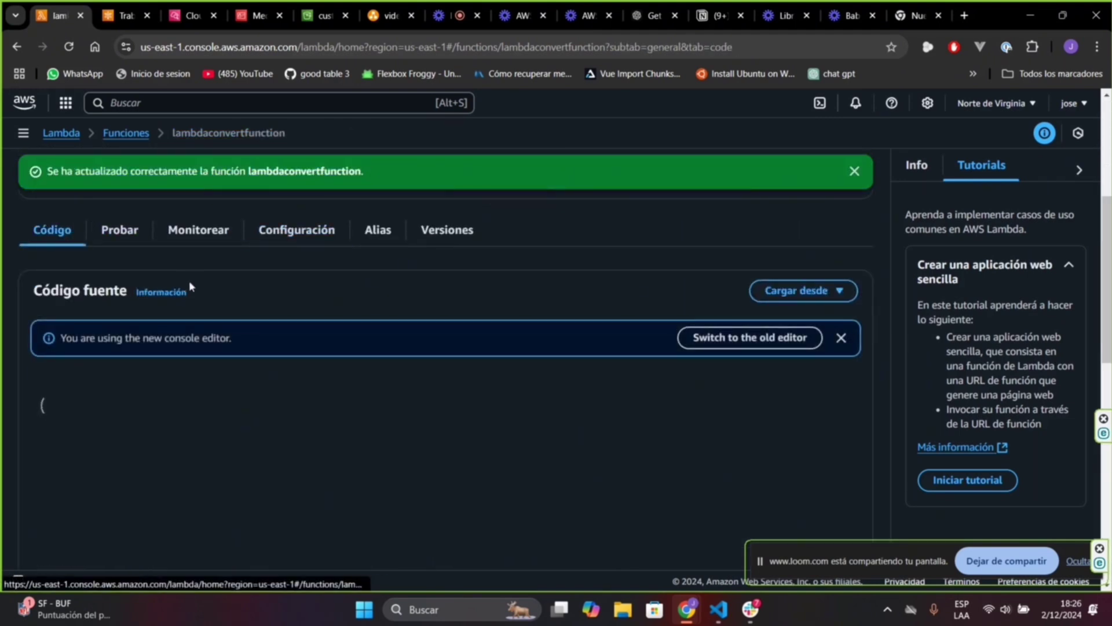
pyautogui.scroll(-3, 332, 346)
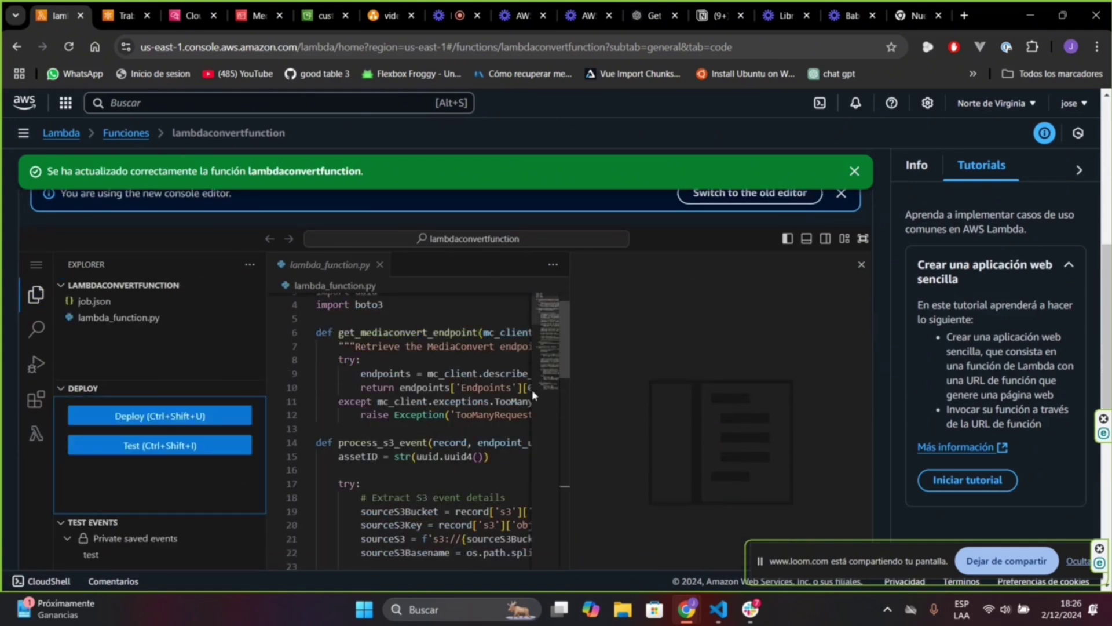
pyautogui.scroll(-1, 510, 398)
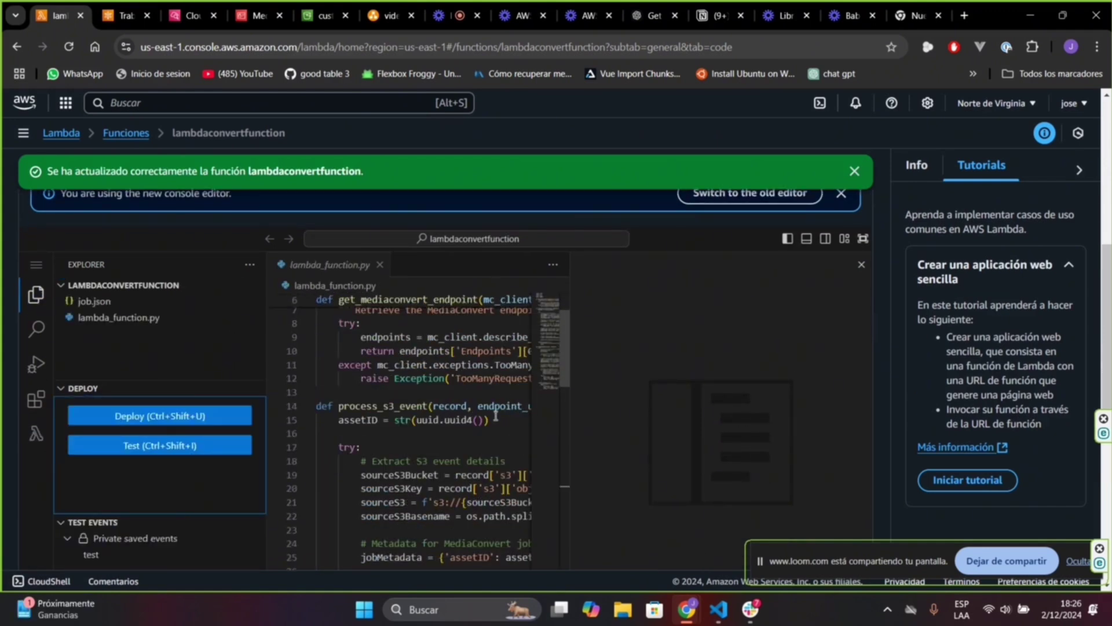
pyautogui.click(187, 446)
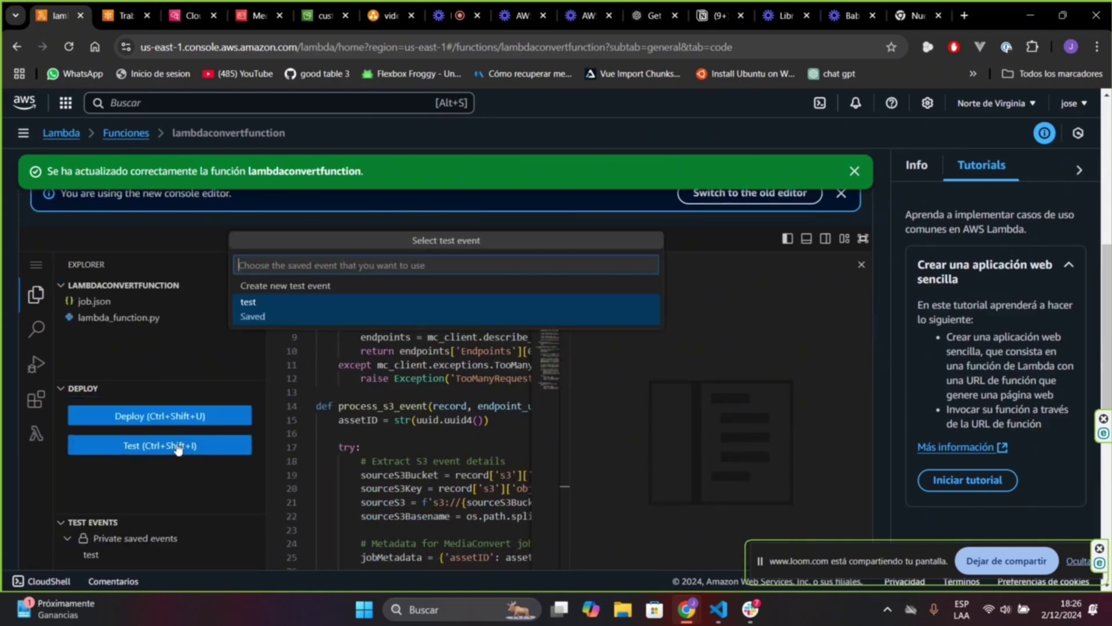
pyautogui.click(279, 310)
# Examine the response and function logs in the test's execution results.
pyautogui.scroll(-3, 521, 440)
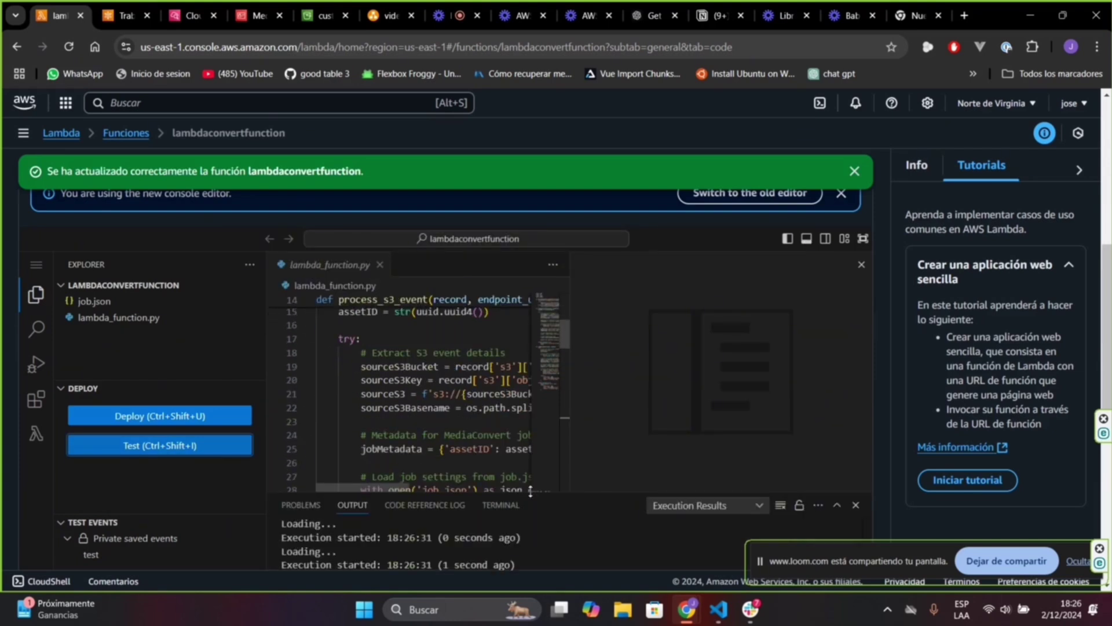
pyautogui.scroll(-3, 521, 463)
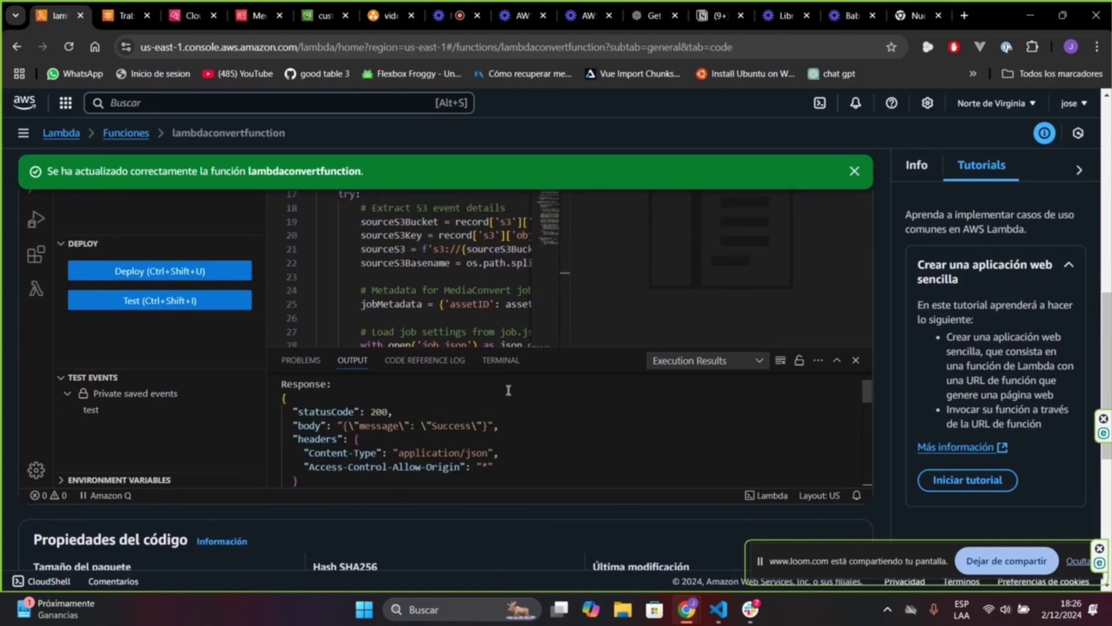
pyautogui.scroll(-1, 440, 412)
pyautogui.scroll(1, 313, 441)
pyautogui.scroll(-1, 381, 438)
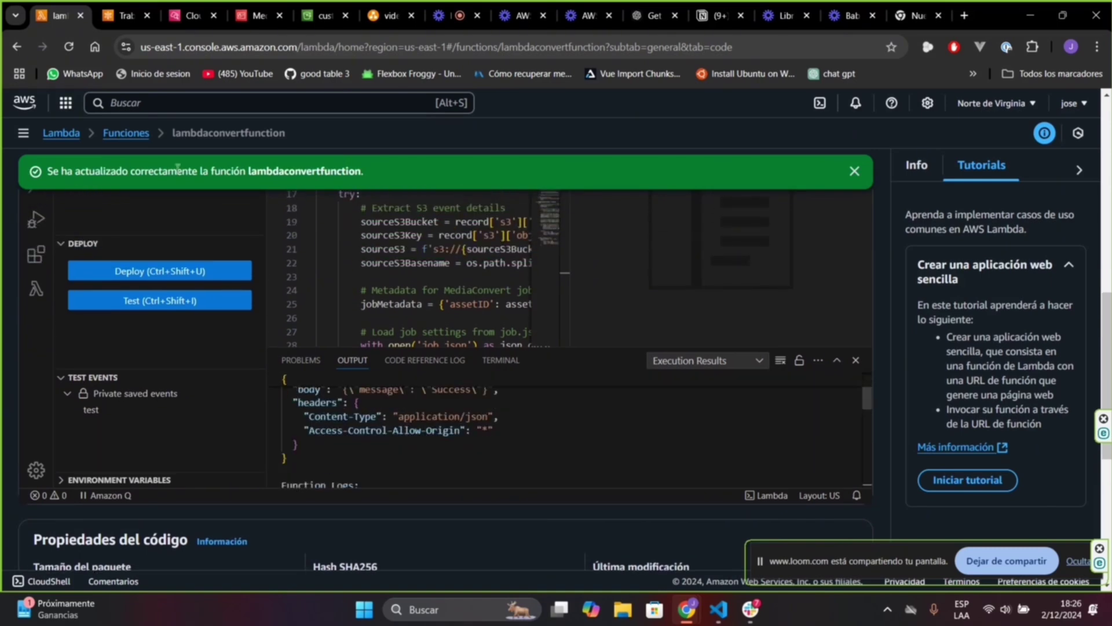
# Open the function's CloudWatch logs from its monitoring page and open the most recent log stream.
pyautogui.scroll(5, 194, 277)
pyautogui.click(206, 232)
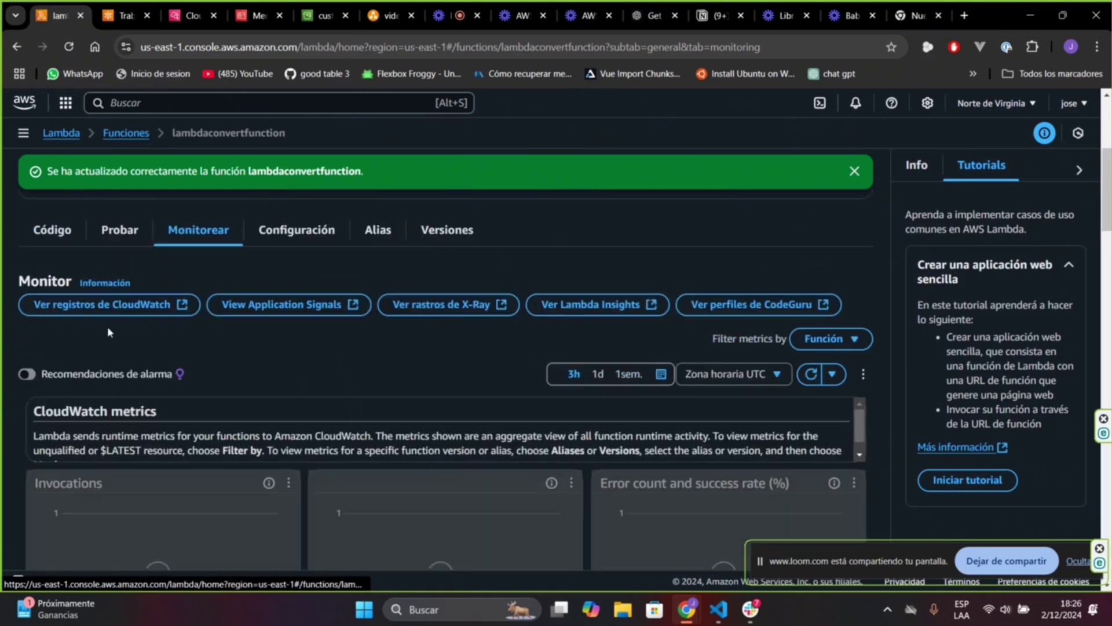
pyautogui.click(108, 303)
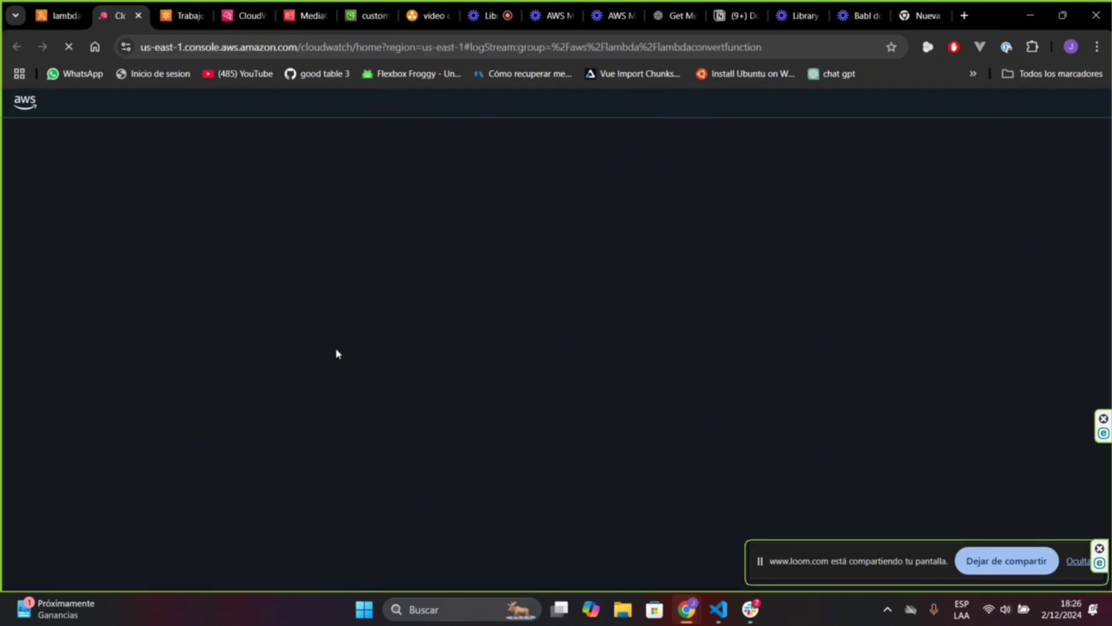
pyautogui.click(64, 17)
pyautogui.click(113, 17)
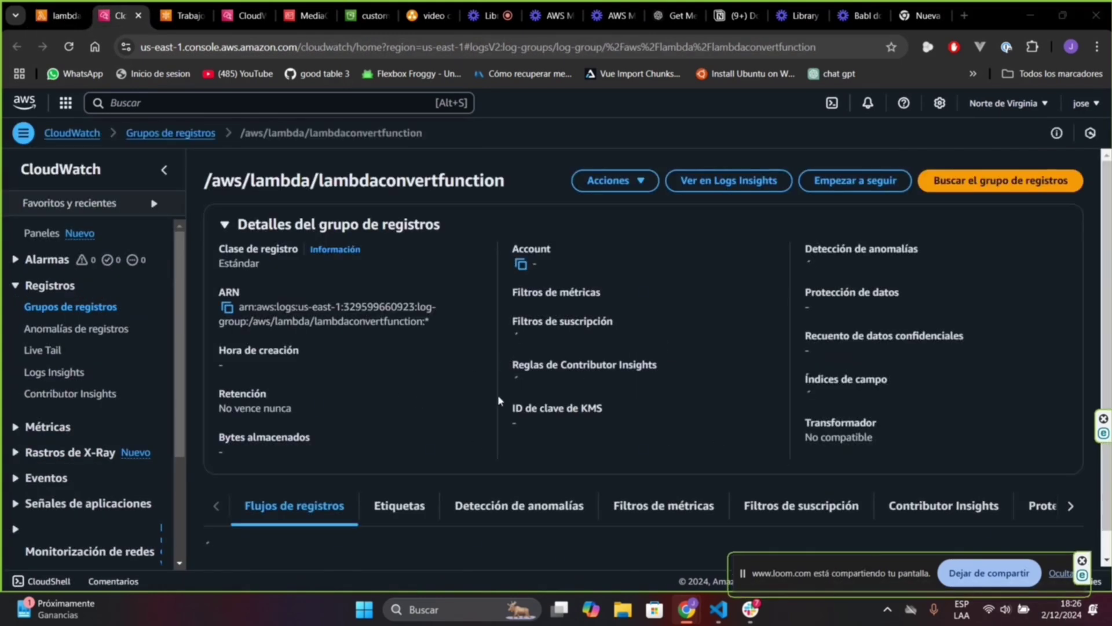
pyautogui.scroll(-4, 497, 395)
pyautogui.scroll(-1, 499, 404)
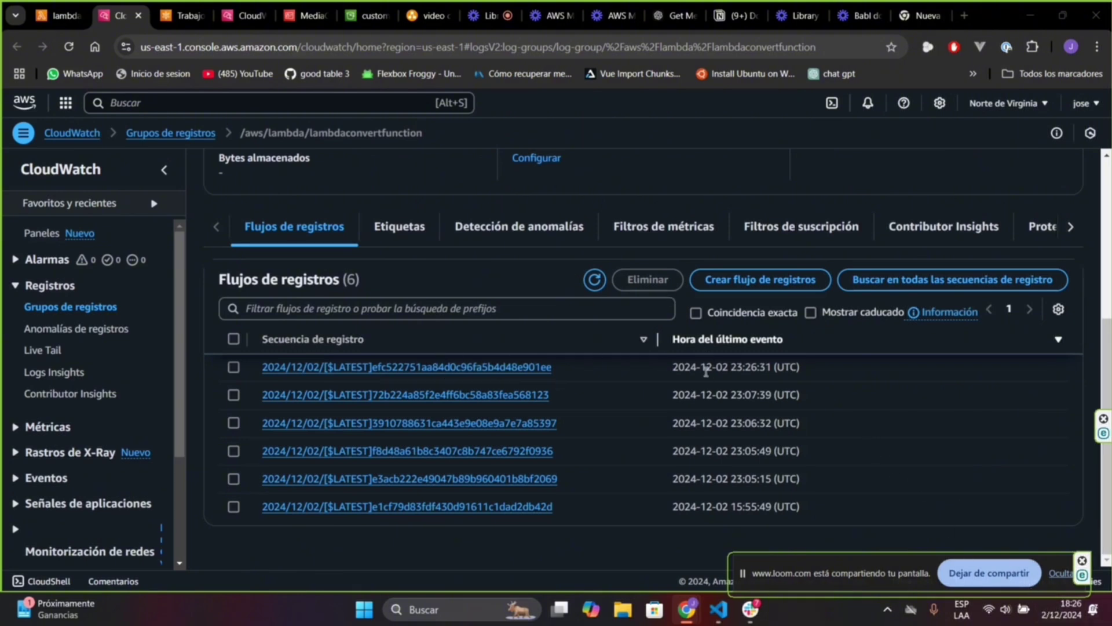
pyautogui.click(489, 367)
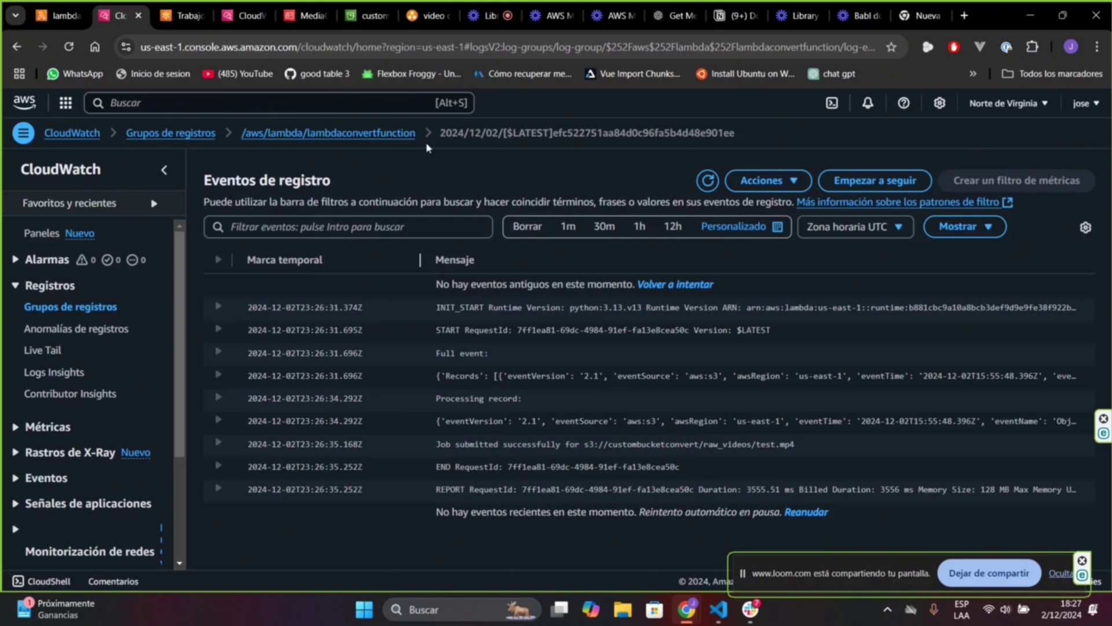
# Expand the log entries holding the full event and the processed record, and read through to the job submission entry.
pyautogui.click(219, 374)
pyautogui.scroll(-2, 423, 383)
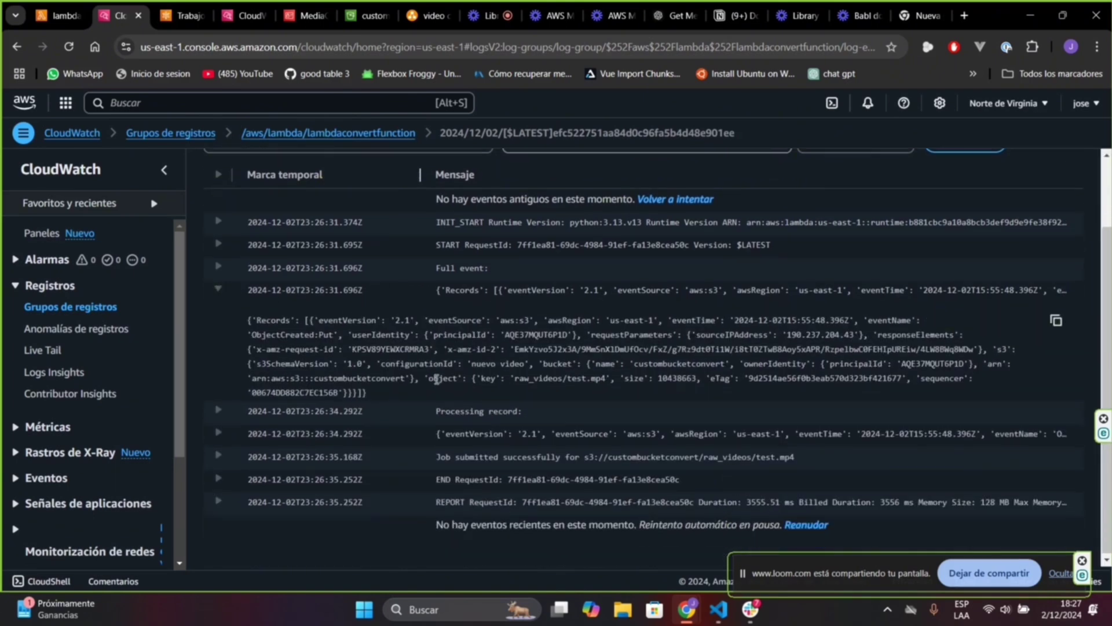
pyautogui.click(219, 432)
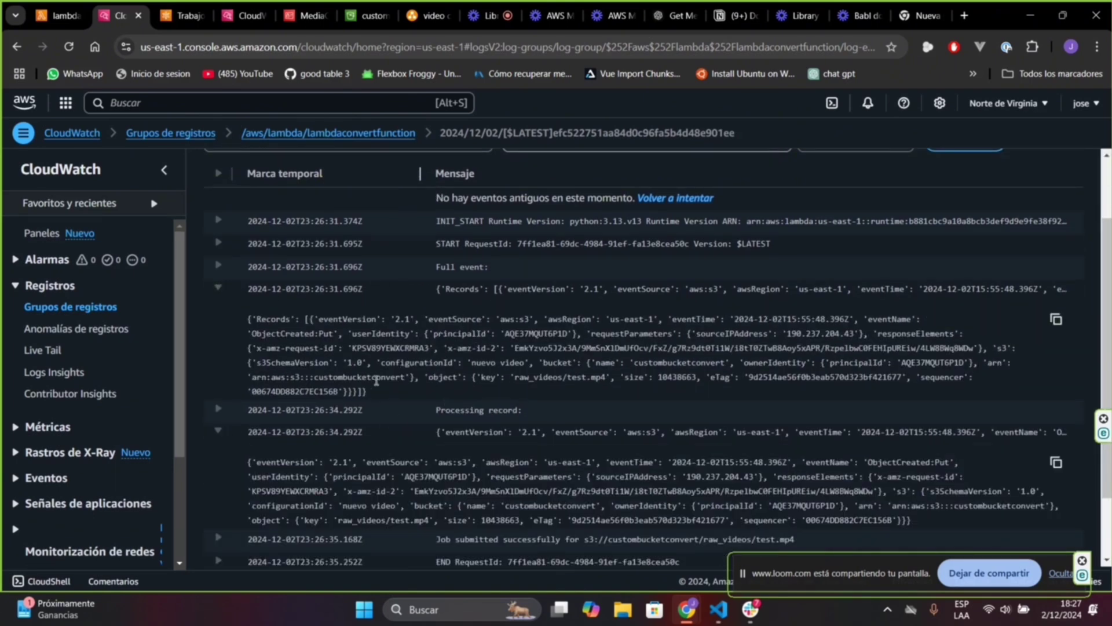
pyautogui.scroll(-2, 442, 459)
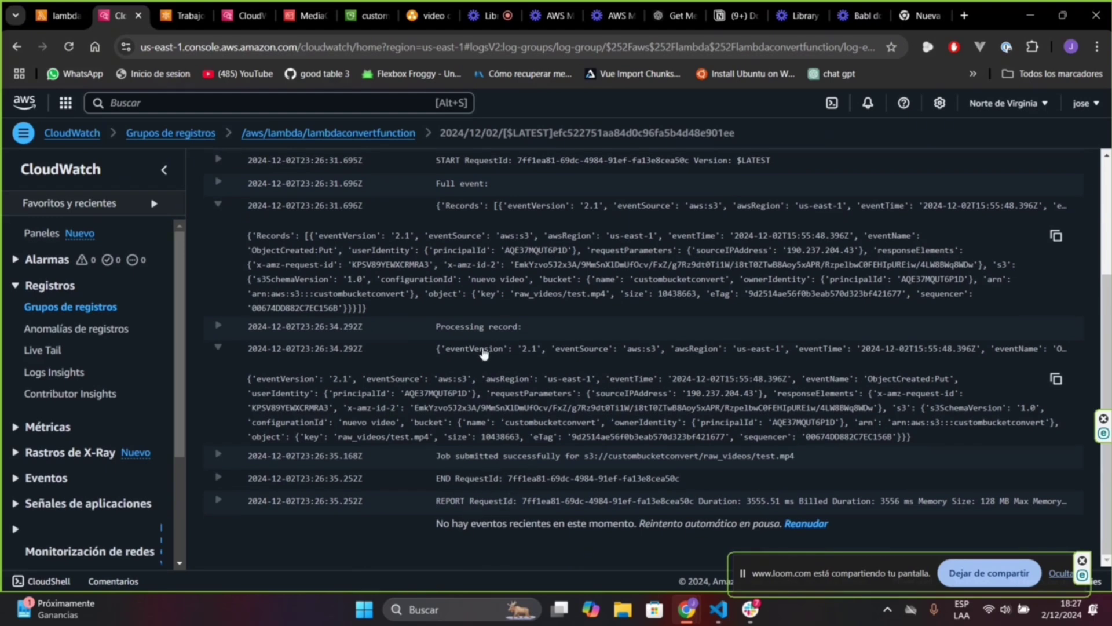
# Go to the MediaConvert service by searching for "media conv" and open its list of jobs.
pyautogui.click(304, 15)
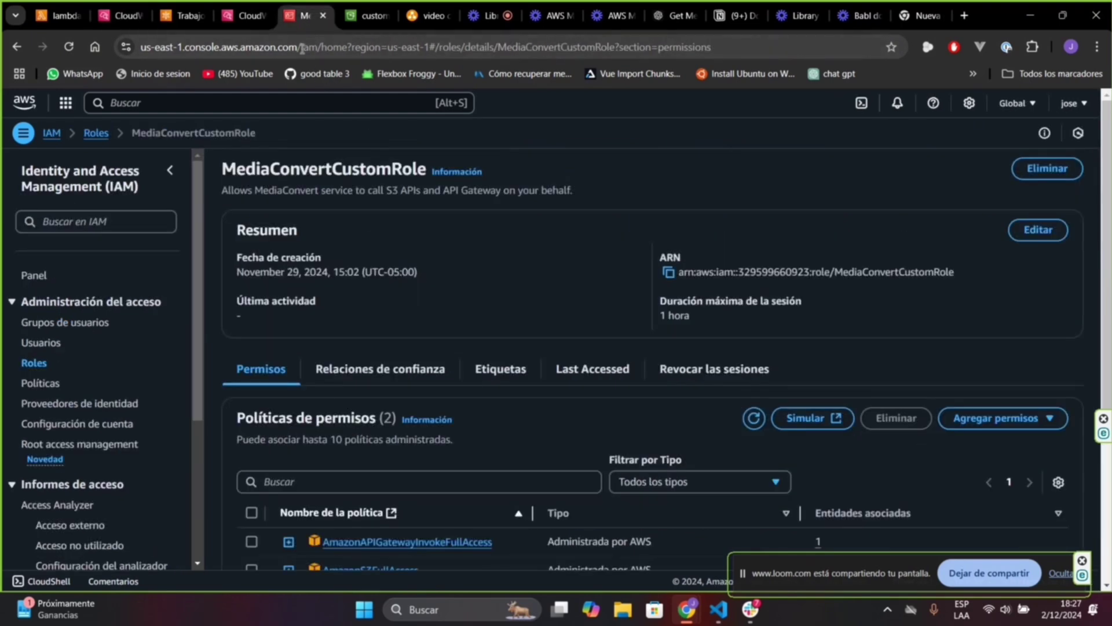
pyautogui.click(292, 101)
pyautogui.write('media')
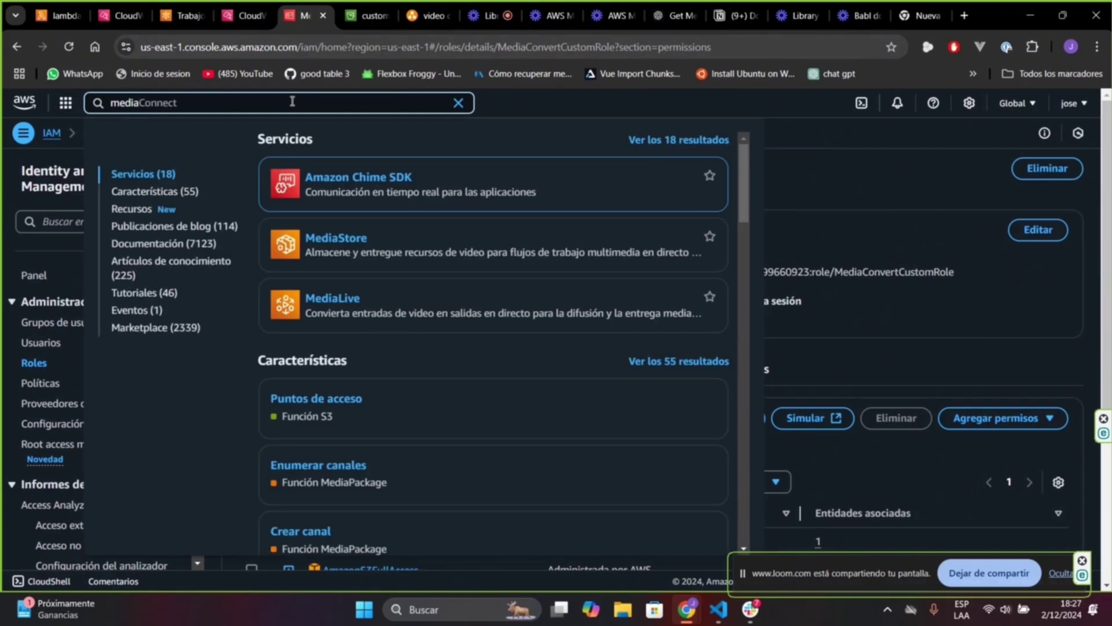
pyautogui.write(' conv')
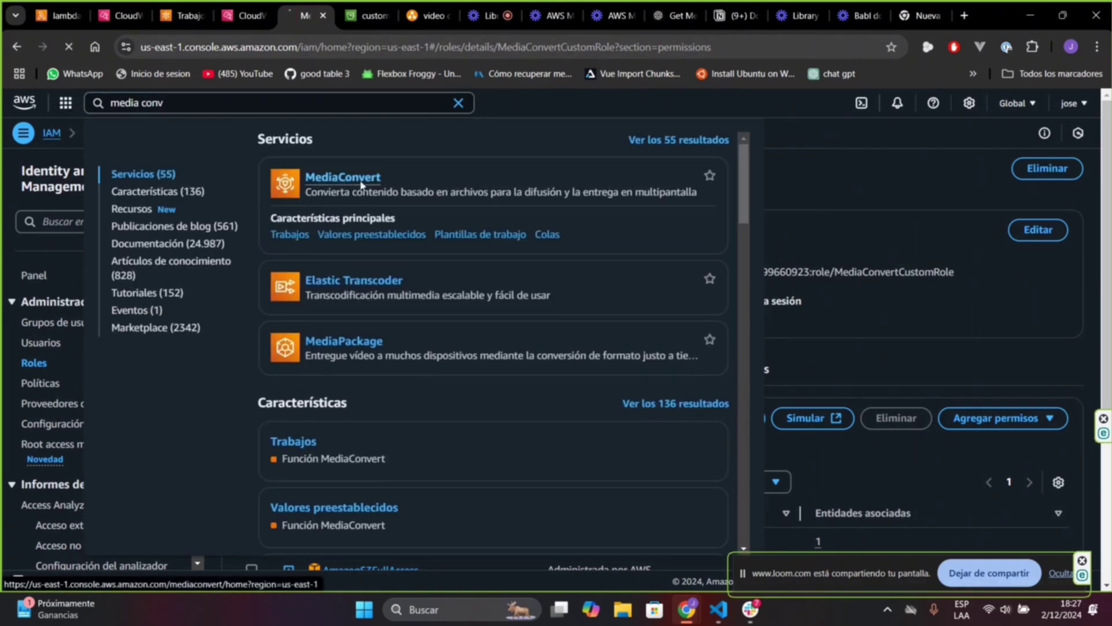
pyautogui.click(350, 179)
pyautogui.scroll(-5, 220, 297)
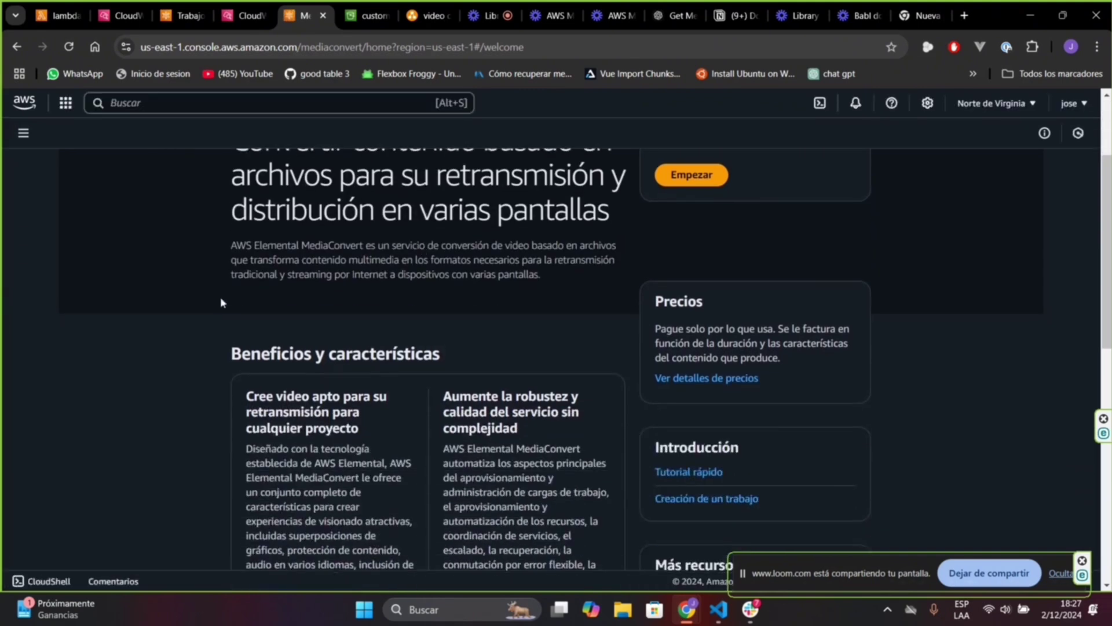
pyautogui.scroll(5, 220, 296)
pyautogui.click(23, 133)
pyautogui.click(40, 216)
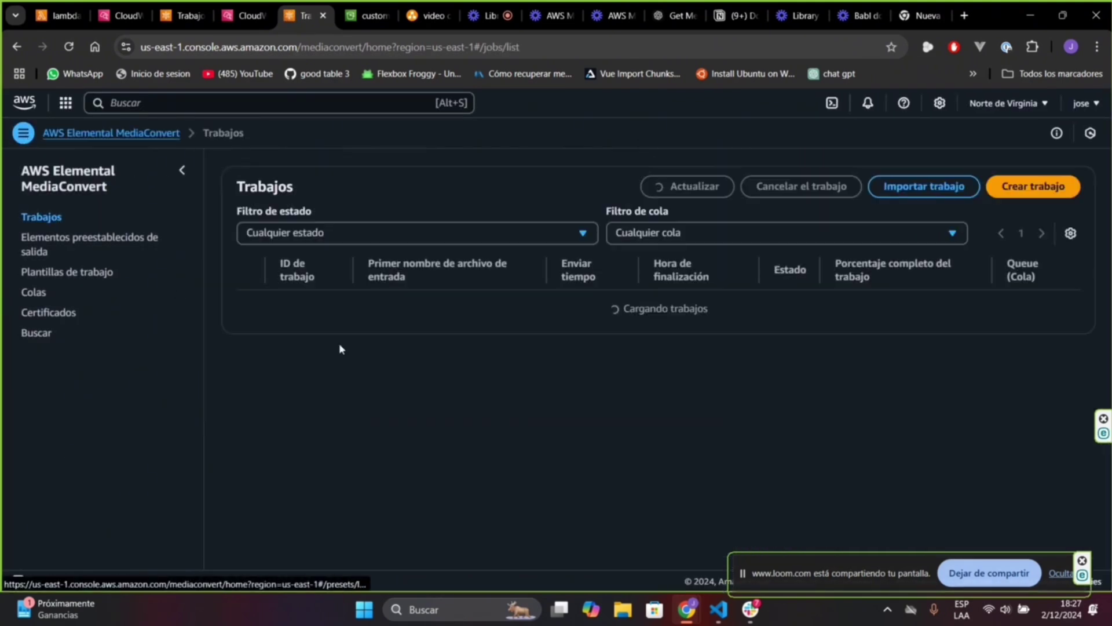
# Check the submission time and status of the newest test.mp4 job in the MediaConvert job list.
pyautogui.scroll(-1, 514, 396)
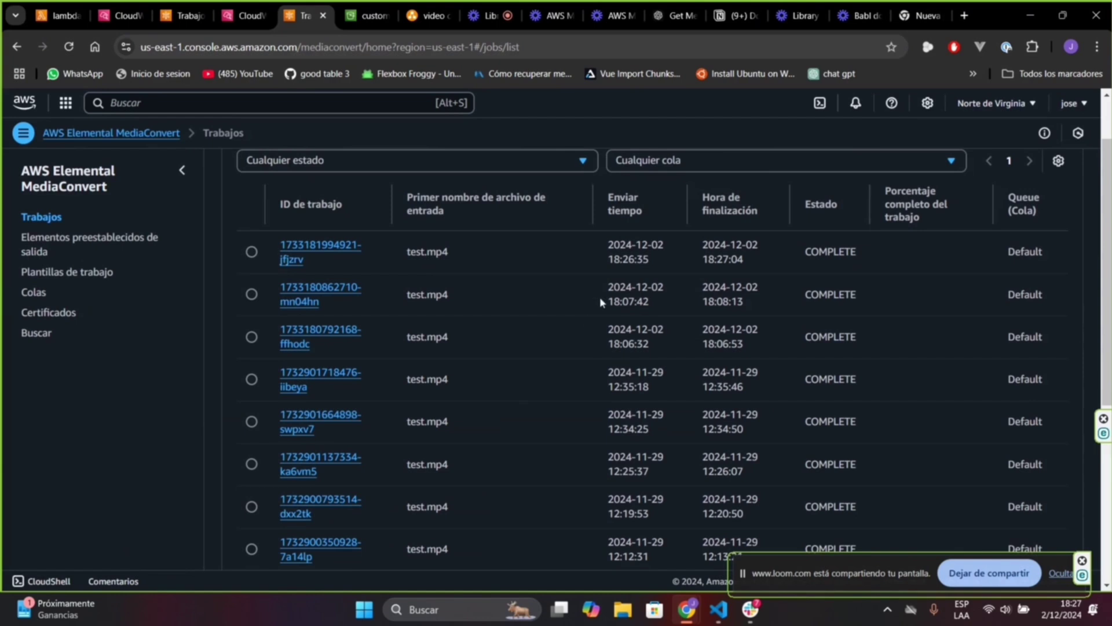
pyautogui.moveTo(613, 258); pyautogui.dragTo(661, 263)
pyautogui.click(616, 266)
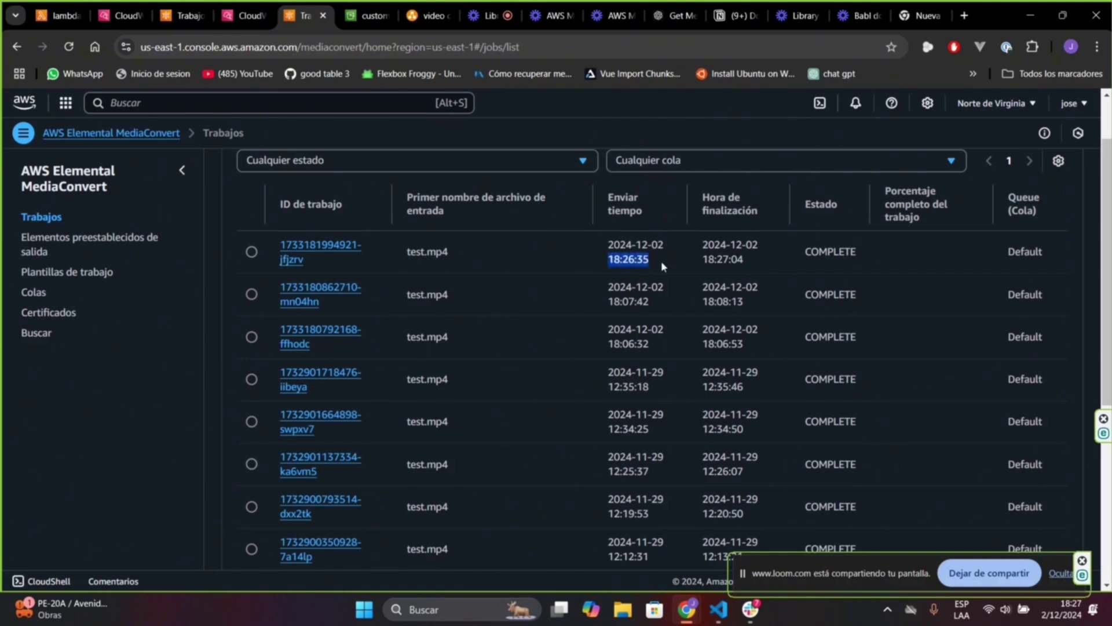
pyautogui.click(663, 263)
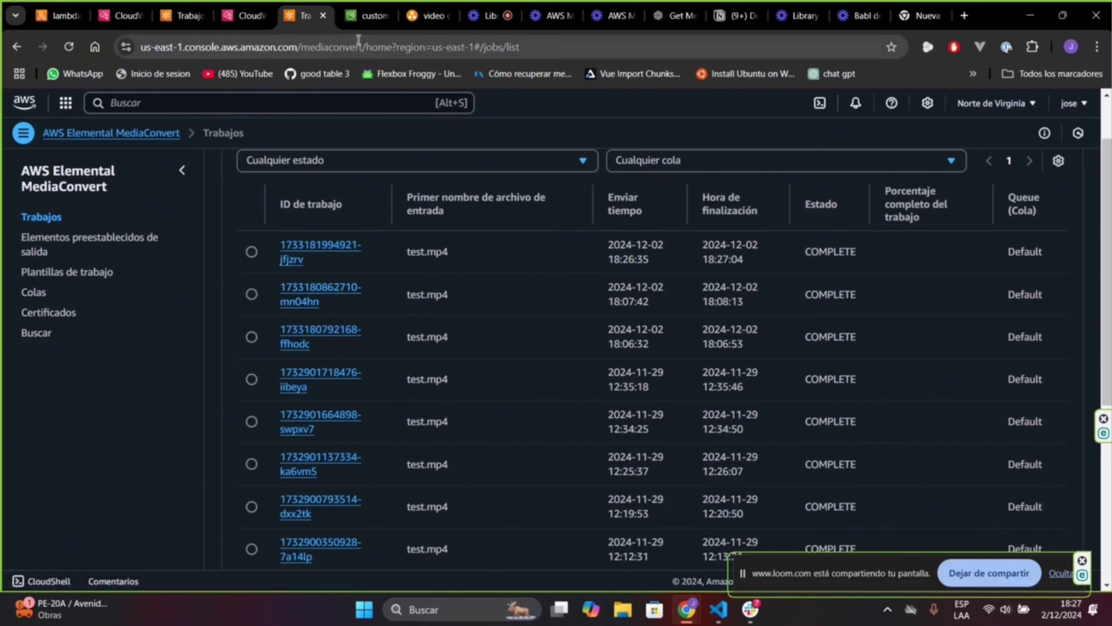
# Go to the root of the custombucketconvert bucket in S3 and refresh its object list.
pyautogui.click(361, 22)
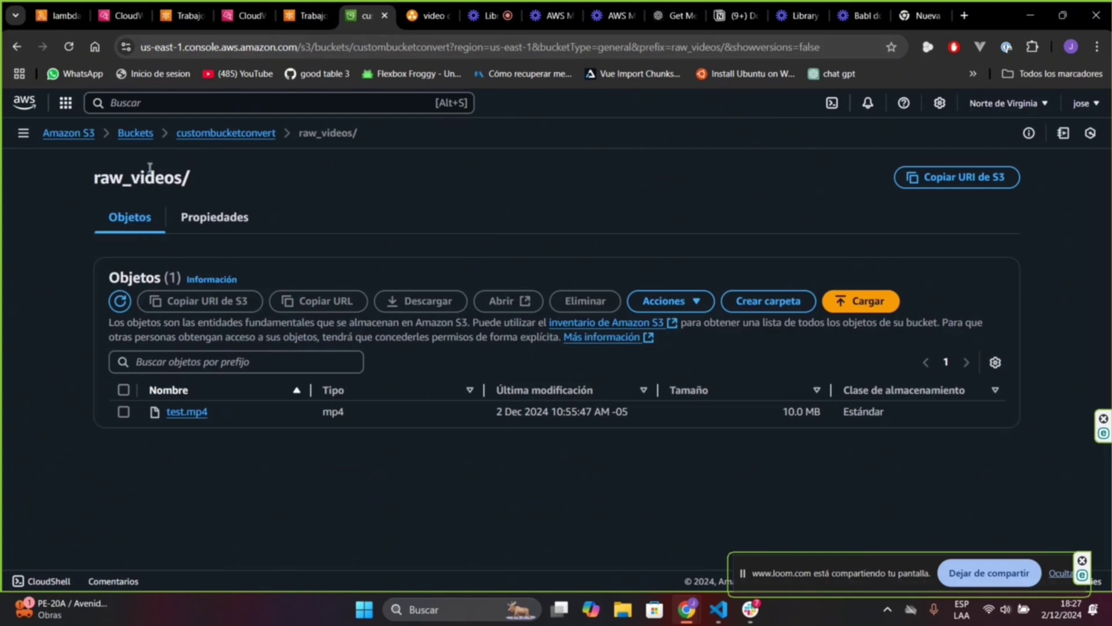
pyautogui.click(214, 134)
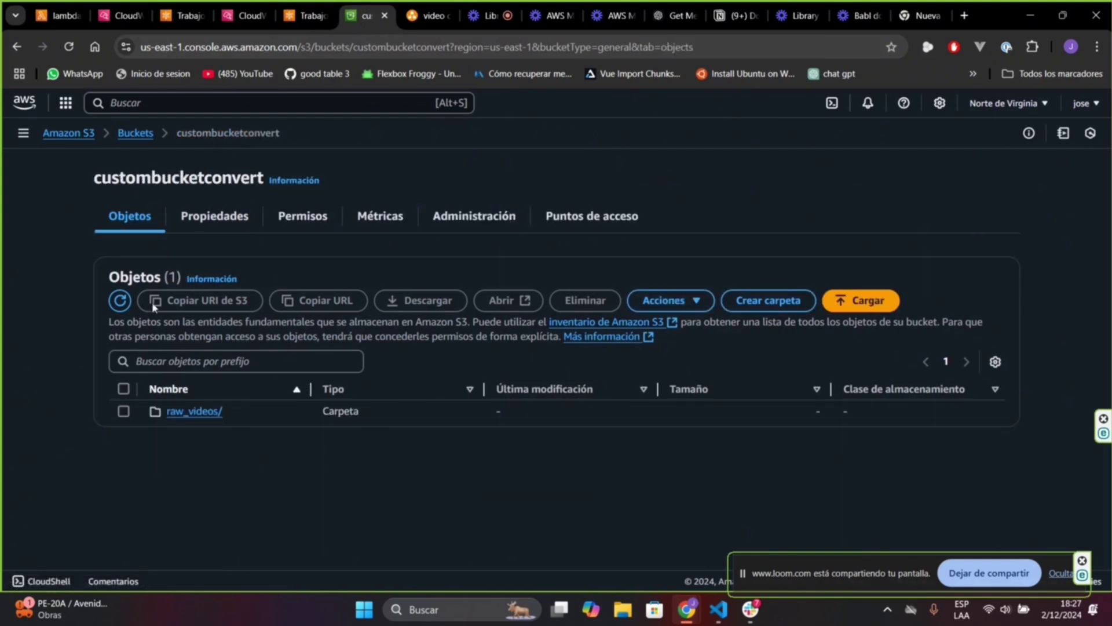
pyautogui.click(122, 301)
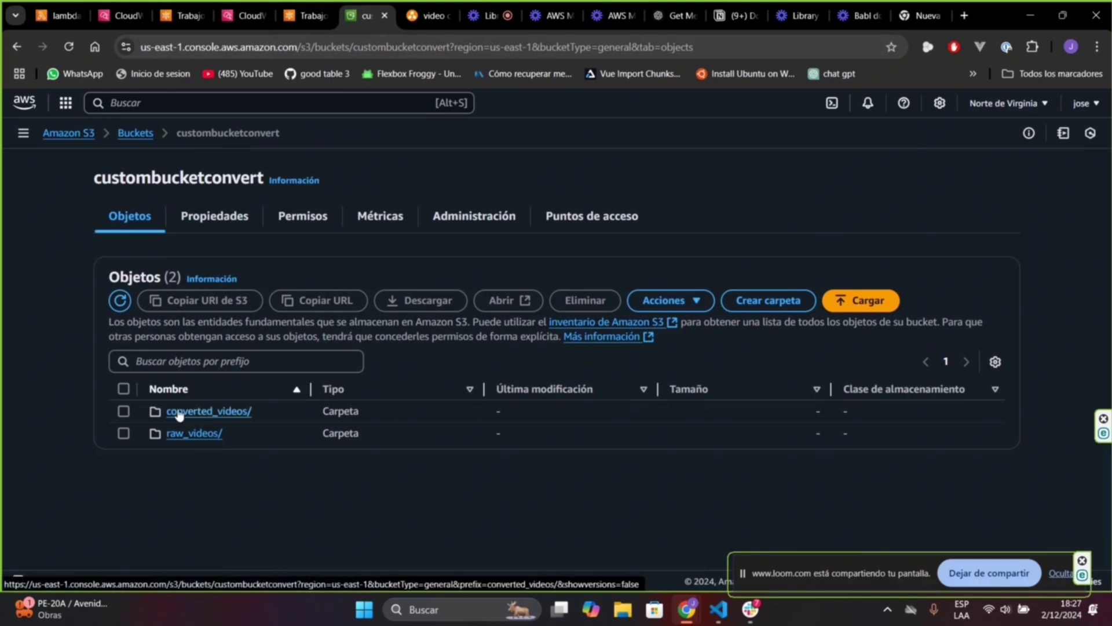
# Switch to VS Code and examine the converted_videos destination path in the process_s3_event function of handler.py.
pyautogui.click(722, 620)
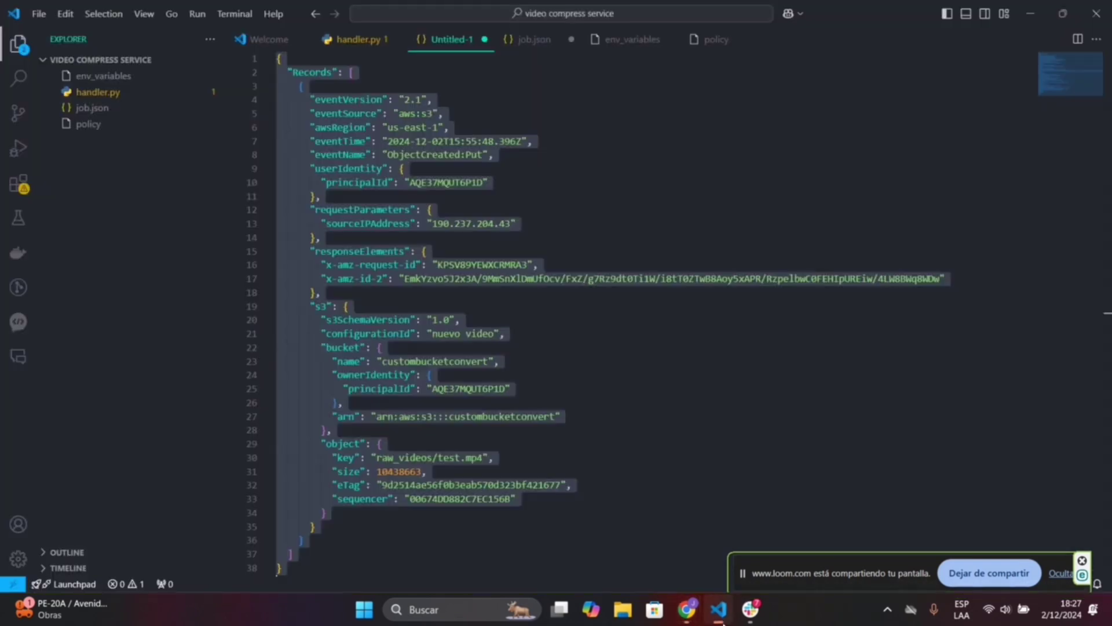
pyautogui.click(361, 42)
pyautogui.click(734, 376)
pyautogui.scroll(-3, 734, 372)
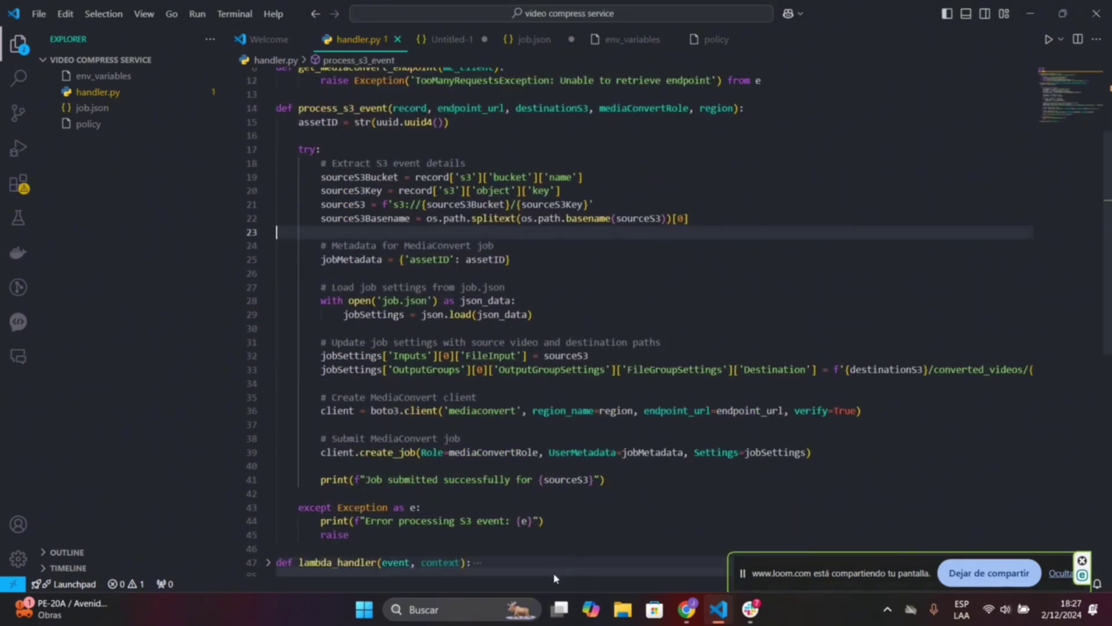
pyautogui.hscroll(3, 817, 393)
pyautogui.moveTo(807, 374); pyautogui.dragTo(901, 372)
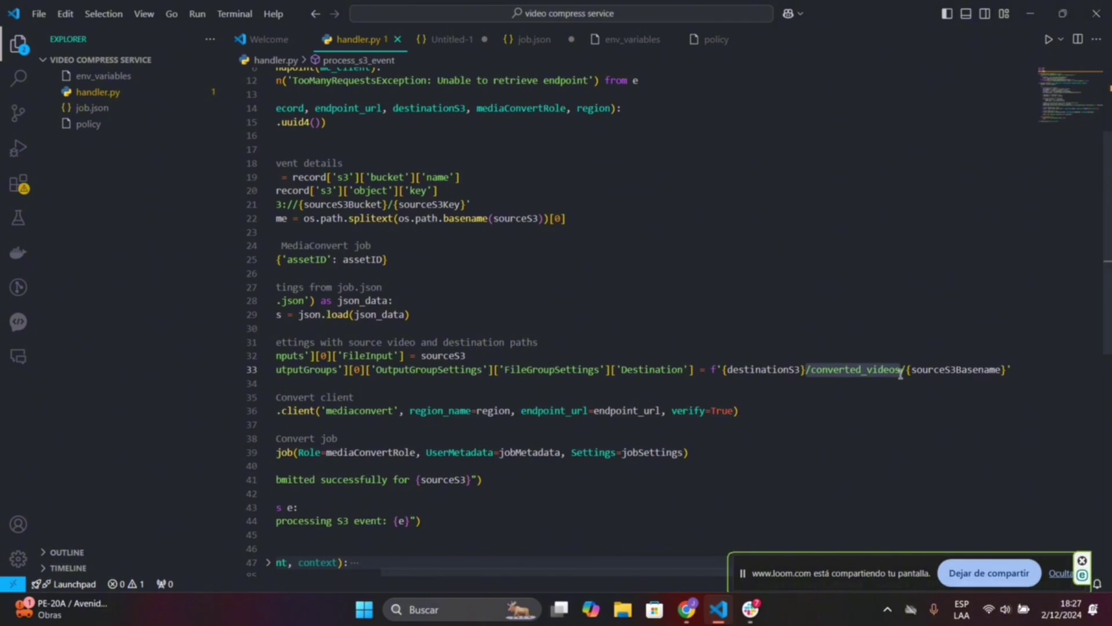
pyautogui.click(881, 383)
# Return to the S3 bucket in the browser and compare the test.mp4 objects in the raw_videos and converted_videos folders.
pyautogui.hotkey('alt', 'Tab')
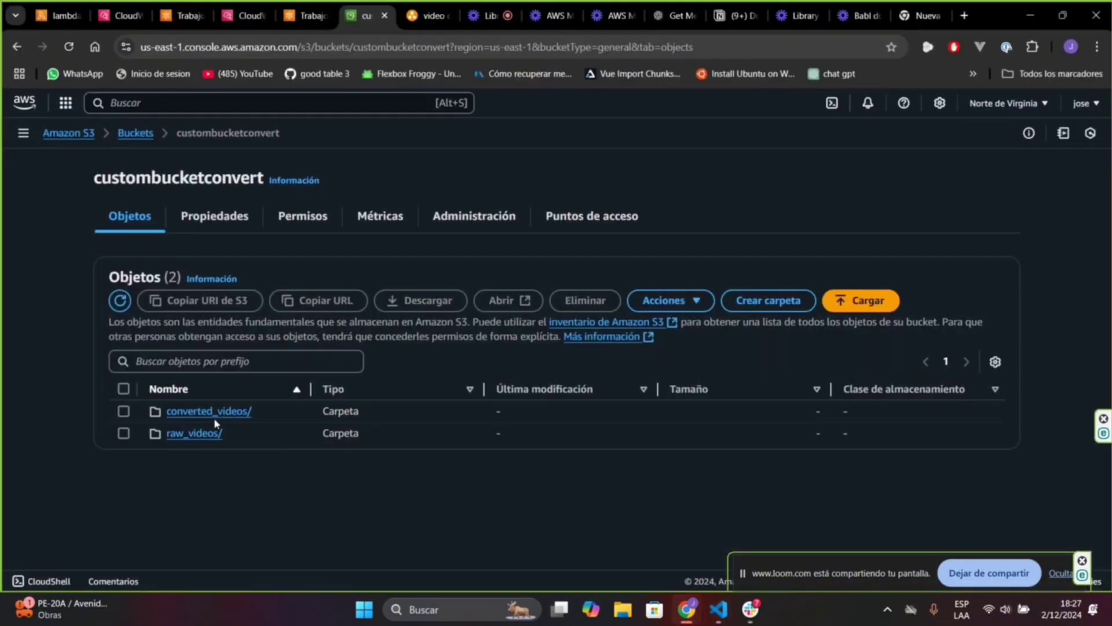
pyautogui.click(210, 413)
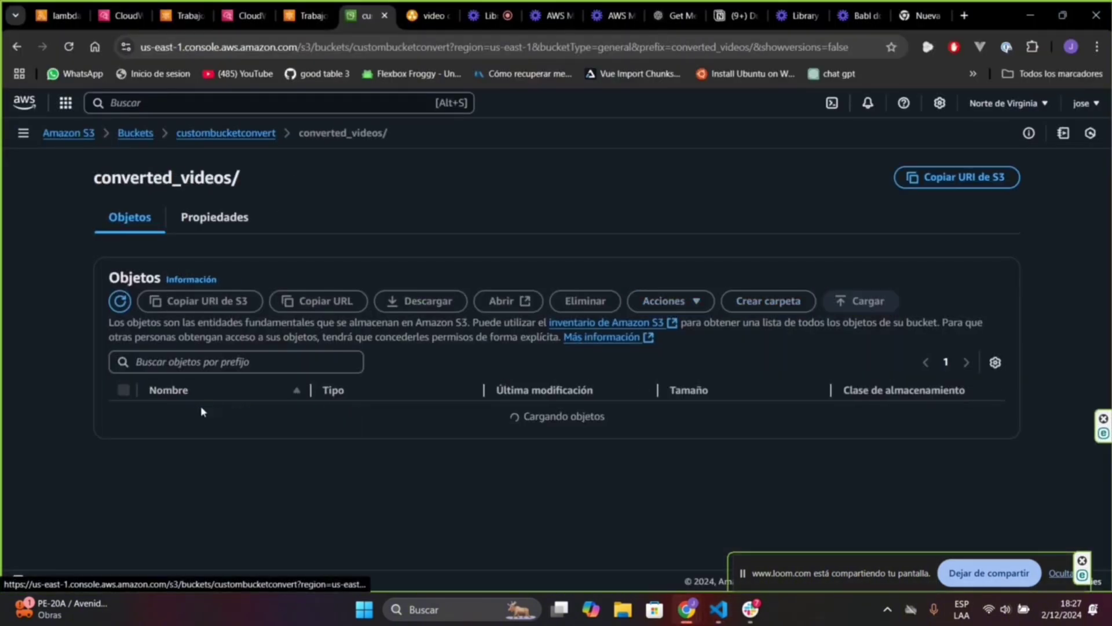
pyautogui.click(210, 135)
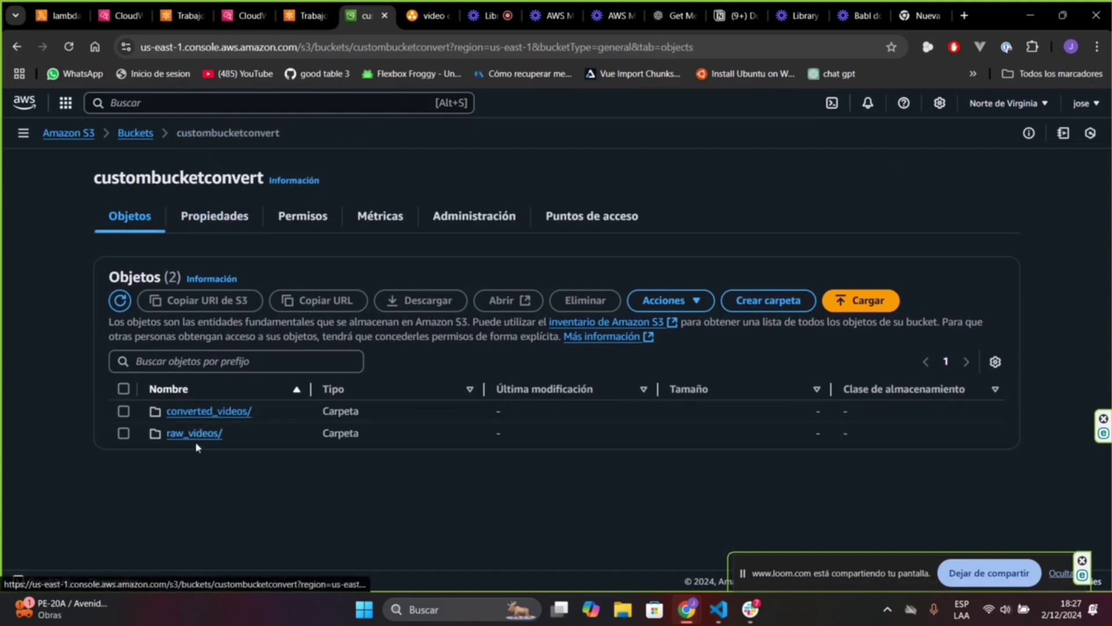
pyautogui.click(193, 431)
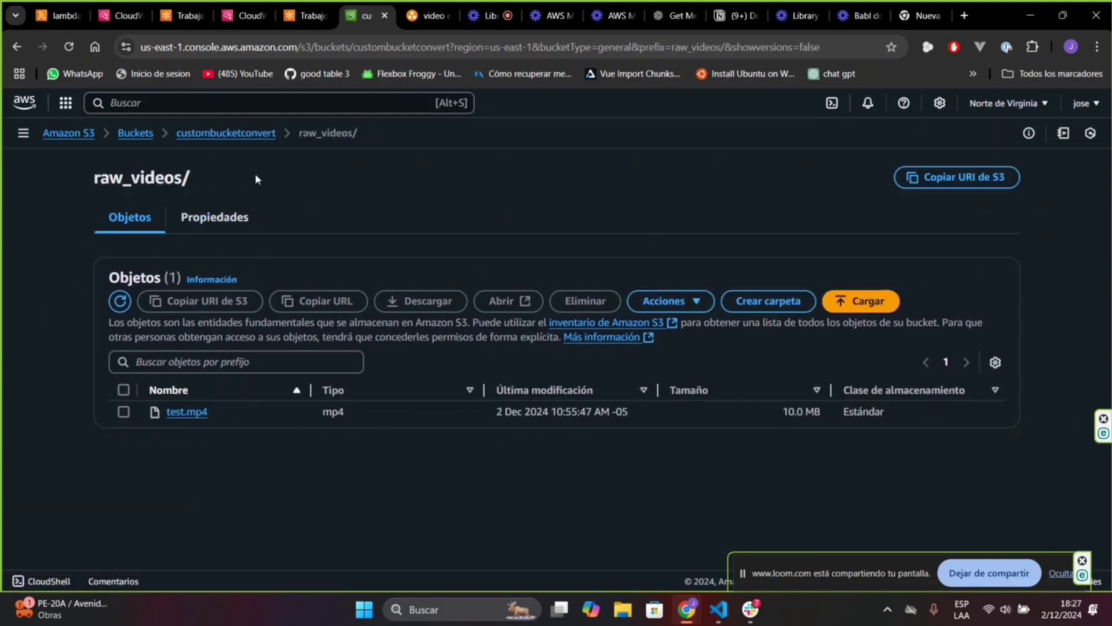
pyautogui.click(232, 133)
pyautogui.click(200, 411)
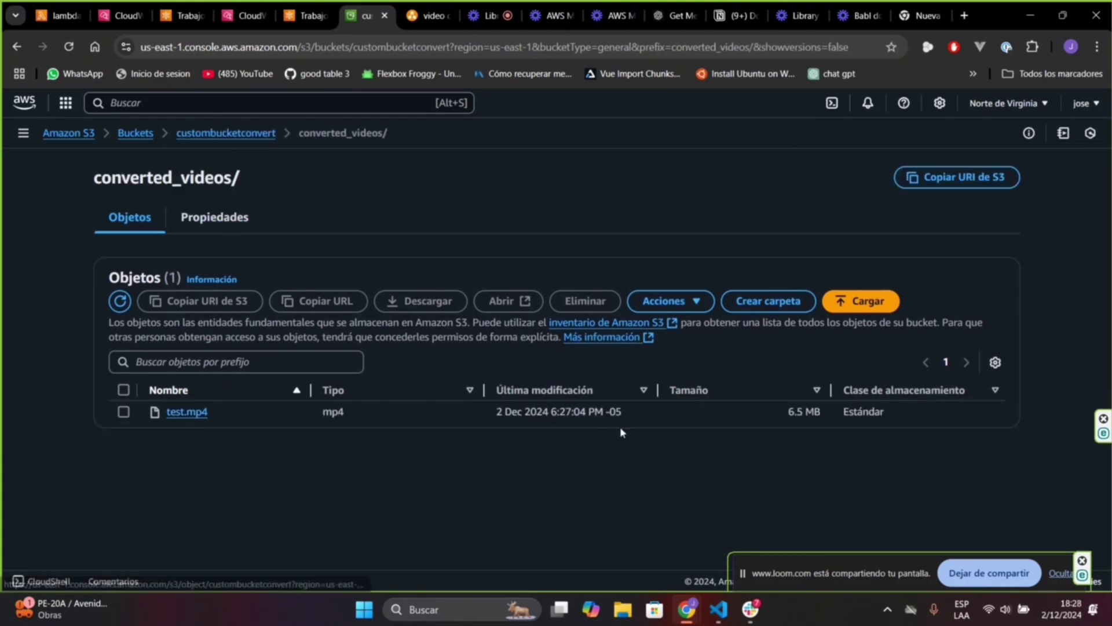
# Open the converted test.mp4 from converted_videos, play it in the browser and pause it after a few seconds.
pyautogui.click(186, 413)
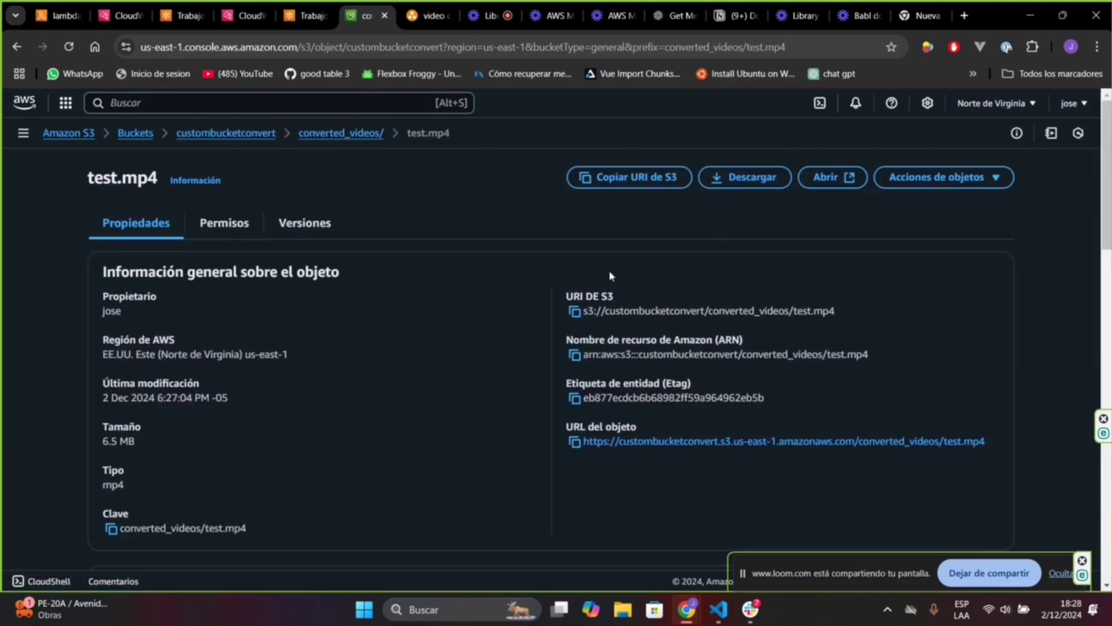
pyautogui.click(820, 177)
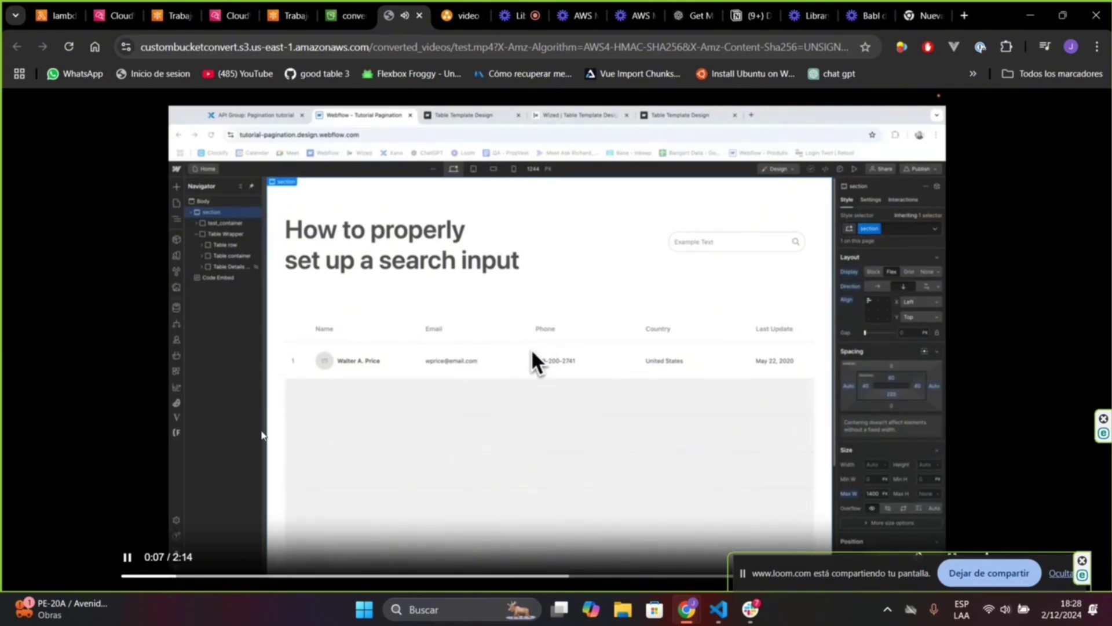
pyautogui.click(125, 560)
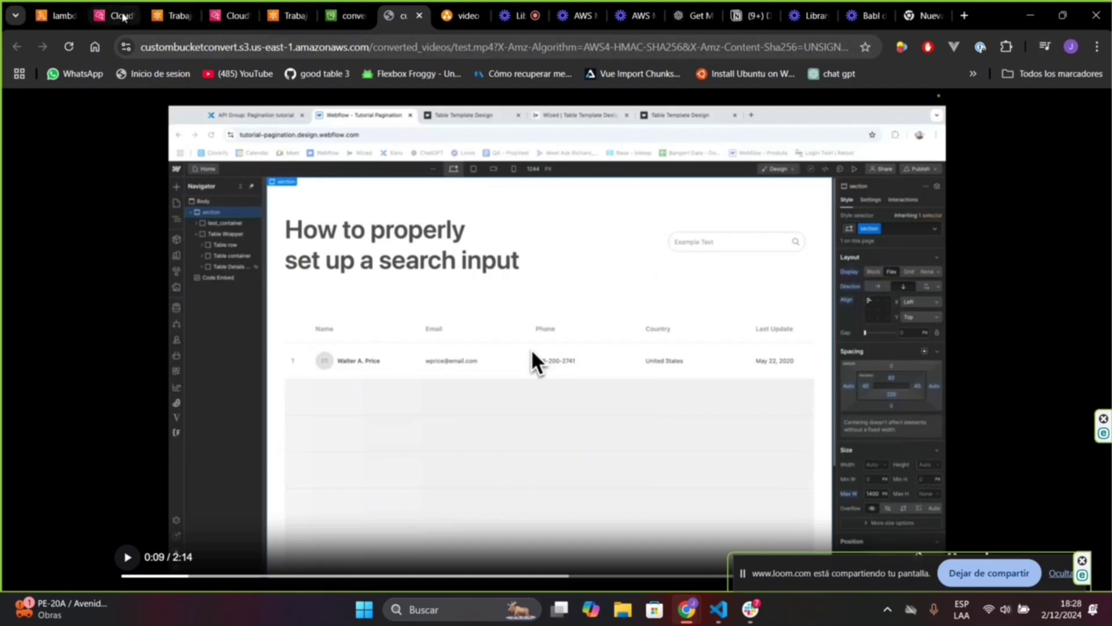
pyautogui.click(57, 16)
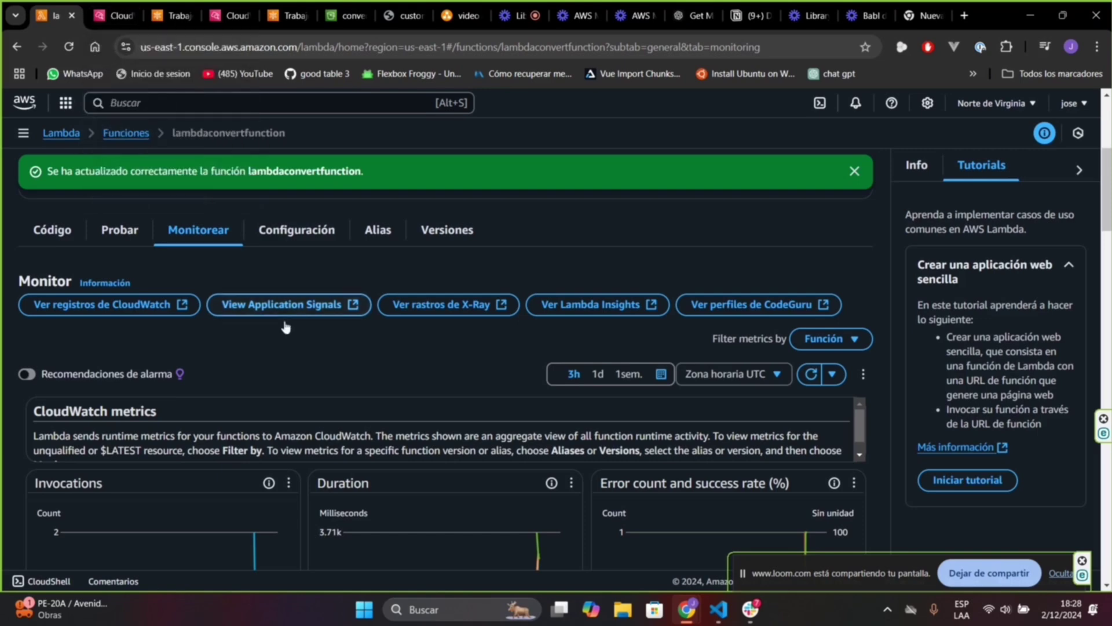
pyautogui.scroll(5, 345, 381)
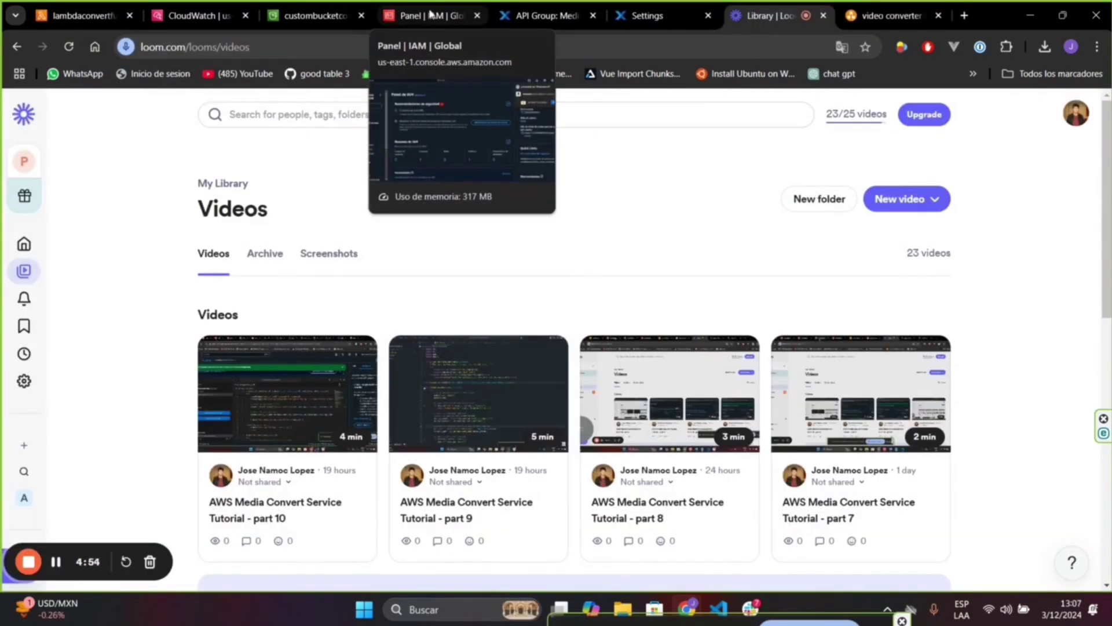
# Switch to Xano and create a custom POST endpoint named upload-file in the Media Convert Tutorial group, with authentication disabled.
pyautogui.click(509, 16)
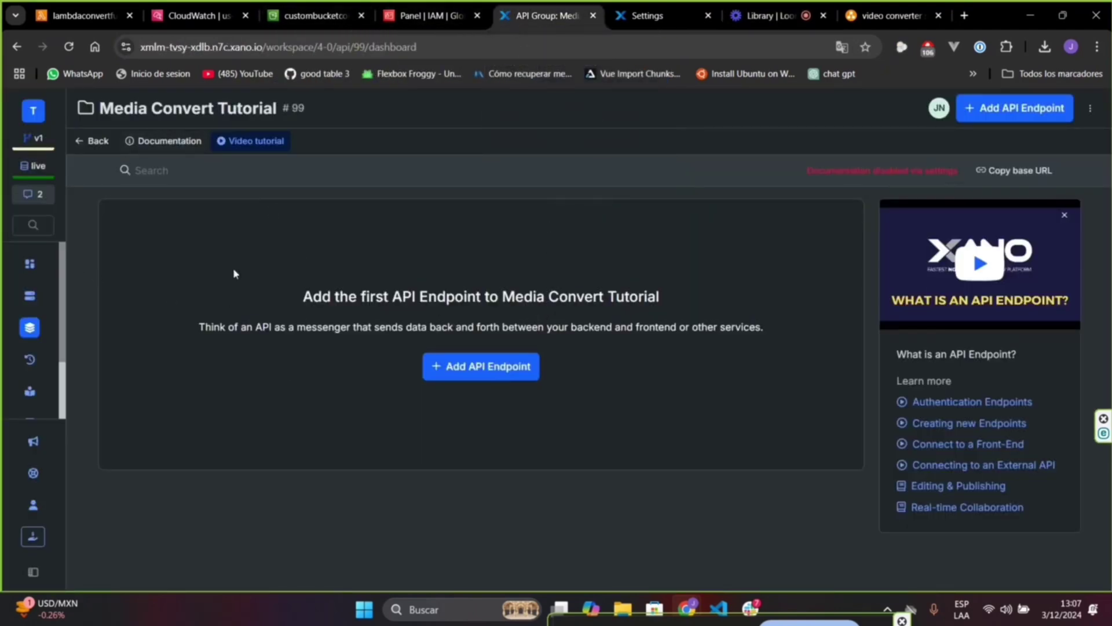
pyautogui.click(452, 364)
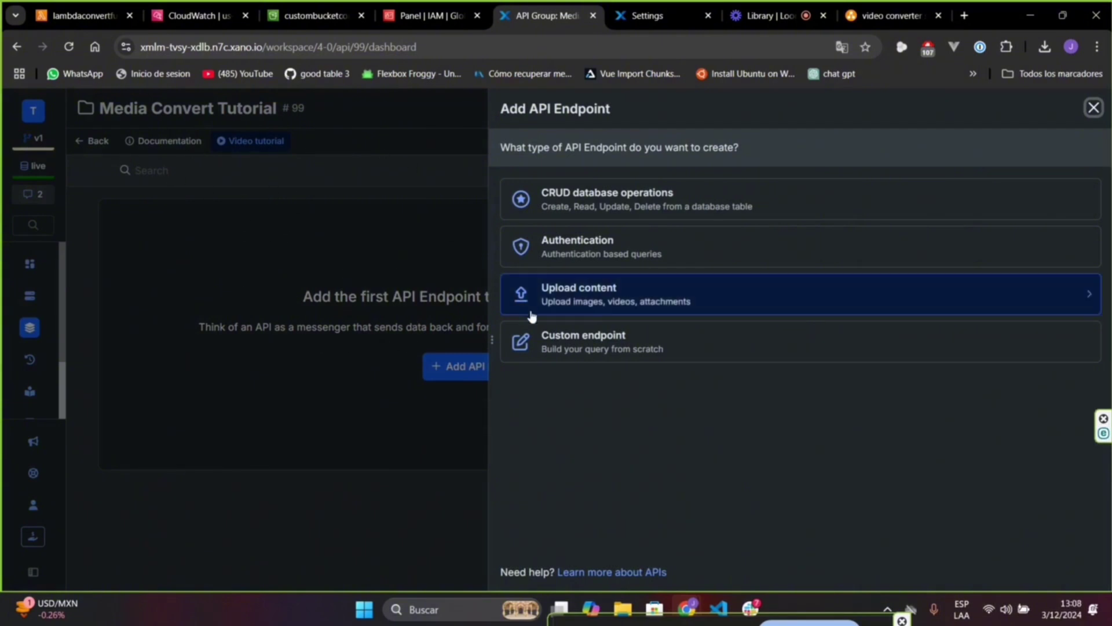
pyautogui.click(567, 335)
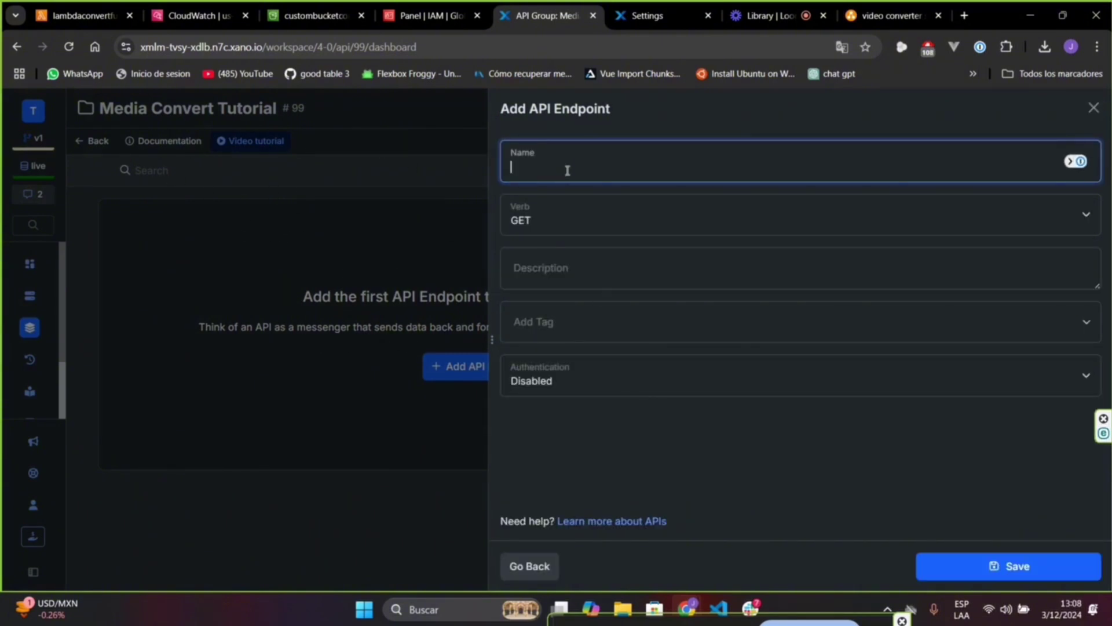
pyautogui.write('upload-file')
pyautogui.click(585, 223)
pyautogui.click(574, 261)
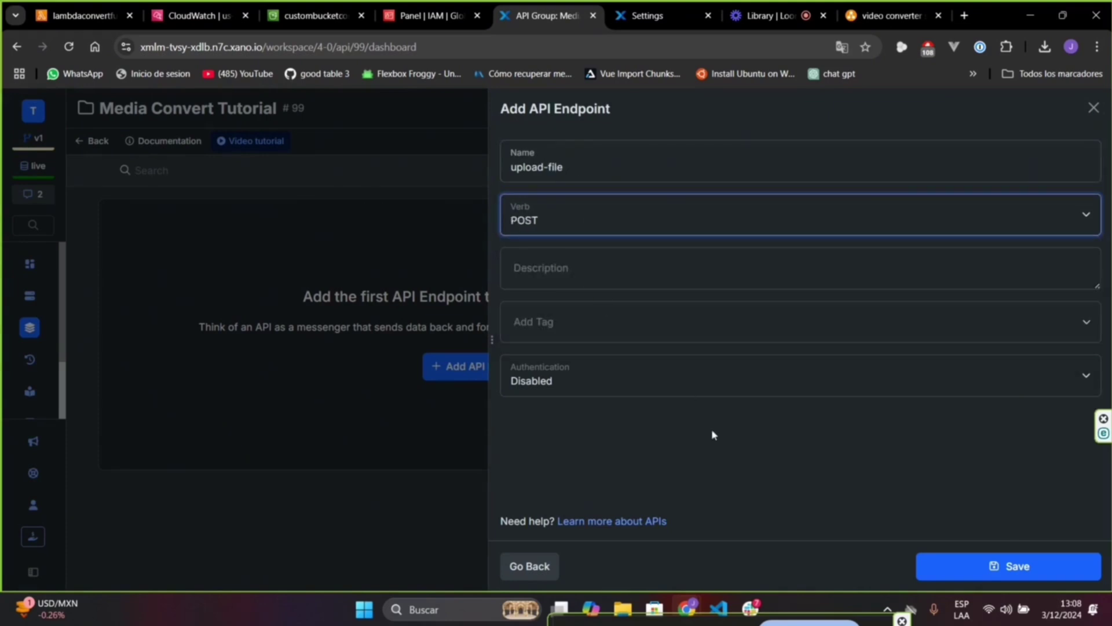
pyautogui.click(669, 386)
pyautogui.click(690, 382)
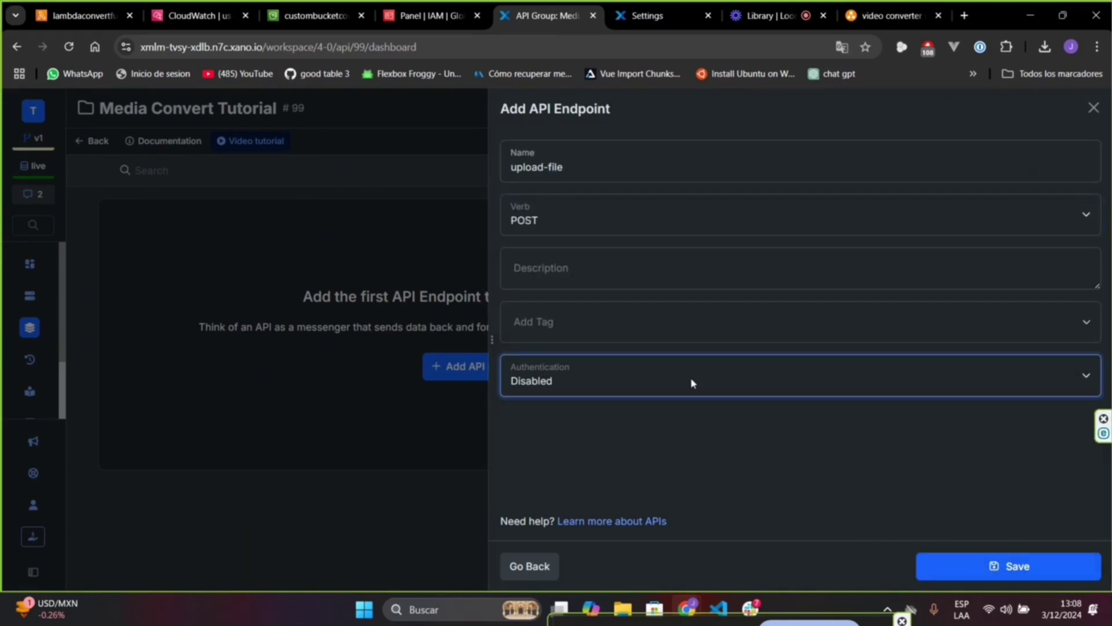
pyautogui.click(985, 566)
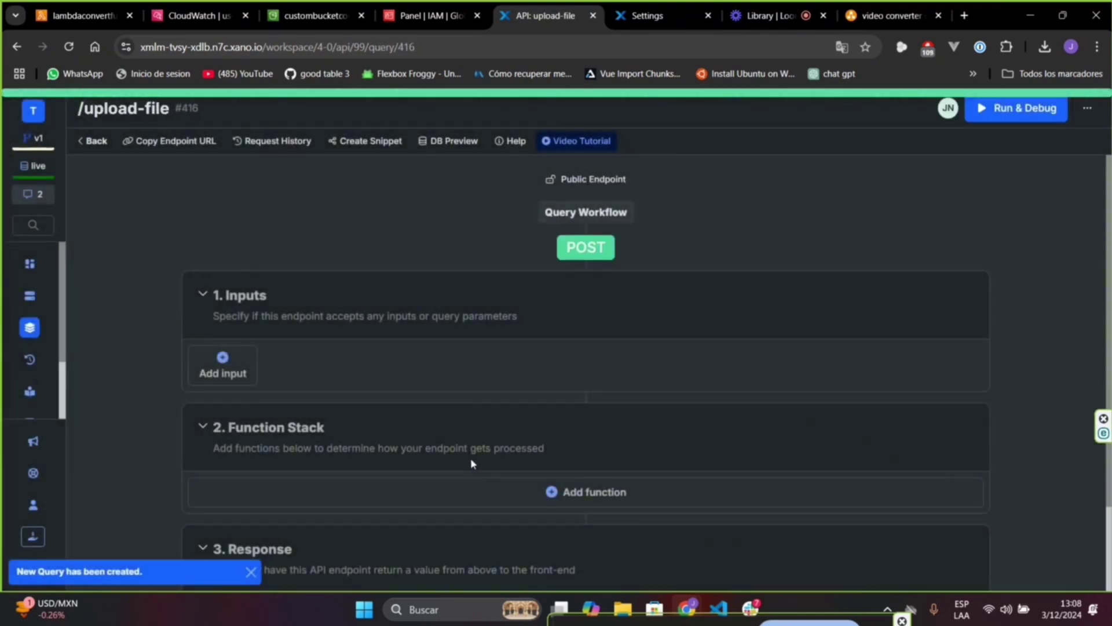
# Add a required single file resource input named file to the upload-file endpoint.
pyautogui.scroll(-2, 442, 374)
pyautogui.click(222, 258)
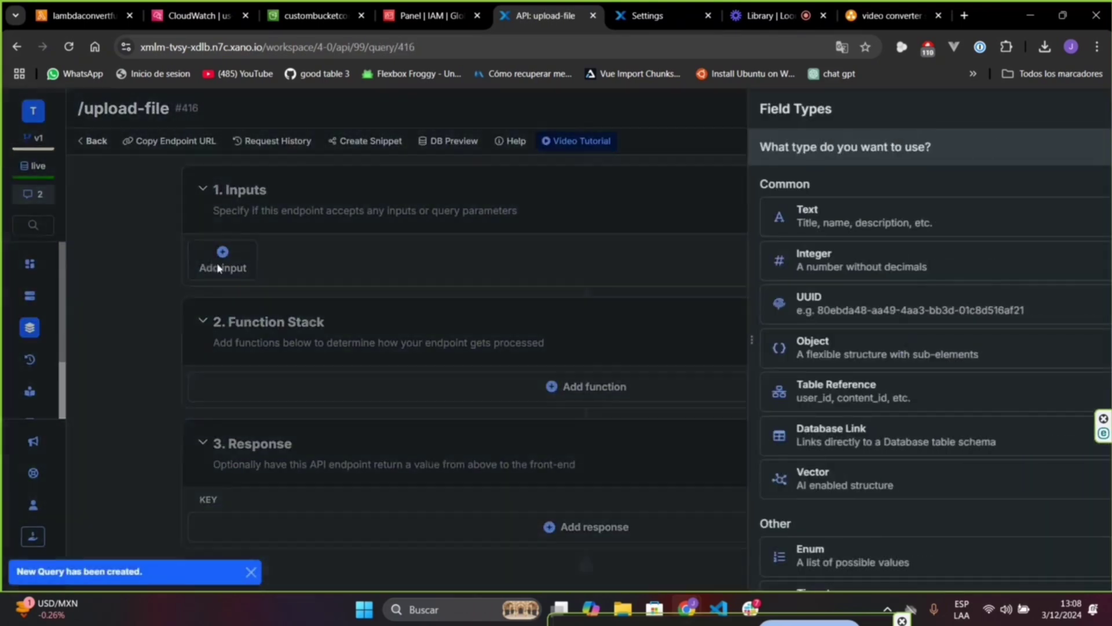
pyautogui.scroll(-7, 795, 328)
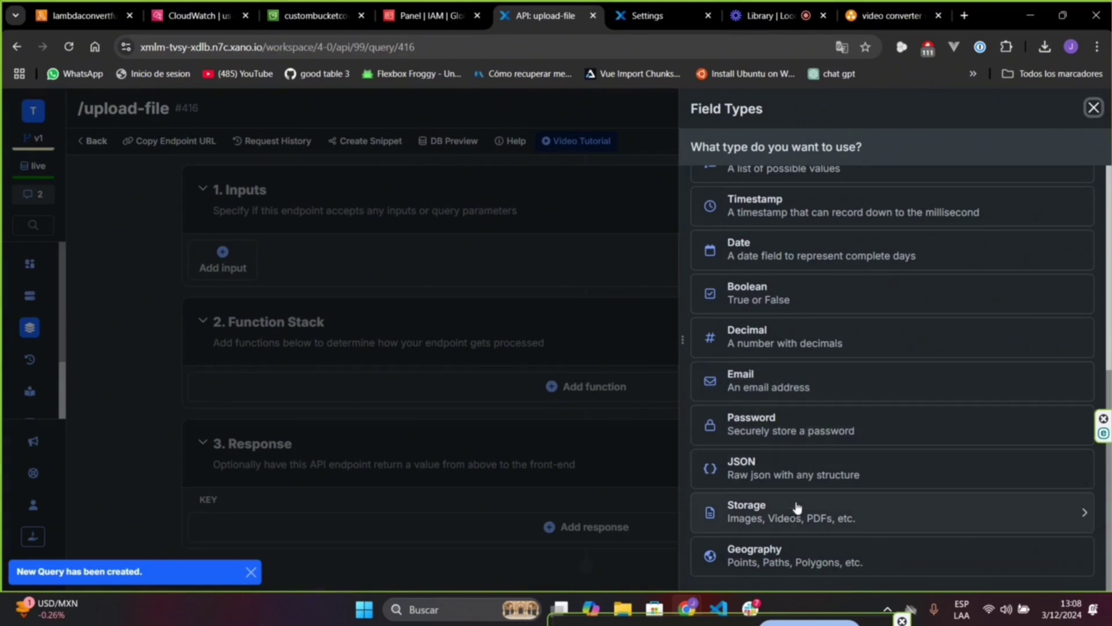
pyautogui.click(773, 518)
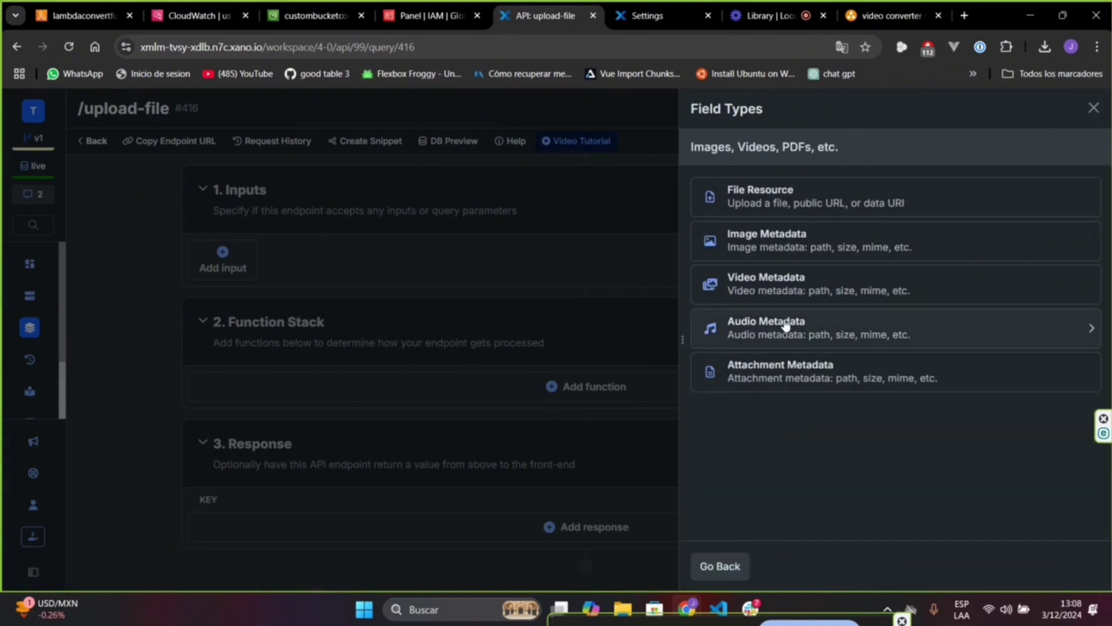
pyautogui.click(780, 206)
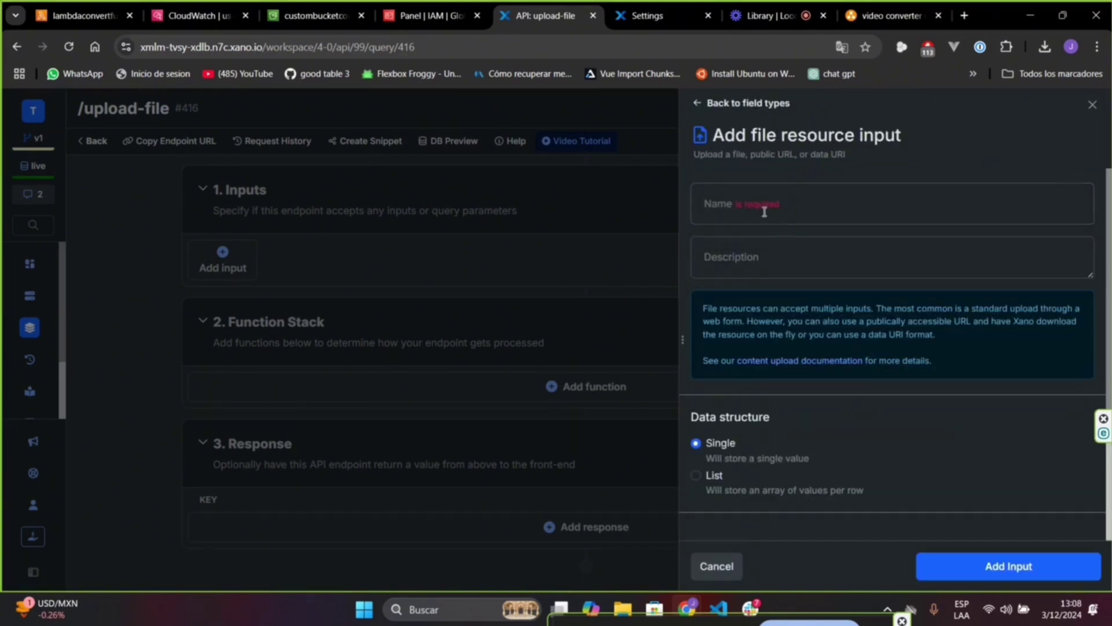
pyautogui.click(764, 211)
pyautogui.write('file')
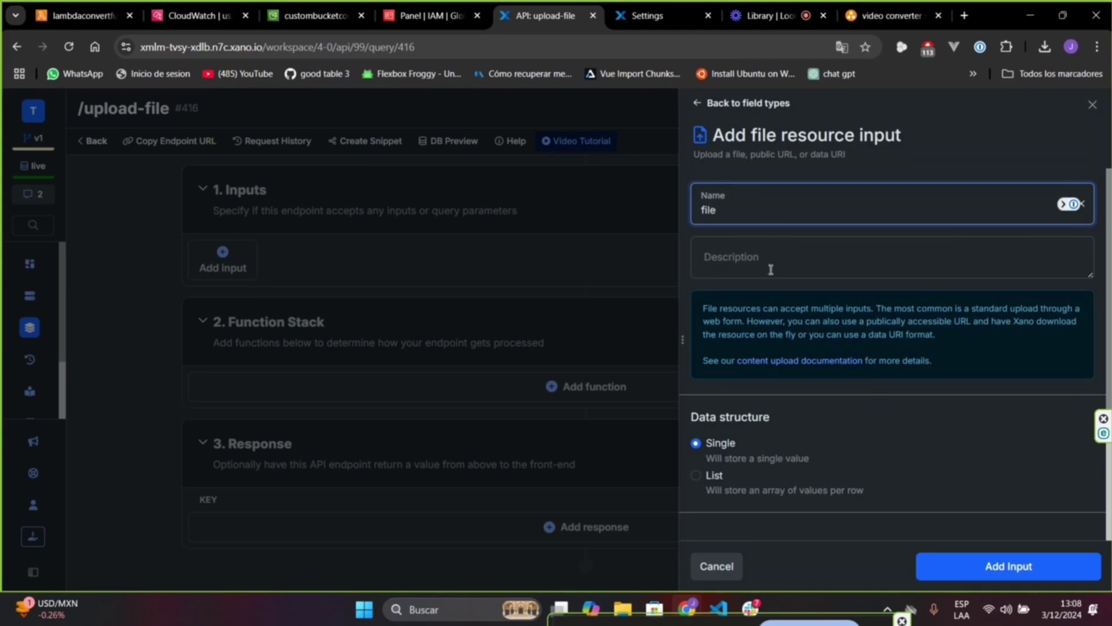
pyautogui.scroll(-3, 770, 268)
pyautogui.click(695, 400)
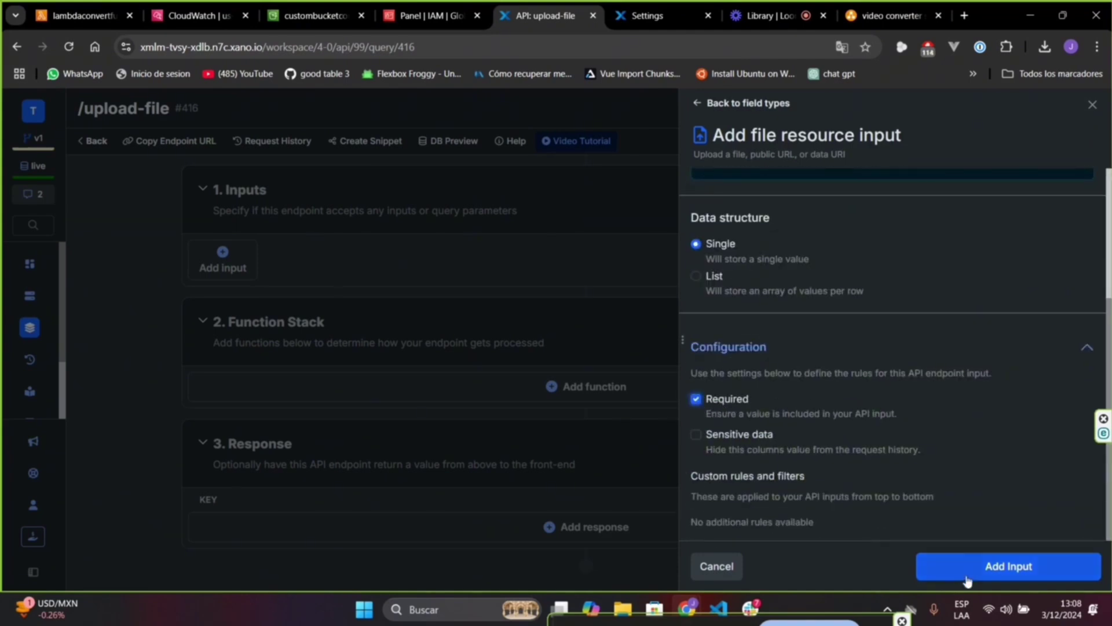
pyautogui.click(1009, 566)
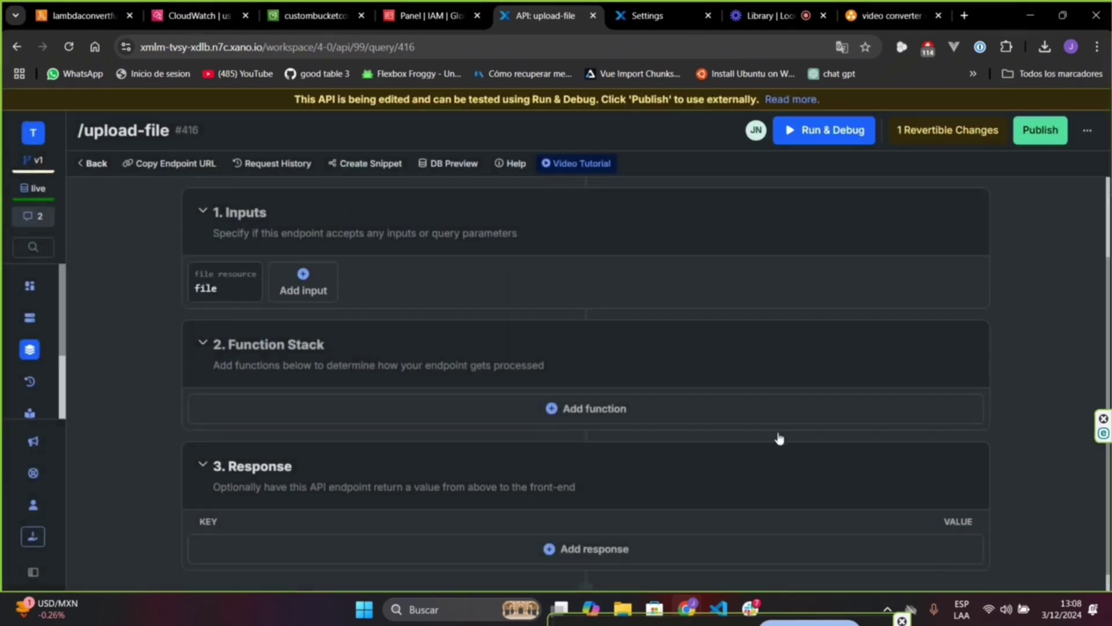
# Add a Get File Resource Data function from File Storage to the endpoint's function stack.
pyautogui.click(574, 416)
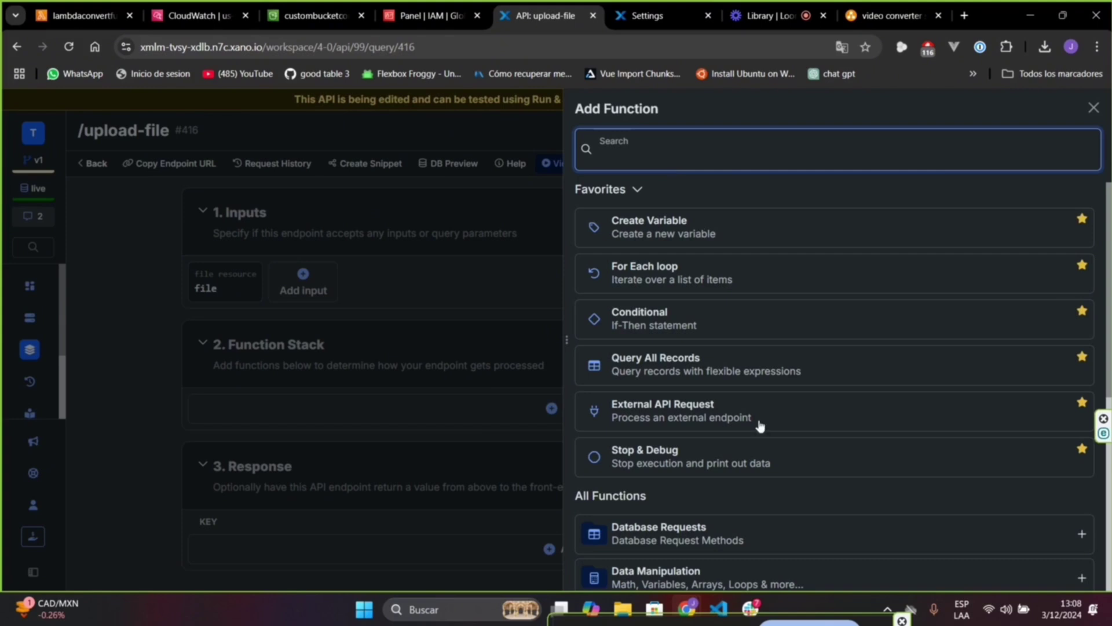
pyautogui.scroll(-5, 757, 435)
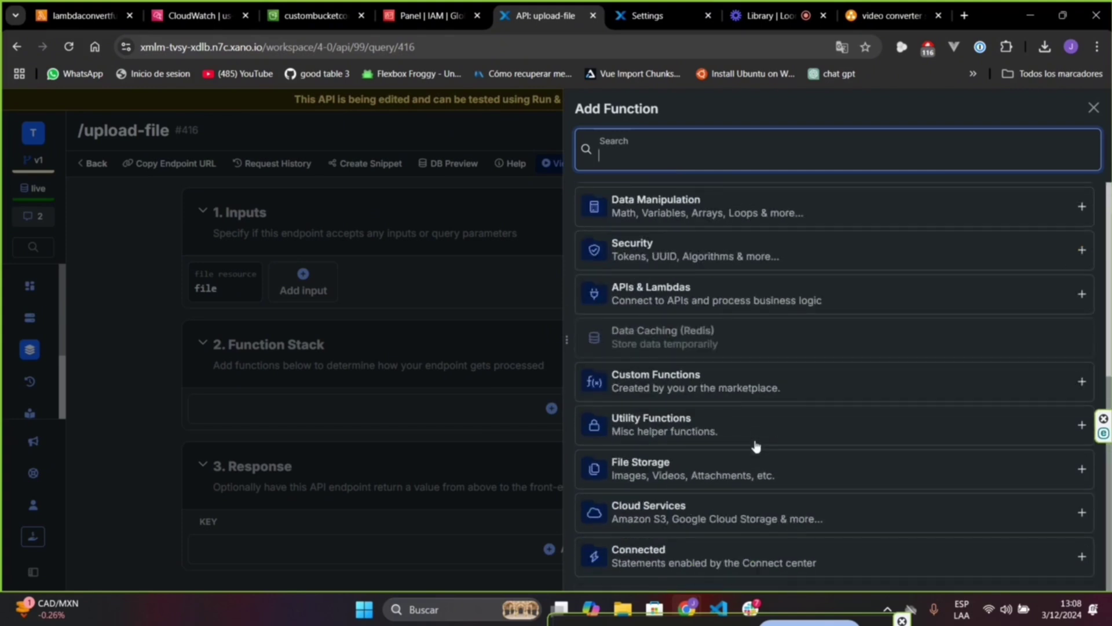
pyautogui.click(685, 470)
pyautogui.scroll(-5, 699, 440)
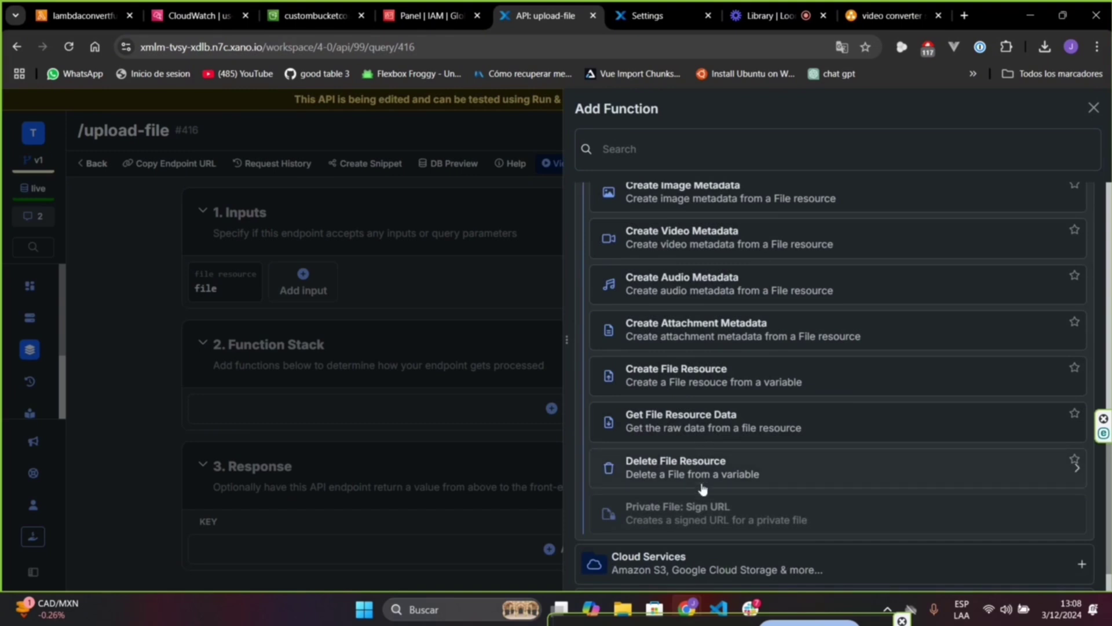
pyautogui.click(842, 425)
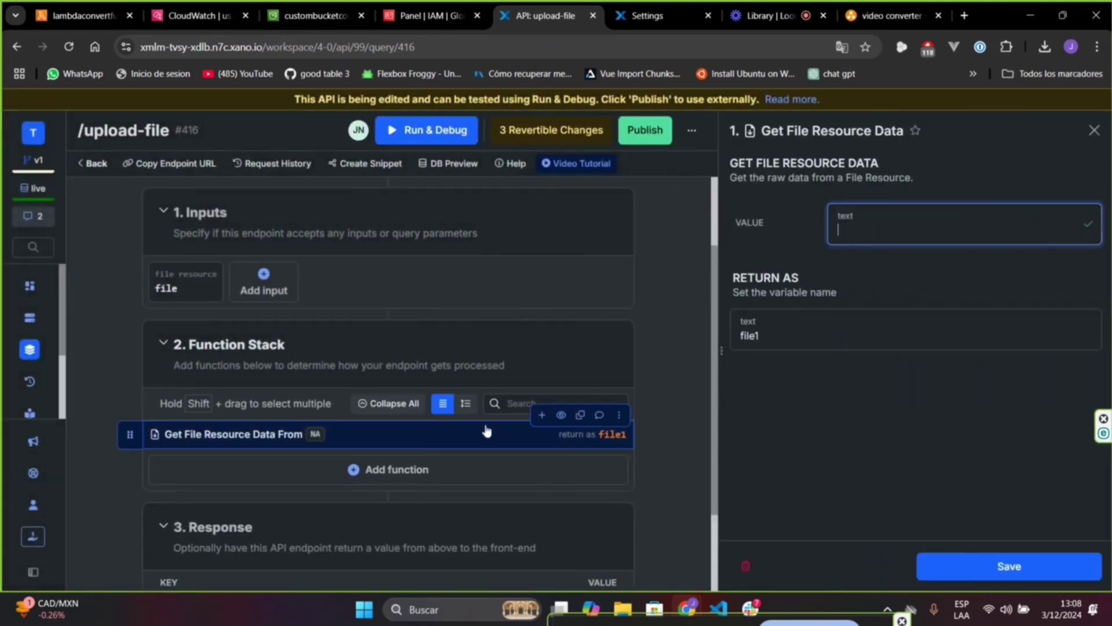
# Set the function's value to the file input, return it as file_raw, and save with the matching response references updated.
pyautogui.click(887, 234)
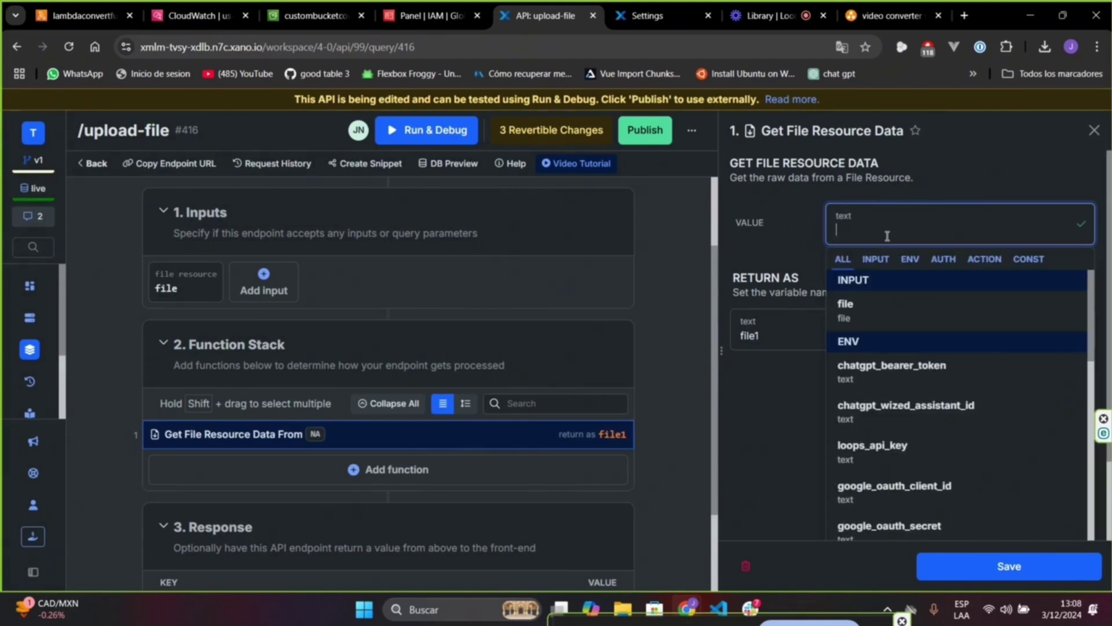
pyautogui.write('file')
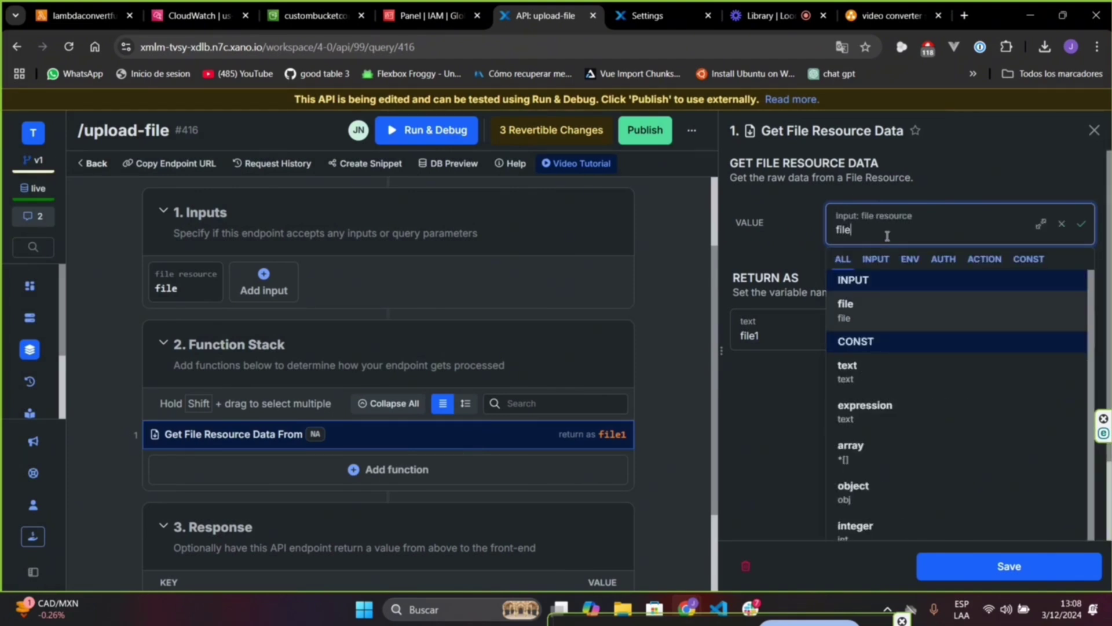
pyautogui.click(798, 339)
pyautogui.write('_raw')
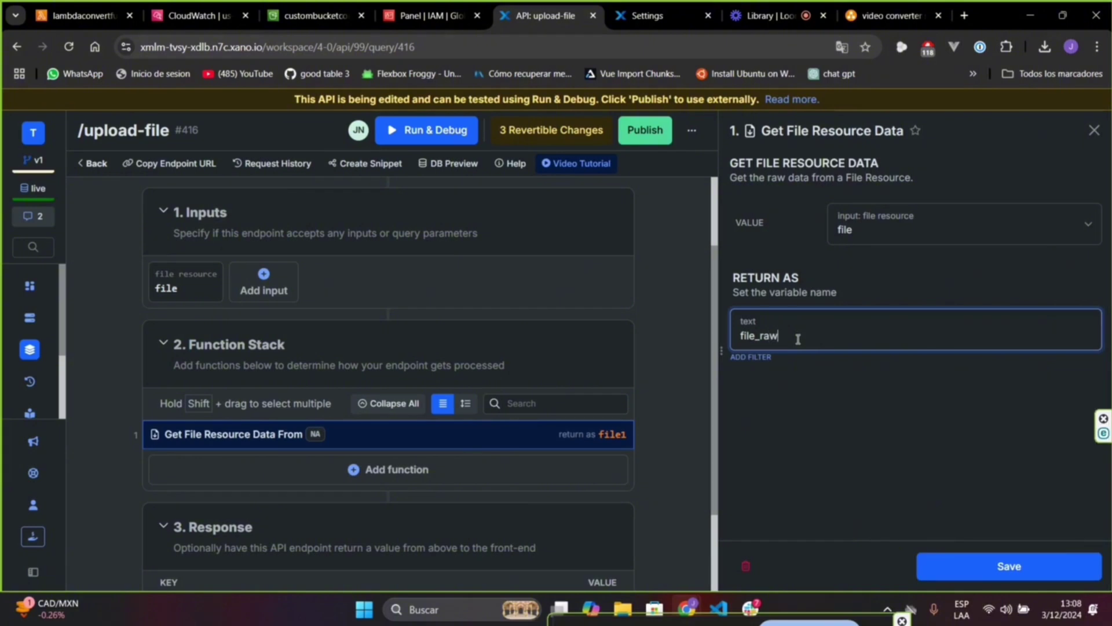
pyautogui.click(967, 565)
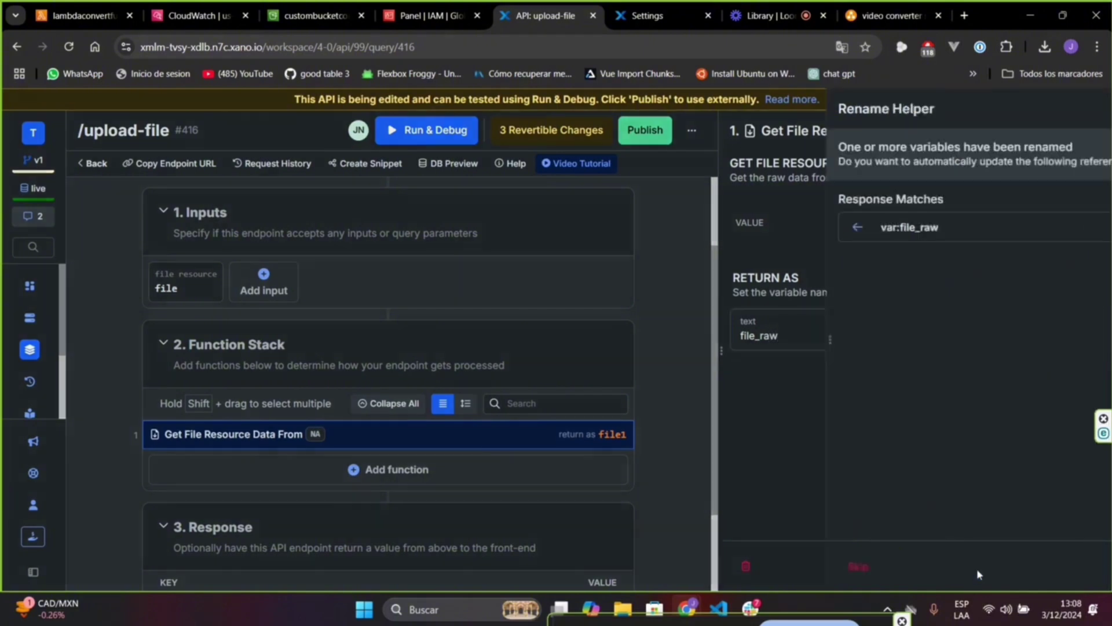
pyautogui.click(968, 567)
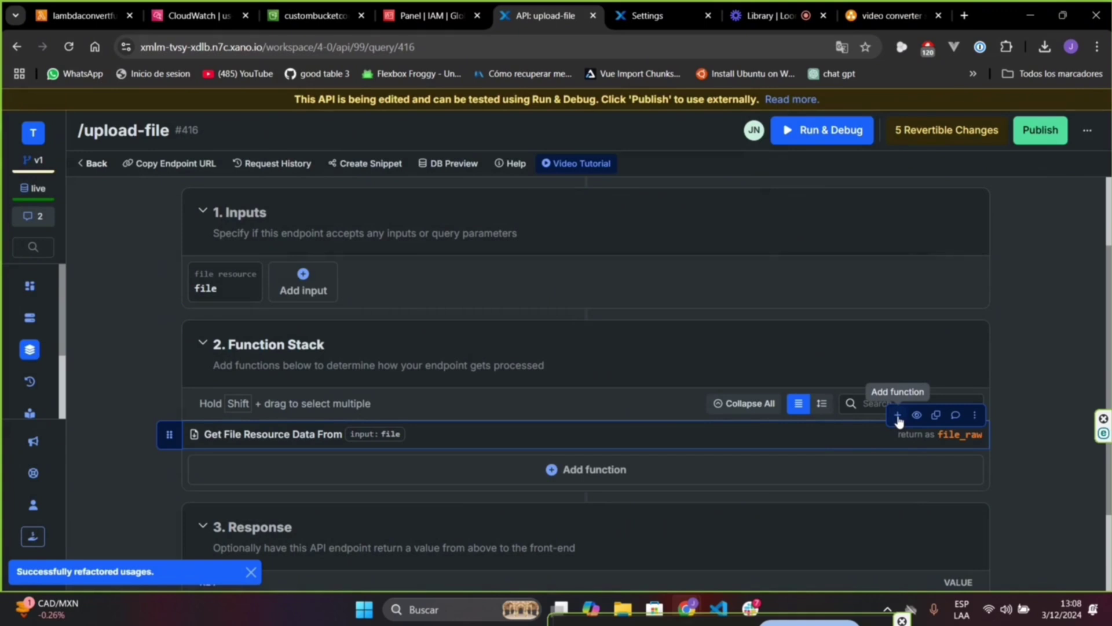
# Add an Amazon S3 Upload File function after Get File Resource Data and review the bucket and credential parameters it requires.
pyautogui.click(898, 415)
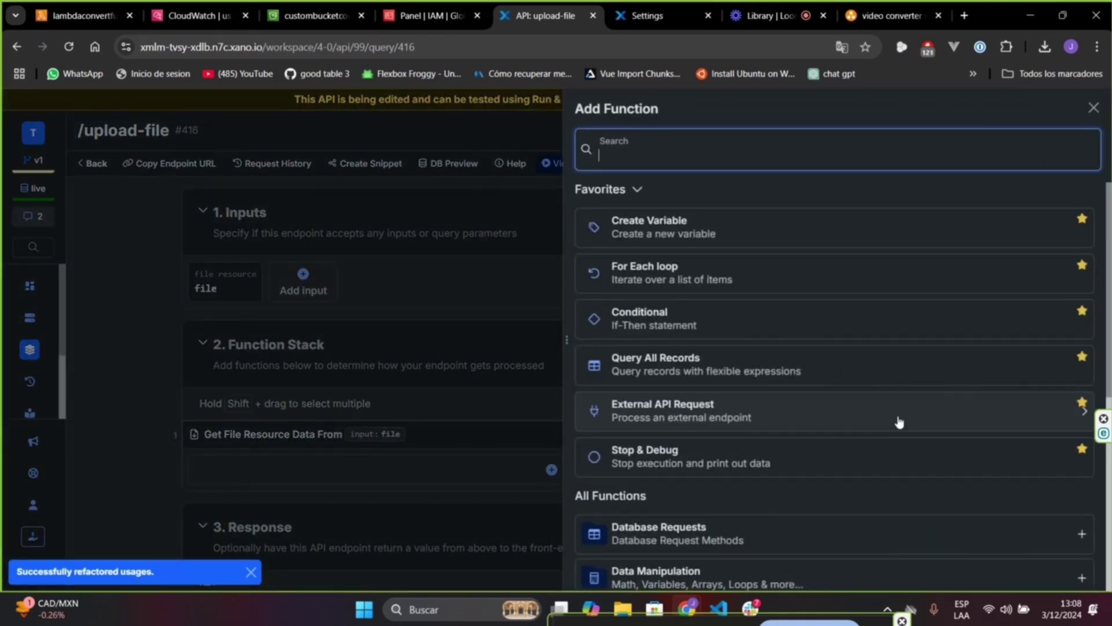
pyautogui.write('s3')
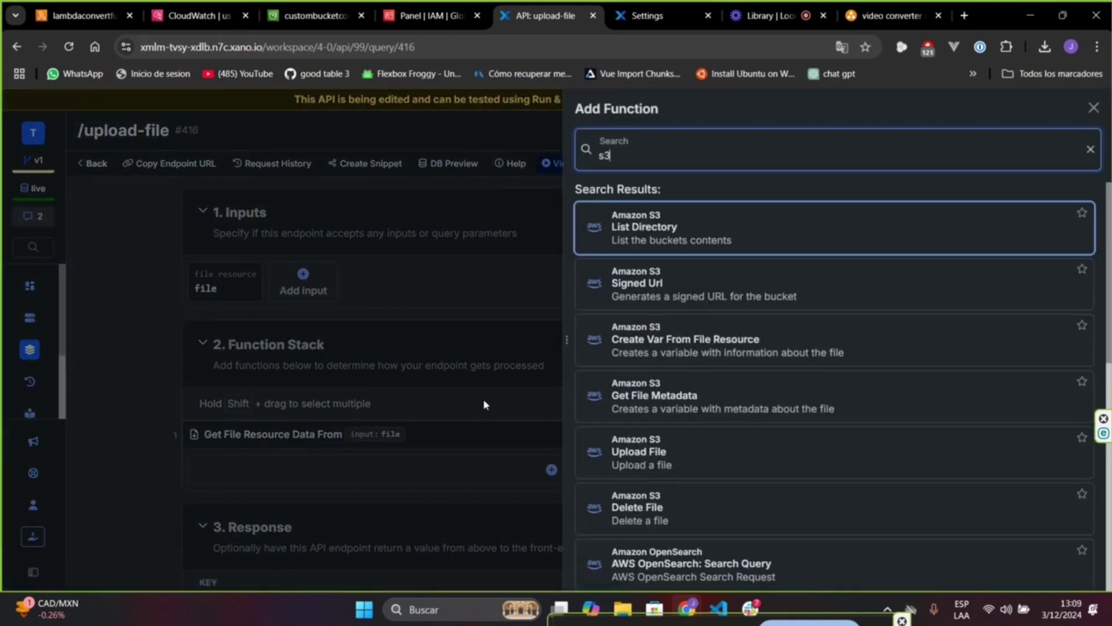
pyautogui.scroll(-3, 666, 301)
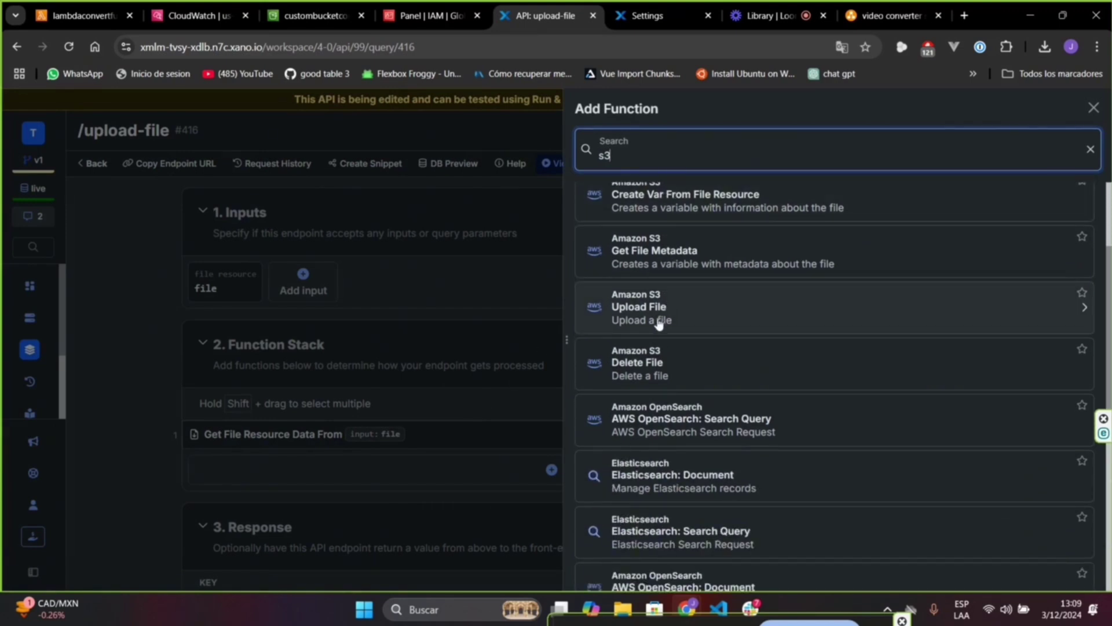
pyautogui.click(705, 323)
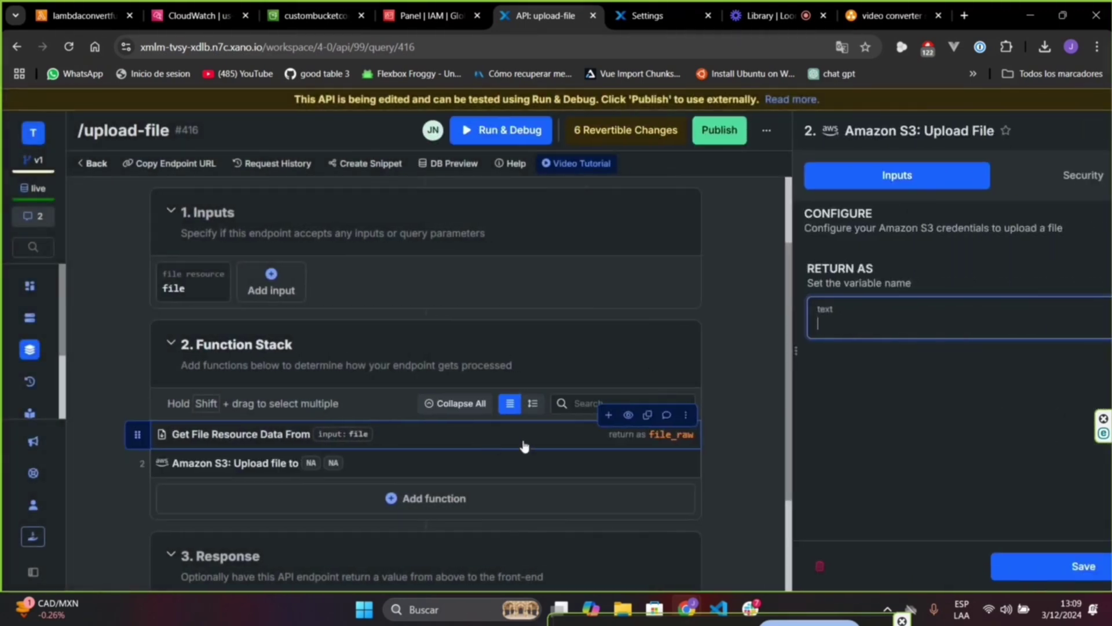
pyautogui.scroll(-4, 835, 378)
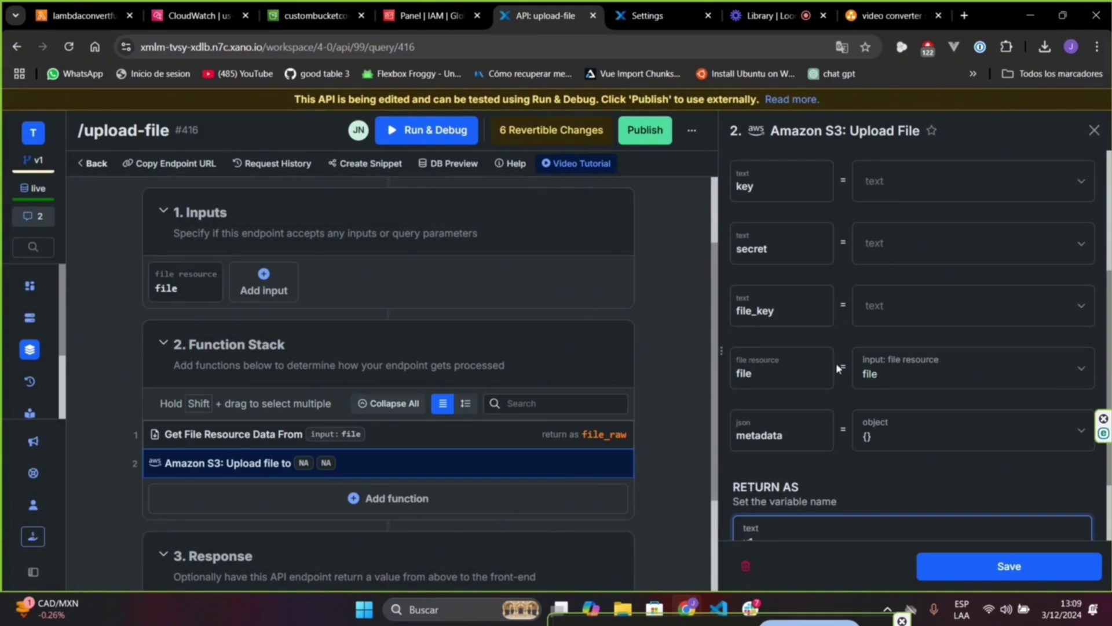
pyautogui.scroll(5, 843, 400)
pyautogui.scroll(-1, 844, 405)
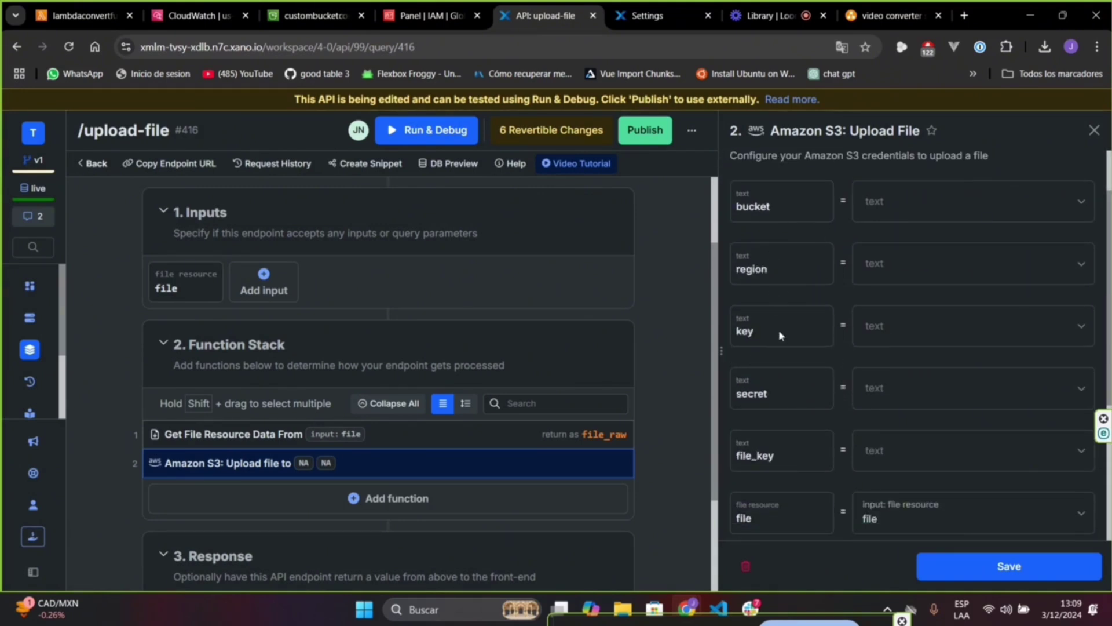
pyautogui.scroll(1, 833, 383)
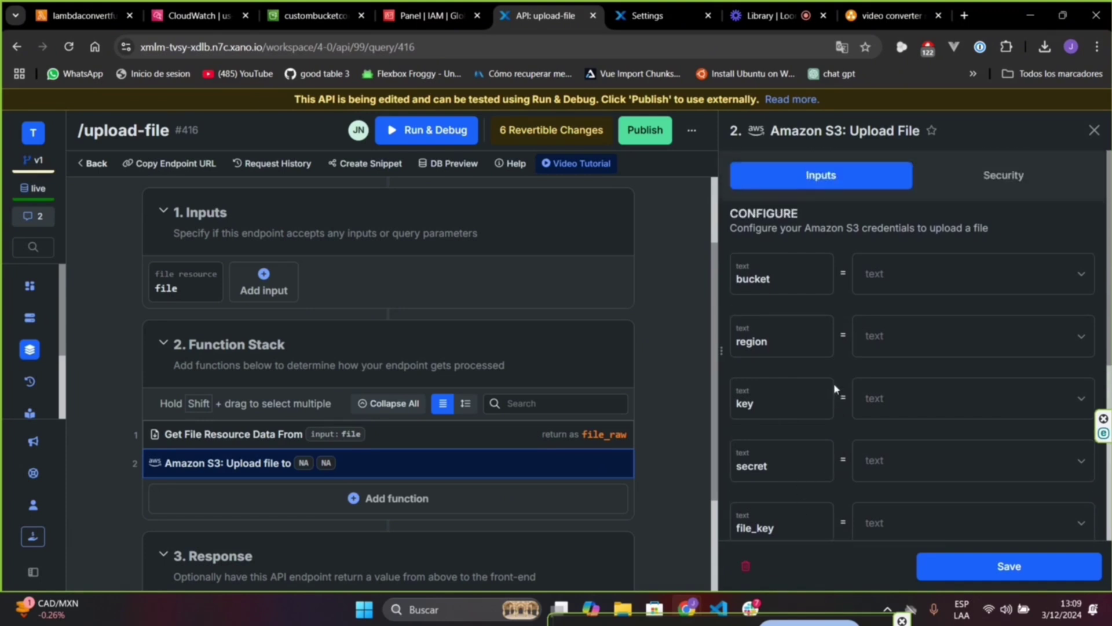
pyautogui.scroll(-1, 833, 383)
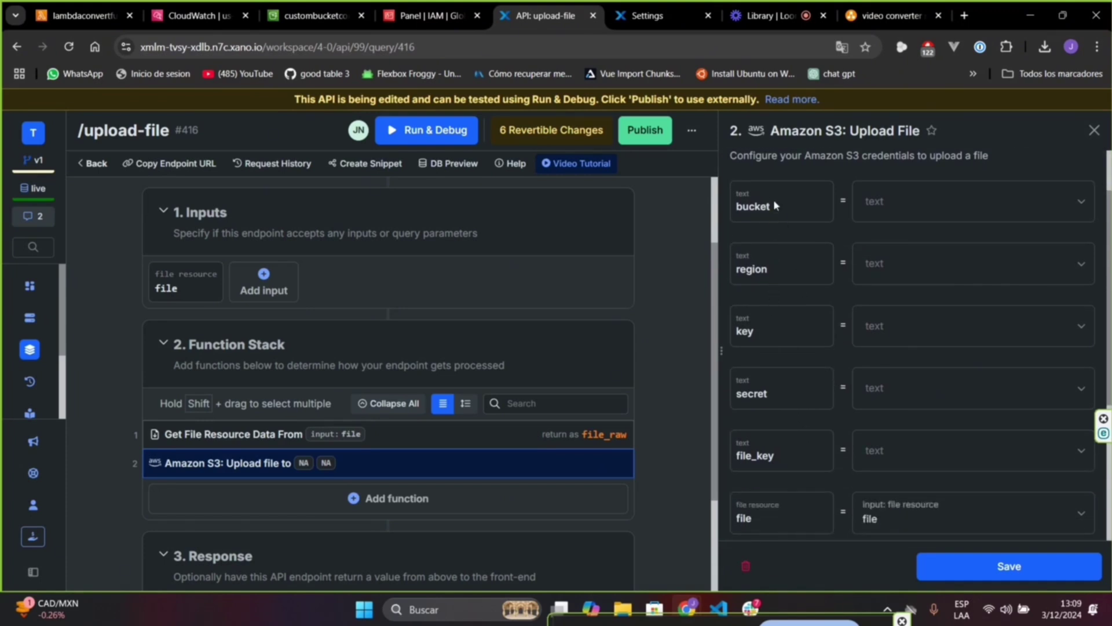
# Open the environment variables editor in the Xano workspace settings, reveal AWS_S3_BUCKET, and compare it with the bucket name in Amazon S3.
pyautogui.click(662, 11)
pyautogui.click(449, 363)
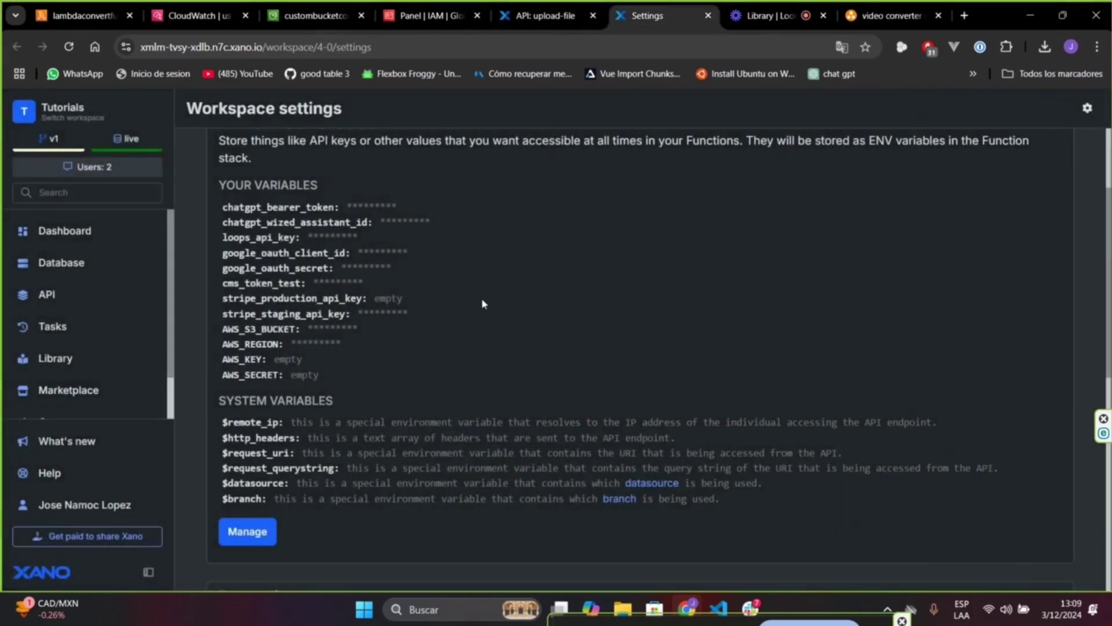
pyautogui.scroll(-1, 58, 318)
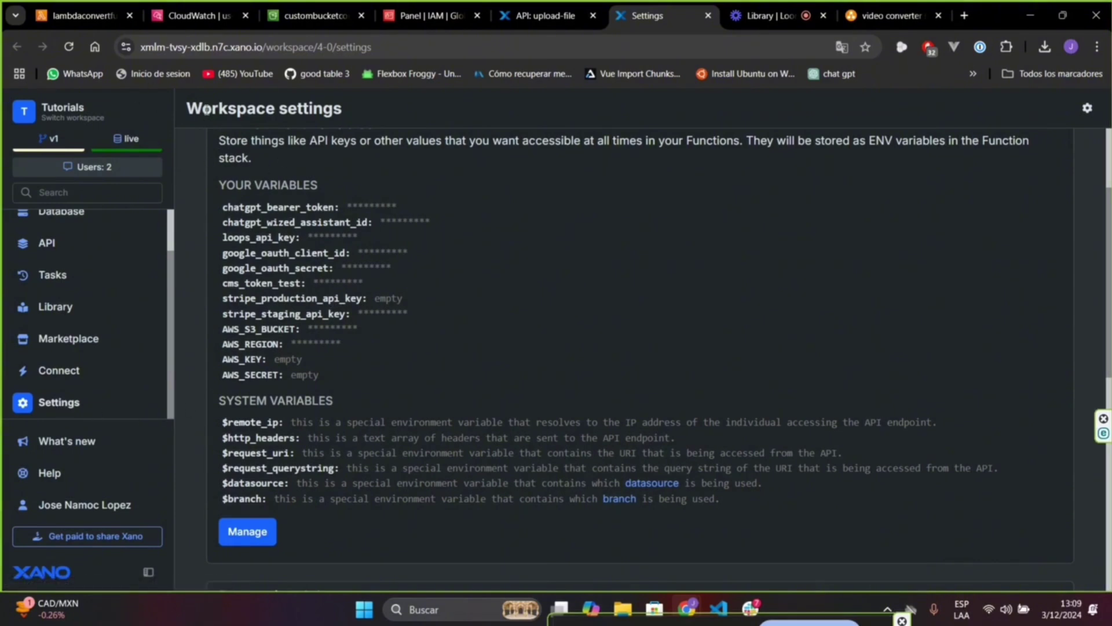
pyautogui.click(248, 531)
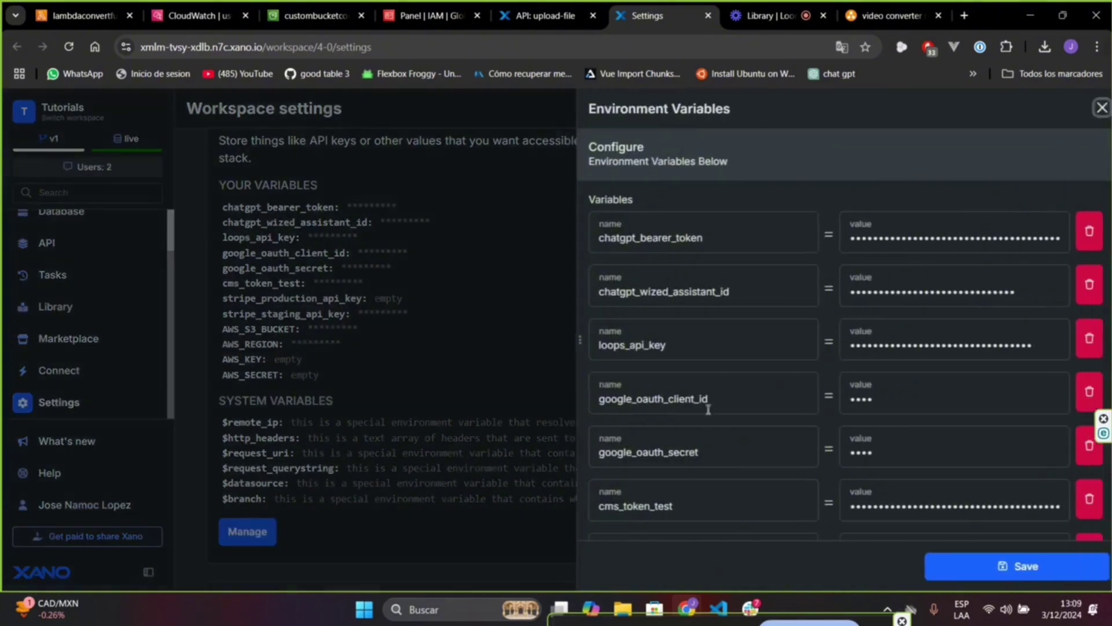
pyautogui.scroll(-5, 753, 400)
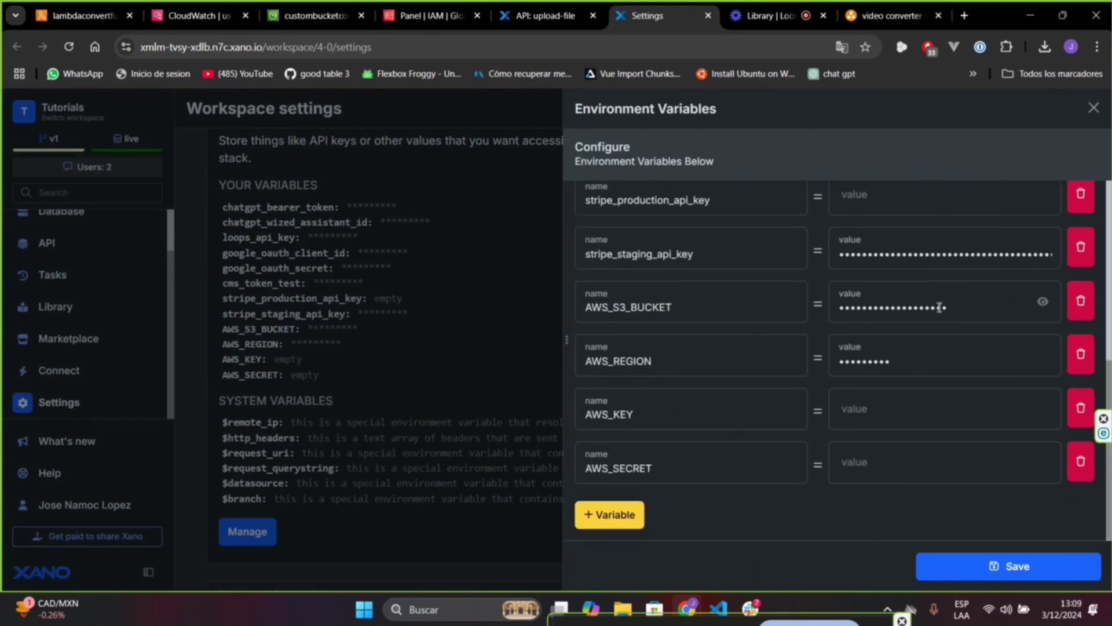
pyautogui.click(1043, 302)
pyautogui.click(313, 16)
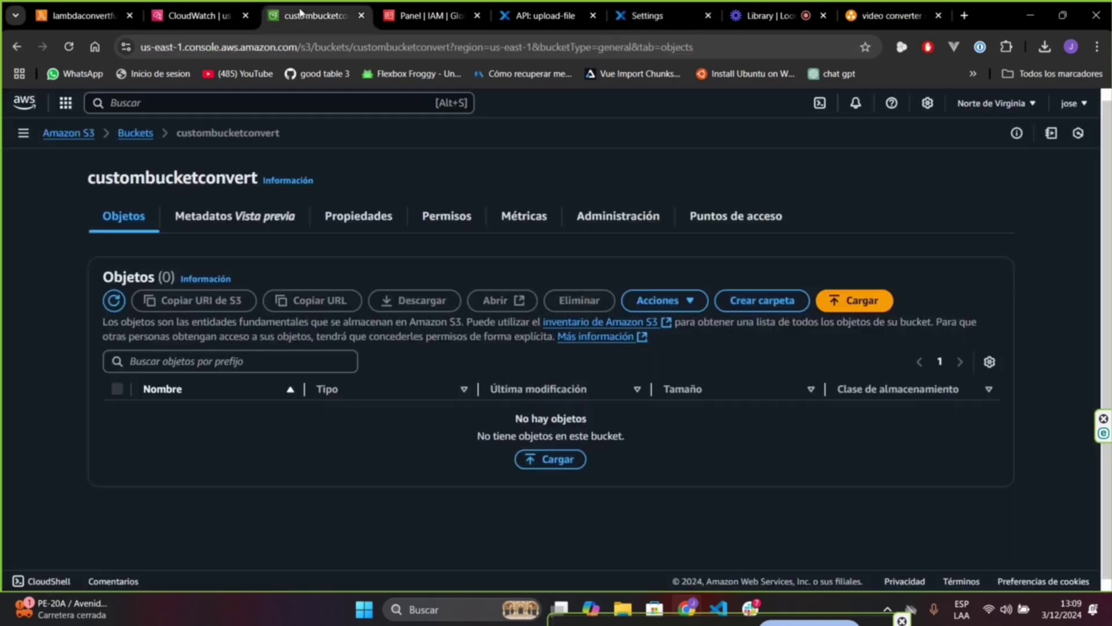
pyautogui.click(647, 15)
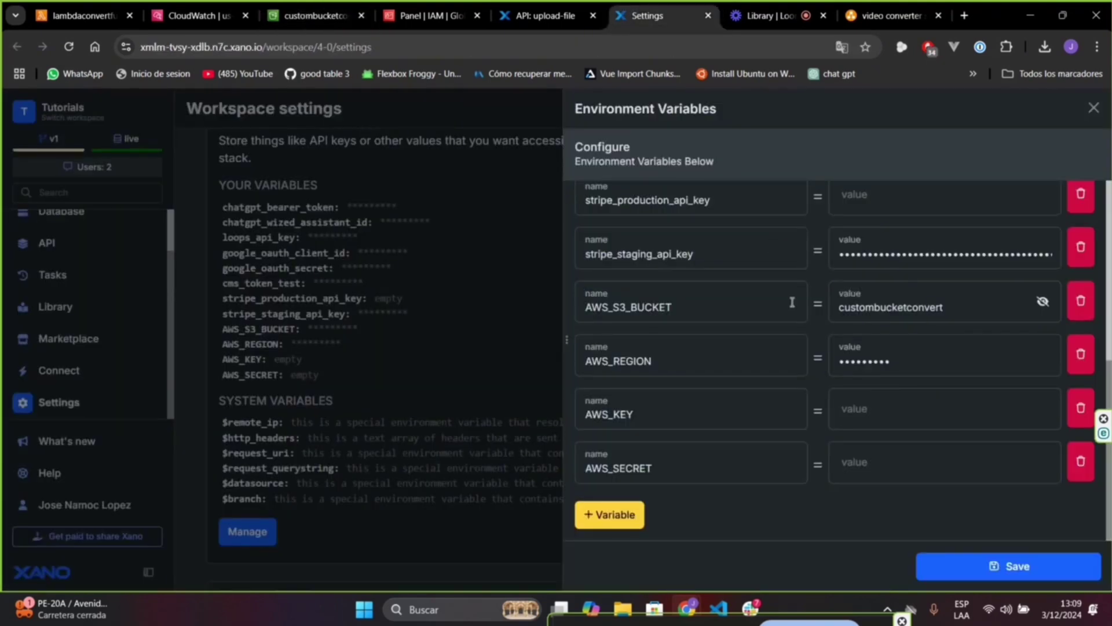
# Reveal the AWS_REGION value and check it against the bucket's region code in the AWS console.
pyautogui.click(1042, 354)
pyautogui.click(319, 15)
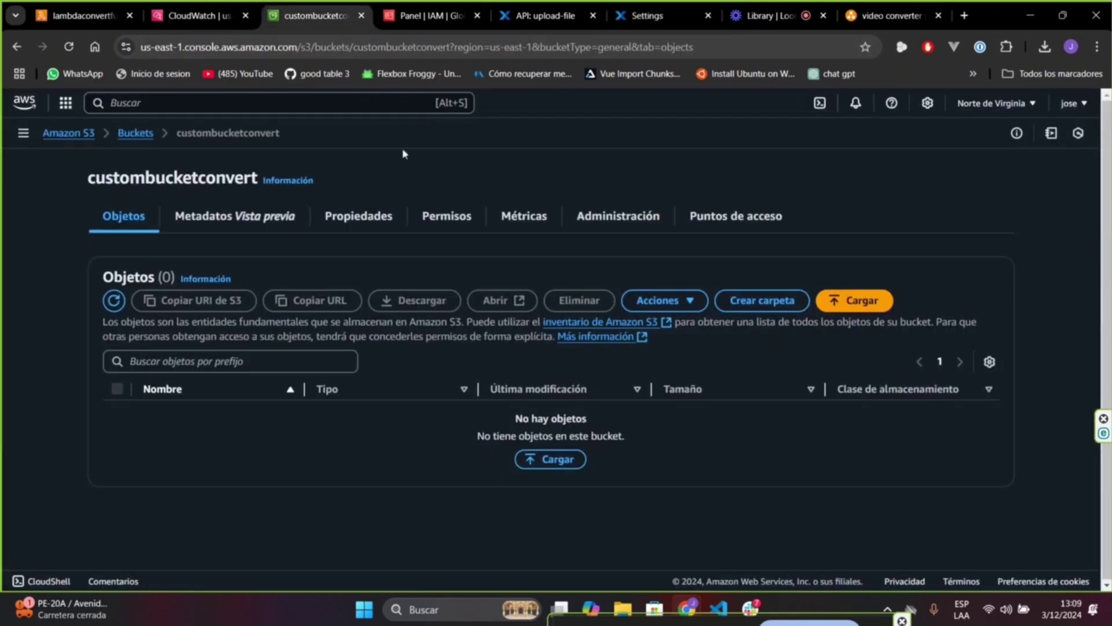
pyautogui.click(992, 104)
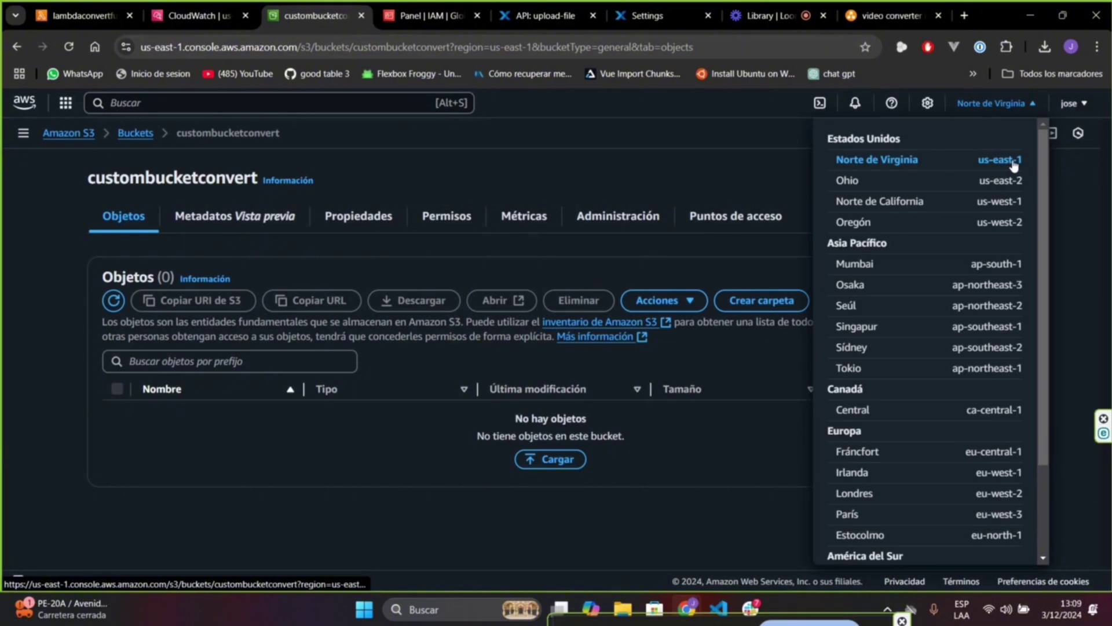
pyautogui.click(637, 17)
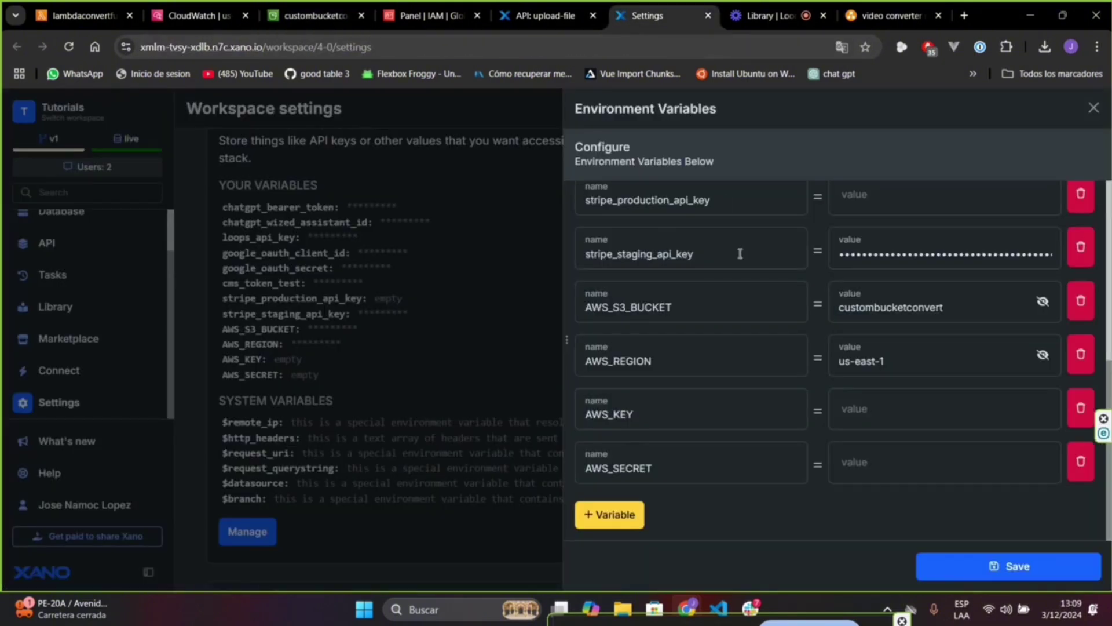
# Switch to the AWS console, search for iam, open the IAM dashboard, and dismiss the 1Password save offer.
pyautogui.click(883, 419)
pyautogui.click(866, 504)
pyautogui.click(429, 16)
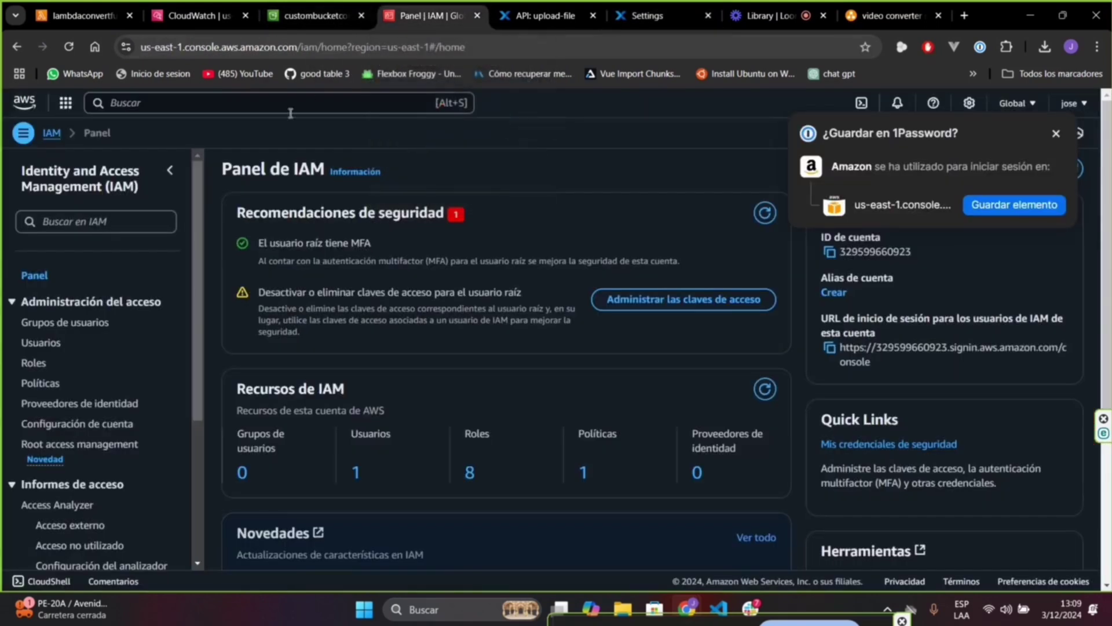
pyautogui.click(232, 109)
pyautogui.write('iam')
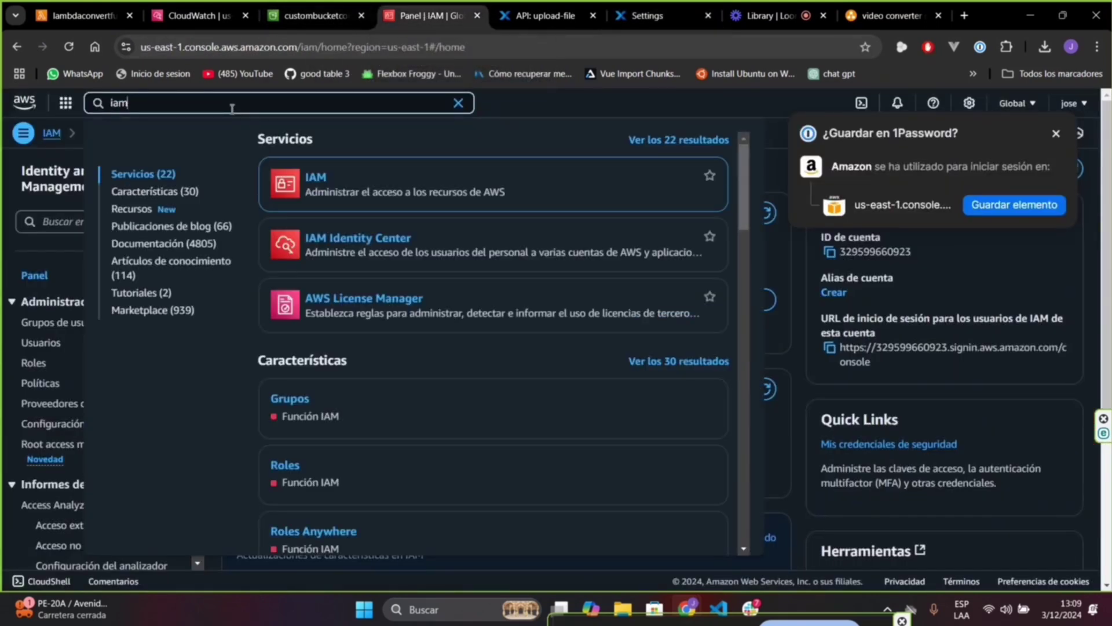
pyautogui.click(318, 185)
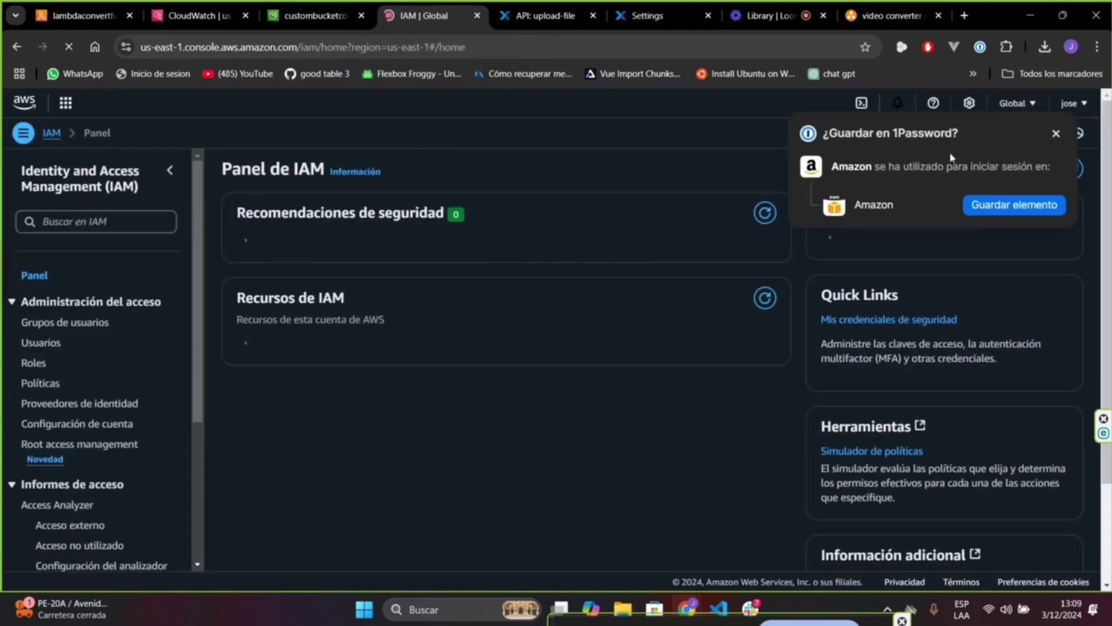
pyautogui.click(1056, 134)
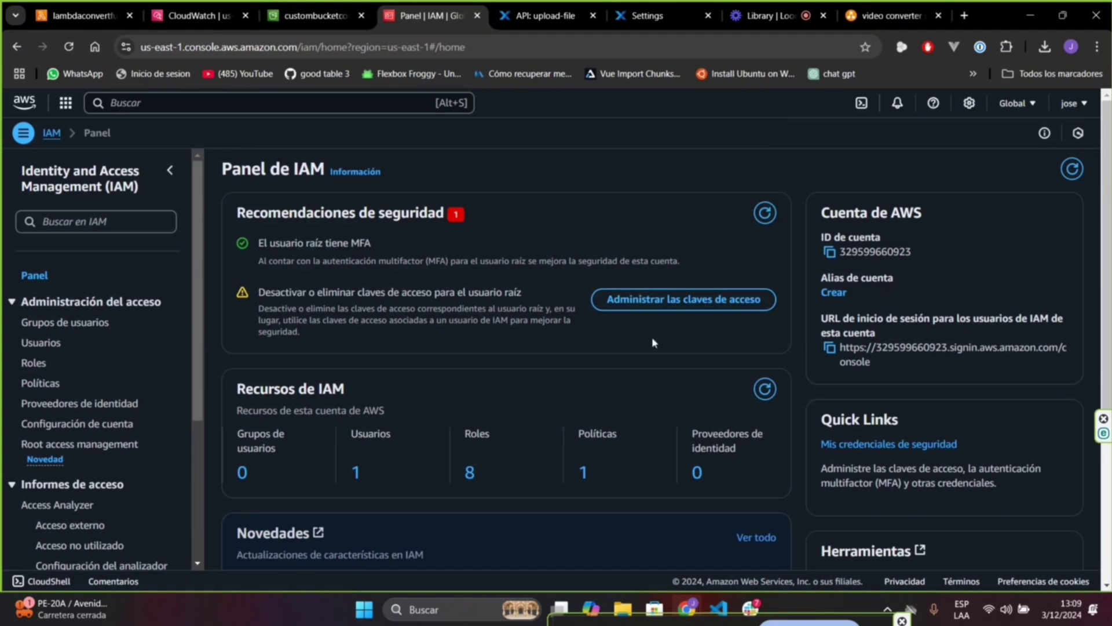
# Create a new root user access key from the security credentials page, acknowledging that root access keys are not recommended.
pyautogui.click(660, 298)
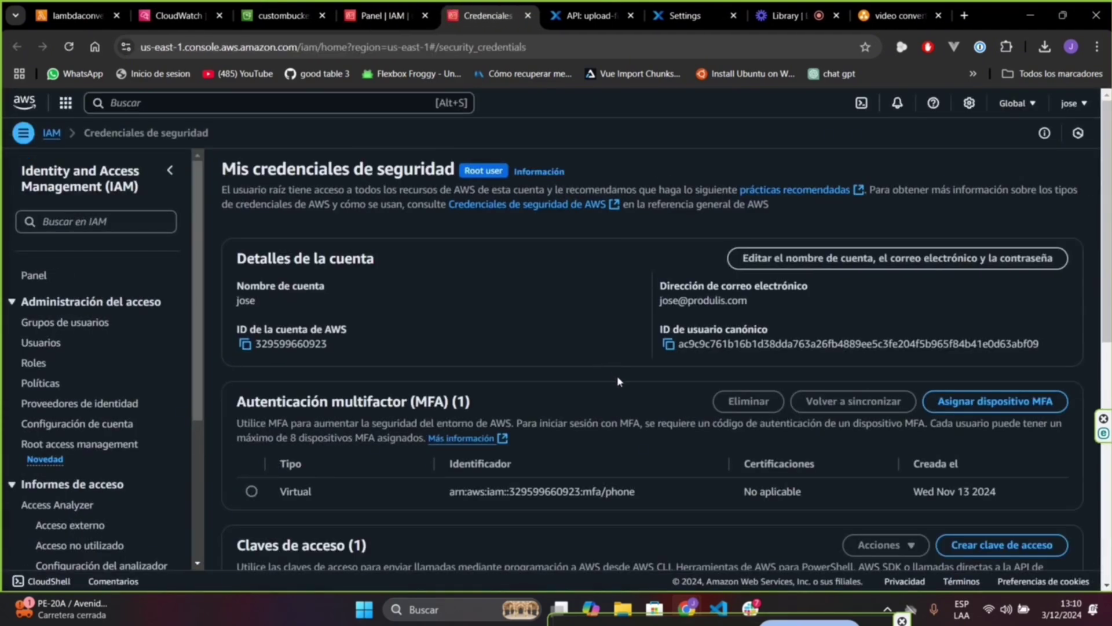
pyautogui.scroll(-4, 617, 381)
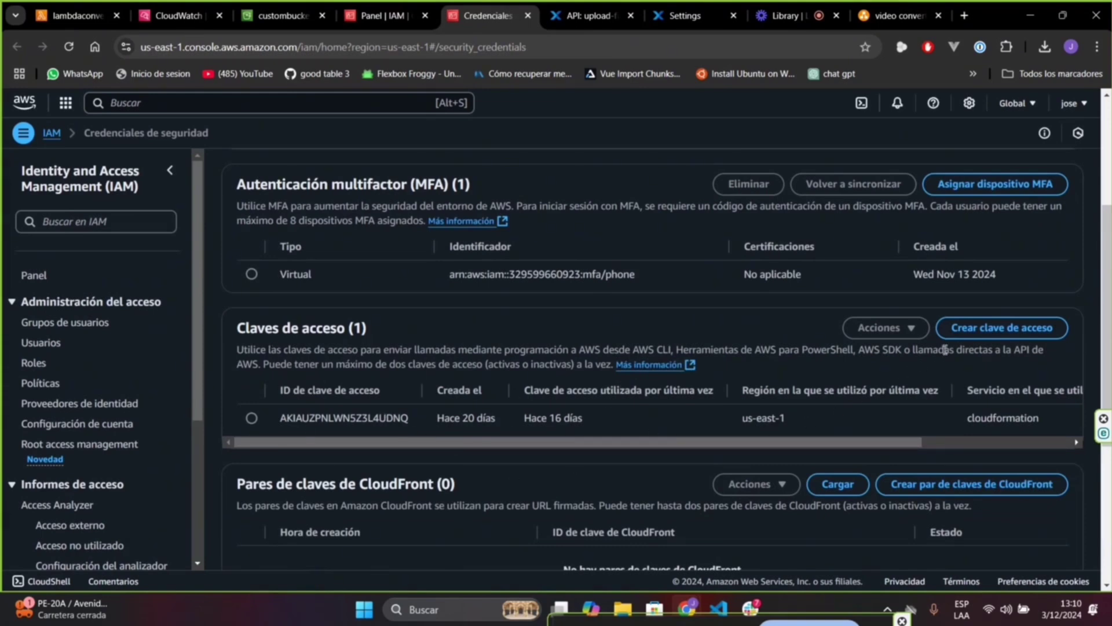
pyautogui.click(957, 330)
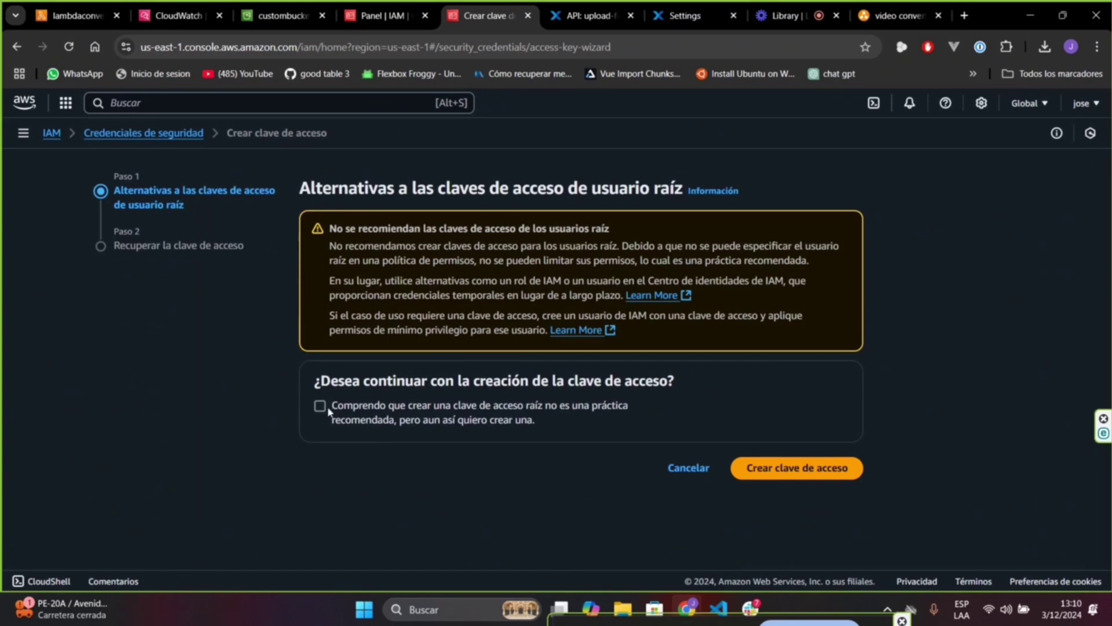
pyautogui.click(756, 472)
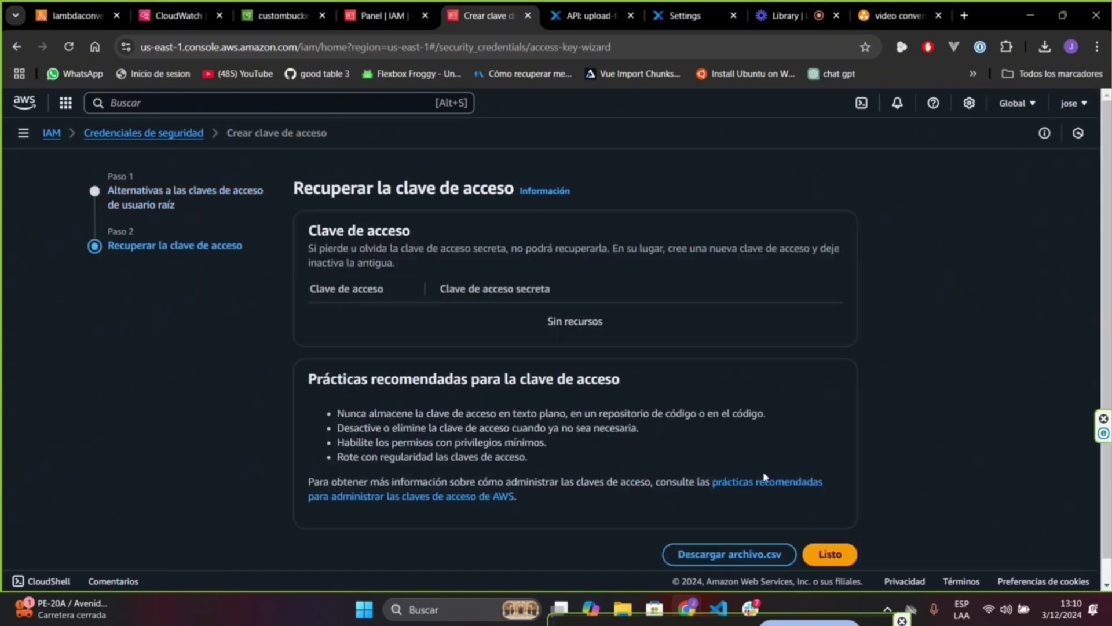
pyautogui.scroll(1, 320, 351)
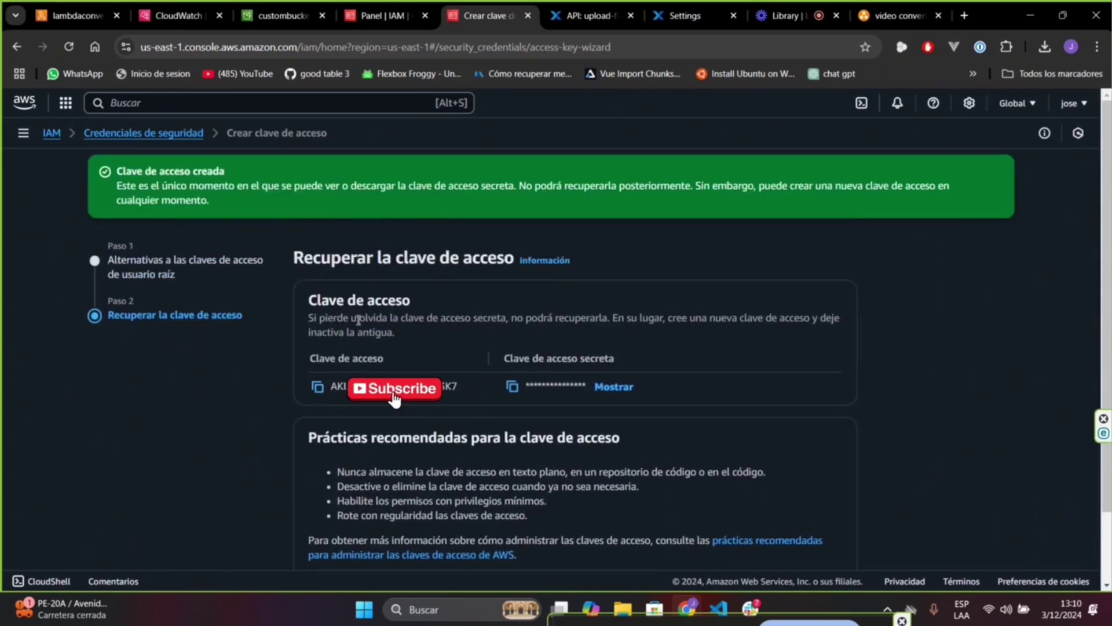
# Copy the new access key ID and paste it as the AWS_KEY value in Xano's environment variables.
pyautogui.click(318, 387)
pyautogui.click(590, 16)
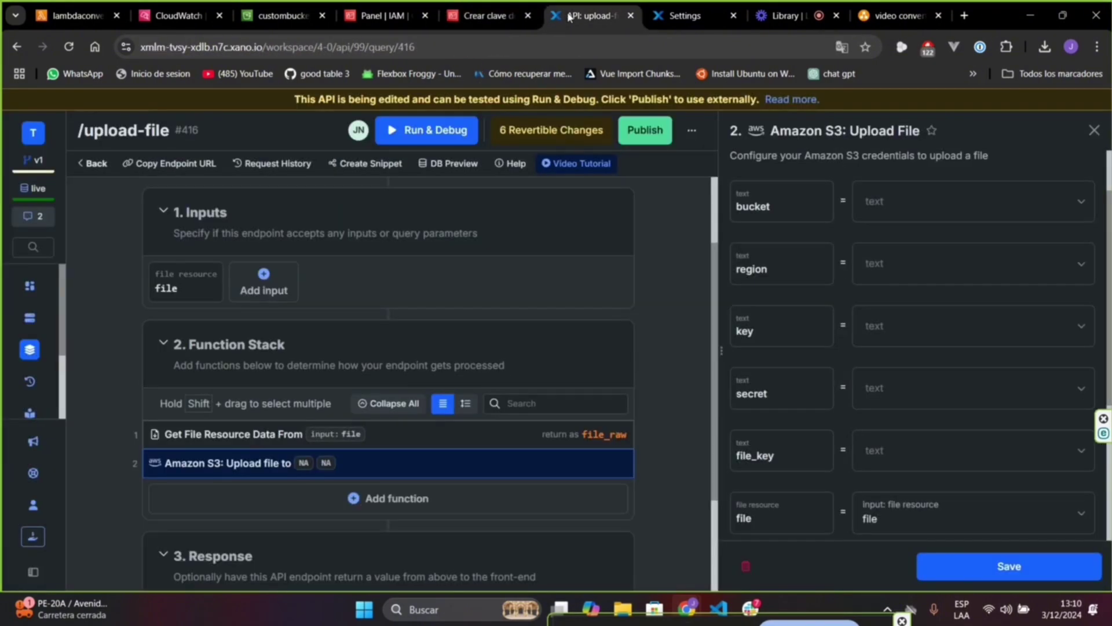
pyautogui.click(683, 15)
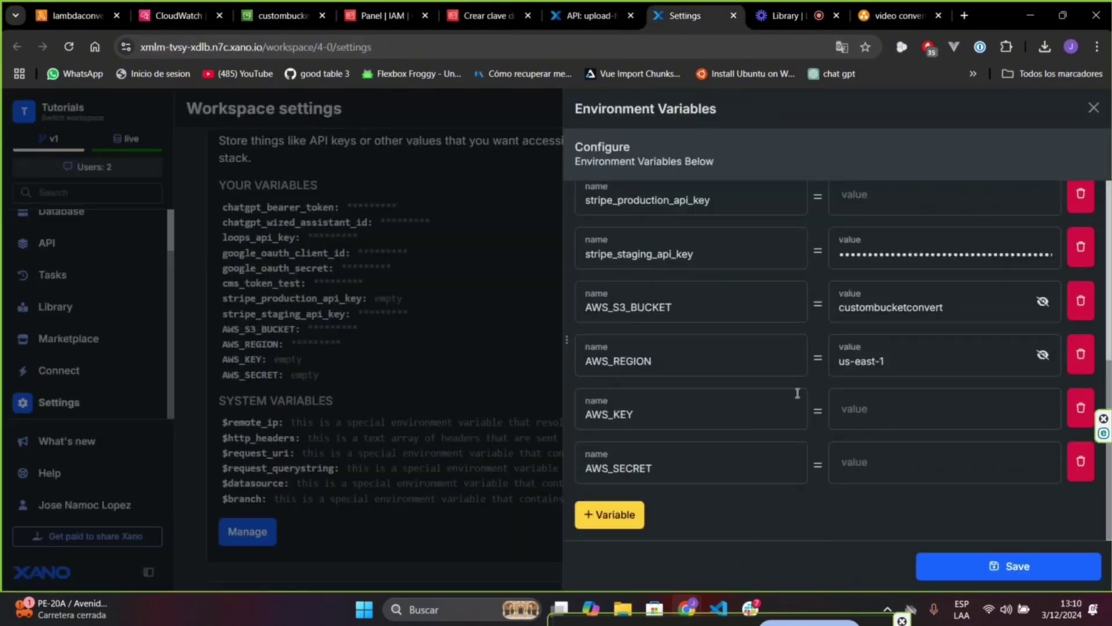
pyautogui.click(875, 416)
pyautogui.hotkey('ctrl', 'v')
# Copy the new secret access key from AWS into the AWS_SECRET value and save the environment variables.
pyautogui.click(791, 443)
pyautogui.click(861, 468)
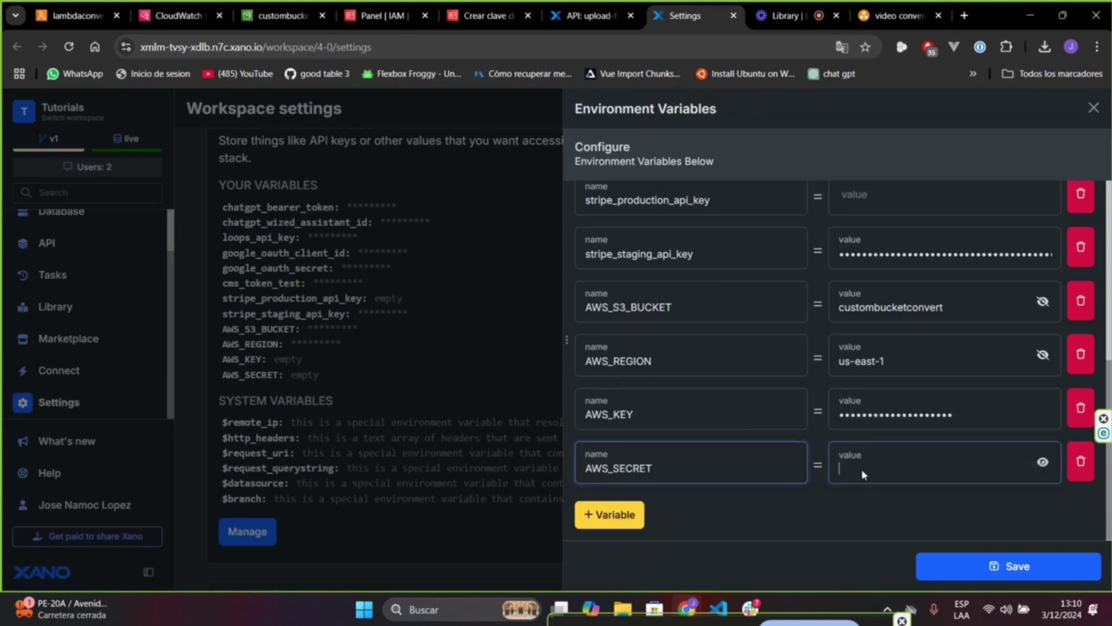
pyautogui.click(388, 15)
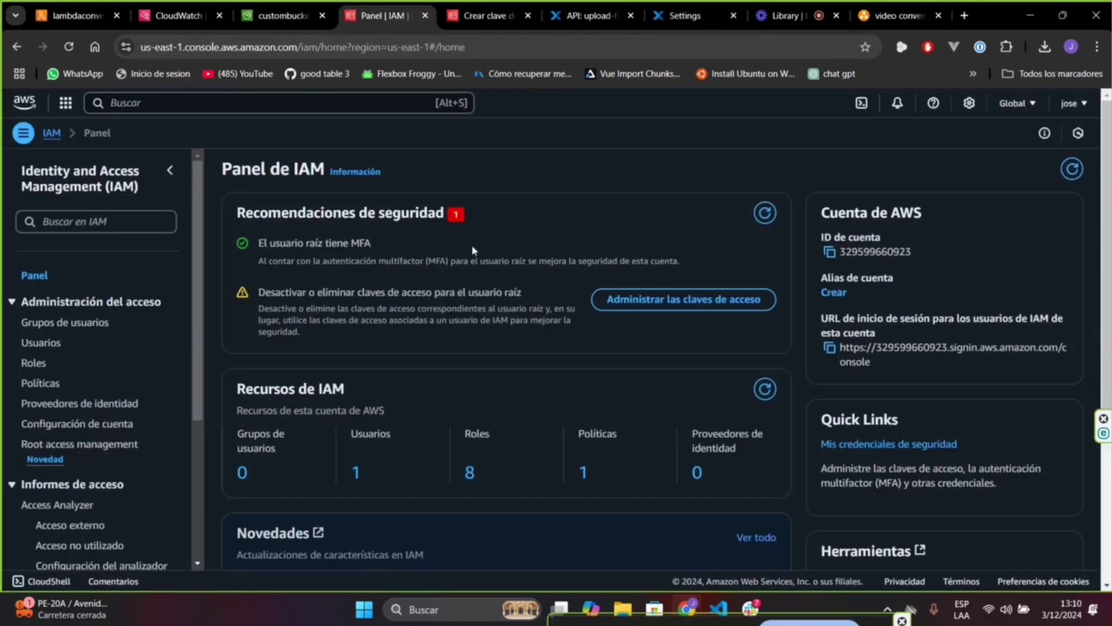
pyautogui.click(484, 15)
pyautogui.click(512, 385)
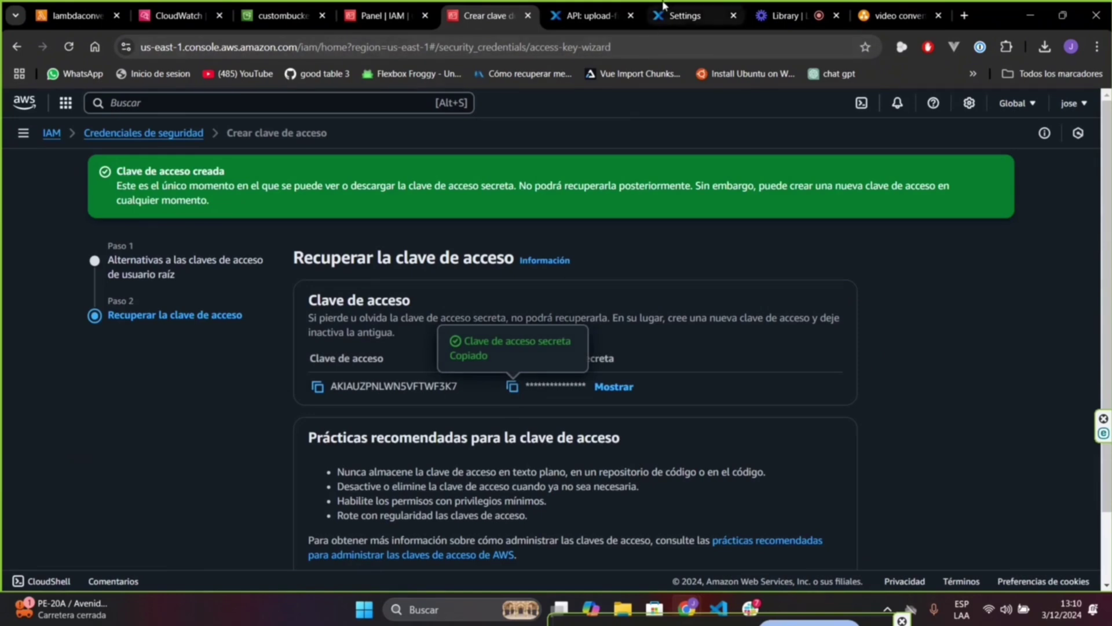
pyautogui.click(683, 15)
pyautogui.hotkey('ctrl', 'v')
pyautogui.click(784, 516)
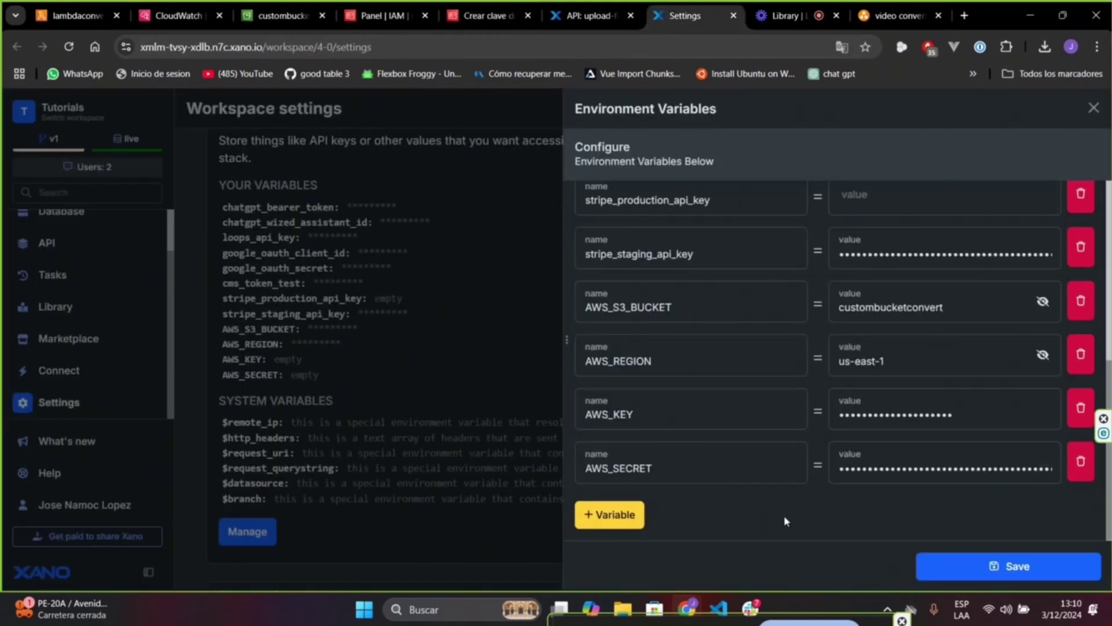
pyautogui.click(921, 563)
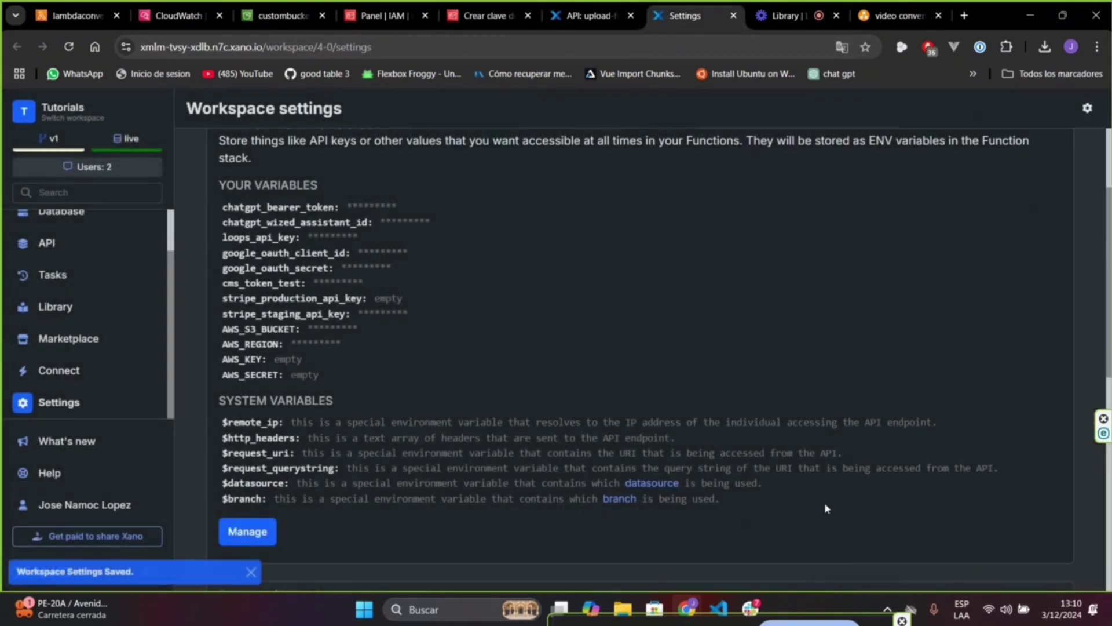
# Return to the upload-file endpoint and set the S3 function's bucket to AWS_S3_BUCKET and region to AWS_REGION.
pyautogui.click(570, 21)
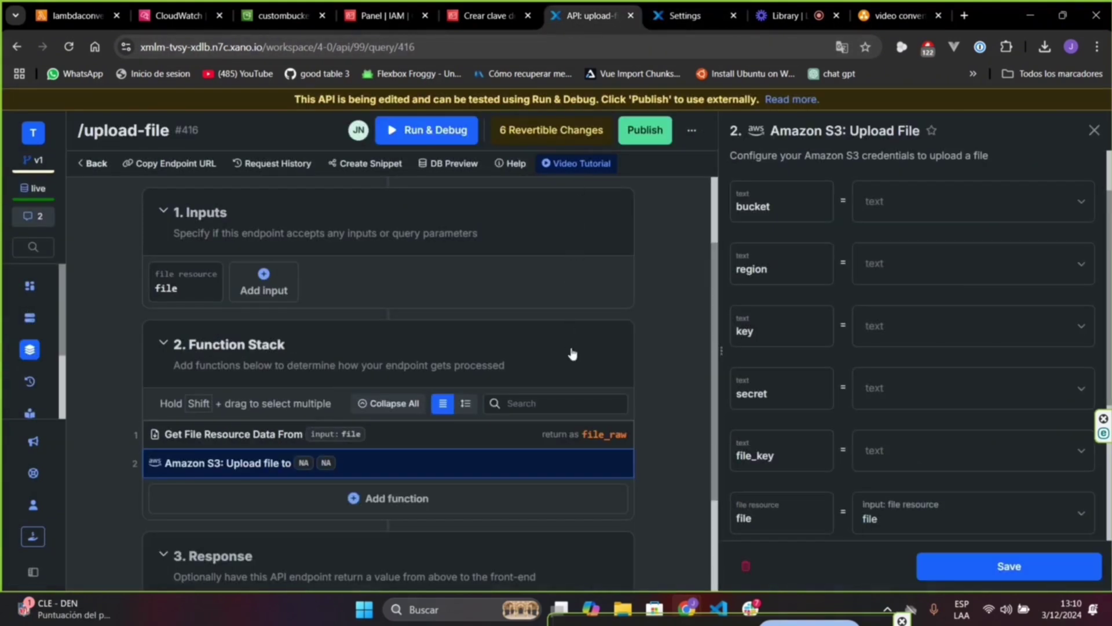
pyautogui.click(896, 286)
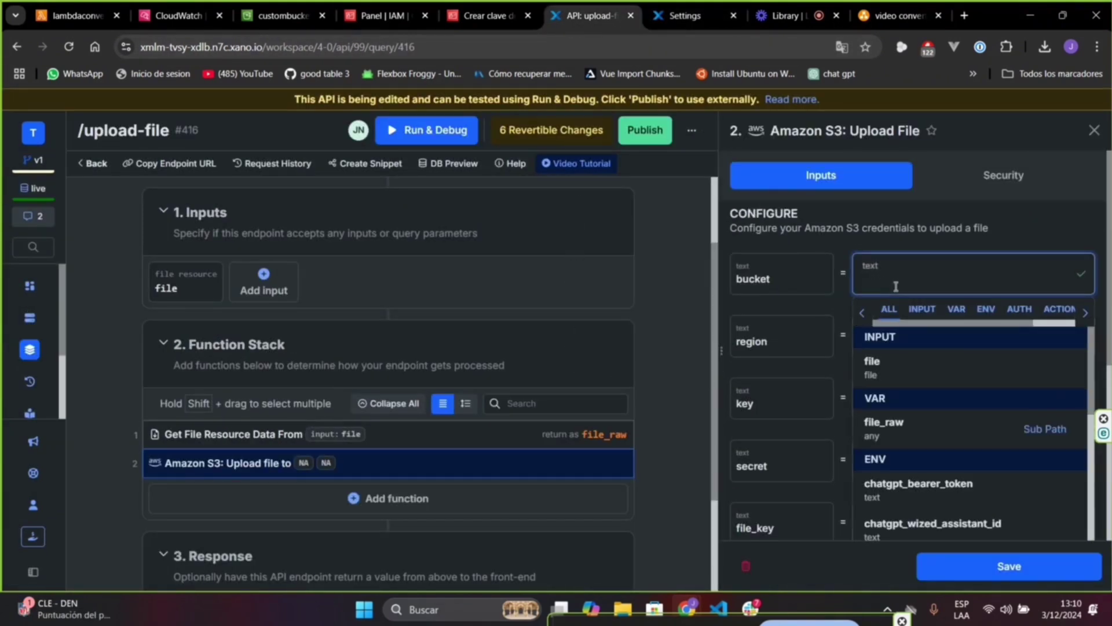
pyautogui.write('aws_')
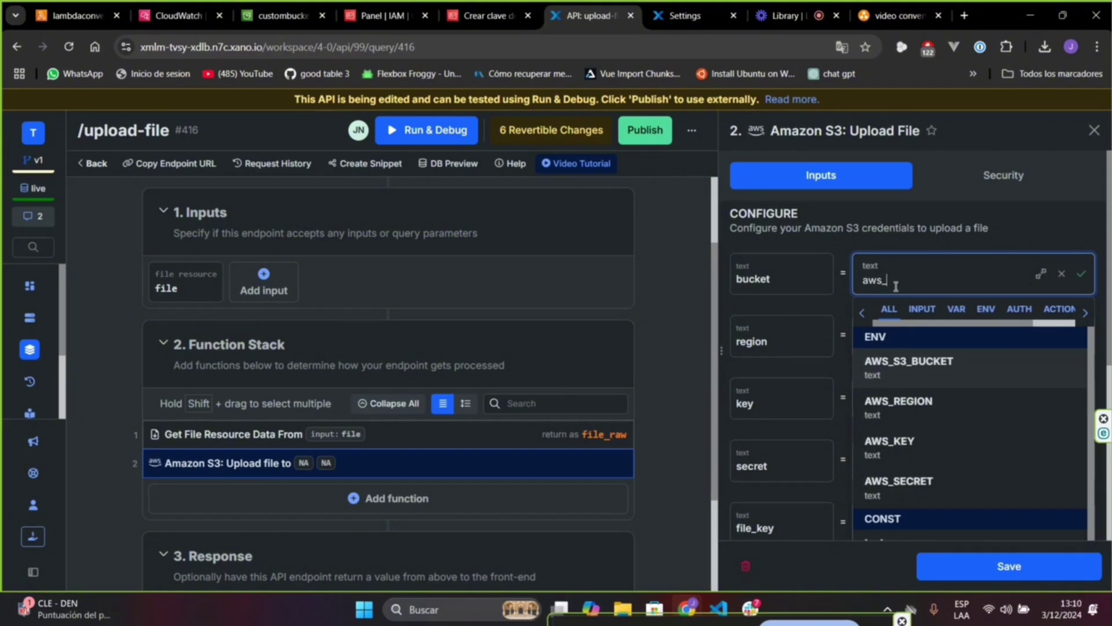
pyautogui.click(904, 368)
pyautogui.click(893, 340)
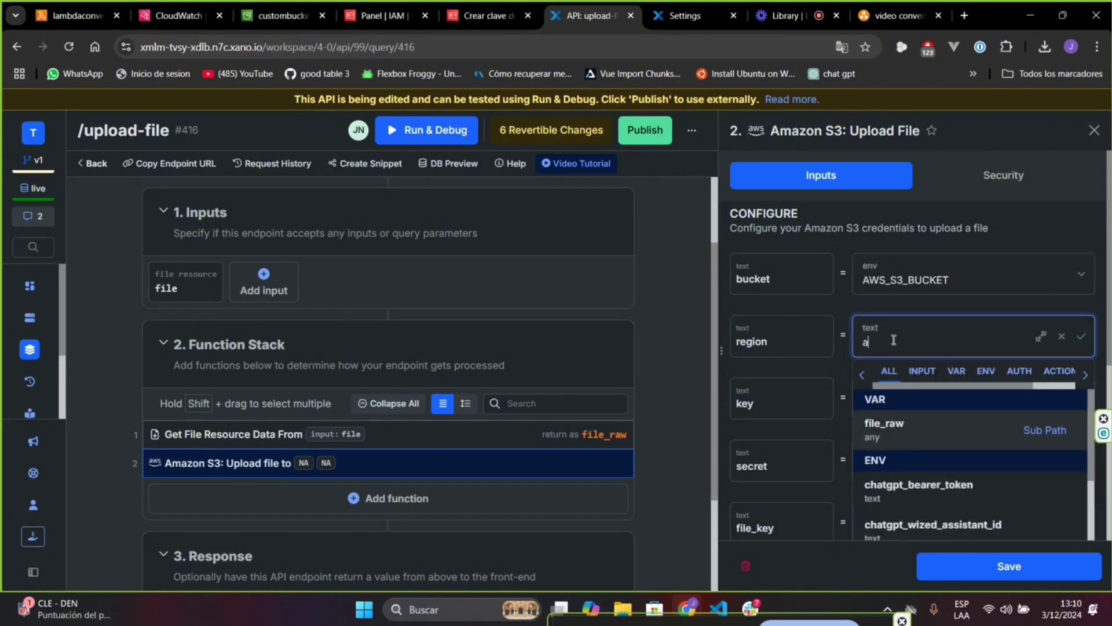
pyautogui.write('aws_')
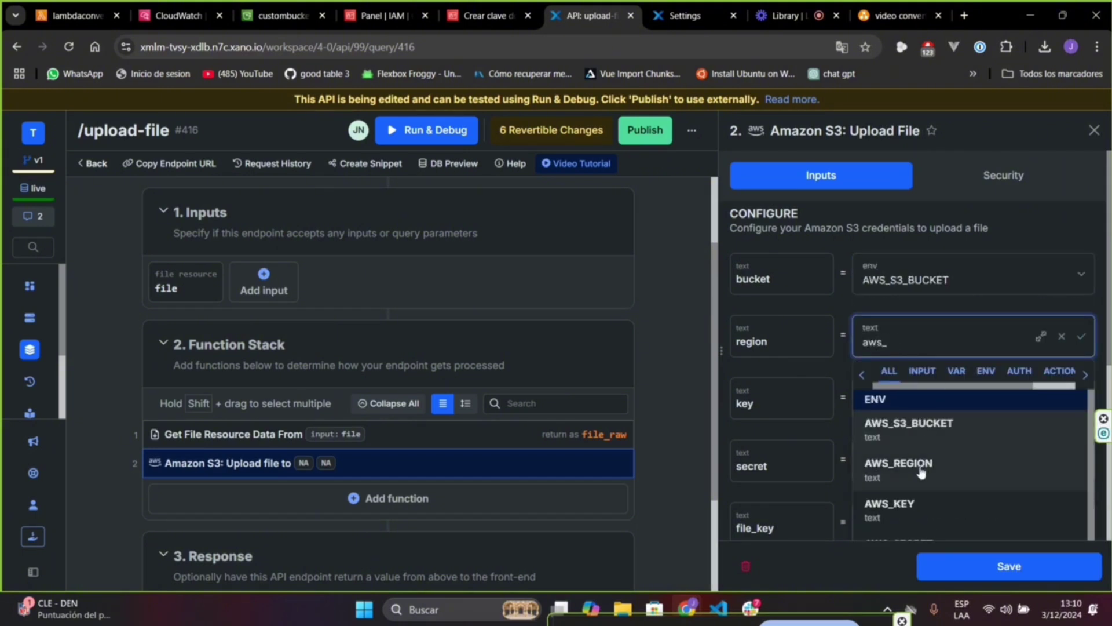
pyautogui.click(897, 467)
# Assign the AWS_KEY environment variable to the S3 function's key and AWS_SECRET to its secret.
pyautogui.click(904, 407)
pyautogui.write('aws_key')
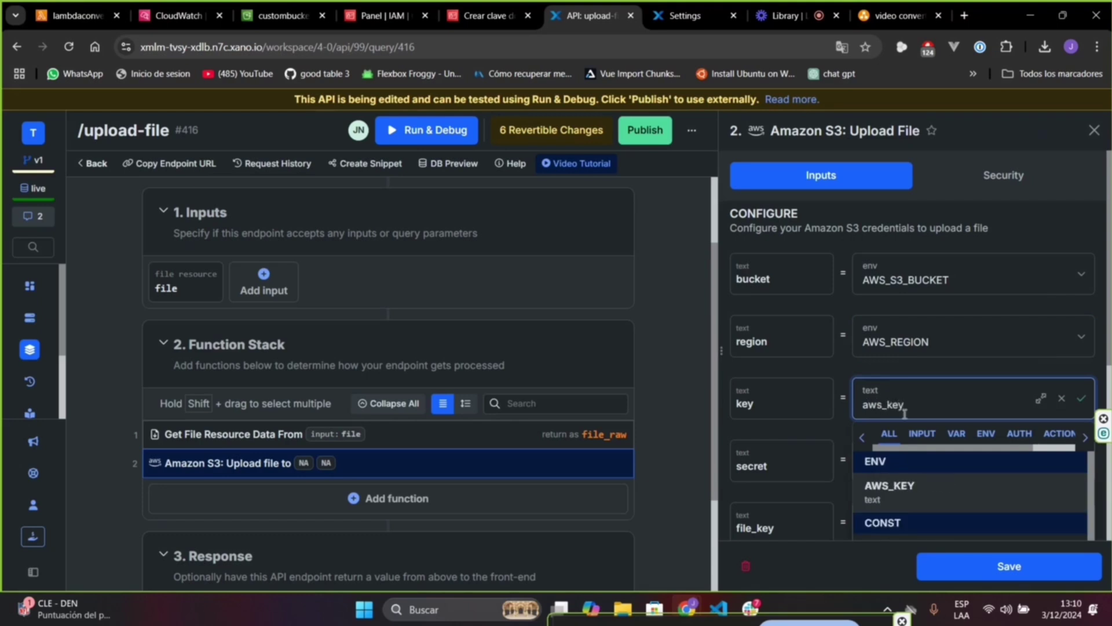
pyautogui.click(897, 487)
pyautogui.click(898, 466)
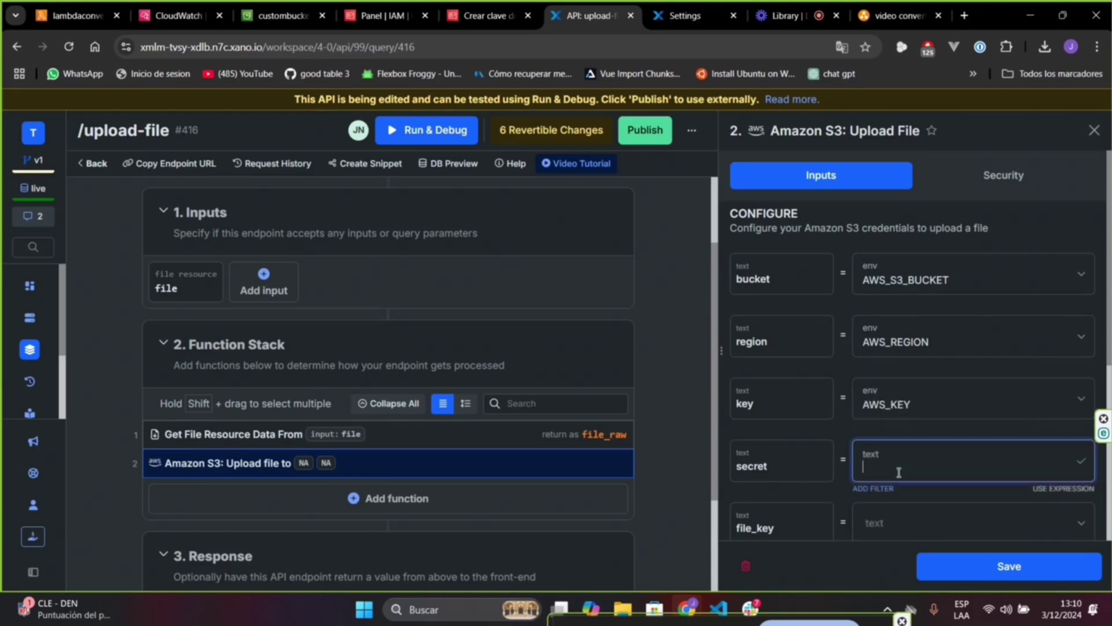
pyautogui.write('aws')
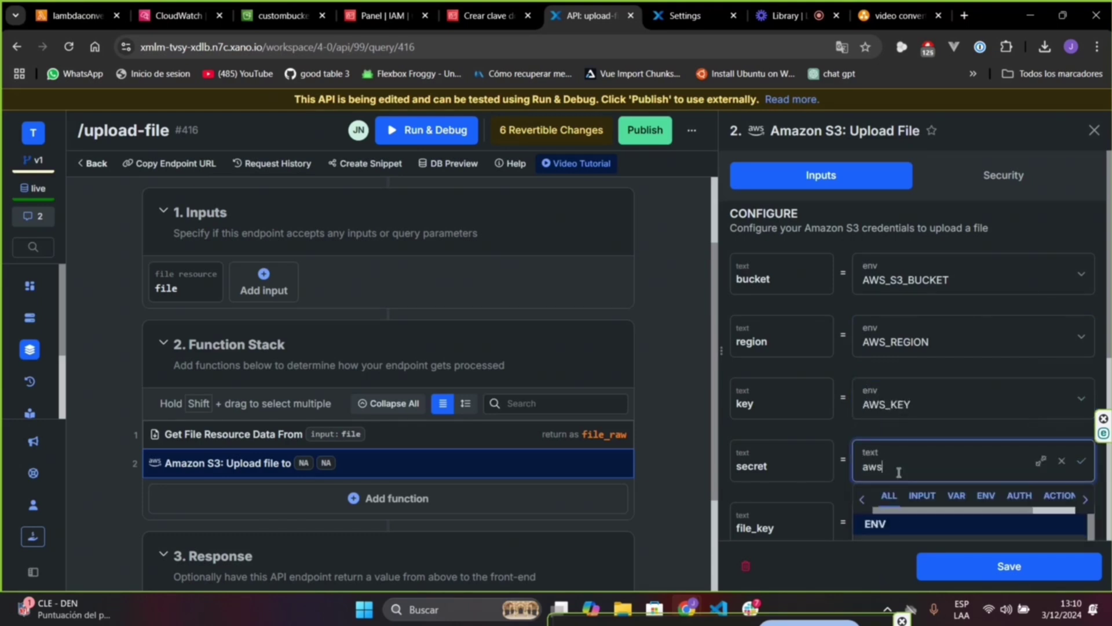
pyautogui.write('_se')
pyautogui.scroll(-3, 984, 375)
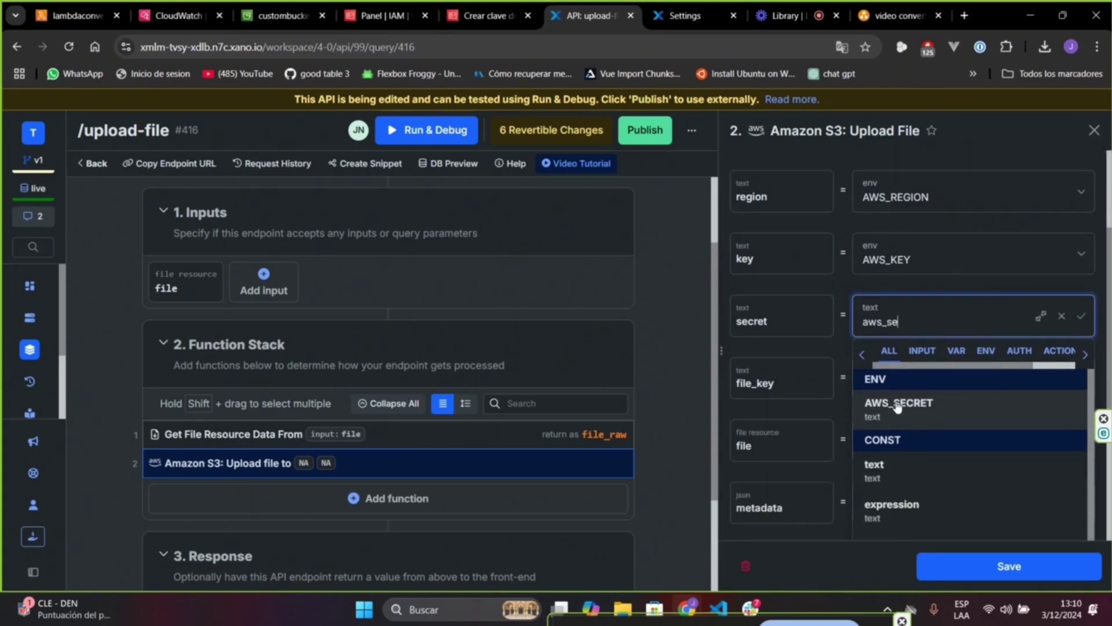
pyautogui.click(897, 405)
# Set the S3 upload function's file_key to the text raw_videos.
pyautogui.click(877, 378)
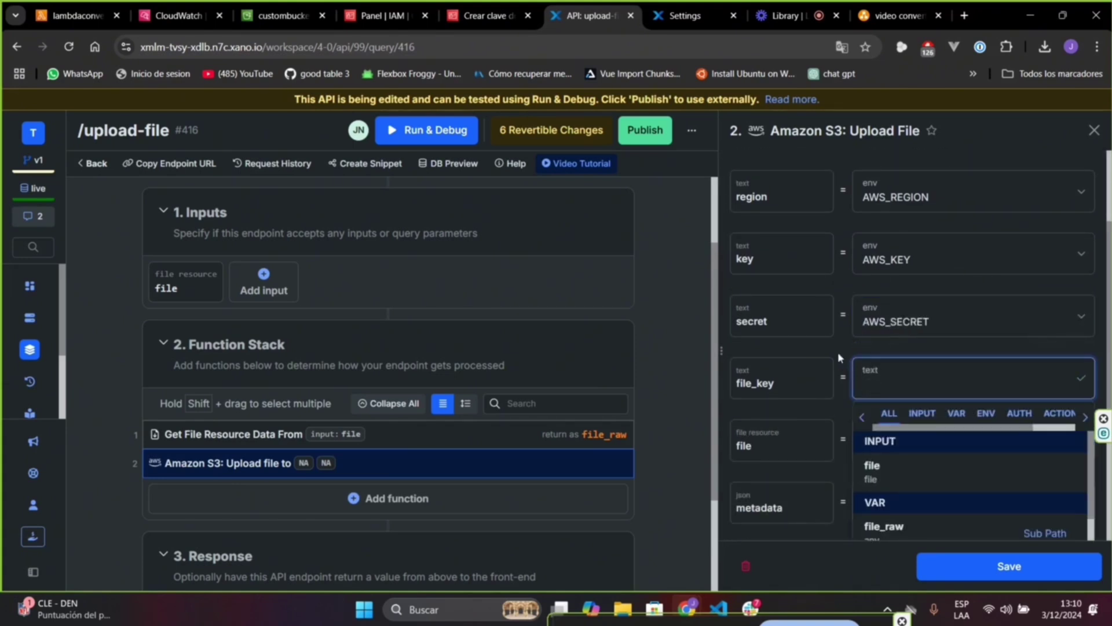
pyautogui.click(837, 352)
pyautogui.click(883, 384)
pyautogui.write('raw')
pyautogui.write('/v')
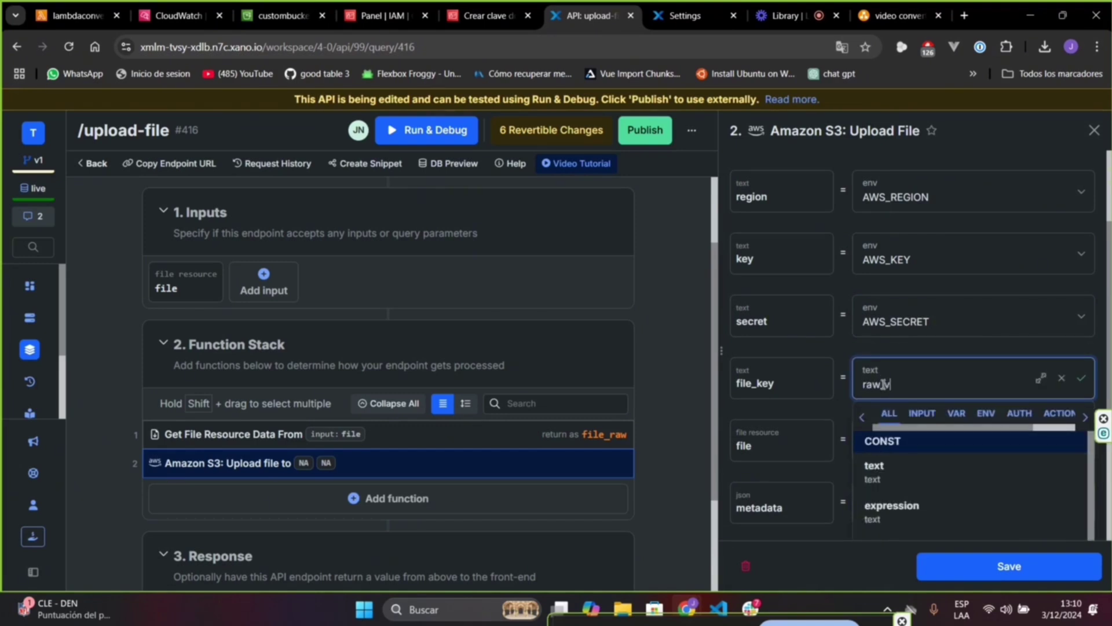
pyautogui.write('ideos')
pyautogui.press('Return')
# Add a concat filter to file_key with the value file_raw.name and the separator /.
pyautogui.click(872, 408)
pyautogui.click(731, 224)
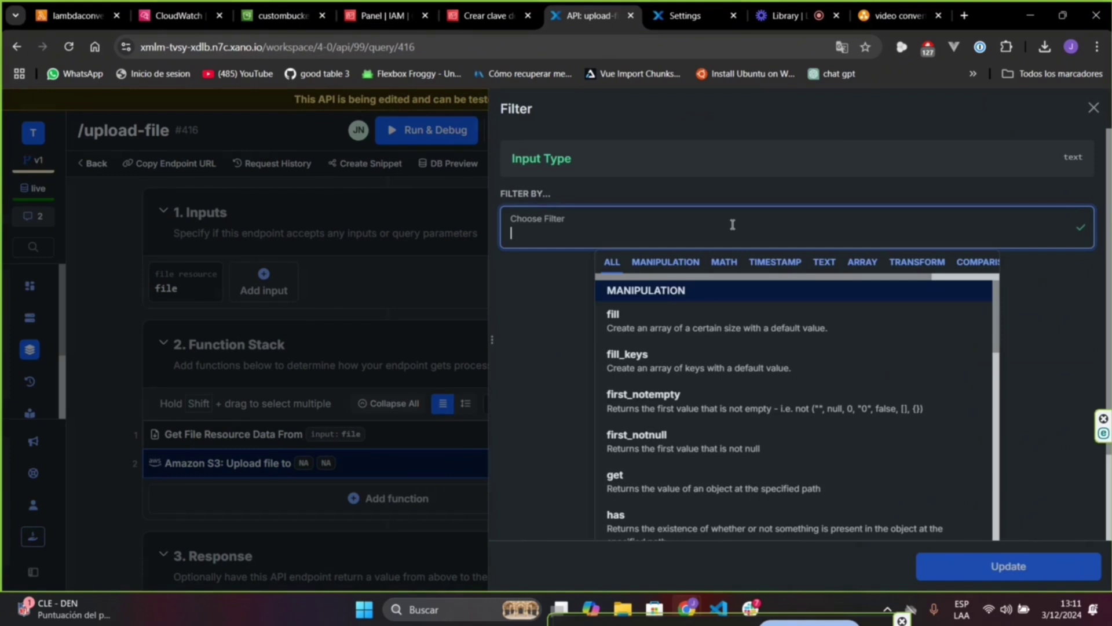
pyautogui.write('concat')
pyautogui.click(685, 374)
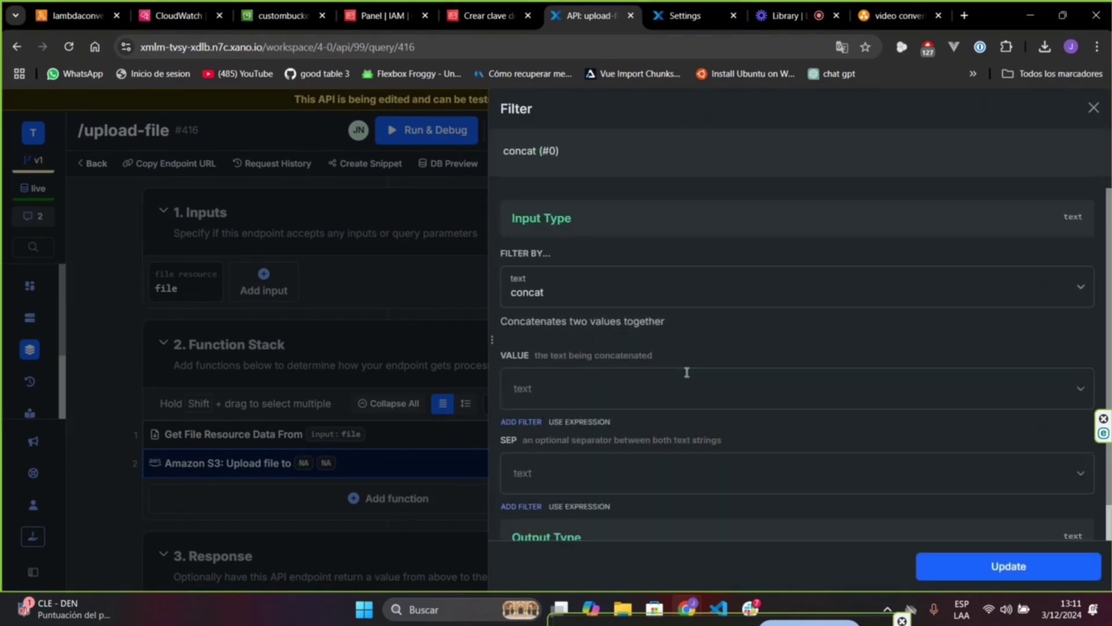
pyautogui.click(623, 377)
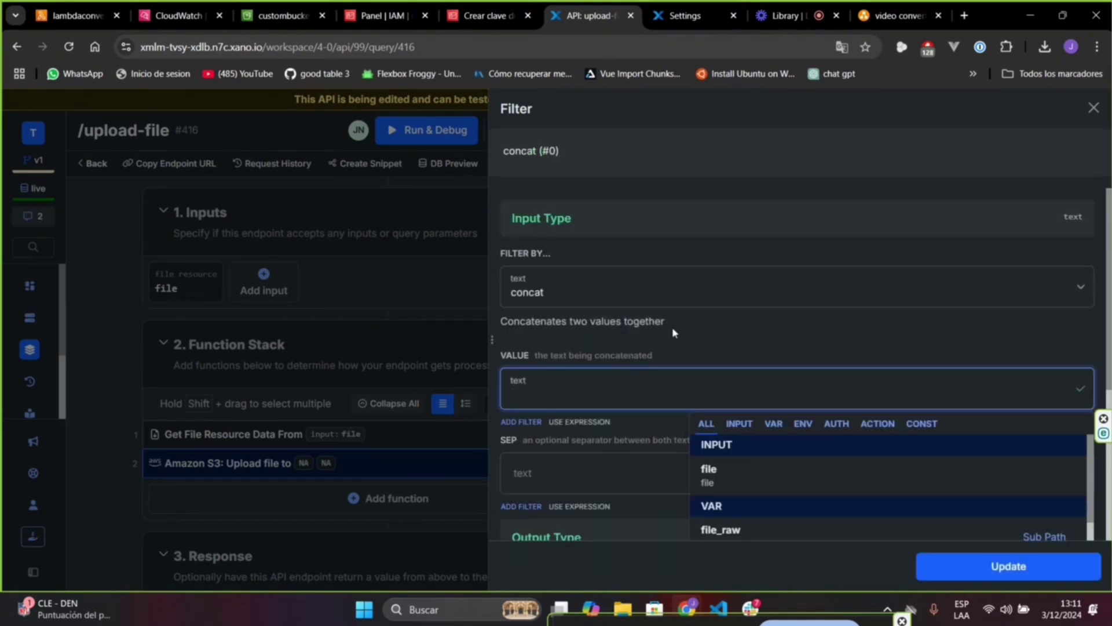
pyautogui.write('file')
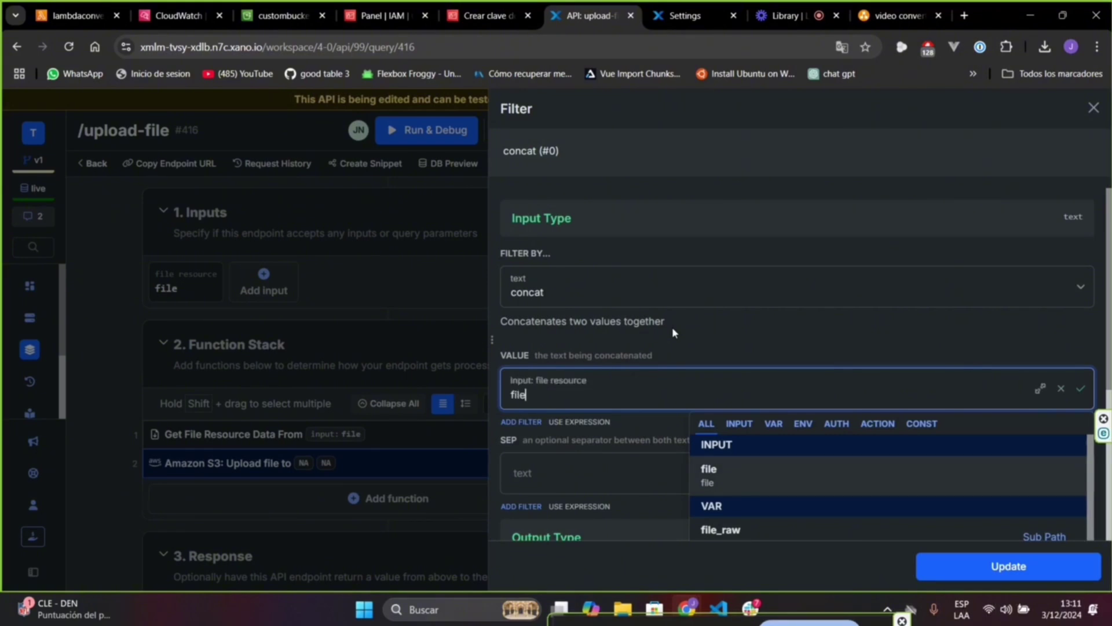
pyautogui.write('_raw.name')
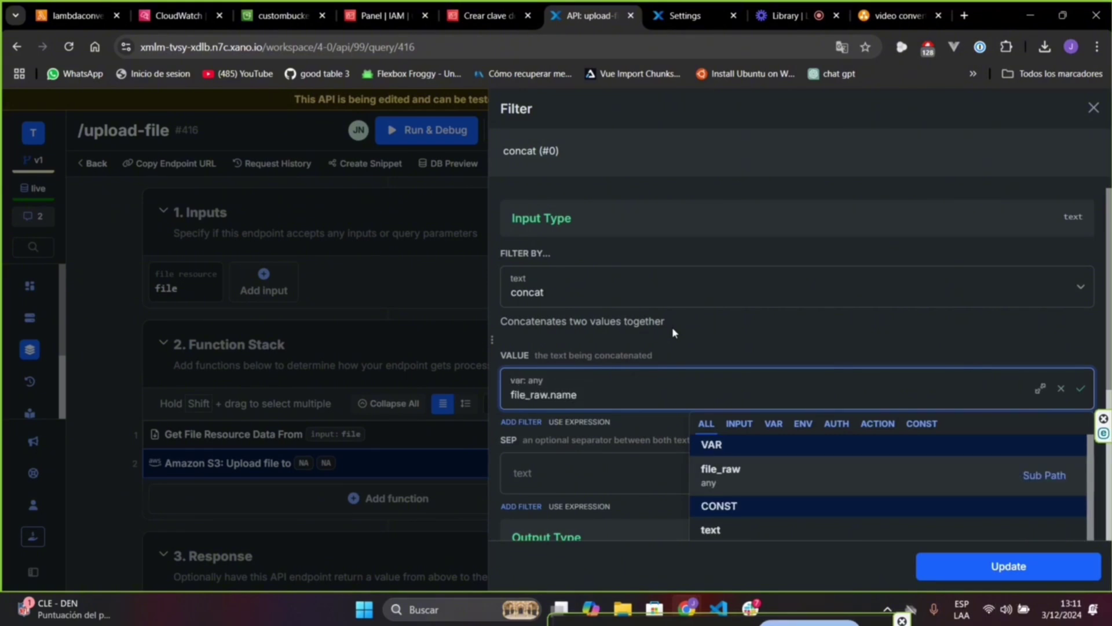
pyautogui.click(673, 333)
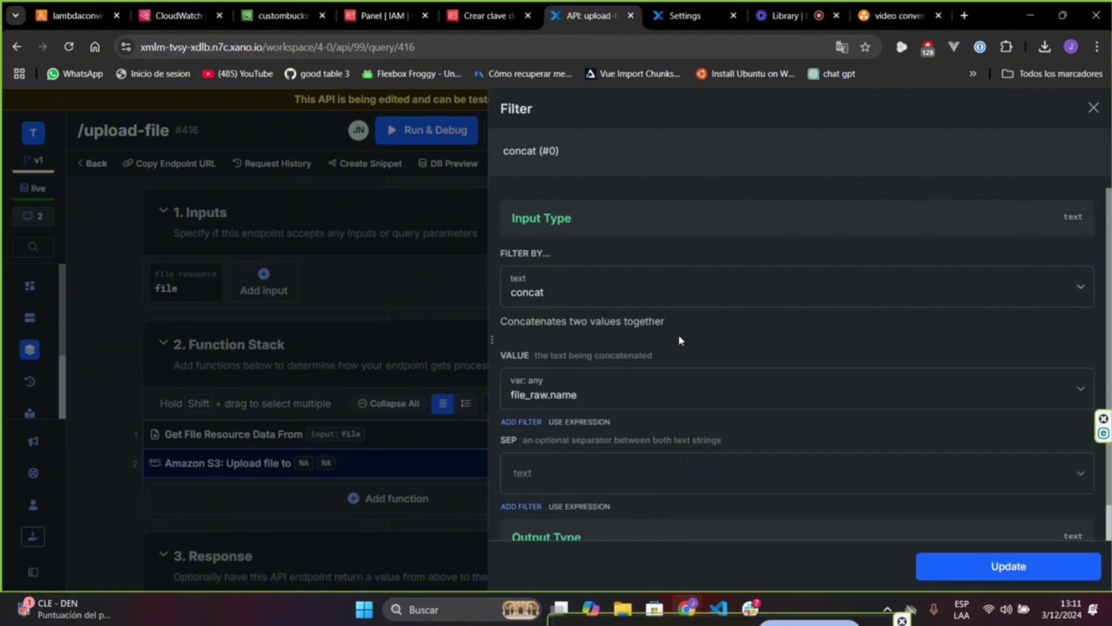
pyautogui.click(623, 475)
pyautogui.write('/')
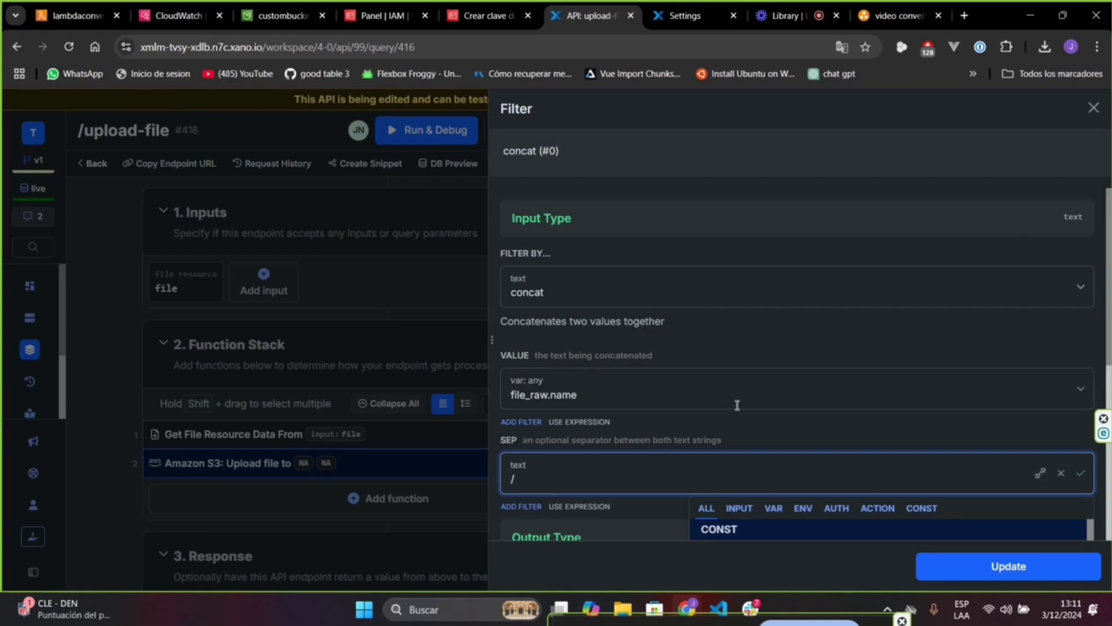
pyautogui.click(761, 421)
pyautogui.click(939, 572)
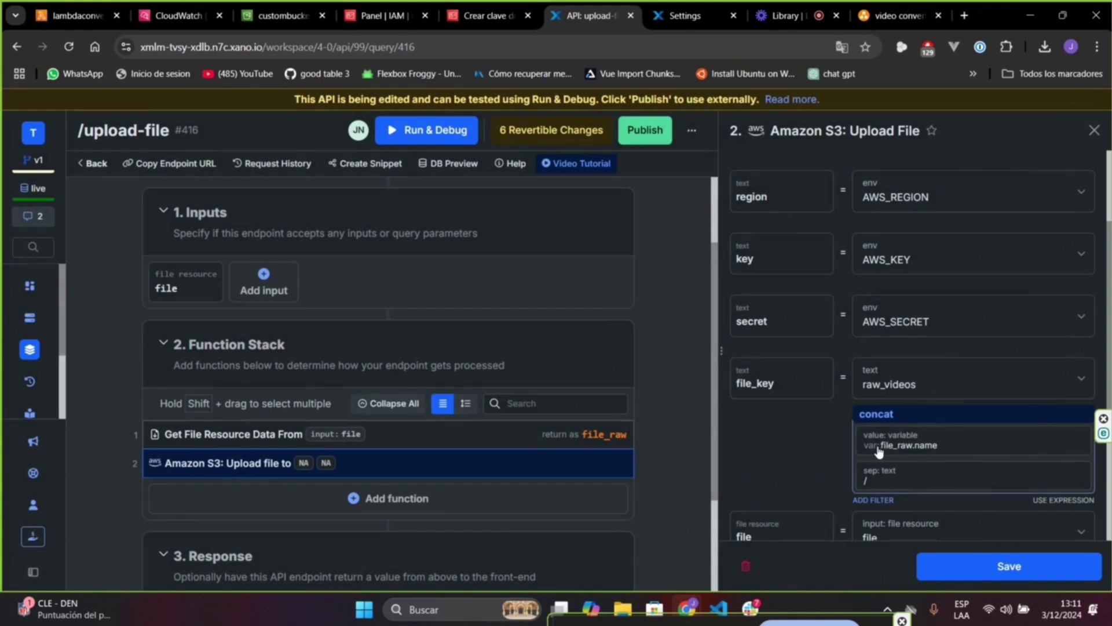
# Name the S3 function's return variable s3_response and save the function.
pyautogui.scroll(-4, 949, 450)
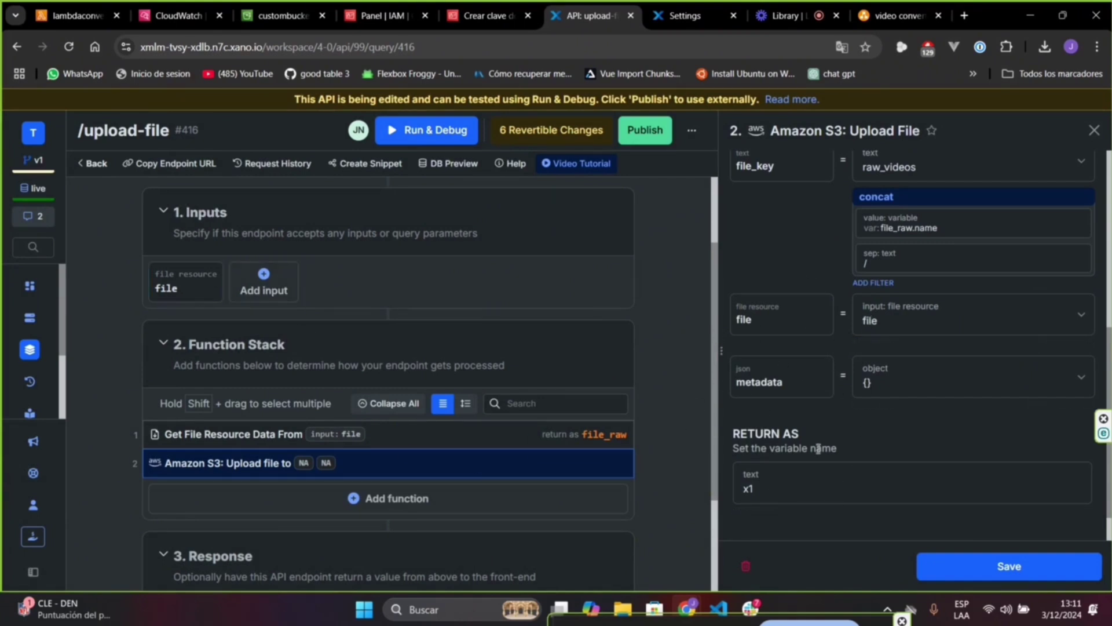
pyautogui.doubleClick(800, 489)
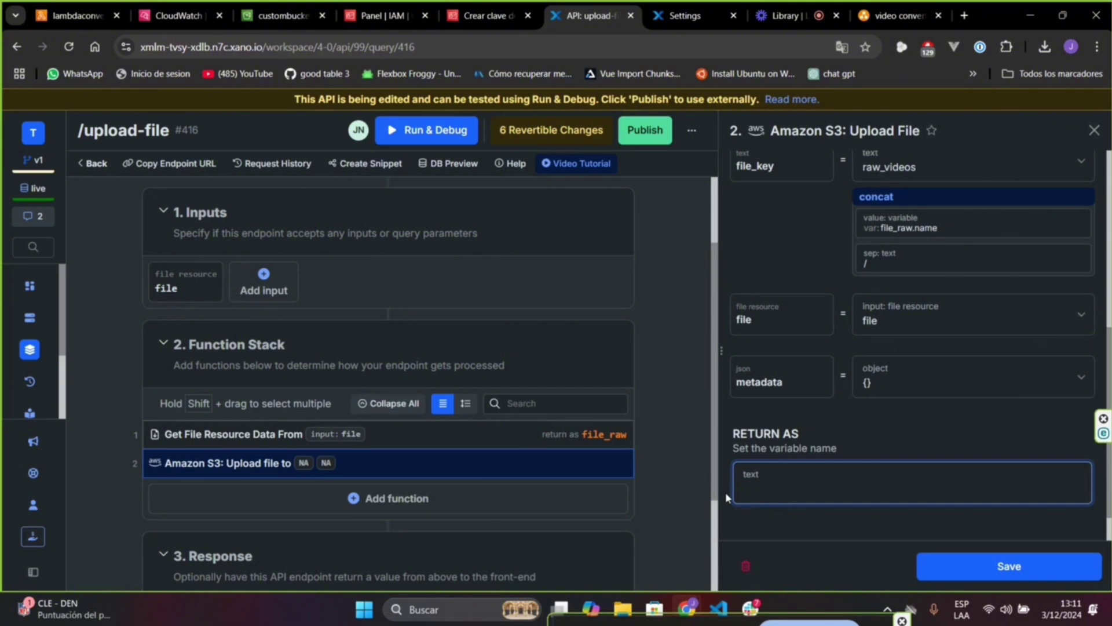
pyautogui.write('s3_response')
pyautogui.click(1027, 575)
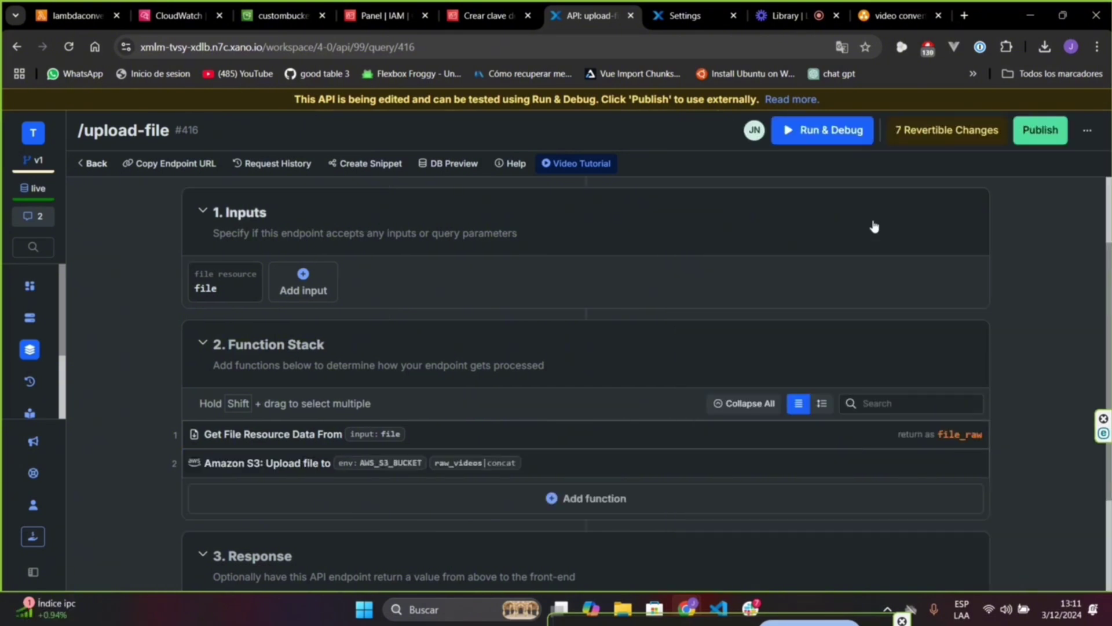
# Open Run & Debug for the endpoint, and refresh the custombucketconvert object list in the AWS S3 console.
pyautogui.click(816, 132)
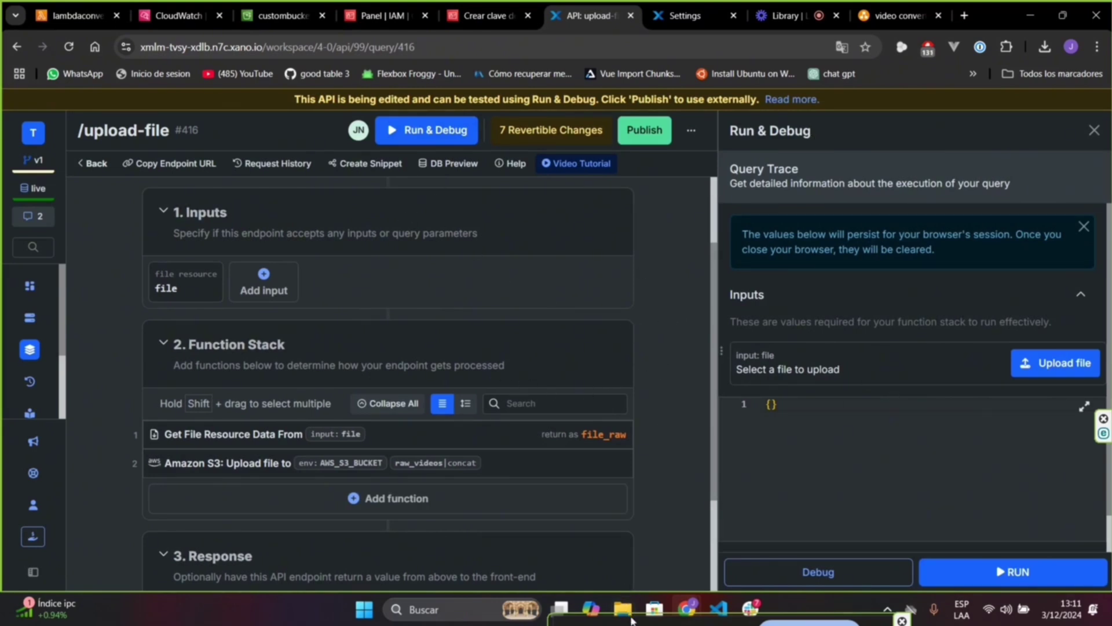
pyautogui.click(282, 15)
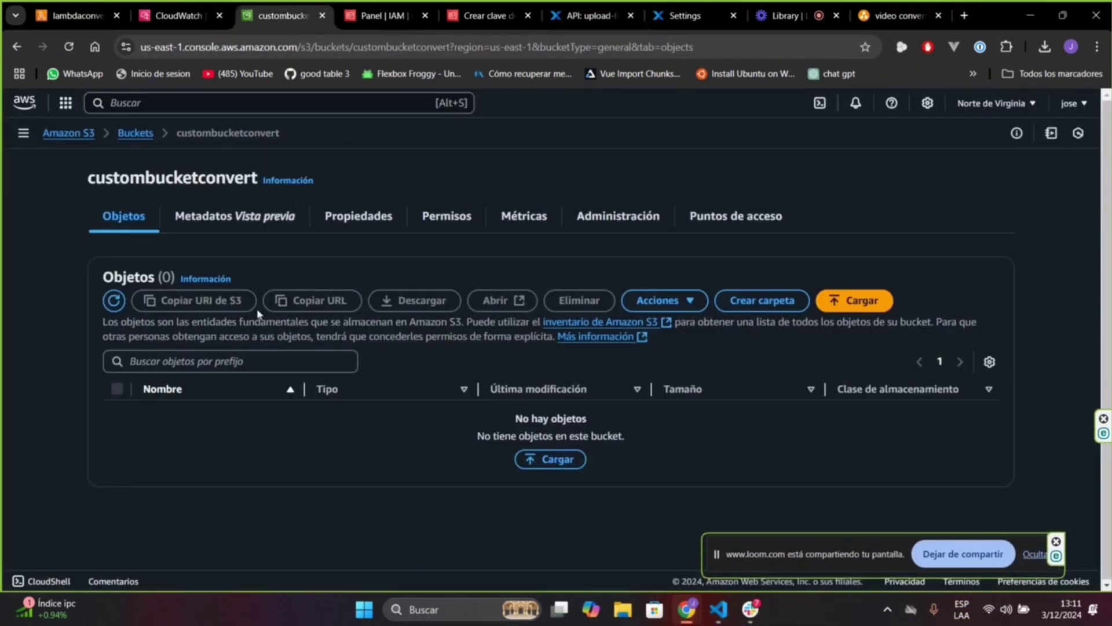
pyautogui.click(113, 300)
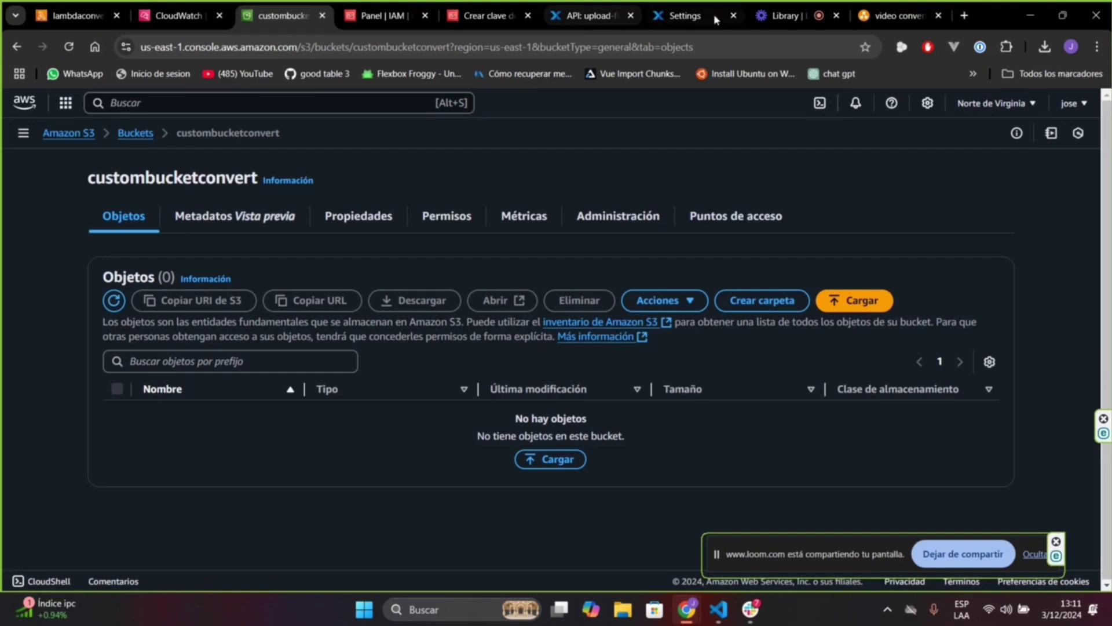
# Return to the Xano endpoint, choose test.mp4 from Descargas as the file input, and run the endpoint.
pyautogui.click(596, 15)
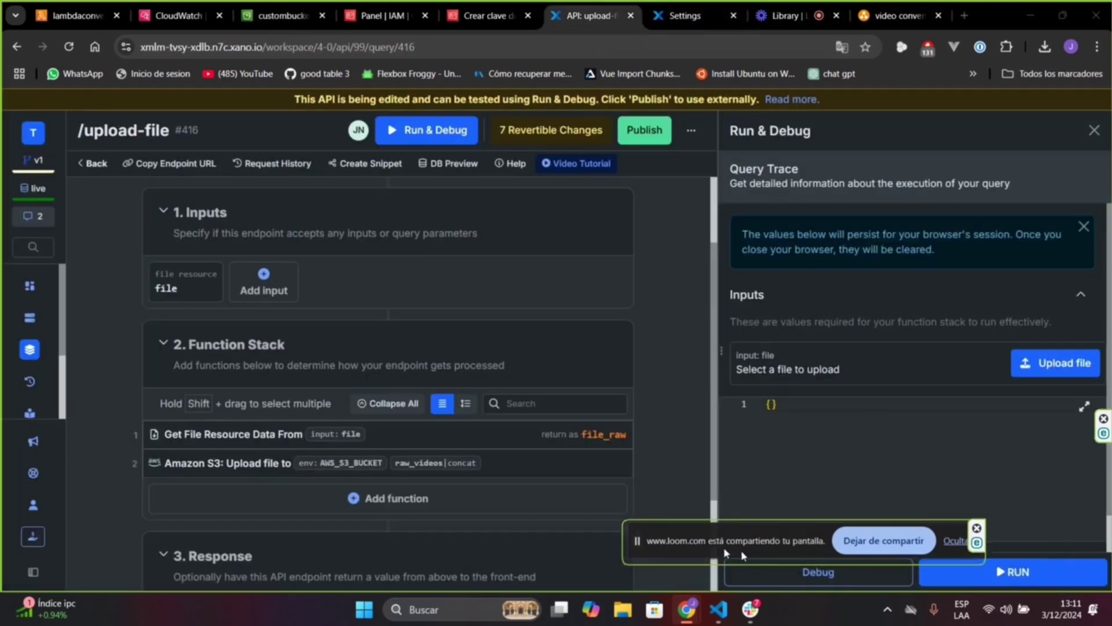
pyautogui.click(1051, 365)
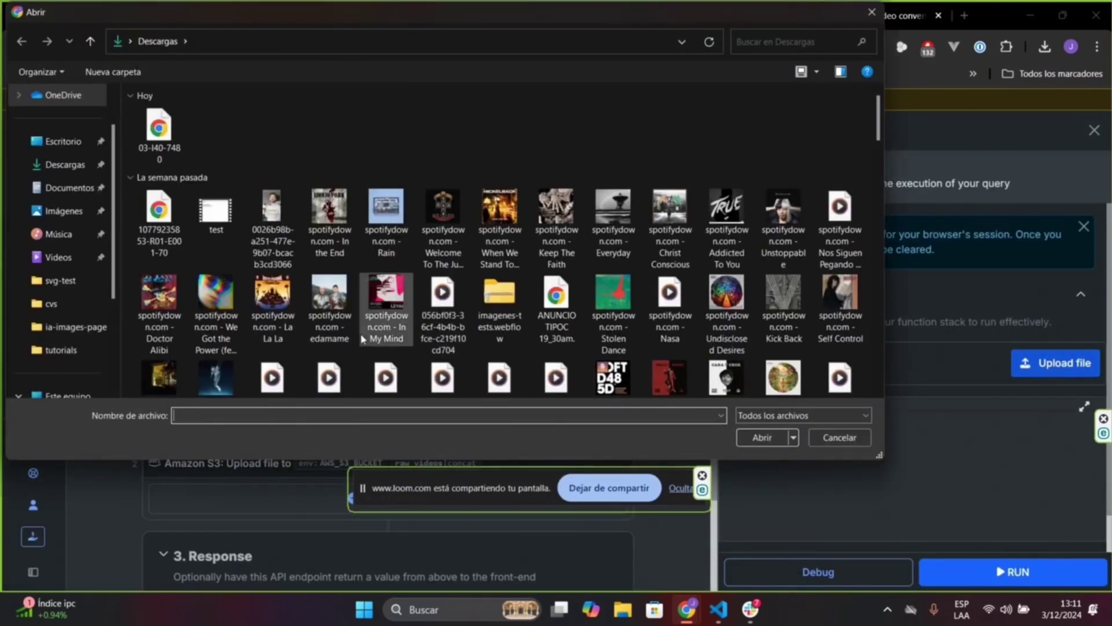
pyautogui.click(215, 212)
pyautogui.click(761, 437)
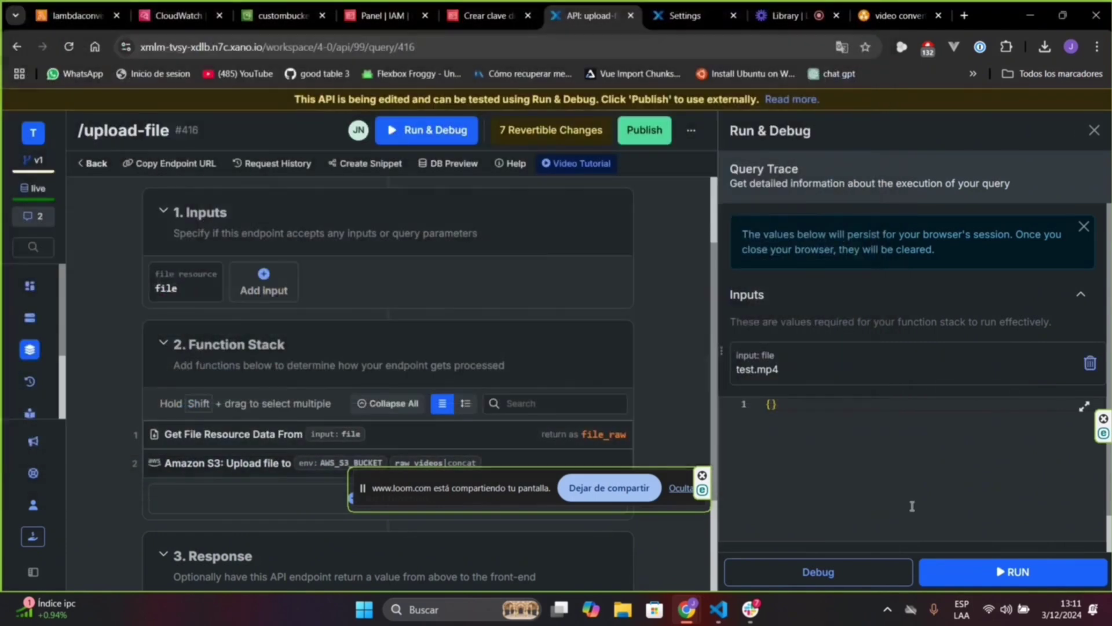
pyautogui.click(992, 573)
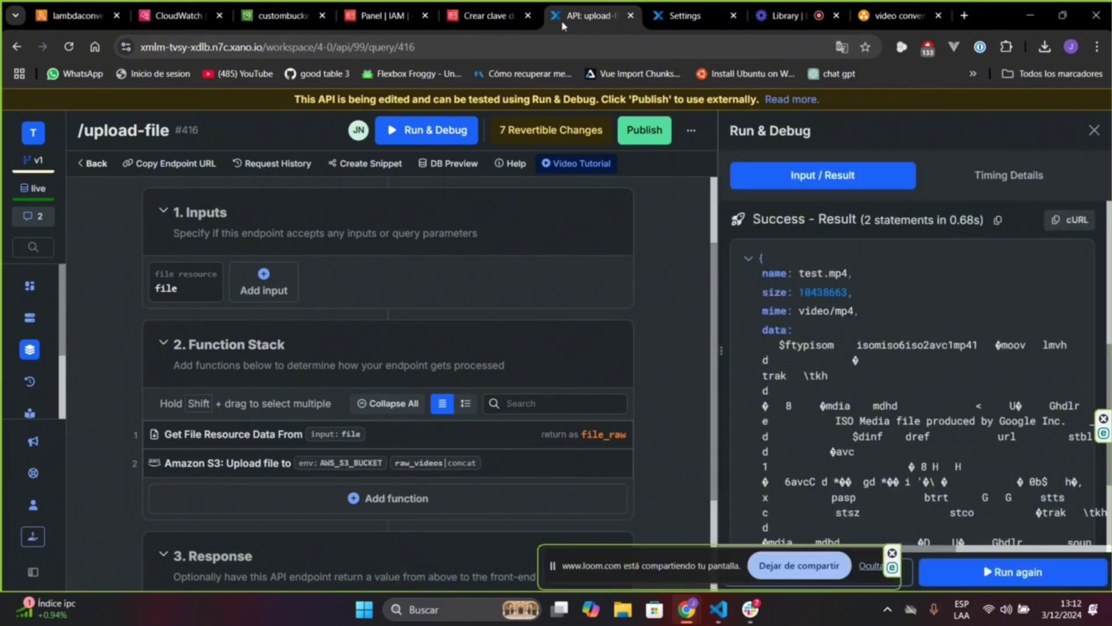
# Review the inputs and returned file data of the endpoint's test run.
pyautogui.scroll(5, 817, 409)
pyautogui.moveTo(656, 572); pyautogui.dragTo(478, 557)
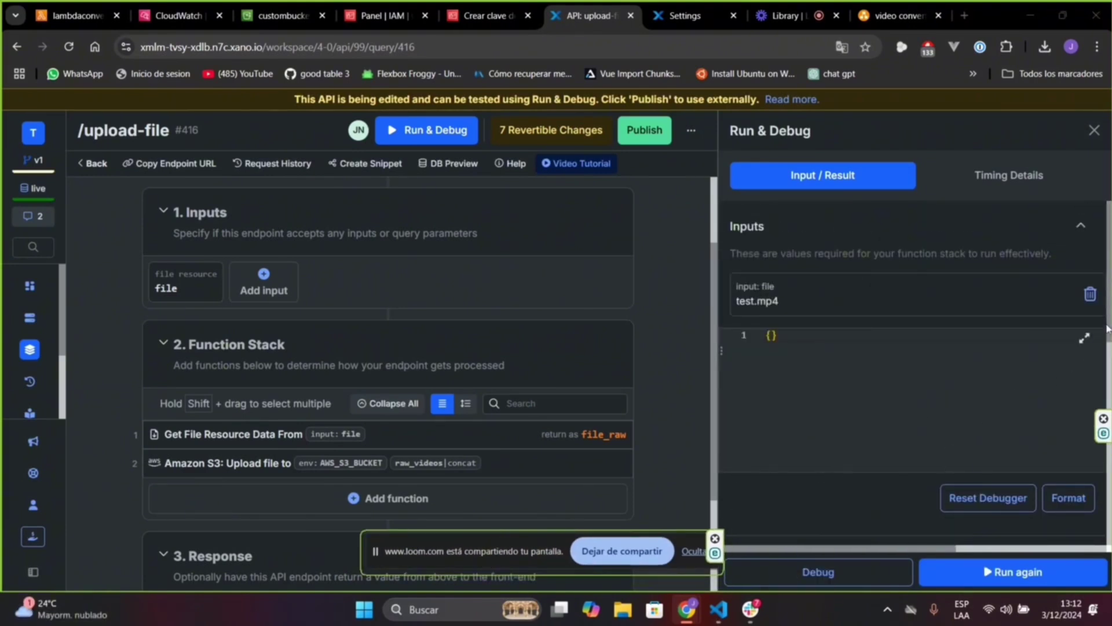
pyautogui.moveTo(1109, 326); pyautogui.dragTo(1109, 374)
pyautogui.scroll(-7, 904, 420)
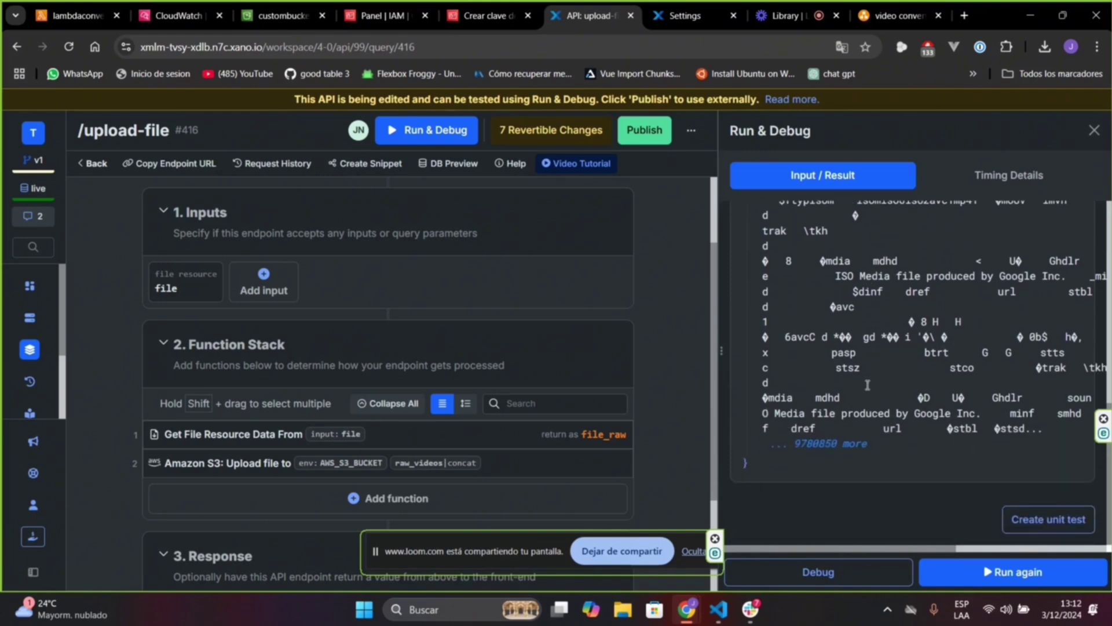
# Switch to the S3 console, refresh custombucketconvert, inspect the raw_videos/ folder, and go back to the bucket's object list.
pyautogui.click(277, 16)
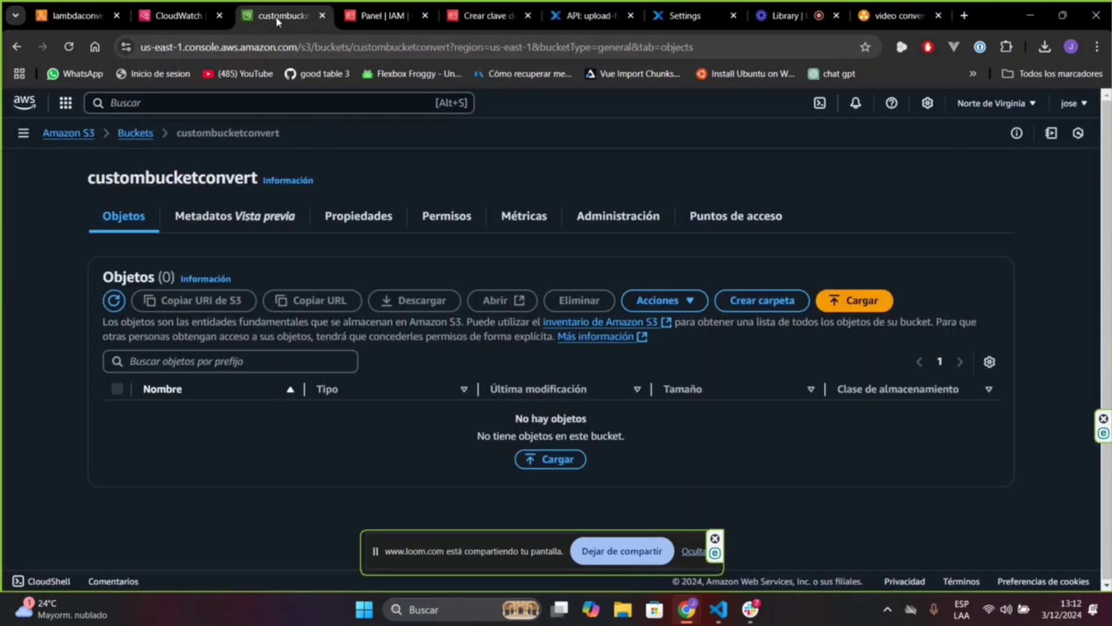
pyautogui.click(114, 300)
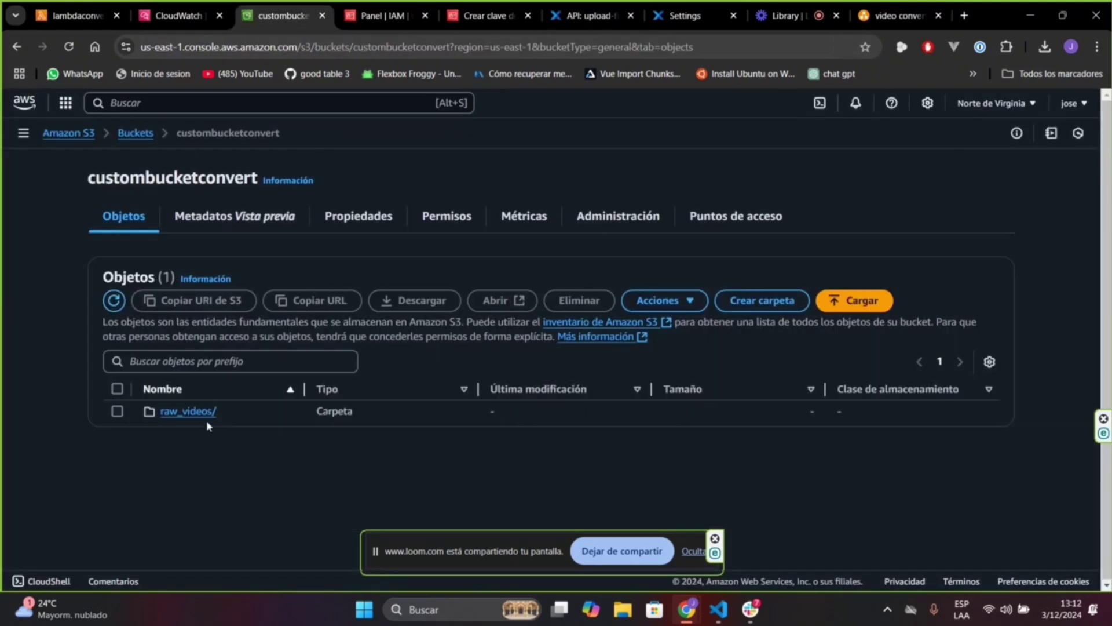
pyautogui.click(188, 411)
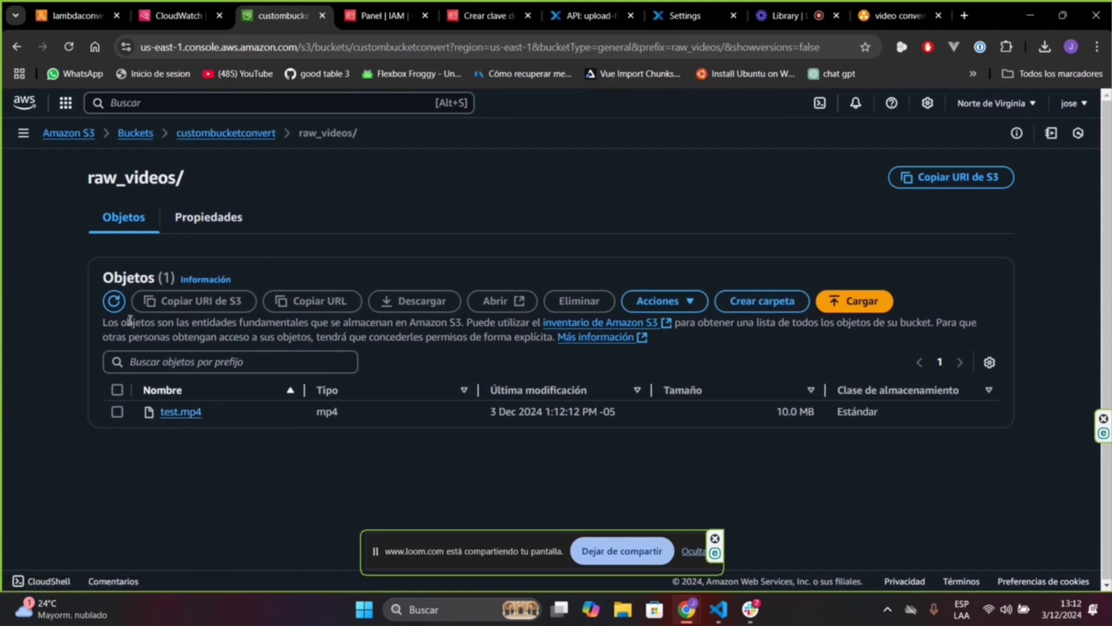
pyautogui.click(223, 132)
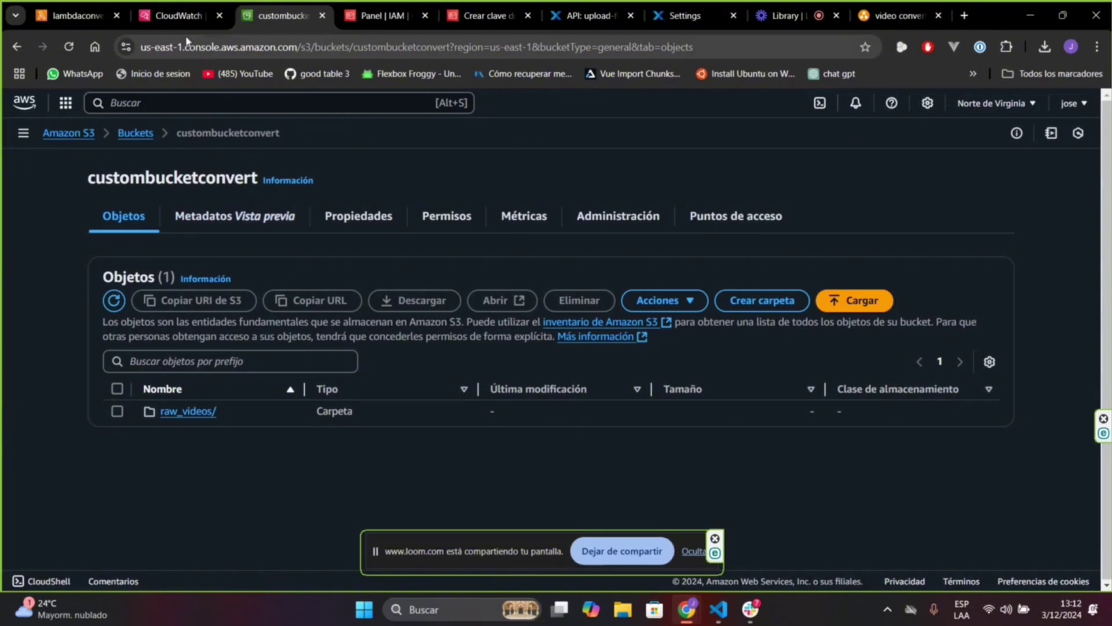
# Switch to CloudWatch, clear the console search, and open the log streams of the /aws/lambda/lambdaconvertfunction log group.
pyautogui.click(176, 16)
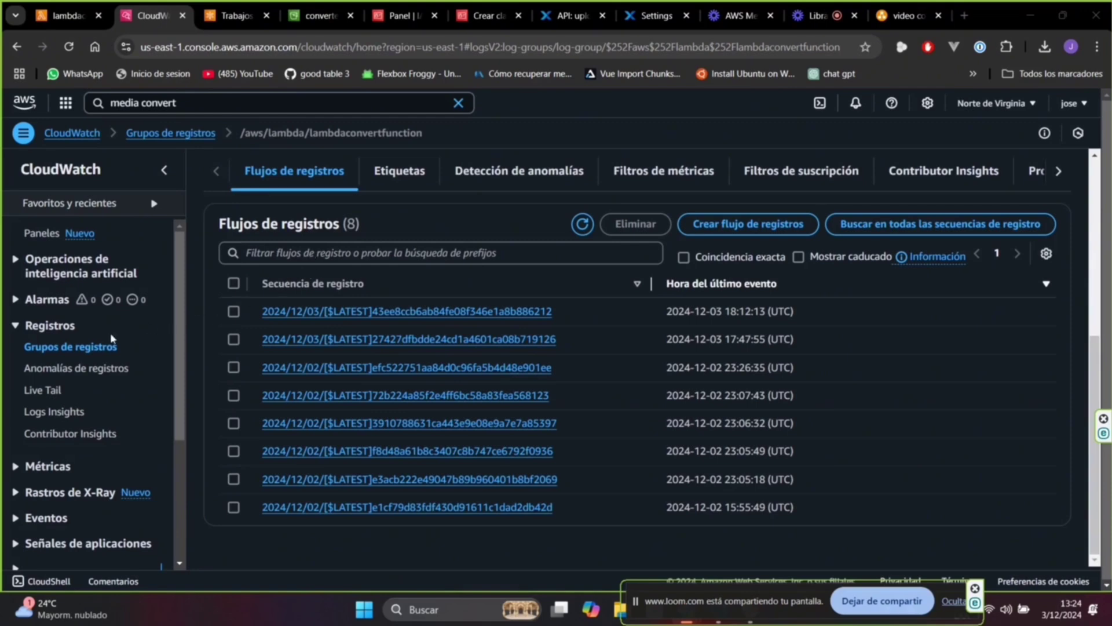
pyautogui.click(86, 348)
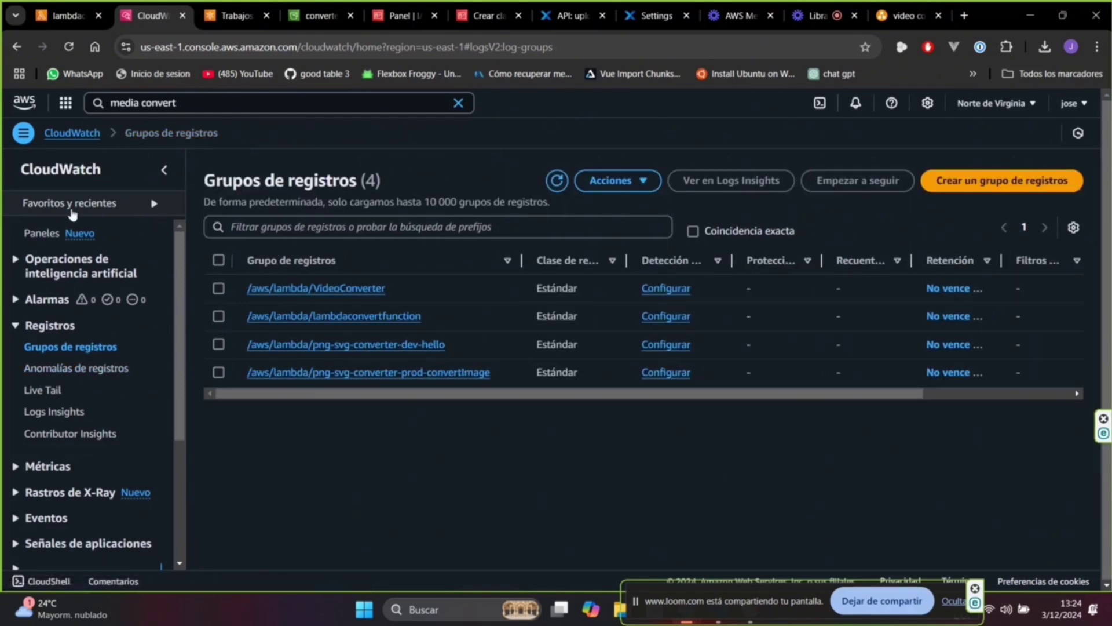
pyautogui.click(194, 103)
pyautogui.press('BackSpace')
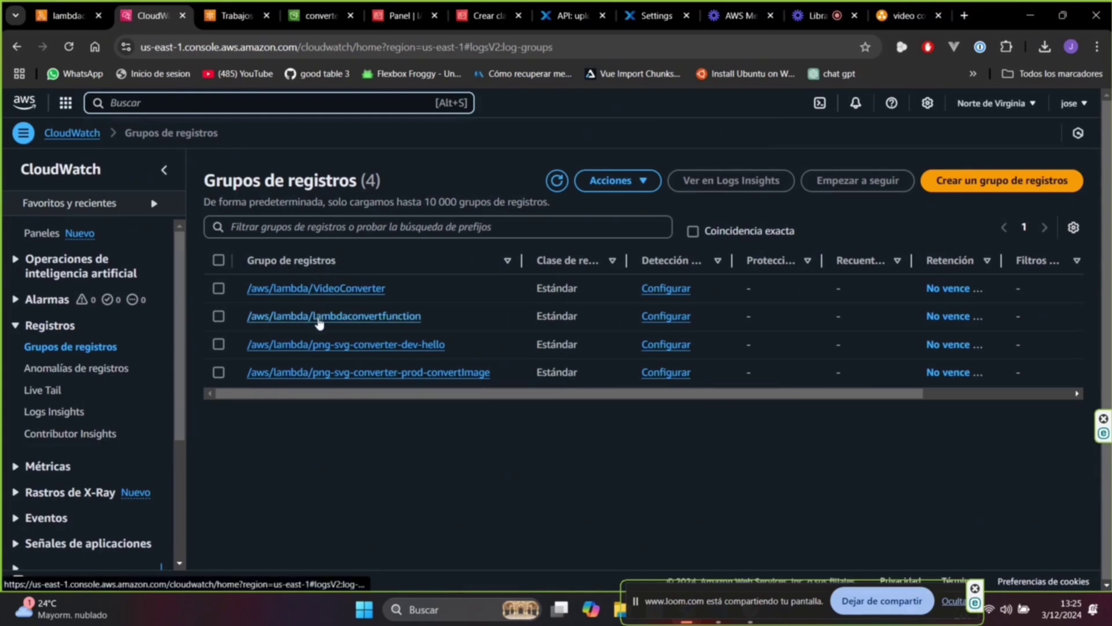
pyautogui.click(350, 321)
pyautogui.scroll(-5, 456, 342)
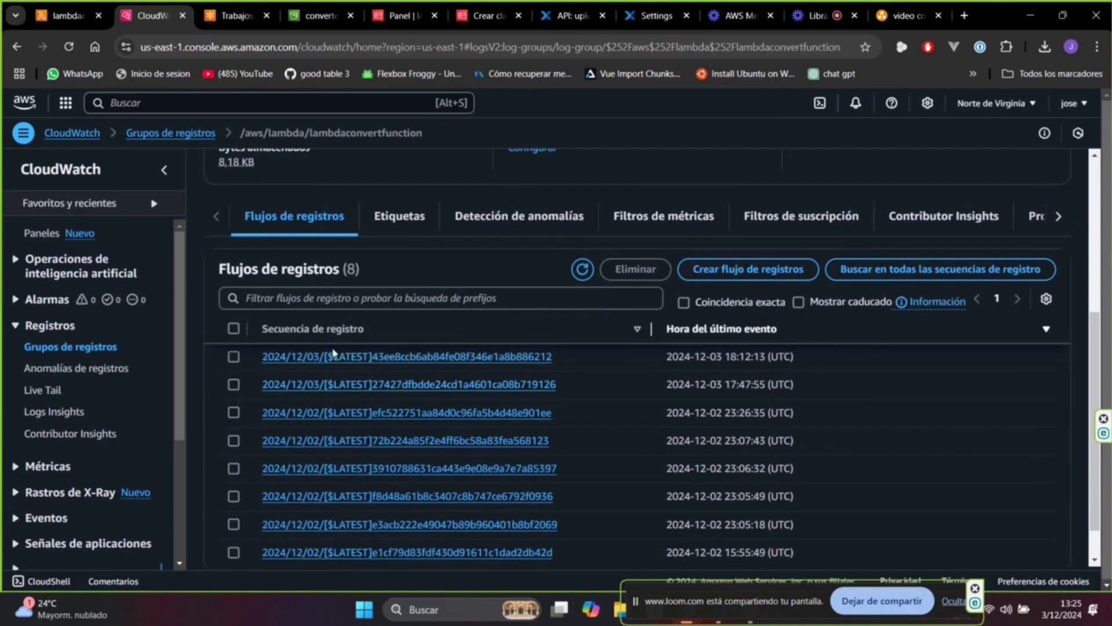
# Check the newest log stream's last event time, open the stream, and expand then collapse its job submission message for test.mp4.
pyautogui.moveTo(646, 582); pyautogui.dragTo(541, 620)
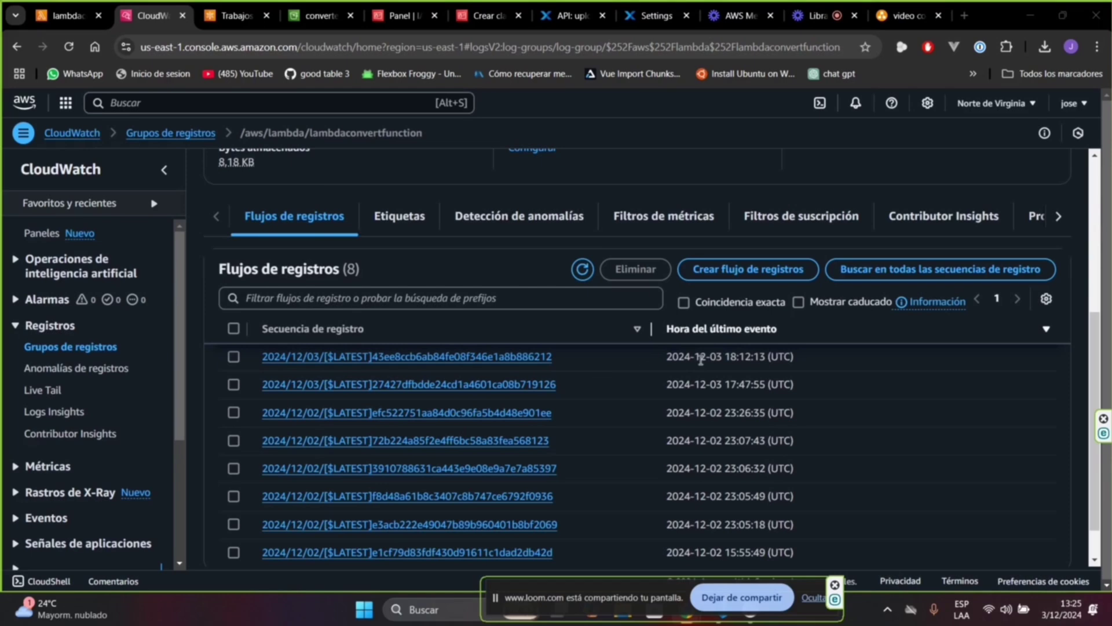
pyautogui.moveTo(725, 357); pyautogui.dragTo(763, 357)
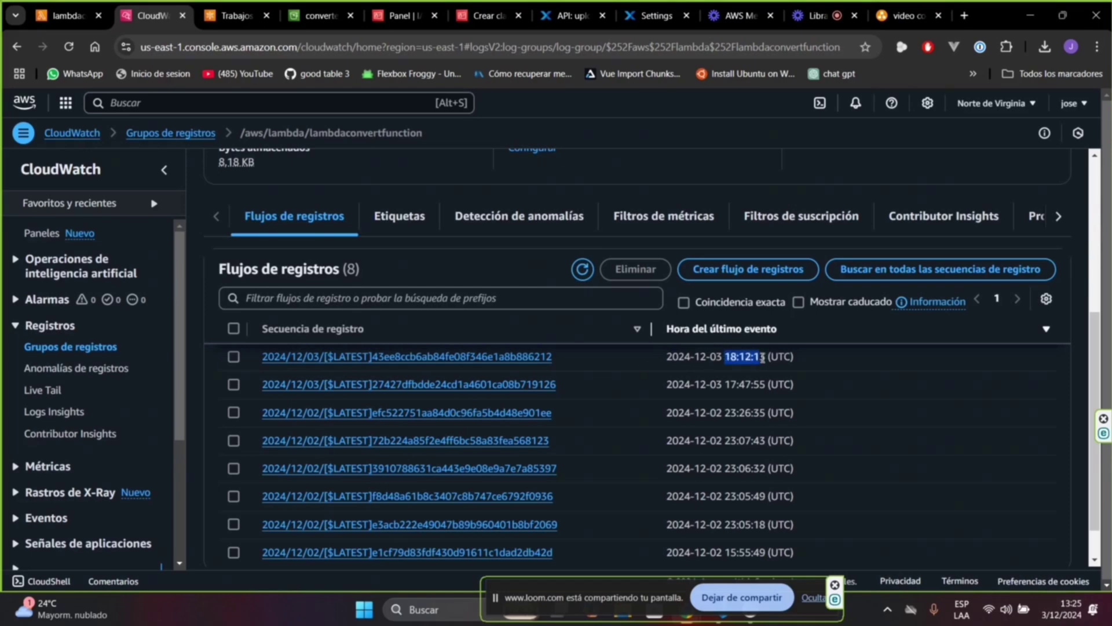
pyautogui.click(457, 357)
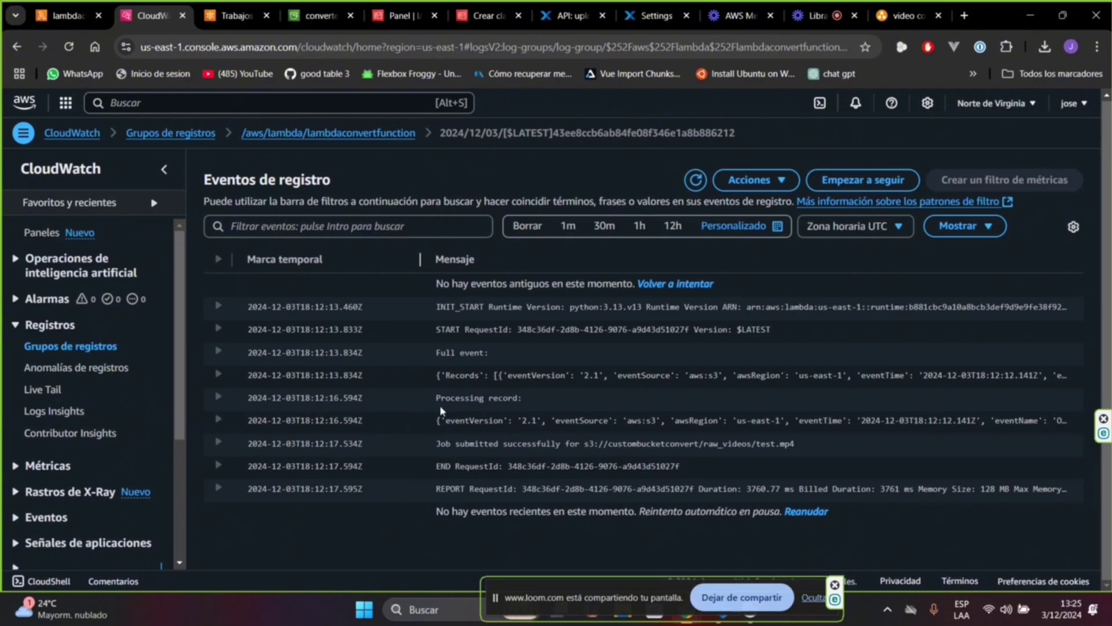
pyautogui.click(219, 443)
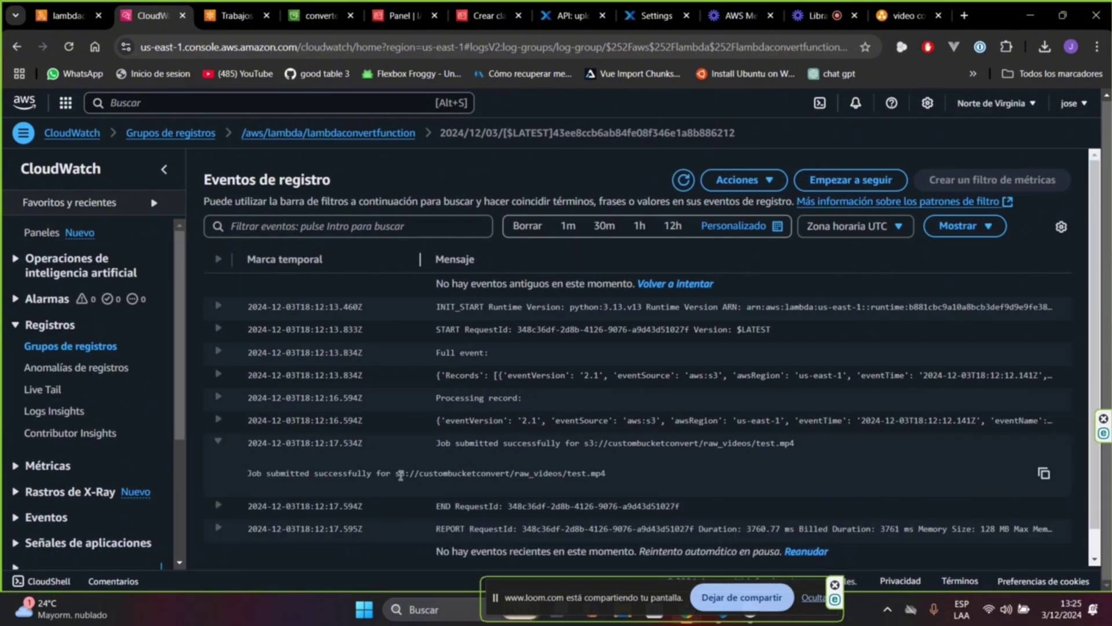
pyautogui.click(219, 441)
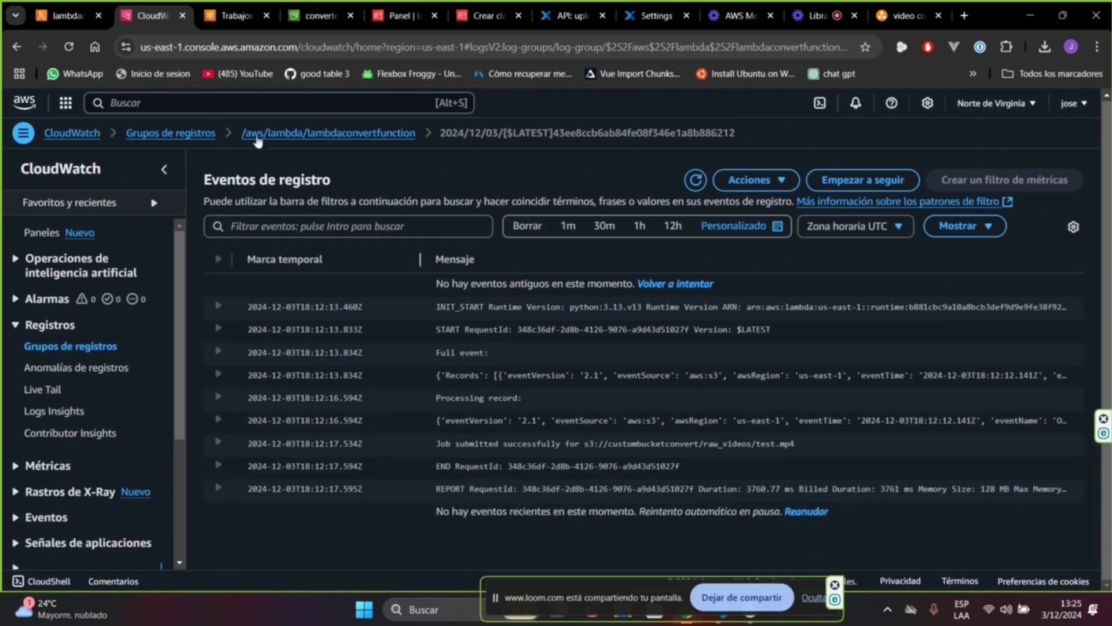
# Switch to the AWS Elemental MediaConvert job list and check the submission time of the most recent test.mp4 job.
pyautogui.click(232, 16)
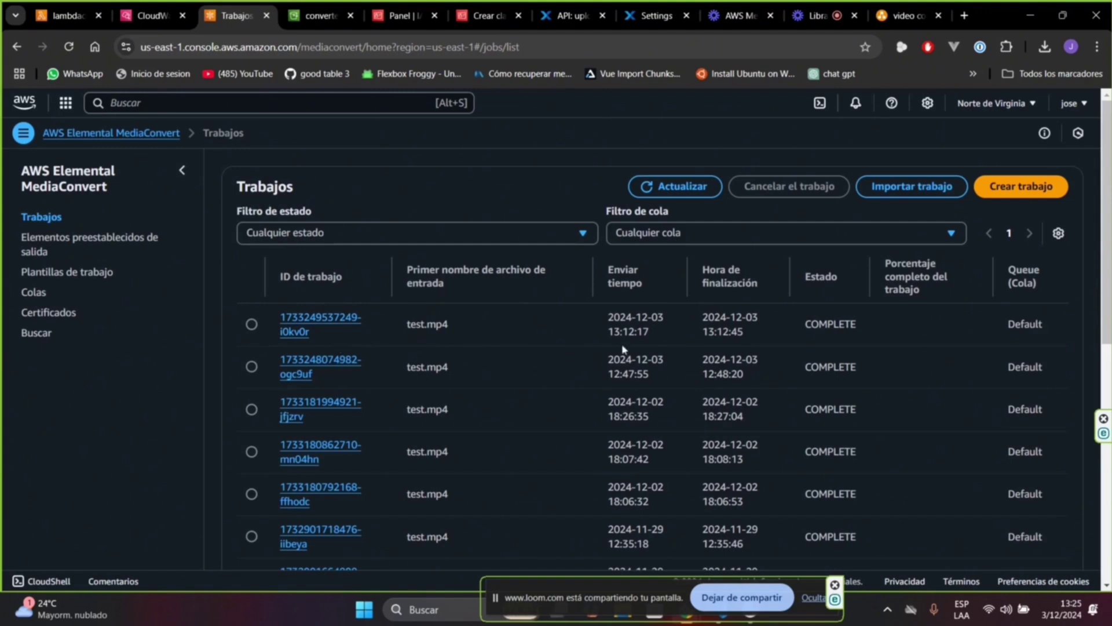
pyautogui.moveTo(608, 317); pyautogui.dragTo(667, 338)
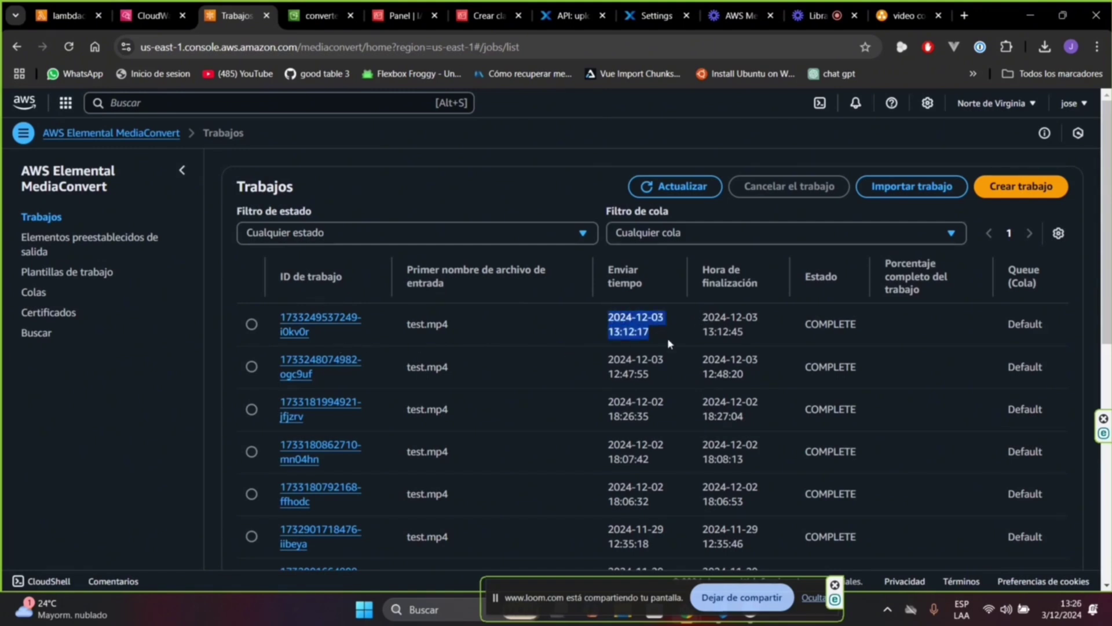
pyautogui.click(657, 334)
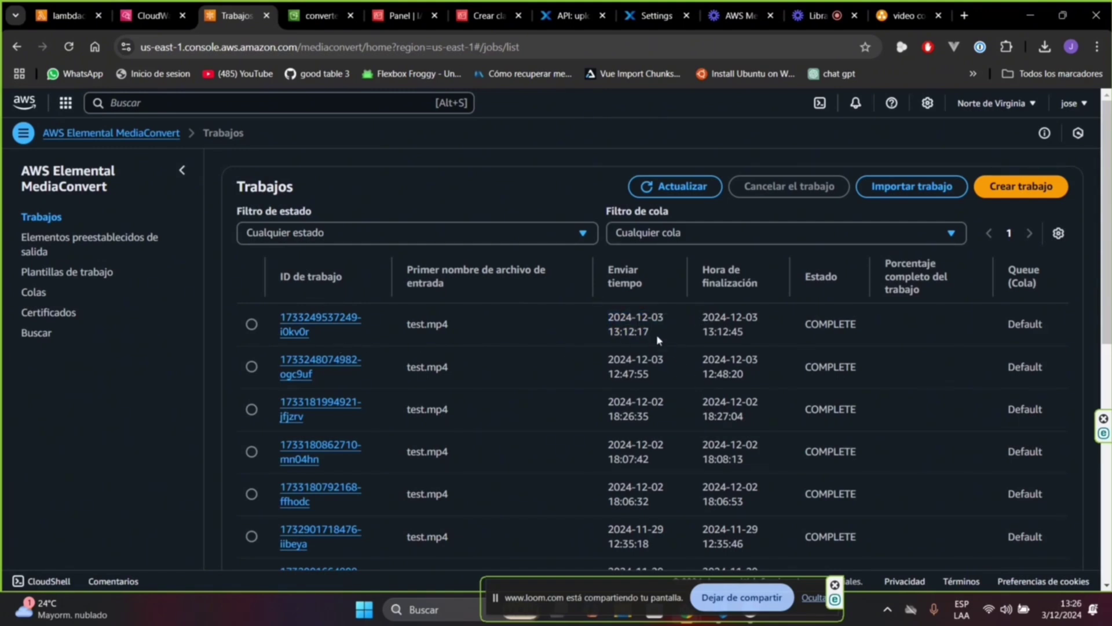
pyautogui.click(568, 353)
# Switch to S3, find test.mp4 in custombucketconvert's converted_videos/ folder, and open the converted video for playback.
pyautogui.click(298, 19)
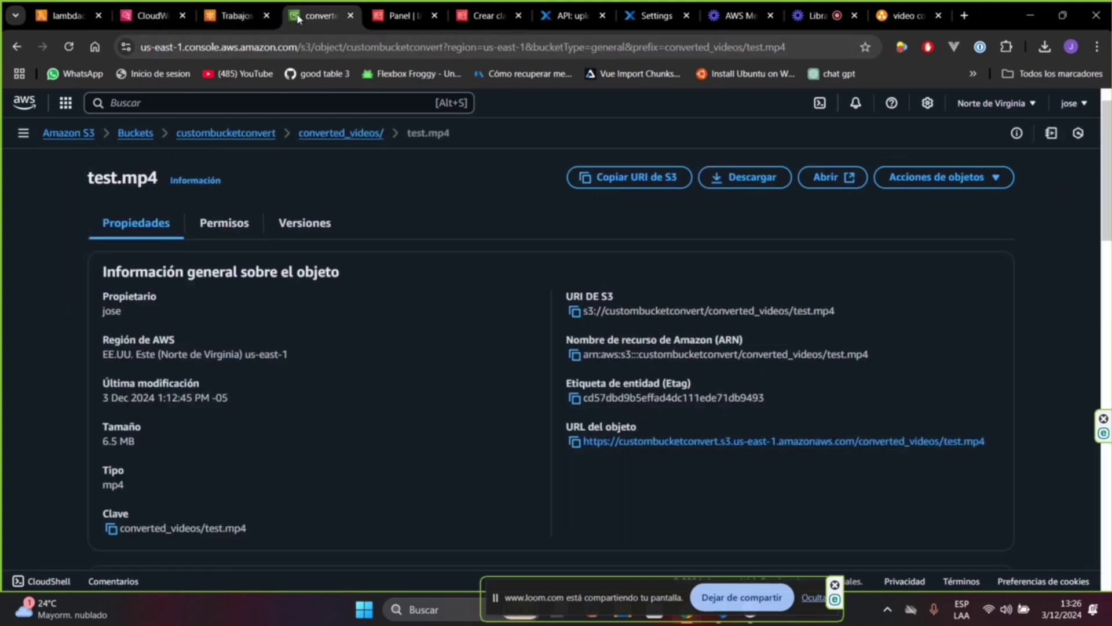
pyautogui.click(260, 135)
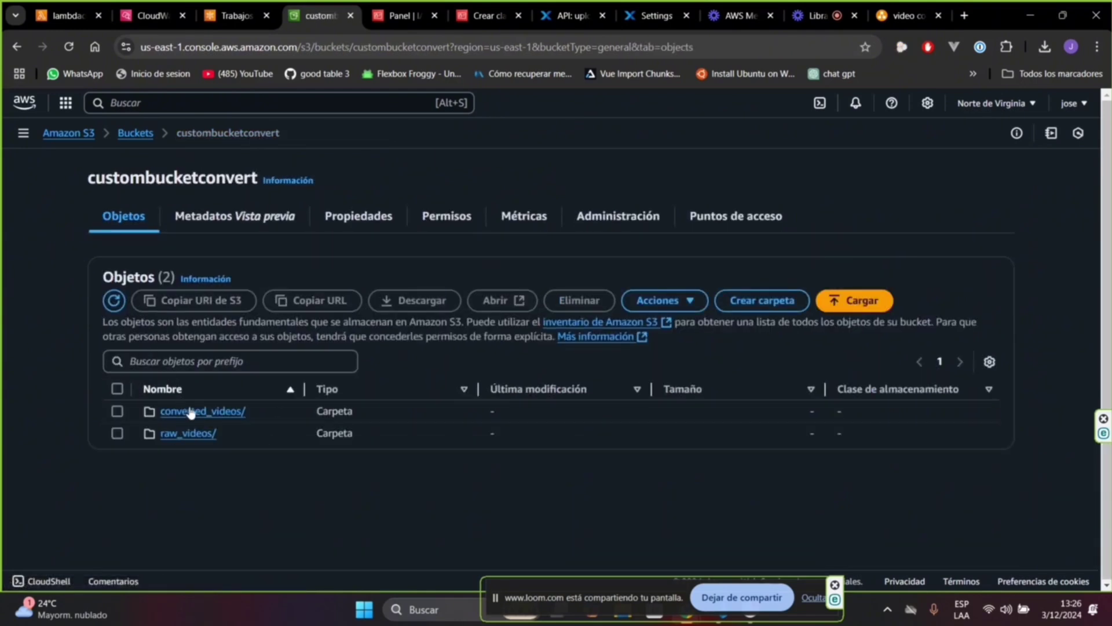
pyautogui.click(190, 411)
pyautogui.click(186, 414)
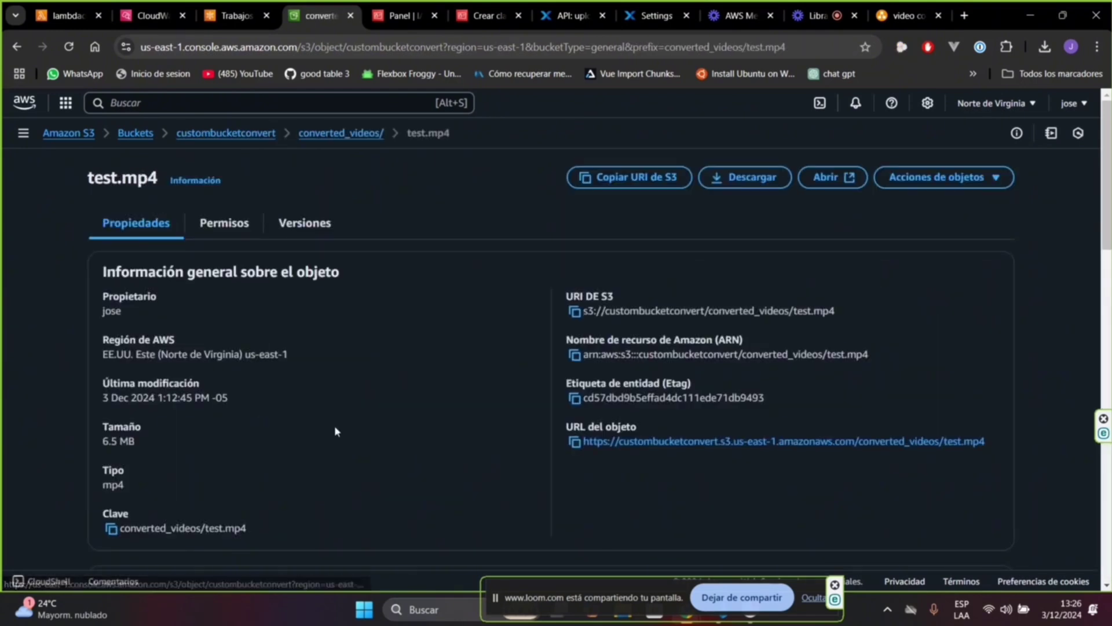
pyautogui.click(837, 179)
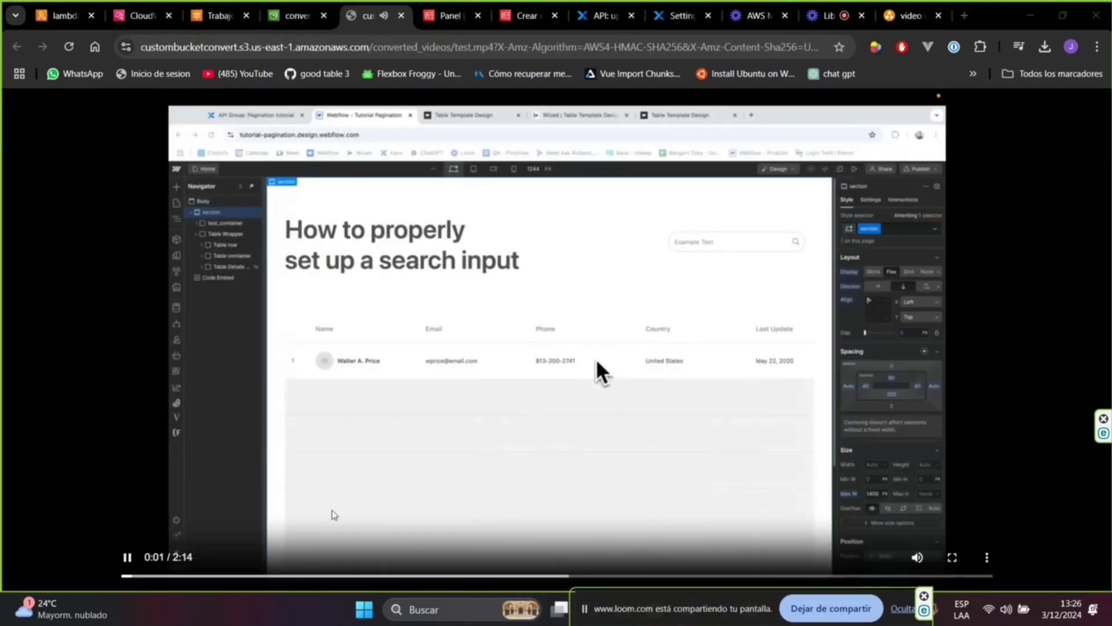
# Review the conversion flow across the CloudWatch log events, the MediaConvert jobs, the converted S3 object's details, and the opened video.
pyautogui.click(286, 15)
pyautogui.click(371, 15)
pyautogui.click(282, 15)
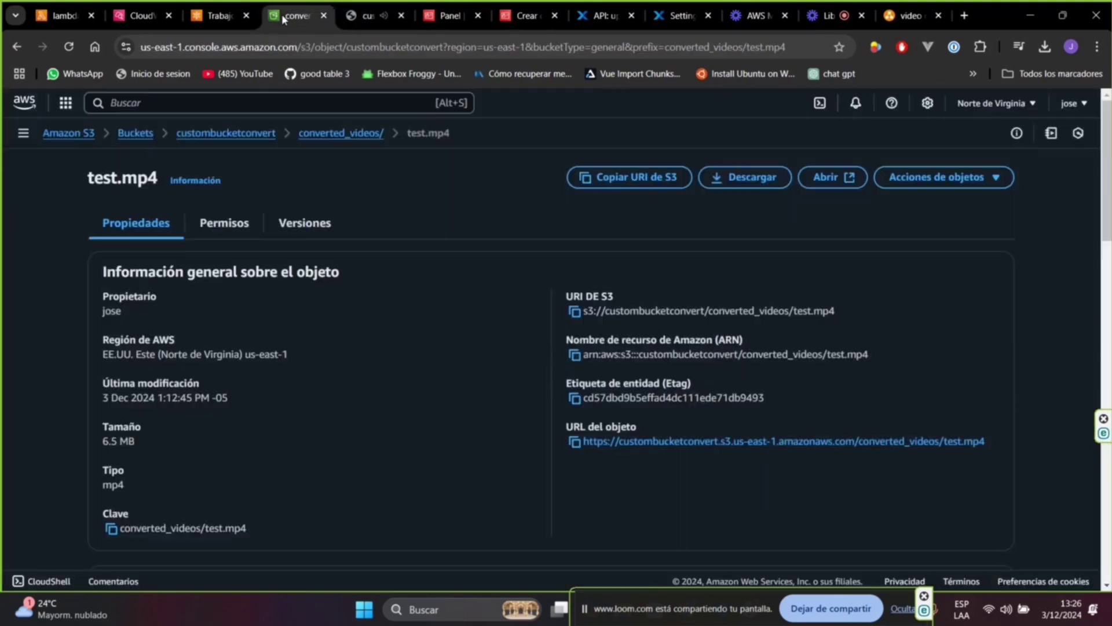
pyautogui.click(219, 16)
pyautogui.click(139, 16)
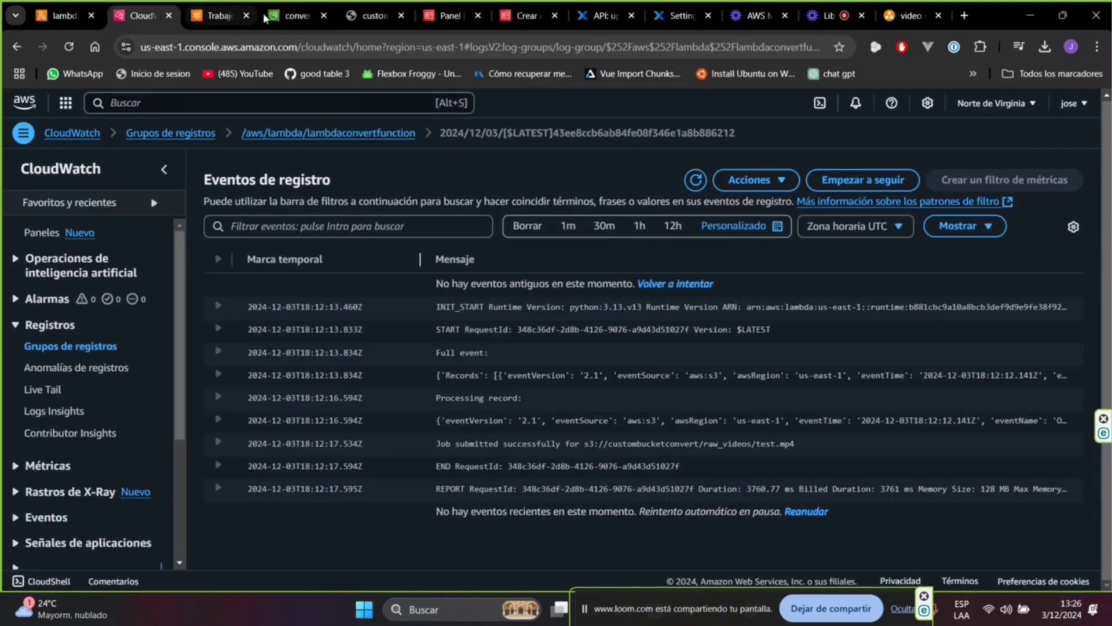
pyautogui.click(304, 15)
pyautogui.click(362, 15)
pyautogui.click(290, 16)
pyautogui.click(139, 16)
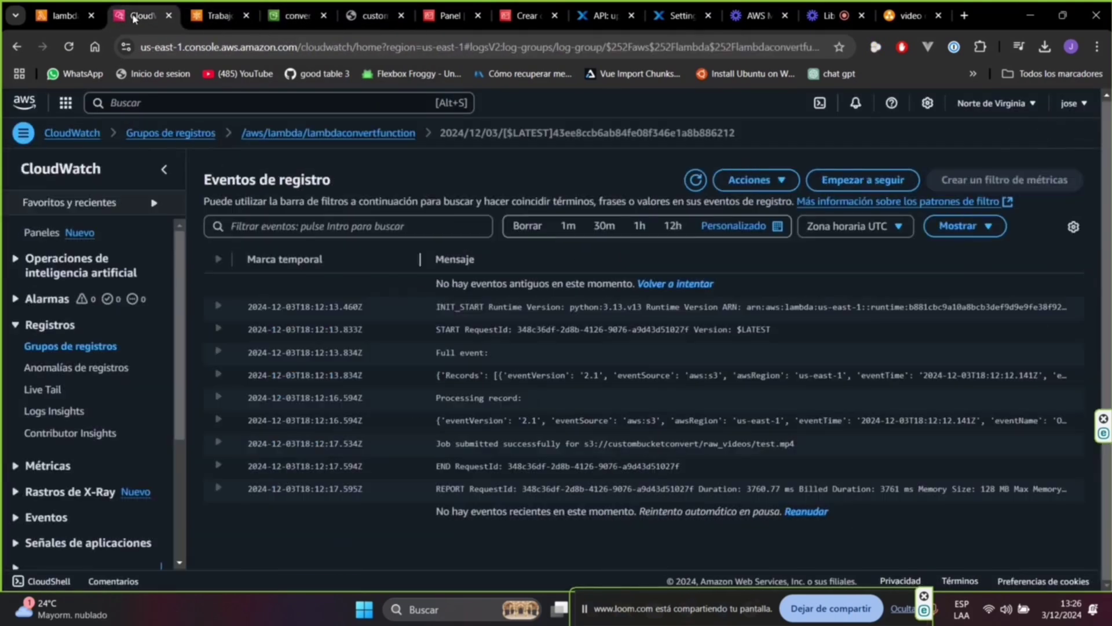
pyautogui.click(222, 15)
pyautogui.click(293, 15)
pyautogui.click(371, 16)
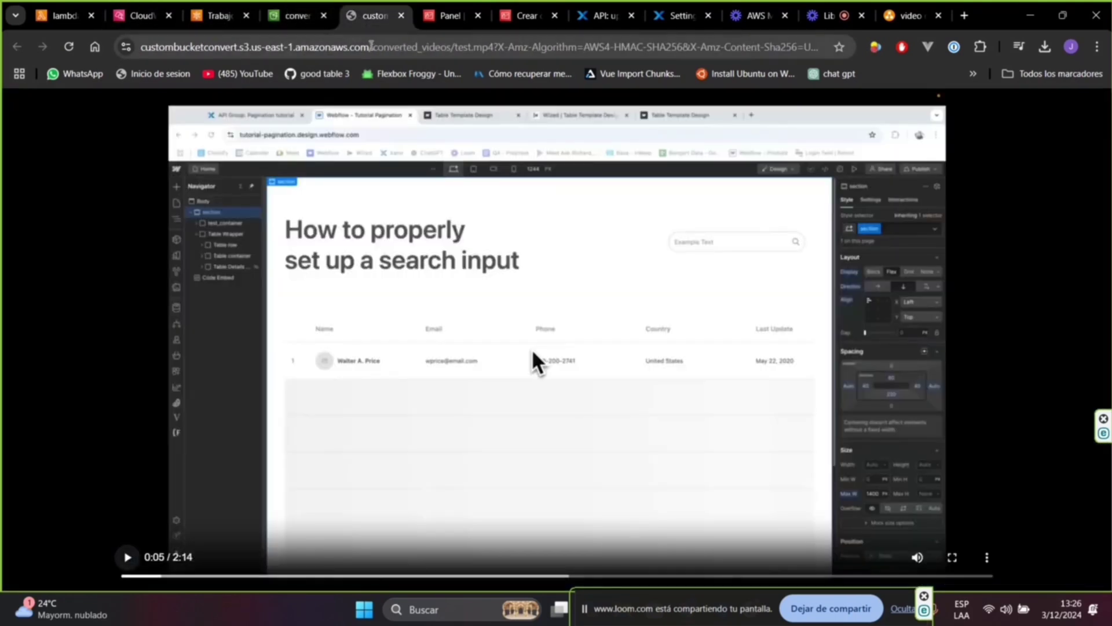
pyautogui.click(300, 16)
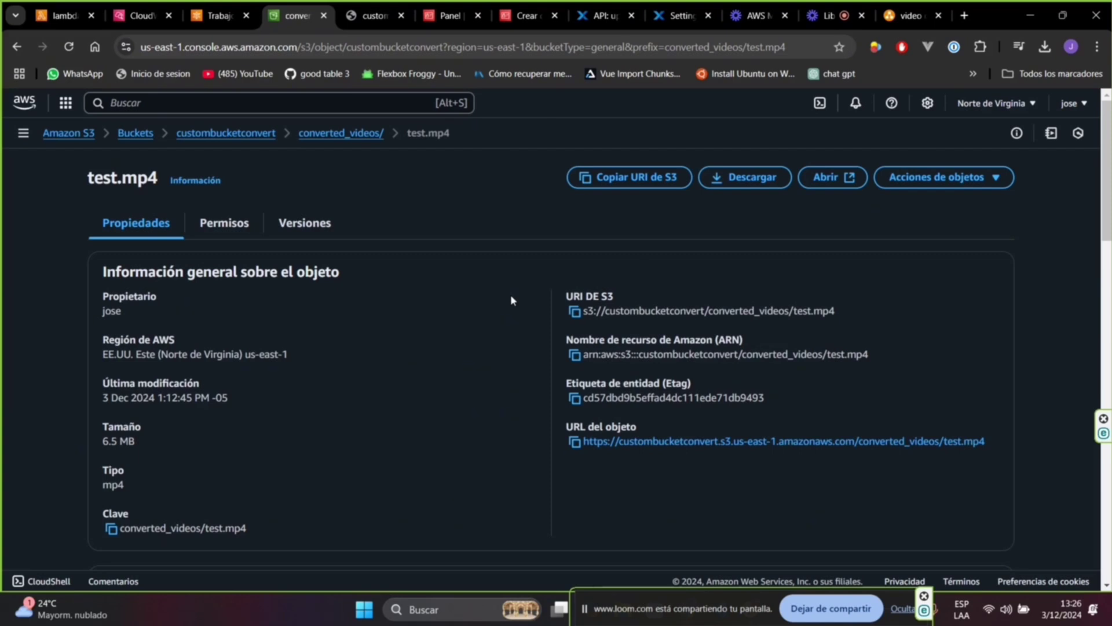
pyautogui.click(374, 16)
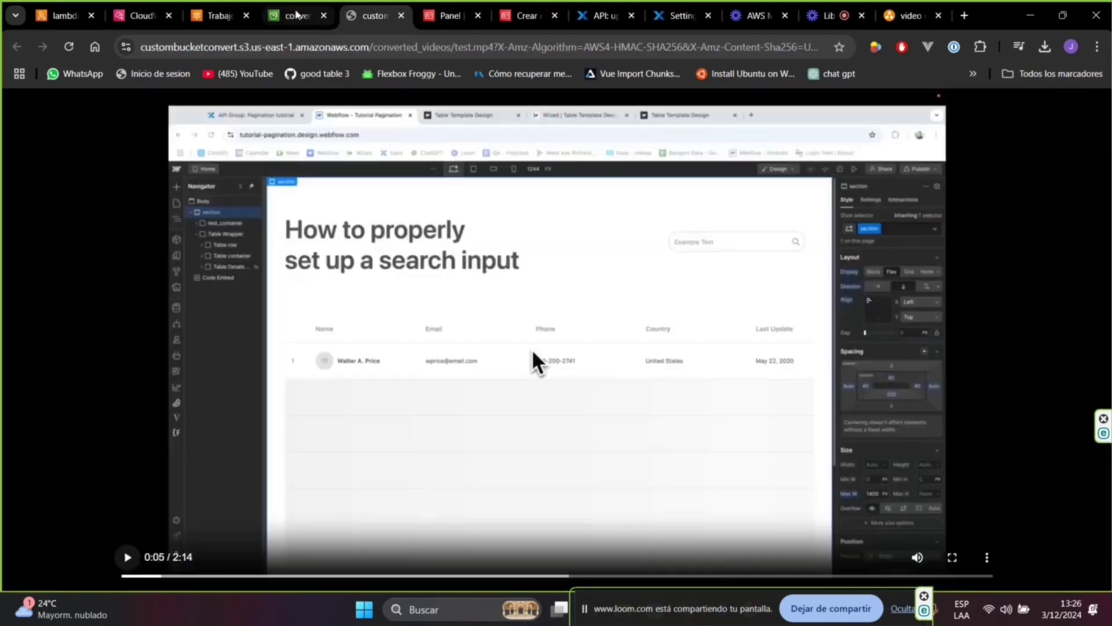
pyautogui.click(276, 19)
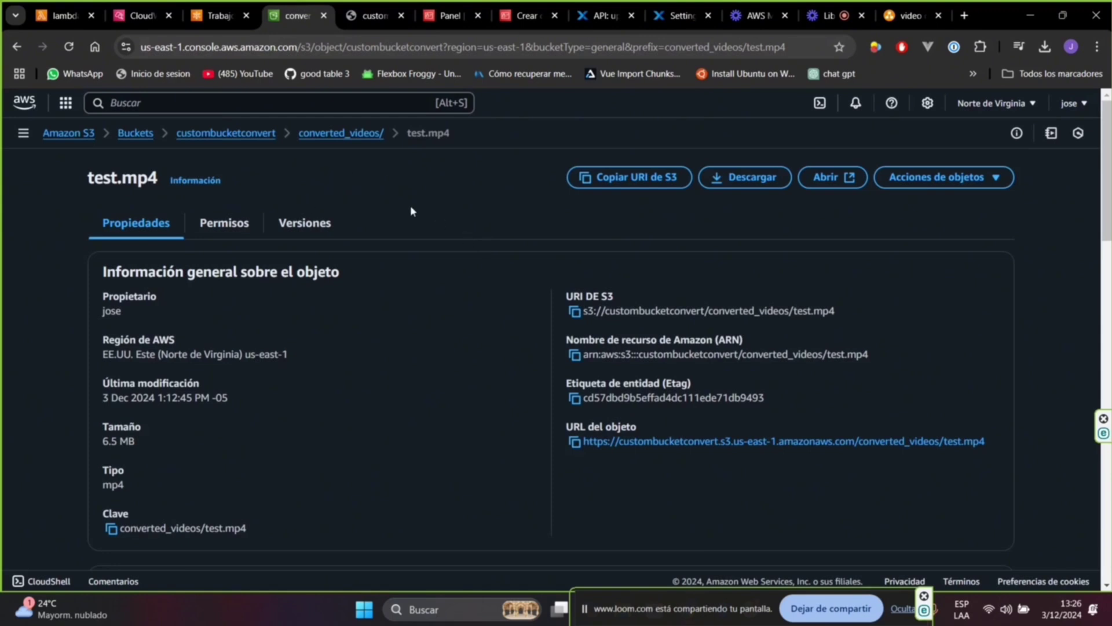
pyautogui.click(211, 23)
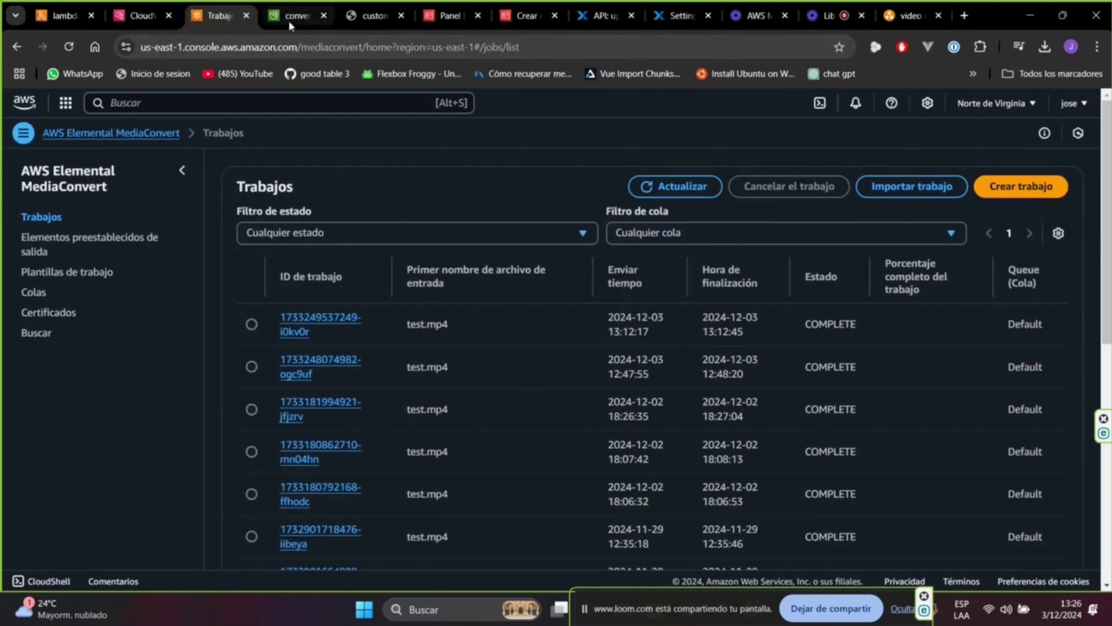
pyautogui.click(289, 20)
# Return to Xano, review the /upload-file endpoint's inputs and function stack, and switch to the Loom video library.
pyautogui.click(603, 17)
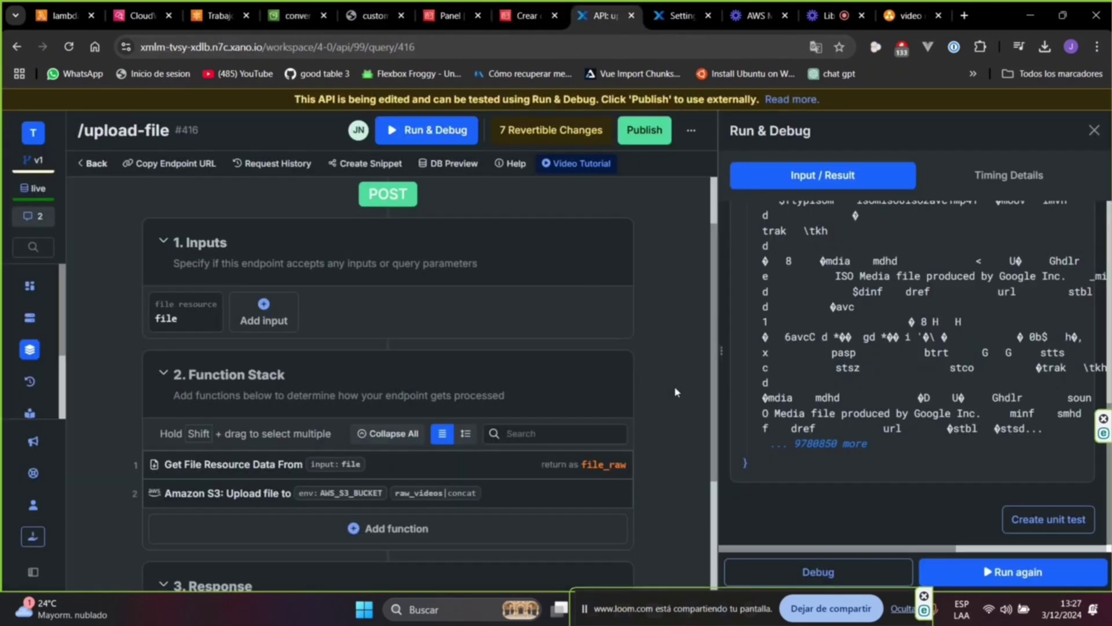
pyautogui.scroll(-4, 674, 390)
pyautogui.scroll(5, 665, 405)
pyautogui.scroll(-3, 663, 405)
pyautogui.scroll(3, 662, 405)
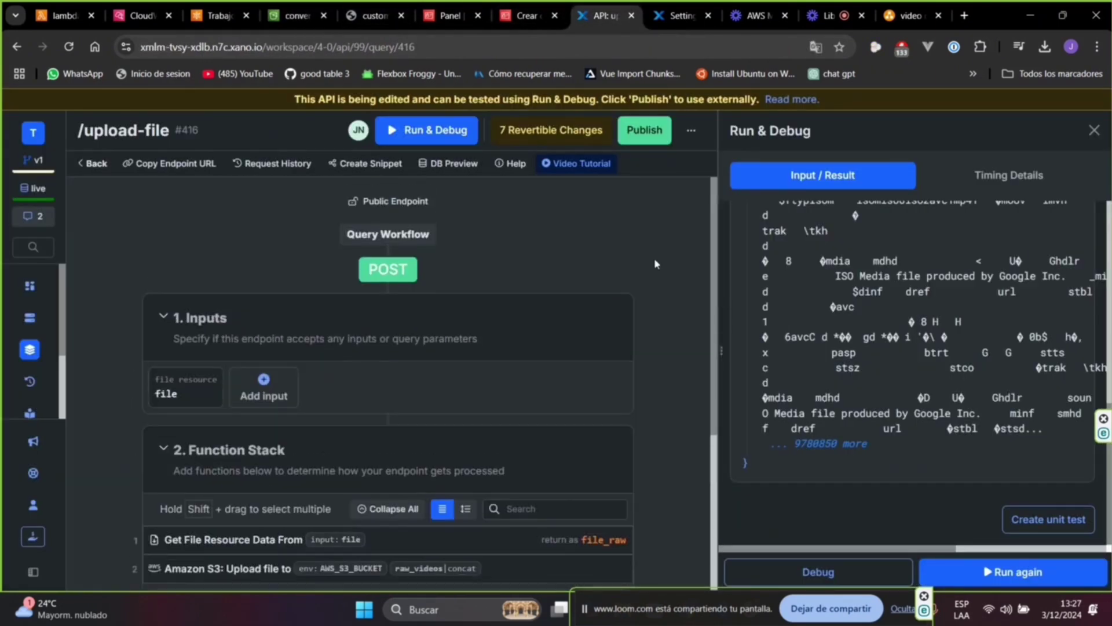
pyautogui.click(833, 16)
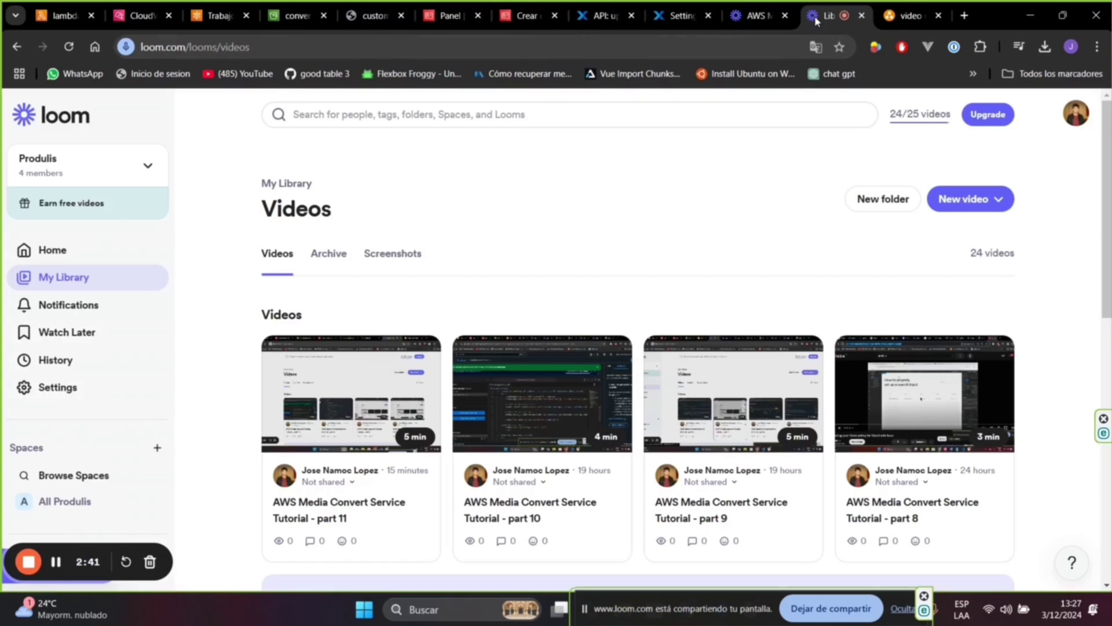